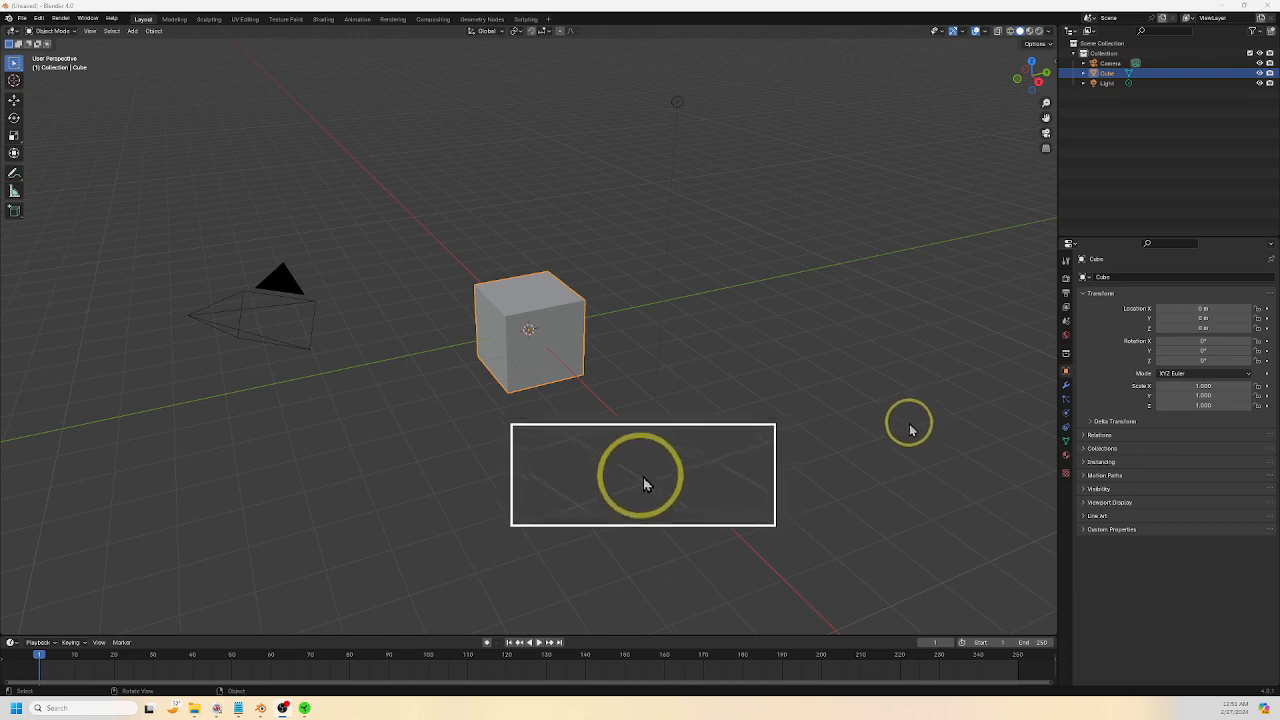
Raise the cube straight up along the Z axis to a height of about 4.4 m
{"action": "key", "text": "shift"}
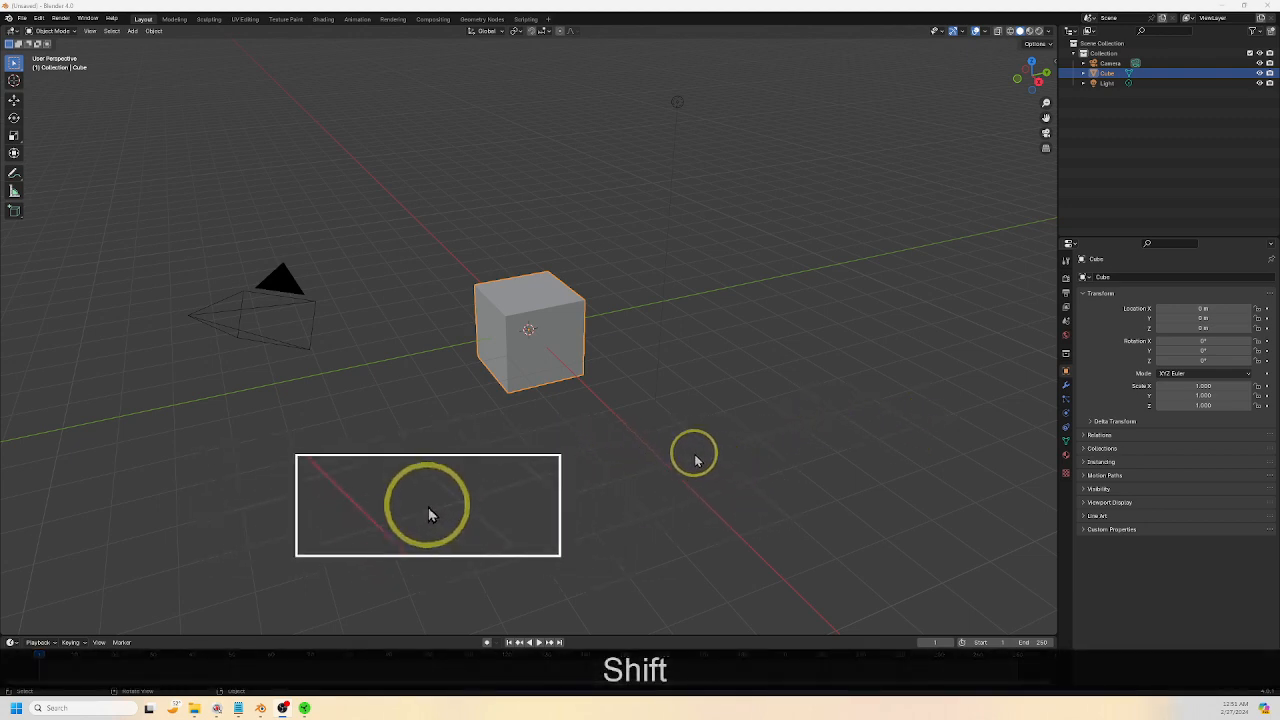
{"action": "middle_click_drag", "start_coordinate": [697, 460], "coordinate": [568, 362]}
{"action": "left_click", "coordinate": [14, 100]}
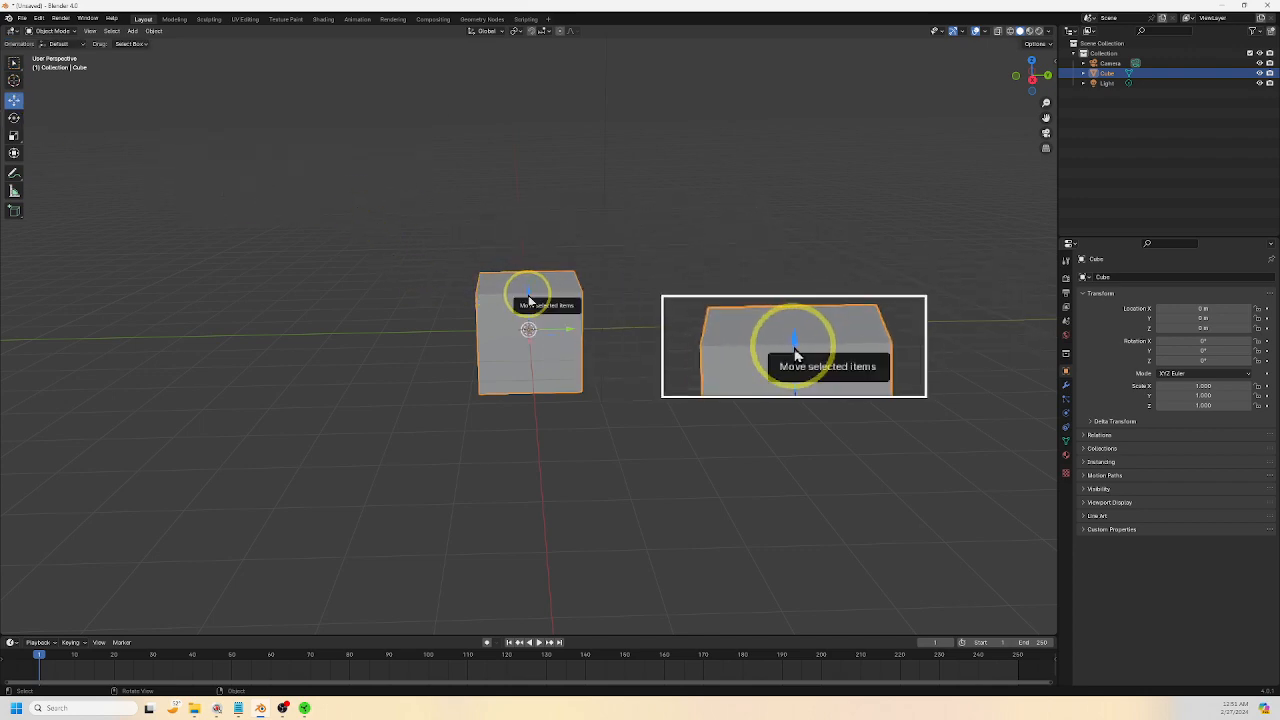
{"action": "left_click_drag", "start_coordinate": [530, 300], "coordinate": [549, 114]}
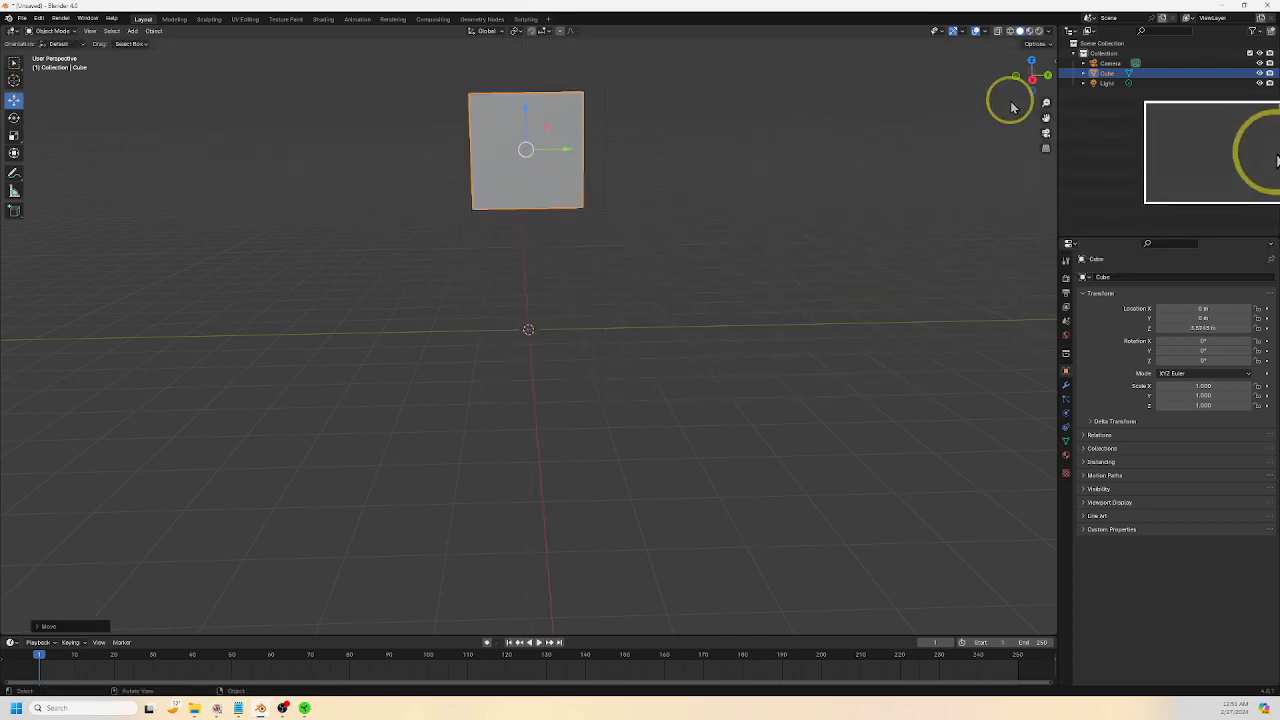
{"action": "left_click", "coordinate": [1033, 77]}
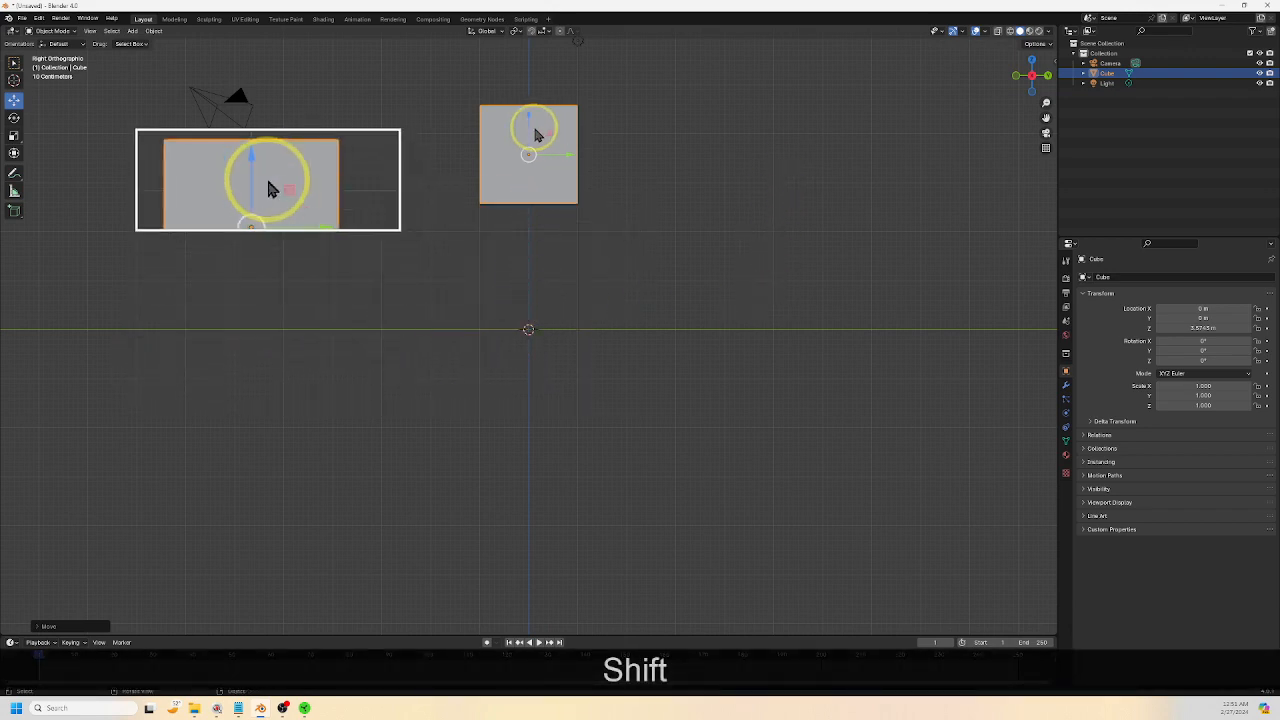
{"action": "left_click_drag", "start_coordinate": [526, 120], "coordinate": [526, 134]}
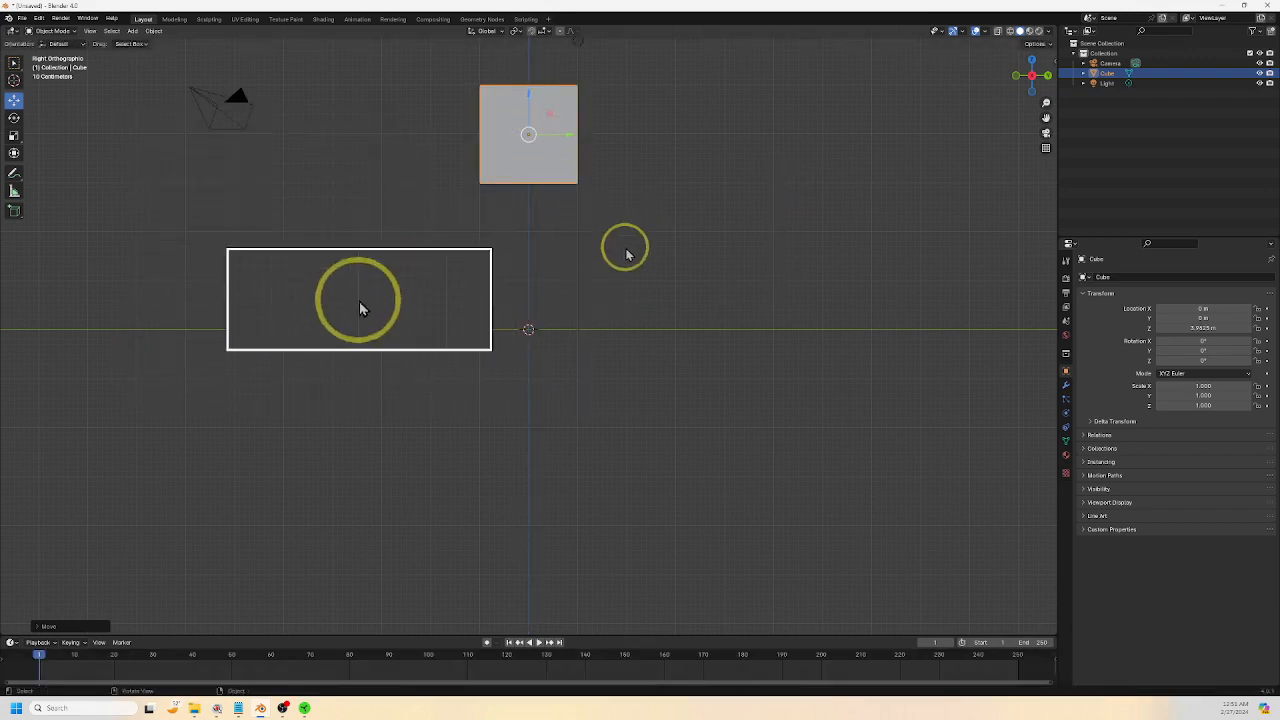
{"action": "middle_click_drag", "start_coordinate": [603, 257], "coordinate": [723, 392], "text": "shift"}
{"action": "scroll", "coordinate": [693, 354], "scroll_direction": "up", "scroll_amount": 1}
{"action": "left_click_drag", "start_coordinate": [611, 229], "coordinate": [629, 191], "text": "shift"}
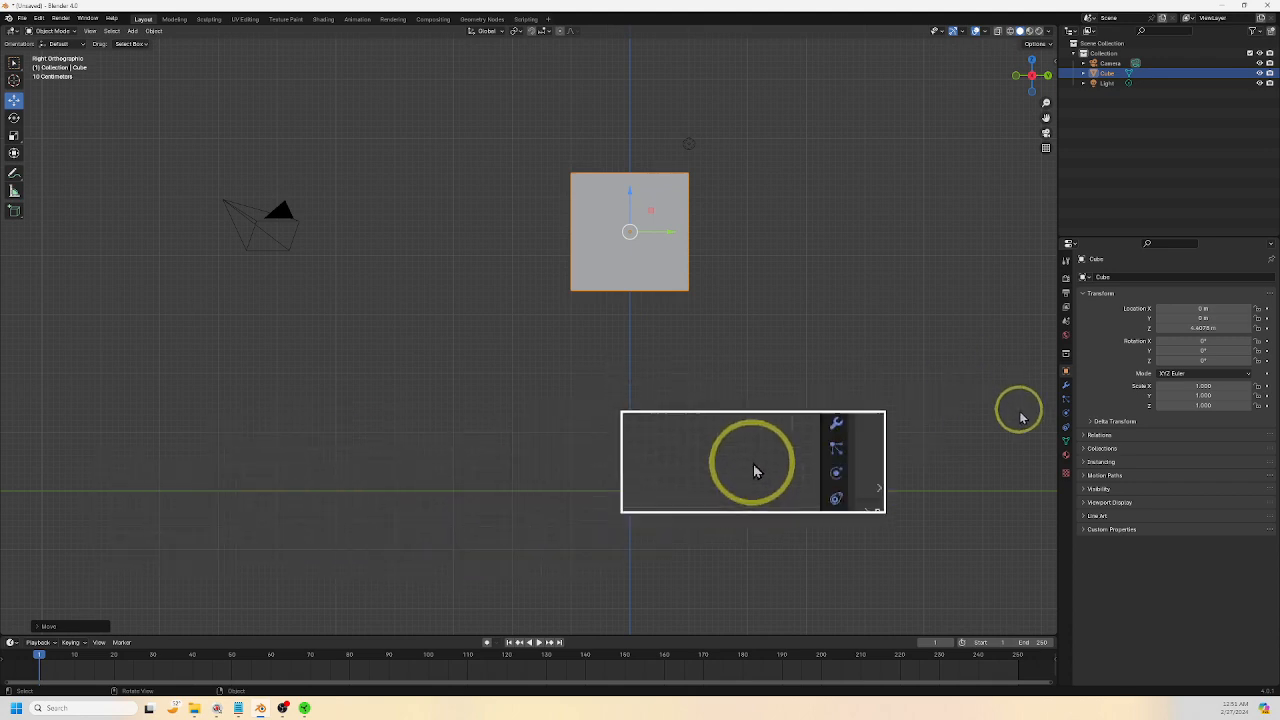
Add a Subdivision Surface modifier to the cube and apply it
{"action": "left_click", "coordinate": [1066, 385]}
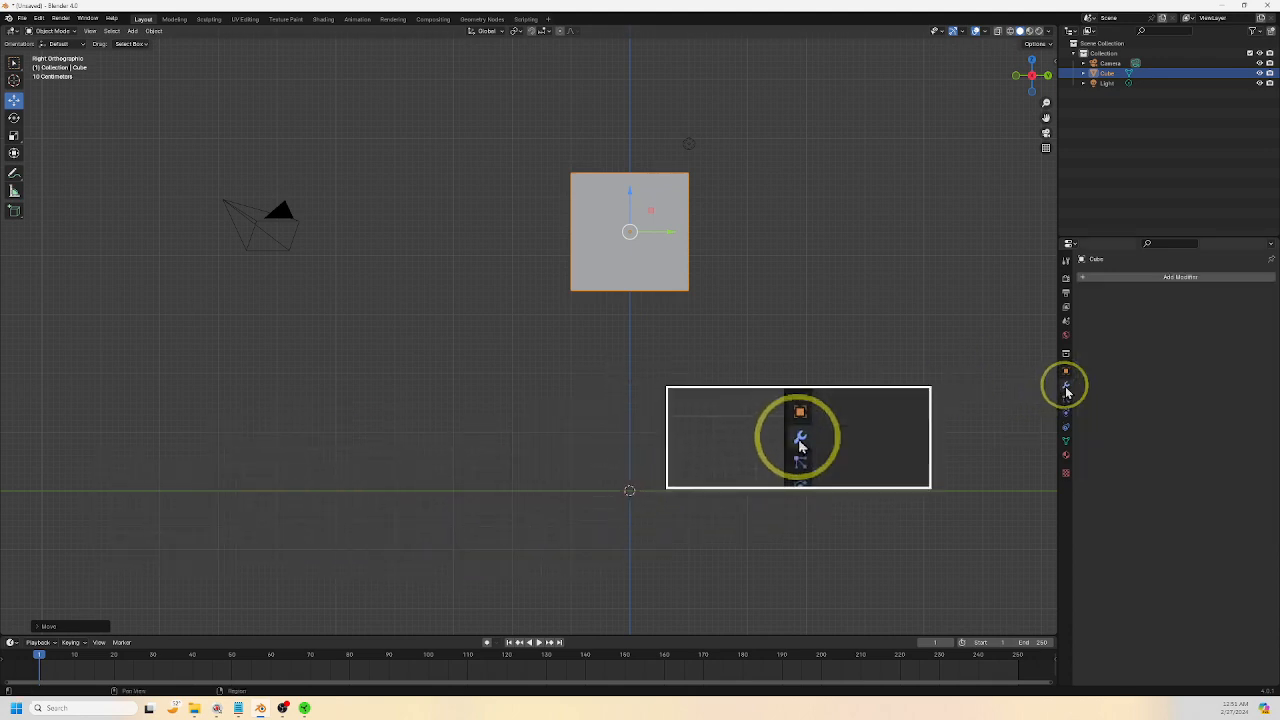
{"action": "left_click", "coordinate": [1086, 278]}
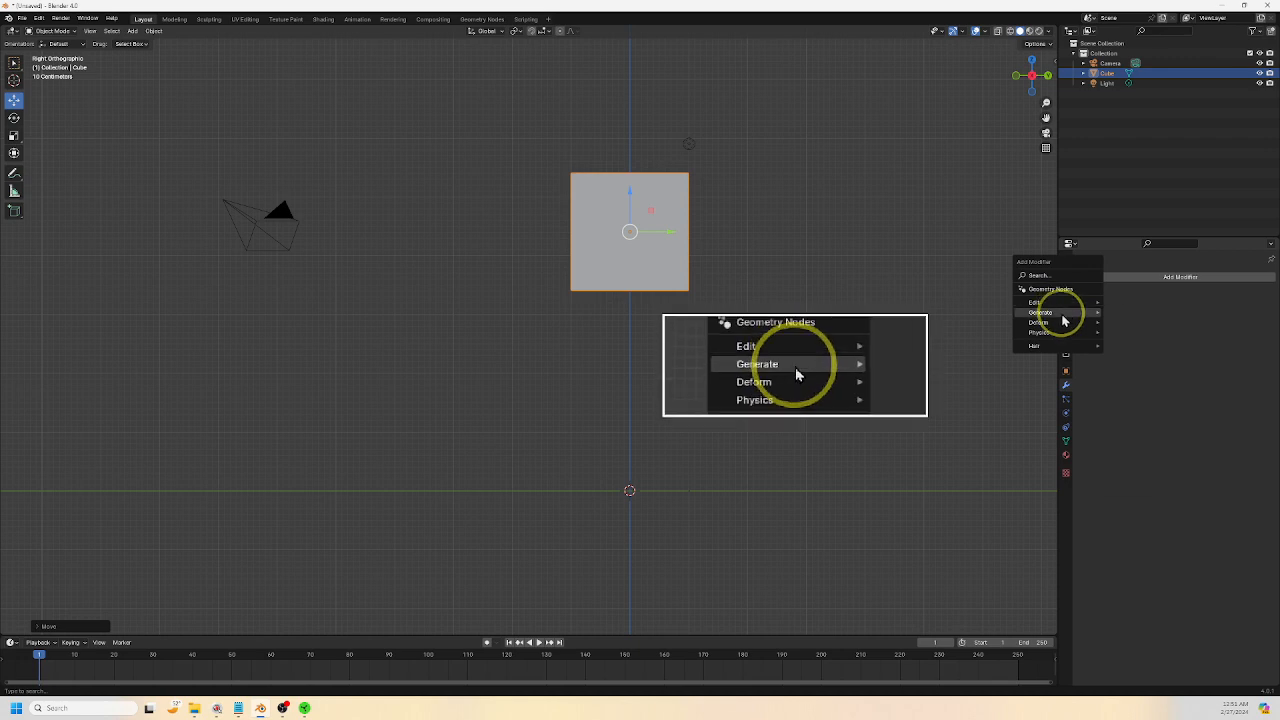
{"action": "mouse_move", "coordinate": [1063, 316]}
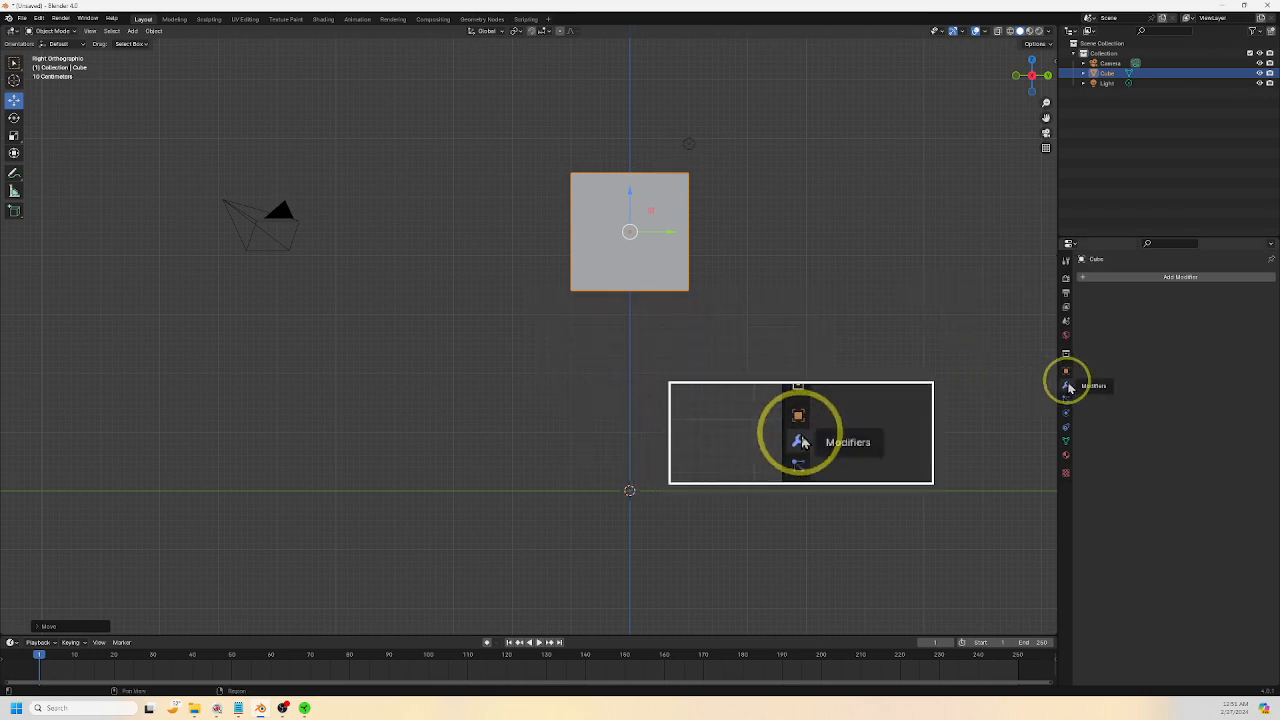
{"action": "left_click", "coordinate": [1090, 280]}
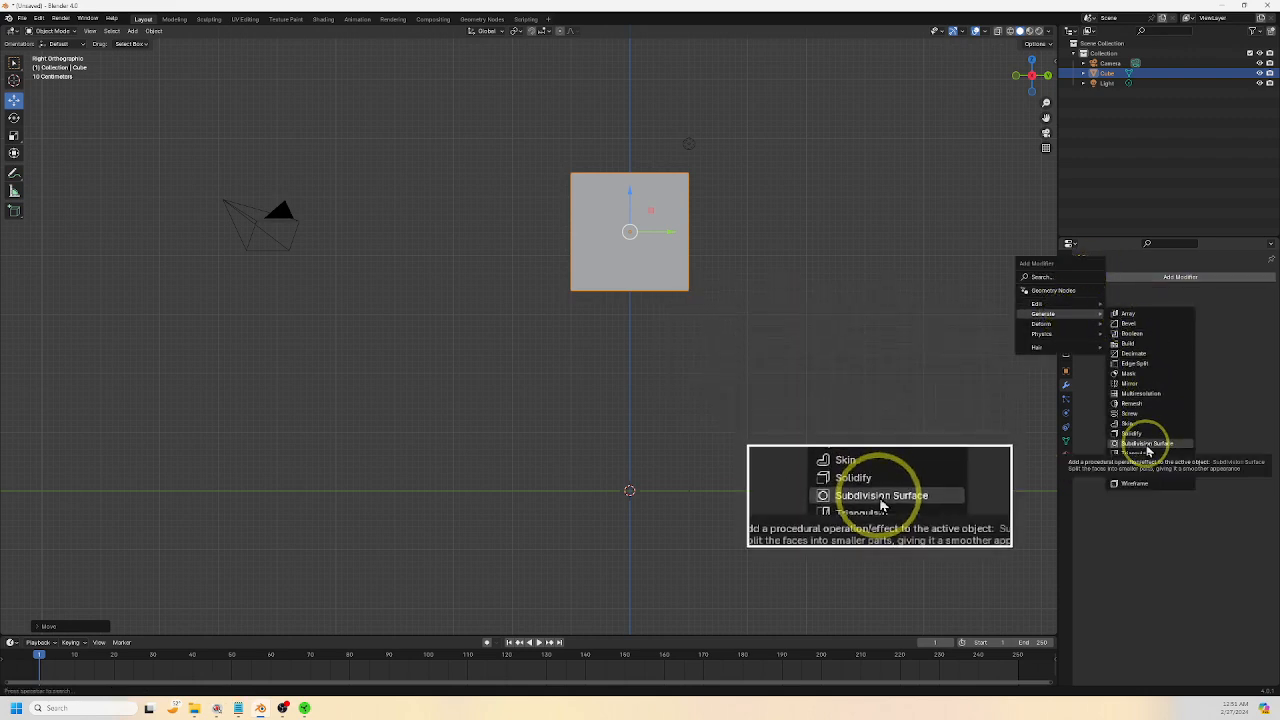
{"action": "left_click", "coordinate": [1148, 452]}
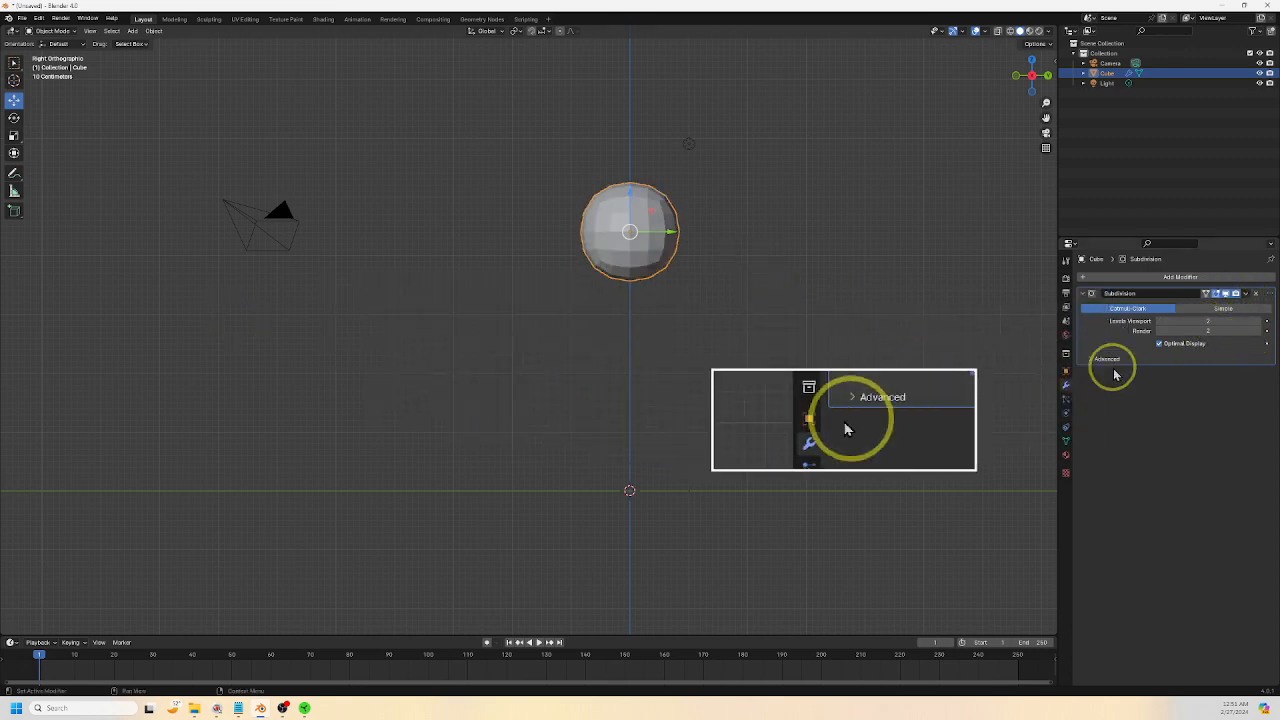
{"action": "left_click", "coordinate": [1246, 297]}
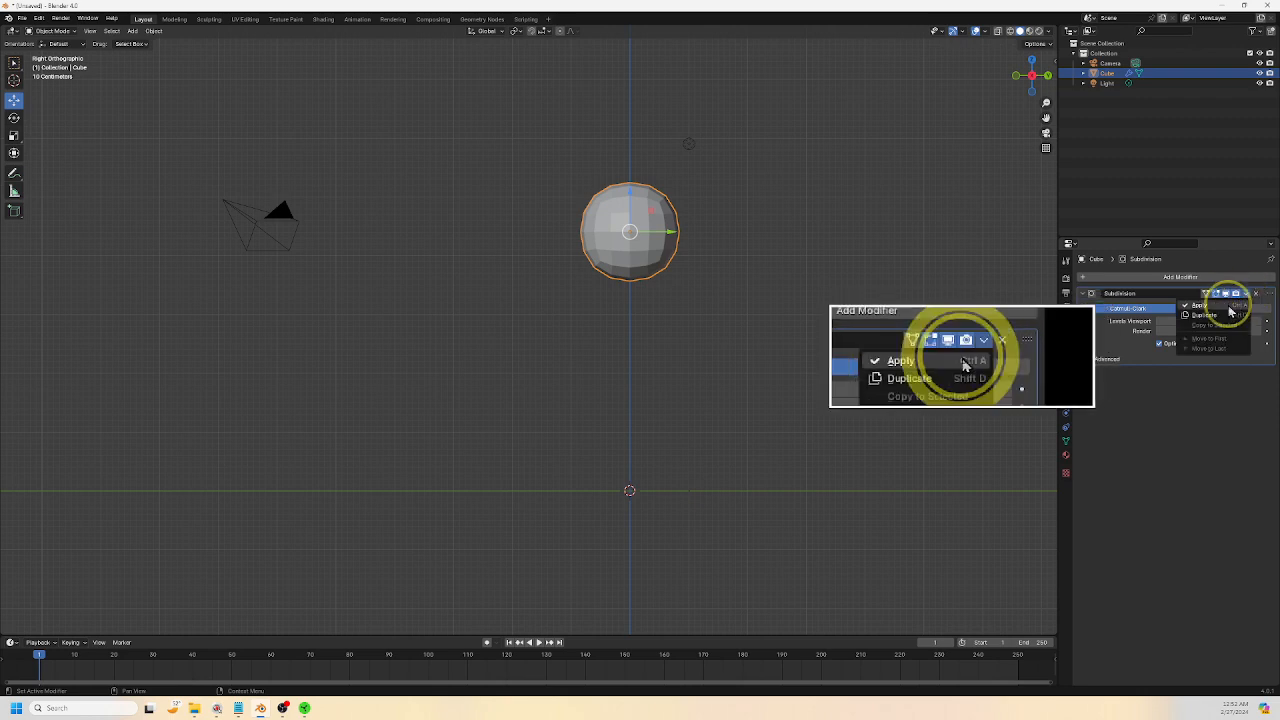
{"action": "left_click", "coordinate": [1232, 308]}
{"action": "scroll", "coordinate": [513, 375], "scroll_direction": "up", "scroll_amount": 3}
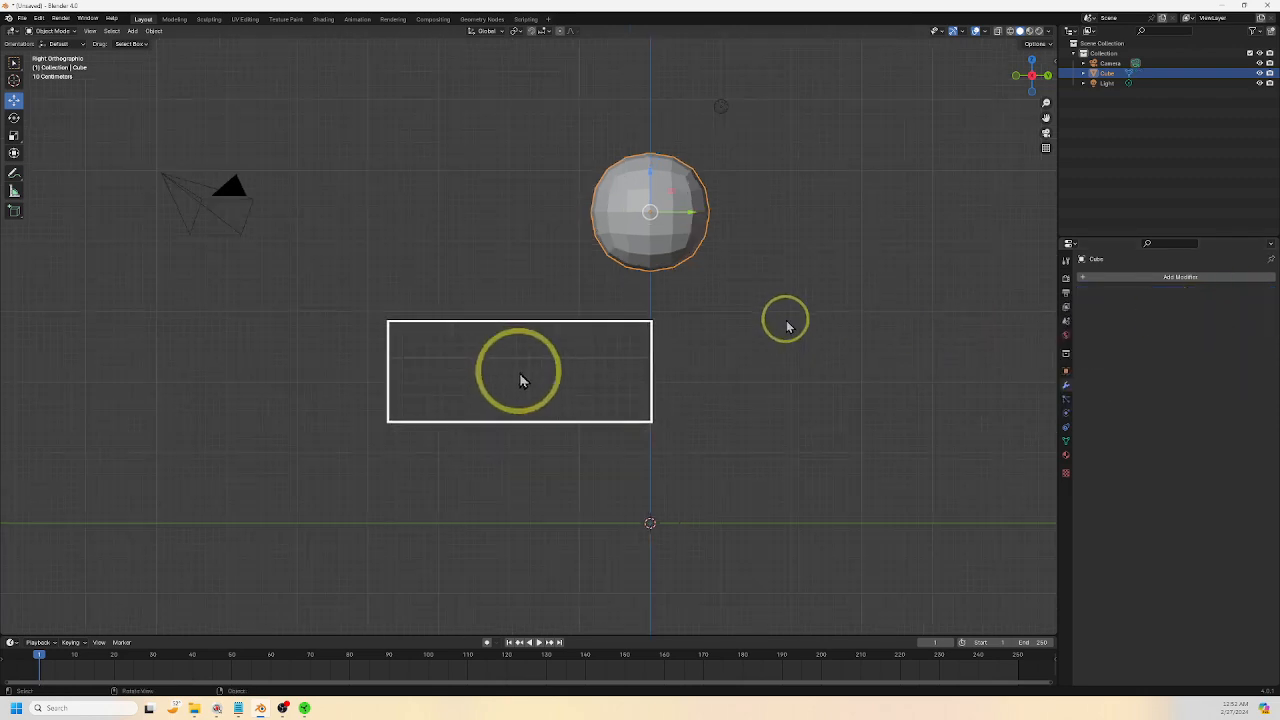
{"action": "middle_click_drag", "start_coordinate": [546, 386], "coordinate": [466, 377], "text": "shift"}
{"action": "scroll", "coordinate": [490, 376], "scroll_direction": "down", "scroll_amount": 2}
{"action": "middle_click_drag", "start_coordinate": [758, 322], "coordinate": [789, 340], "text": "shift"}
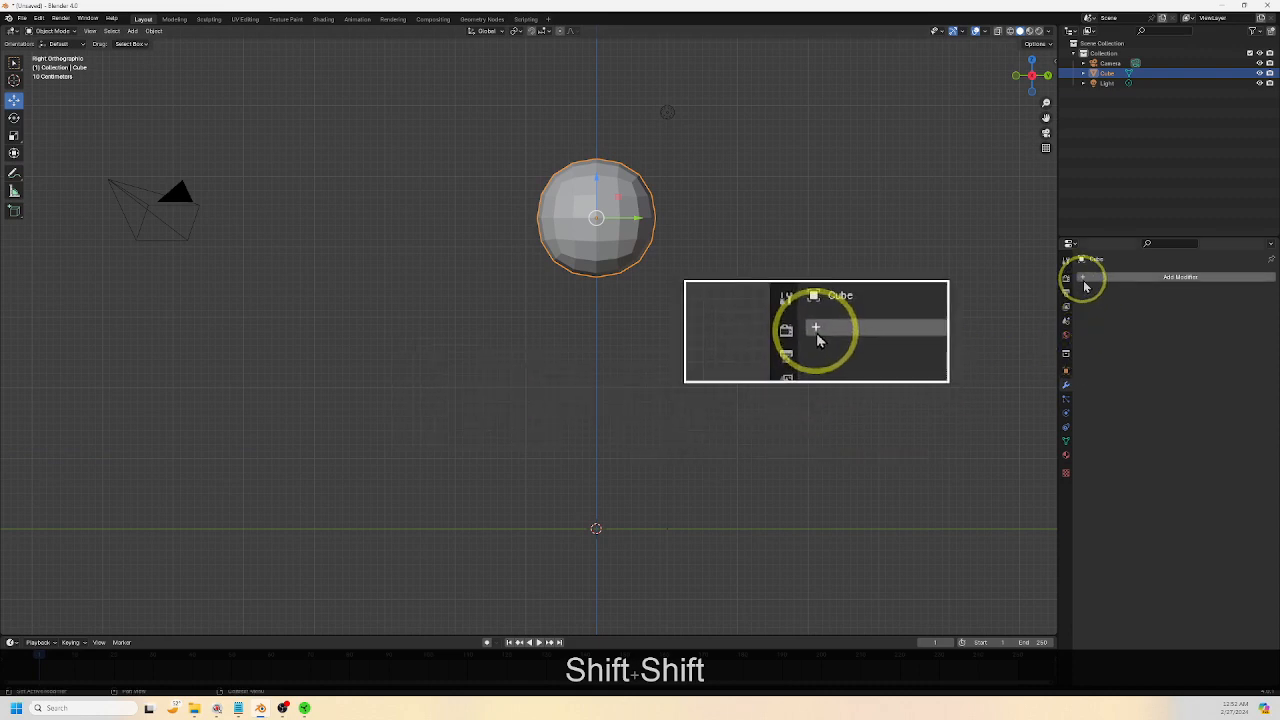
{"action": "left_click", "coordinate": [132, 33]}
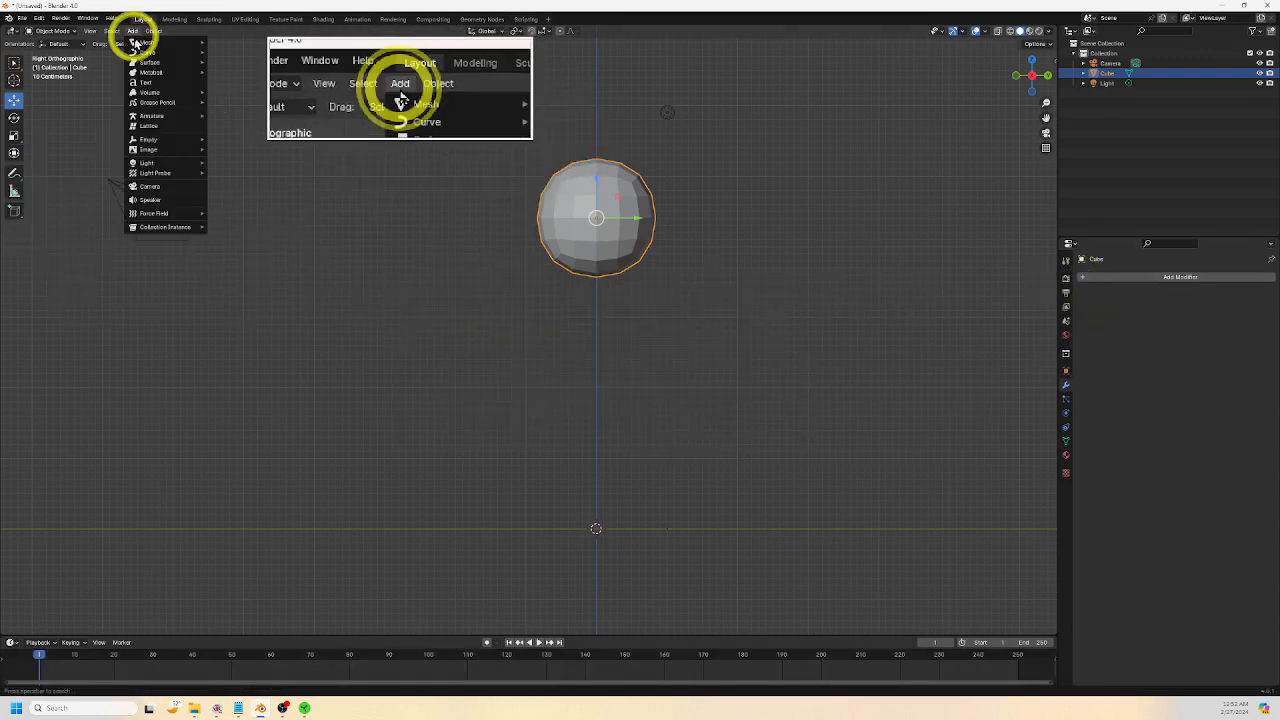
{"action": "left_click", "coordinate": [150, 127]}
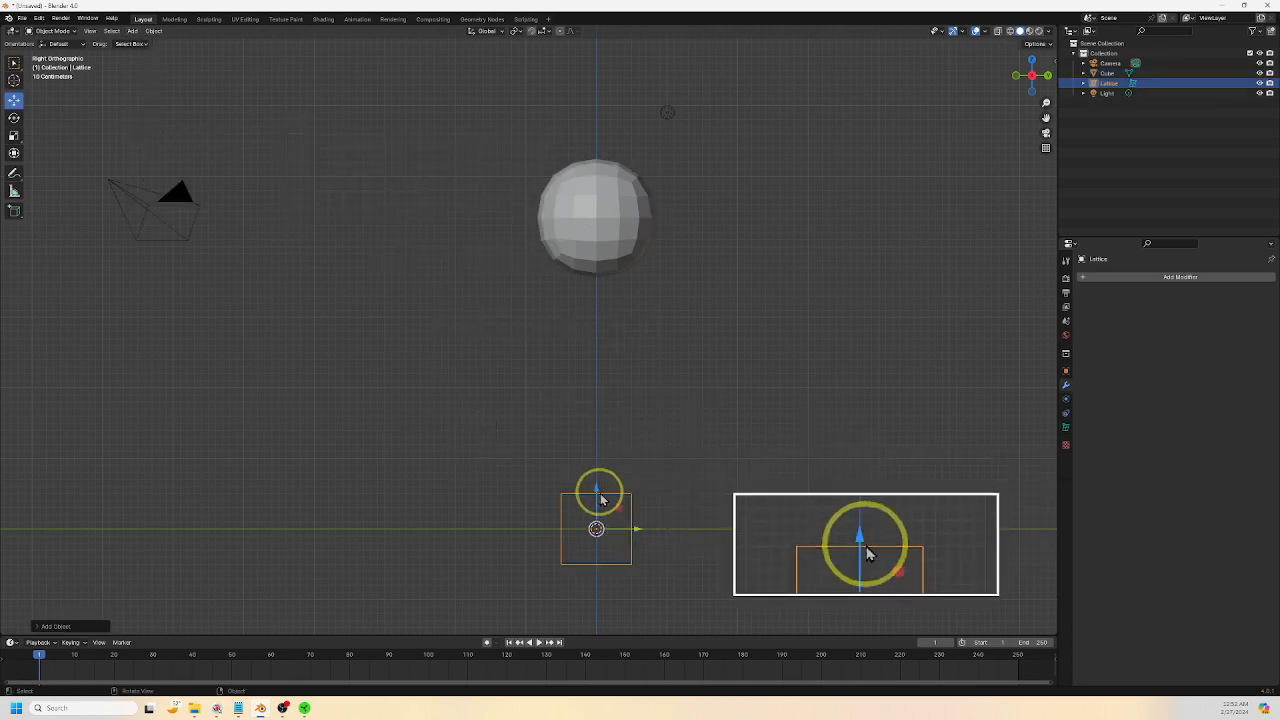
{"action": "left_click_drag", "start_coordinate": [596, 492], "coordinate": [597, 183]}
{"action": "key", "text": "Delete"}
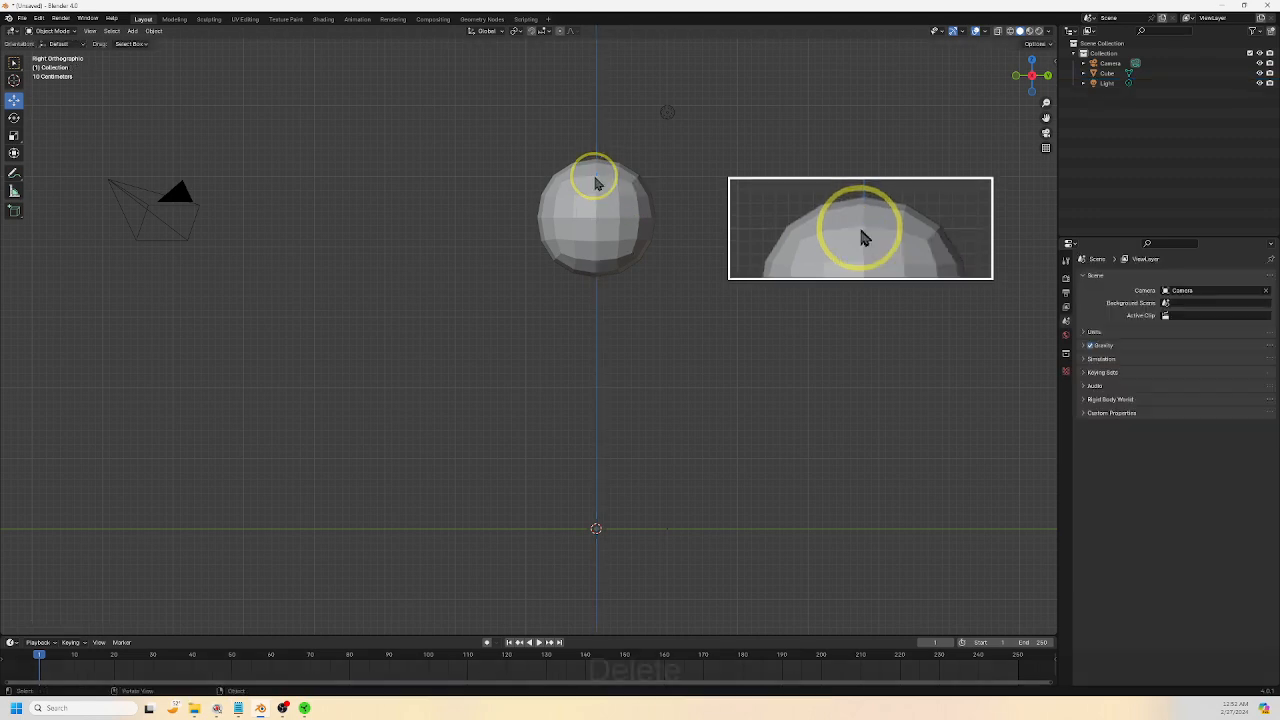
Add a lattice, raise it to the rounded cube's centre and scale it by about 1.76 so it encloses the mesh
{"action": "left_click", "coordinate": [132, 31]}
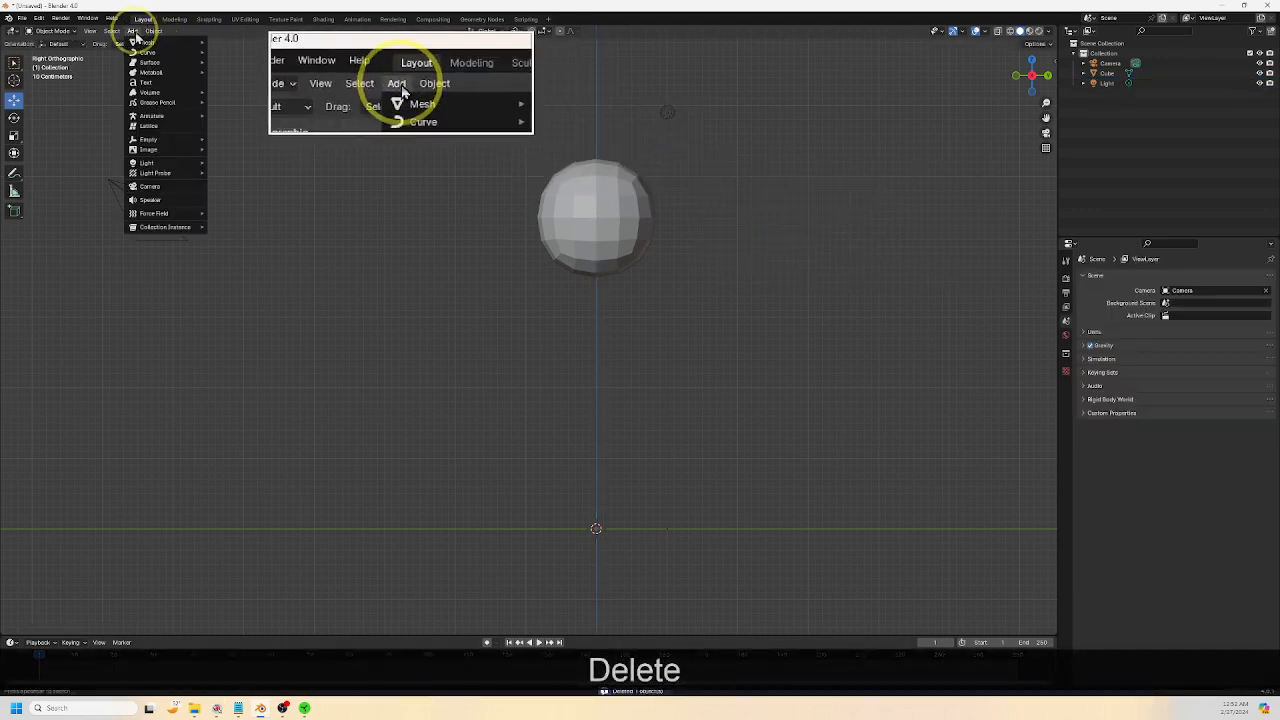
{"action": "left_click", "coordinate": [150, 126]}
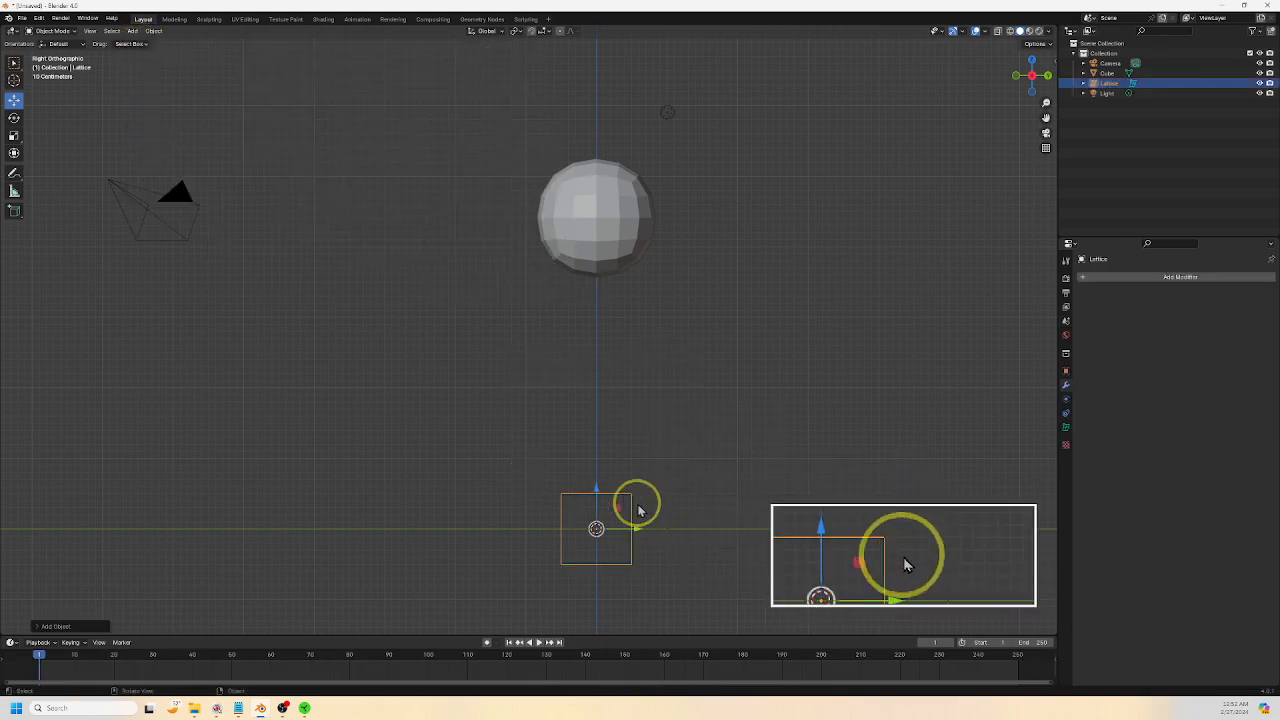
{"action": "left_click_drag", "start_coordinate": [598, 497], "coordinate": [595, 177]}
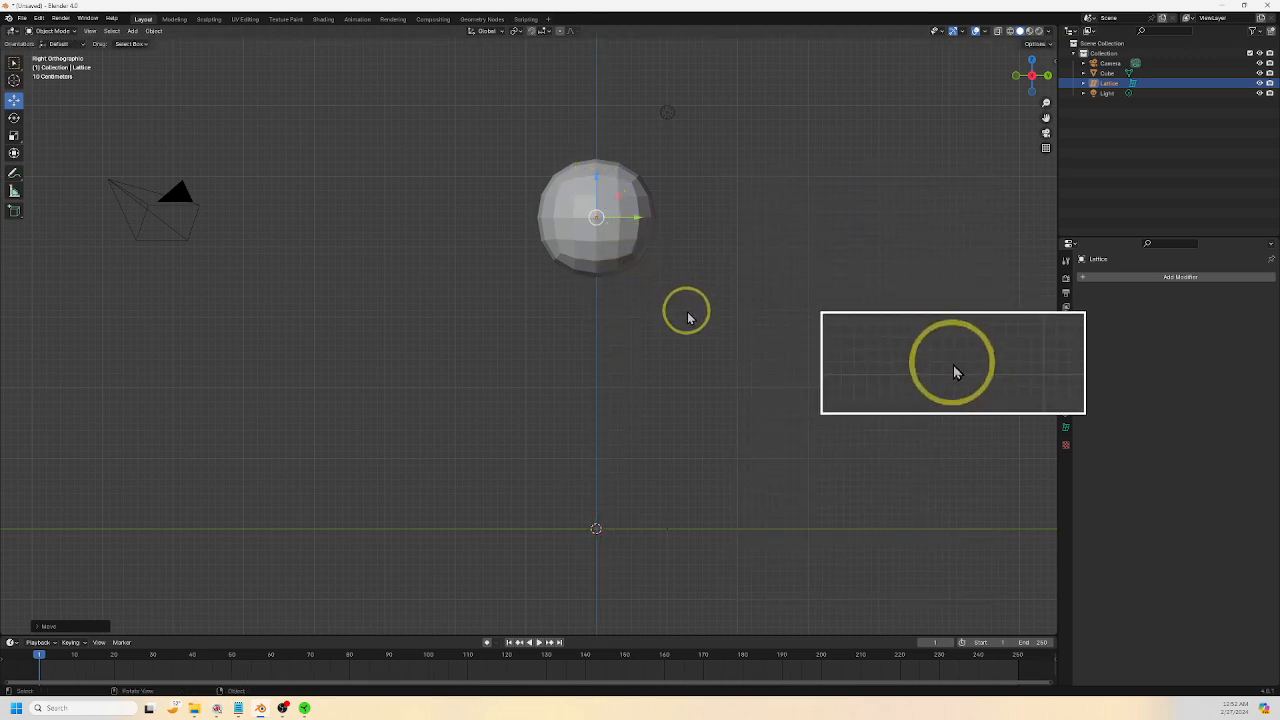
{"action": "key", "text": "s"}
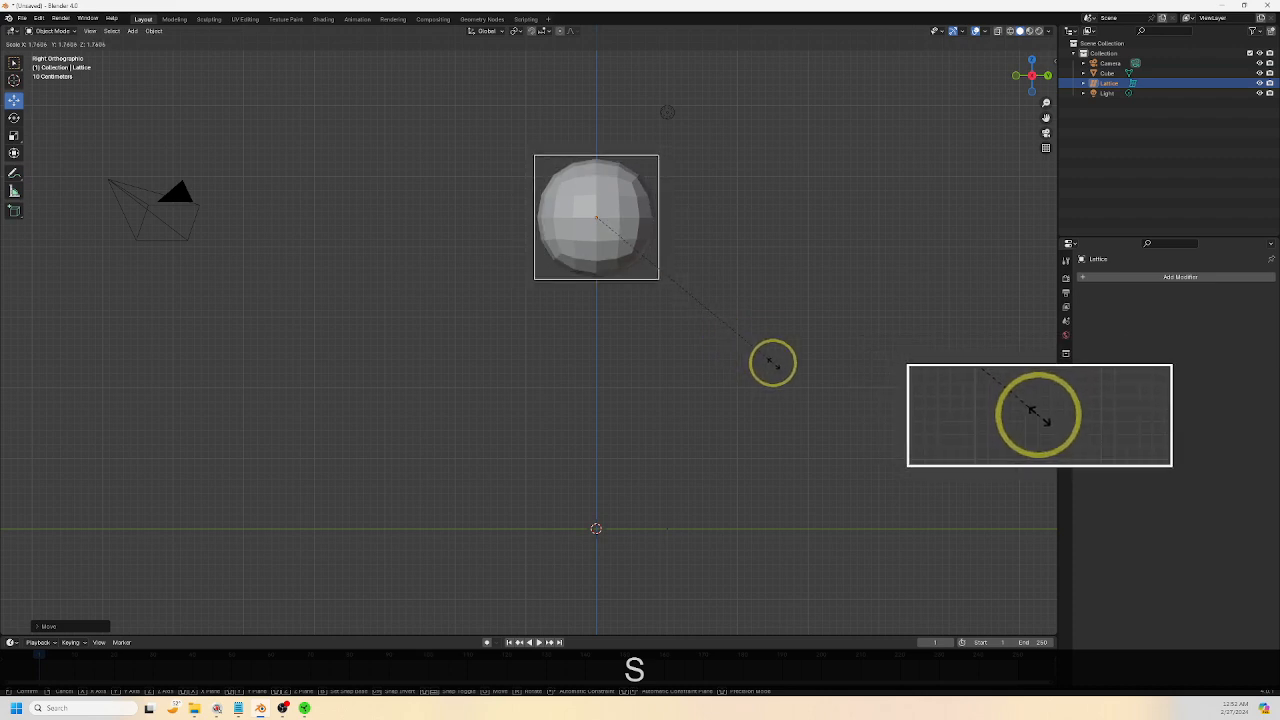
{"action": "left_click", "coordinate": [772, 363]}
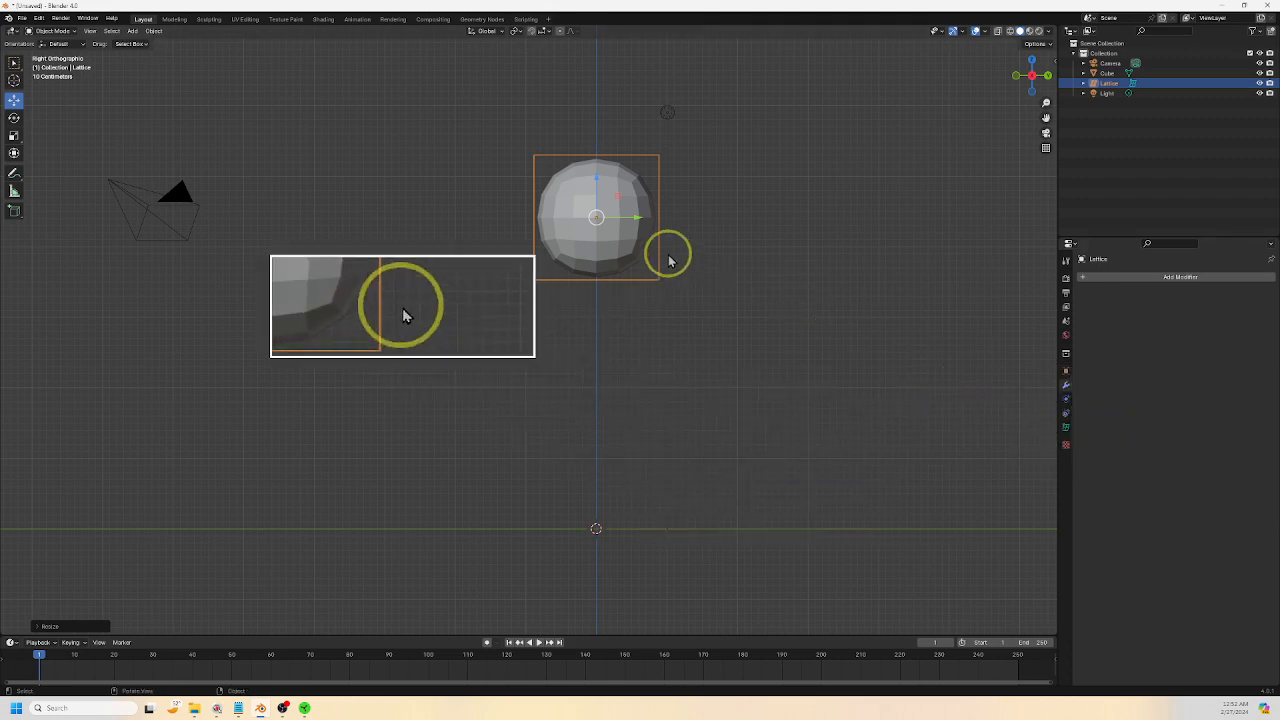
Add a Lattice deform modifier to the rounded cube with the lattice as its target object
{"action": "left_click", "coordinate": [631, 251]}
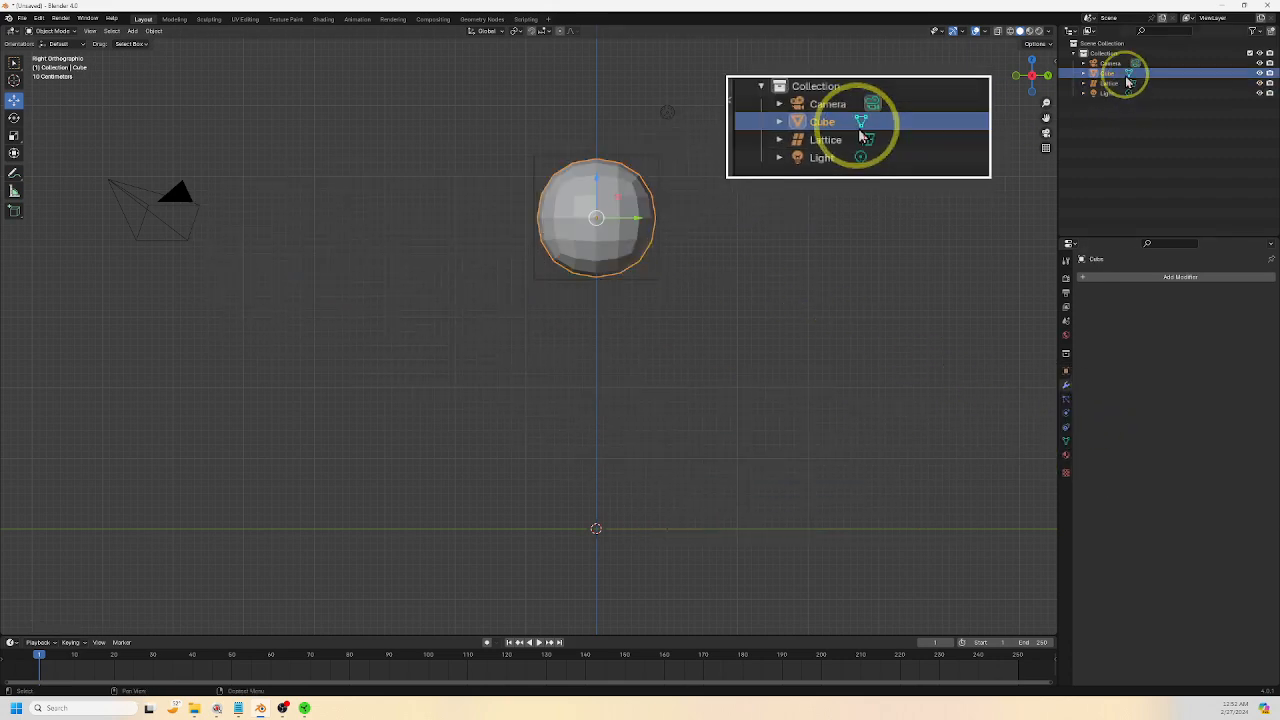
{"action": "left_click", "coordinate": [1093, 281]}
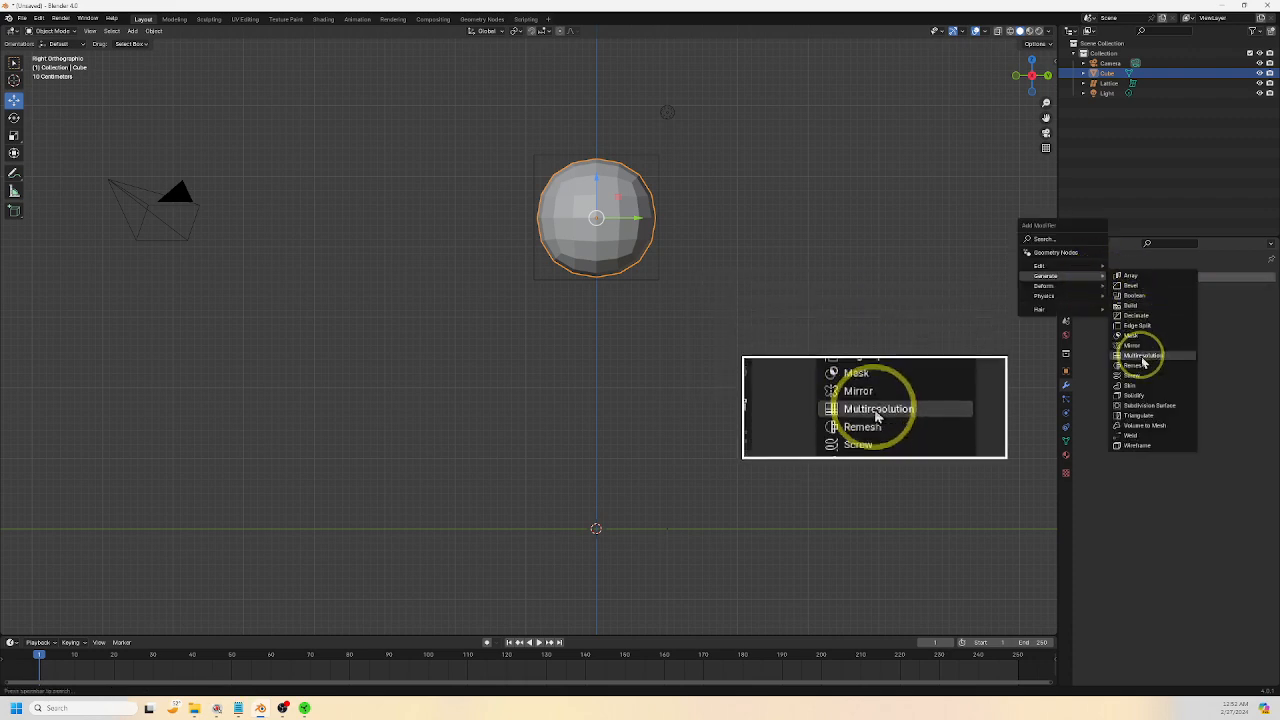
{"action": "mouse_move", "coordinate": [1068, 292]}
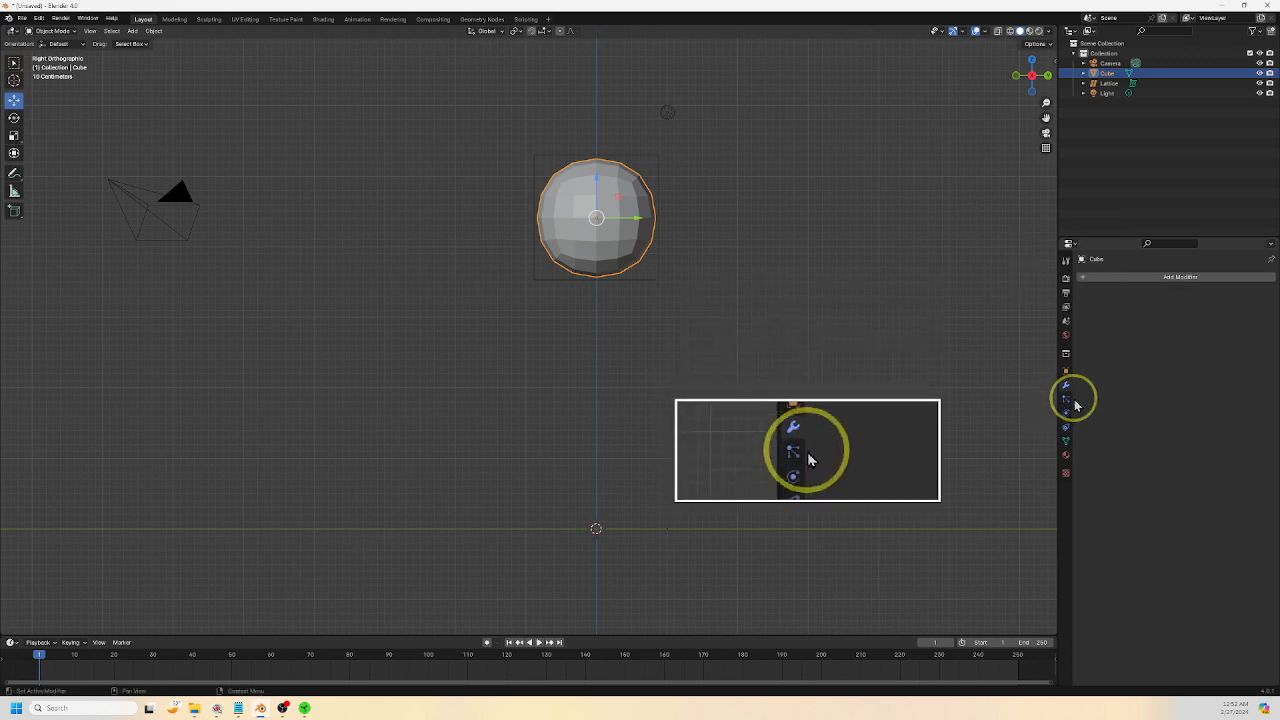
{"action": "left_click", "coordinate": [1088, 280]}
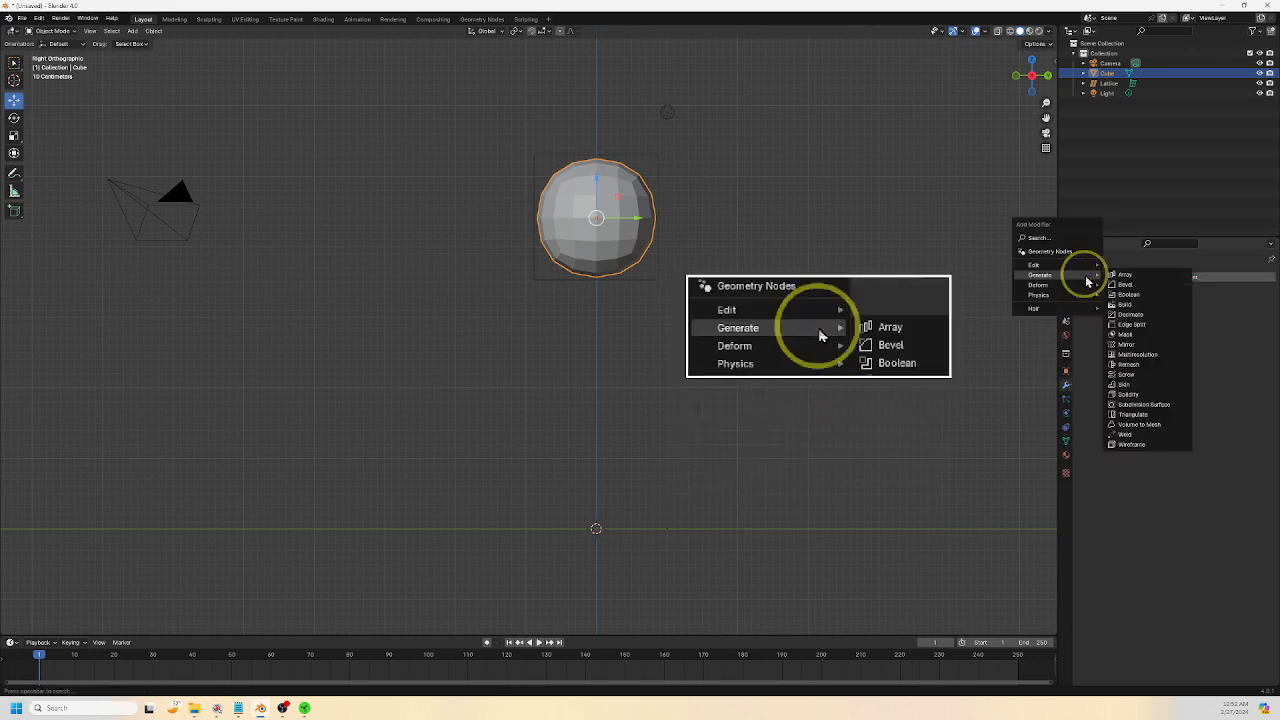
{"action": "mouse_move", "coordinate": [1060, 285]}
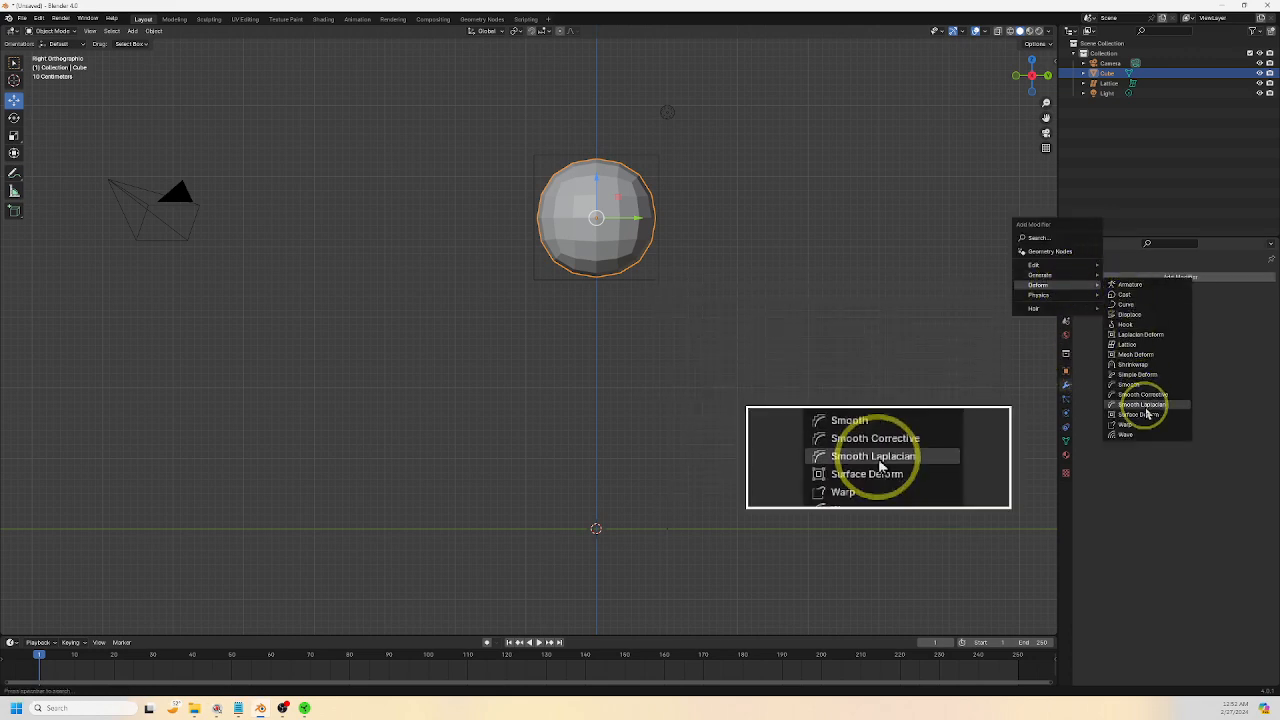
{"action": "left_click", "coordinate": [1130, 345]}
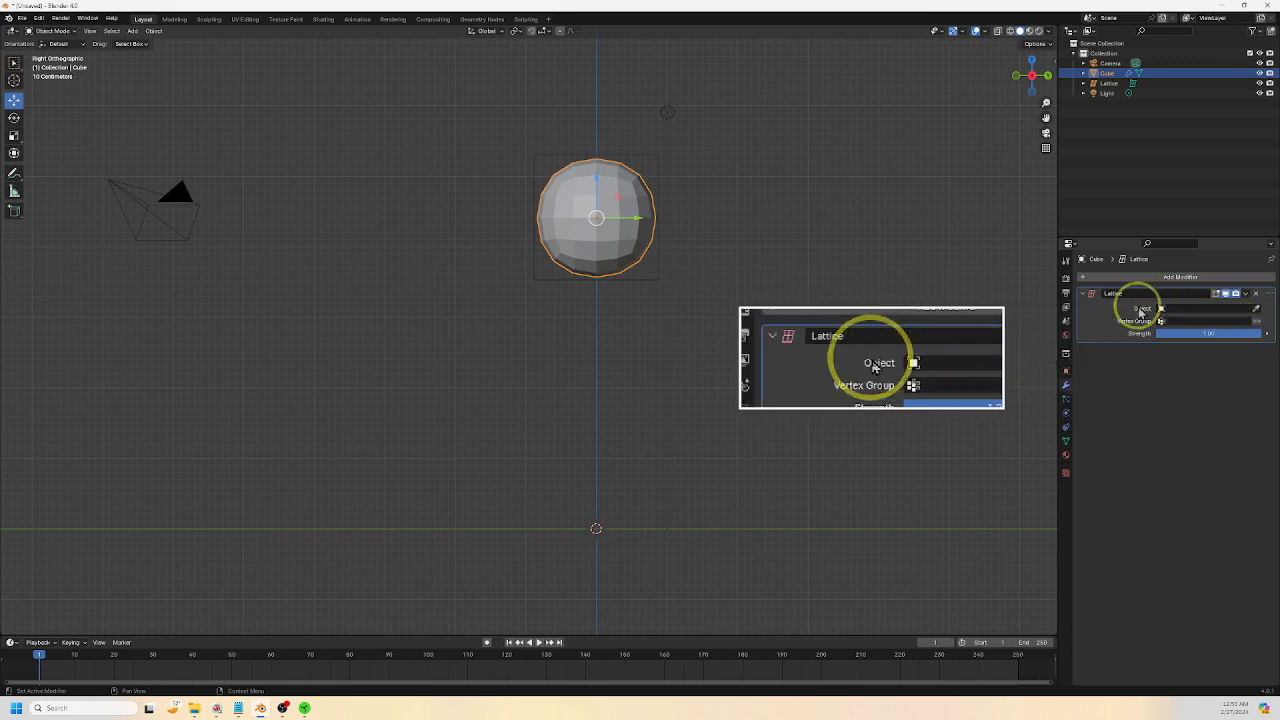
{"action": "left_click", "coordinate": [1189, 310]}
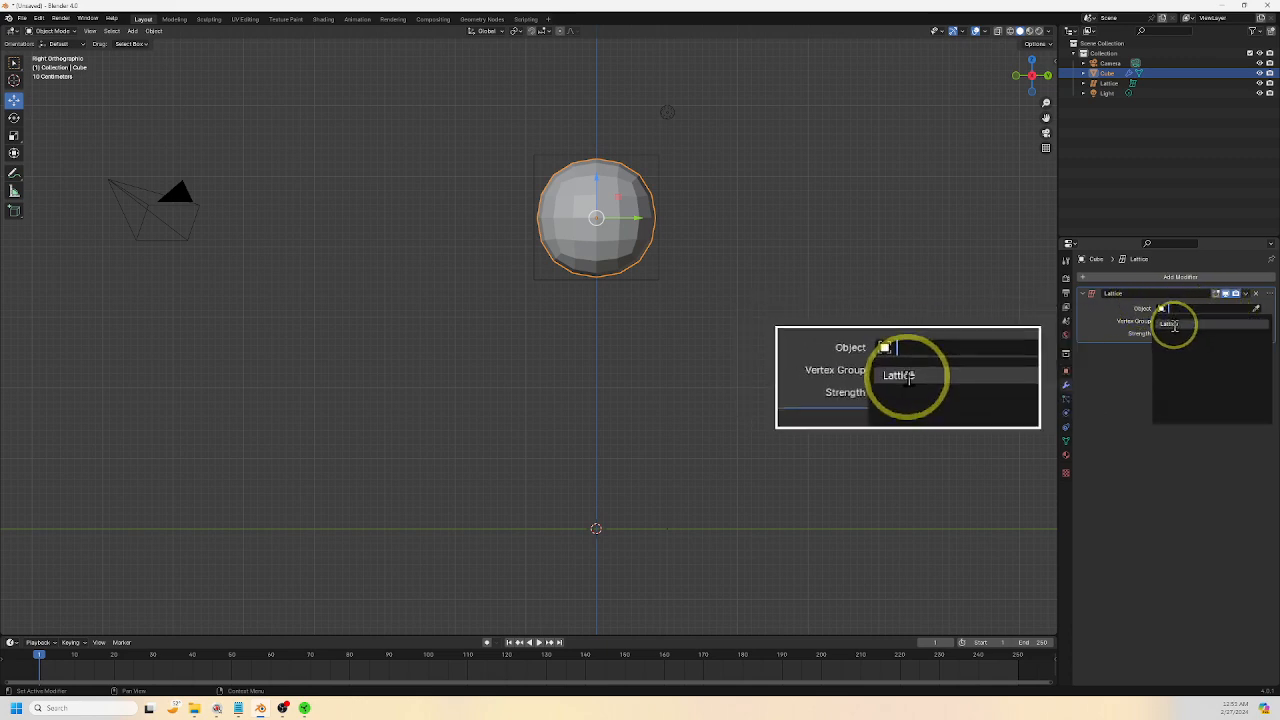
{"action": "left_click", "coordinate": [1170, 325]}
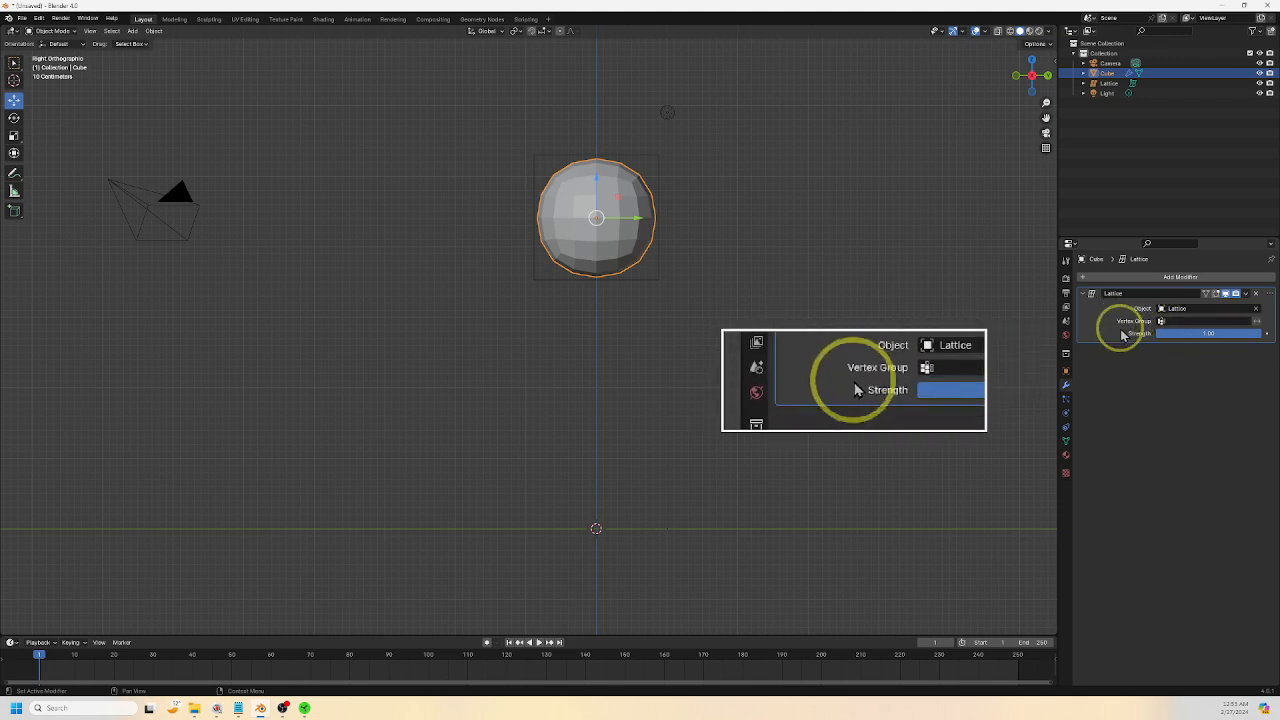
Set the lattice's U, V and W resolution to 5 each and check the divisions from the back view
{"action": "left_click", "coordinate": [656, 280]}
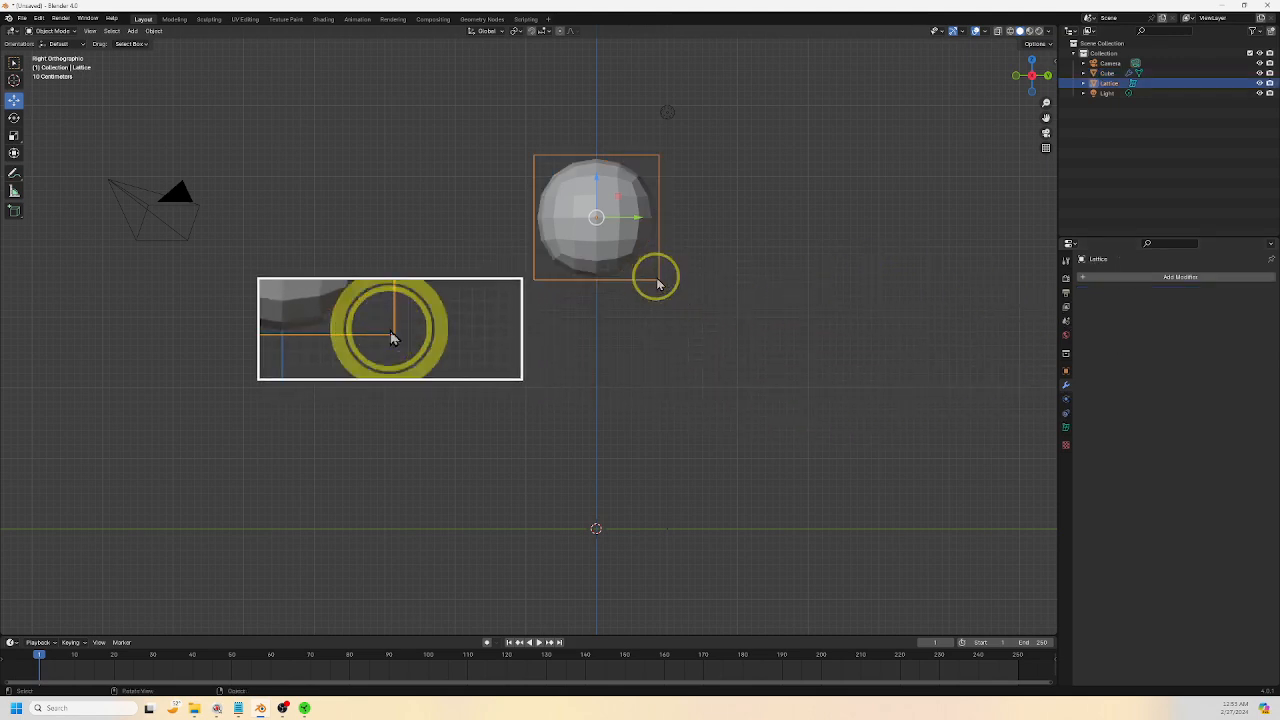
{"action": "left_click", "coordinate": [1066, 429]}
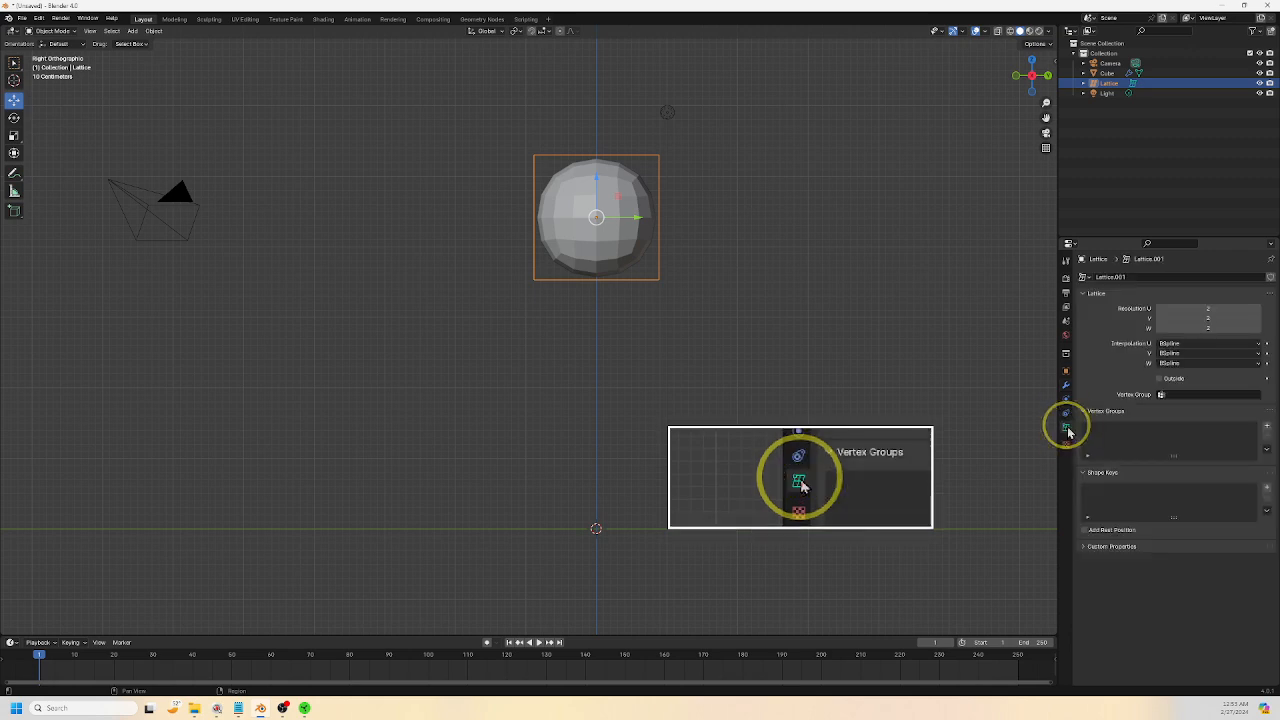
{"action": "left_click", "coordinate": [1259, 310]}
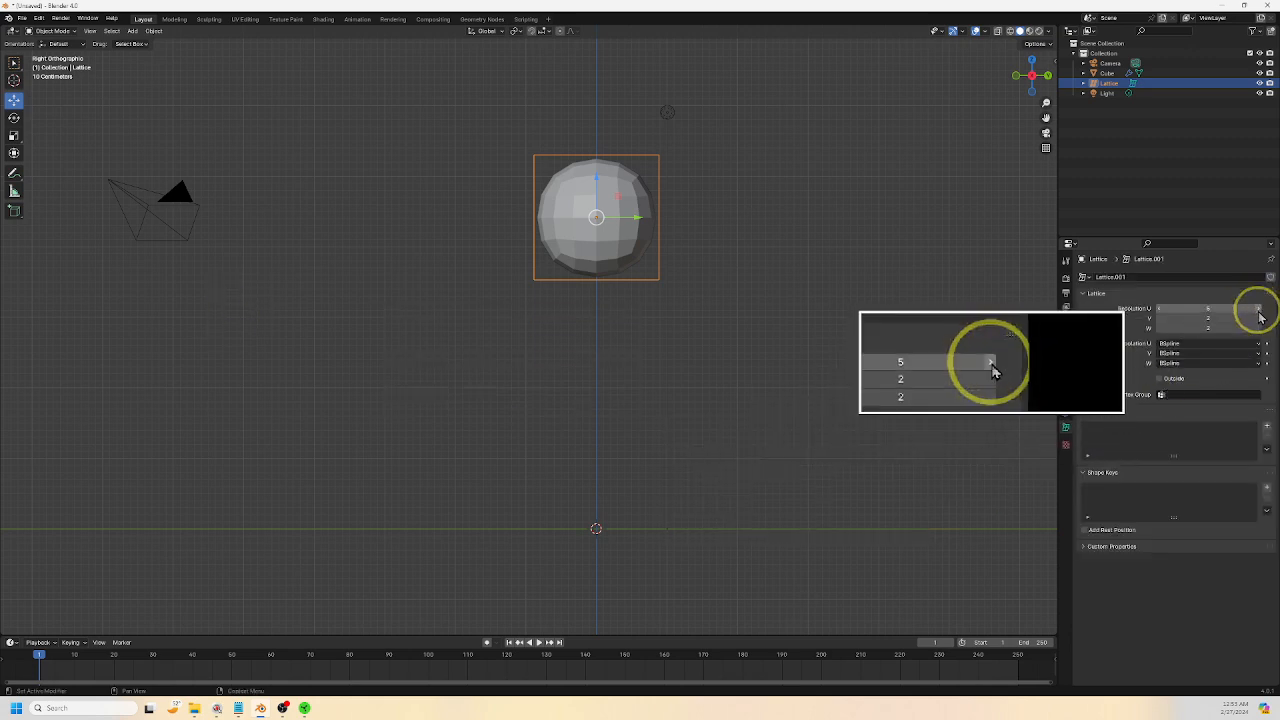
{"action": "left_click", "coordinate": [1258, 318]}
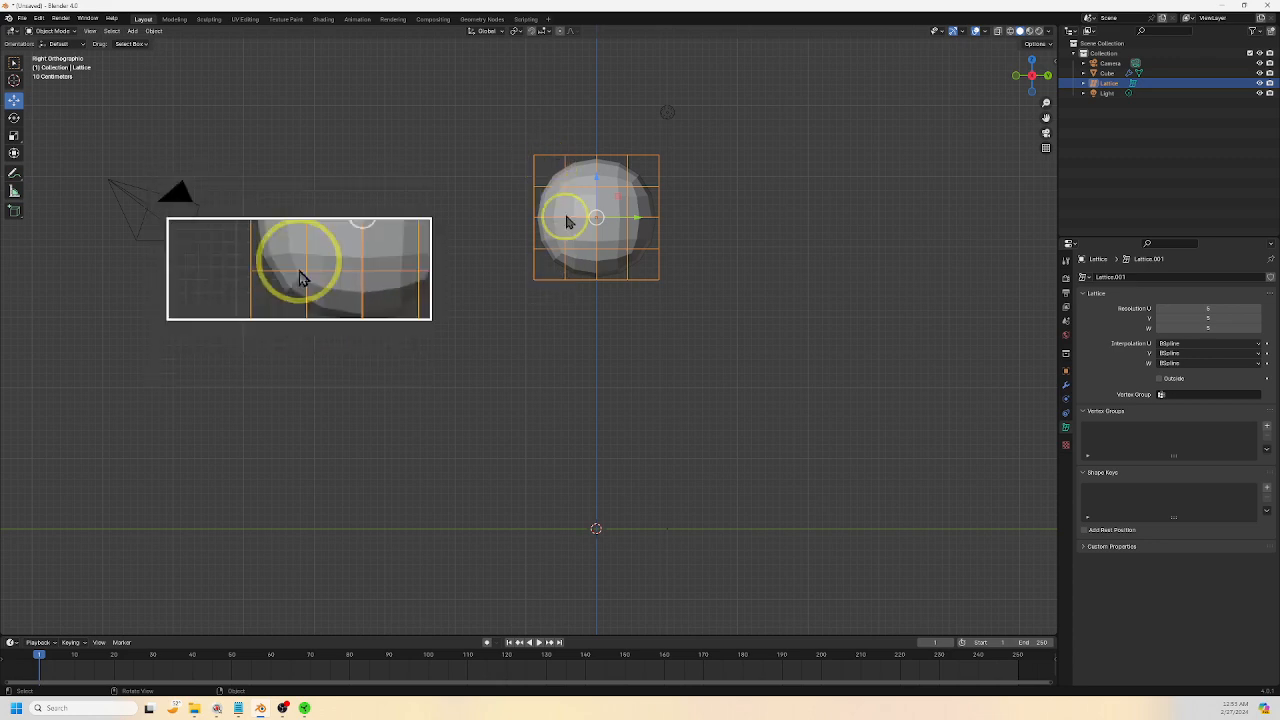
{"action": "left_click", "coordinate": [1048, 80]}
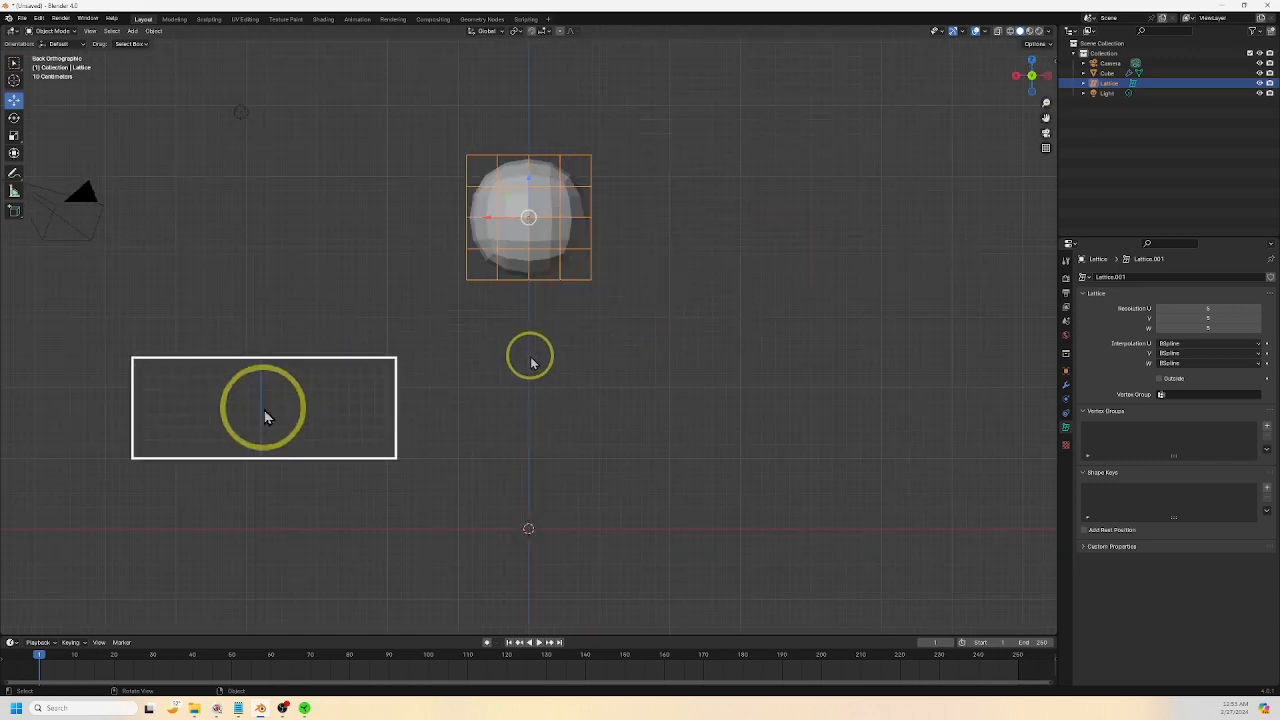
In lattice Edit Mode, box-select the lower front corner points and move them down and outward to form a chin
{"action": "middle_click_drag", "start_coordinate": [557, 366], "coordinate": [631, 405], "text": "shift"}
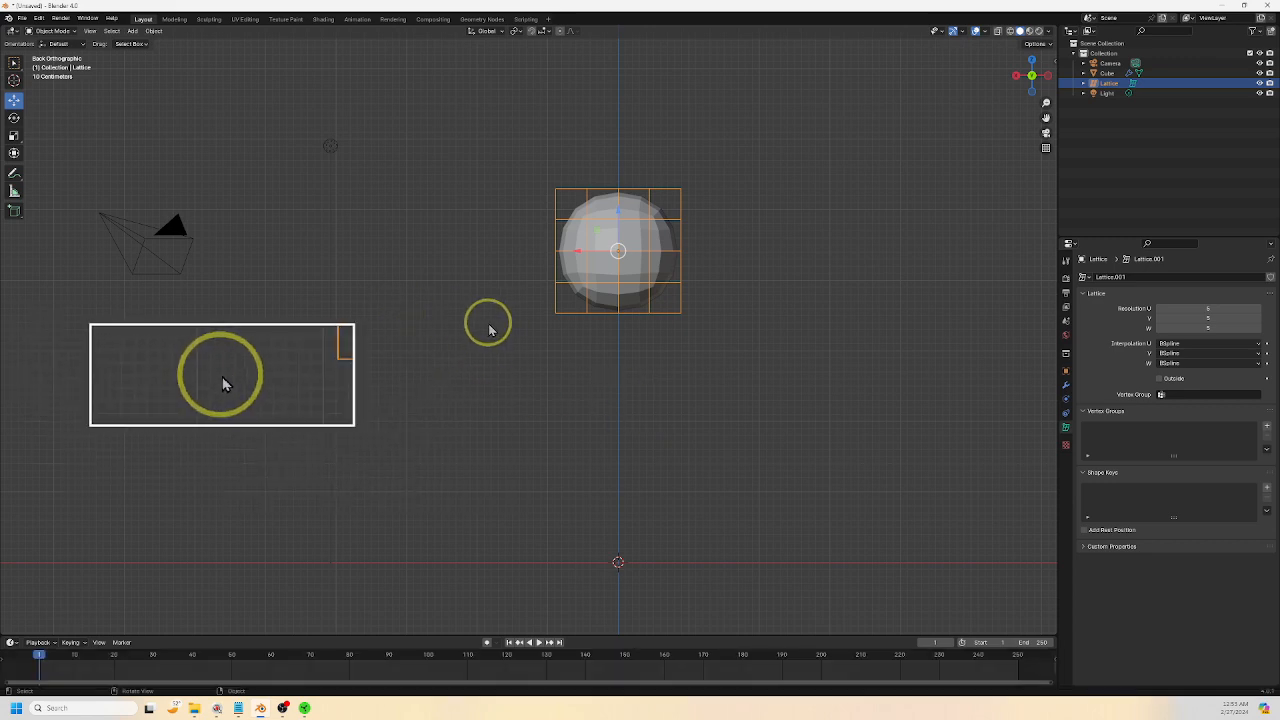
{"action": "key", "text": "Tab"}
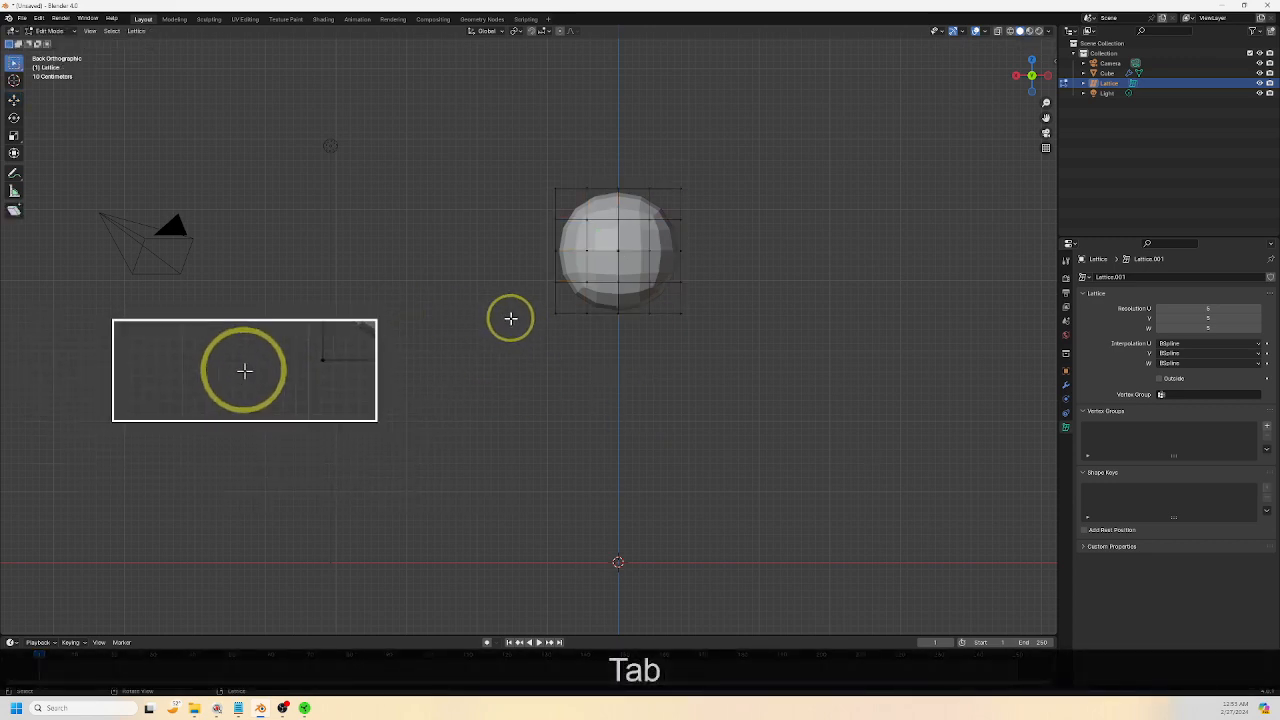
{"action": "left_click", "coordinate": [15, 101]}
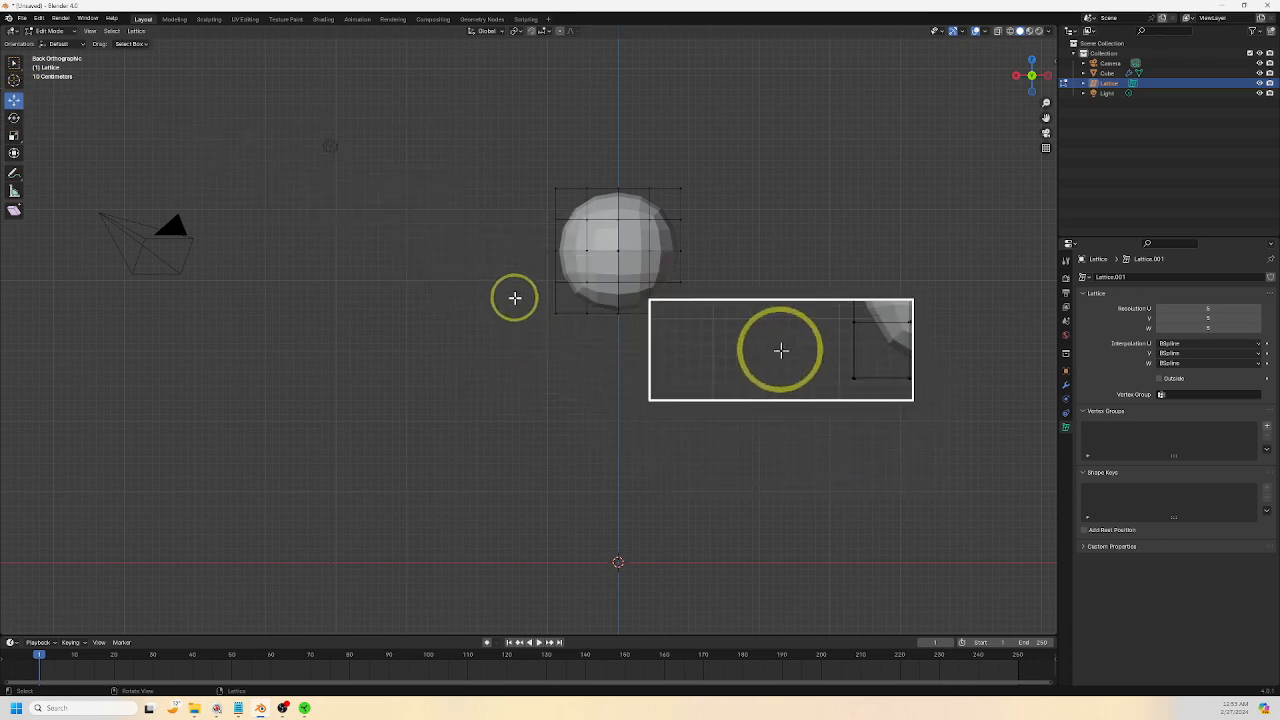
{"action": "left_click_drag", "start_coordinate": [515, 298], "coordinate": [575, 373]}
{"action": "mouse_move", "coordinate": [634, 366]}
{"action": "middle_mouse_down"}
{"action": "mouse_move", "coordinate": [666, 377]}
{"action": "mouse_move", "coordinate": [647, 387]}
{"action": "middle_mouse_up"}
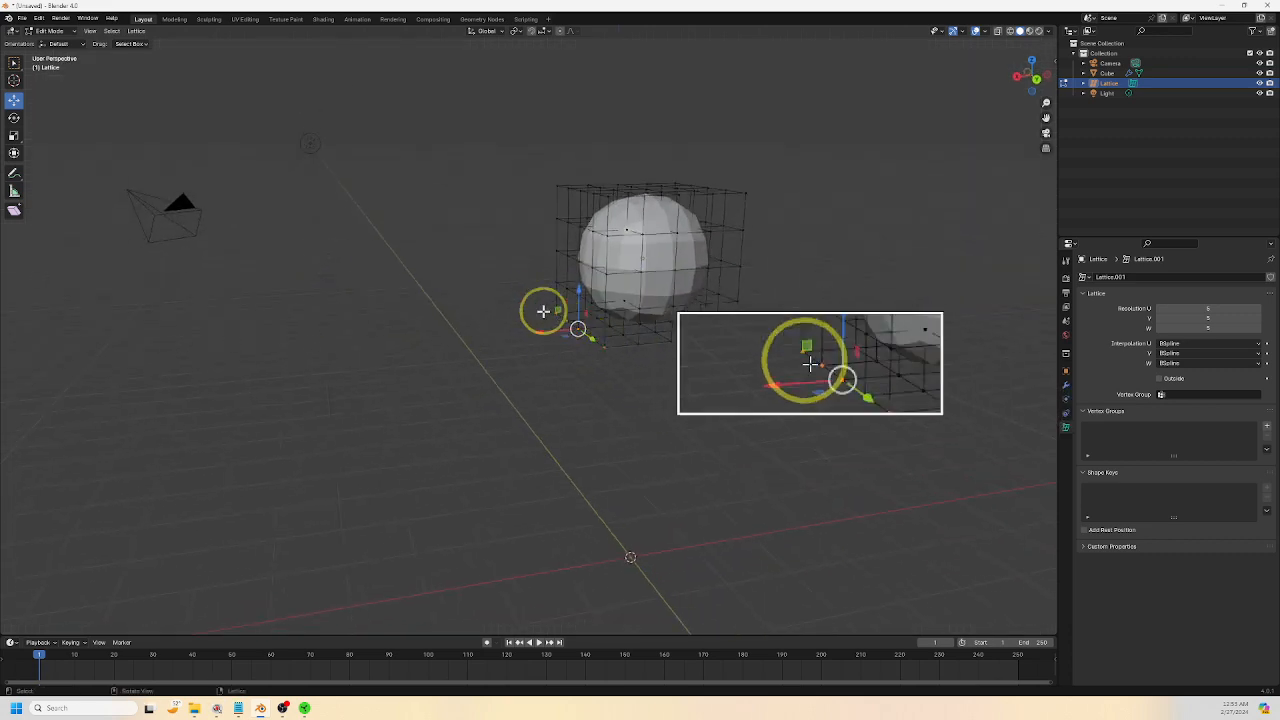
{"action": "left_click", "coordinate": [1036, 78]}
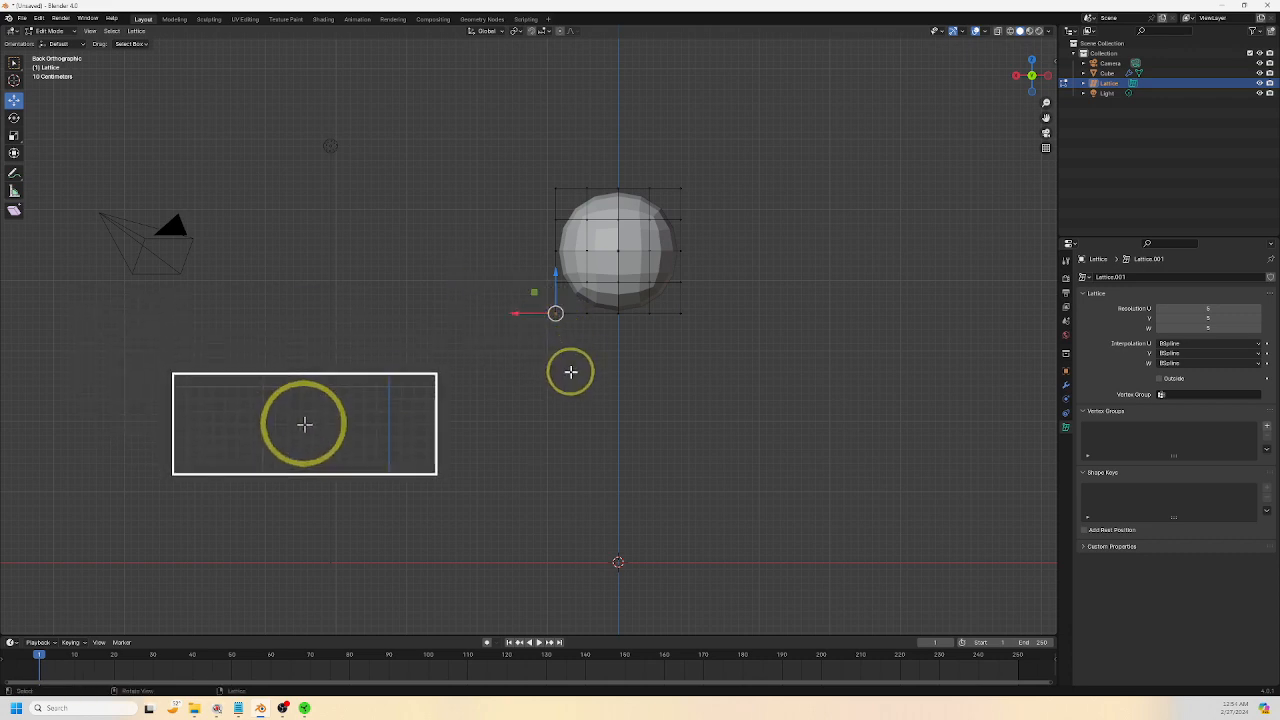
{"action": "key", "text": "b"}
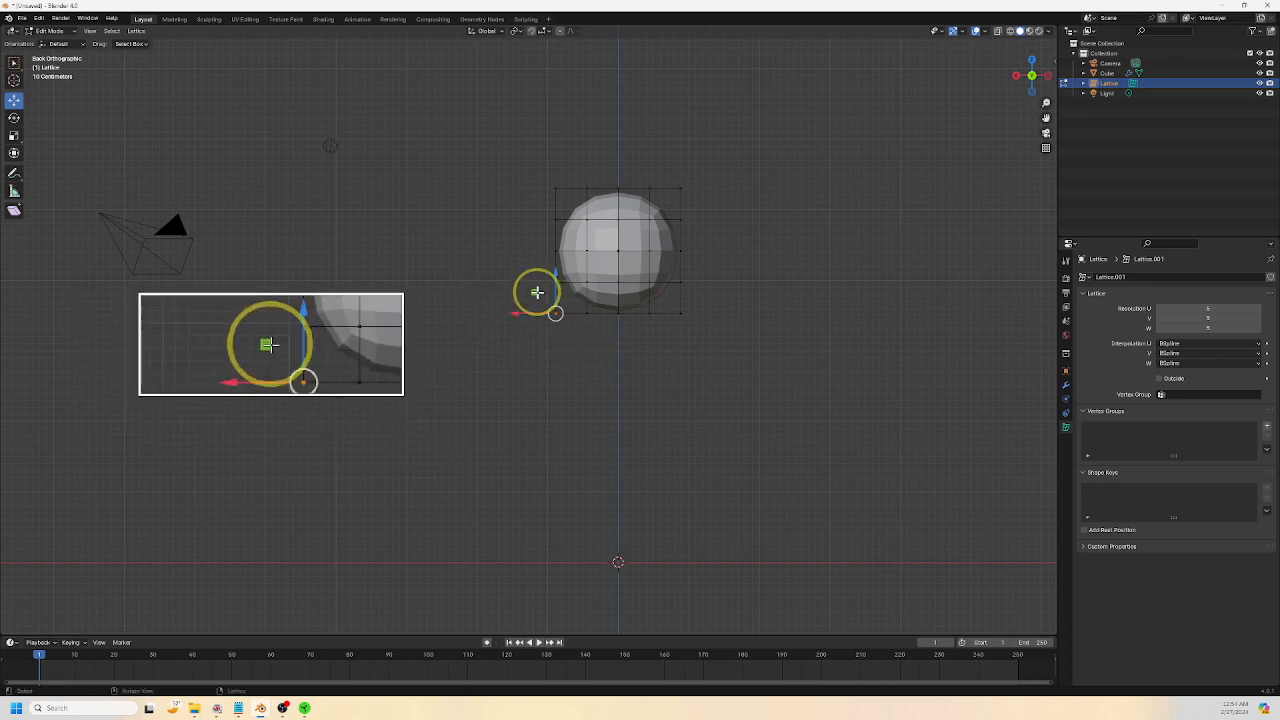
{"action": "left_click_drag", "start_coordinate": [537, 292], "coordinate": [531, 318]}
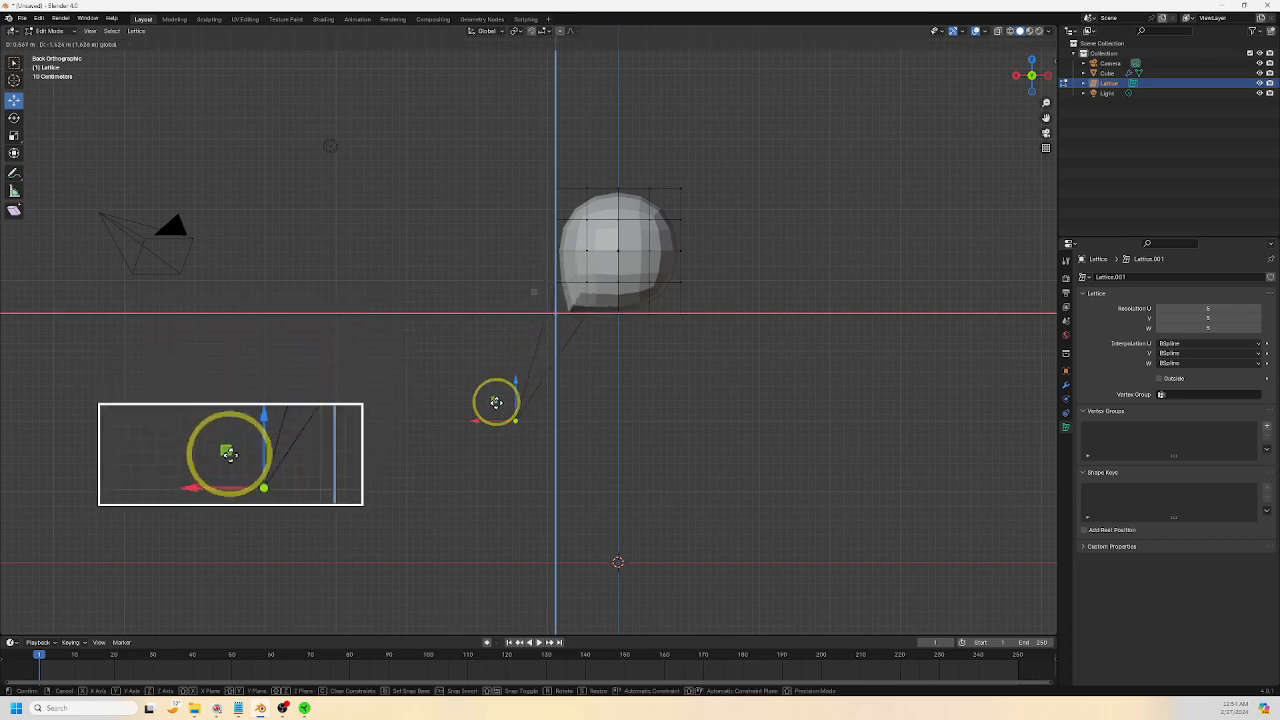
{"action": "left_click_drag", "start_coordinate": [497, 420], "coordinate": [497, 421]}
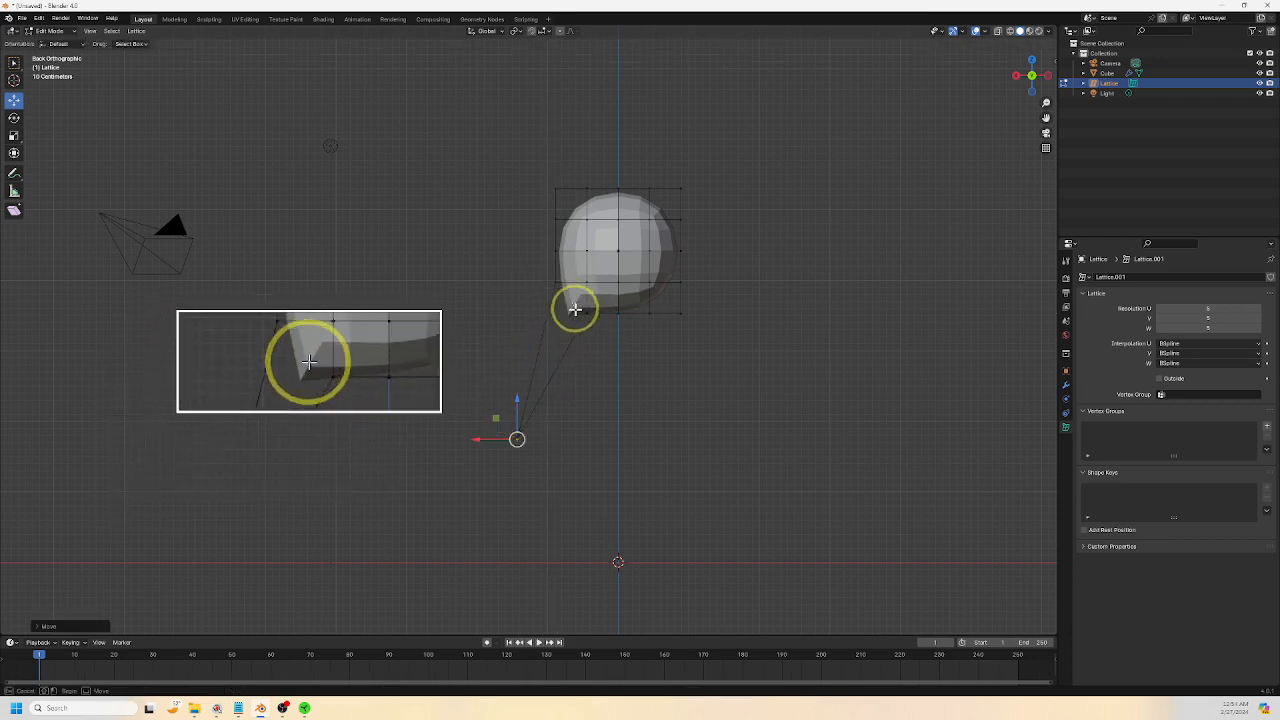
Reposition the lattice's other bottom points and its upper corner points to shape the jaw, forehead and back of the head
{"action": "left_click", "coordinate": [582, 311]}
{"action": "left_click_drag", "start_coordinate": [589, 295], "coordinate": [639, 326]}
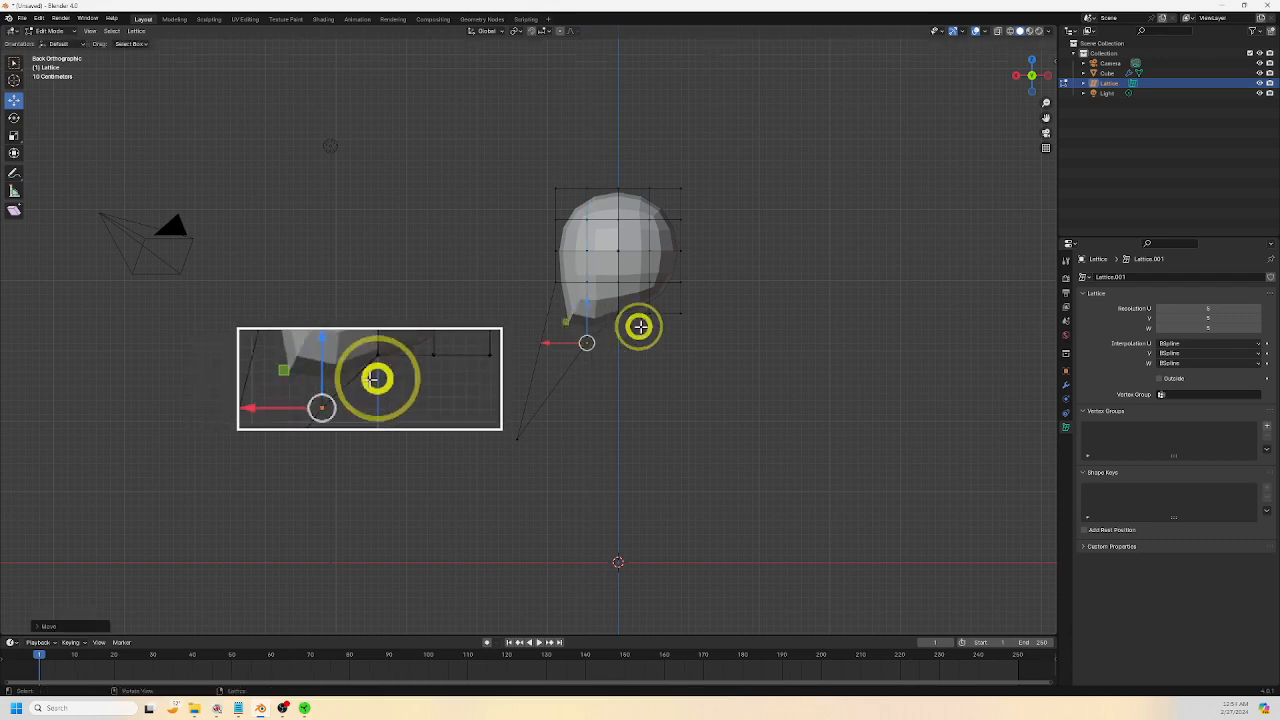
{"action": "left_click_drag", "start_coordinate": [551, 177], "coordinate": [509, 163]}
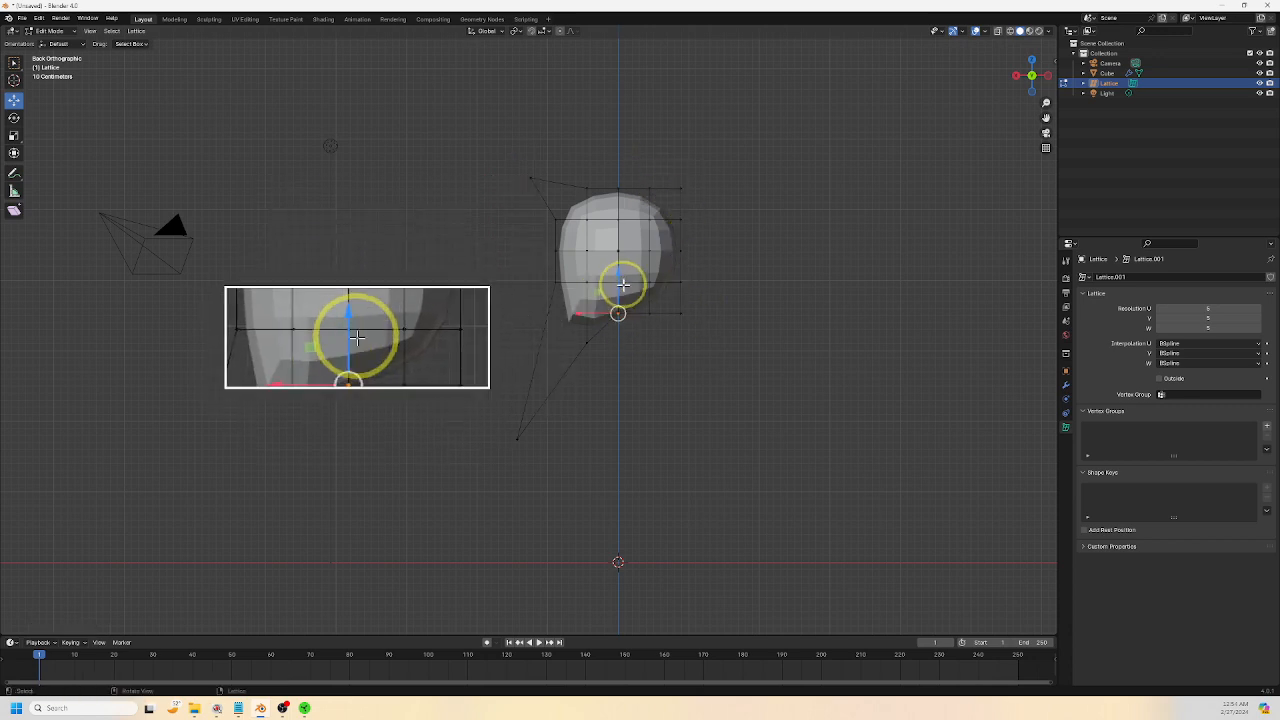
{"action": "left_click_drag", "start_coordinate": [623, 284], "coordinate": [675, 166]}
{"action": "scroll", "coordinate": [686, 309], "scroll_direction": "up", "scroll_amount": 3}
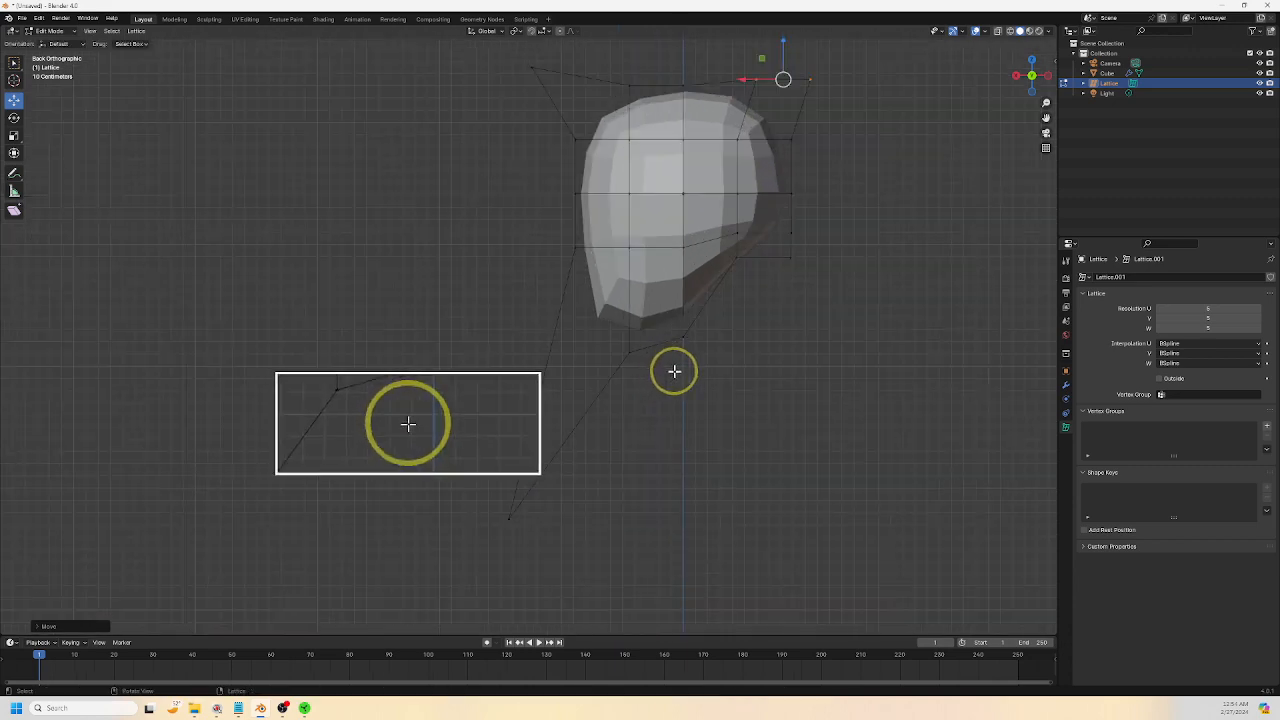
{"action": "scroll", "coordinate": [740, 469], "scroll_direction": "down", "scroll_amount": 2}
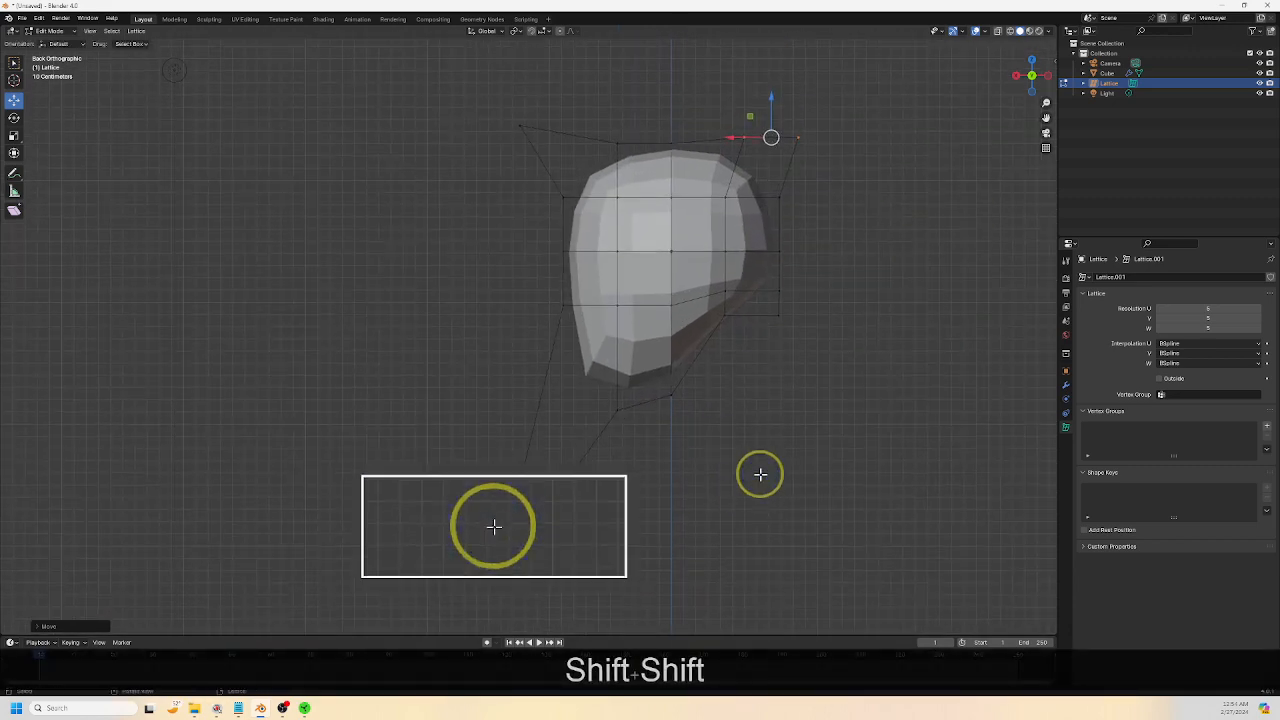
Select all lattice points and scale them down along the Y axis to narrow the head
{"action": "middle_click_drag", "start_coordinate": [709, 466], "coordinate": [771, 460]}
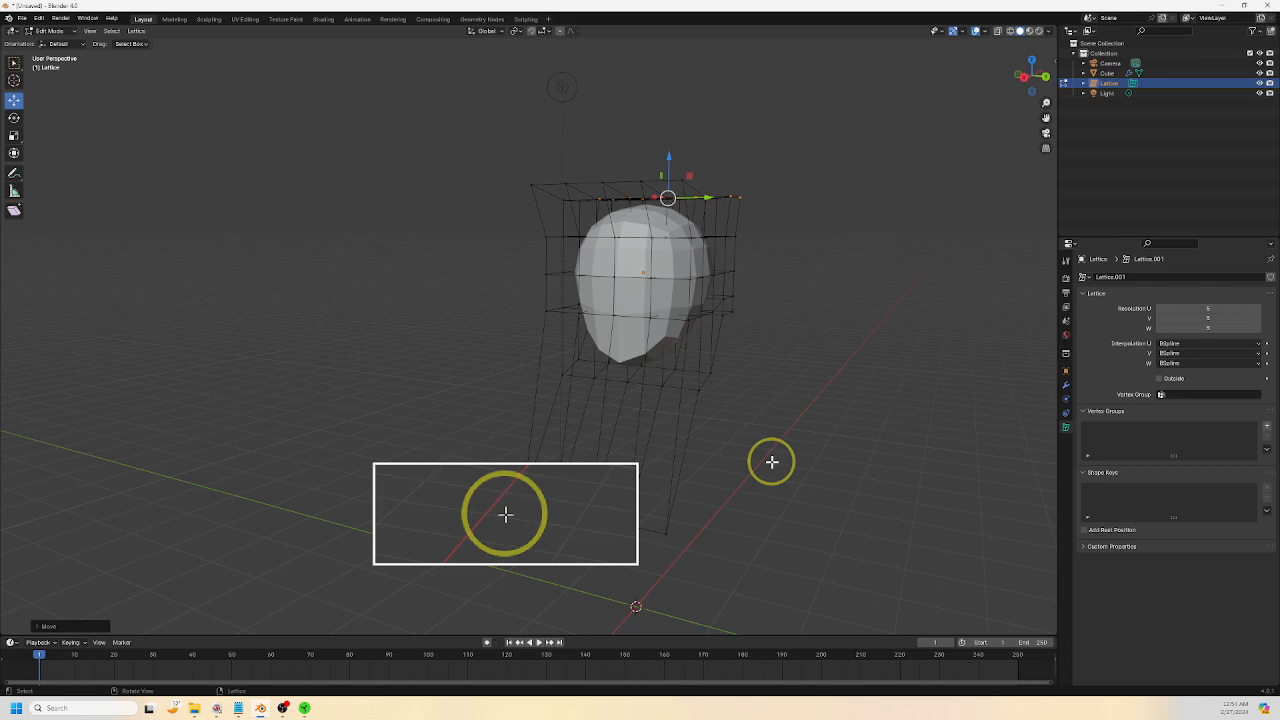
{"action": "key", "text": "a"}
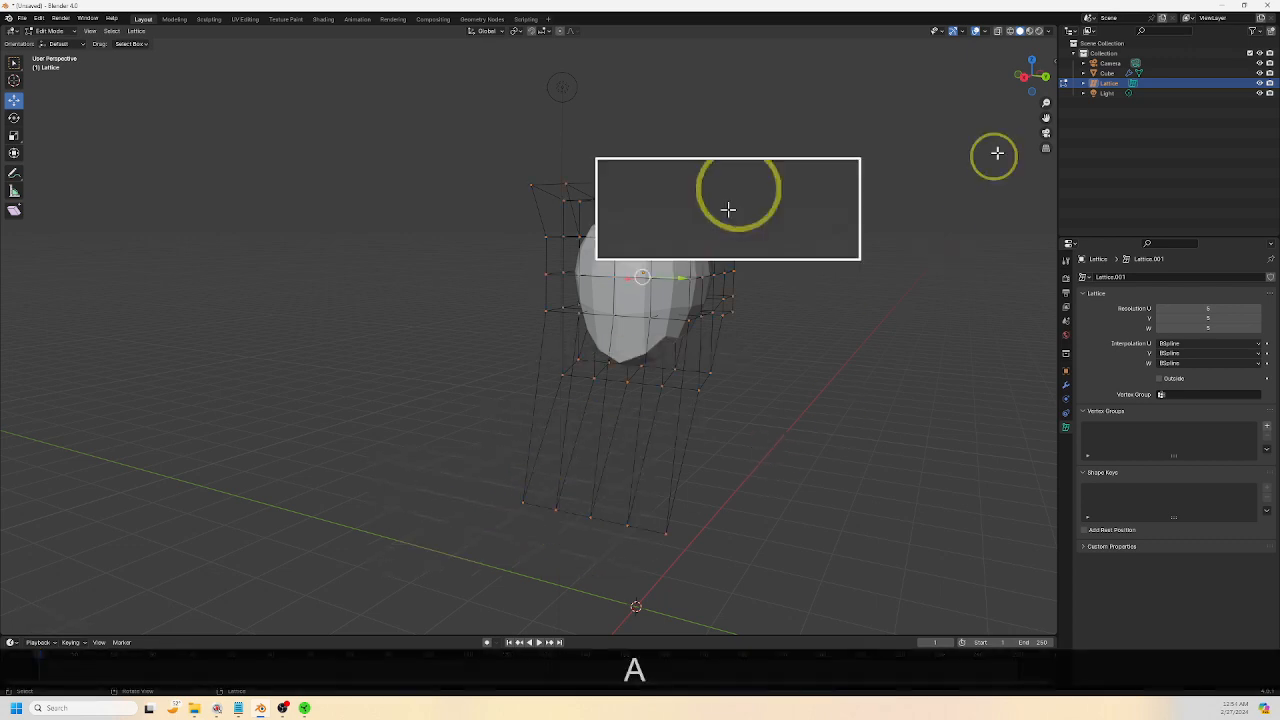
{"action": "left_click", "coordinate": [1025, 75]}
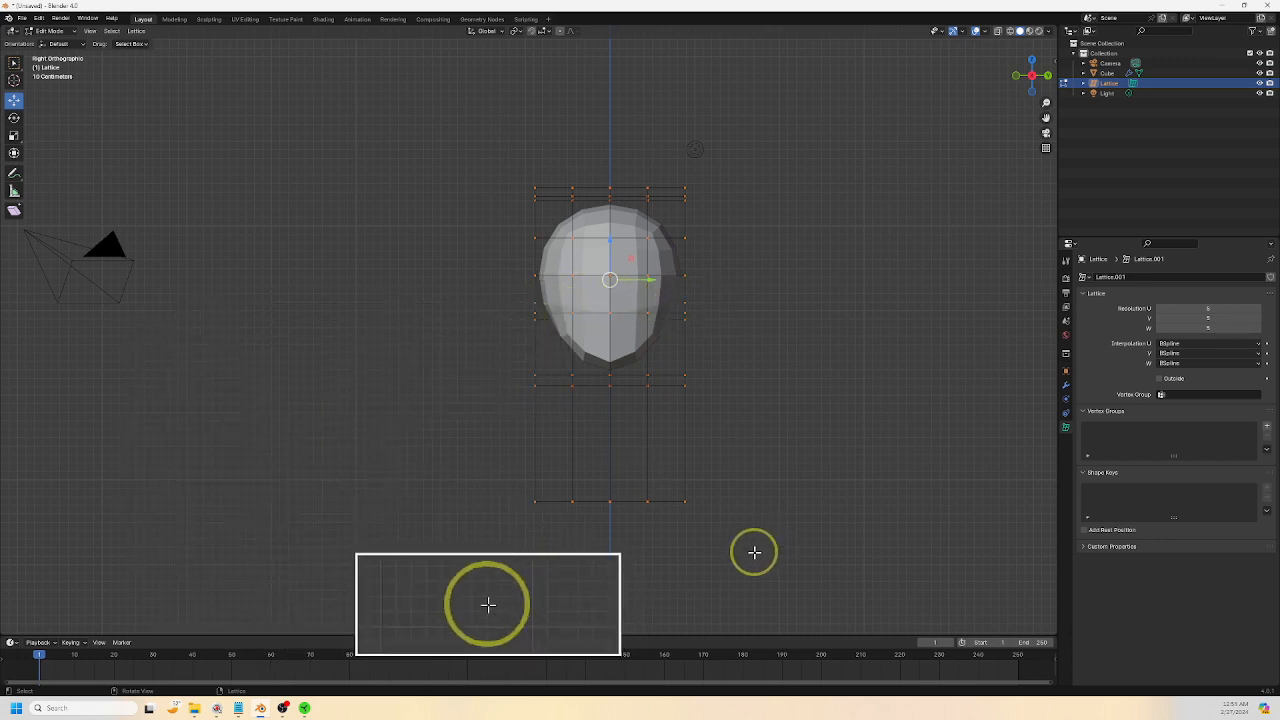
{"action": "key", "text": "a"}
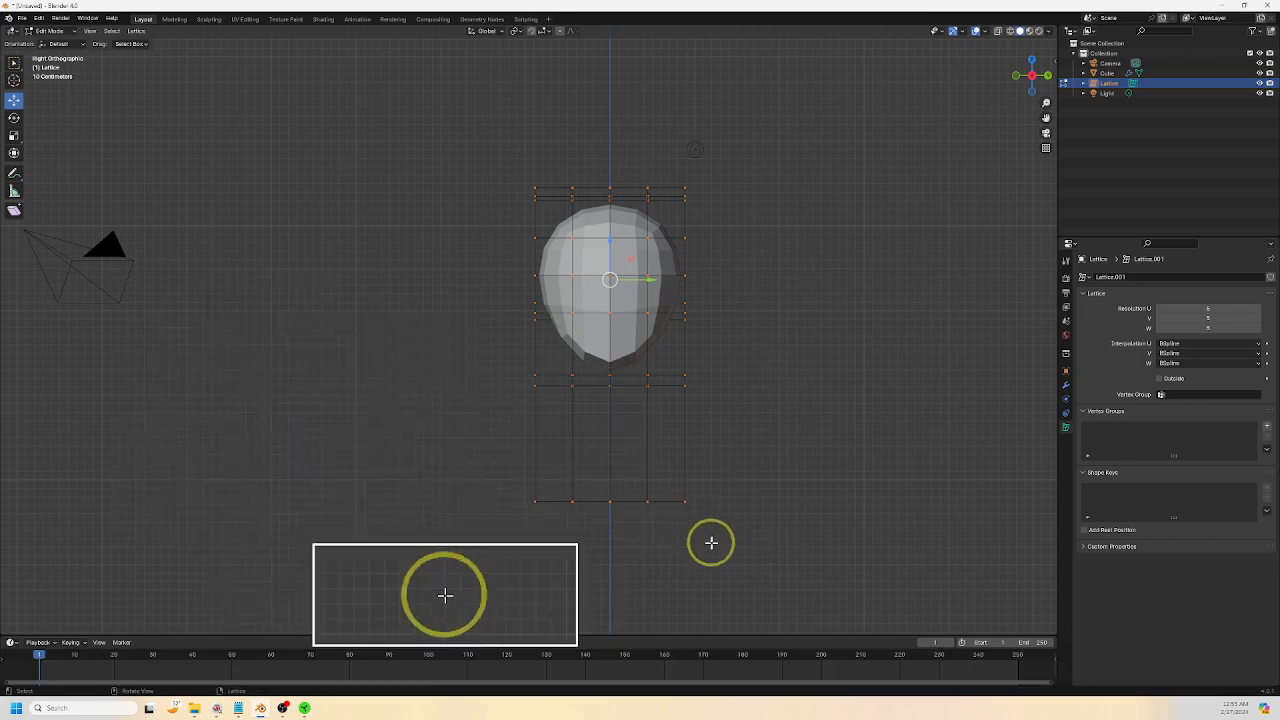
{"action": "key", "text": "s"}
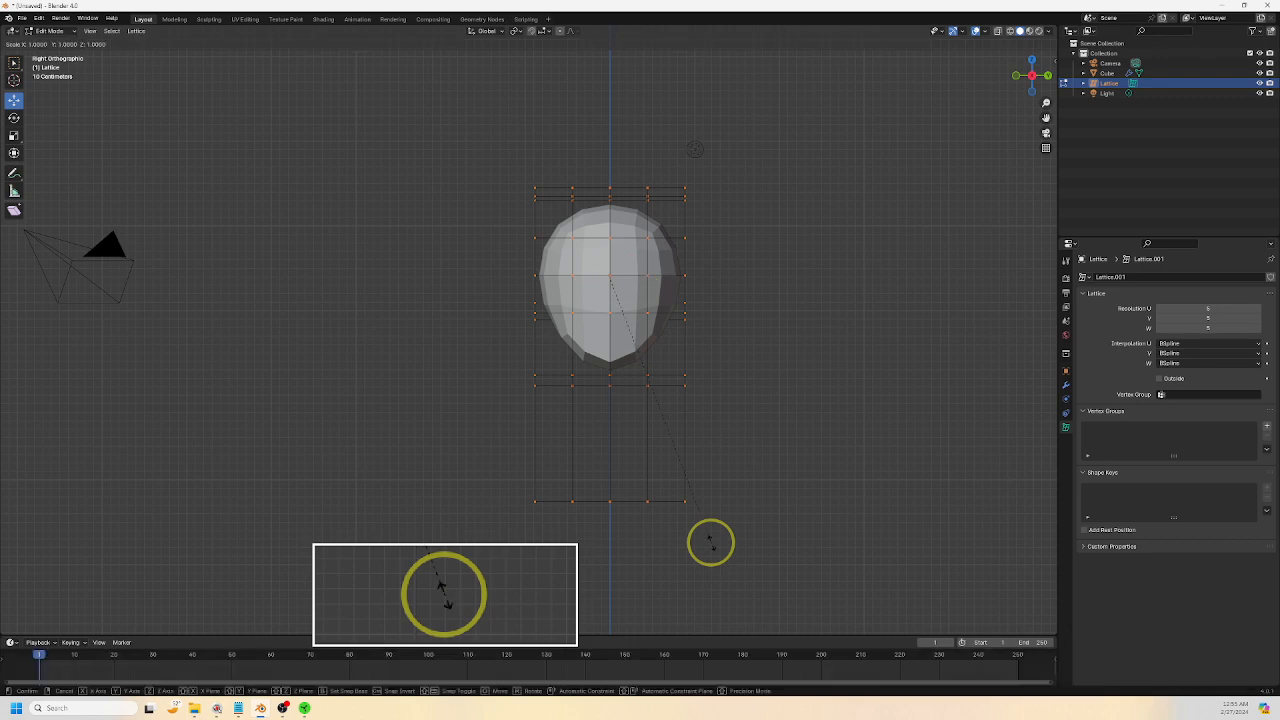
{"action": "key", "text": "y"}
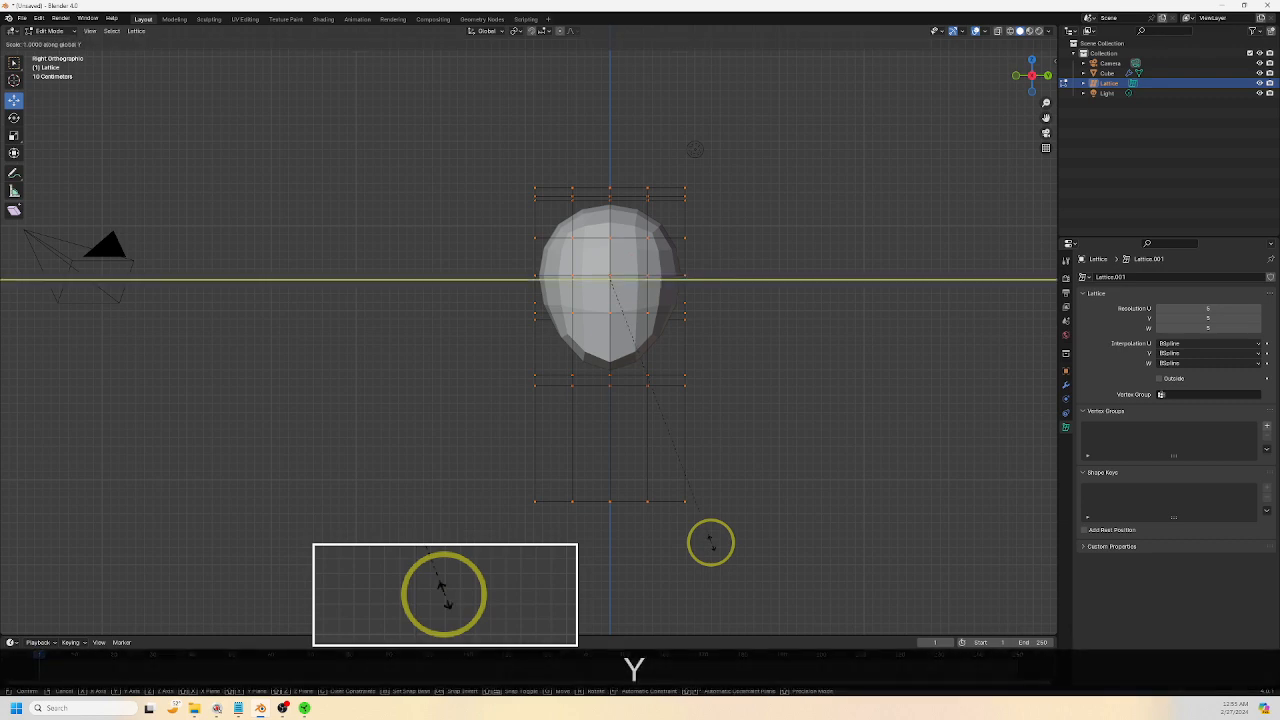
{"action": "left_click", "coordinate": [650, 510]}
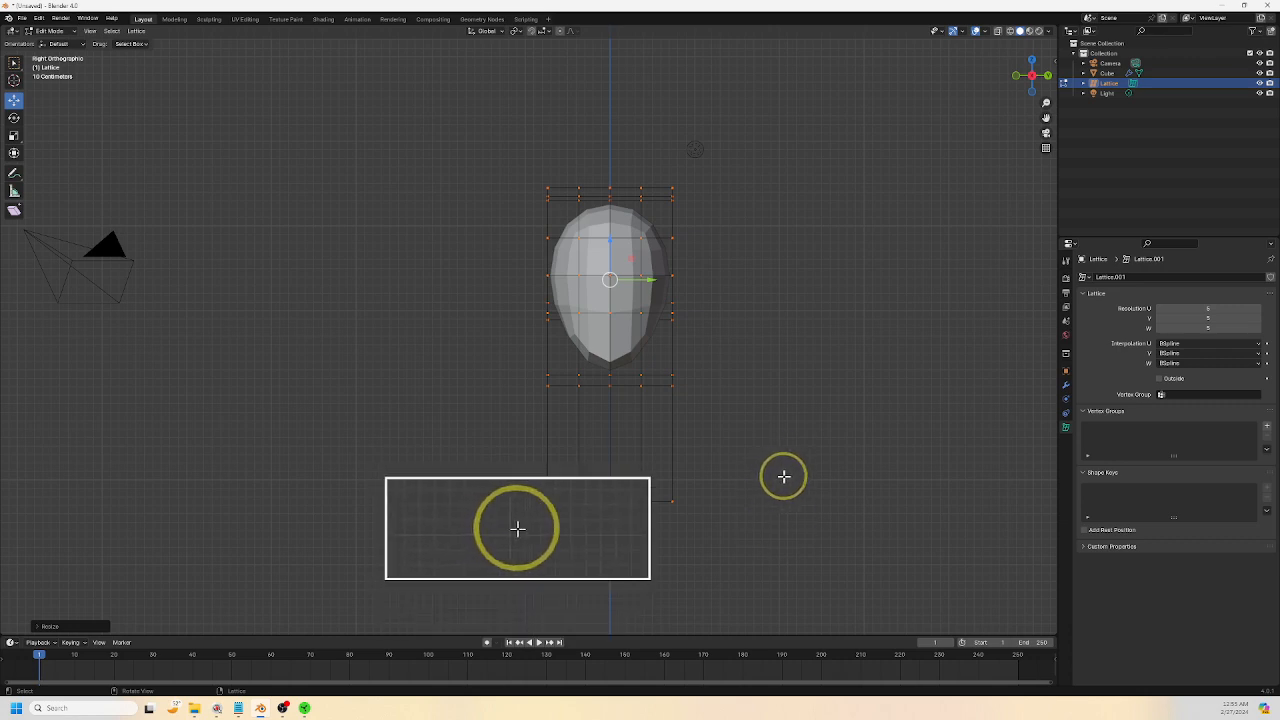
{"action": "mouse_move", "coordinate": [783, 477]}
{"action": "middle_mouse_down"}
{"action": "mouse_move", "coordinate": [663, 480]}
{"action": "mouse_move", "coordinate": [624, 514]}
{"action": "mouse_move", "coordinate": [540, 491]}
{"action": "mouse_move", "coordinate": [757, 486]}
{"action": "mouse_move", "coordinate": [762, 458]}
{"action": "mouse_move", "coordinate": [760, 486]}
{"action": "mouse_move", "coordinate": [774, 466]}
{"action": "middle_mouse_up"}
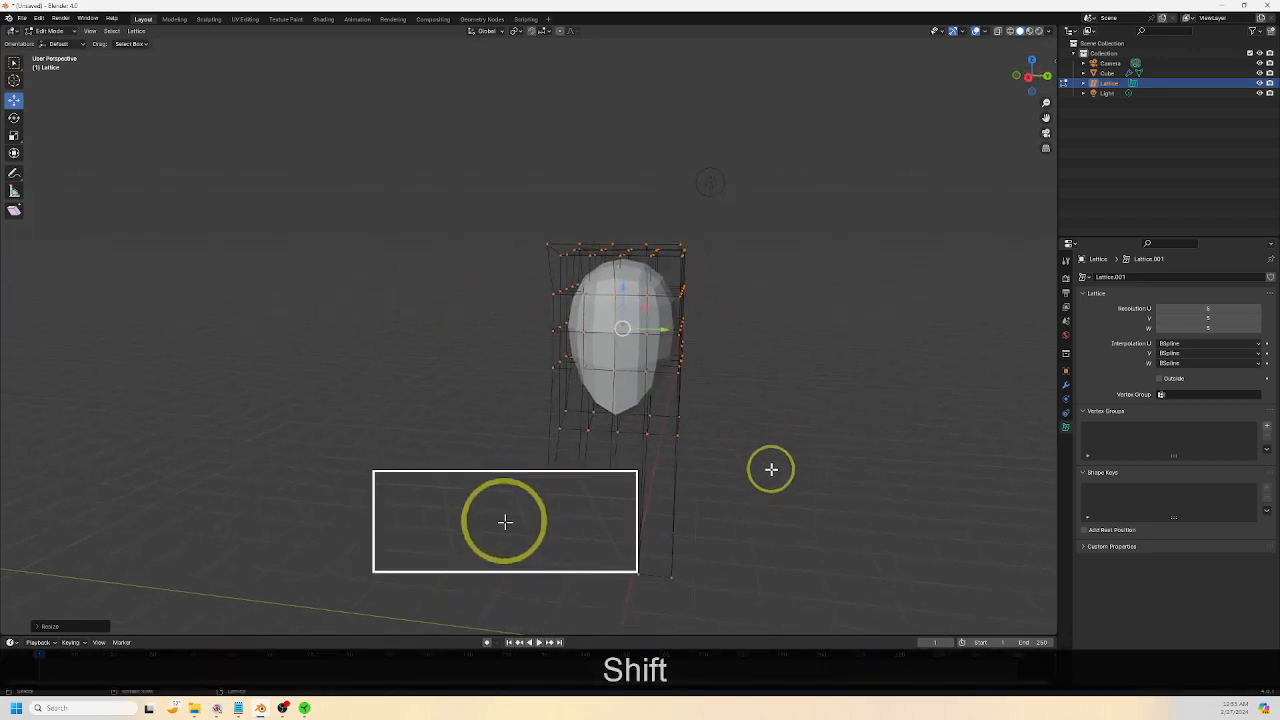
Apply the Lattice modifier on the head mesh in Object Mode and delete the lattice
{"action": "key", "text": "Tab"}
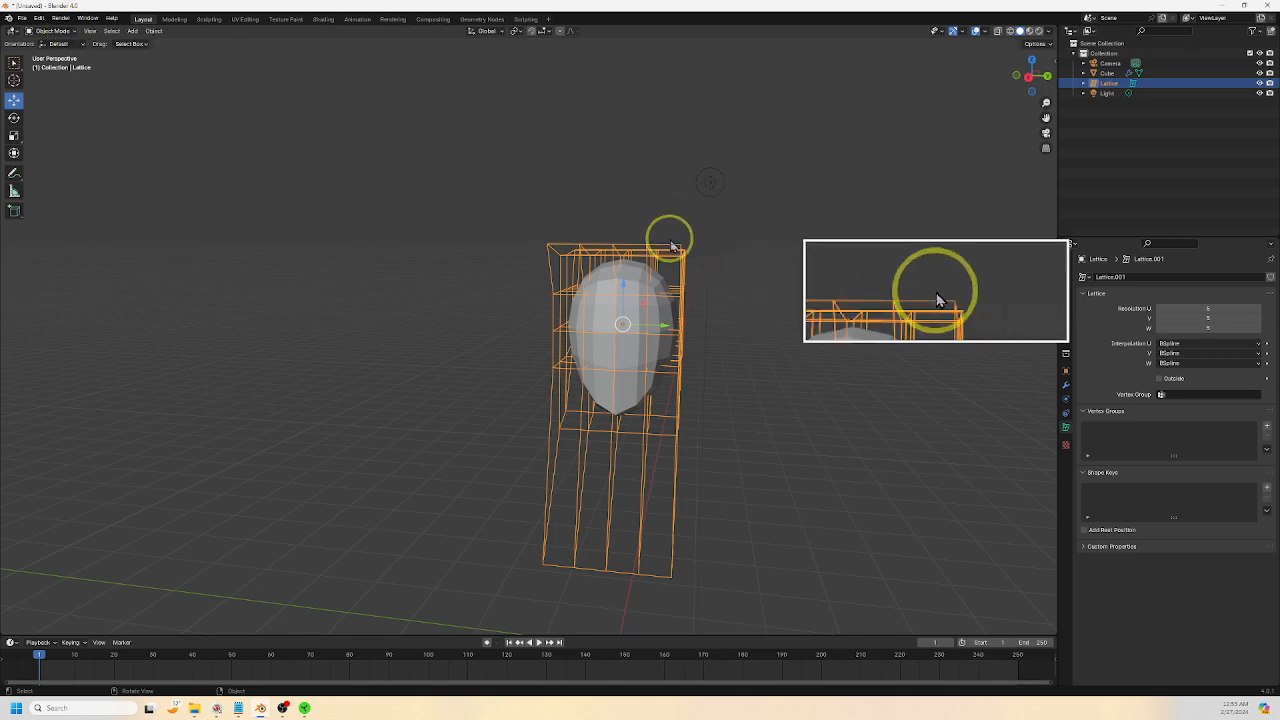
{"action": "left_click", "coordinate": [634, 362]}
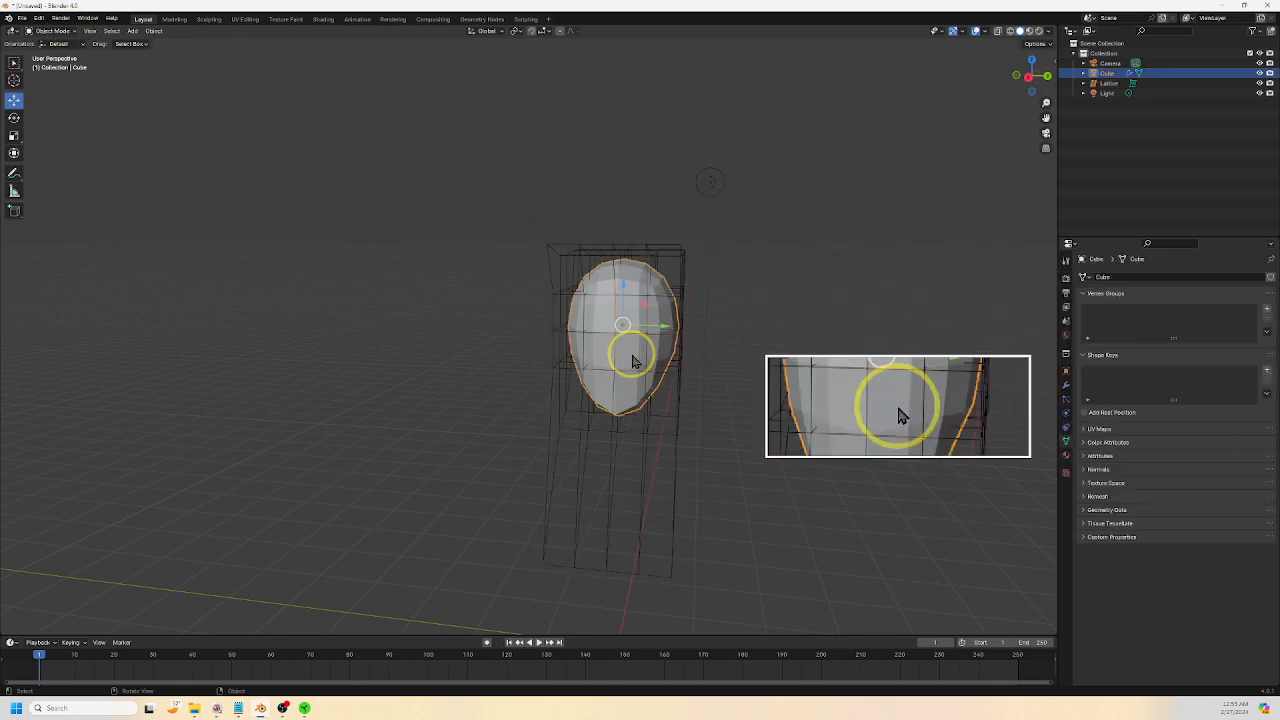
{"action": "left_click", "coordinate": [1066, 388]}
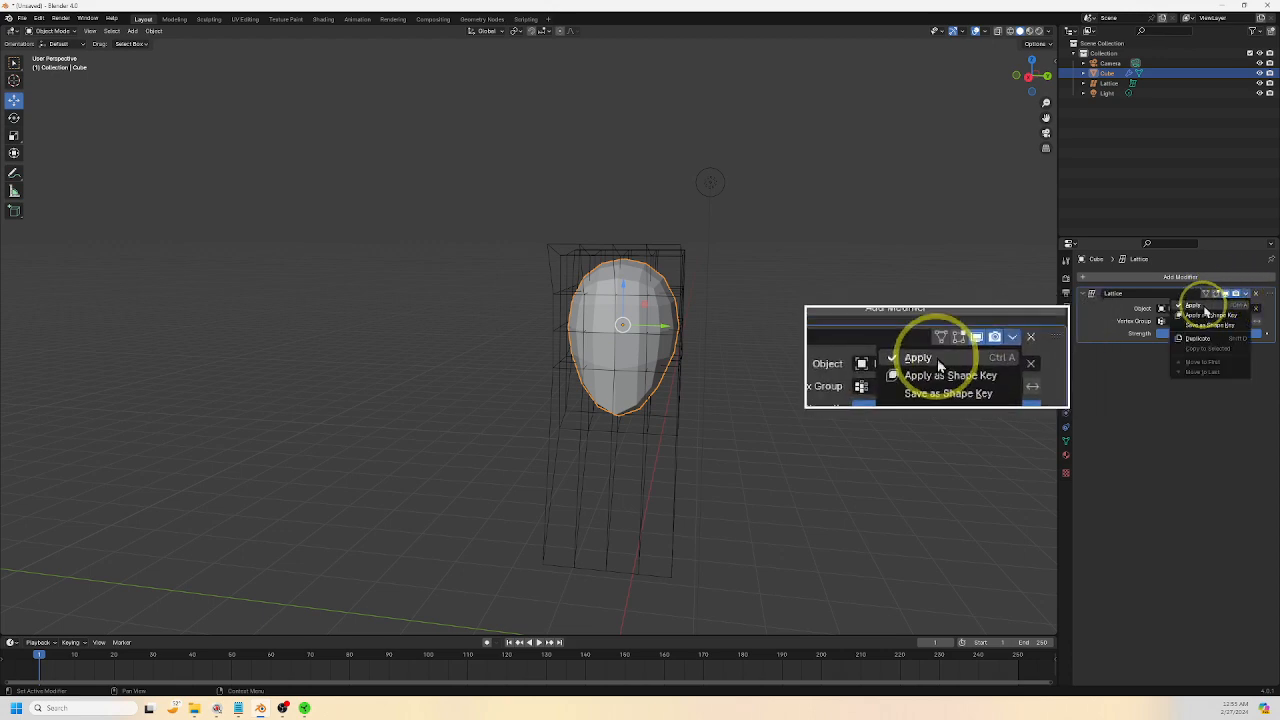
{"action": "left_click", "coordinate": [1200, 306]}
{"action": "left_click", "coordinate": [676, 500]}
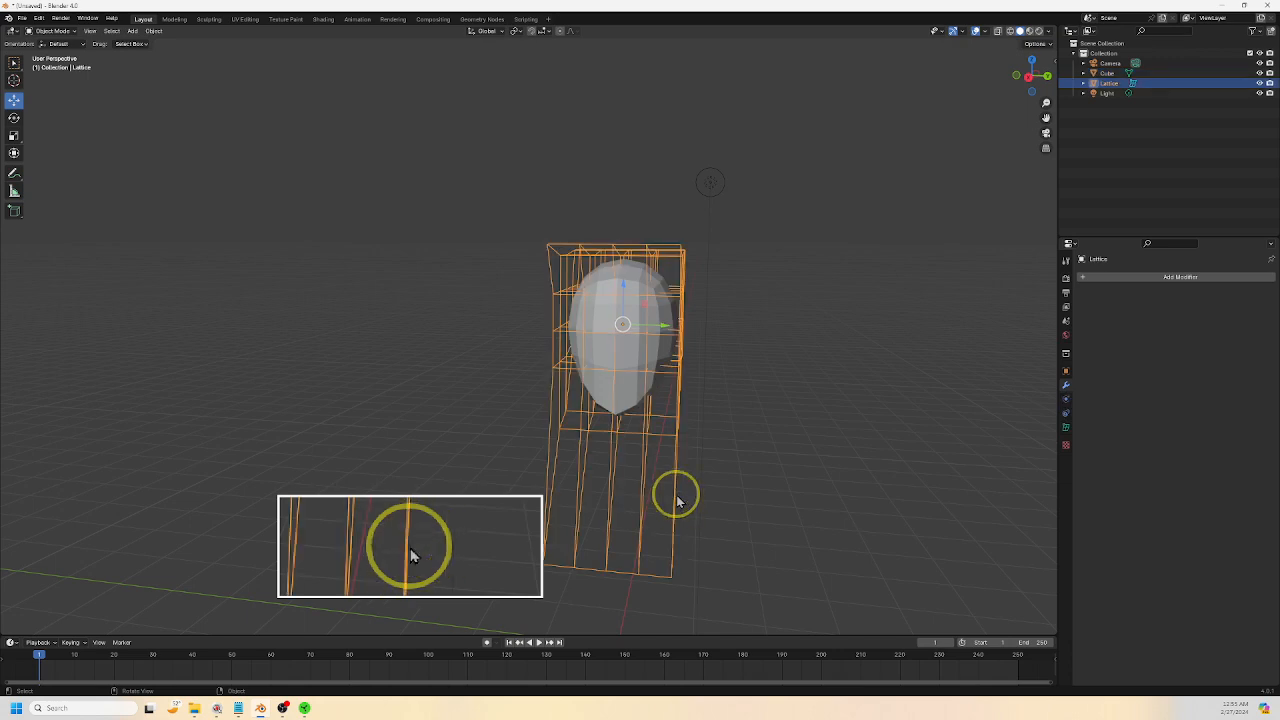
{"action": "key", "text": "Delete"}
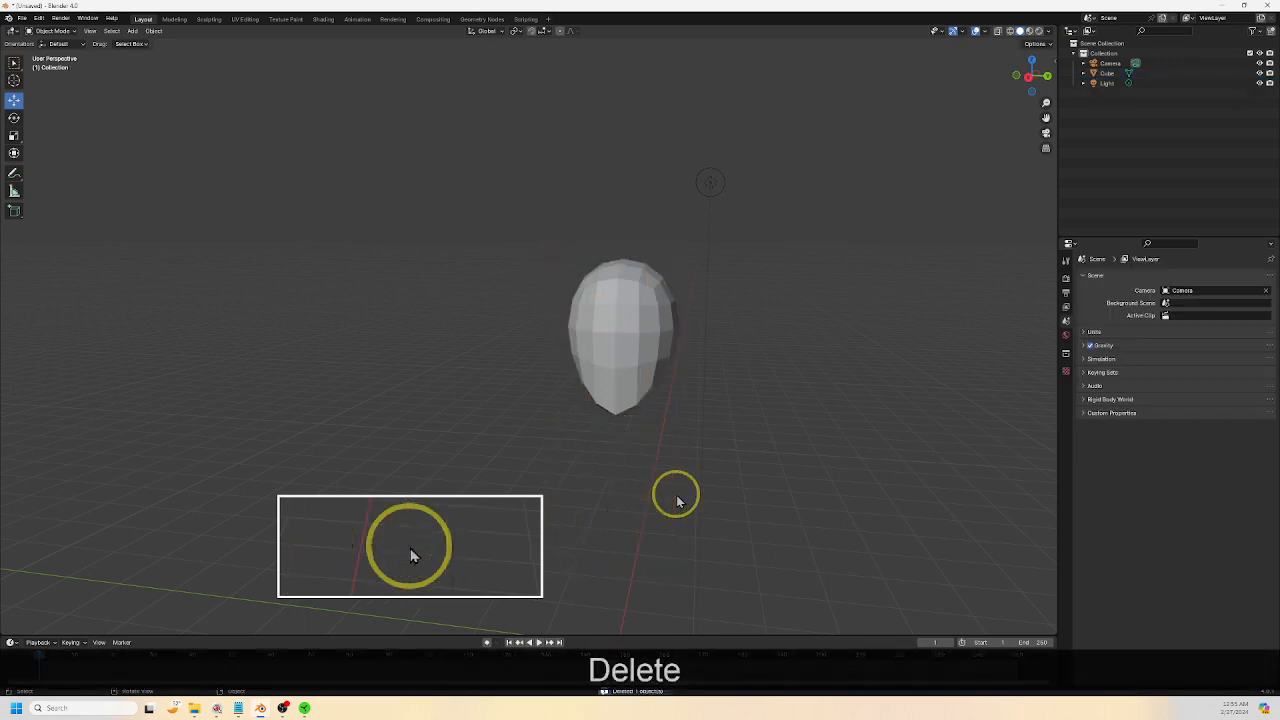
Add a cylinder for the neck, move it up beneath the back of the head and scale it down
{"action": "middle_click_drag", "start_coordinate": [740, 480], "coordinate": [709, 474]}
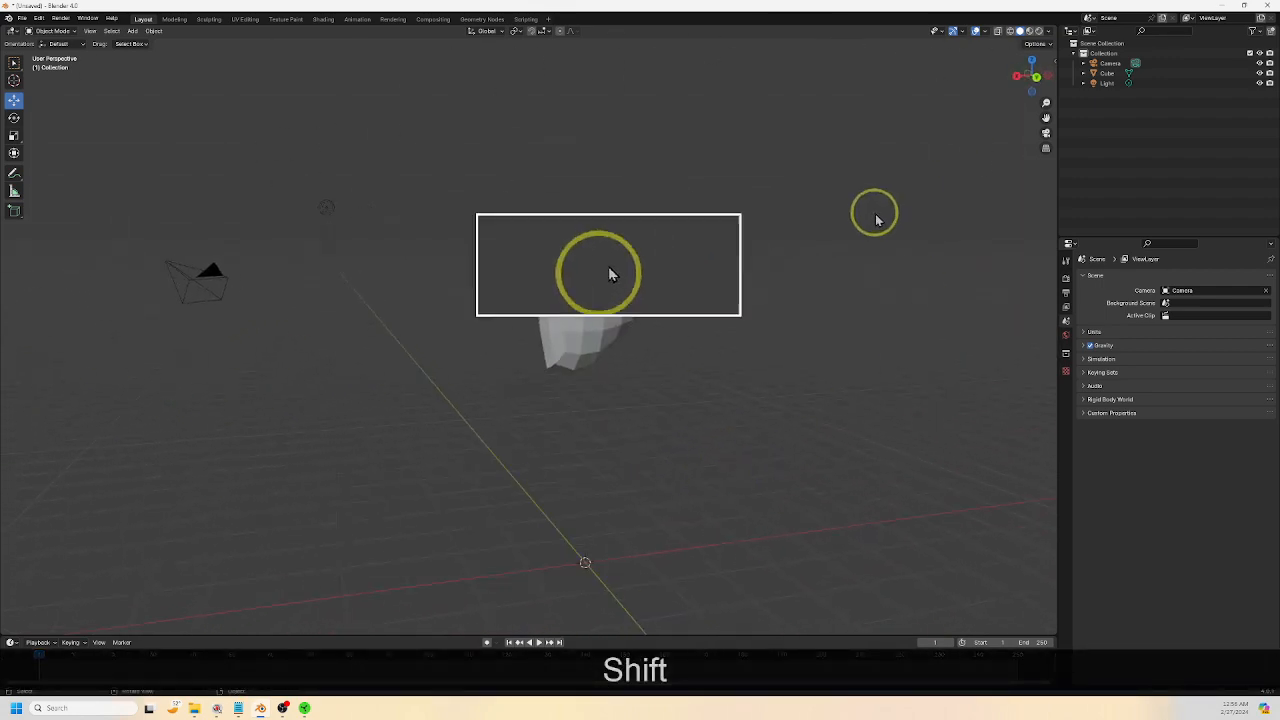
{"action": "left_click", "coordinate": [1037, 78]}
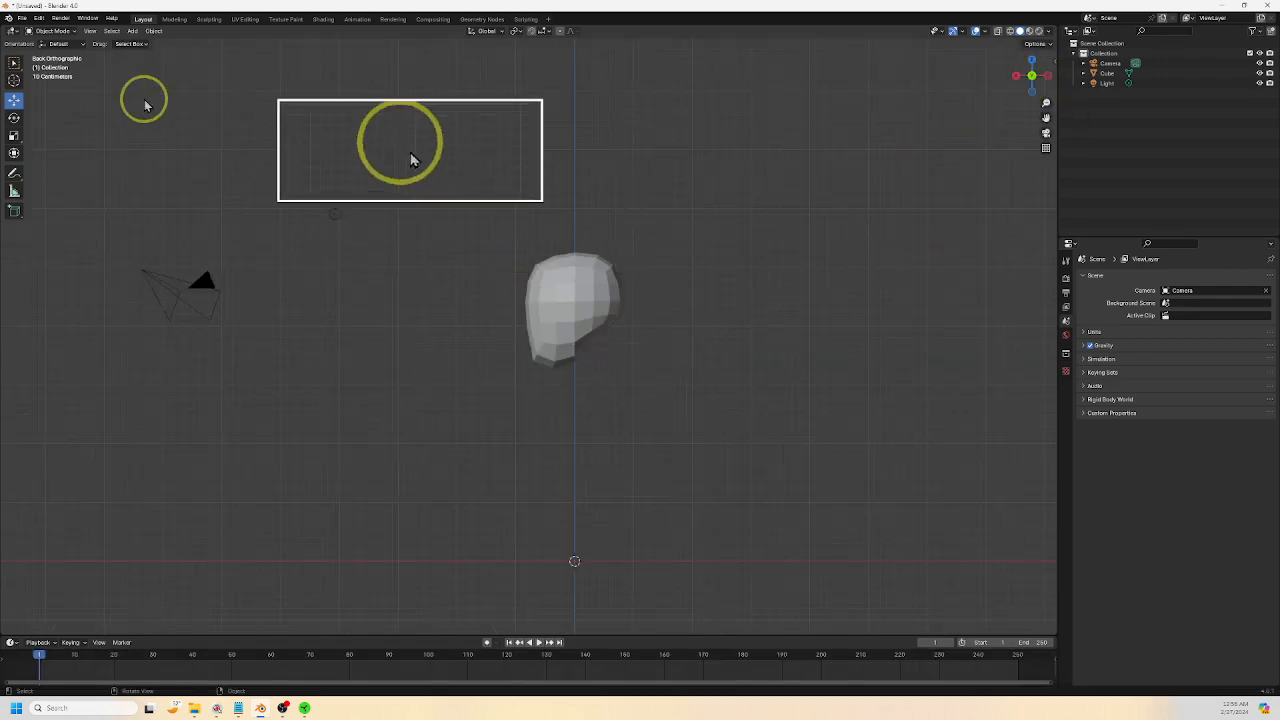
{"action": "left_click", "coordinate": [133, 31]}
{"action": "mouse_move", "coordinate": [134, 45]}
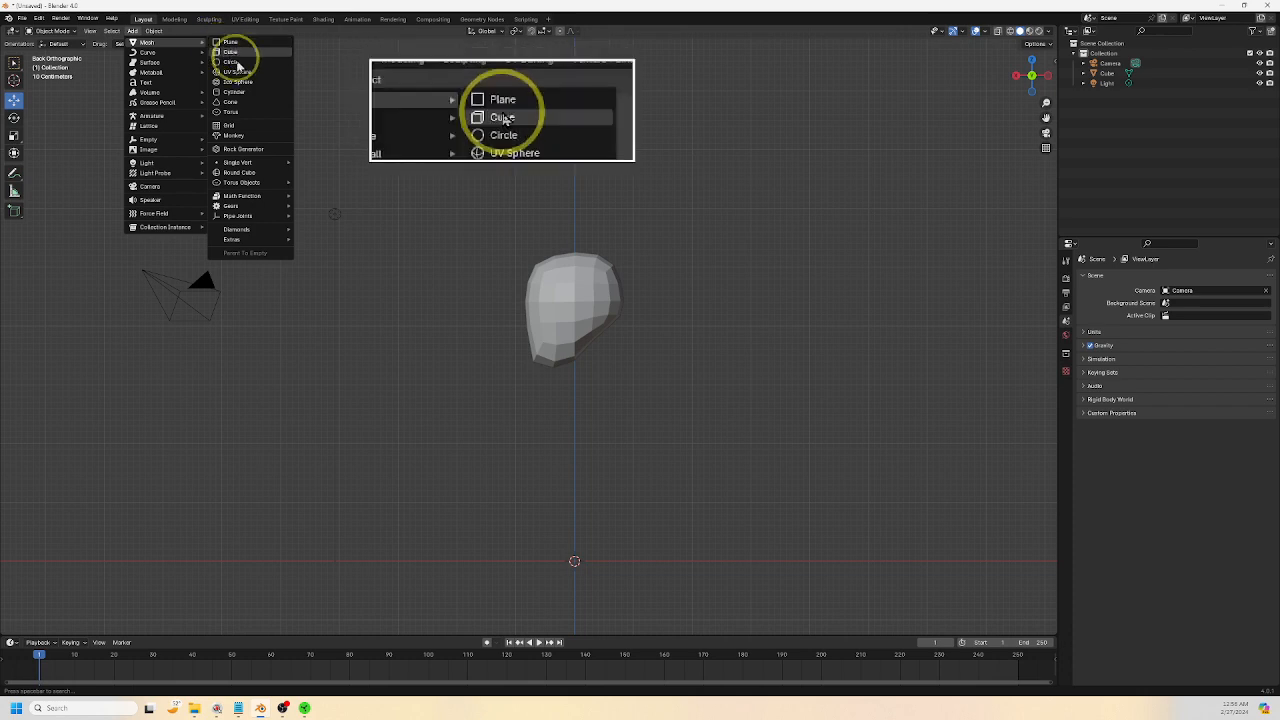
{"action": "left_click", "coordinate": [240, 91]}
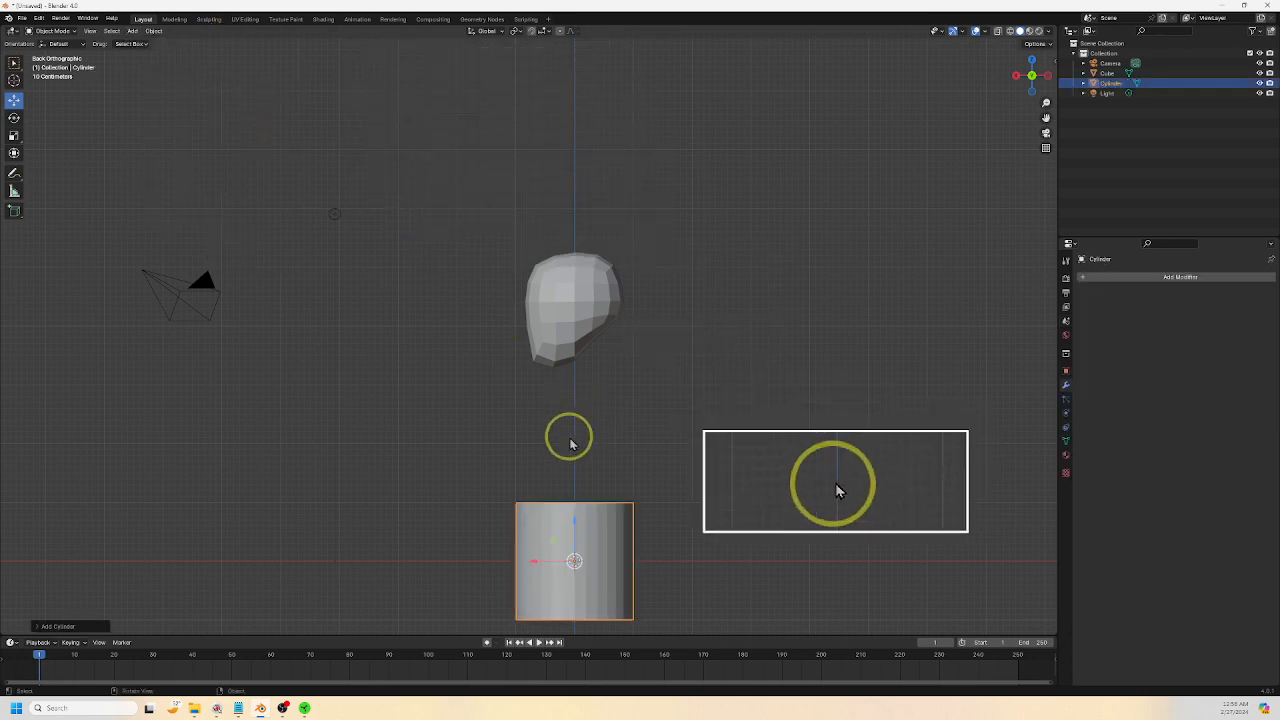
{"action": "left_click_drag", "start_coordinate": [558, 545], "coordinate": [596, 378]}
{"action": "key", "text": "s"}
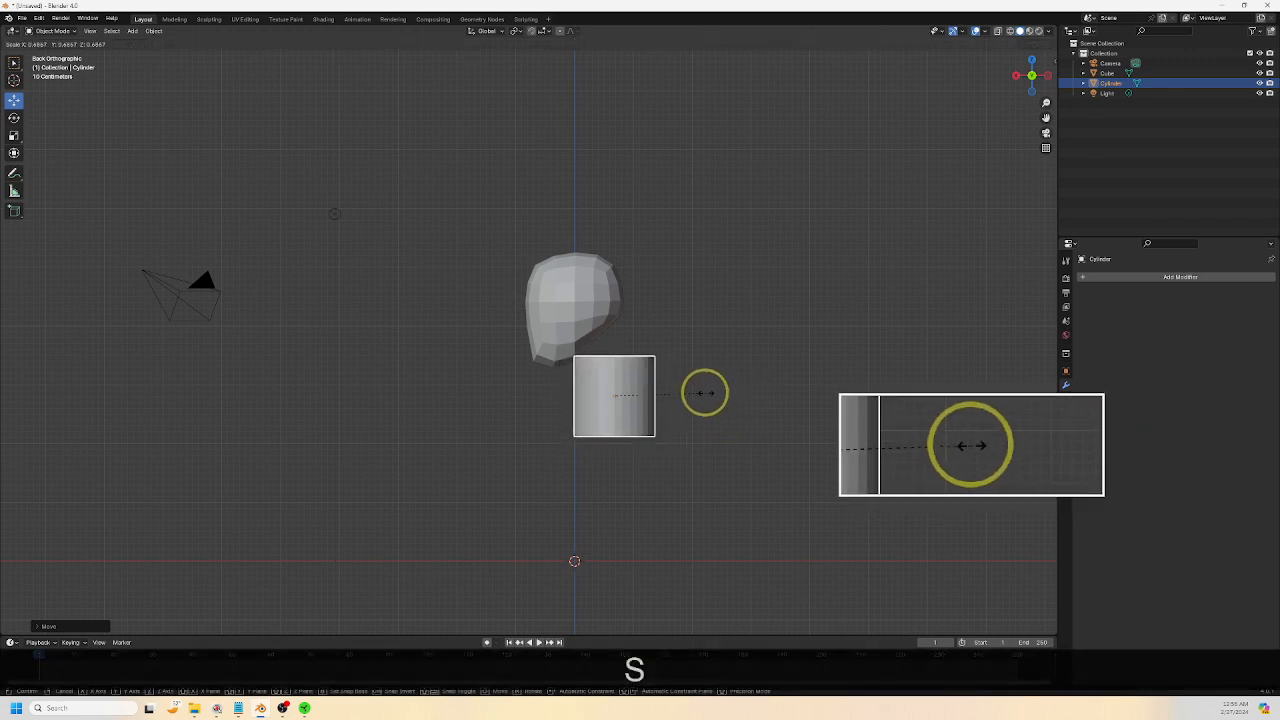
{"action": "left_click_drag", "start_coordinate": [595, 377], "coordinate": [594, 369]}
In Edit Mode, select the neck cylinder's top face and scale it down slightly to taper the neck
{"action": "scroll", "coordinate": [679, 388], "scroll_direction": "up", "scroll_amount": 2}
{"action": "middle_click_drag", "start_coordinate": [679, 390], "coordinate": [706, 429], "text": "shift"}
{"action": "key", "text": "Tab"}
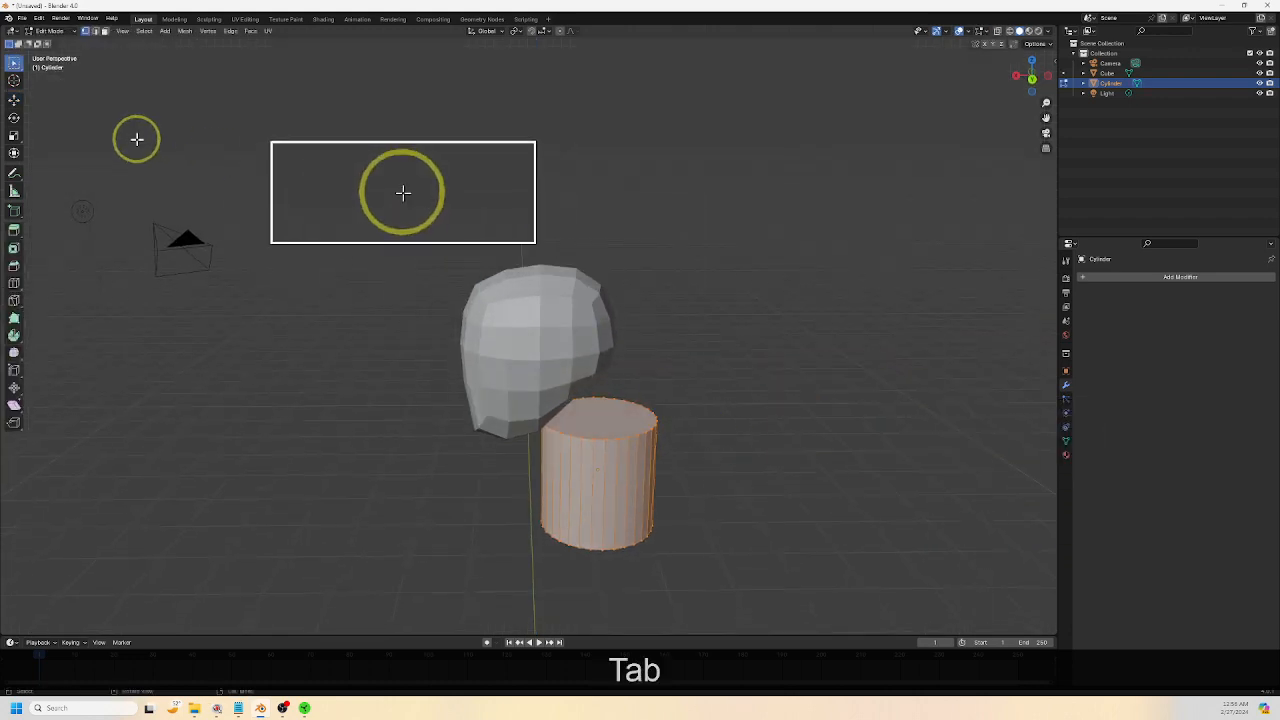
{"action": "left_click", "coordinate": [105, 31]}
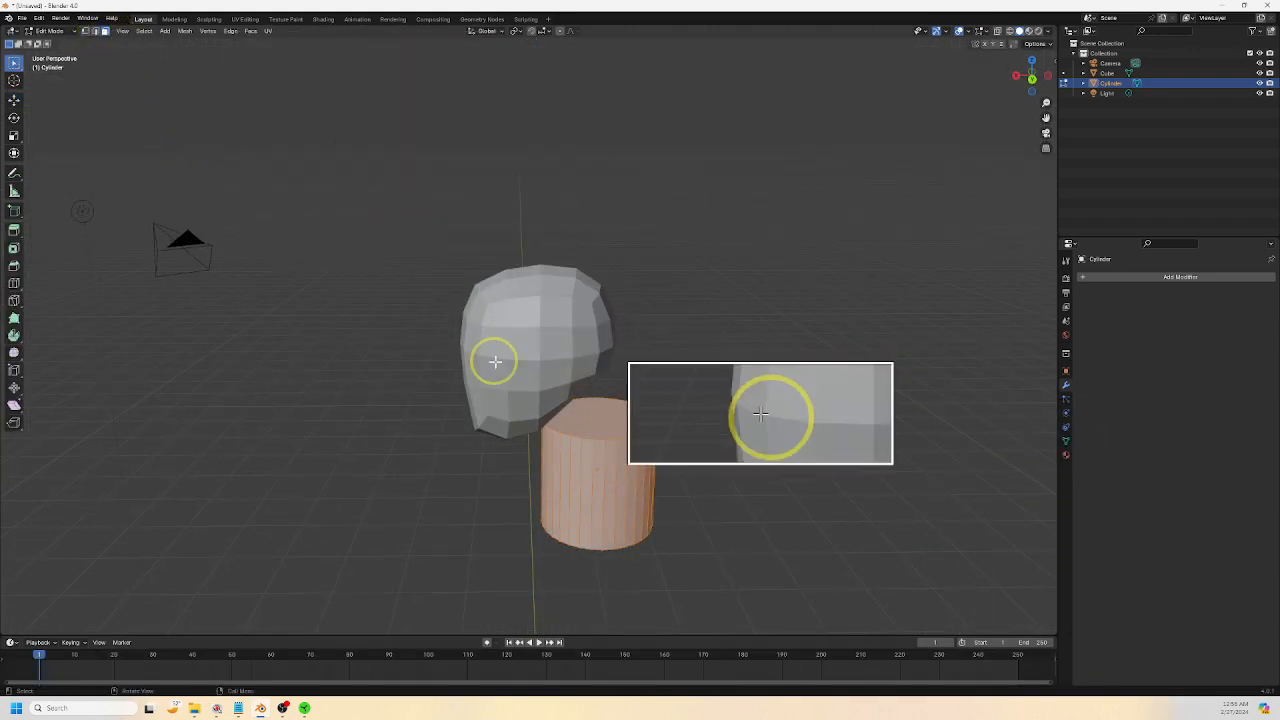
{"action": "left_click", "coordinate": [597, 412]}
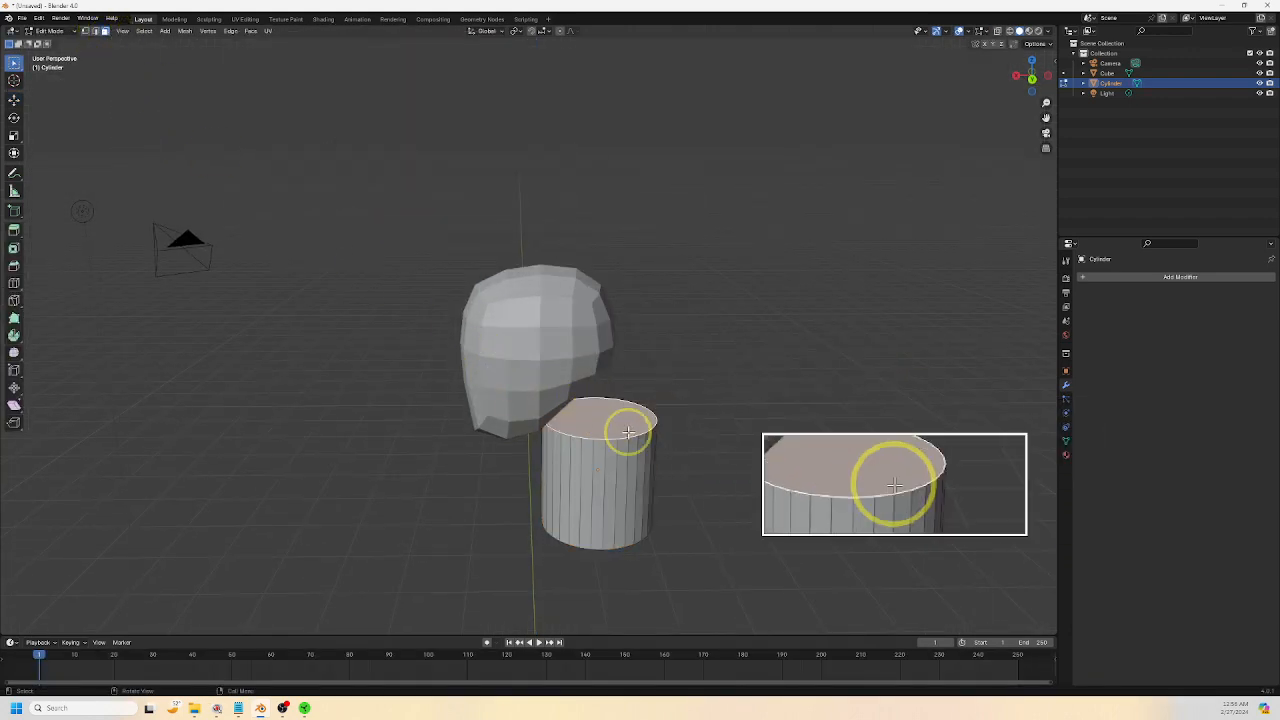
{"action": "left_click", "coordinate": [1033, 83]}
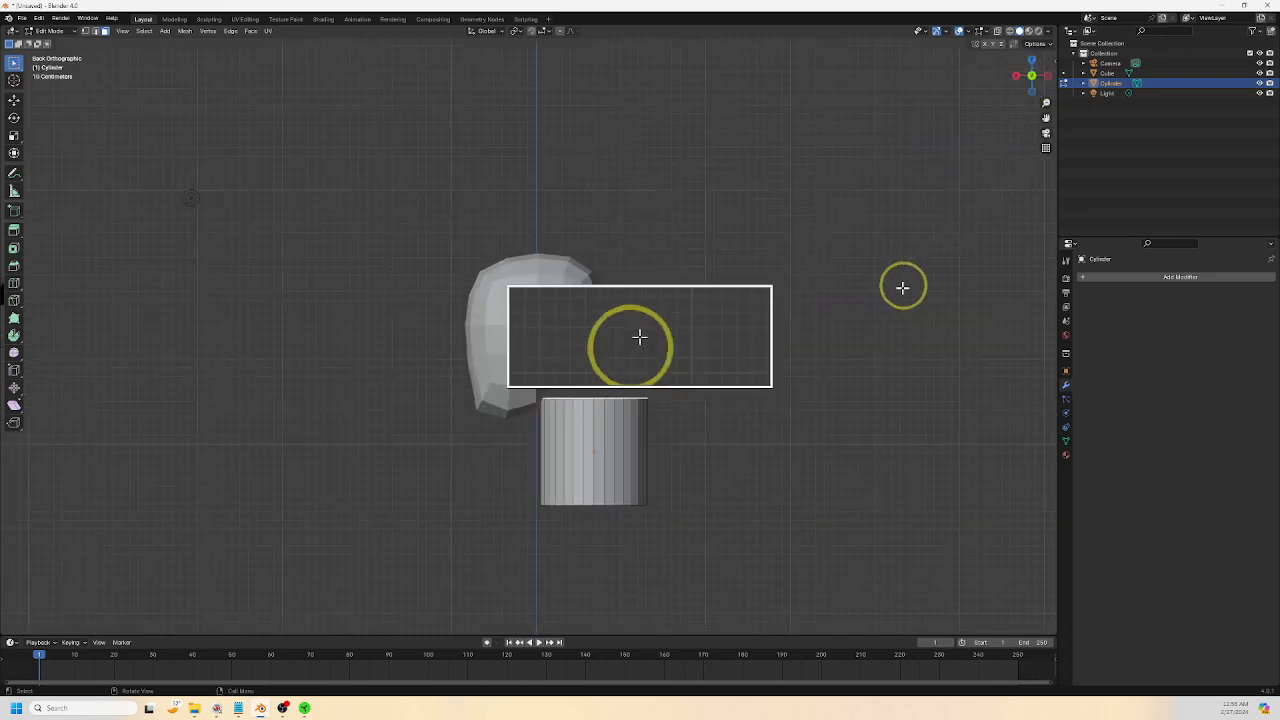
{"action": "left_click", "coordinate": [15, 101]}
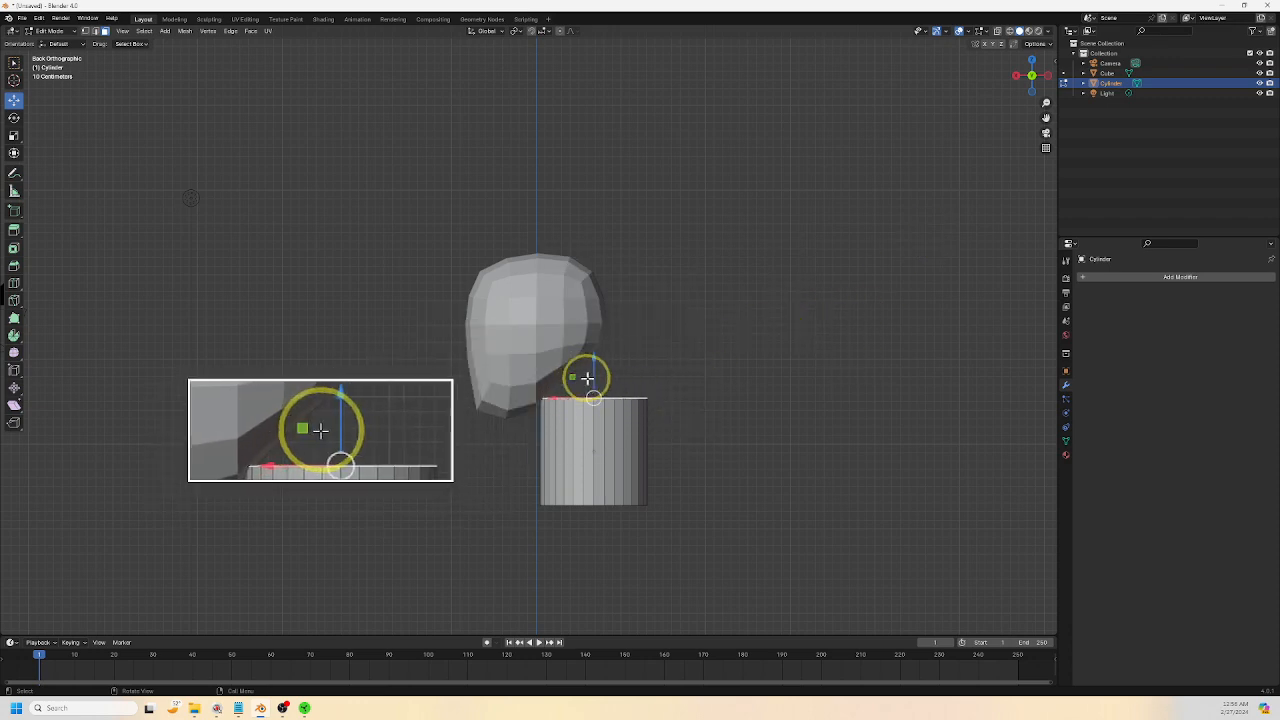
{"action": "key", "text": "s"}
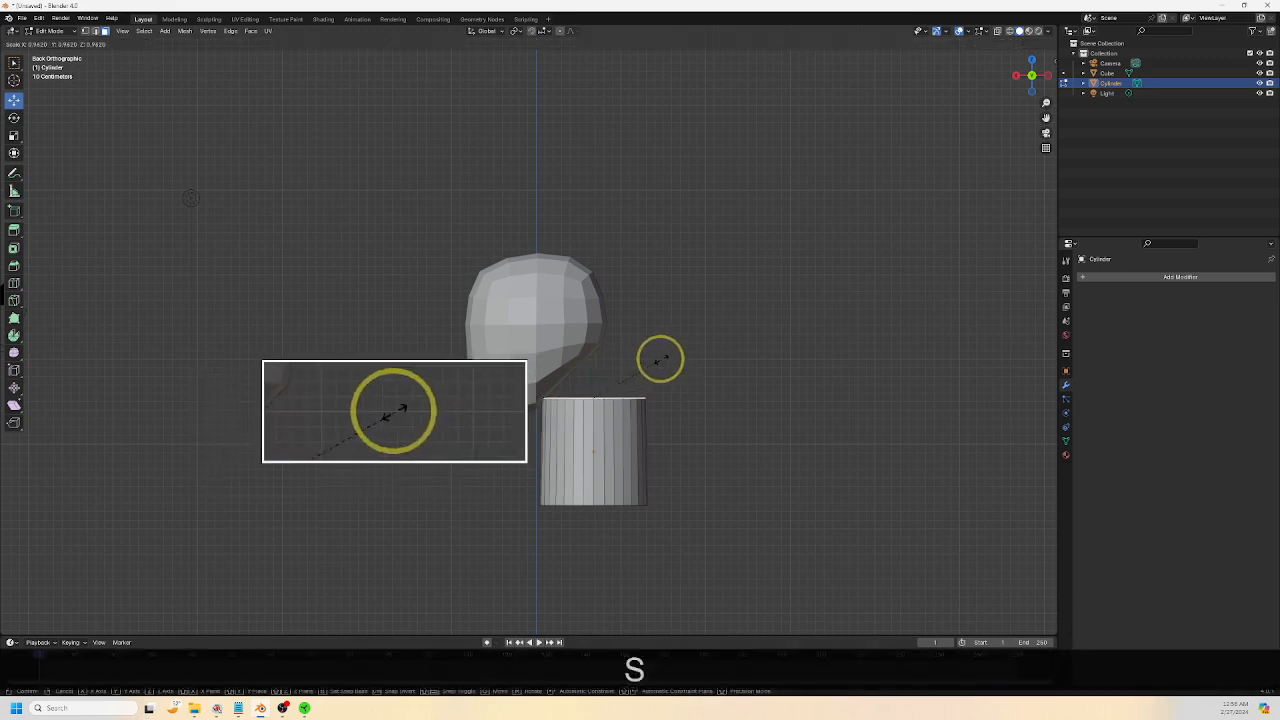
{"action": "left_click", "coordinate": [648, 362]}
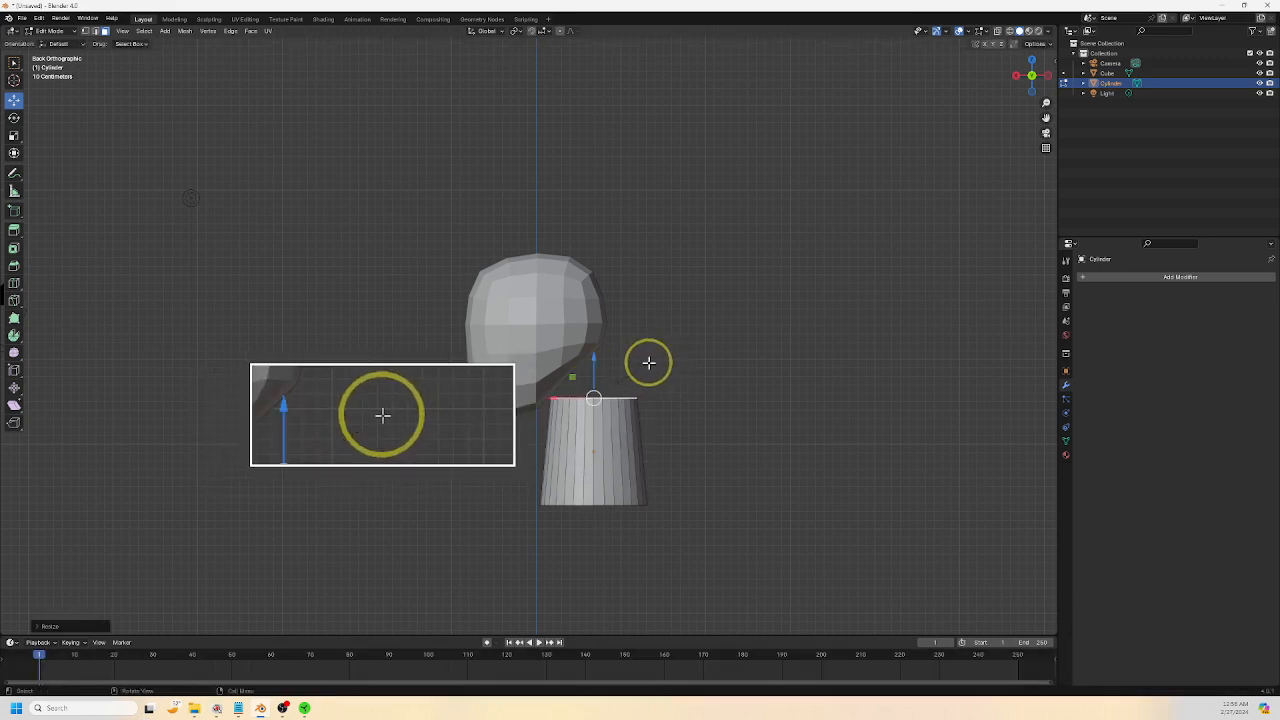
Move the neck's top face up toward the head, tilt it about 32° around the Y axis, and nudge it into the head's underside
{"action": "left_click_drag", "start_coordinate": [572, 378], "coordinate": [548, 346]}
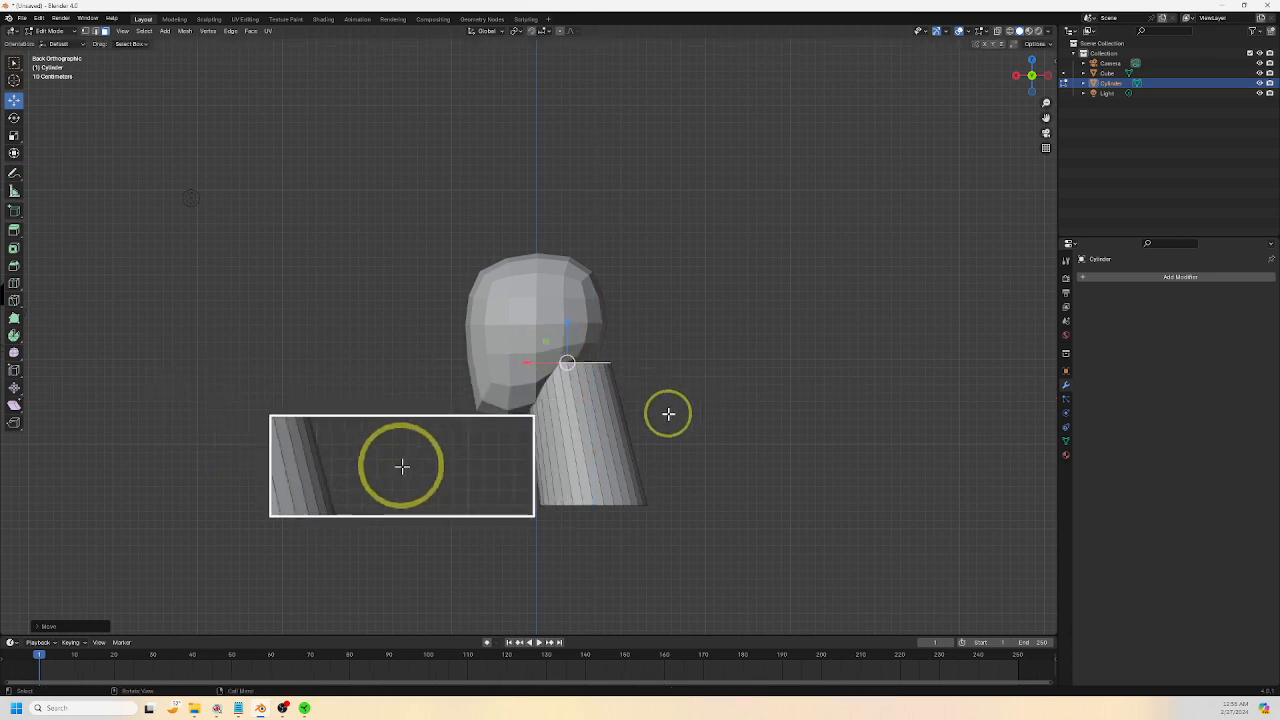
{"action": "key", "text": "r"}
{"action": "key", "text": "y"}
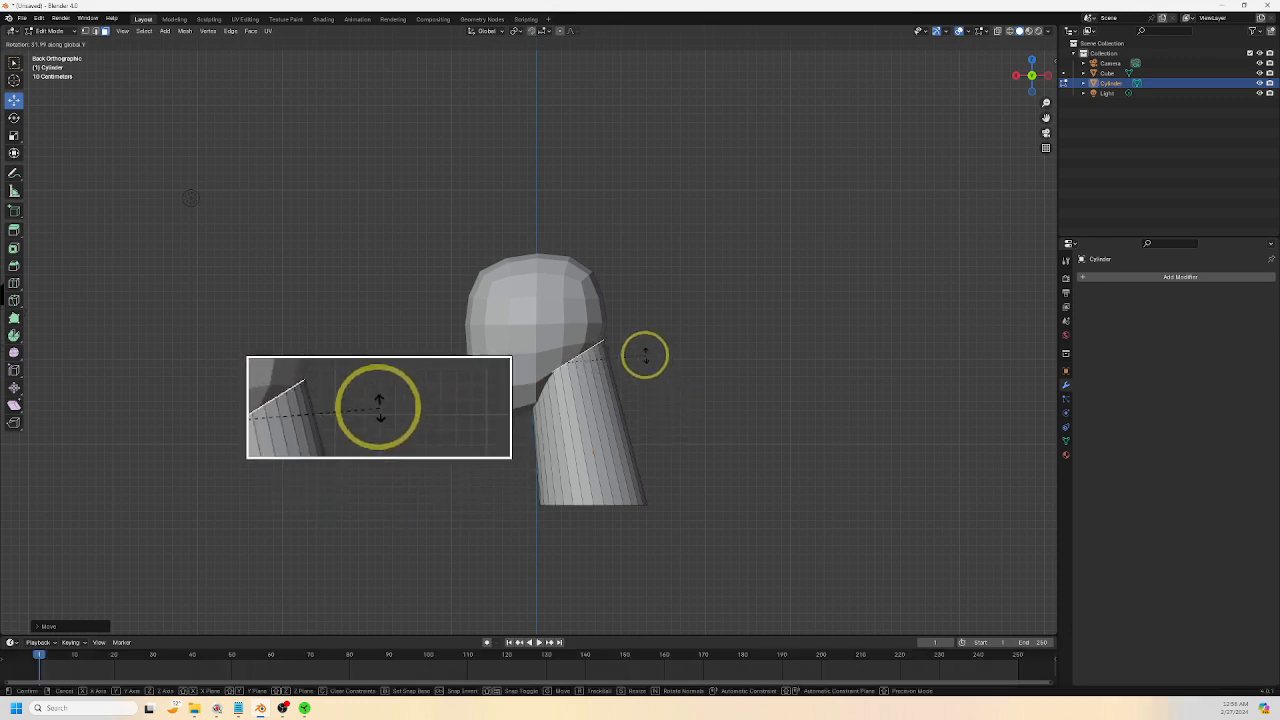
{"action": "key", "text": "g"}
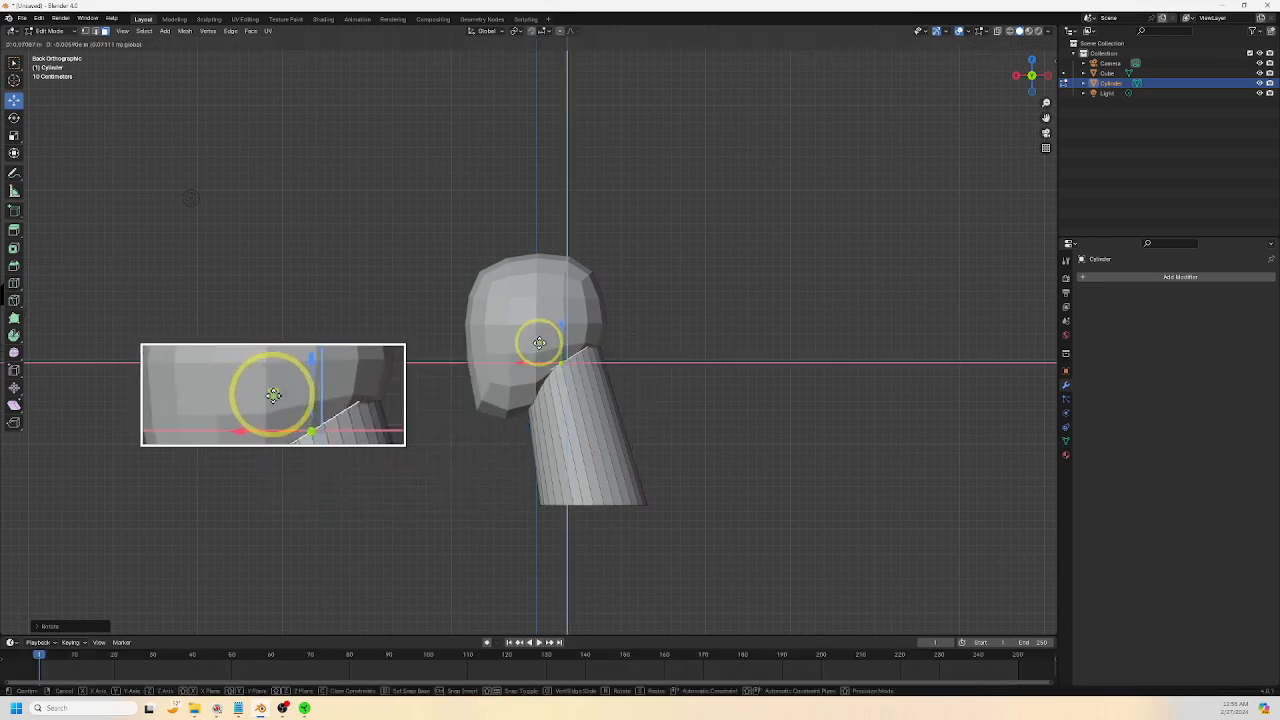
{"action": "left_click", "coordinate": [531, 341]}
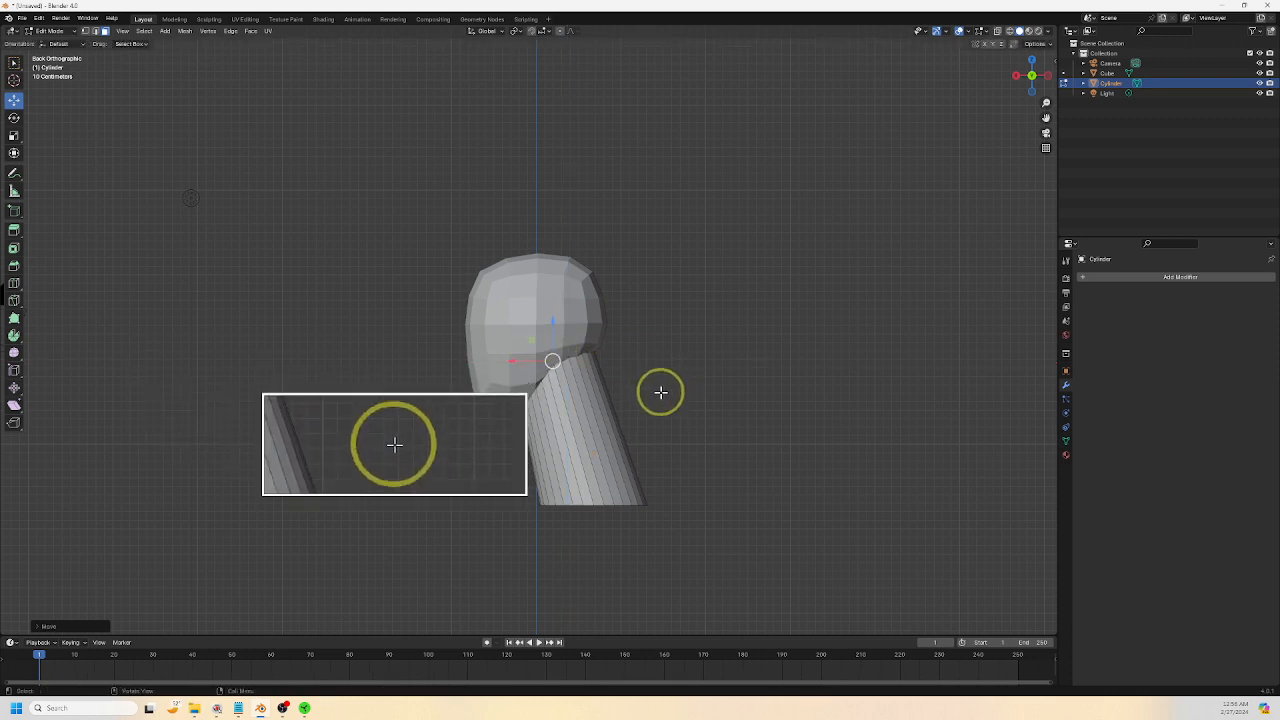
Select the neck's bottom face, rotate it around the Y axis to slope like the top face, and move it up to shorten the neck
{"action": "middle_click_drag", "start_coordinate": [660, 404], "coordinate": [660, 455]}
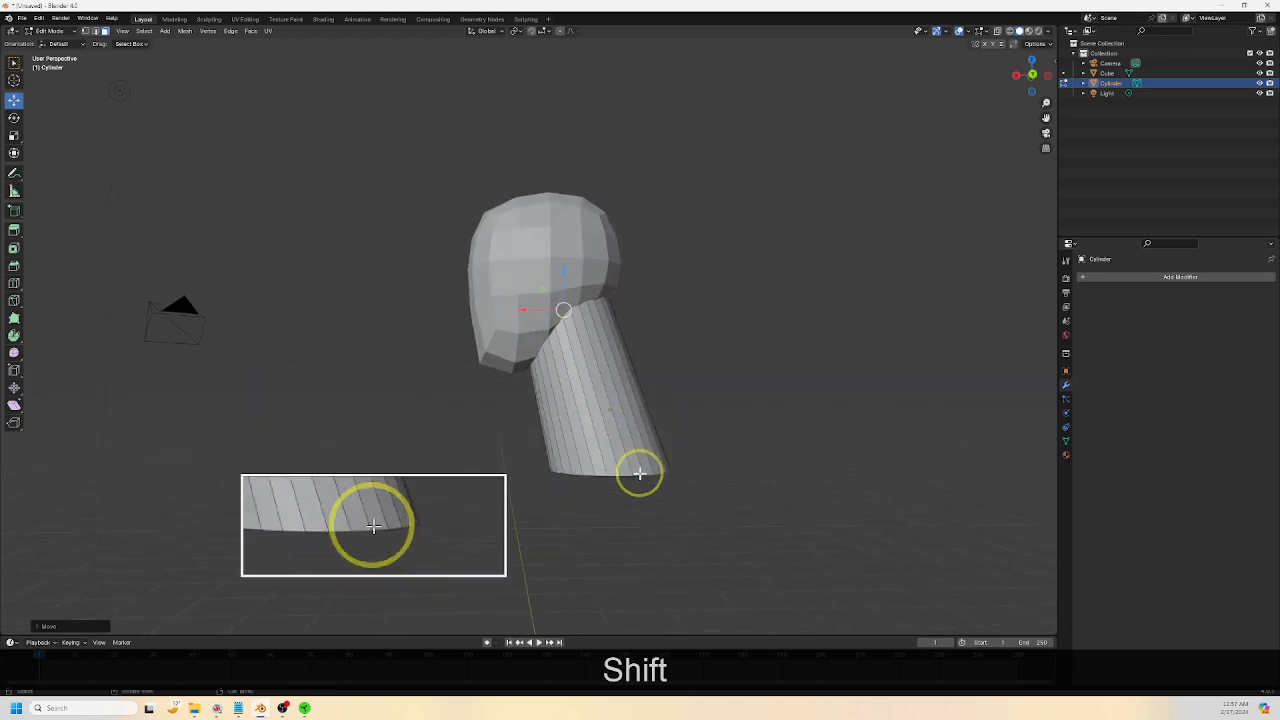
{"action": "middle_click_drag", "start_coordinate": [629, 502], "coordinate": [626, 454]}
{"action": "left_click", "coordinate": [626, 428]}
{"action": "middle_click_drag", "start_coordinate": [732, 432], "coordinate": [720, 476]}
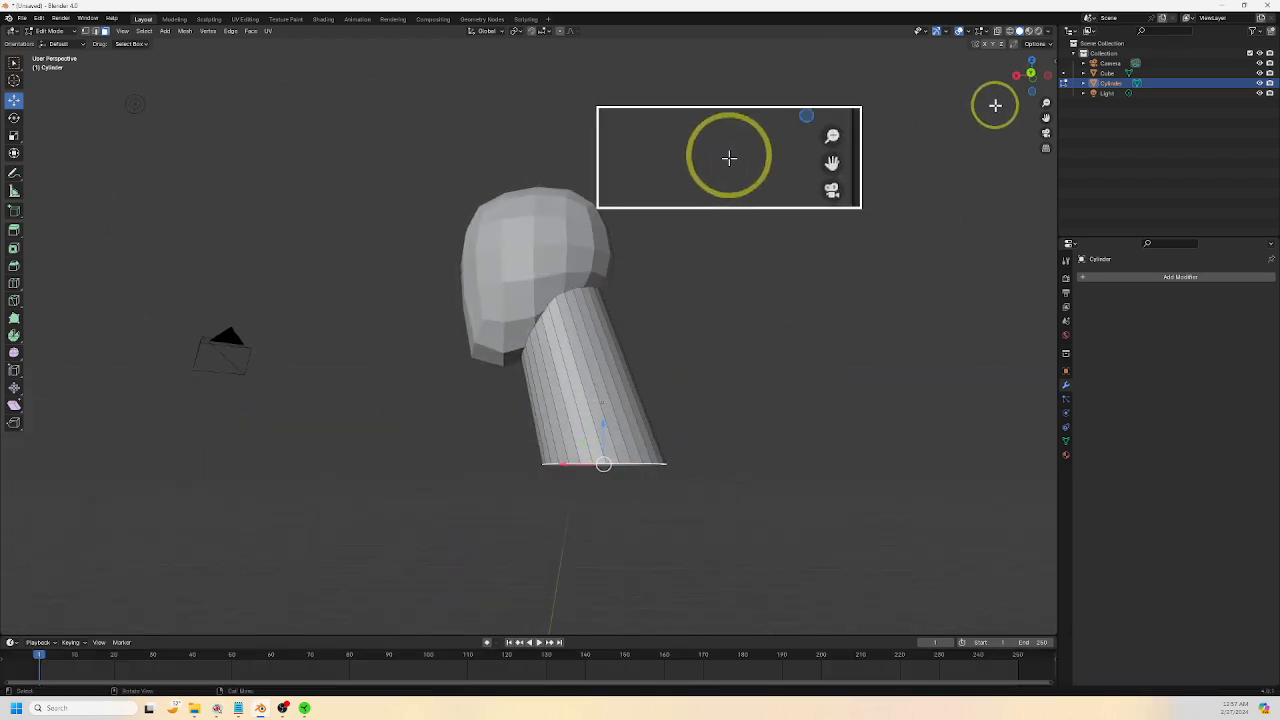
{"action": "left_click", "coordinate": [1030, 66]}
{"action": "scroll", "coordinate": [800, 390], "scroll_direction": "up", "scroll_amount": 3}
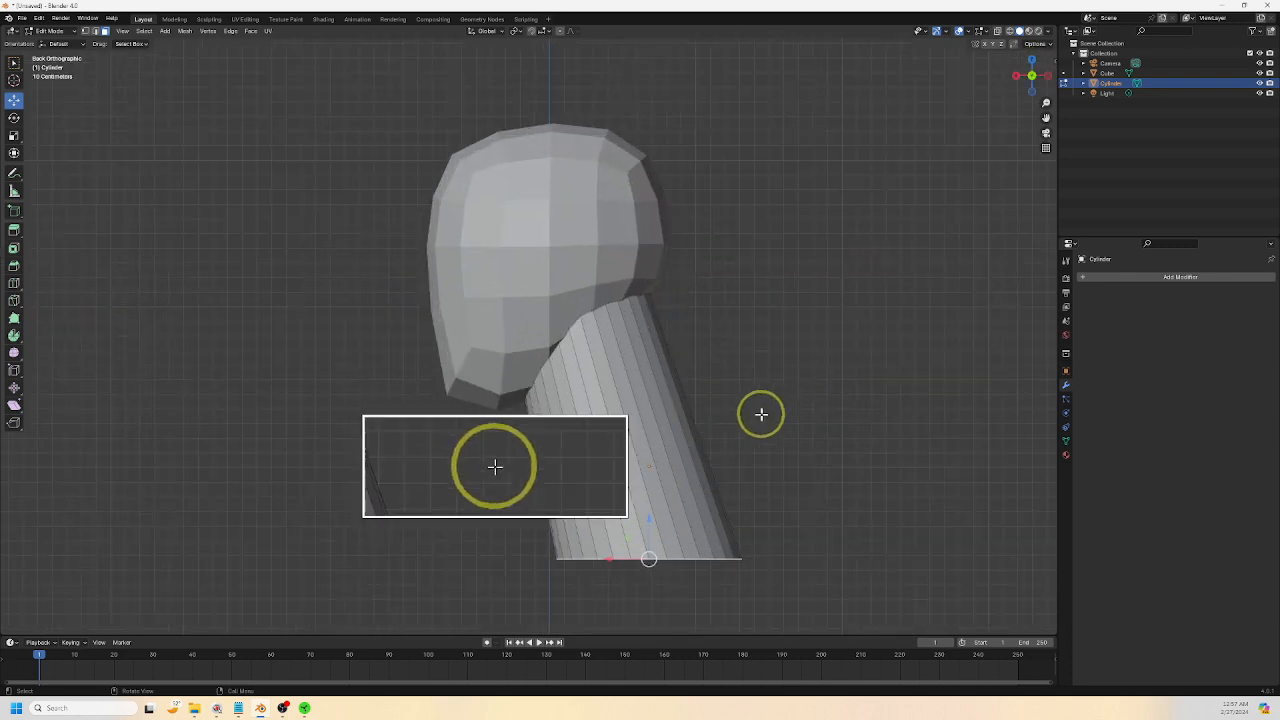
{"action": "middle_click_drag", "start_coordinate": [479, 496], "coordinate": [460, 437], "text": "shift"}
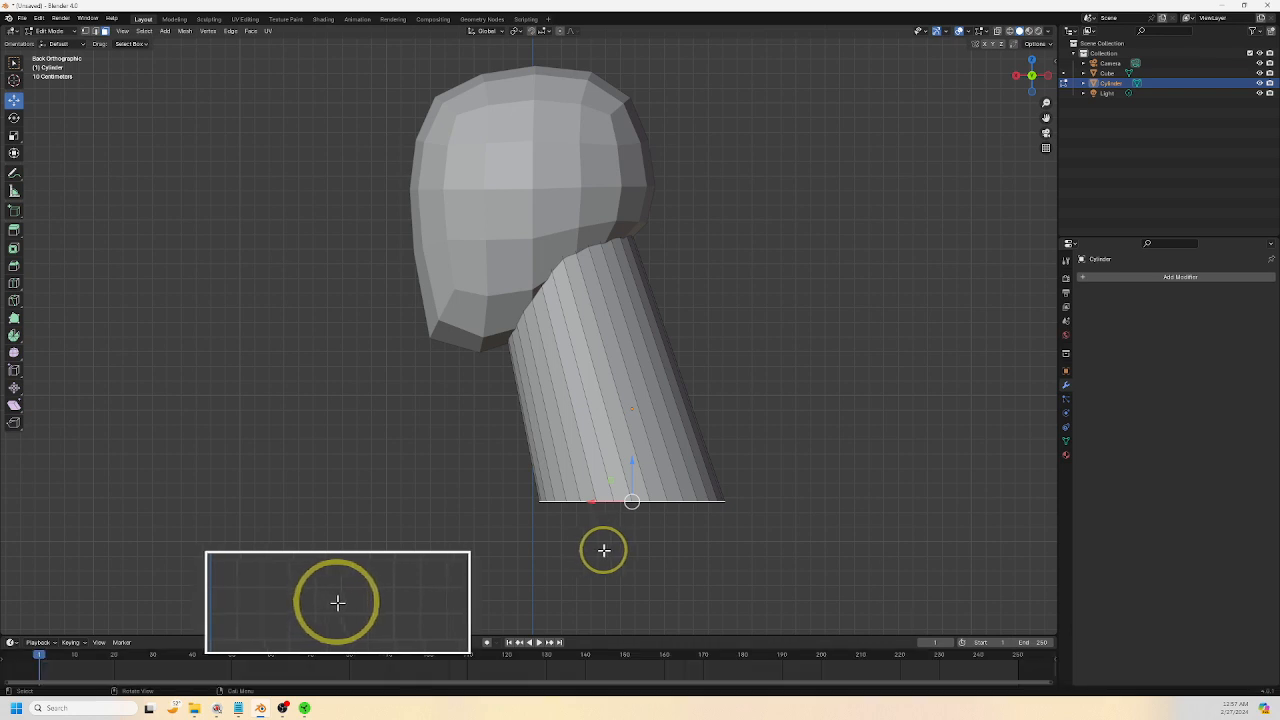
{"action": "key", "text": "r"}
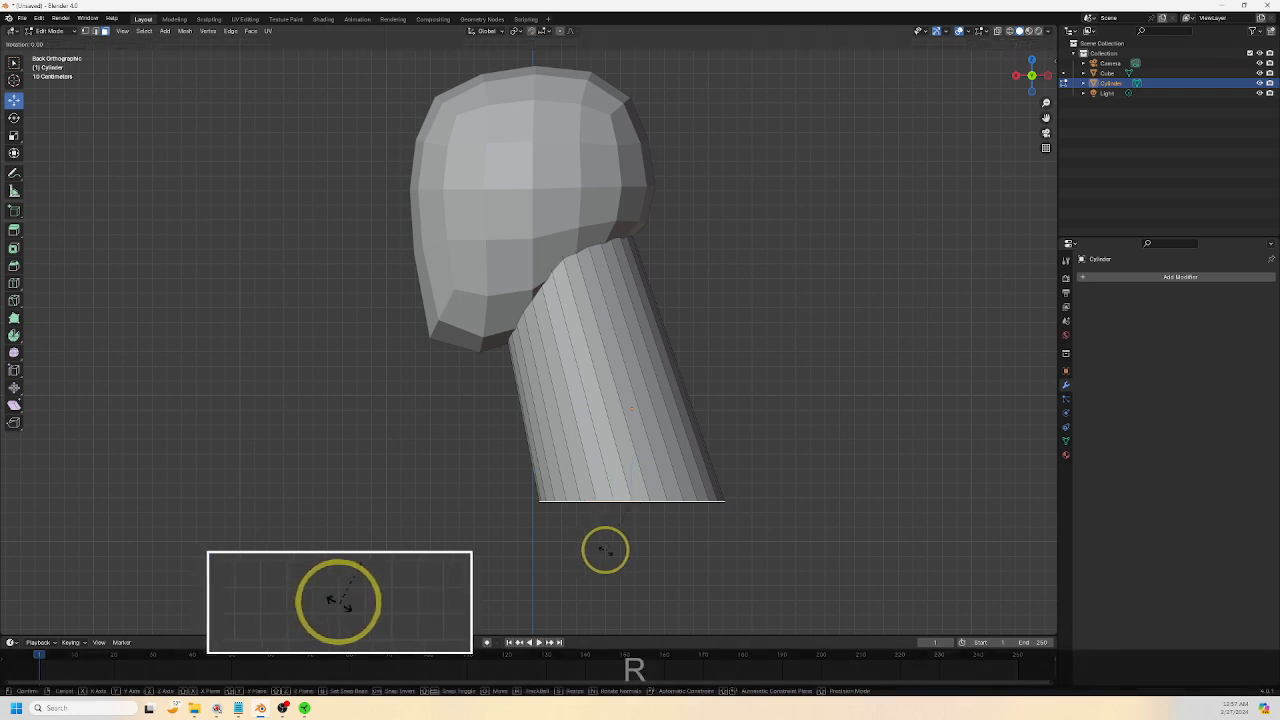
{"action": "key", "text": "y"}
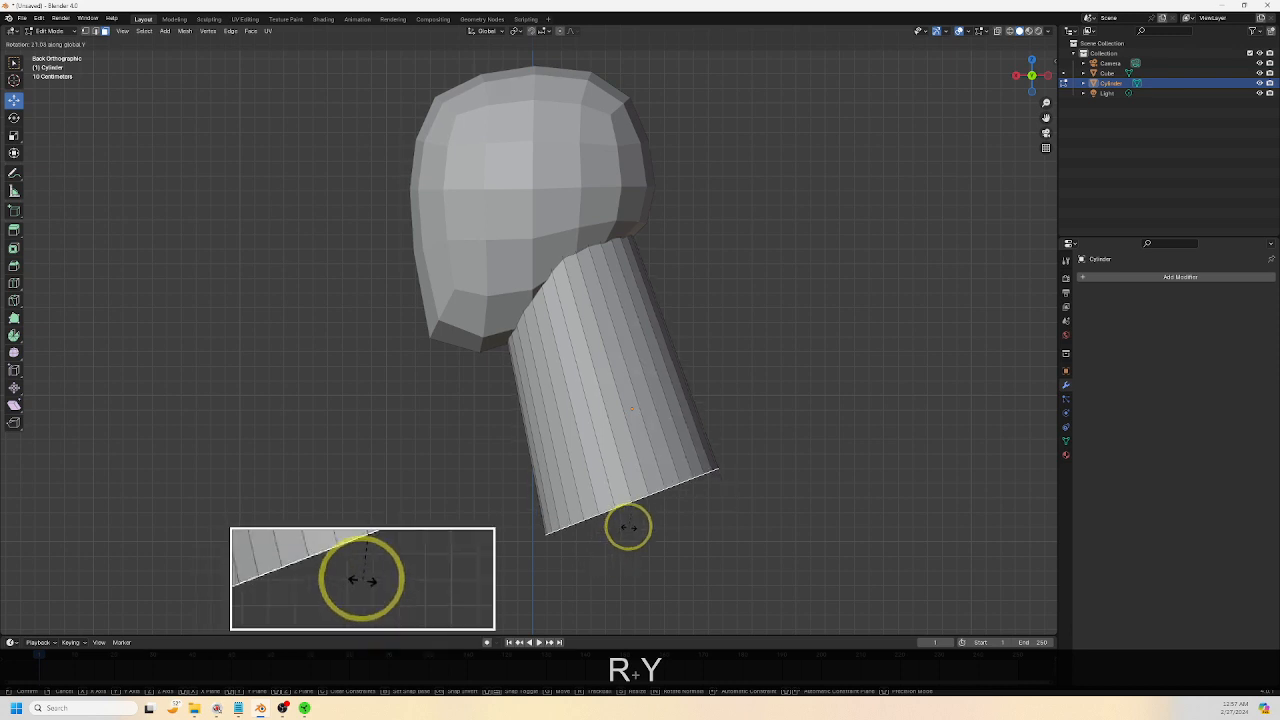
{"action": "left_click", "coordinate": [628, 512]}
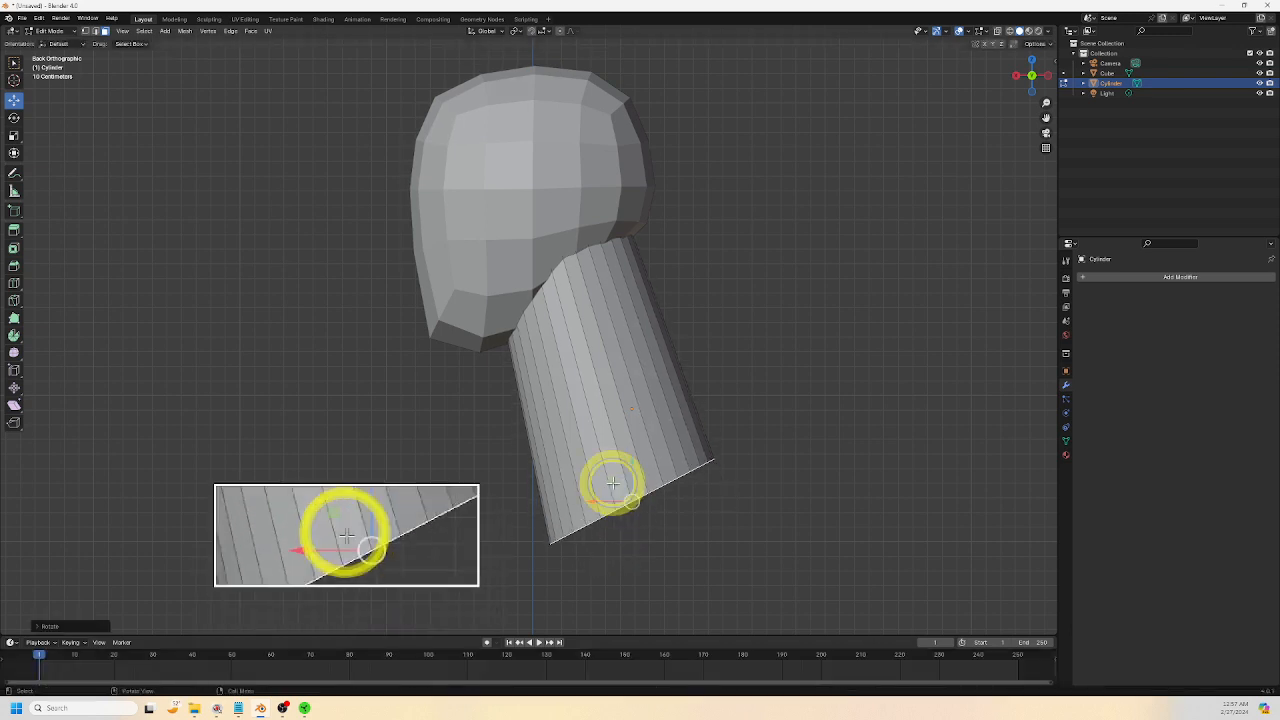
{"action": "key", "text": "g"}
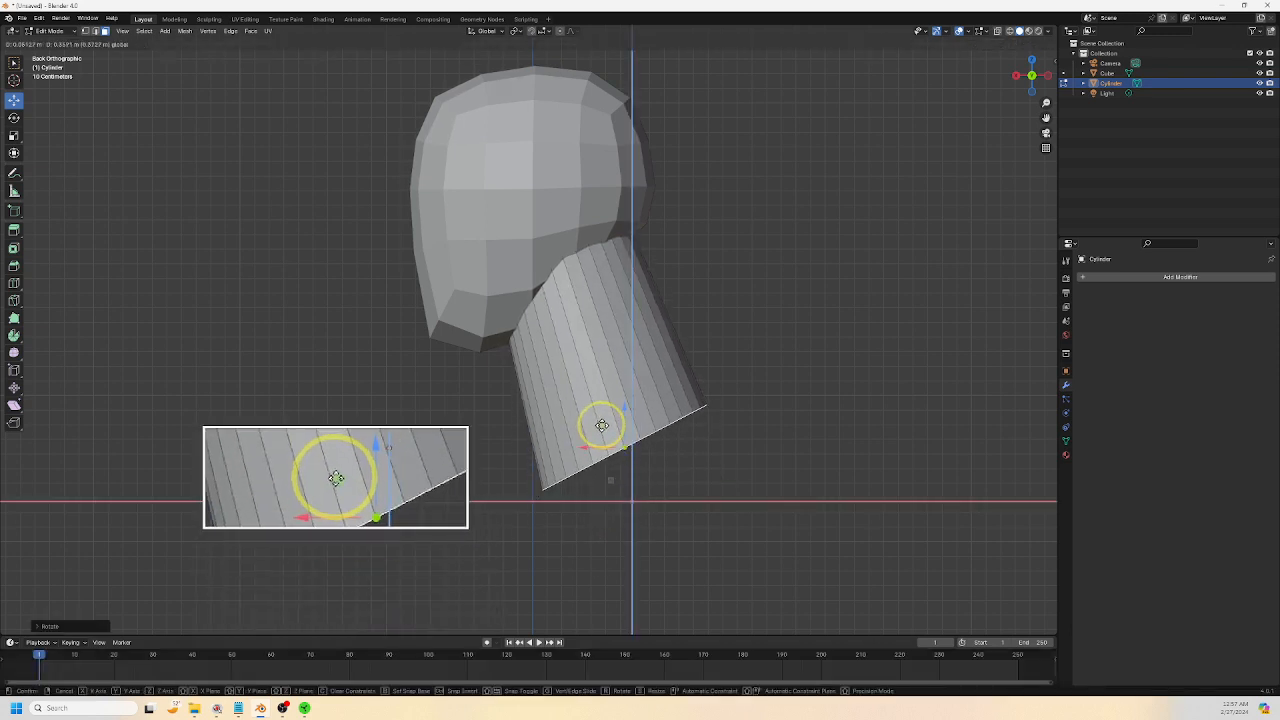
{"action": "left_click", "coordinate": [601, 425]}
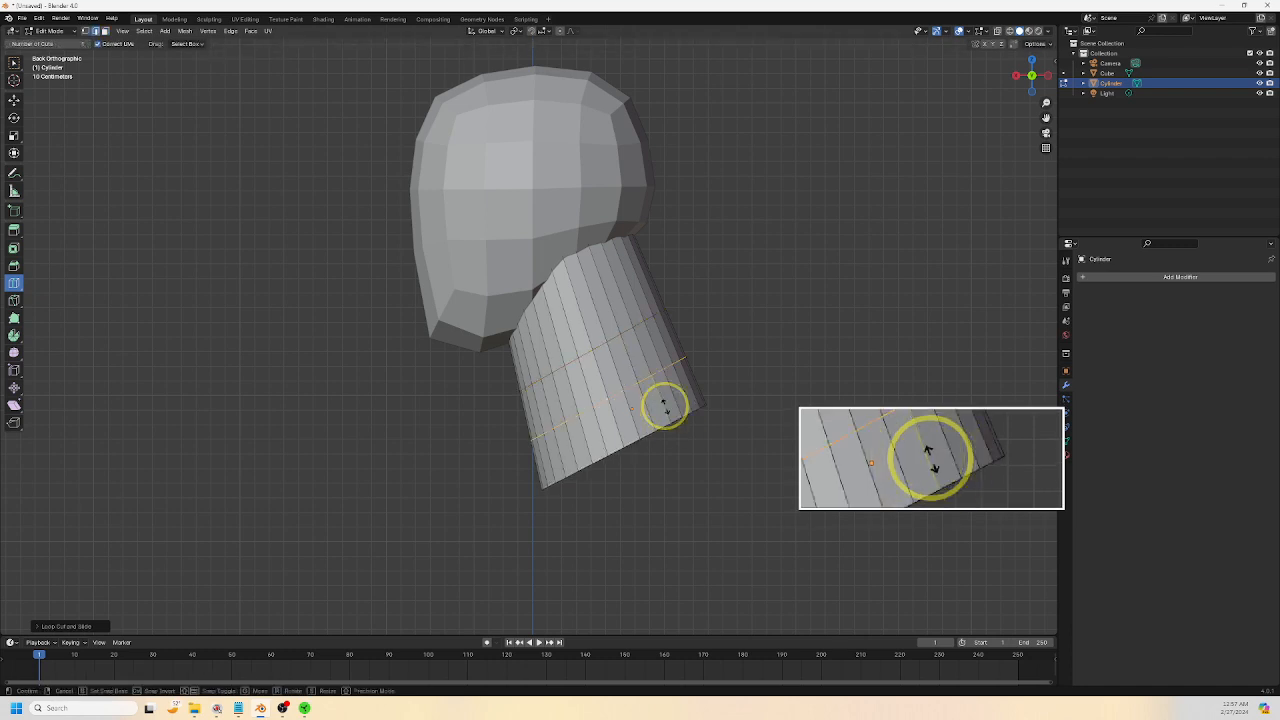
Add several loop cuts around the neck, spaced along its length, and return to Object Mode
{"action": "left_click", "coordinate": [663, 404]}
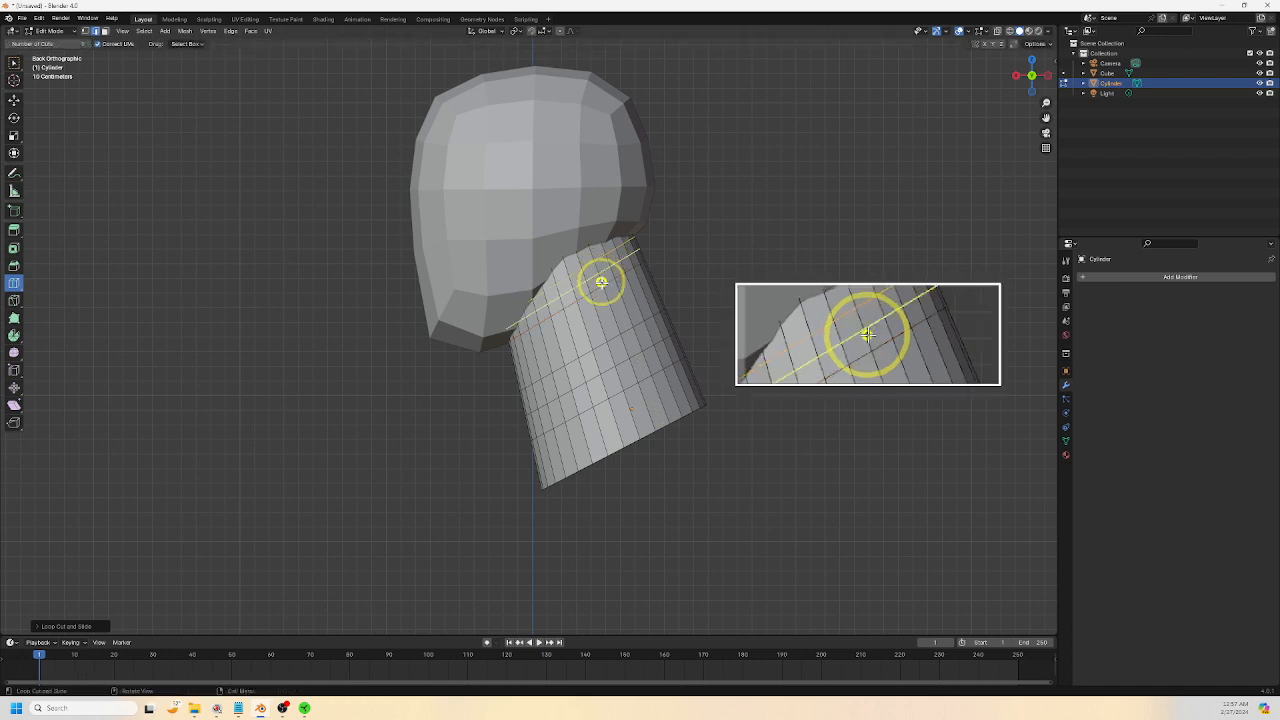
{"action": "left_click", "coordinate": [636, 422]}
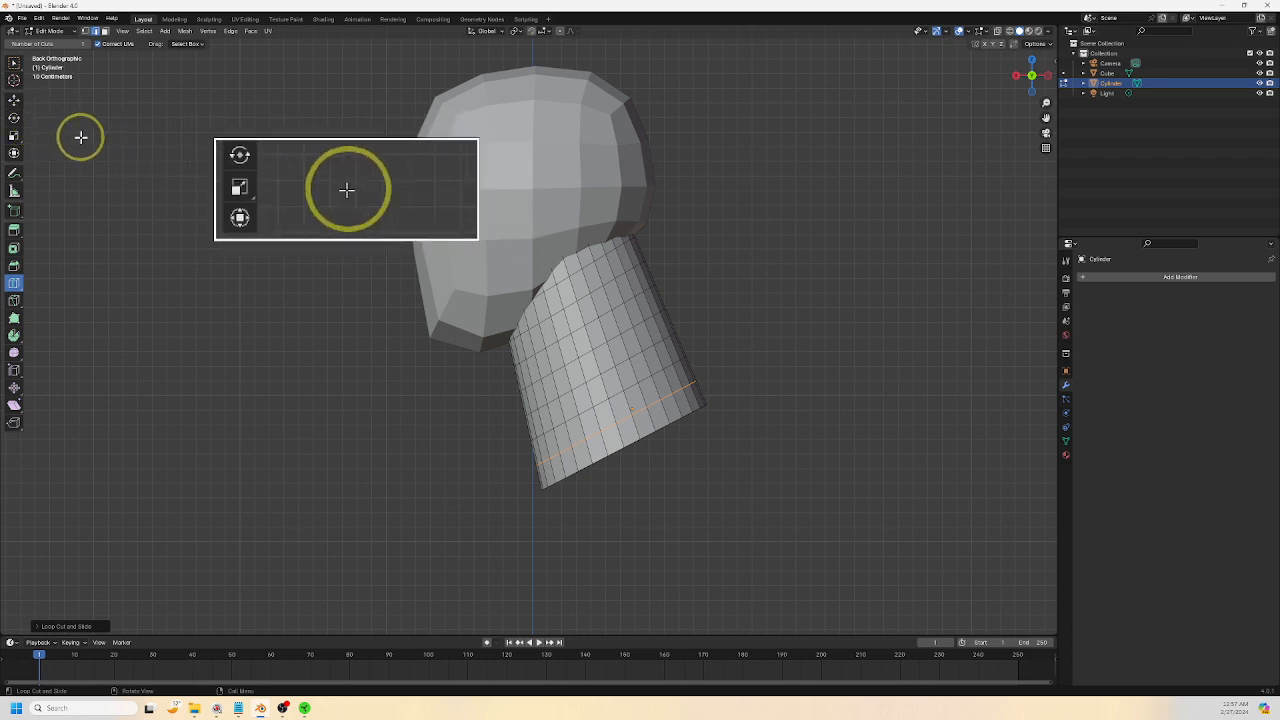
{"action": "key", "text": "Tab"}
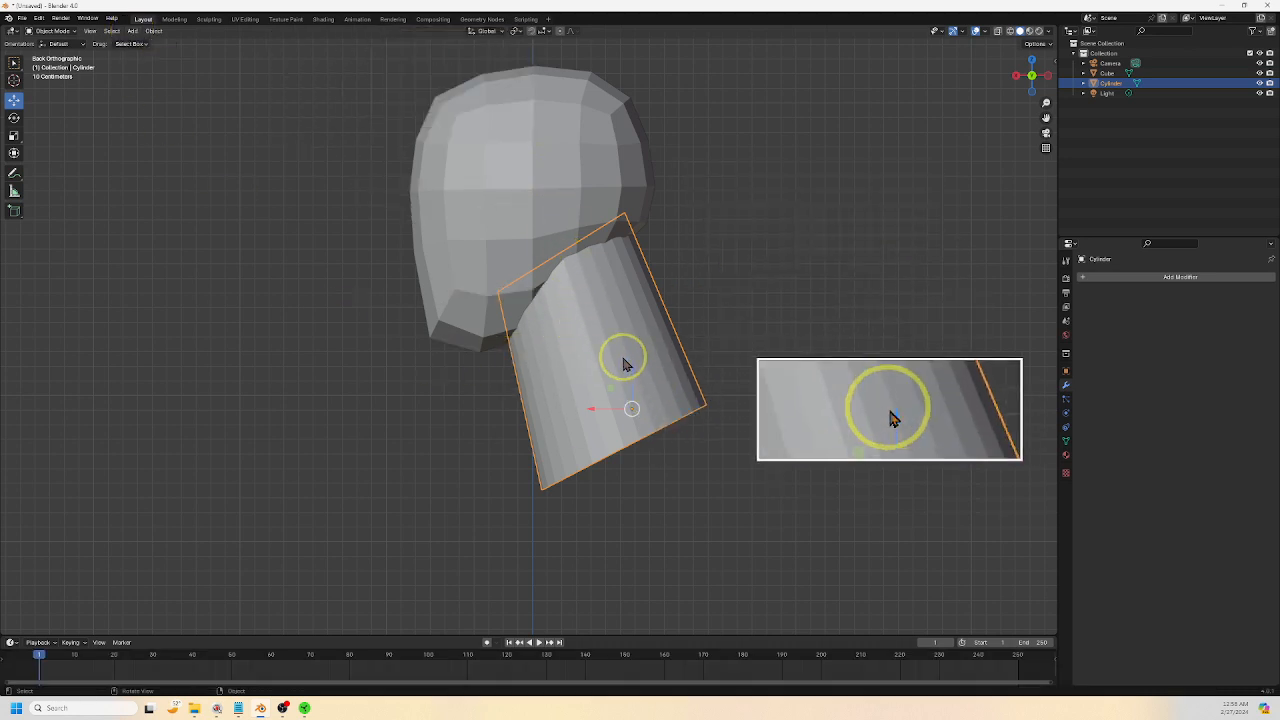
Add a cube for the torso and move it up along Z and backward along X until it sits beneath the neck
{"action": "left_click", "coordinate": [133, 35]}
{"action": "mouse_move", "coordinate": [170, 42]}
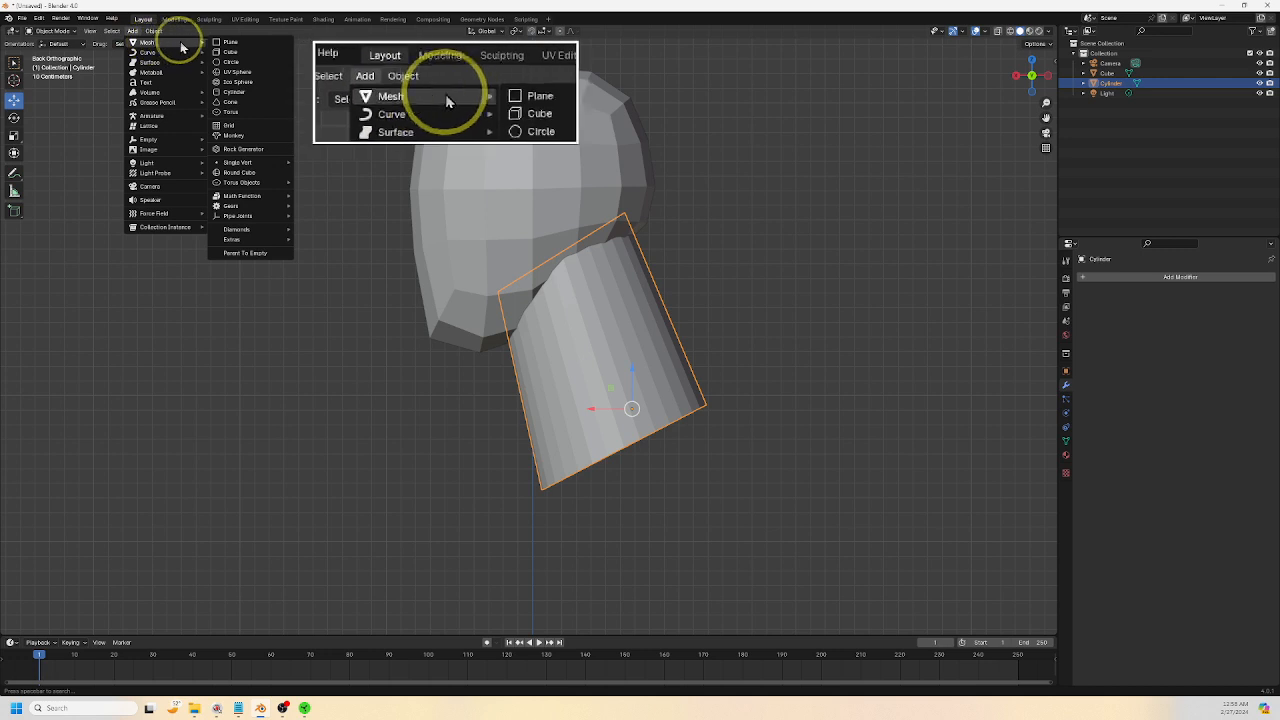
{"action": "left_click", "coordinate": [236, 53]}
{"action": "scroll", "coordinate": [803, 320], "scroll_direction": "down", "scroll_amount": 5}
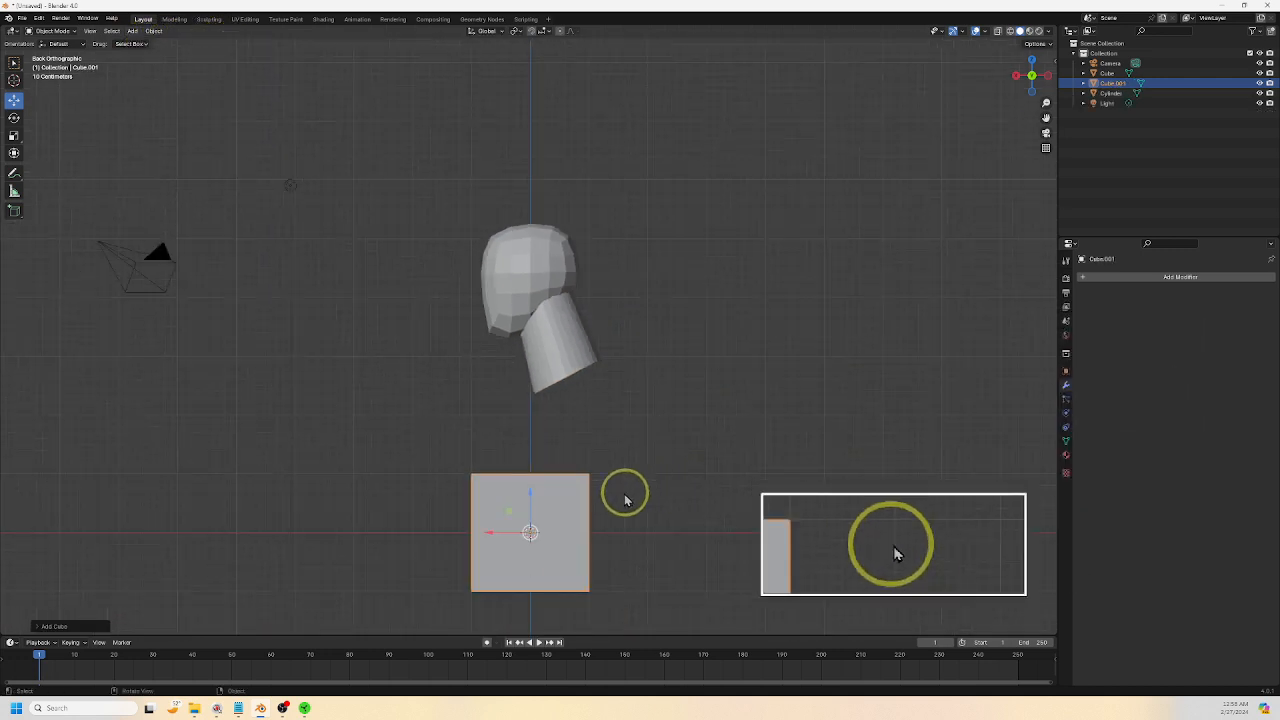
{"action": "key", "text": "g"}
{"action": "key", "text": "z"}
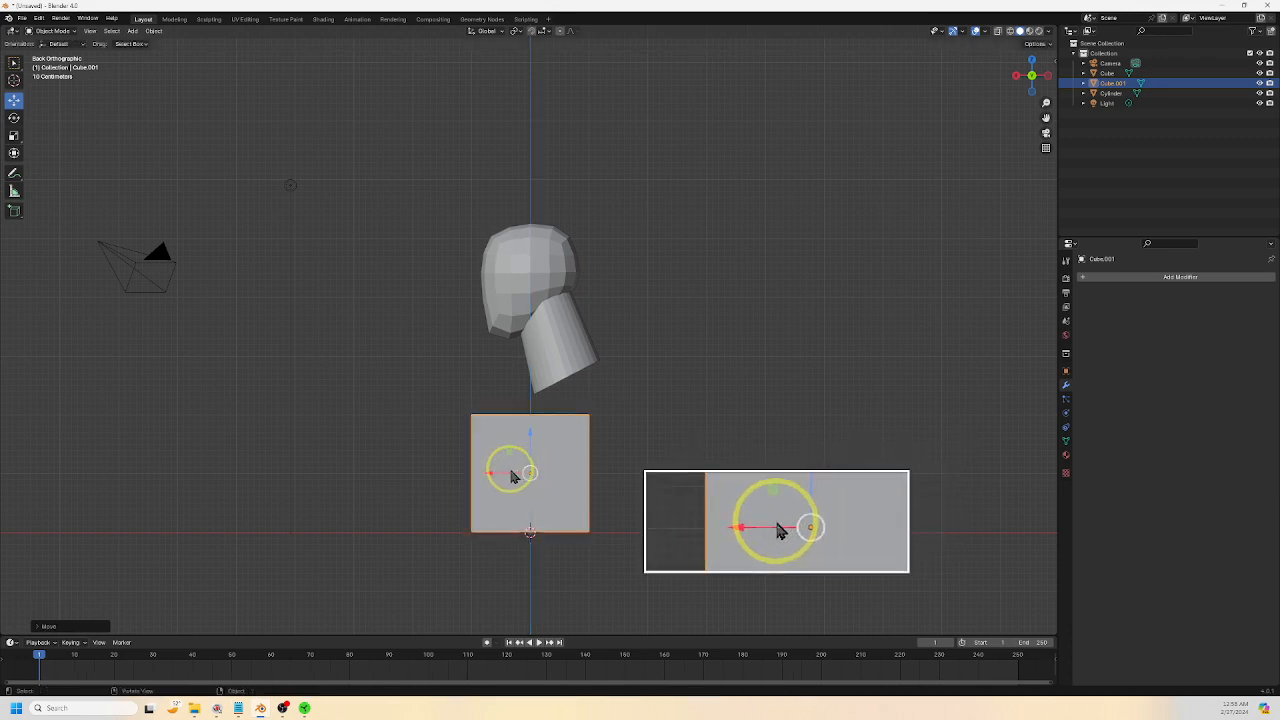
{"action": "key", "text": "g"}
{"action": "key", "text": "x"}
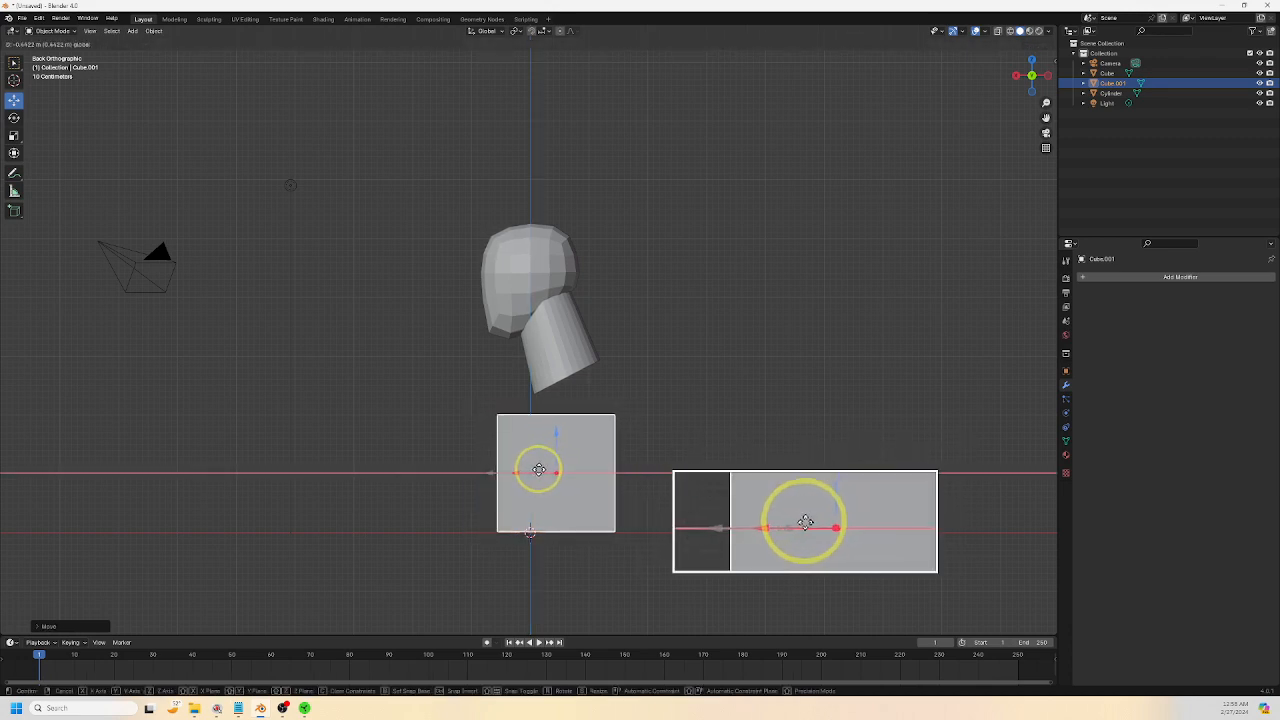
{"action": "left_click", "coordinate": [535, 471]}
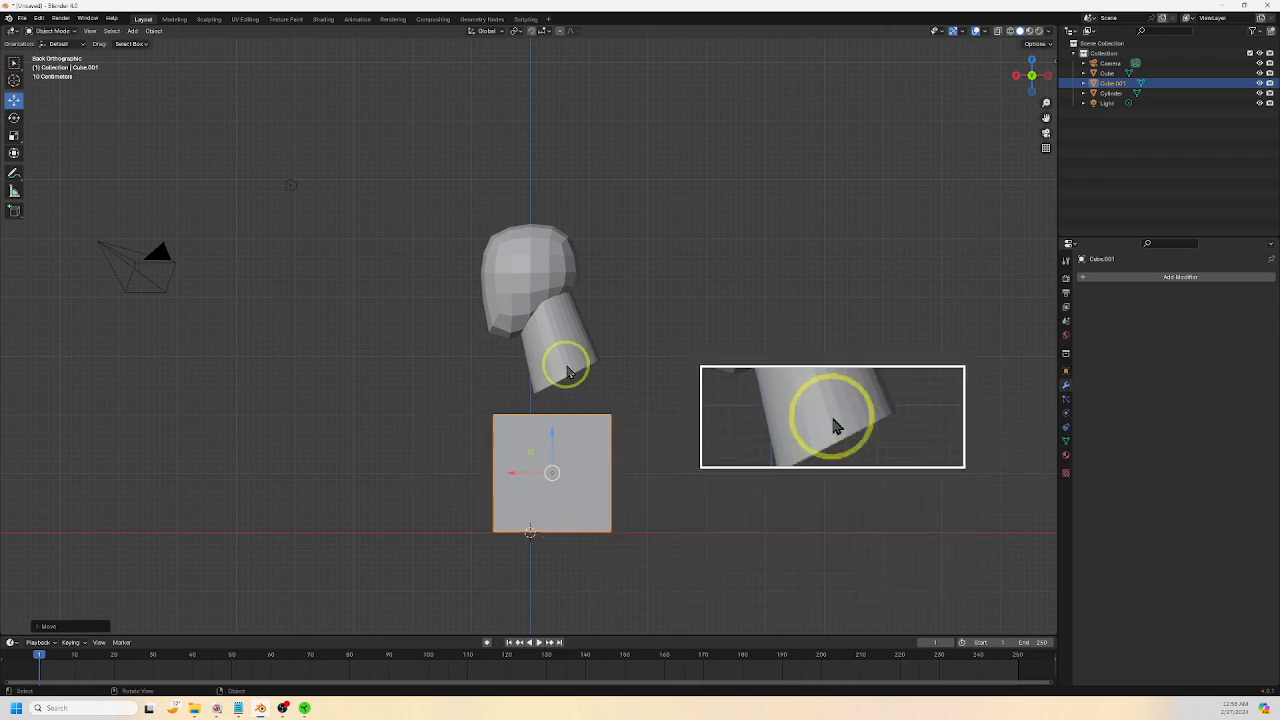
In Edit Mode, scale the whole torso cube up along the Y axis in two passes until it is clearly wider than the head
{"action": "key", "text": "Tab"}
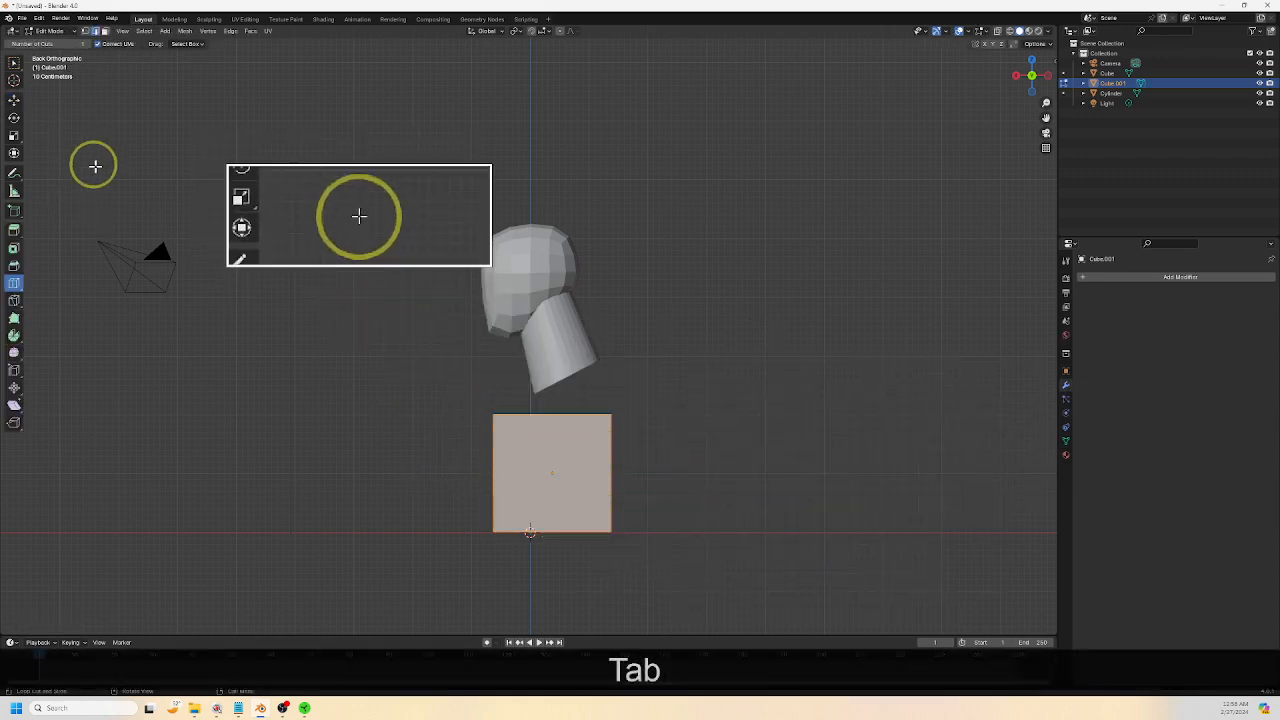
{"action": "middle_click_drag", "start_coordinate": [316, 407], "coordinate": [394, 417]}
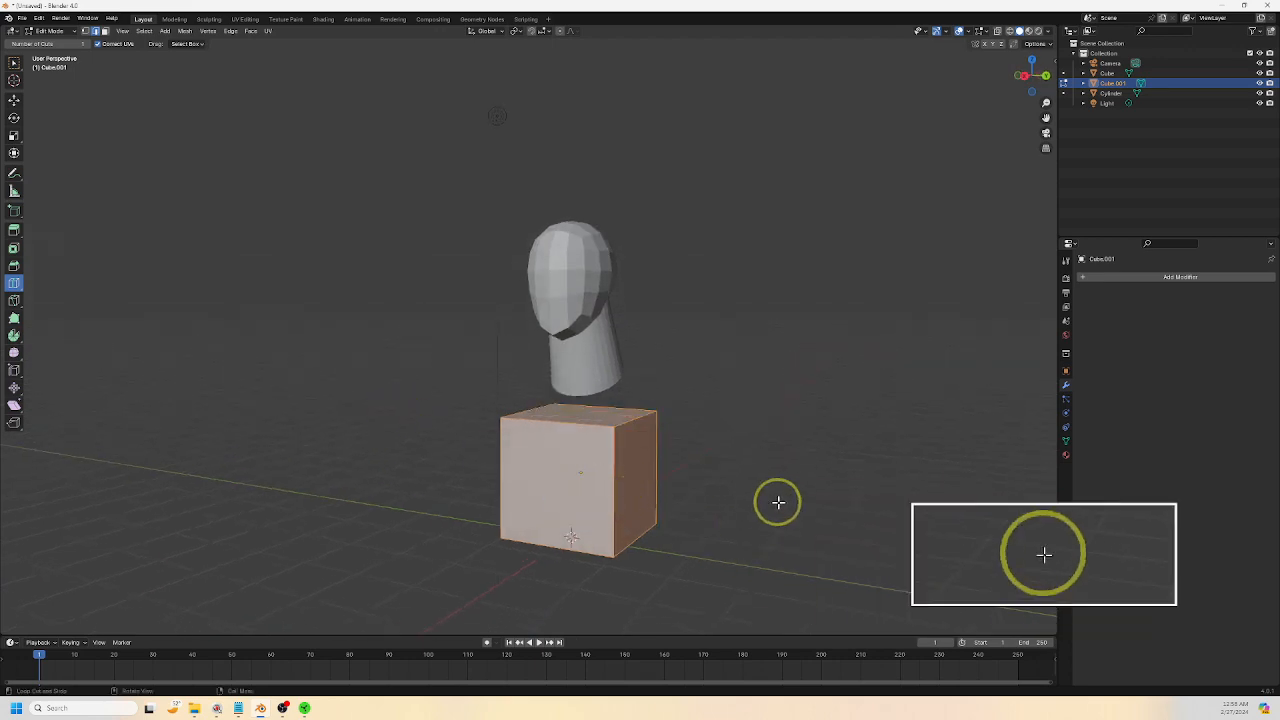
{"action": "key", "text": "s"}
{"action": "key", "text": "t"}
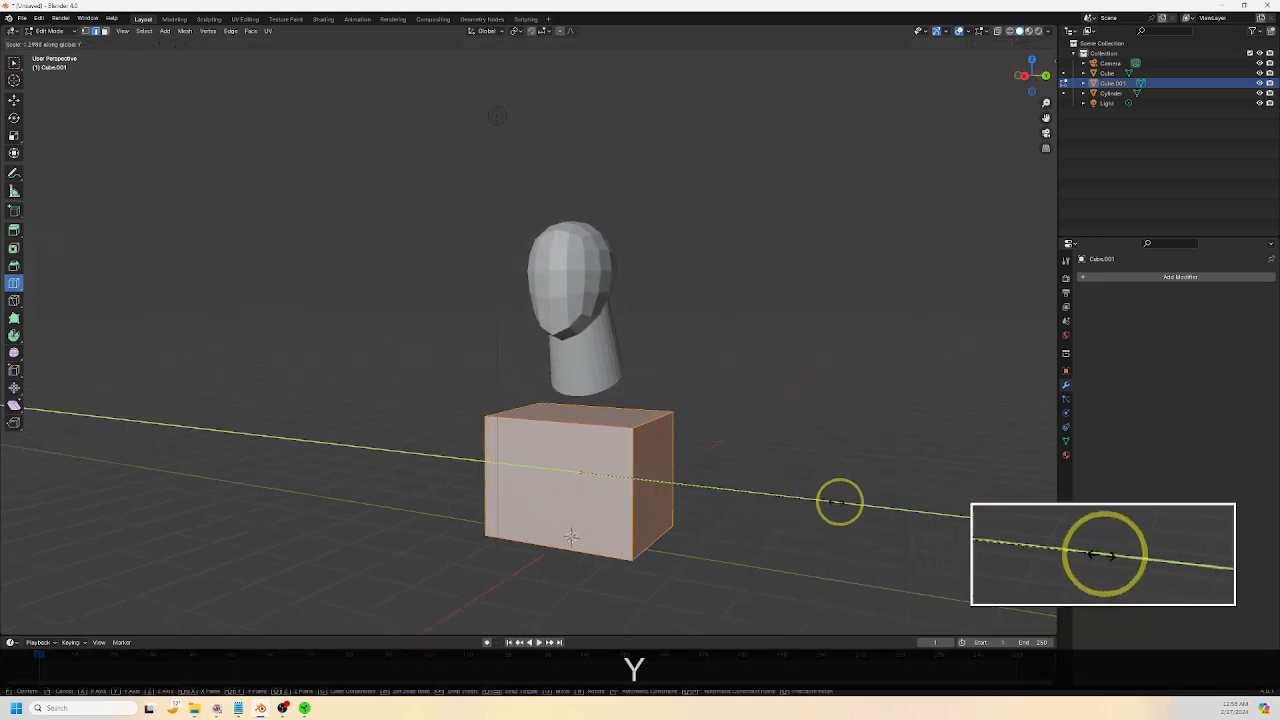
{"action": "left_click", "coordinate": [845, 502]}
{"action": "middle_click_drag", "start_coordinate": [837, 500], "coordinate": [787, 505]}
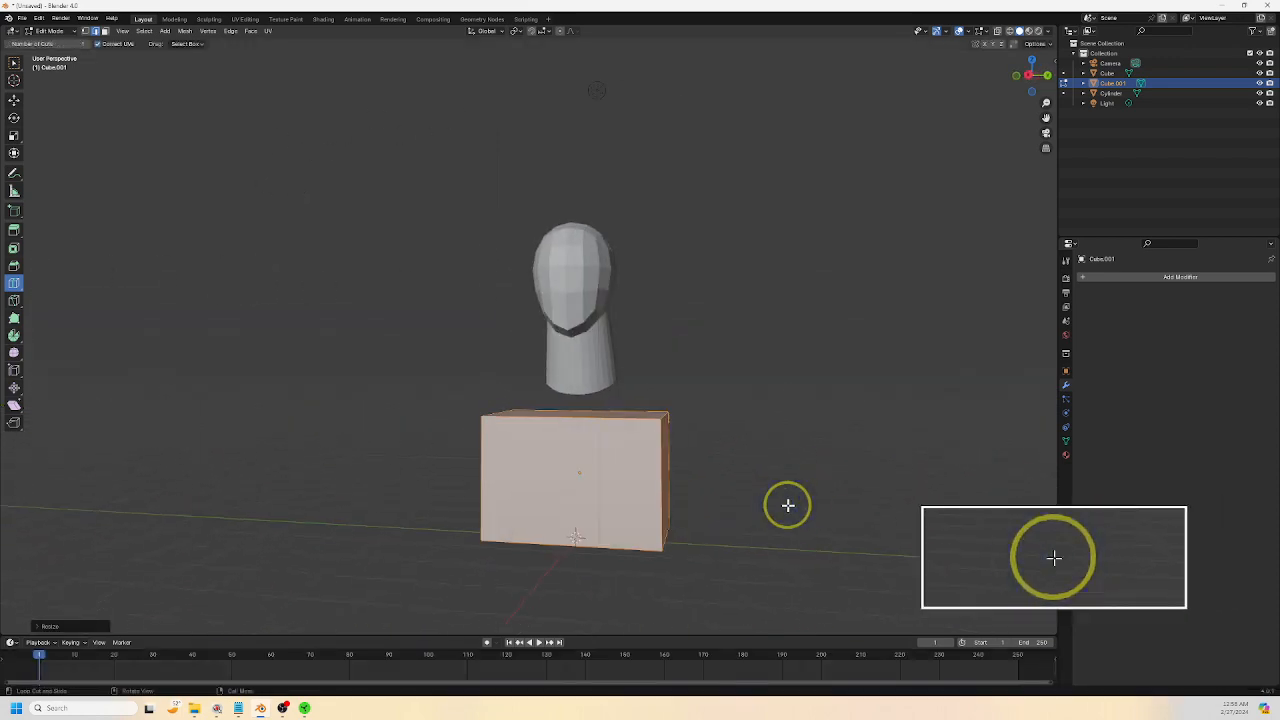
{"action": "key", "text": "s"}
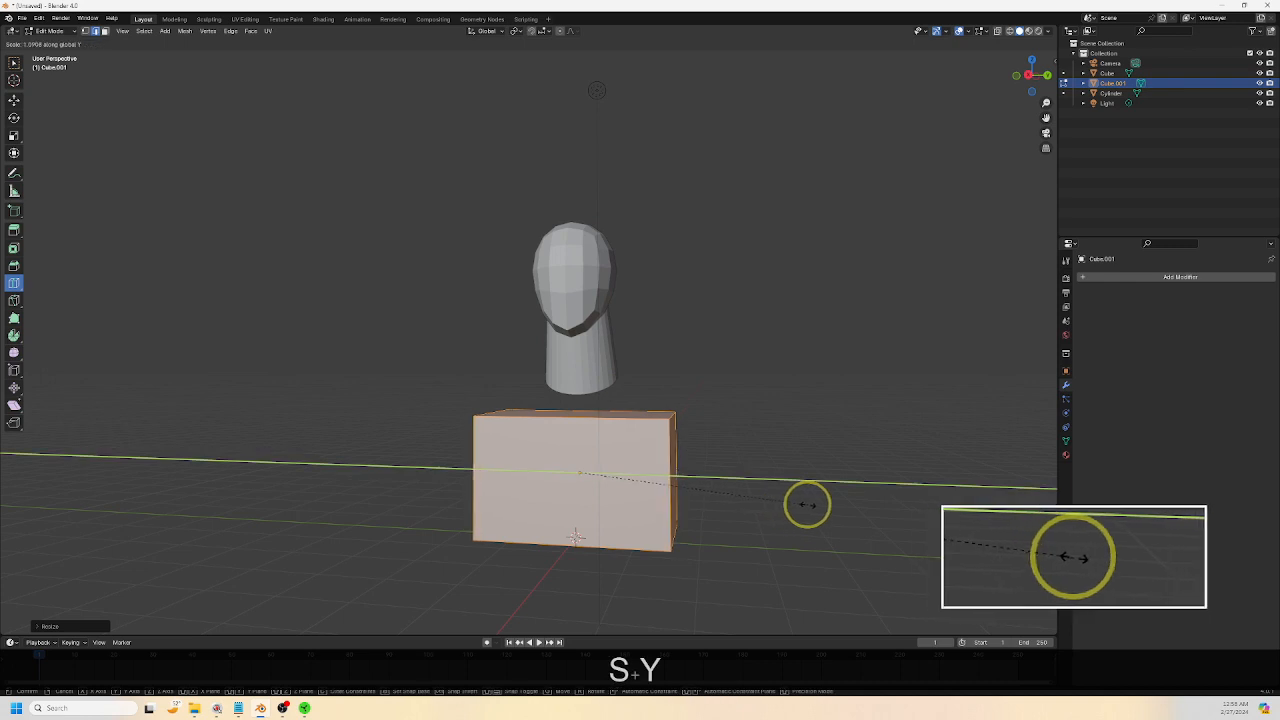
{"action": "middle_click_drag", "start_coordinate": [807, 503], "coordinate": [730, 500]}
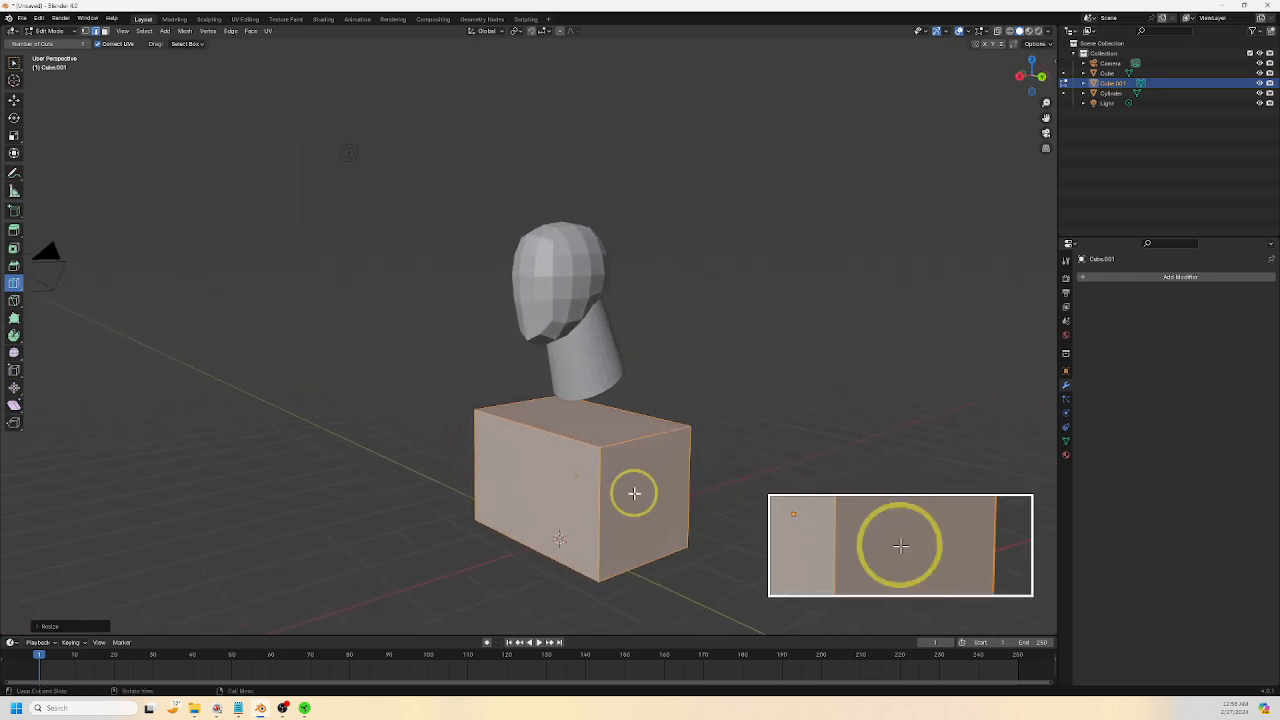
{"action": "middle_click_drag", "start_coordinate": [776, 537], "coordinate": [854, 514]}
{"action": "scroll", "coordinate": [804, 517], "scroll_direction": "up", "scroll_amount": 2}
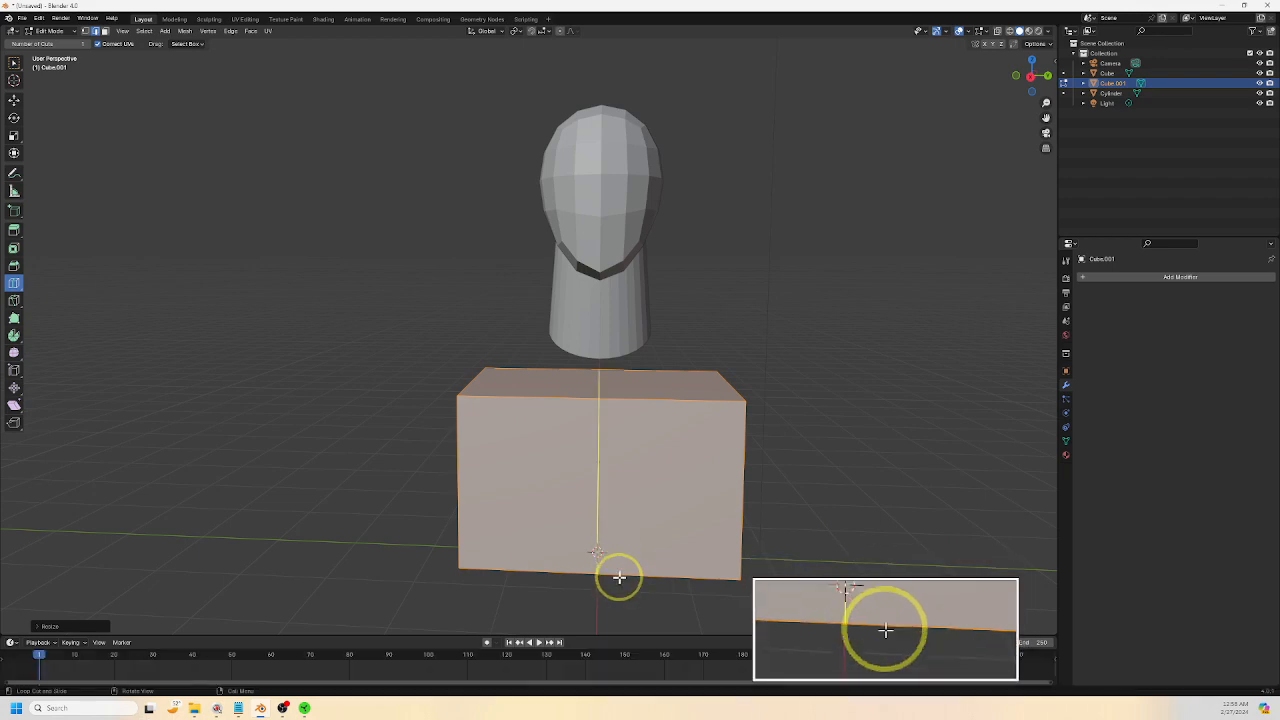
Add loop cuts in all three directions so the torso cube is divided into four segments along each axis
{"action": "left_click", "coordinate": [618, 577]}
{"action": "middle_click_drag", "start_coordinate": [721, 564], "coordinate": [629, 563]}
{"action": "left_click", "coordinate": [600, 435]}
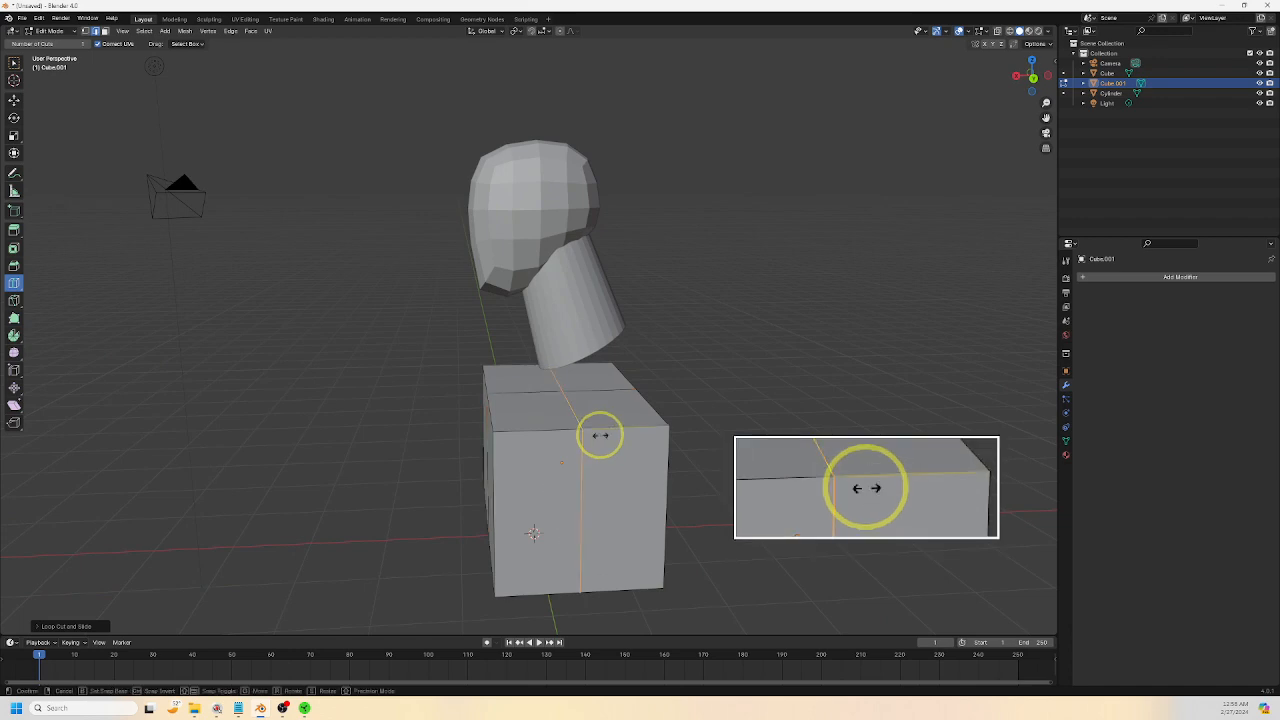
{"action": "left_click", "coordinate": [632, 439]}
{"action": "left_click", "coordinate": [552, 438]}
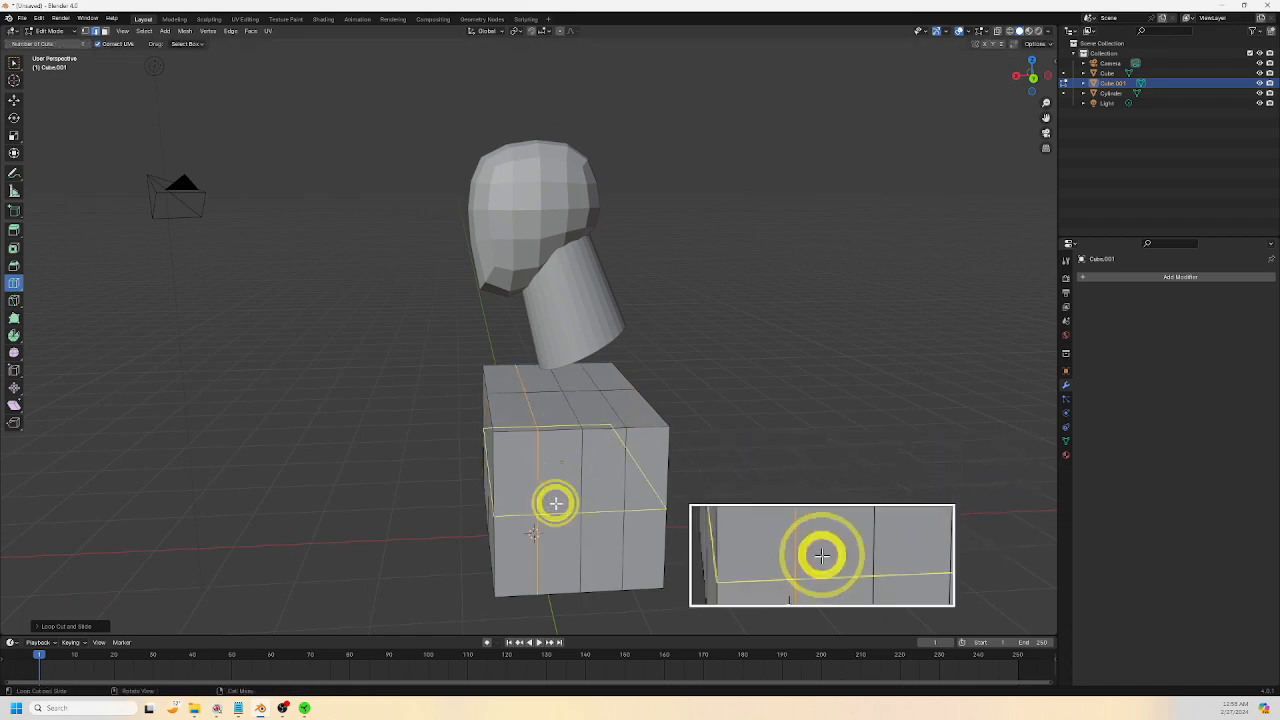
{"action": "left_click", "coordinate": [567, 478]}
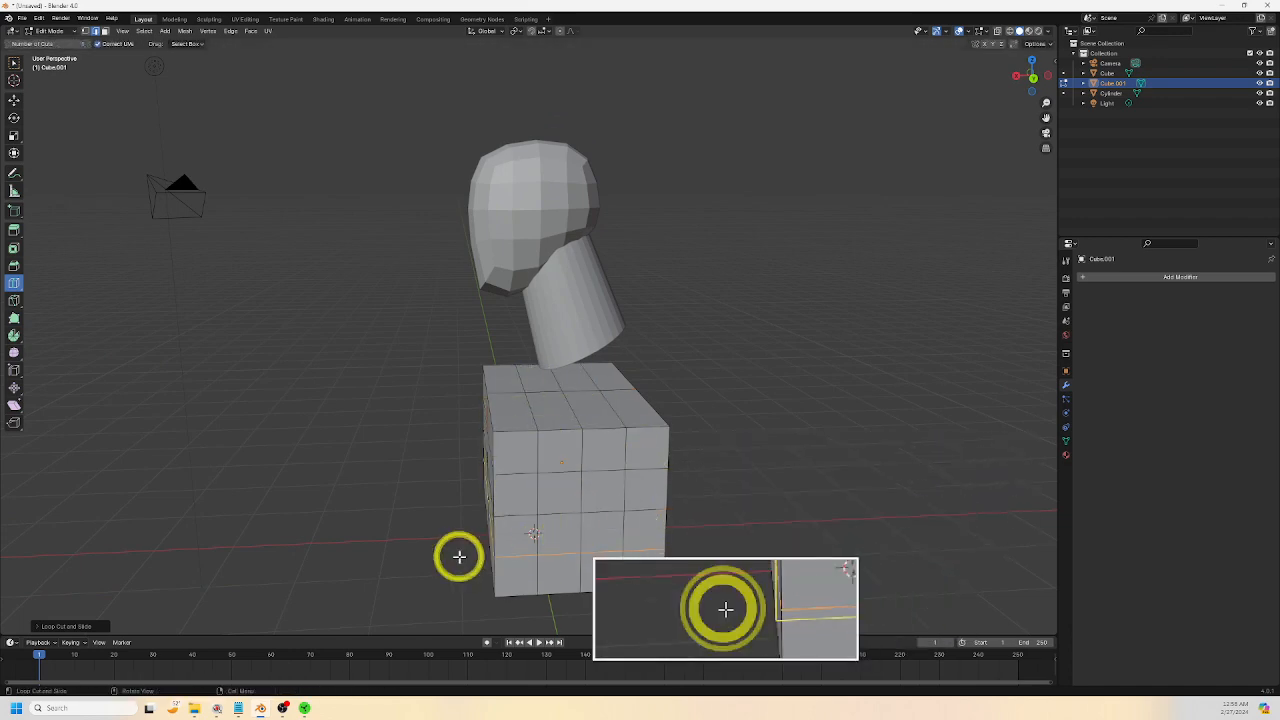
{"action": "middle_click_drag", "start_coordinate": [457, 554], "coordinate": [567, 559]}
{"action": "left_click", "coordinate": [534, 494]}
{"action": "left_click", "coordinate": [629, 497]}
{"action": "middle_click_drag", "start_coordinate": [736, 519], "coordinate": [622, 515]}
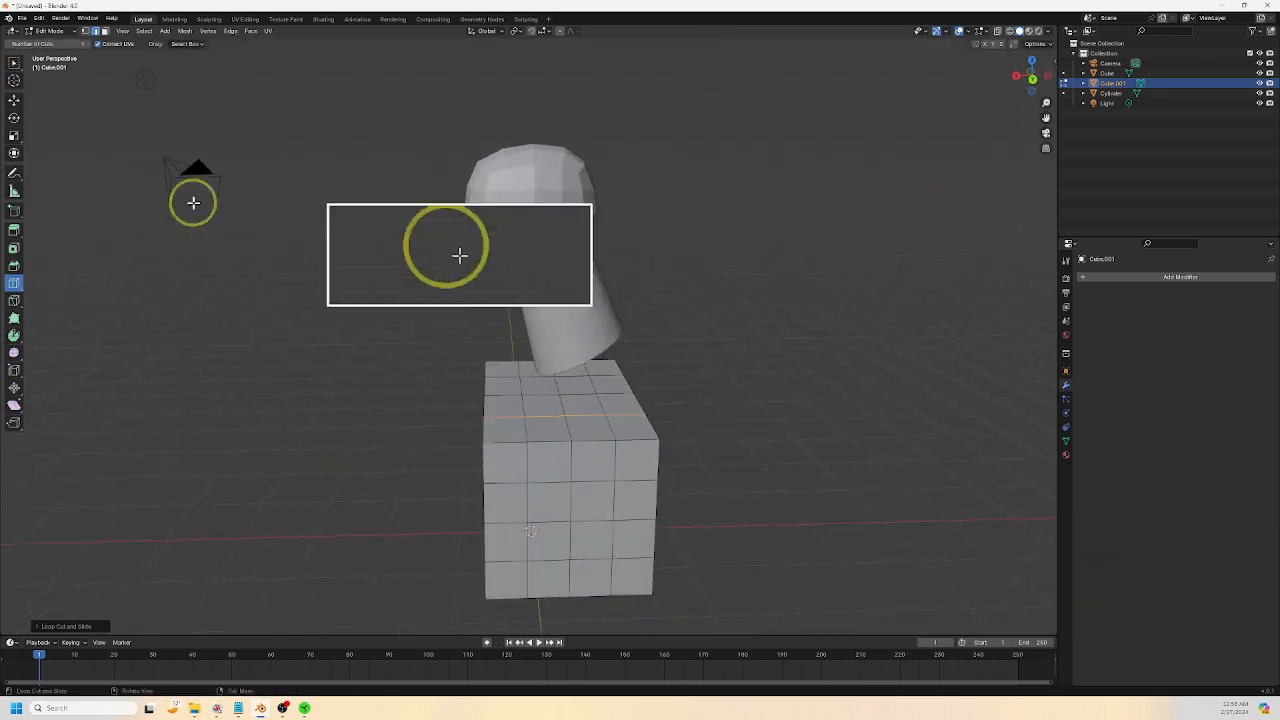
Select the rearmost row of faces on the torso's top and move it up along Z toward the base of the neck
{"action": "left_click", "coordinate": [14, 100]}
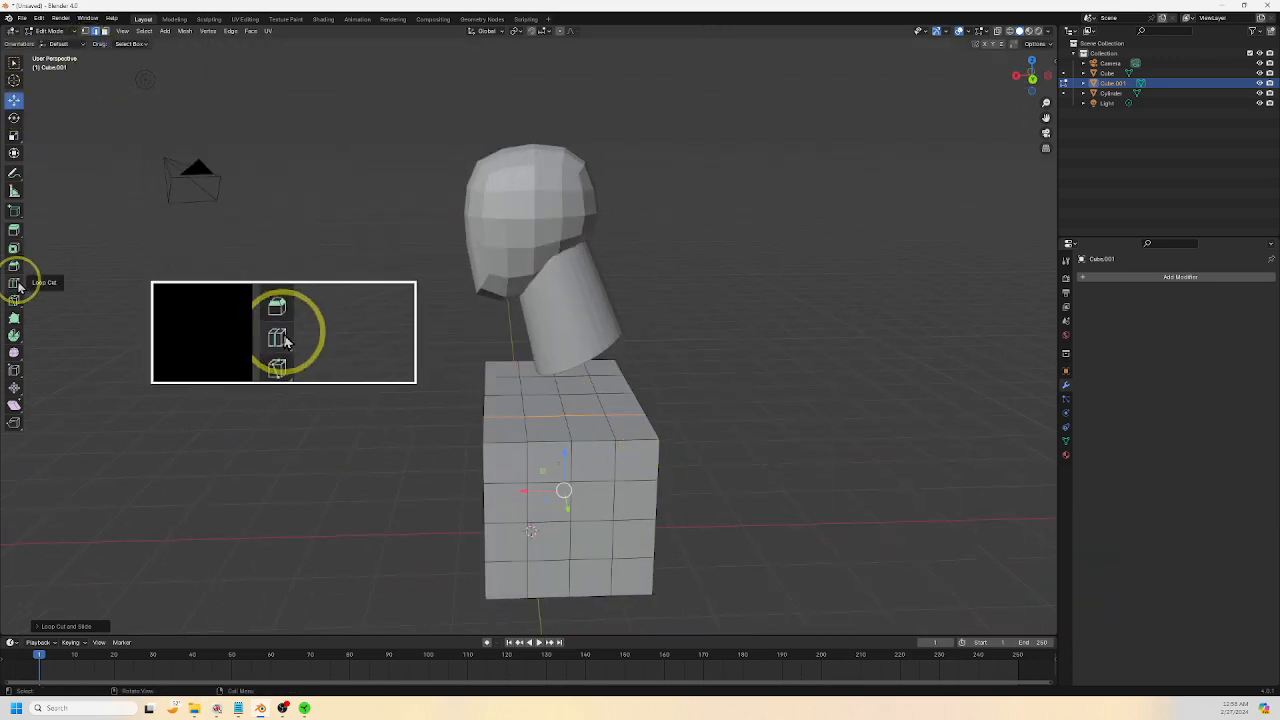
{"action": "middle_click_drag", "start_coordinate": [724, 511], "coordinate": [729, 470], "text": "shift"}
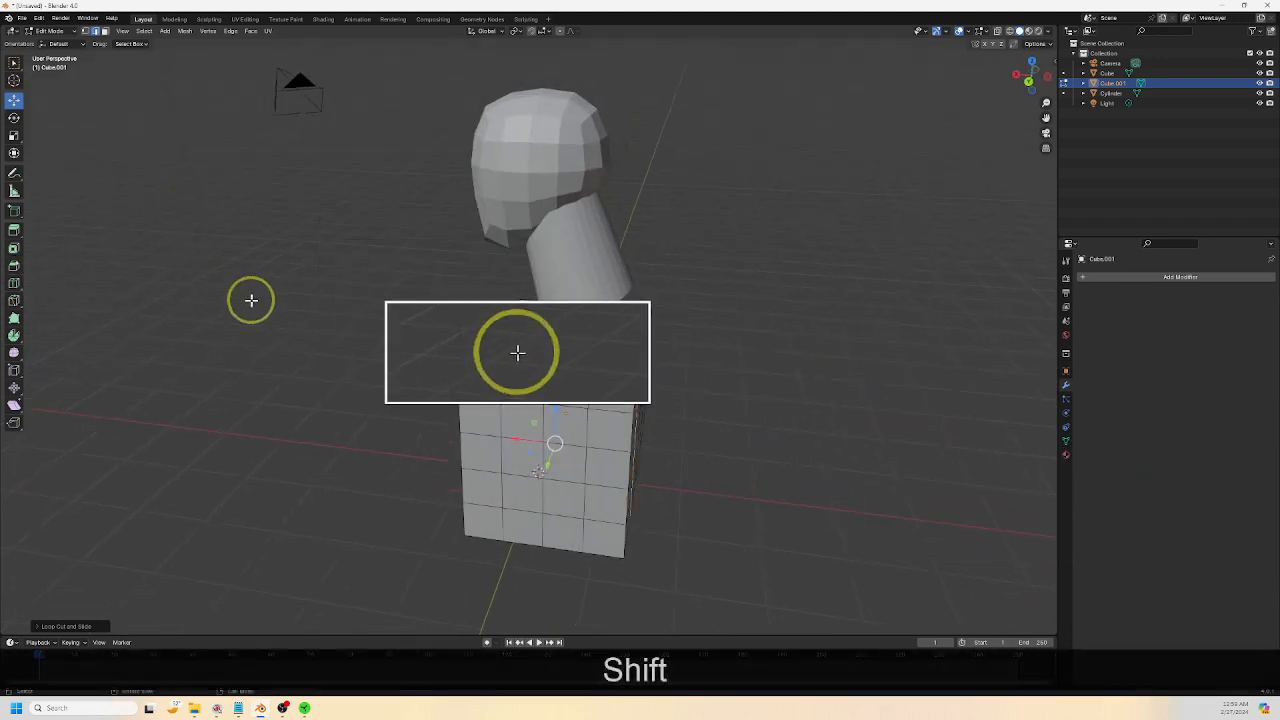
{"action": "left_click", "coordinate": [616, 388]}
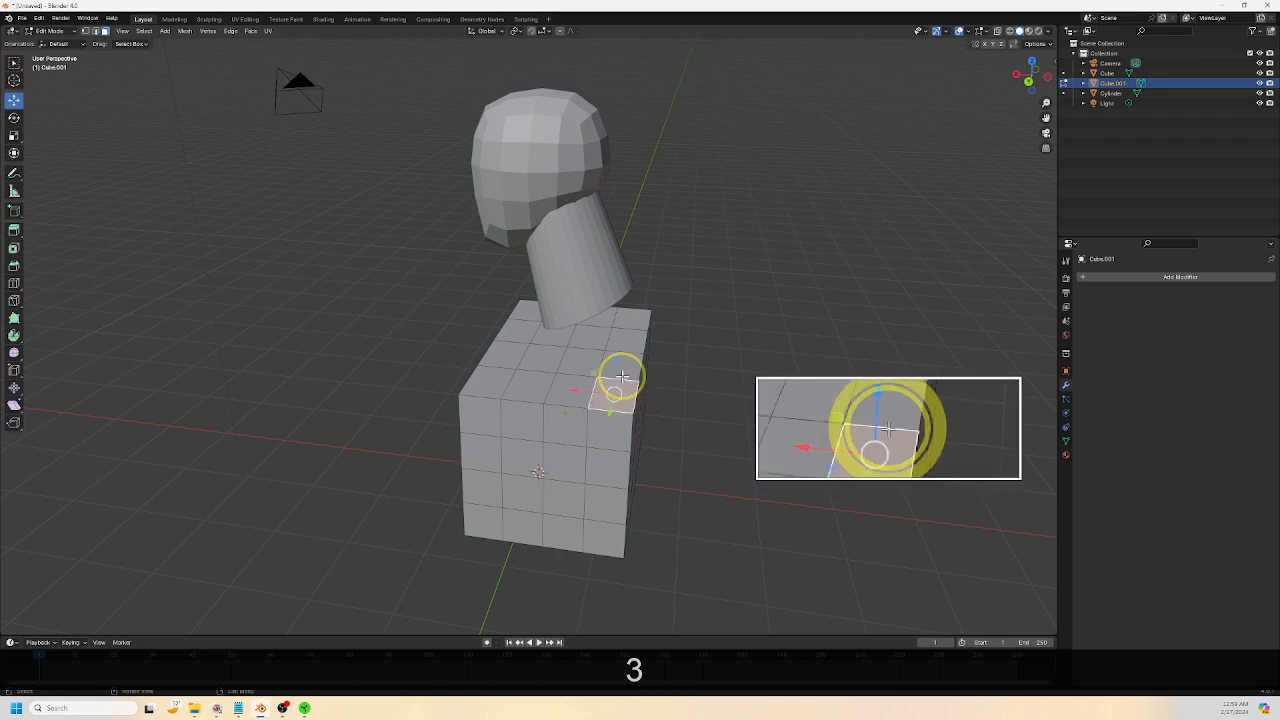
{"action": "left_click", "coordinate": [632, 322], "text": "ctrl"}
{"action": "middle_click_drag", "start_coordinate": [634, 371], "coordinate": [641, 300]}
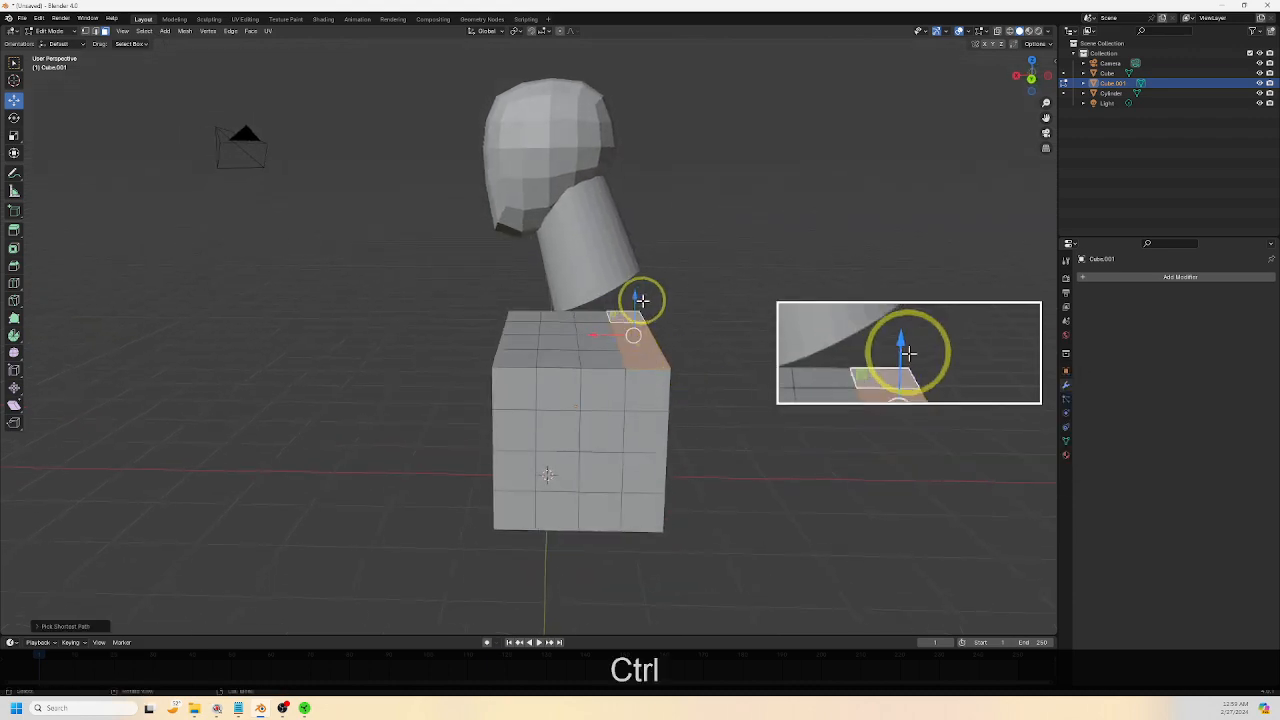
{"action": "left_click", "coordinate": [1031, 76]}
{"action": "left_click", "coordinate": [620, 289]}
{"action": "left_click_drag", "start_coordinate": [626, 290], "coordinate": [625, 252]}
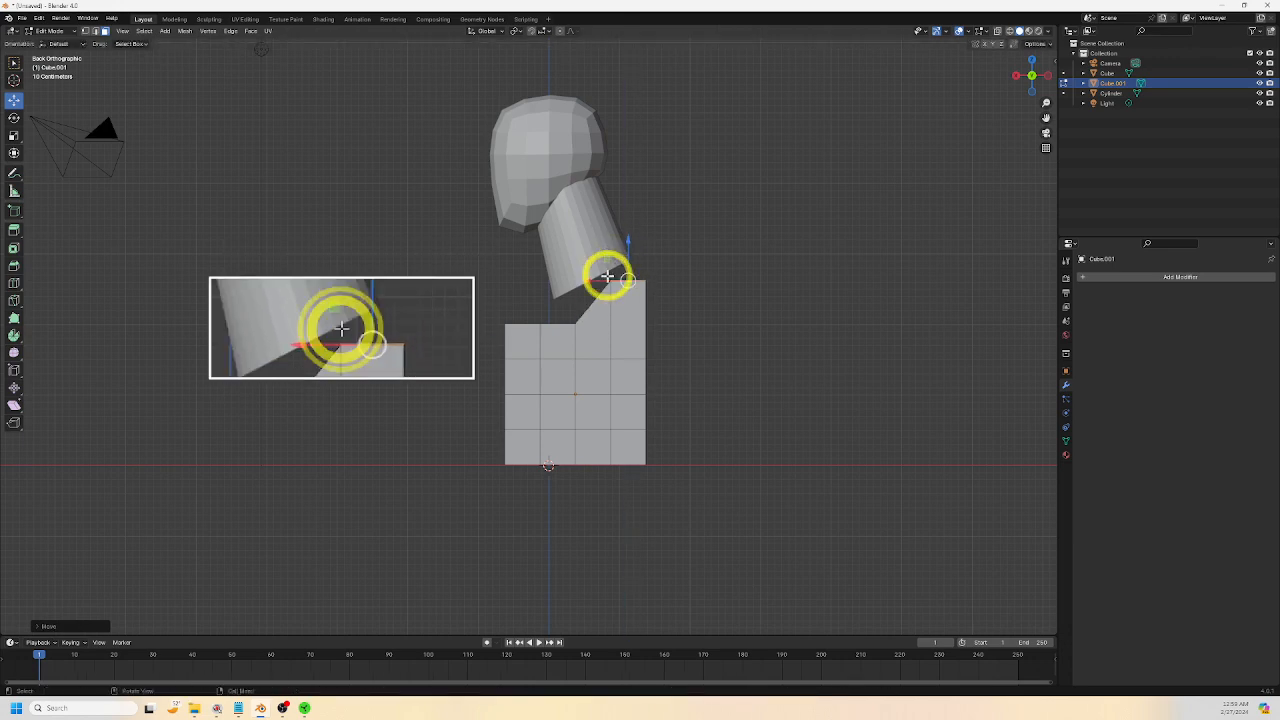
Select the sloped row of top faces just in front of the raised rear row and move it up along Z into a shoulder ridge
{"action": "middle_click_drag", "start_coordinate": [643, 341], "coordinate": [529, 297]}
{"action": "left_click", "coordinate": [643, 320], "text": "ctrl"}
{"action": "middle_click_drag", "start_coordinate": [643, 326], "coordinate": [605, 283]}
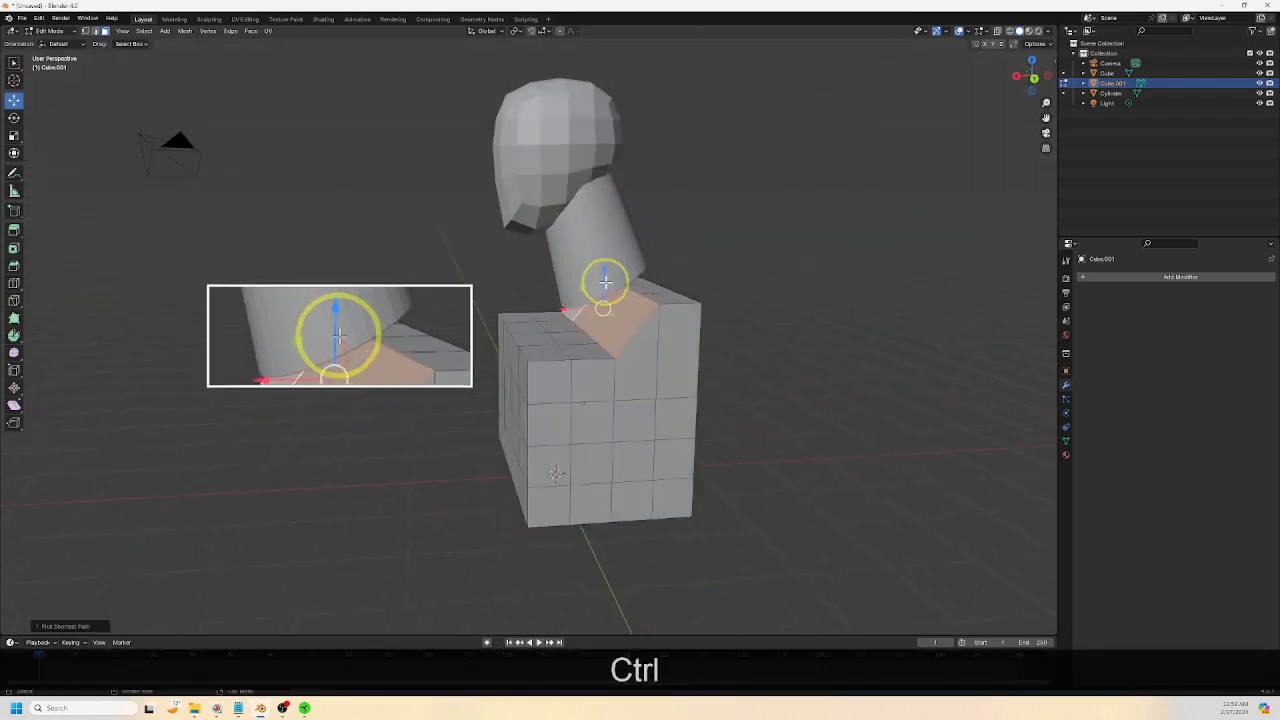
{"action": "key", "text": "g"}
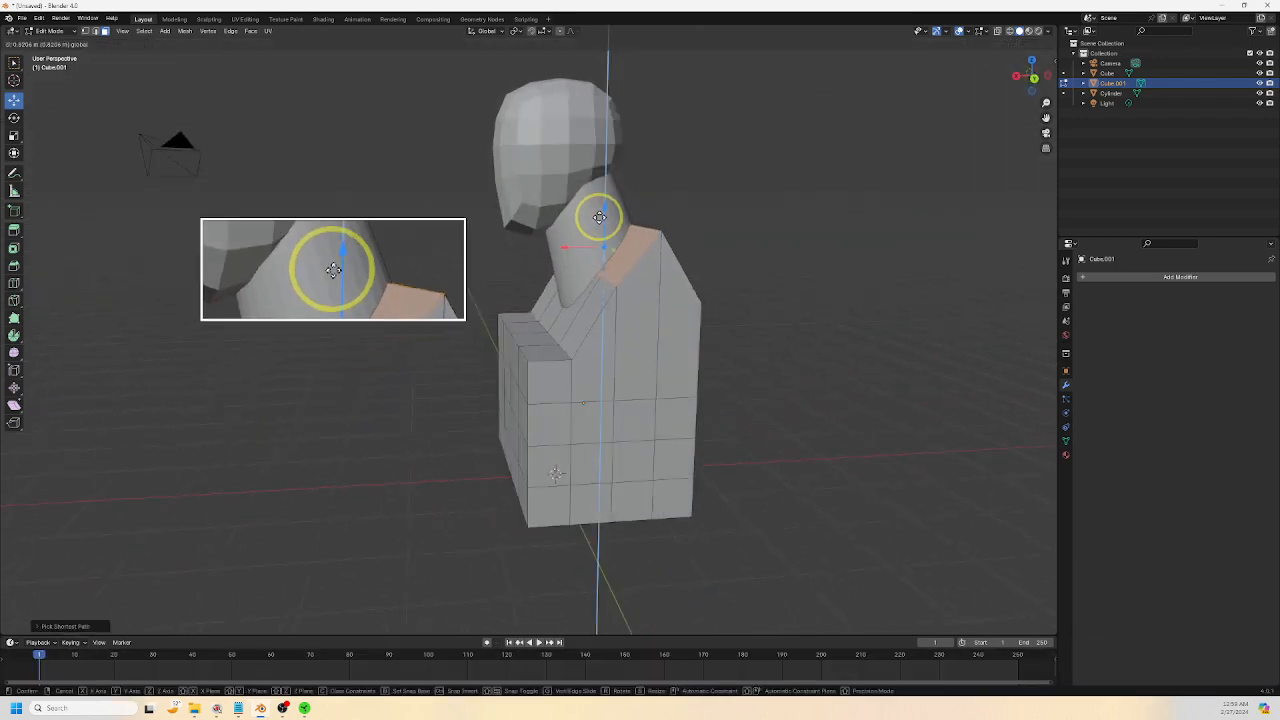
{"action": "left_click", "coordinate": [598, 214]}
Select the two outer faces in the top row of the torso's back and pull them backward along X
{"action": "middle_click_drag", "start_coordinate": [598, 214], "coordinate": [612, 431]}
{"action": "middle_click_drag", "start_coordinate": [652, 354], "coordinate": [638, 360]}
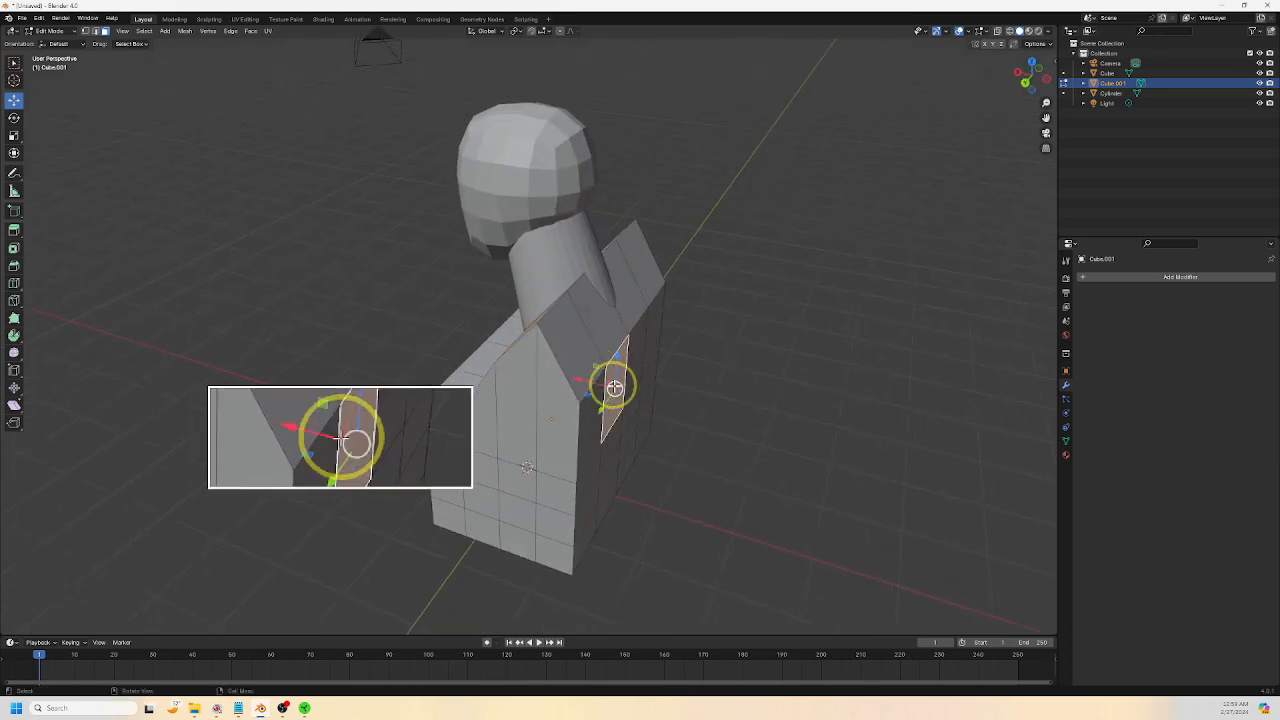
{"action": "middle_click_drag", "start_coordinate": [646, 343], "coordinate": [537, 413]}
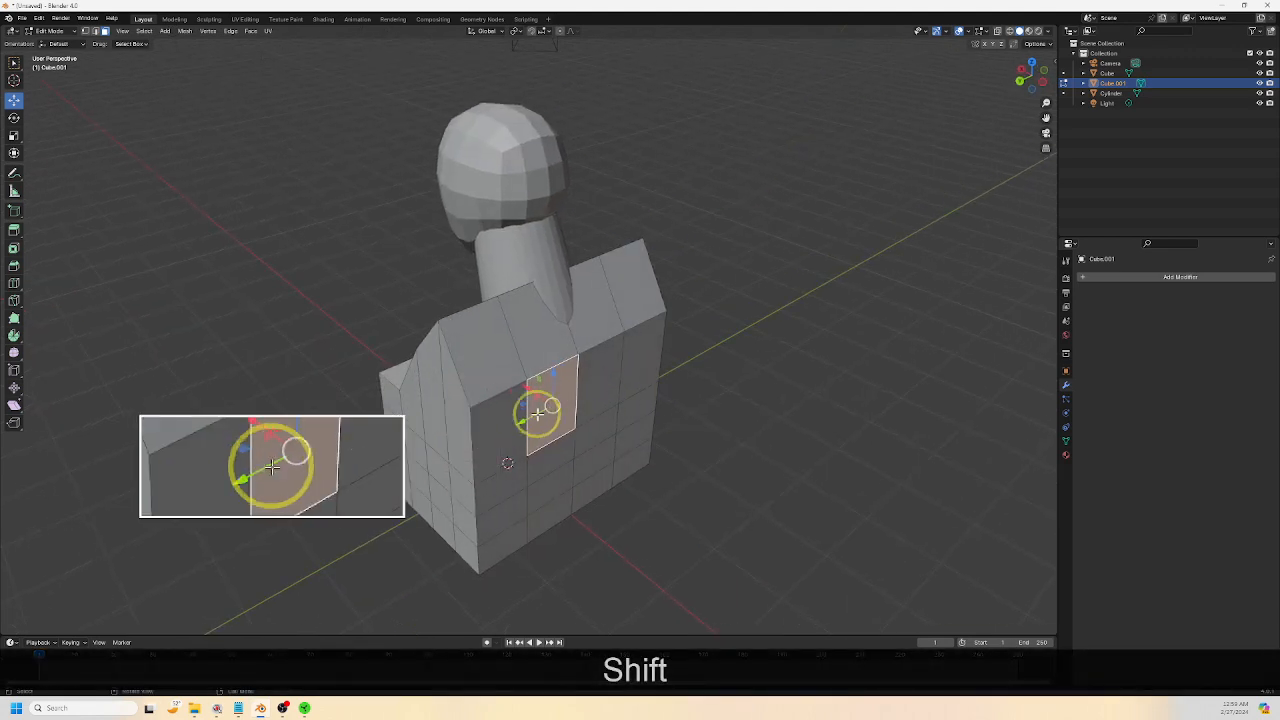
{"action": "left_click", "coordinate": [517, 413]}
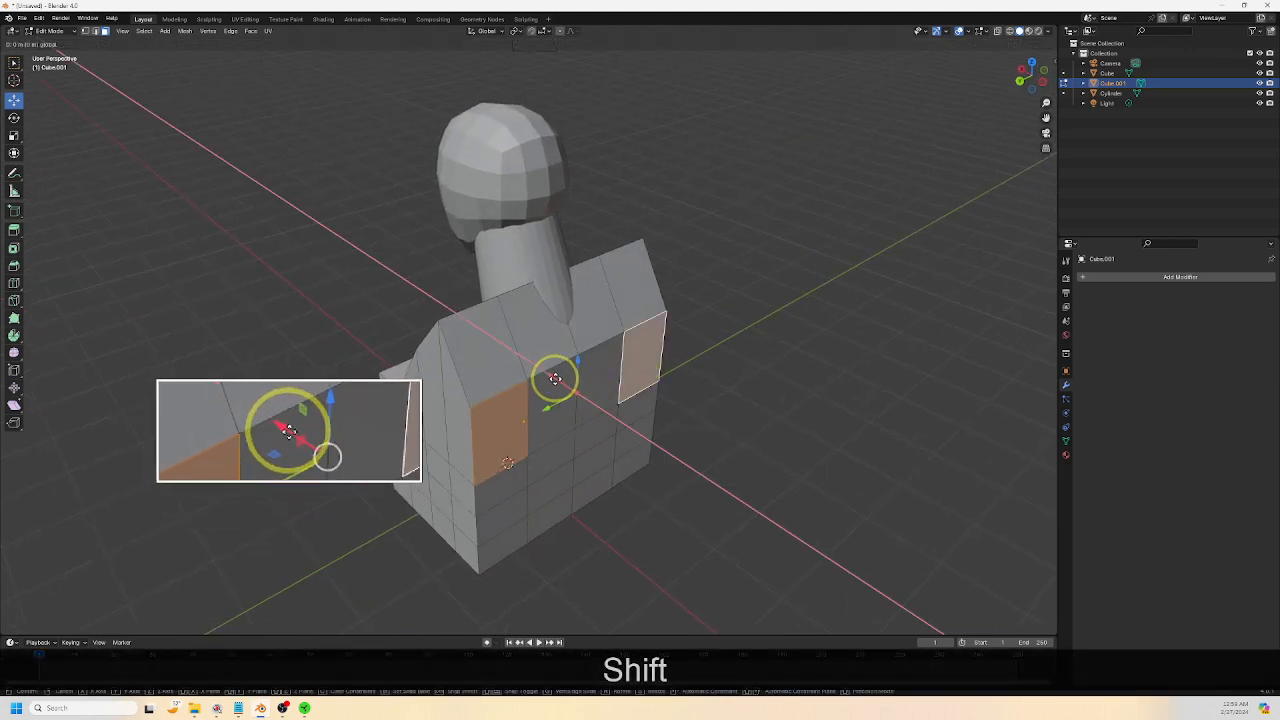
Select the front row of faces on the torso's top, raise it along Z and shift it slightly backward along X
{"action": "middle_click_drag", "start_coordinate": [563, 380], "coordinate": [599, 343]}
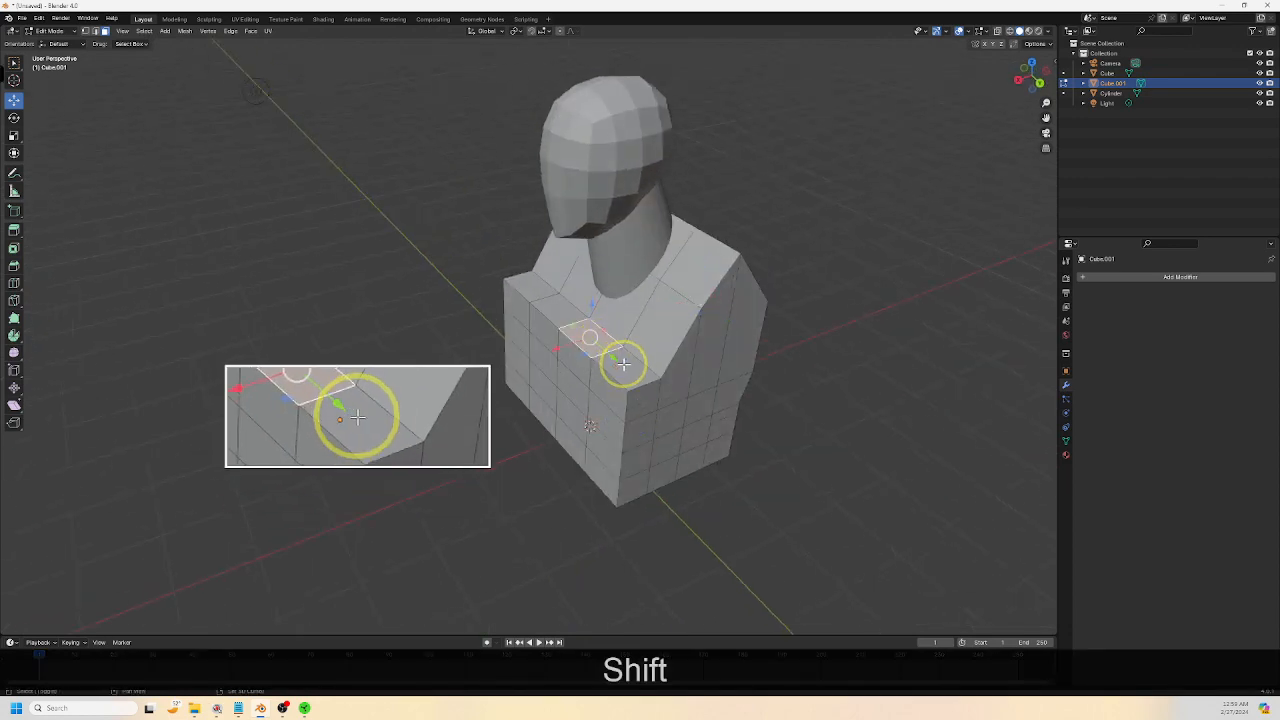
{"action": "left_click", "coordinate": [534, 295], "text": "shift"}
{"action": "left_click_drag", "start_coordinate": [575, 298], "coordinate": [577, 280]}
{"action": "middle_click_drag", "start_coordinate": [600, 299], "coordinate": [564, 312]}
{"action": "left_click_drag", "start_coordinate": [533, 309], "coordinate": [545, 309]}
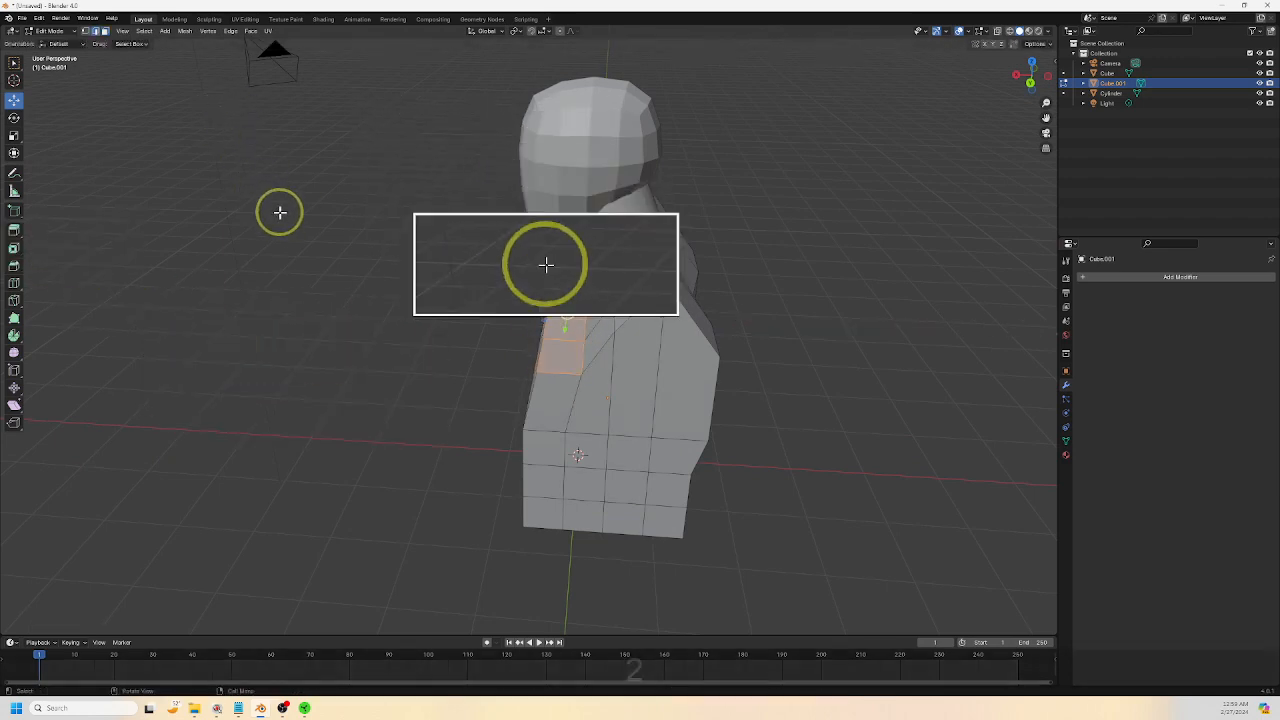
In edge selection, select the edge row behind the front top faces, below the neck, and raise it along Z
{"action": "middle_click_drag", "start_coordinate": [280, 209], "coordinate": [463, 250]}
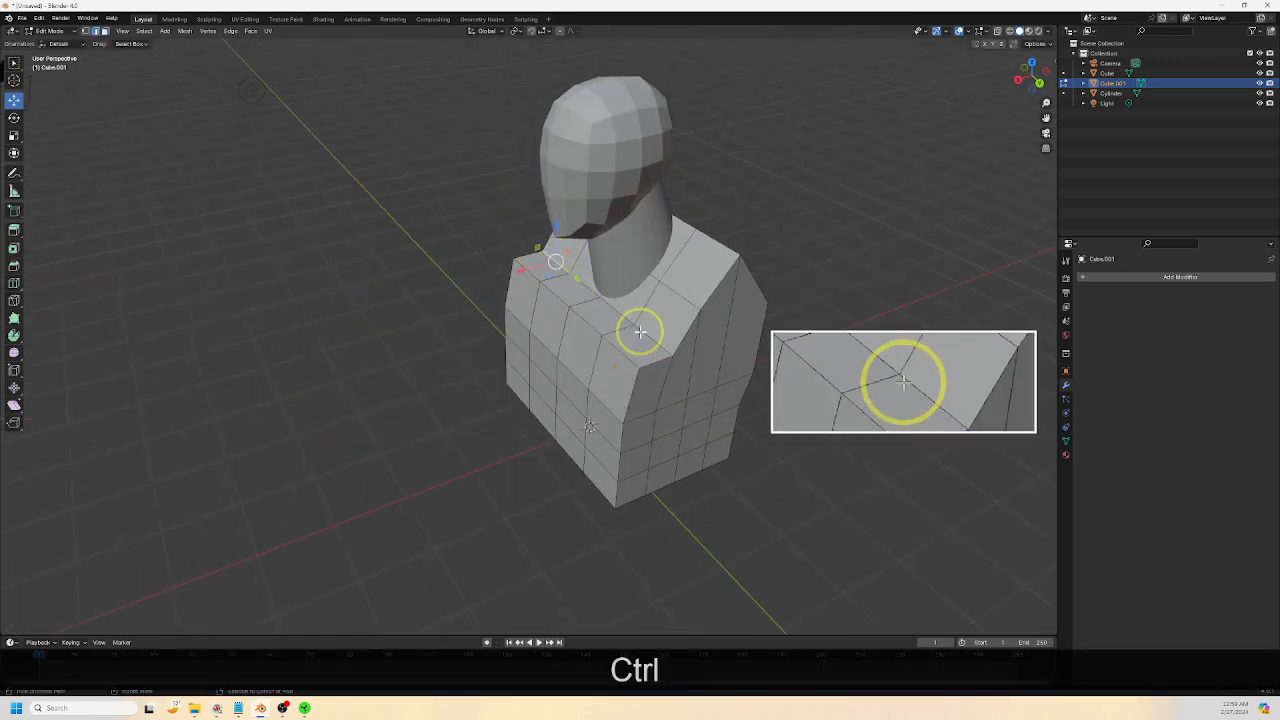
{"action": "left_click", "coordinate": [600, 265], "text": "ctrl"}
{"action": "left_click_drag", "start_coordinate": [601, 266], "coordinate": [599, 247]}
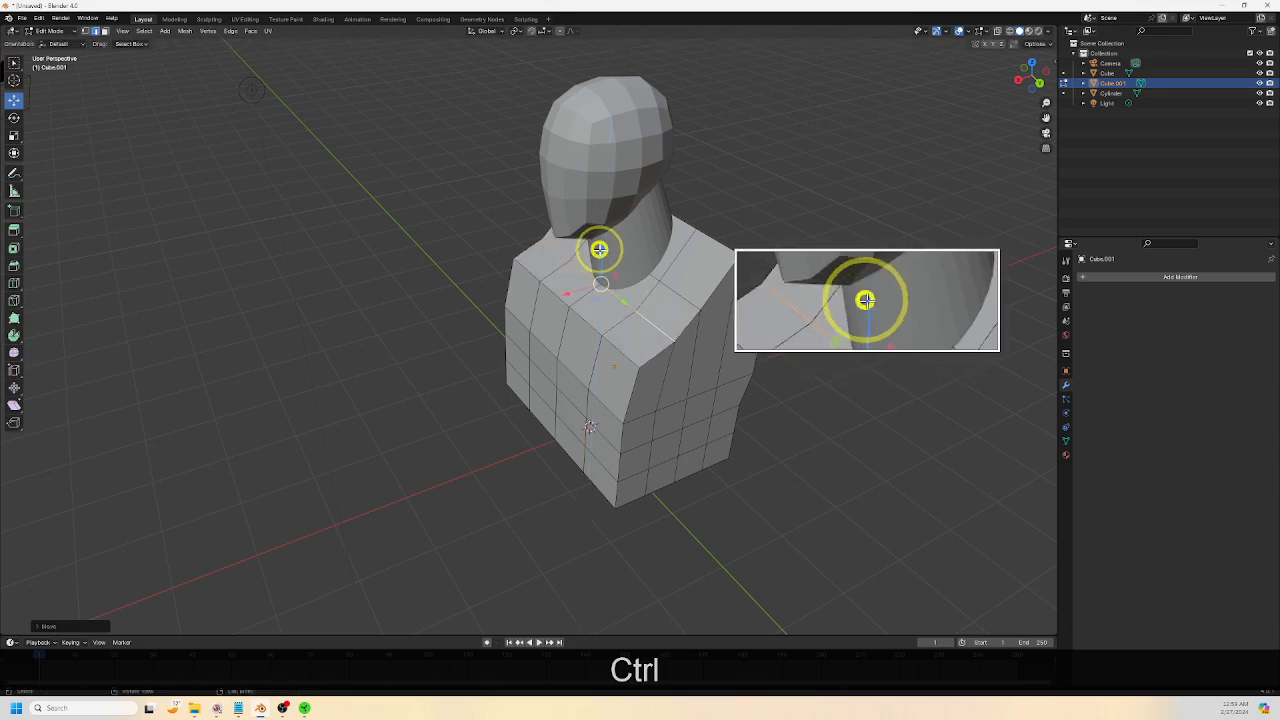
Select the upper vertical edge toward the rear on both torso sides, shorten both by scaling along Z, and move them up along Z
{"action": "middle_click_drag", "start_coordinate": [642, 368], "coordinate": [607, 318]}
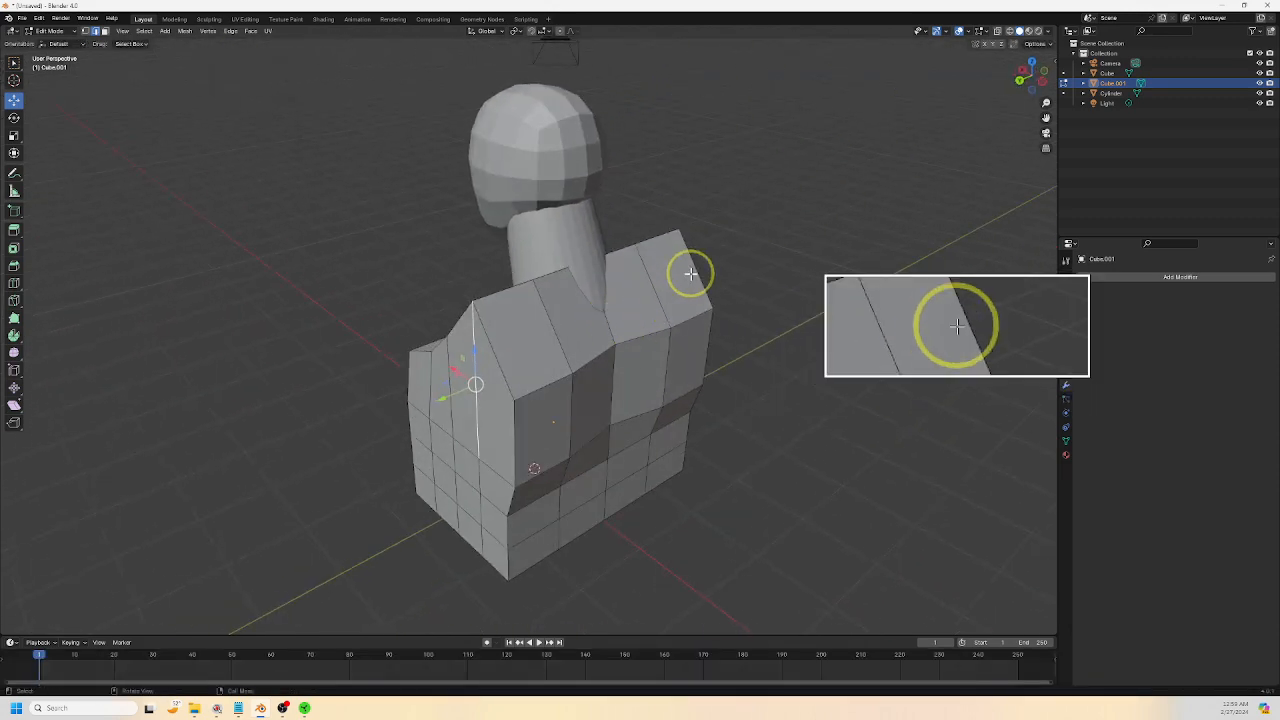
{"action": "middle_click_drag", "start_coordinate": [690, 273], "coordinate": [563, 337]}
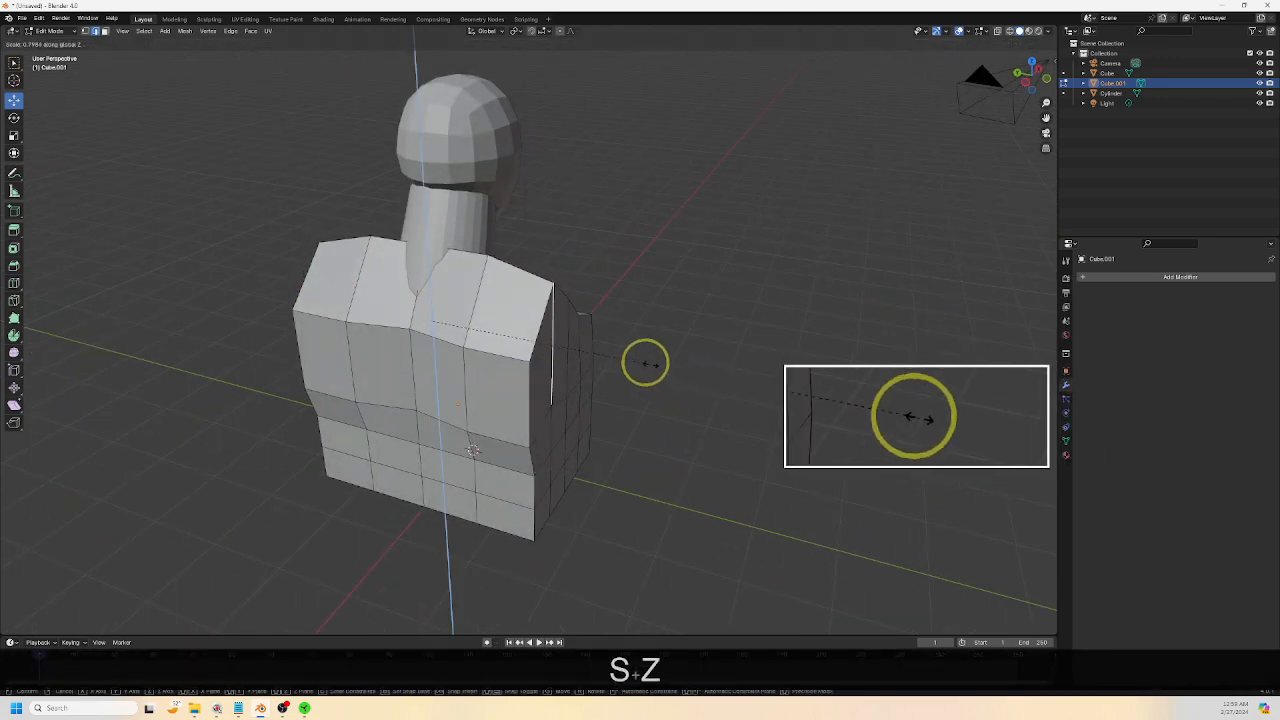
{"action": "left_click", "coordinate": [607, 346]}
{"action": "middle_click_drag", "start_coordinate": [446, 351], "coordinate": [651, 320]}
{"action": "key", "text": "g"}
{"action": "key", "text": "z"}
{"action": "left_click", "coordinate": [612, 271]}
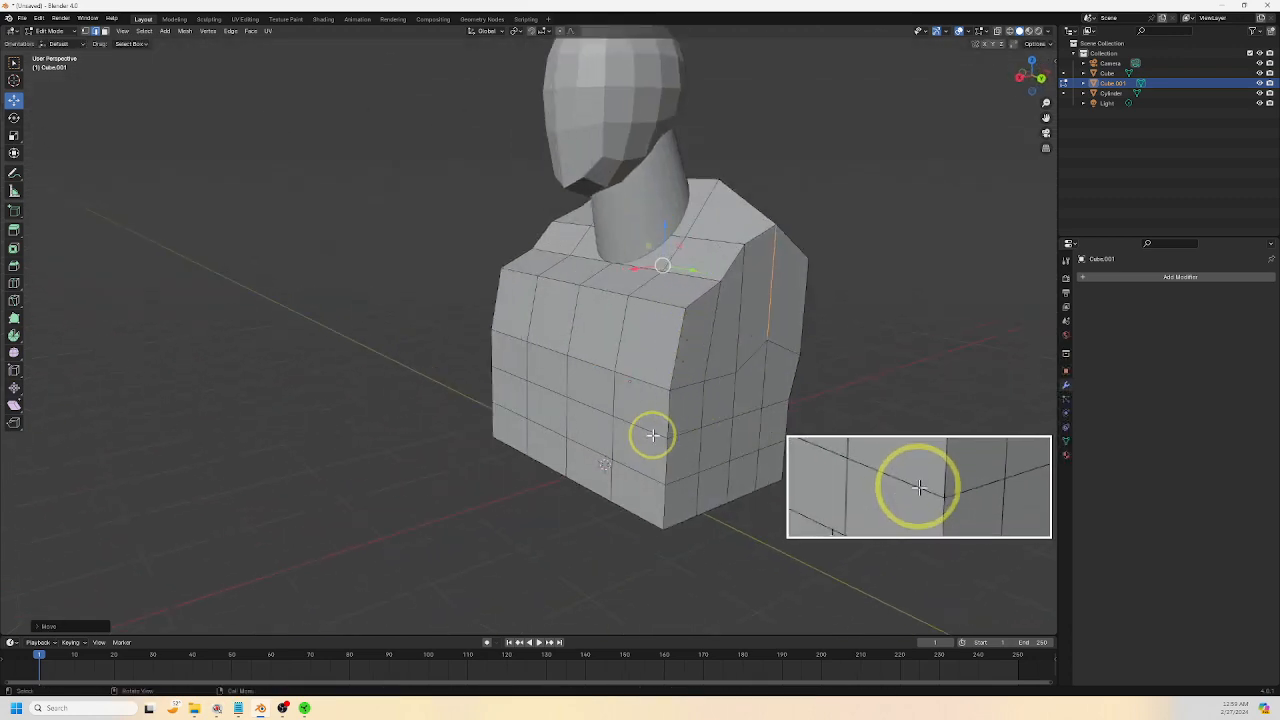
Select the row of bottom edges across the torso's front and move it backward along X
{"action": "middle_click_drag", "start_coordinate": [653, 435], "coordinate": [580, 431], "text": "shift"}
{"action": "left_click", "coordinate": [453, 418]}
{"action": "left_click", "coordinate": [510, 485], "text": "shift"}
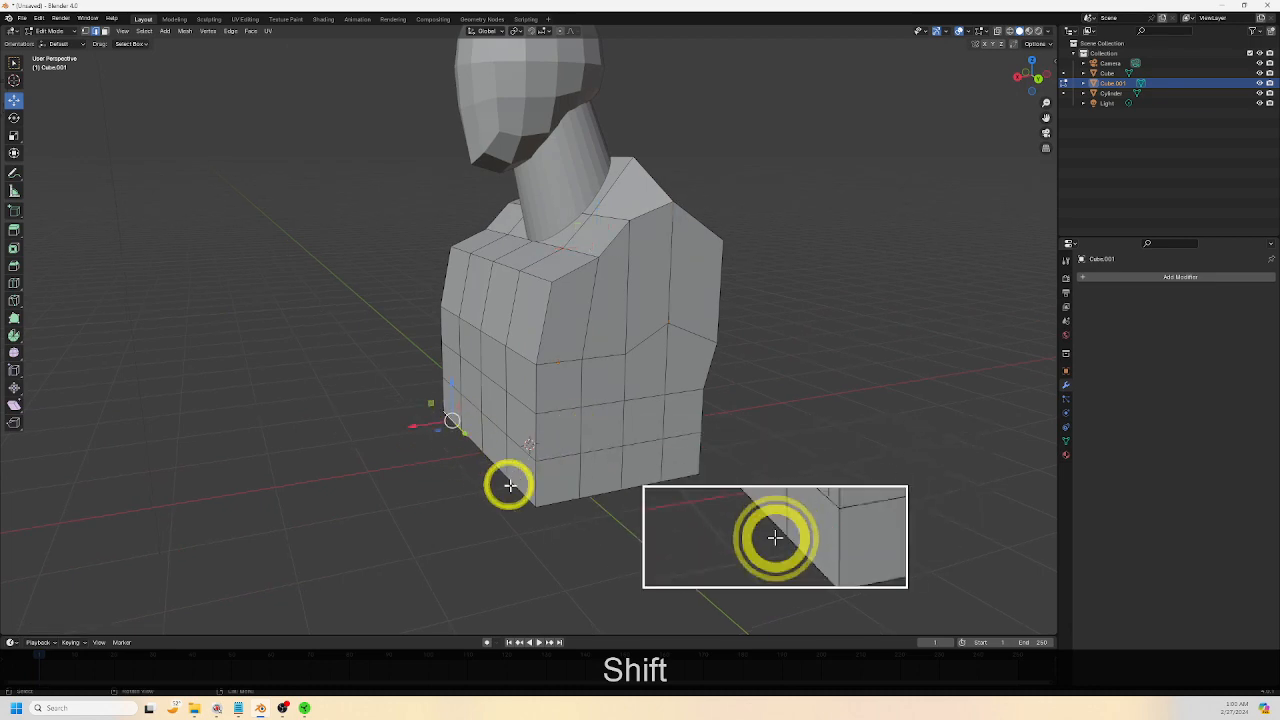
{"action": "left_click", "coordinate": [527, 485], "text": "ctrl"}
{"action": "left_click_drag", "start_coordinate": [437, 460], "coordinate": [466, 452]}
Add the front edge row above the bottom one to the selection and scale both rows inward along Y to narrow the waist
{"action": "middle_click_drag", "start_coordinate": [474, 423], "coordinate": [432, 423]}
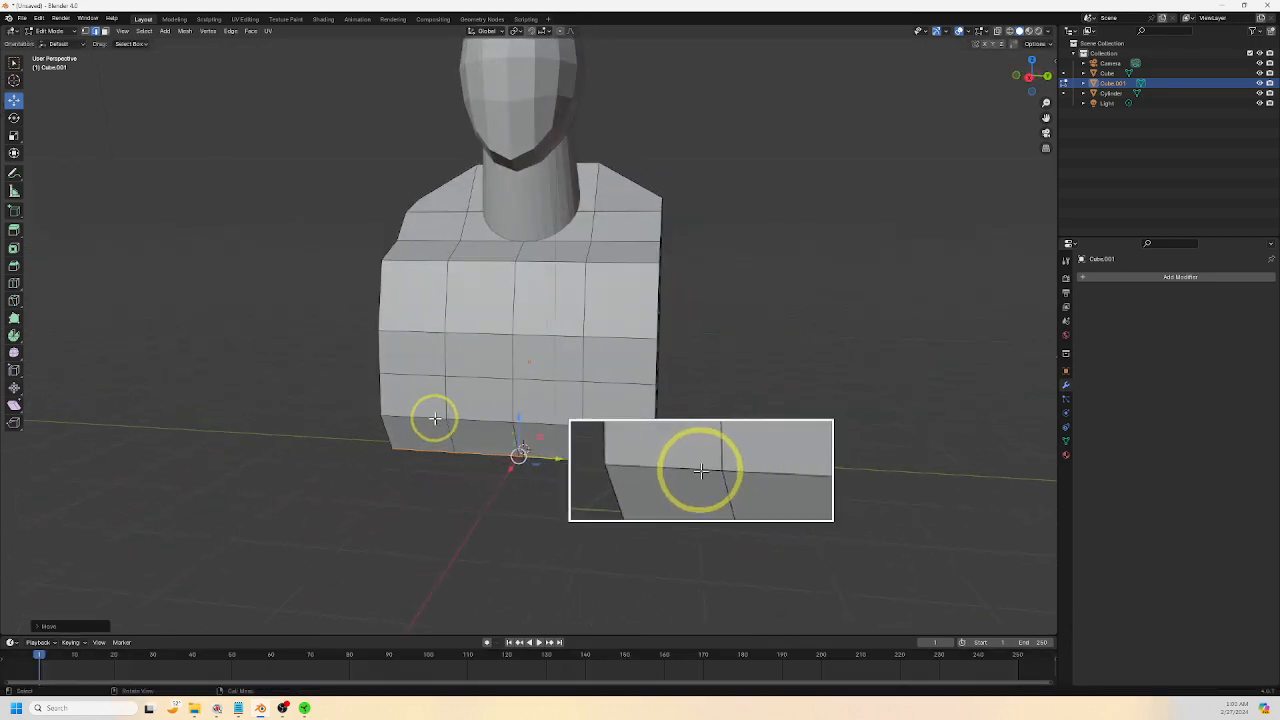
{"action": "left_click", "coordinate": [590, 423], "text": "ctrl+shift"}
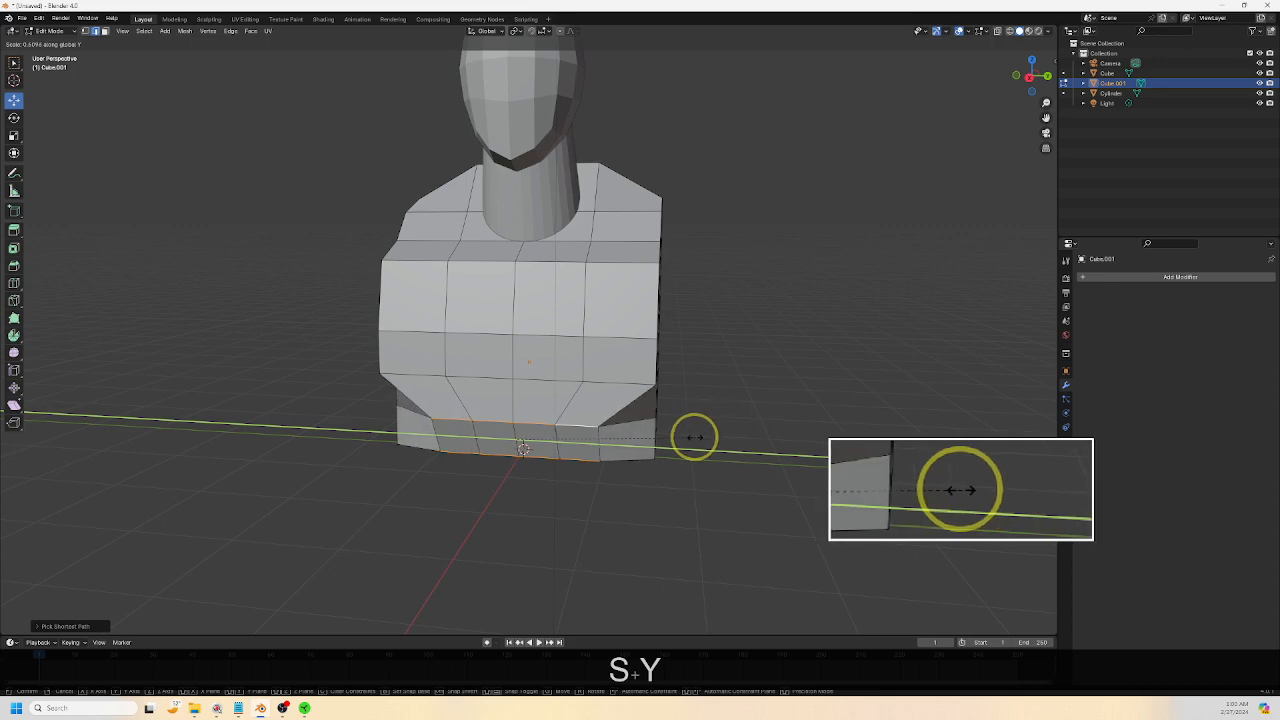
{"action": "middle_click_drag", "start_coordinate": [698, 438], "coordinate": [499, 490]}
Scale the row of bottom edges across the torso's back inward along Y, and do the same with the edge row above it
{"action": "left_click", "coordinate": [479, 486]}
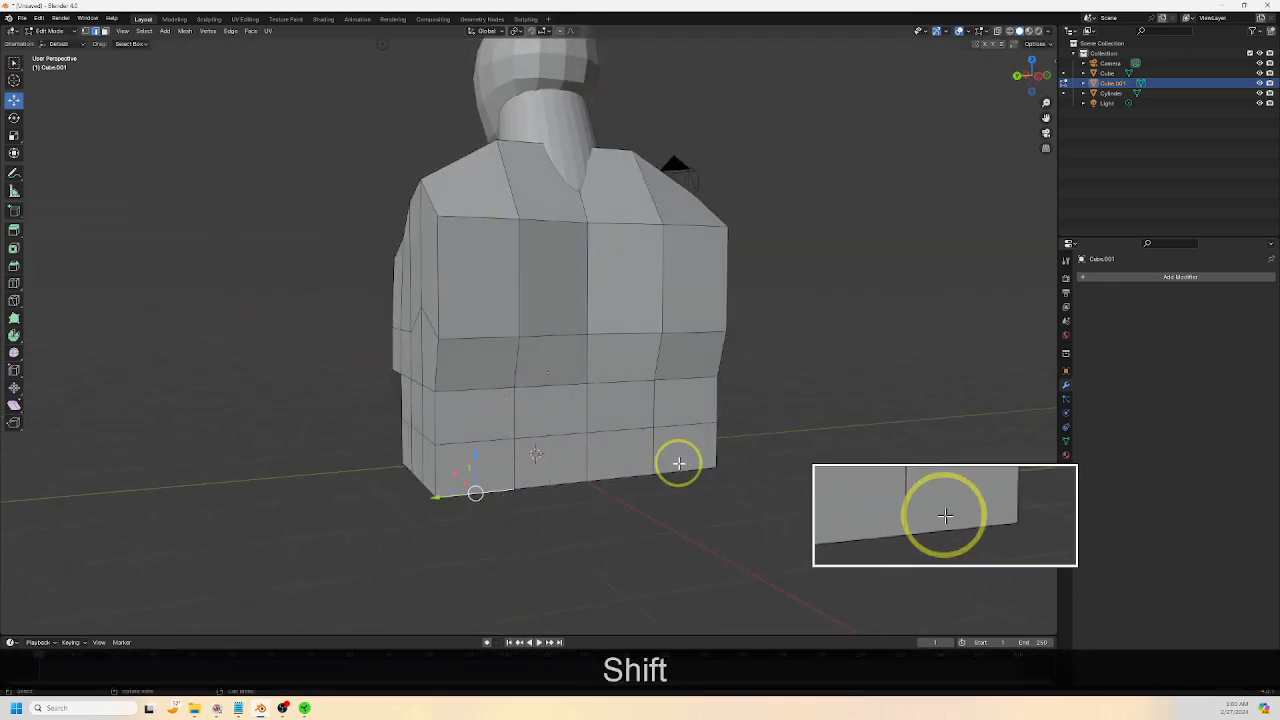
{"action": "left_click", "coordinate": [682, 464], "text": "ctrl+shift"}
{"action": "middle_click_drag", "start_coordinate": [774, 510], "coordinate": [764, 523]}
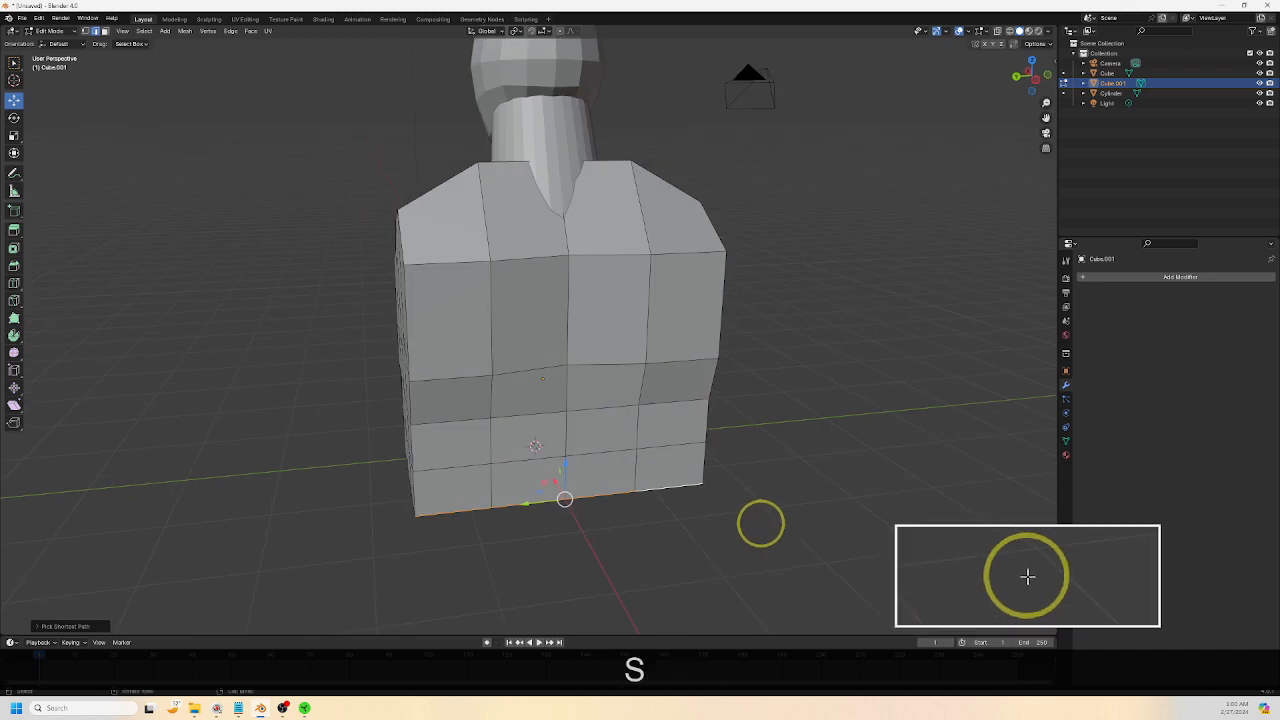
{"action": "left_click", "coordinate": [685, 523]}
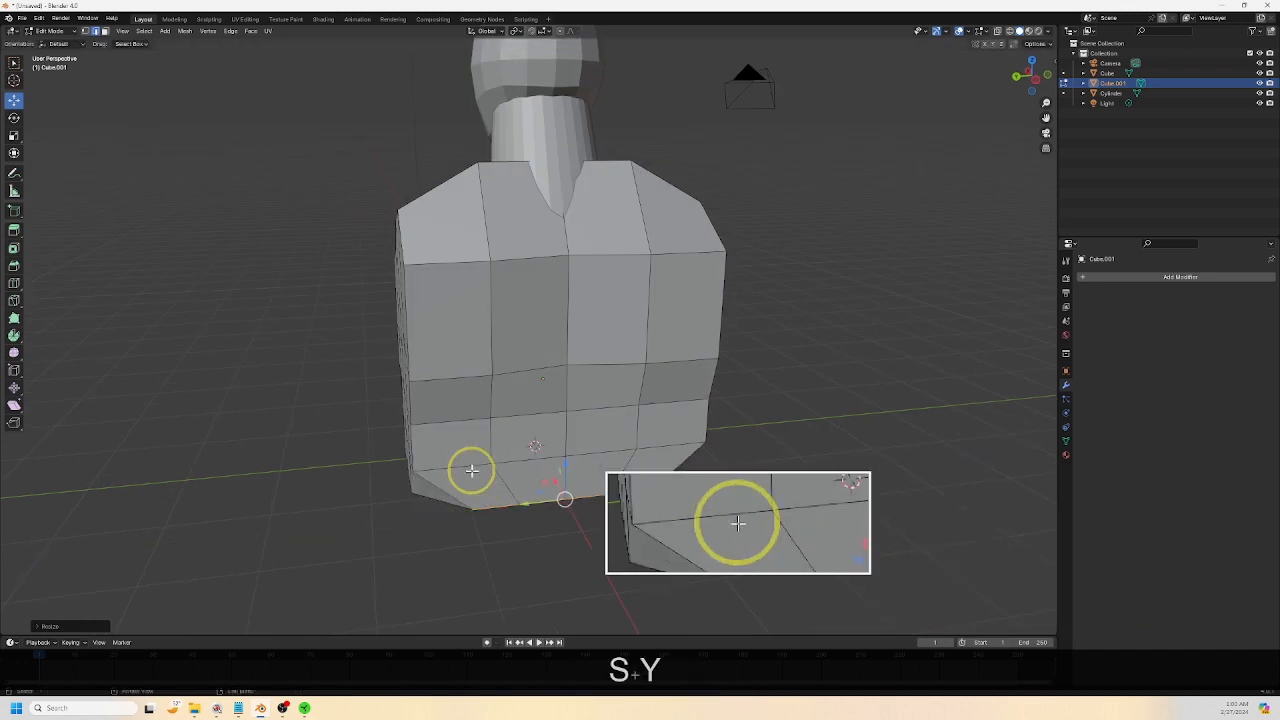
{"action": "left_click", "coordinate": [471, 471]}
{"action": "left_click", "coordinate": [640, 450], "text": "ctrl"}
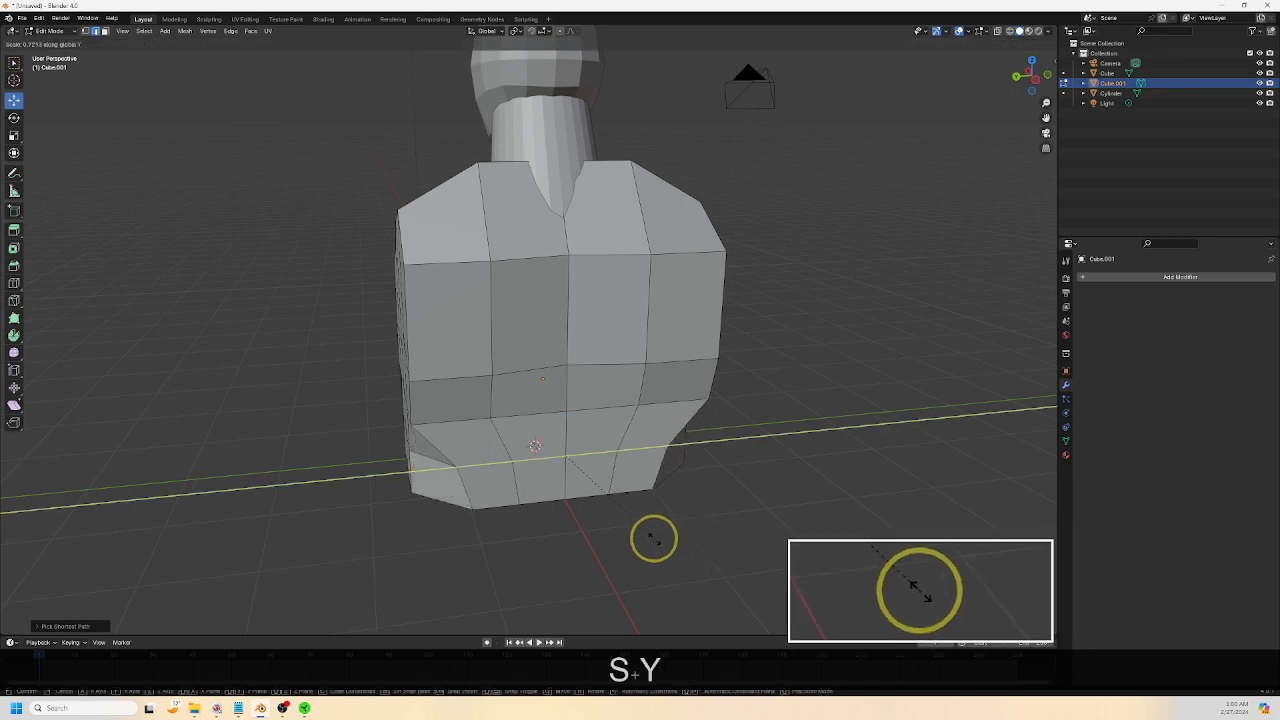
Select the bottom edges on both sides of the torso and scale them inward along Y
{"action": "middle_click_drag", "start_coordinate": [618, 542], "coordinate": [485, 497]}
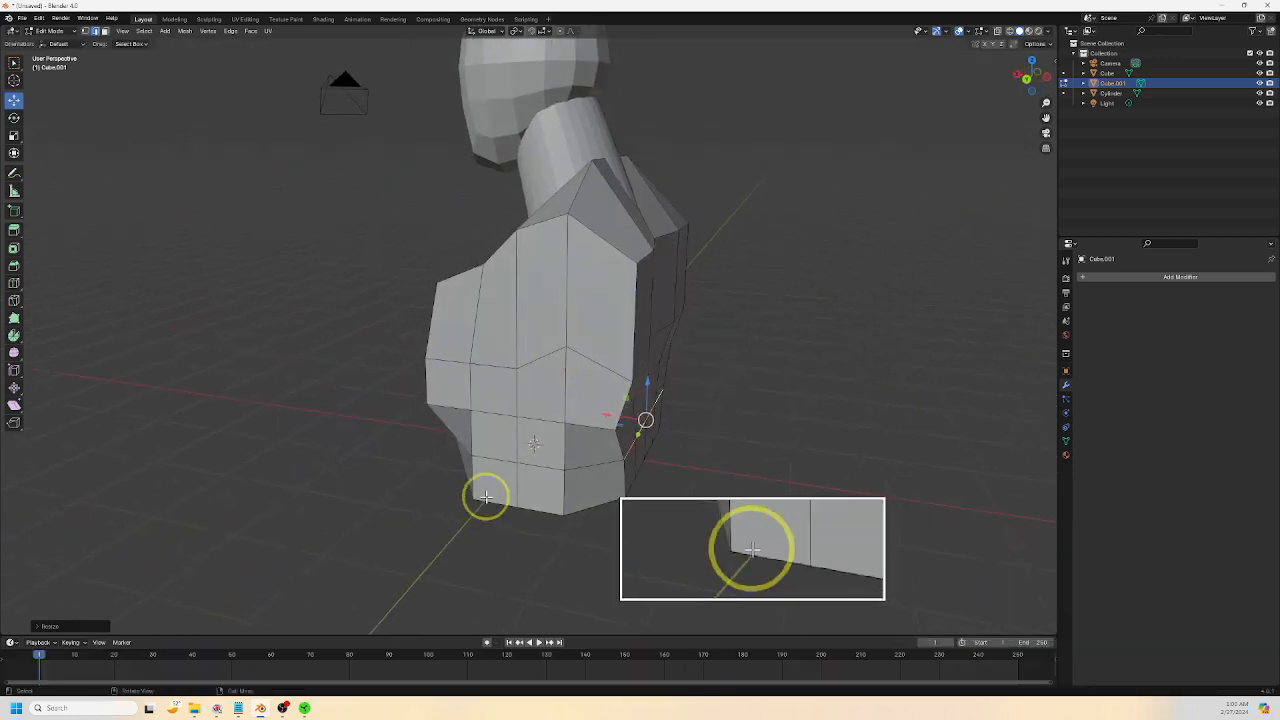
{"action": "left_click", "coordinate": [538, 512], "text": "shift"}
{"action": "middle_click_drag", "start_coordinate": [688, 548], "coordinate": [536, 537]}
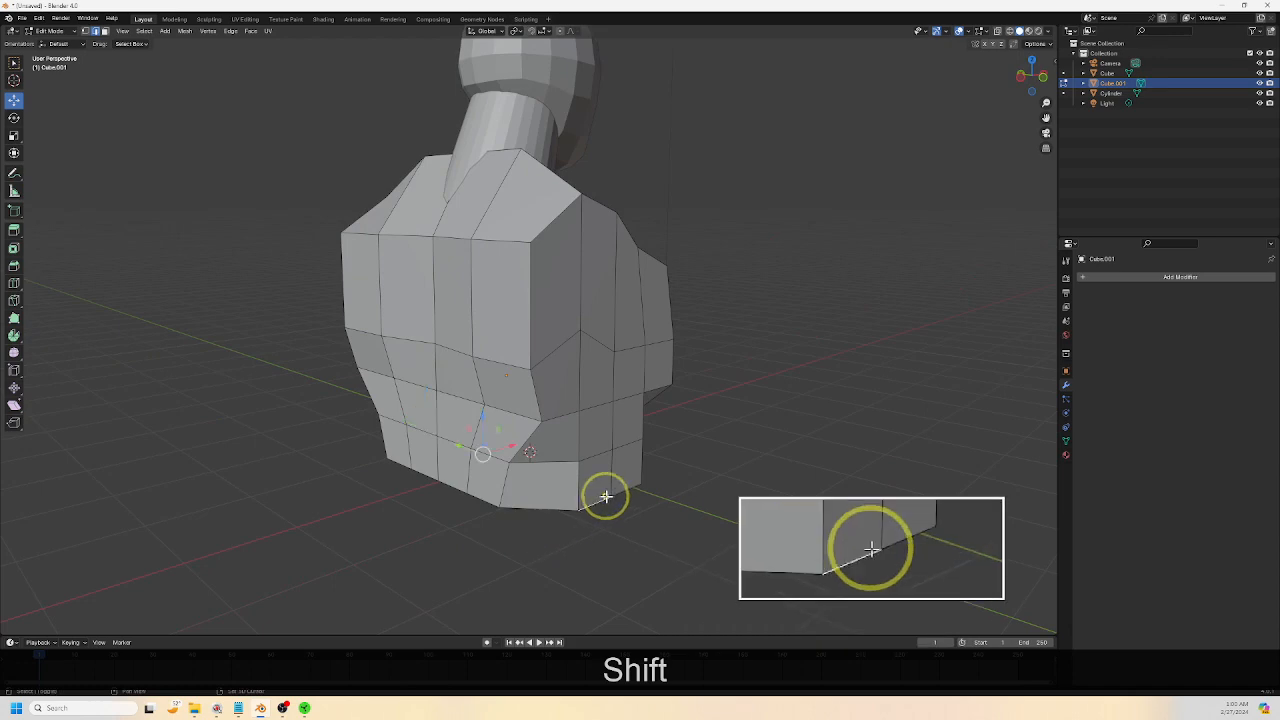
{"action": "middle_click_drag", "start_coordinate": [716, 526], "coordinate": [714, 530]}
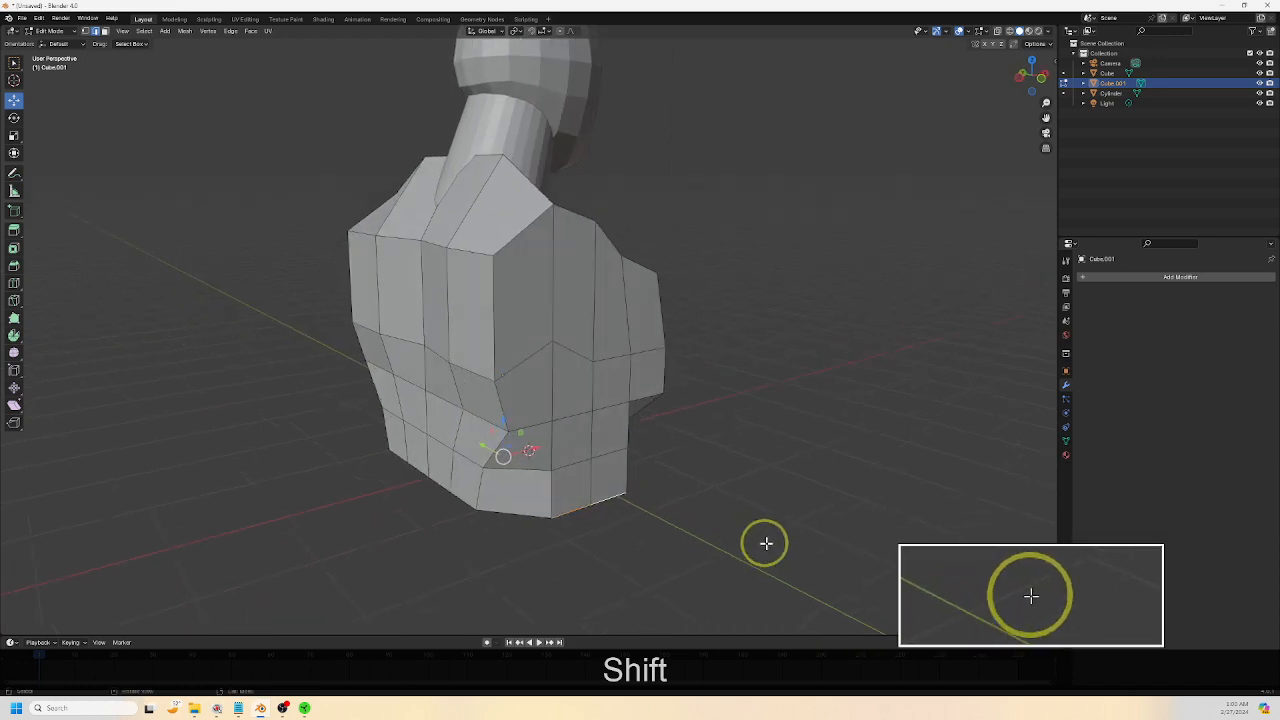
{"action": "key", "text": "s"}
{"action": "key", "text": "y"}
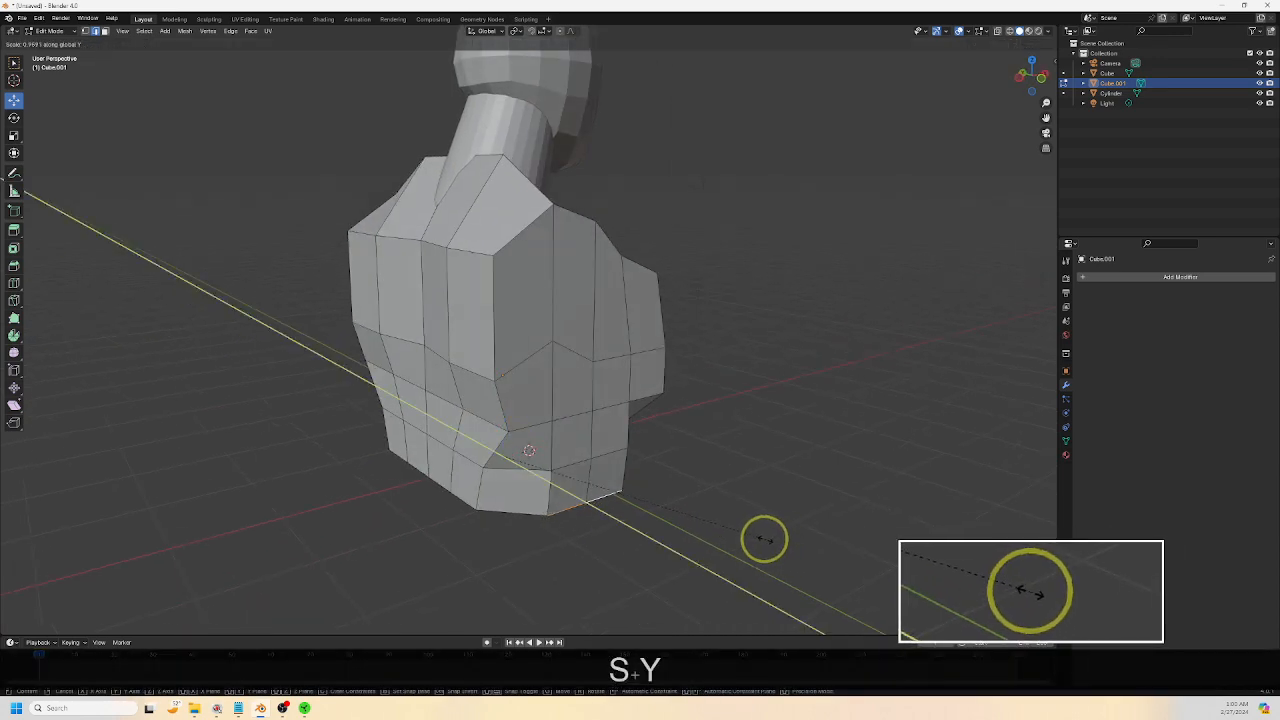
{"action": "left_click", "coordinate": [523, 443]}
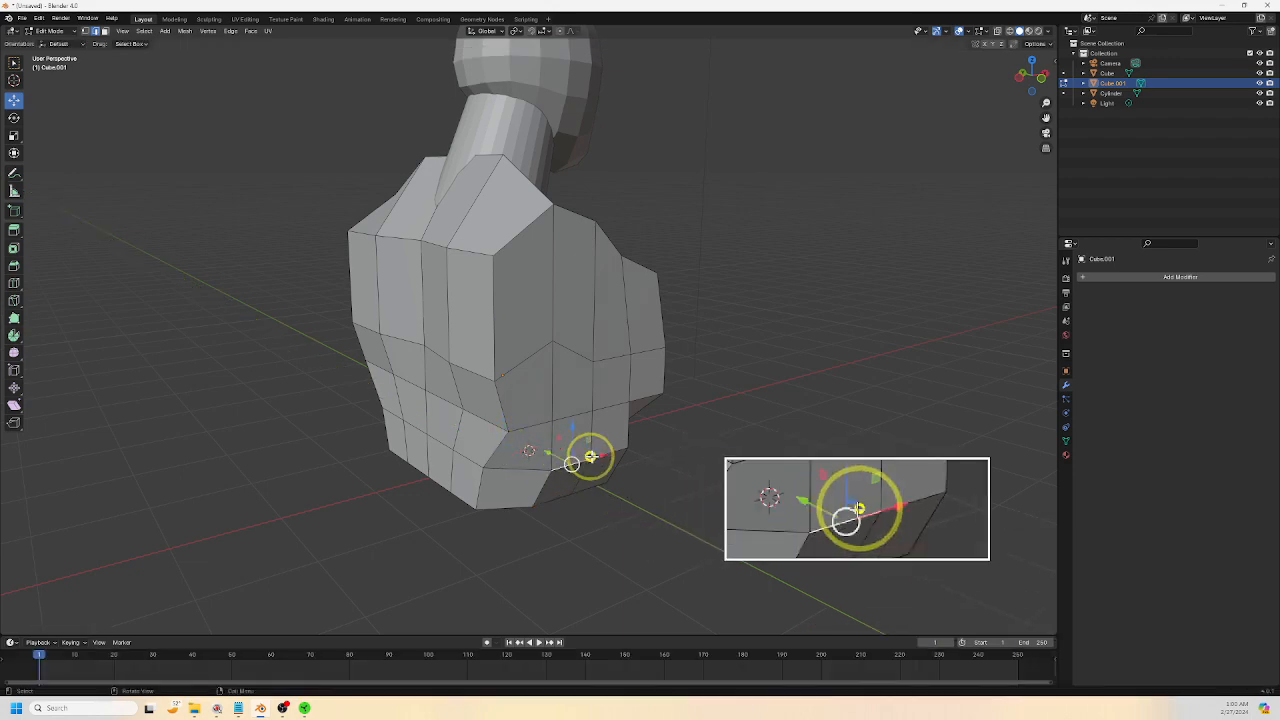
Select the side edges one row above the bottom on both sides of the torso and scale them inward along Y
{"action": "left_click", "coordinate": [606, 454], "text": "shift"}
{"action": "middle_click_drag", "start_coordinate": [584, 528], "coordinate": [727, 530]}
{"action": "left_click", "coordinate": [512, 459], "text": "shift"}
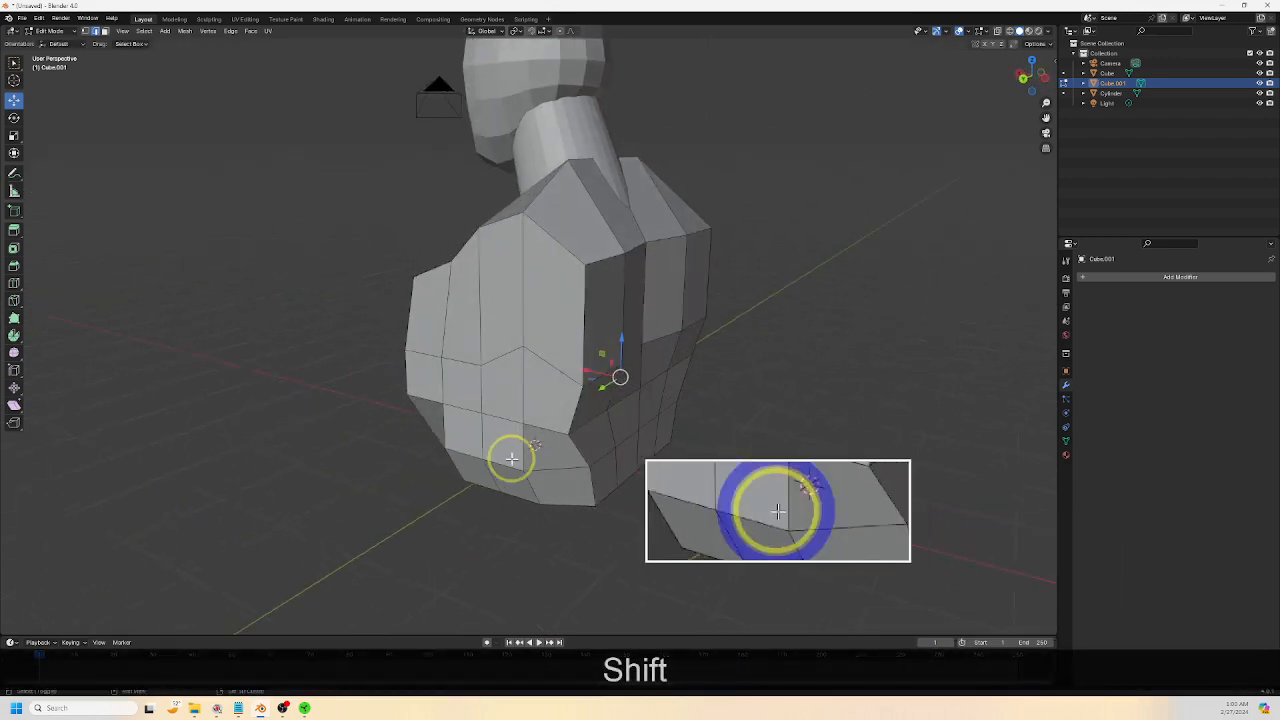
{"action": "middle_click_drag", "start_coordinate": [616, 525], "coordinate": [650, 514]}
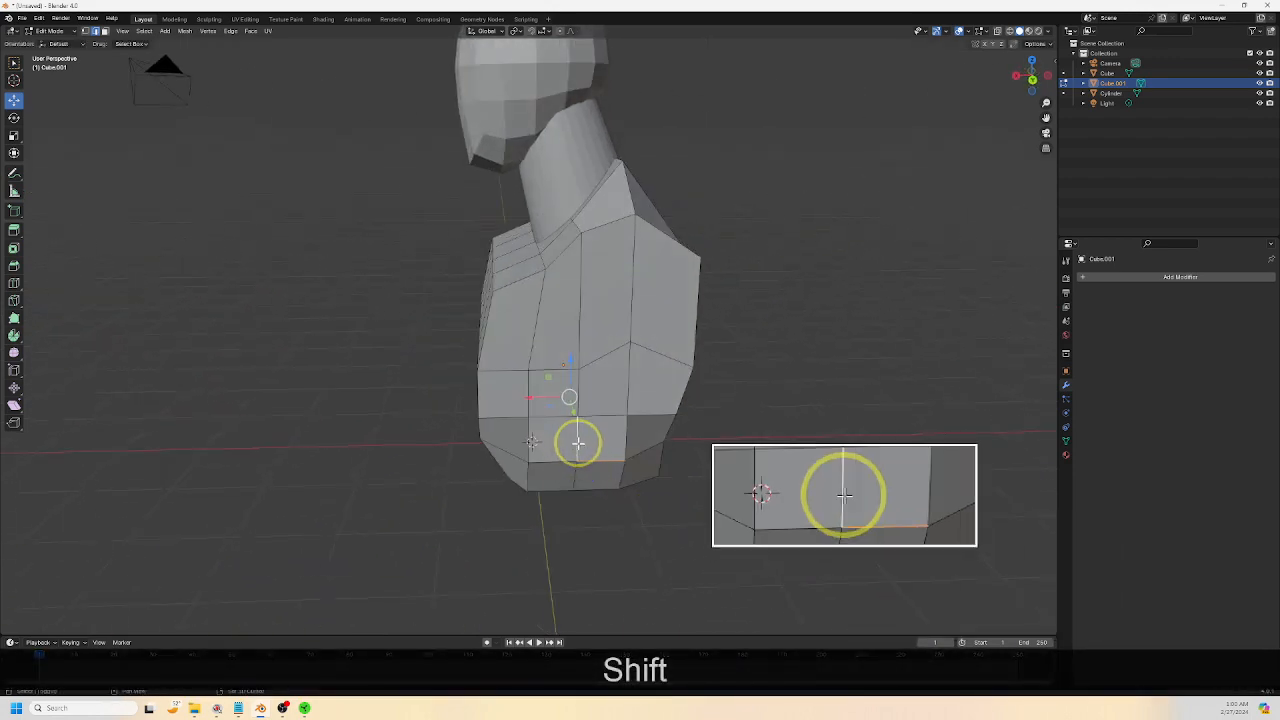
{"action": "middle_click_drag", "start_coordinate": [577, 473], "coordinate": [745, 517]}
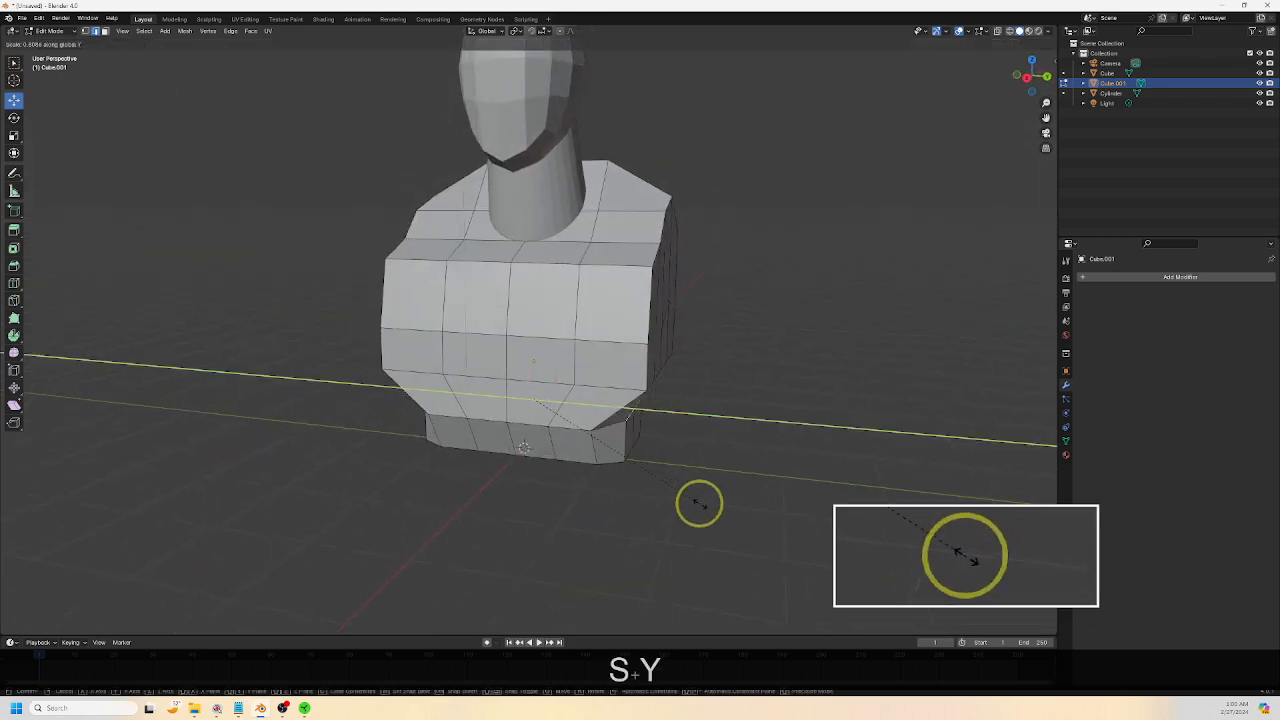
{"action": "left_click", "coordinate": [701, 503]}
{"action": "middle_click_drag", "start_coordinate": [701, 503], "coordinate": [648, 488]}
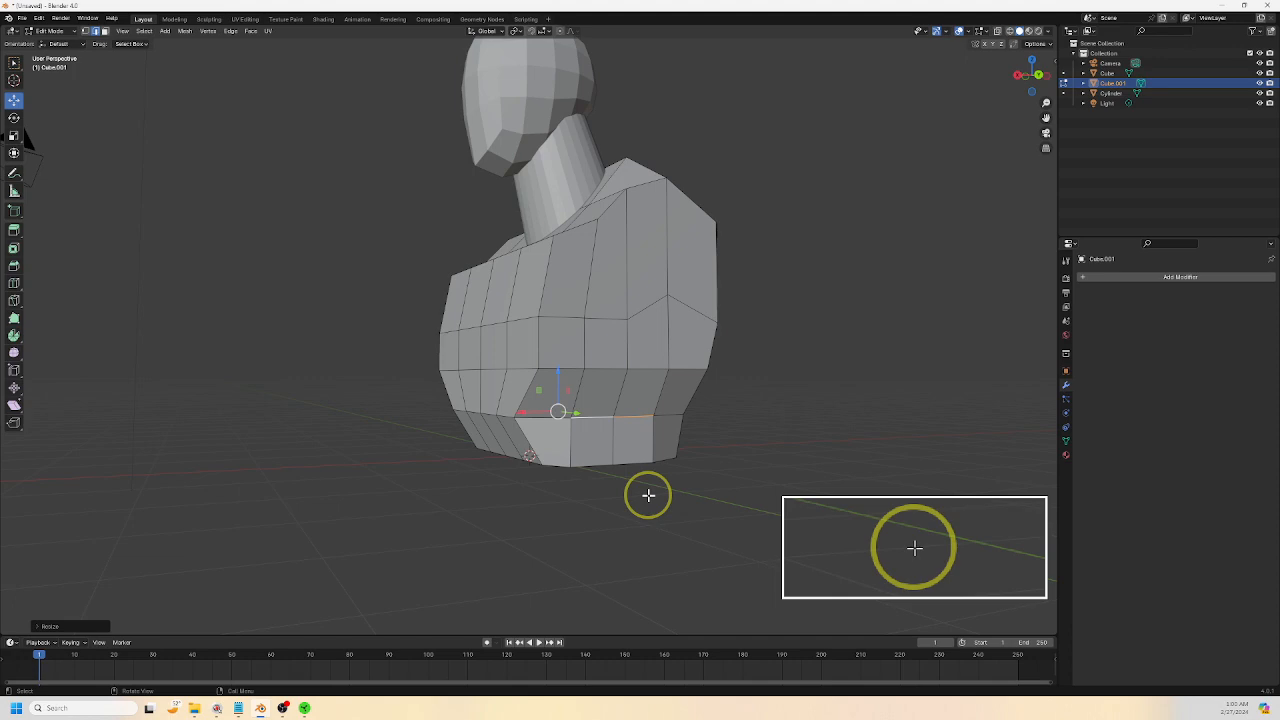
Select the complete loop of bottom edges around the torso's front, back and both sides
{"action": "middle_click_drag", "start_coordinate": [622, 497], "coordinate": [471, 476]}
{"action": "left_click", "coordinate": [563, 470], "text": "alt"}
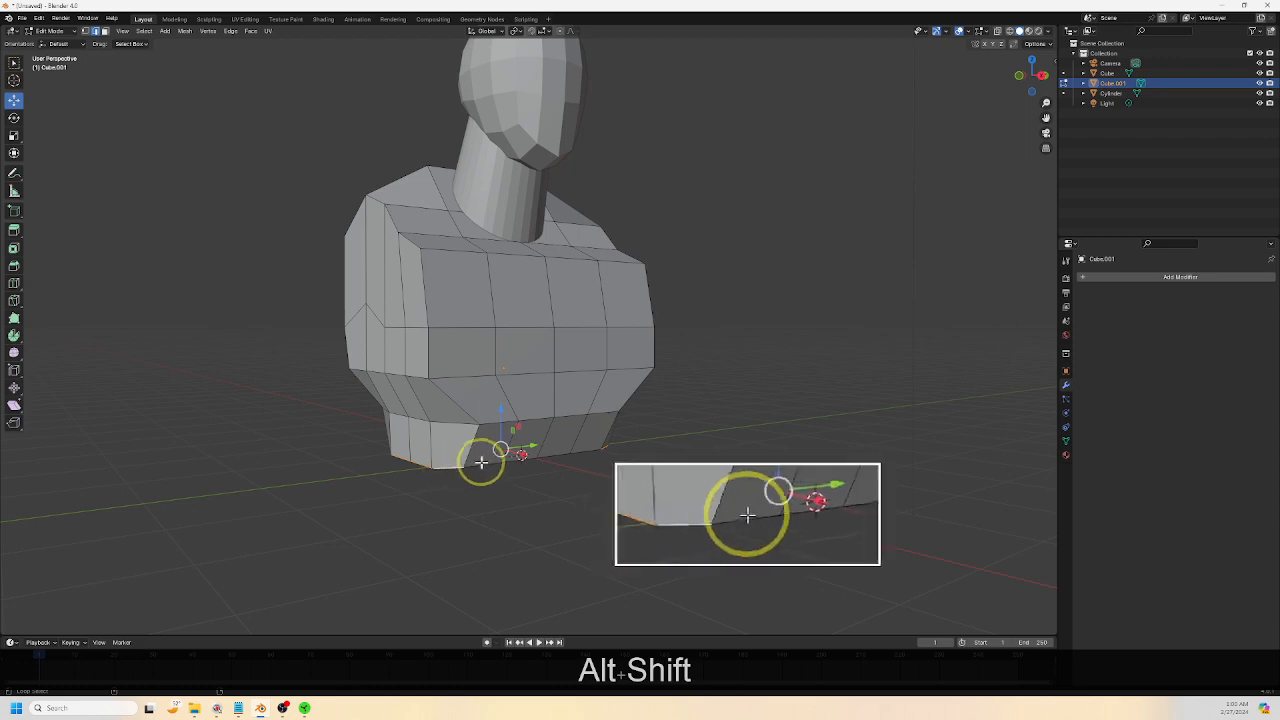
{"action": "middle_click_drag", "start_coordinate": [577, 500], "coordinate": [557, 465]}
{"action": "middle_click_drag", "start_coordinate": [685, 500], "coordinate": [648, 498]}
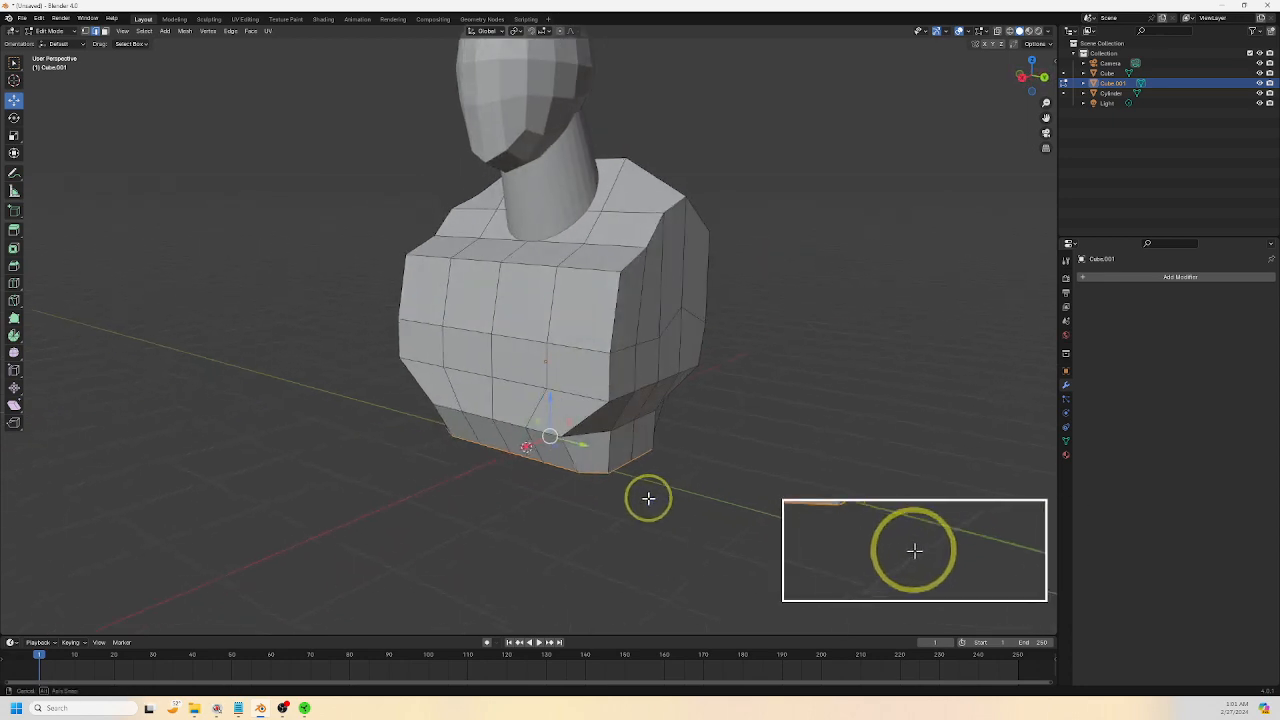
{"action": "middle_click_drag", "start_coordinate": [671, 504], "coordinate": [619, 516], "text": "shift"}
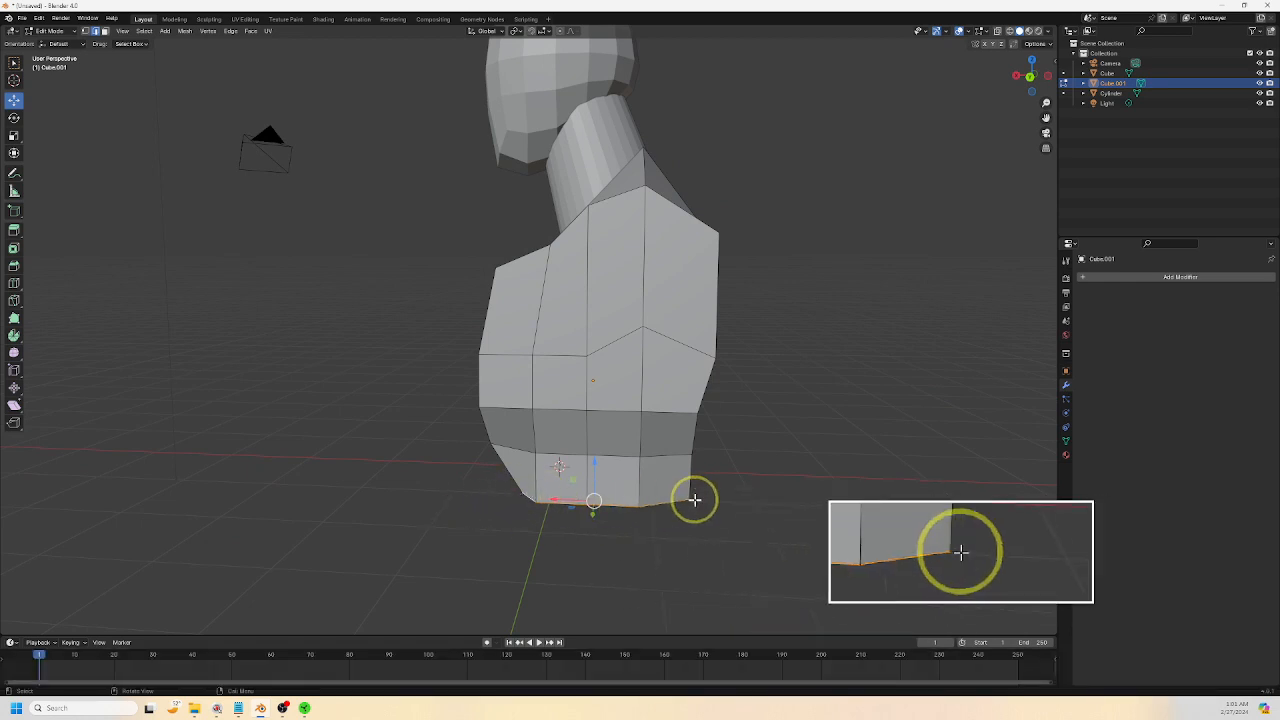
{"action": "mouse_move", "coordinate": [694, 500]}
{"action": "middle_mouse_down"}
{"action": "mouse_move", "coordinate": [654, 523]}
{"action": "mouse_move", "coordinate": [691, 517]}
{"action": "middle_mouse_up"}
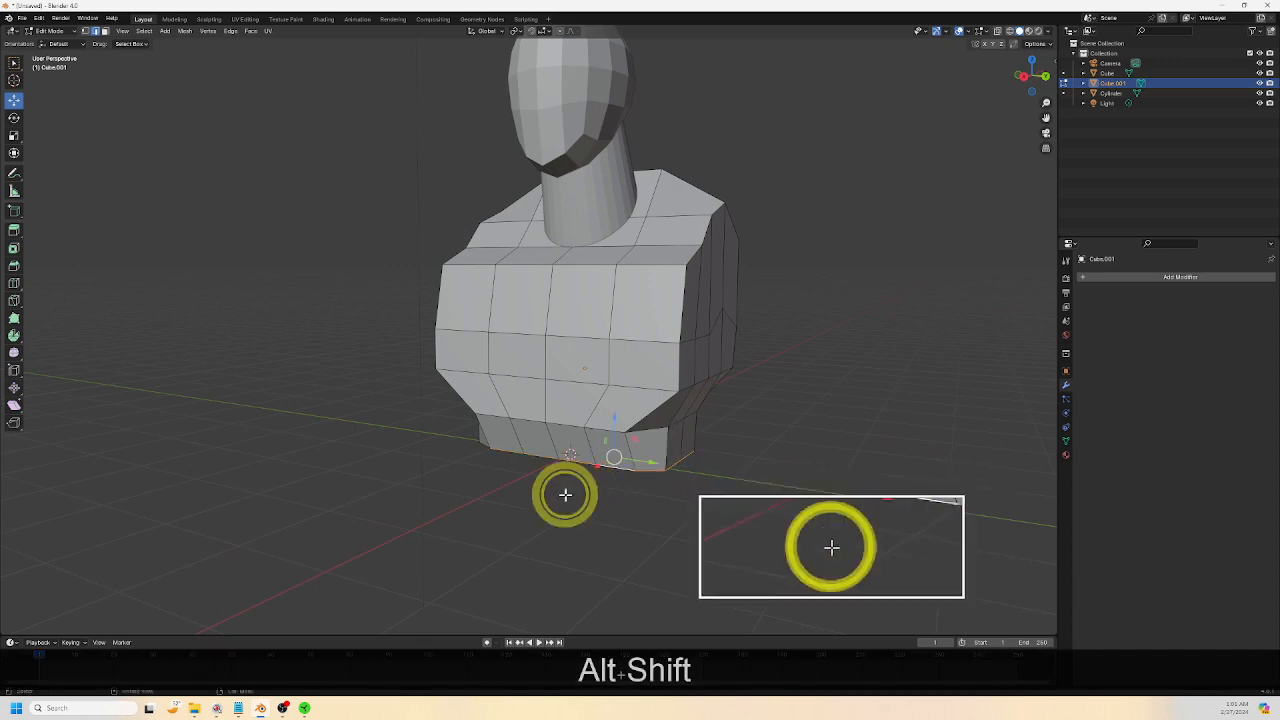
{"action": "middle_click_drag", "start_coordinate": [565, 494], "coordinate": [700, 495]}
{"action": "left_click", "coordinate": [465, 478], "text": "alt+shift"}
{"action": "mouse_move", "coordinate": [465, 478]}
{"action": "middle_mouse_down"}
{"action": "mouse_move", "coordinate": [503, 503]}
{"action": "mouse_move", "coordinate": [468, 493]}
{"action": "middle_mouse_up"}
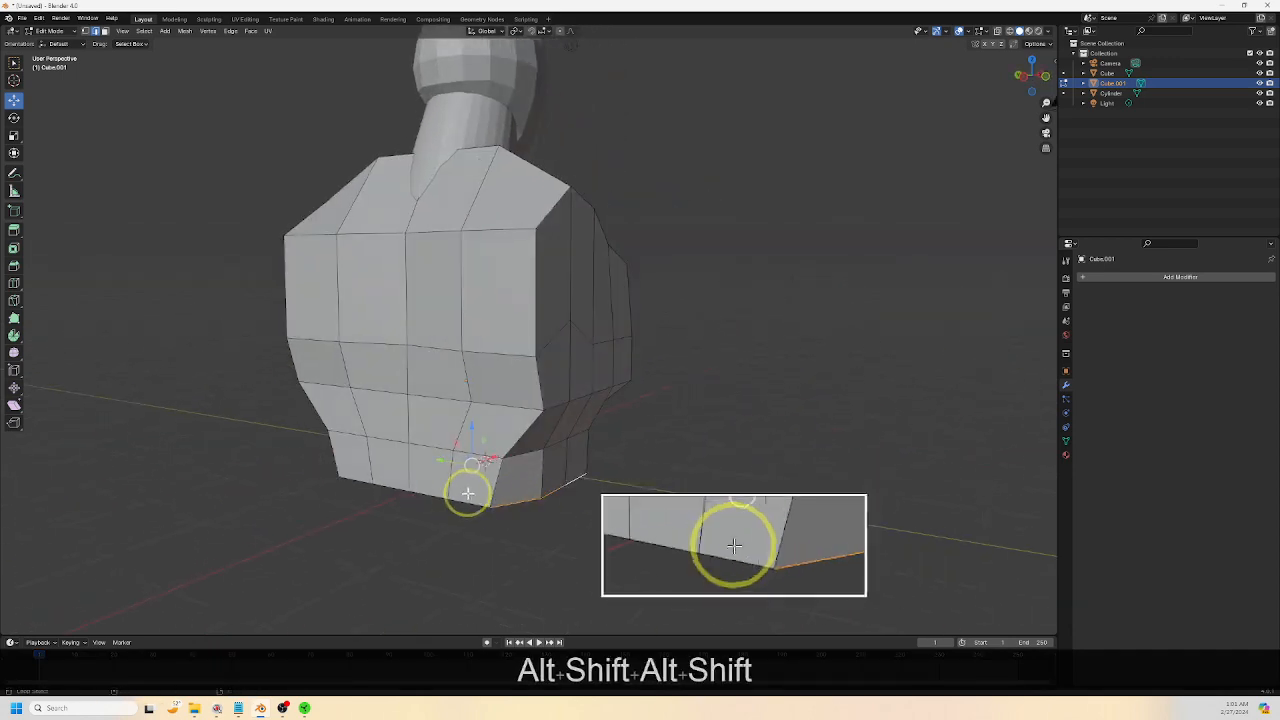
{"action": "middle_click_drag", "start_coordinate": [709, 503], "coordinate": [500, 506]}
{"action": "scroll", "coordinate": [744, 537], "scroll_direction": "up", "scroll_amount": 2}
{"action": "middle_click_drag", "start_coordinate": [744, 537], "coordinate": [388, 488]}
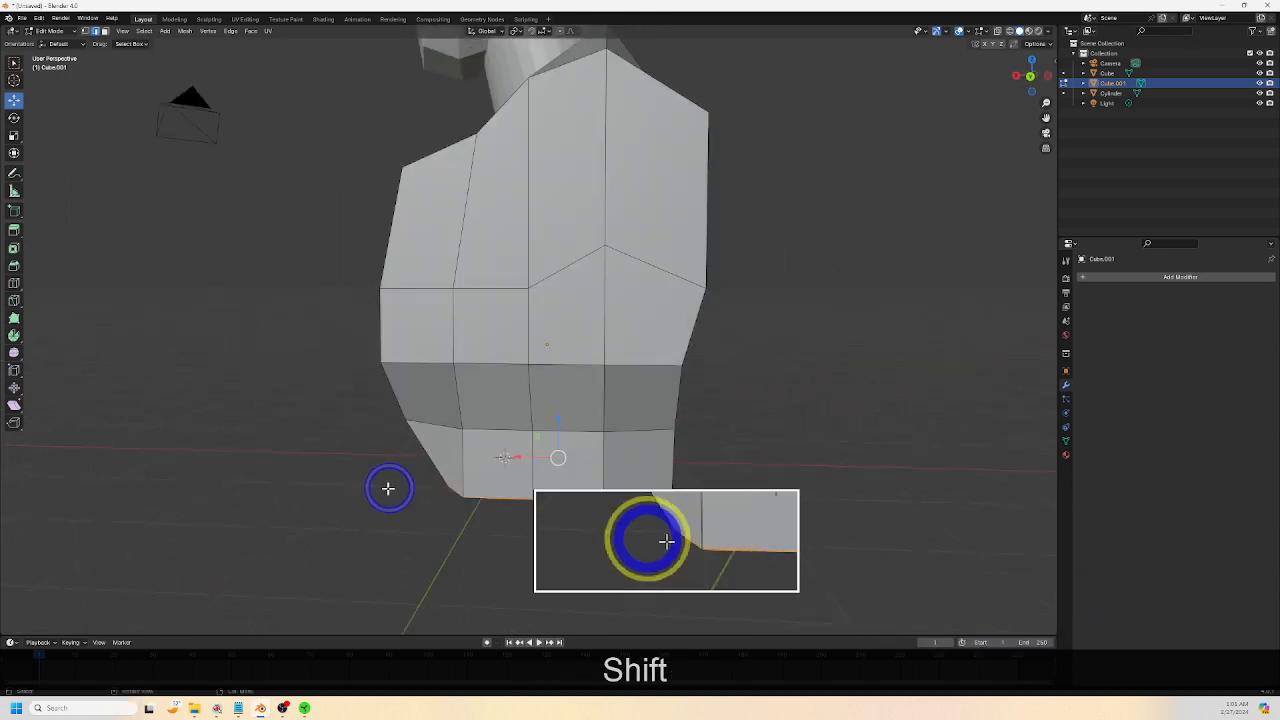
{"action": "middle_click_drag", "start_coordinate": [776, 528], "coordinate": [695, 535]}
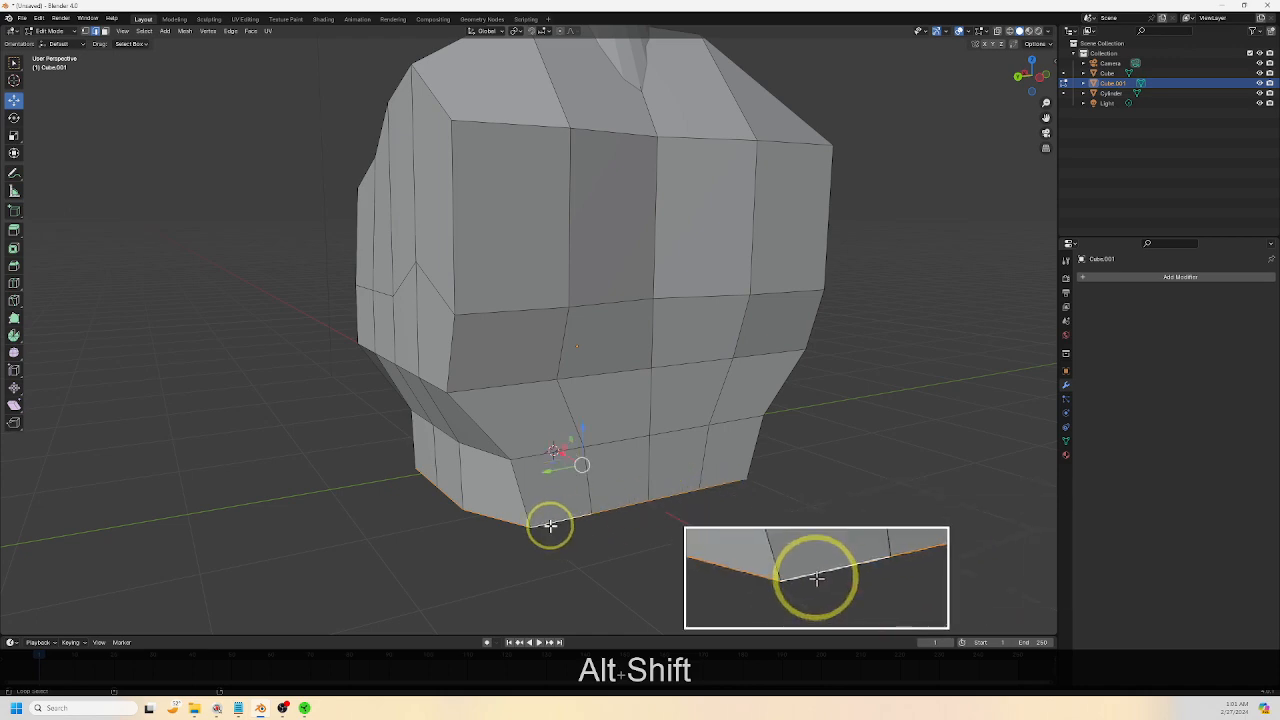
{"action": "middle_click_drag", "start_coordinate": [550, 526], "coordinate": [800, 537]}
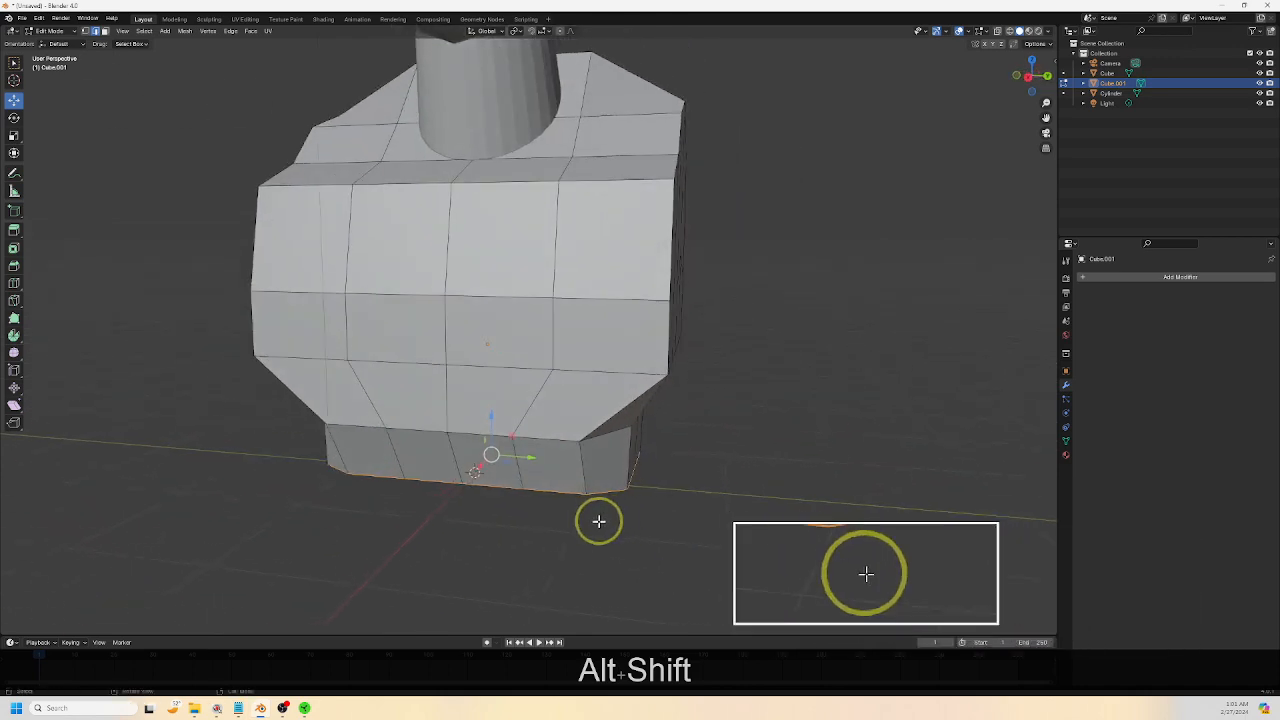
{"action": "middle_click_drag", "start_coordinate": [598, 521], "coordinate": [692, 534]}
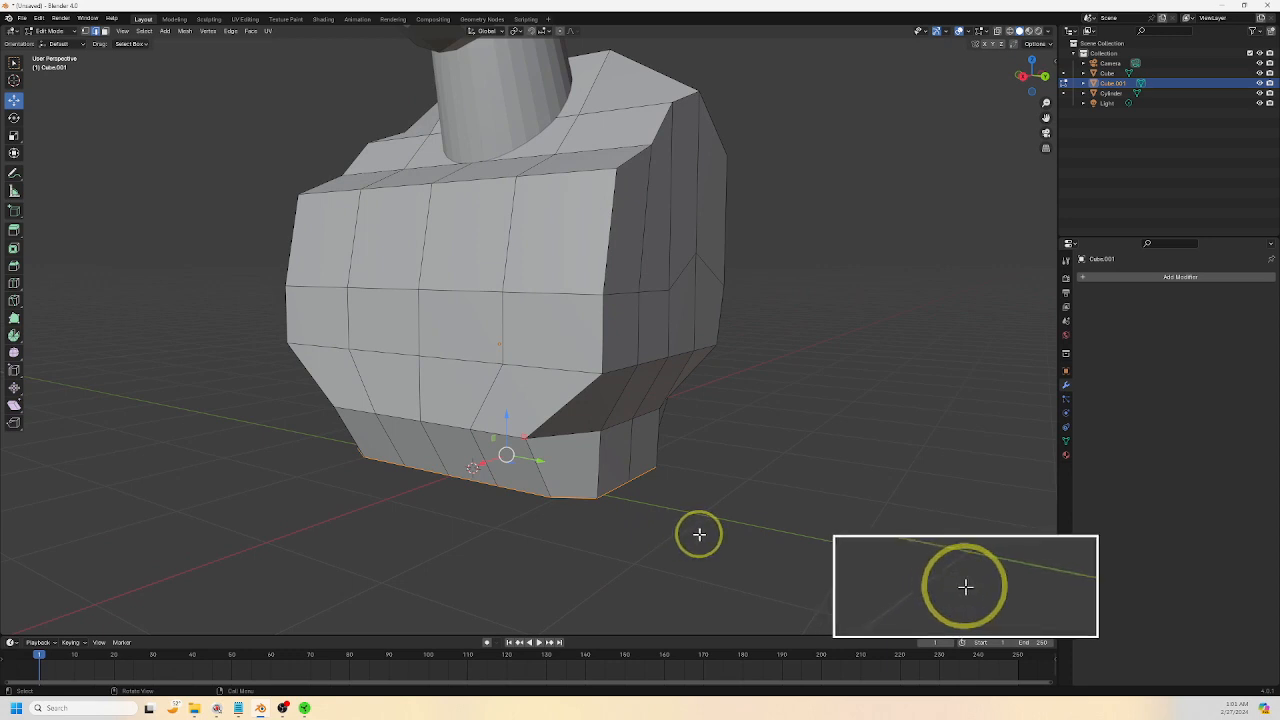
Apply an edge crease of 1.000 to the torso's bottom edge loop
{"action": "left_click", "coordinate": [231, 31]}
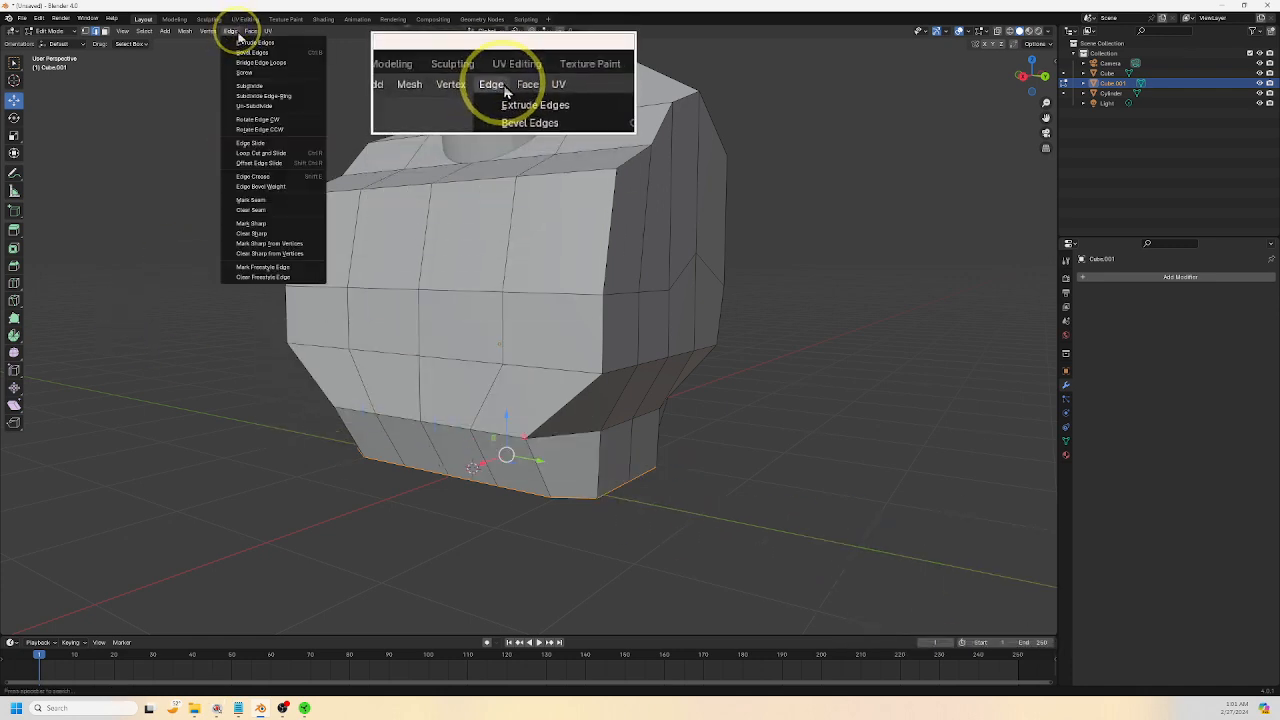
{"action": "left_click", "coordinate": [295, 229]}
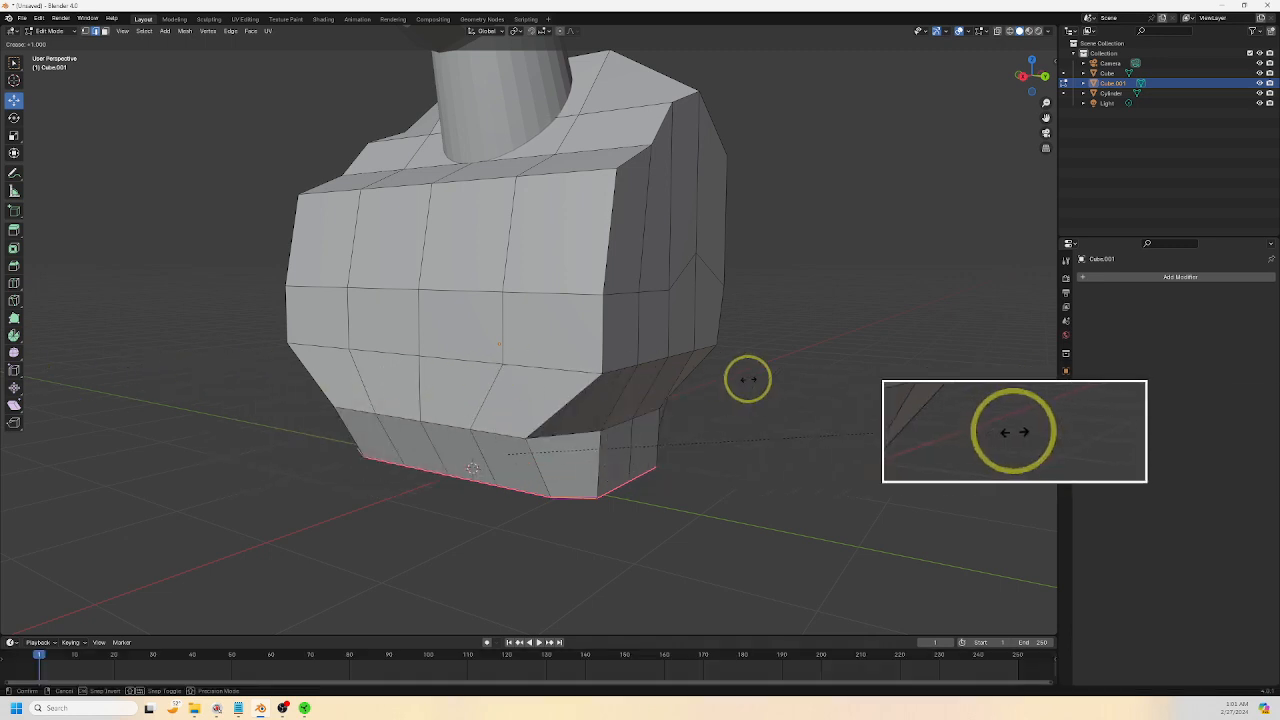
{"action": "left_click", "coordinate": [666, 506]}
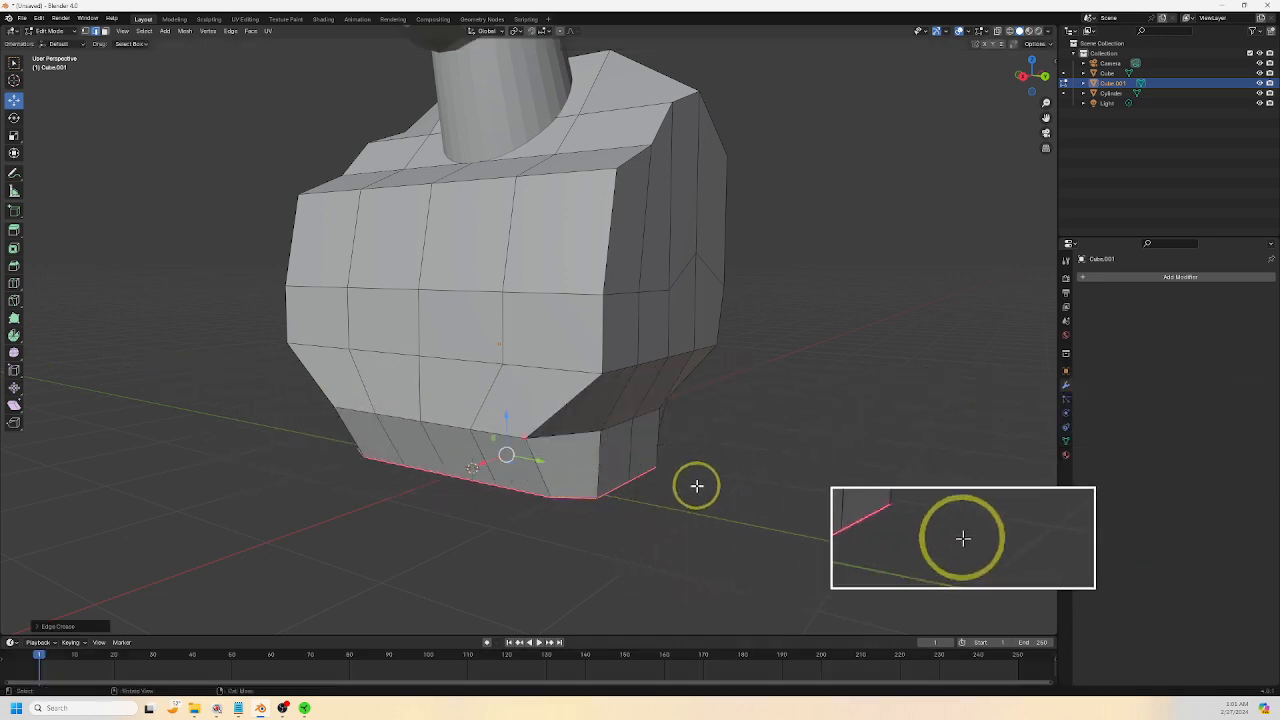
Add a Subdivision Surface modifier to the torso and set its viewport level to 2
{"action": "middle_click_drag", "start_coordinate": [722, 487], "coordinate": [731, 518]}
{"action": "scroll", "coordinate": [735, 497], "scroll_direction": "up", "scroll_amount": 2}
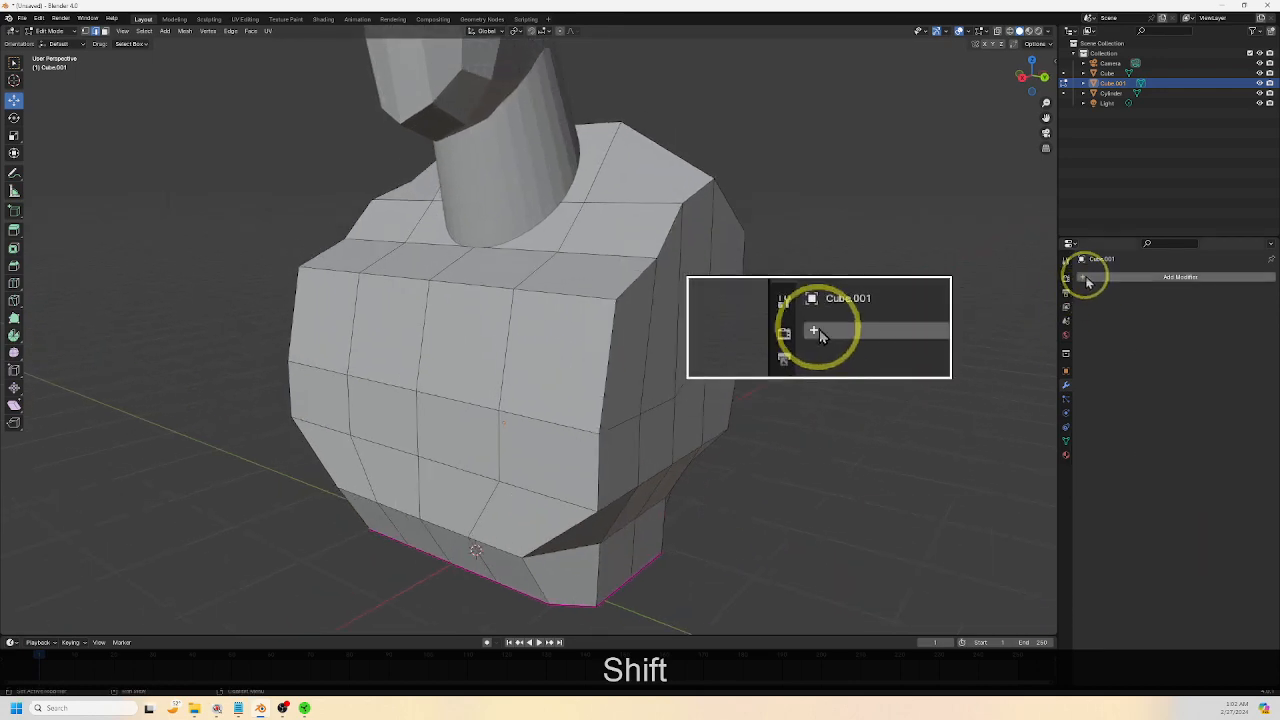
{"action": "left_click", "coordinate": [1084, 278]}
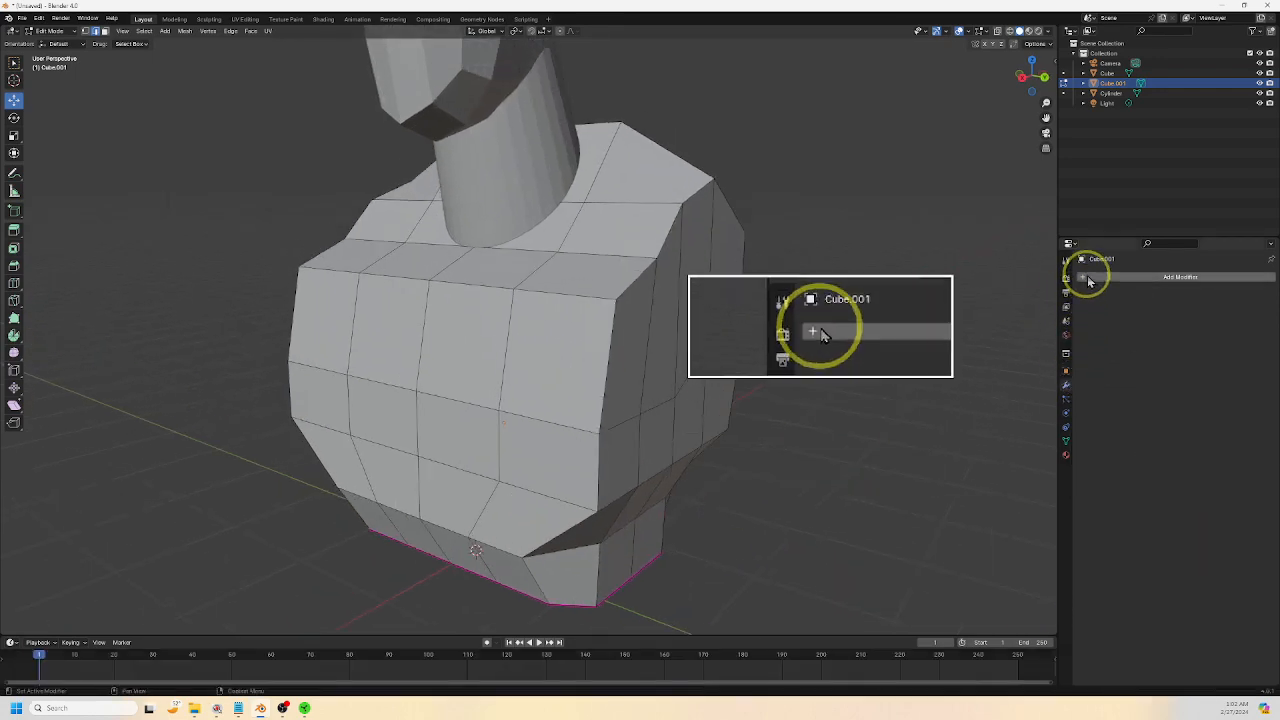
{"action": "mouse_move", "coordinate": [1083, 285]}
{"action": "mouse_move", "coordinate": [1043, 265]}
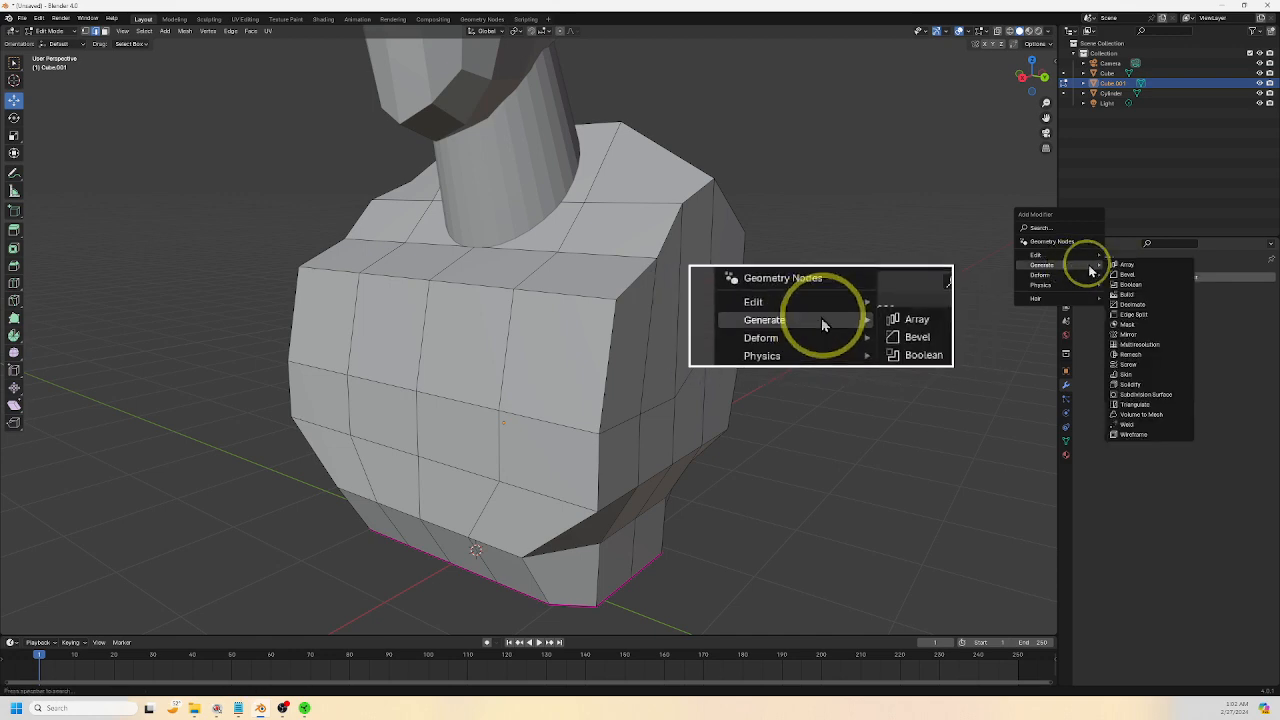
{"action": "left_click", "coordinate": [1143, 394]}
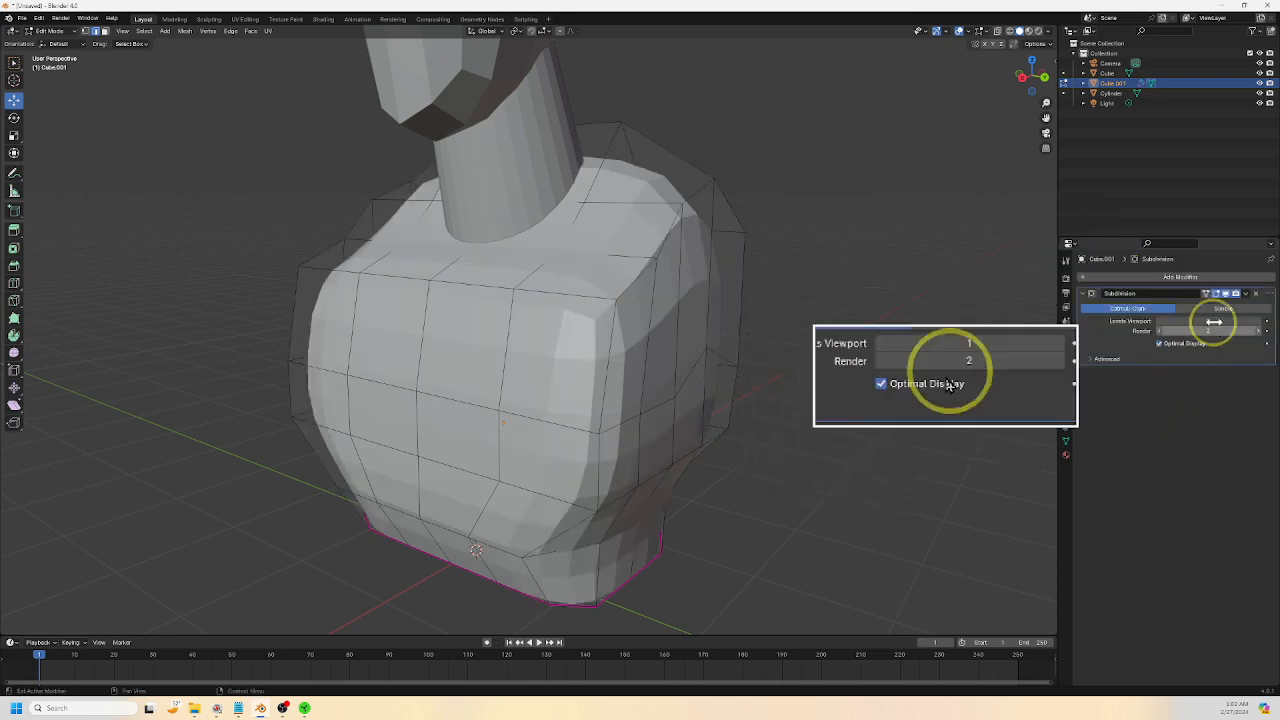
{"action": "left_click", "coordinate": [1260, 322]}
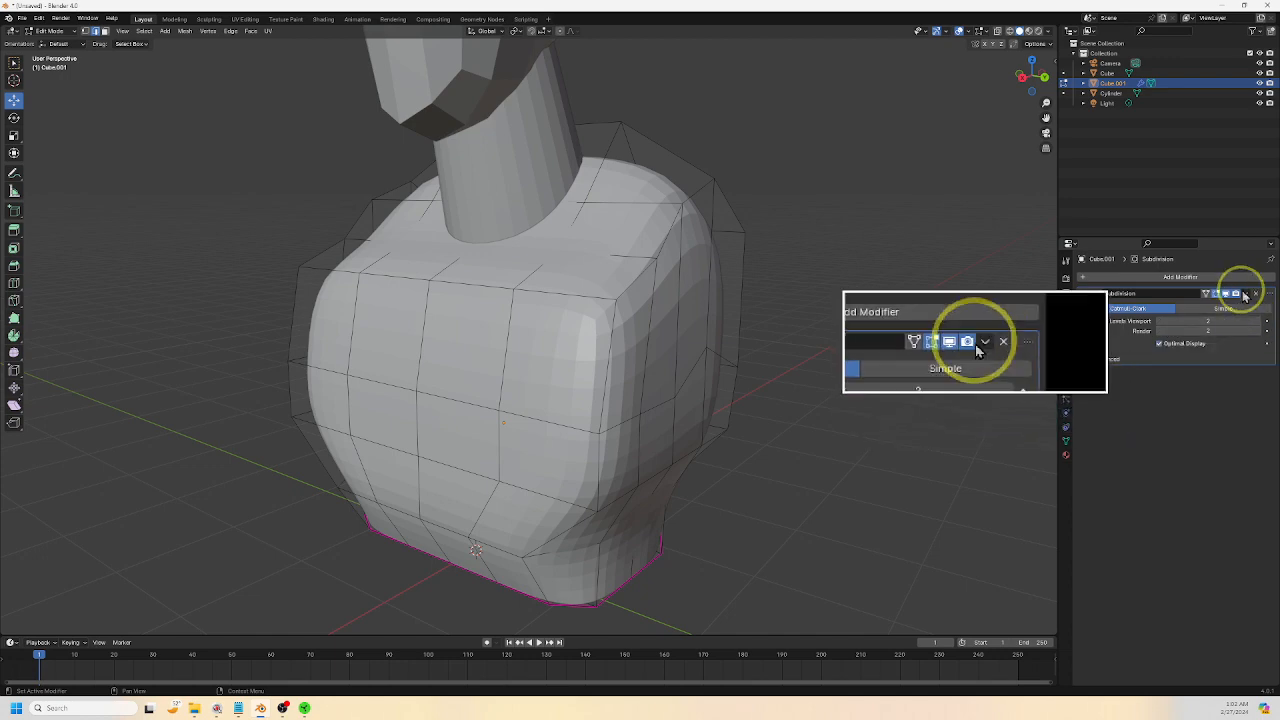
Switch the torso to Object Mode and apply its Subdivision Surface modifier
{"action": "middle_click_drag", "start_coordinate": [846, 394], "coordinate": [789, 429]}
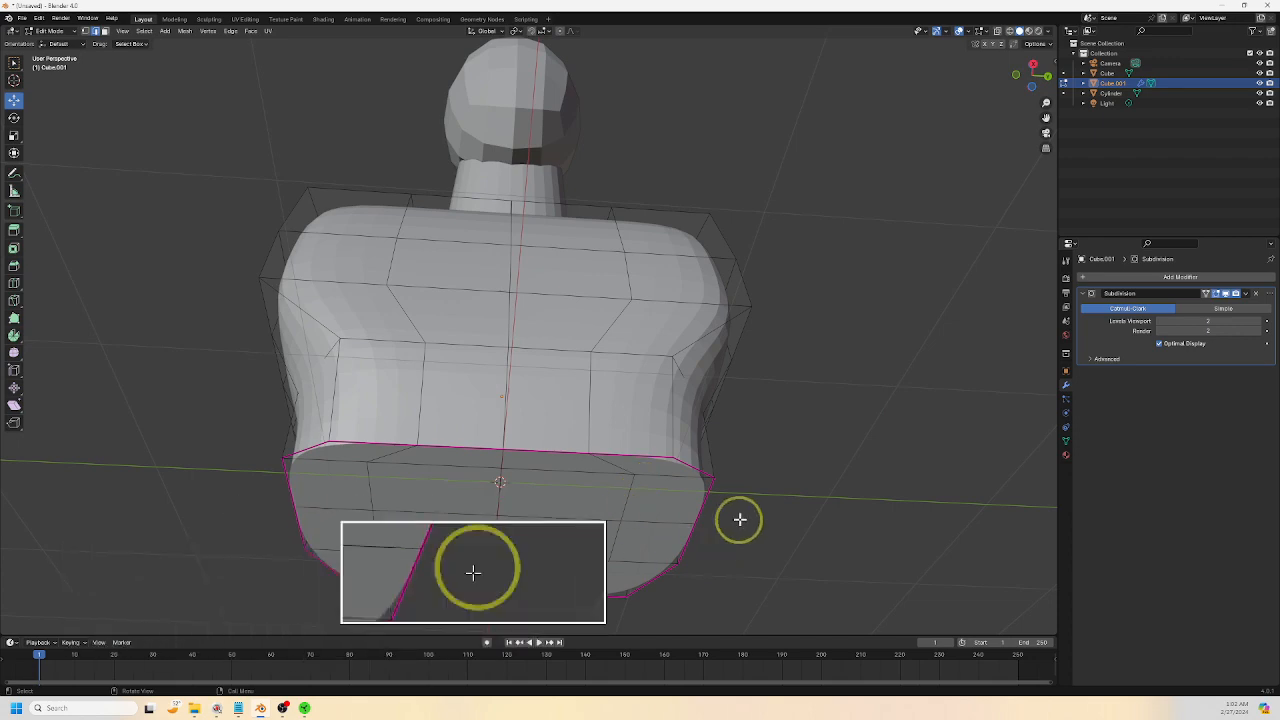
{"action": "middle_click_drag", "start_coordinate": [740, 520], "coordinate": [150, 110]}
{"action": "left_click", "coordinate": [48, 30]}
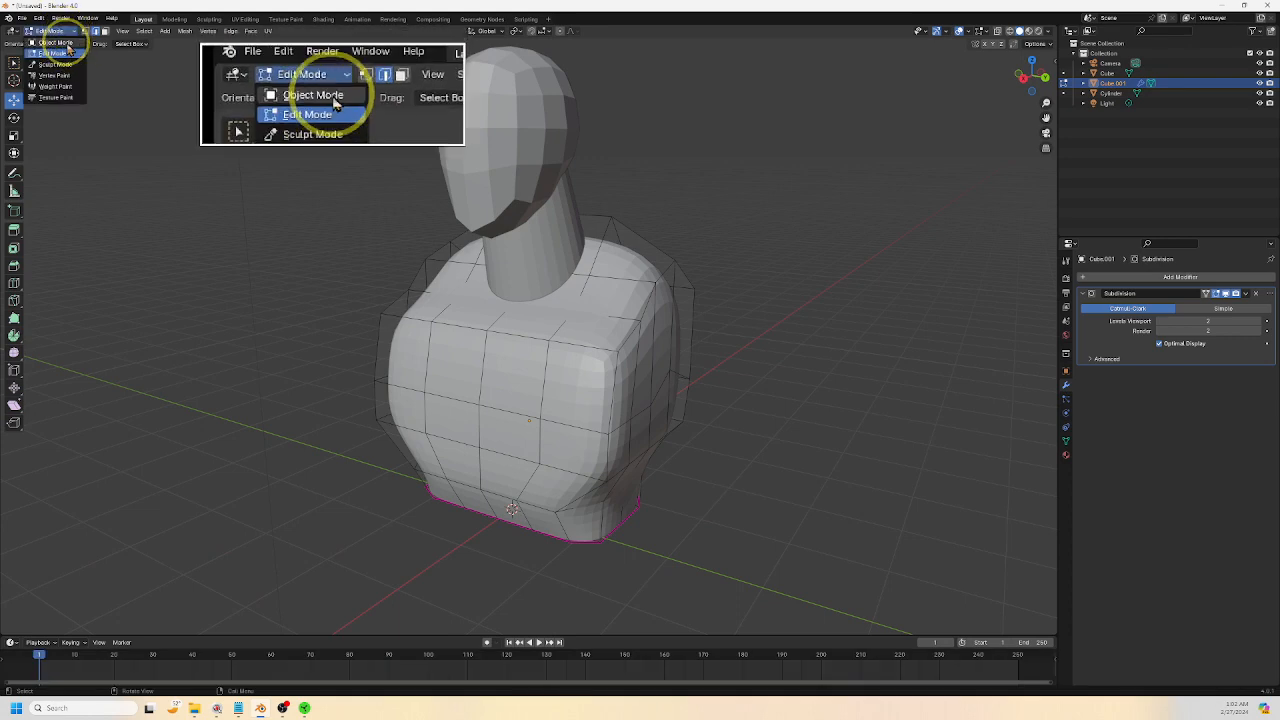
{"action": "left_click", "coordinate": [55, 45]}
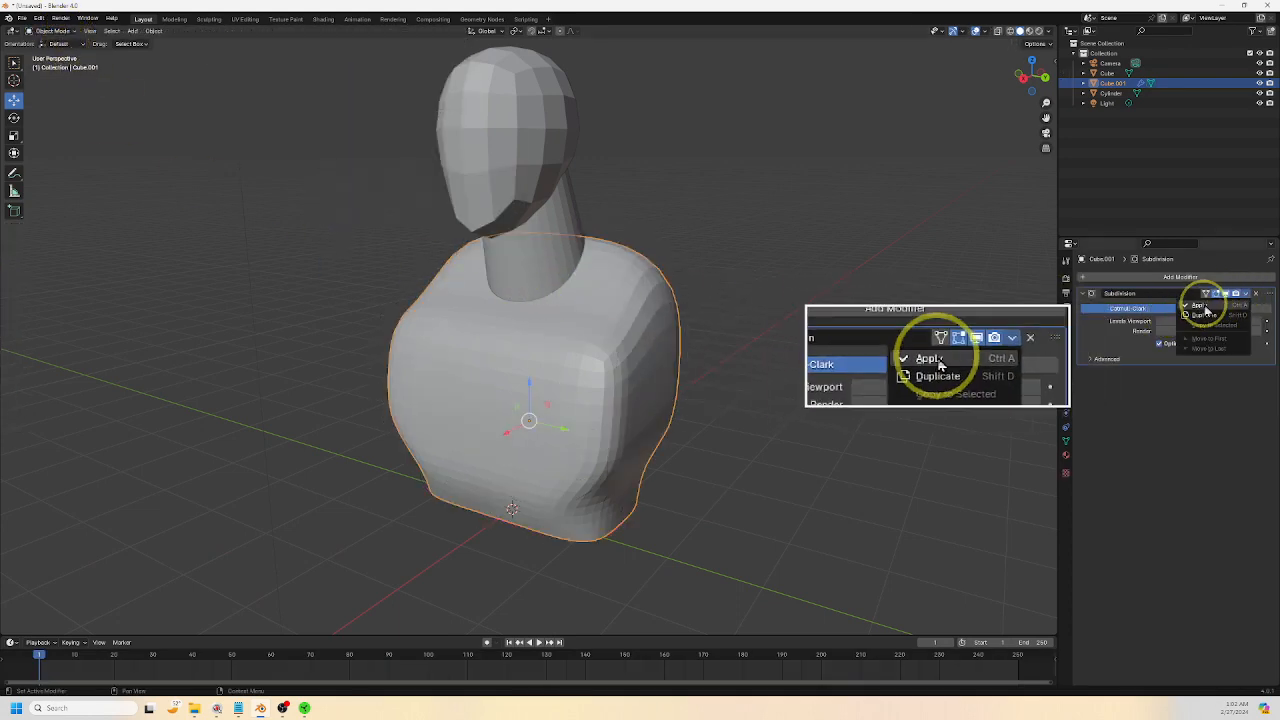
{"action": "left_click", "coordinate": [1203, 308]}
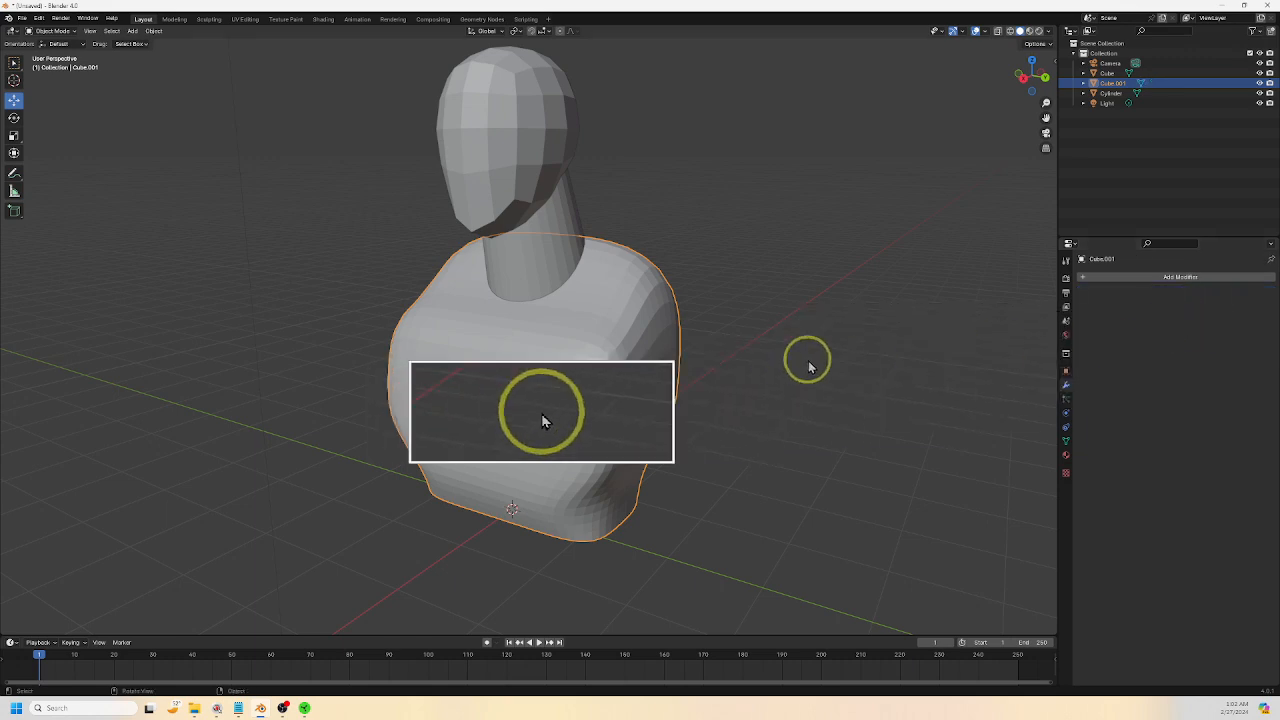
Select the neck cylinder and the head together, and move them down along Z and slightly backward along X to sit in the torso
{"action": "mouse_move", "coordinate": [809, 360]}
{"action": "middle_mouse_down"}
{"action": "mouse_move", "coordinate": [737, 366]}
{"action": "mouse_move", "coordinate": [791, 374]}
{"action": "mouse_move", "coordinate": [729, 369]}
{"action": "mouse_move", "coordinate": [737, 394]}
{"action": "mouse_move", "coordinate": [831, 371]}
{"action": "mouse_move", "coordinate": [810, 368]}
{"action": "middle_mouse_up"}
{"action": "left_click", "coordinate": [566, 229]}
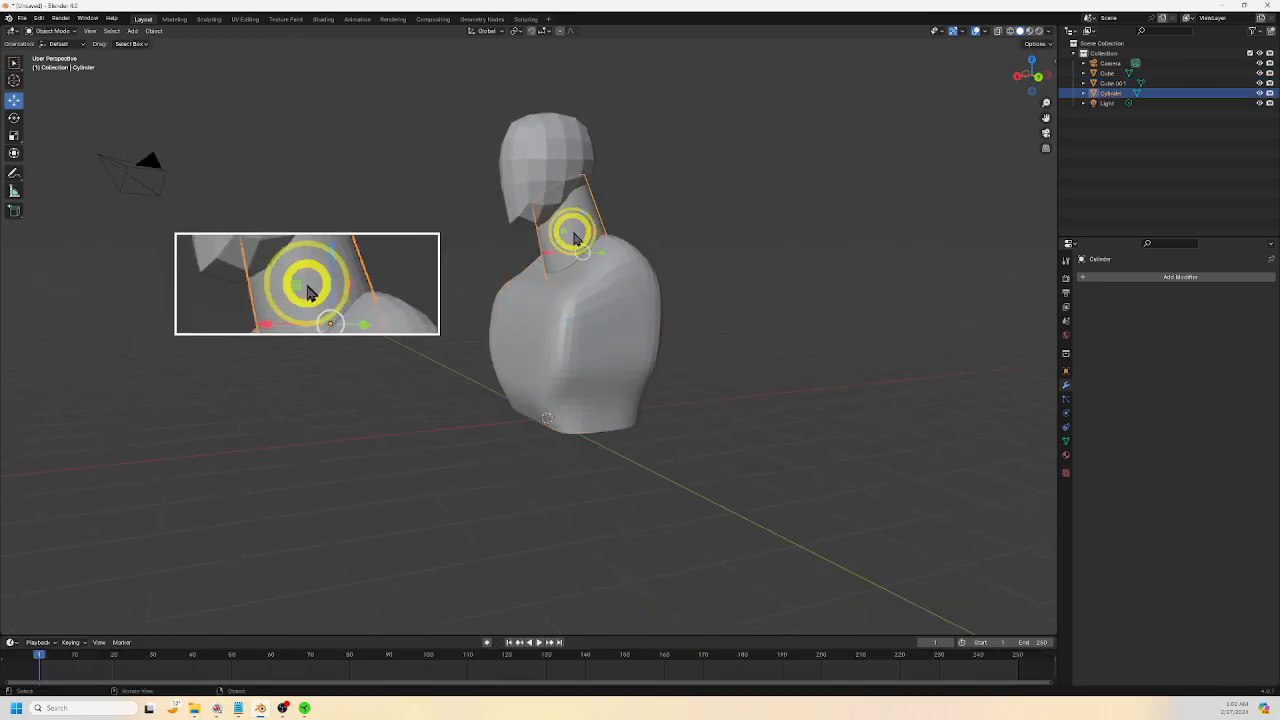
{"action": "left_click", "coordinate": [566, 196], "text": "shift"}
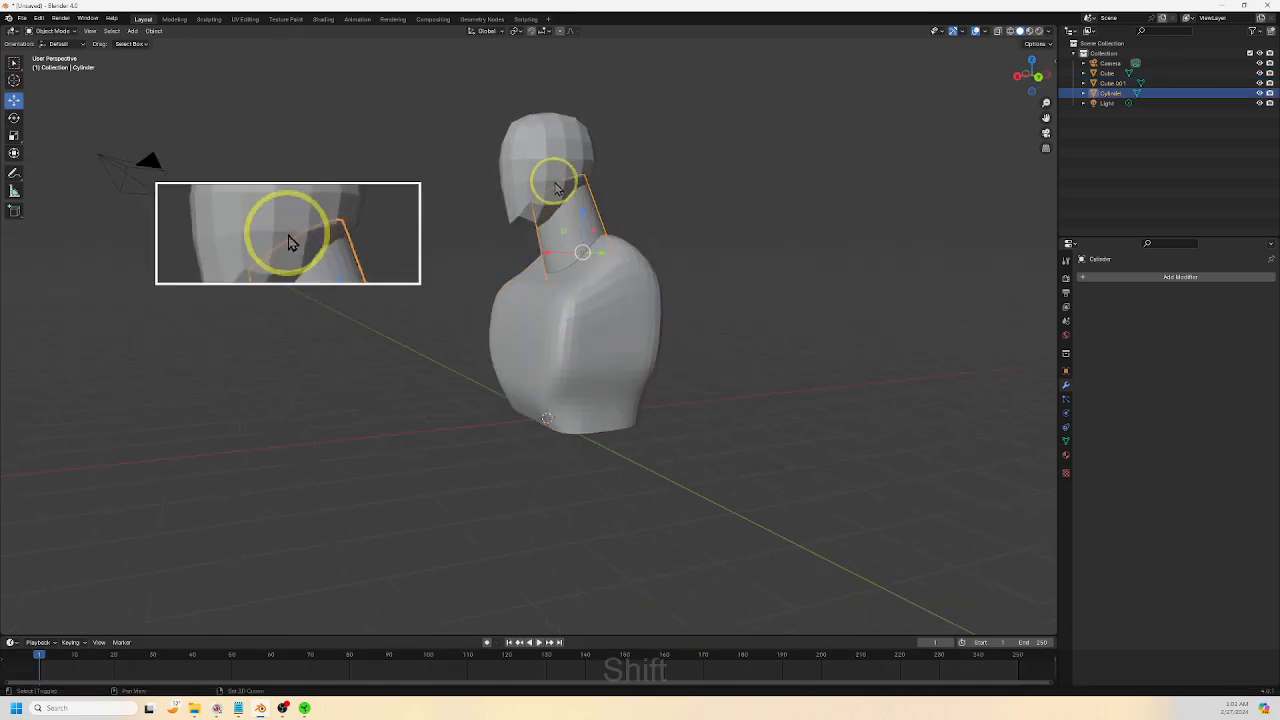
{"action": "left_click", "coordinate": [1036, 77]}
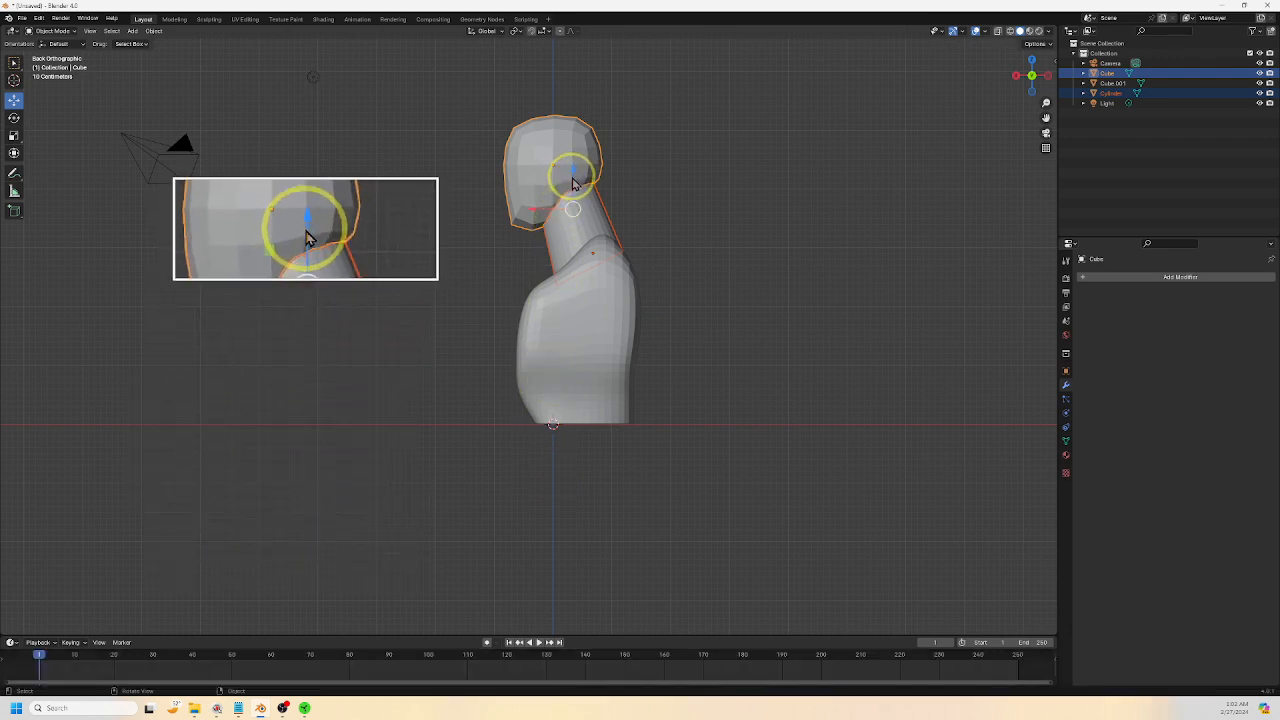
{"action": "key", "text": "g"}
{"action": "key", "text": "z"}
{"action": "left_click", "coordinate": [571, 192]}
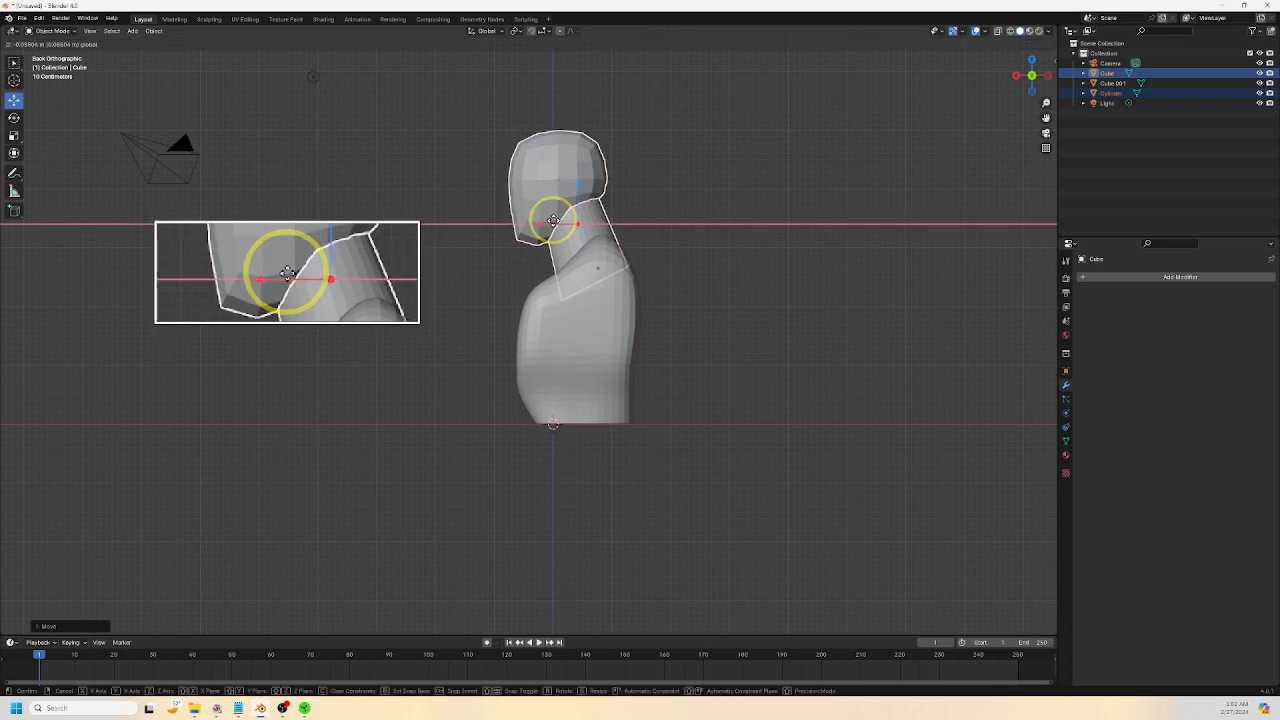
{"action": "left_click", "coordinate": [551, 220]}
Add a Boolean modifier to the head and set its operation to Union
{"action": "middle_click_drag", "start_coordinate": [551, 220], "coordinate": [617, 437]}
{"action": "scroll", "coordinate": [622, 440], "scroll_direction": "up", "scroll_amount": 3}
{"action": "middle_click_drag", "start_coordinate": [712, 441], "coordinate": [776, 437], "text": "shift"}
{"action": "mouse_move", "coordinate": [812, 440]}
{"action": "middle_mouse_down"}
{"action": "mouse_move", "coordinate": [648, 438]}
{"action": "mouse_move", "coordinate": [700, 437]}
{"action": "mouse_move", "coordinate": [804, 472]}
{"action": "mouse_move", "coordinate": [851, 463]}
{"action": "mouse_move", "coordinate": [804, 466]}
{"action": "mouse_move", "coordinate": [806, 446]}
{"action": "middle_mouse_up"}
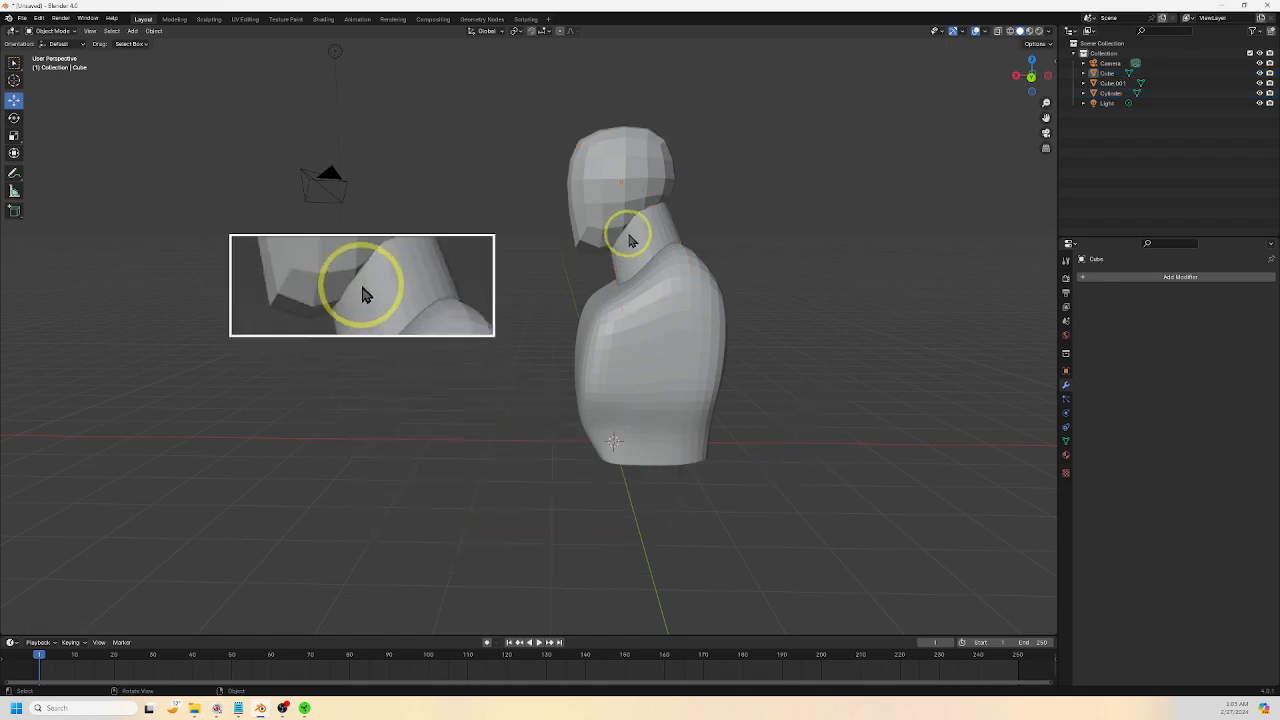
{"action": "left_click", "coordinate": [610, 198]}
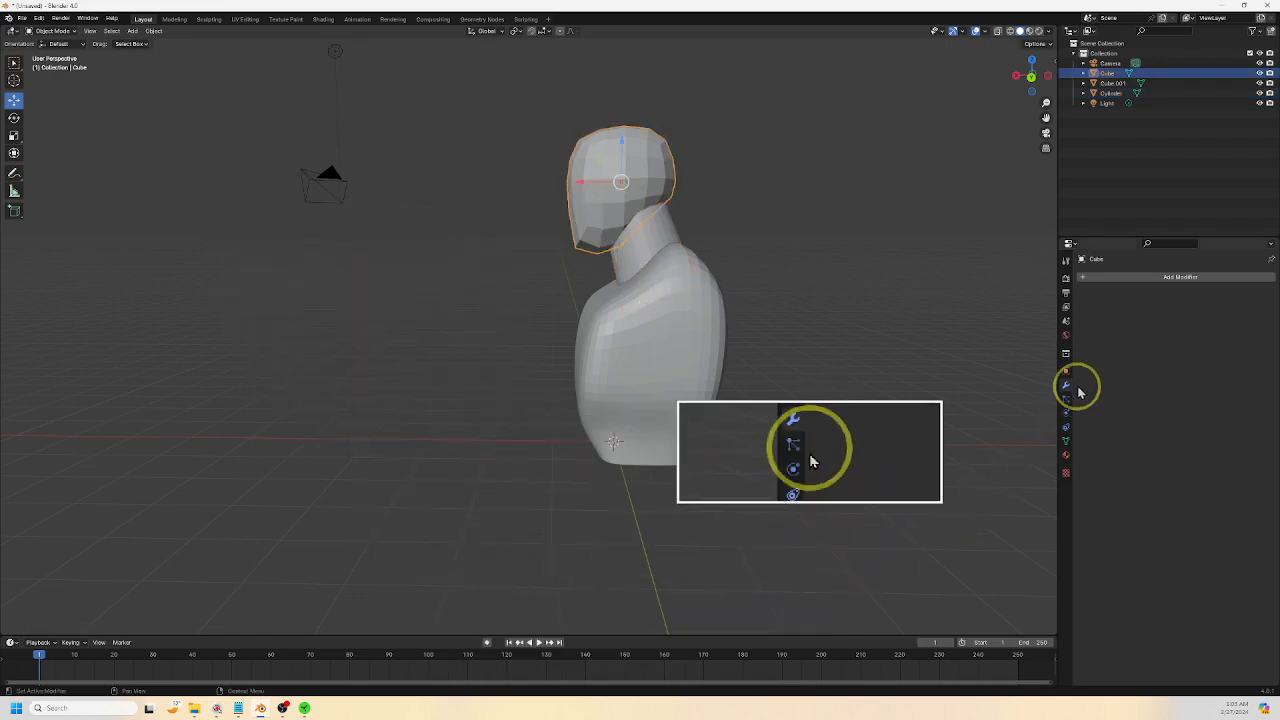
{"action": "left_click", "coordinate": [1086, 278]}
{"action": "mouse_move", "coordinate": [1086, 279]}
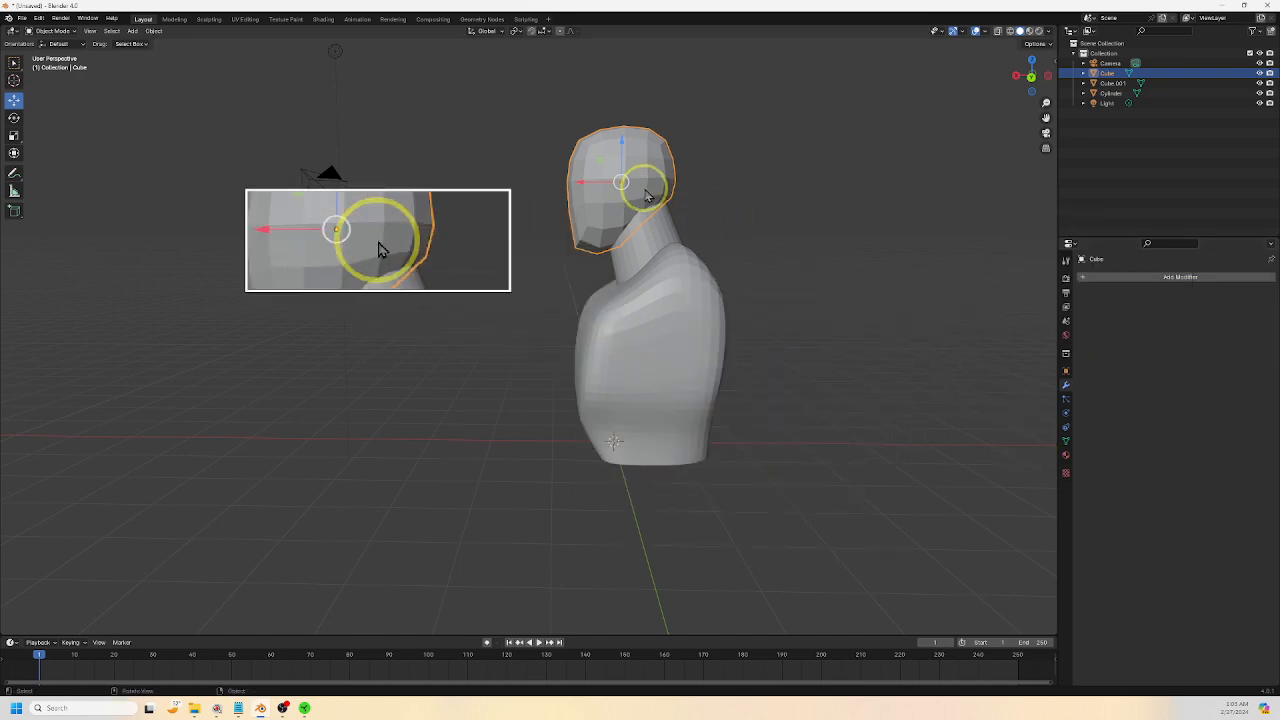
{"action": "left_click", "coordinate": [1088, 281]}
{"action": "mouse_move", "coordinate": [1088, 283]}
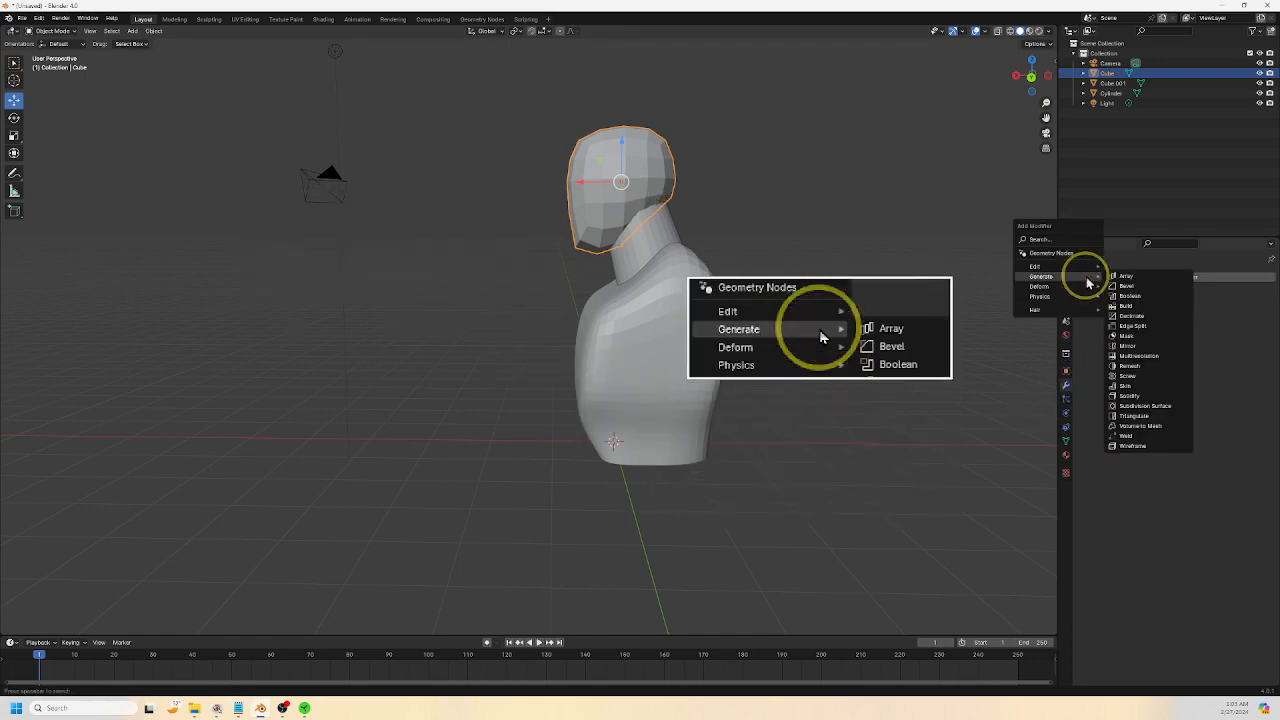
{"action": "left_click", "coordinate": [1141, 302]}
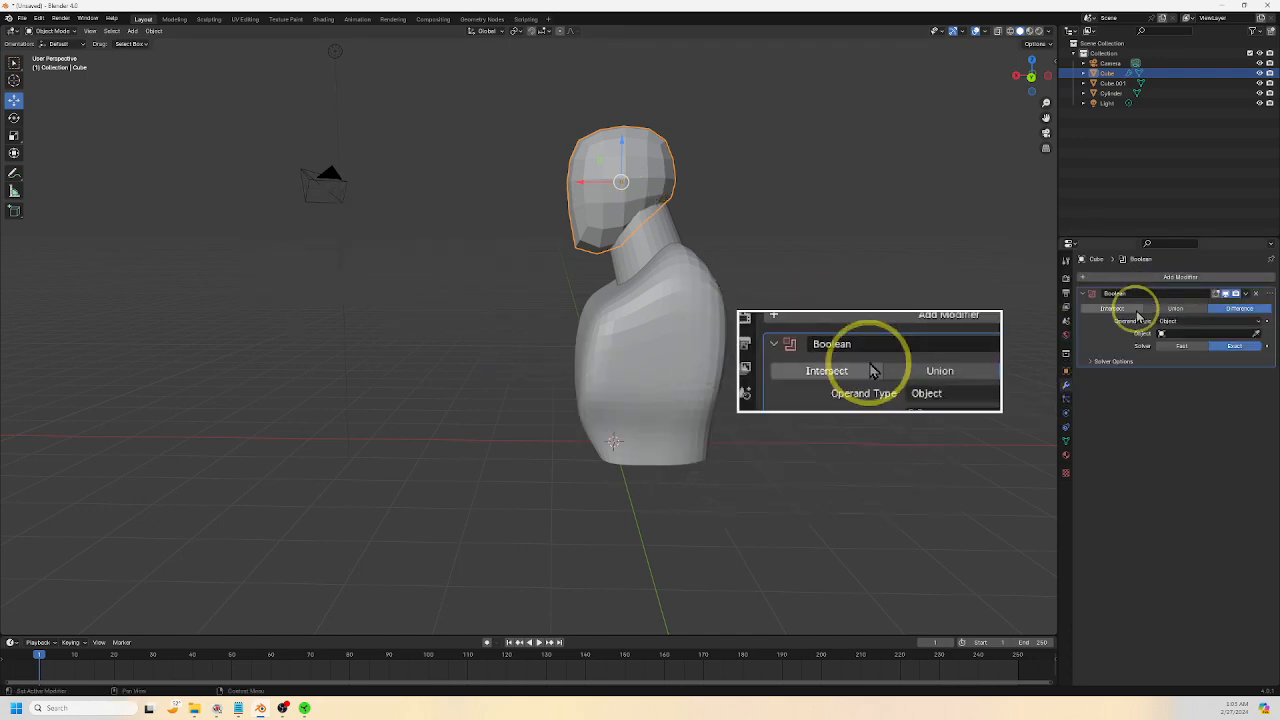
{"action": "left_click", "coordinate": [1190, 310]}
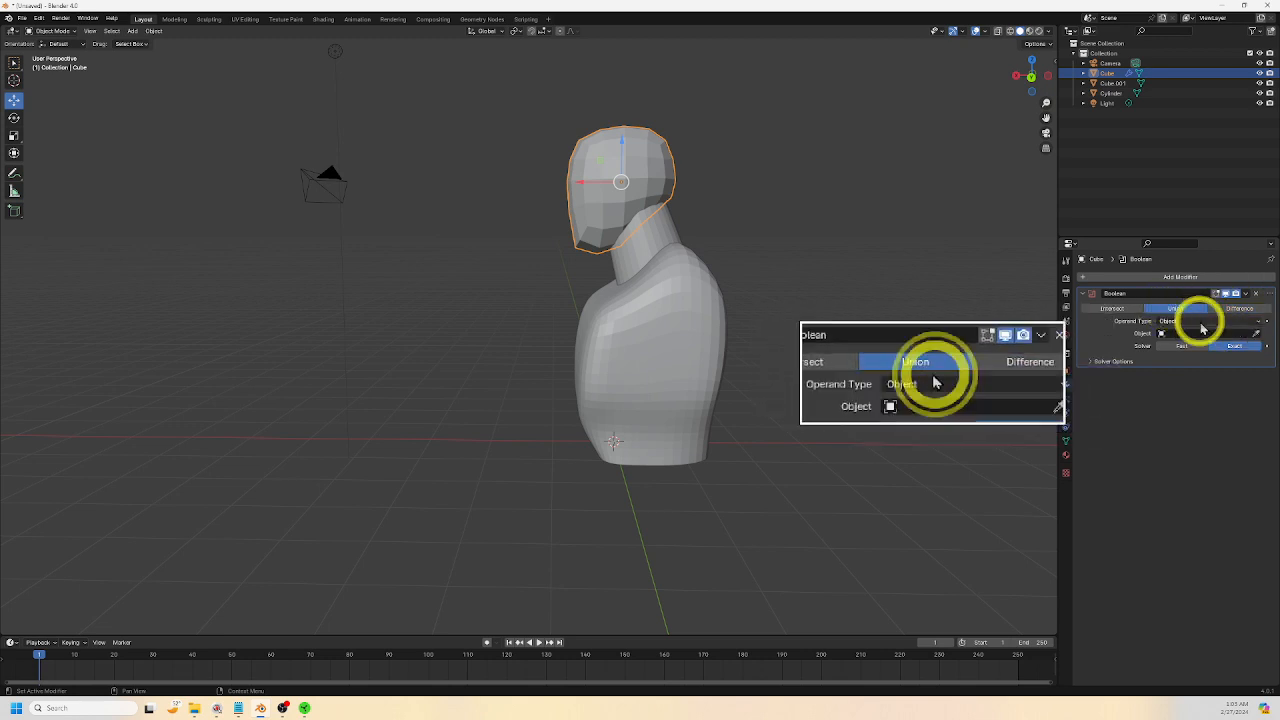
Apply the head's Boolean union with the neck cylinder as its object, and delete the leftover cylinder
{"action": "left_click", "coordinate": [1257, 336]}
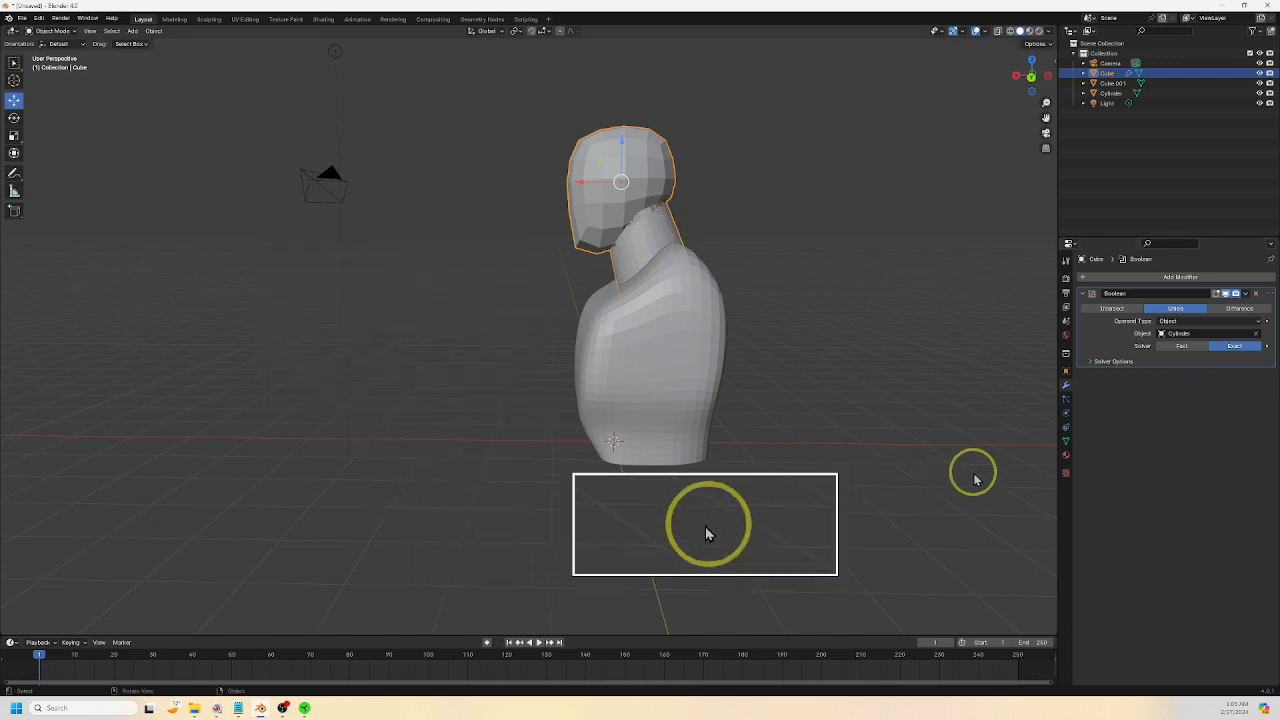
{"action": "left_click", "coordinate": [1247, 299]}
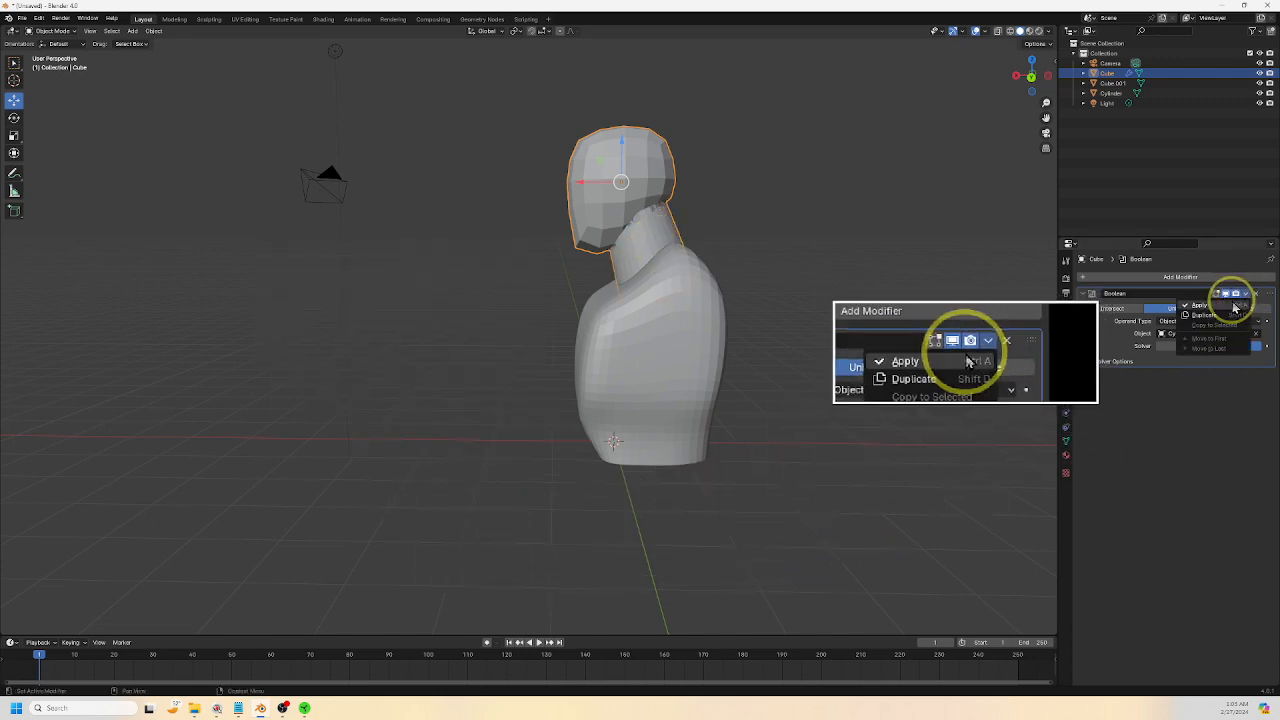
{"action": "left_click", "coordinate": [1234, 300]}
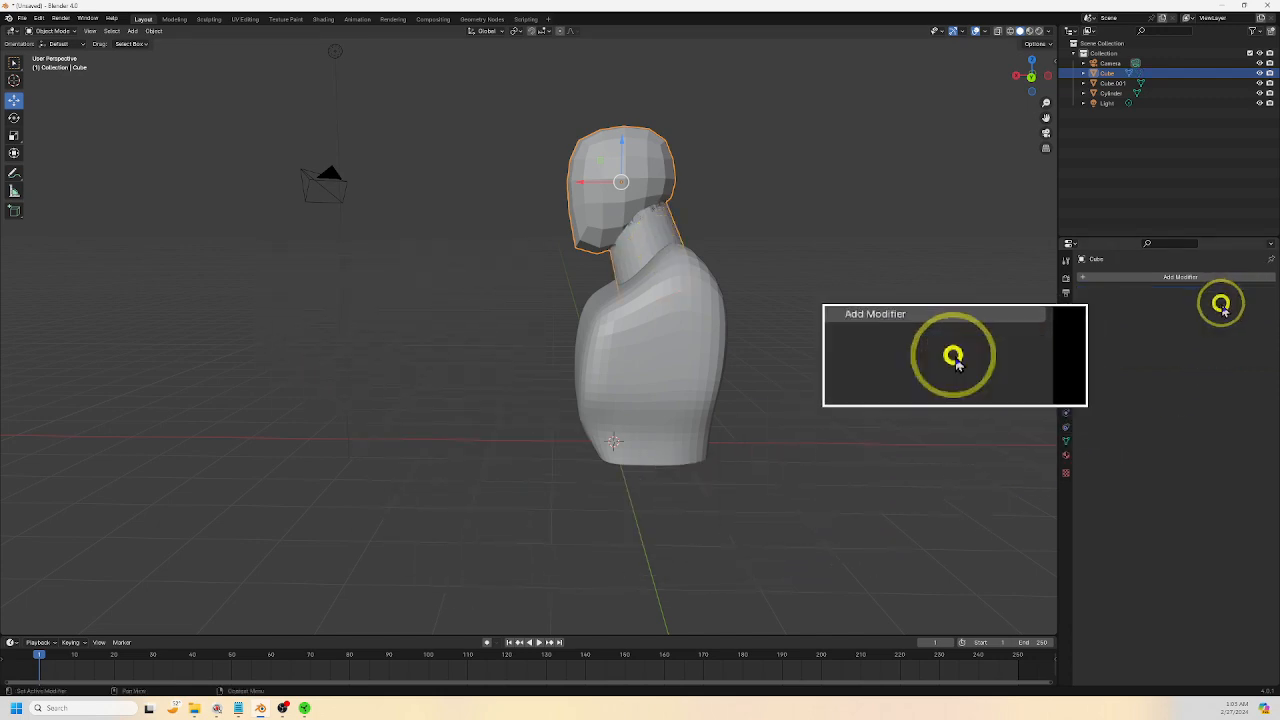
{"action": "left_click", "coordinate": [651, 240]}
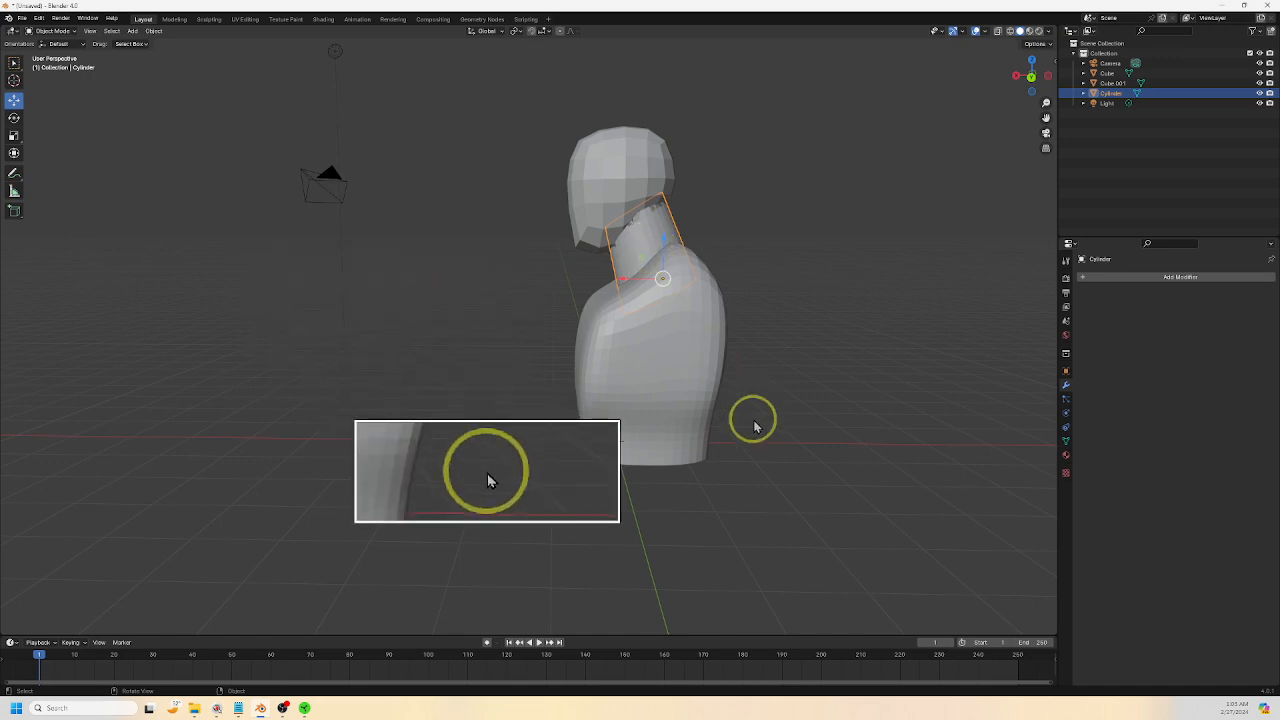
{"action": "key", "text": "Delete"}
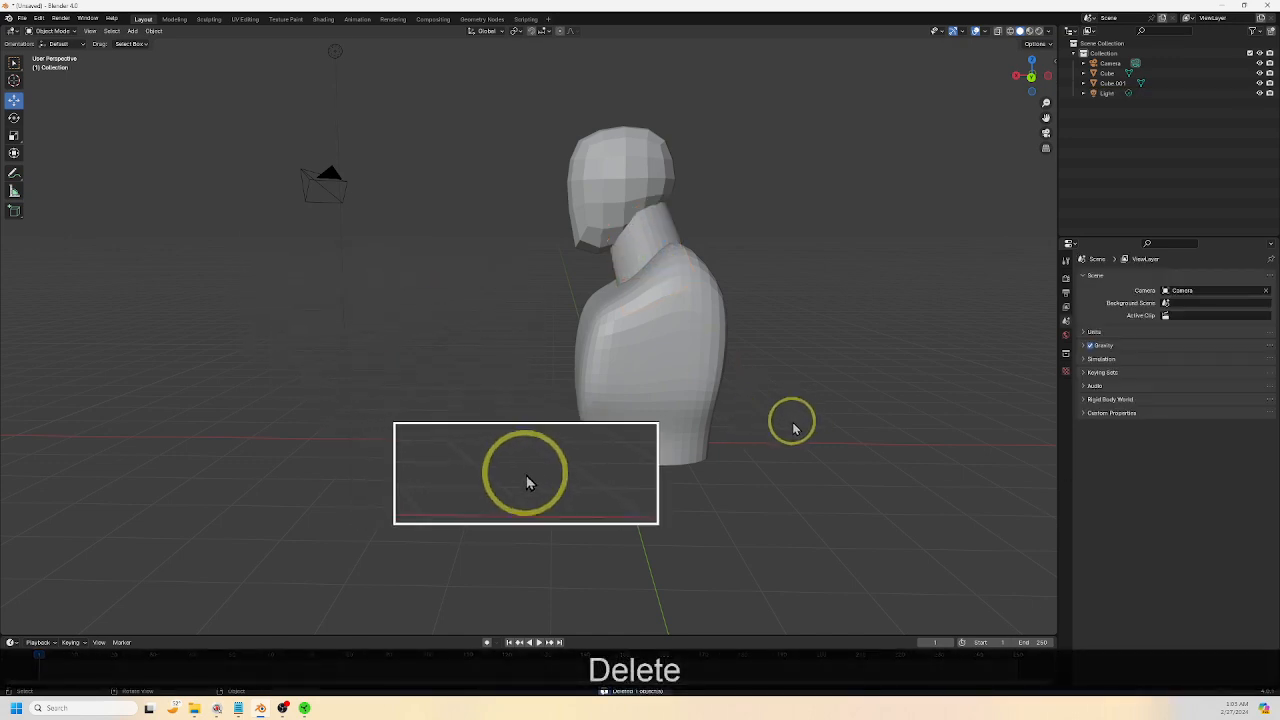
{"action": "middle_click_drag", "start_coordinate": [791, 423], "coordinate": [657, 249]}
Add a Boolean modifier to the merged head and neck, set to Union with the torso as its object
{"action": "left_click", "coordinate": [657, 237]}
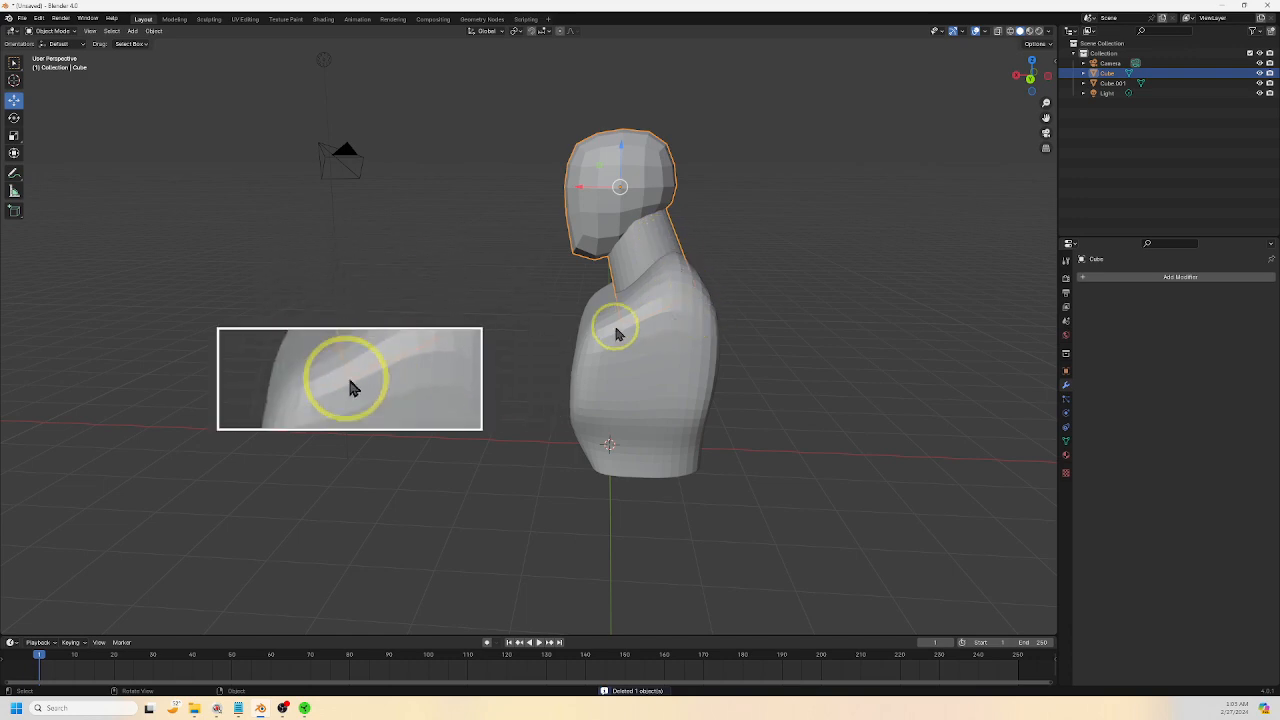
{"action": "middle_click_drag", "start_coordinate": [614, 323], "coordinate": [950, 410]}
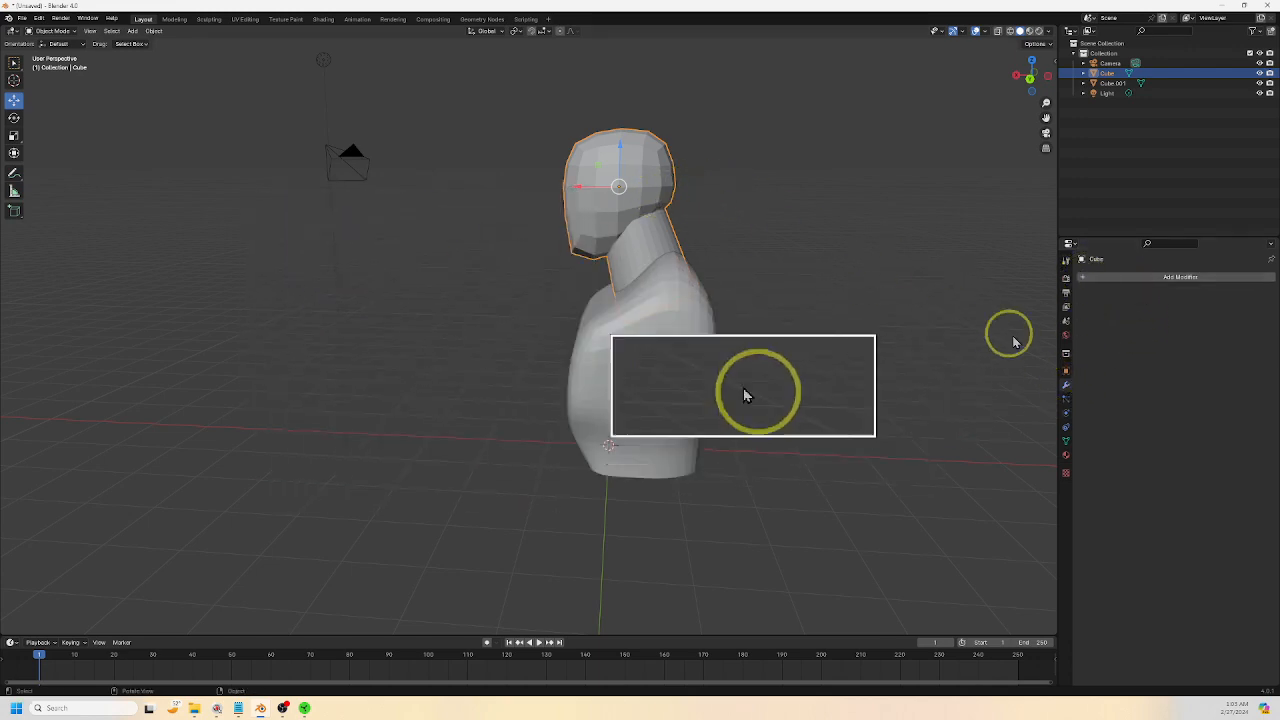
{"action": "left_click", "coordinate": [1087, 280]}
{"action": "mouse_move", "coordinate": [1079, 287]}
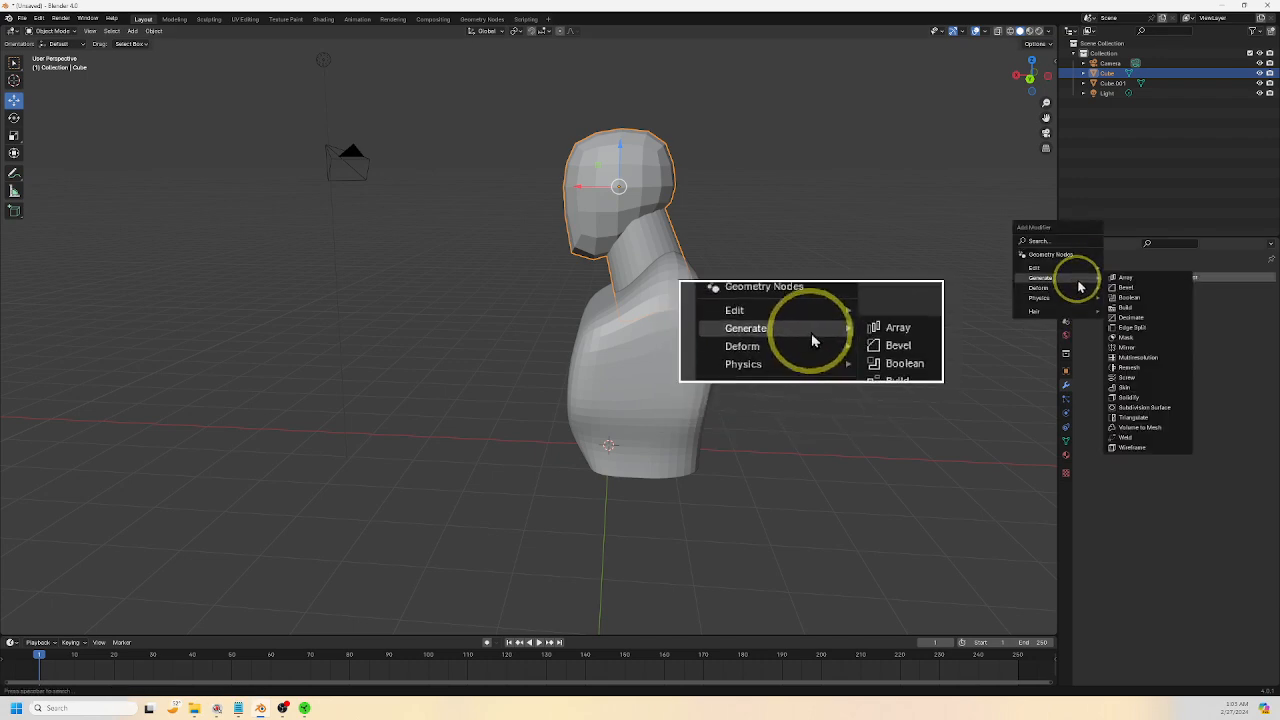
{"action": "left_click", "coordinate": [1128, 297]}
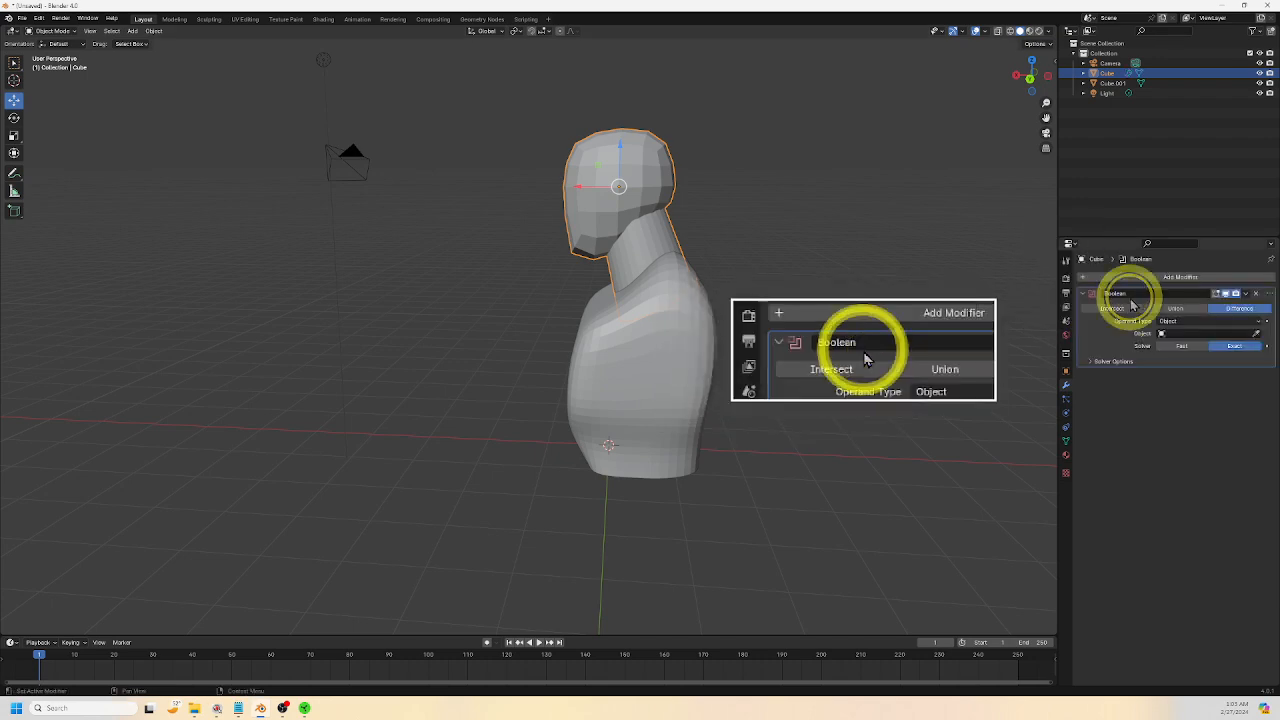
{"action": "left_click", "coordinate": [1183, 308]}
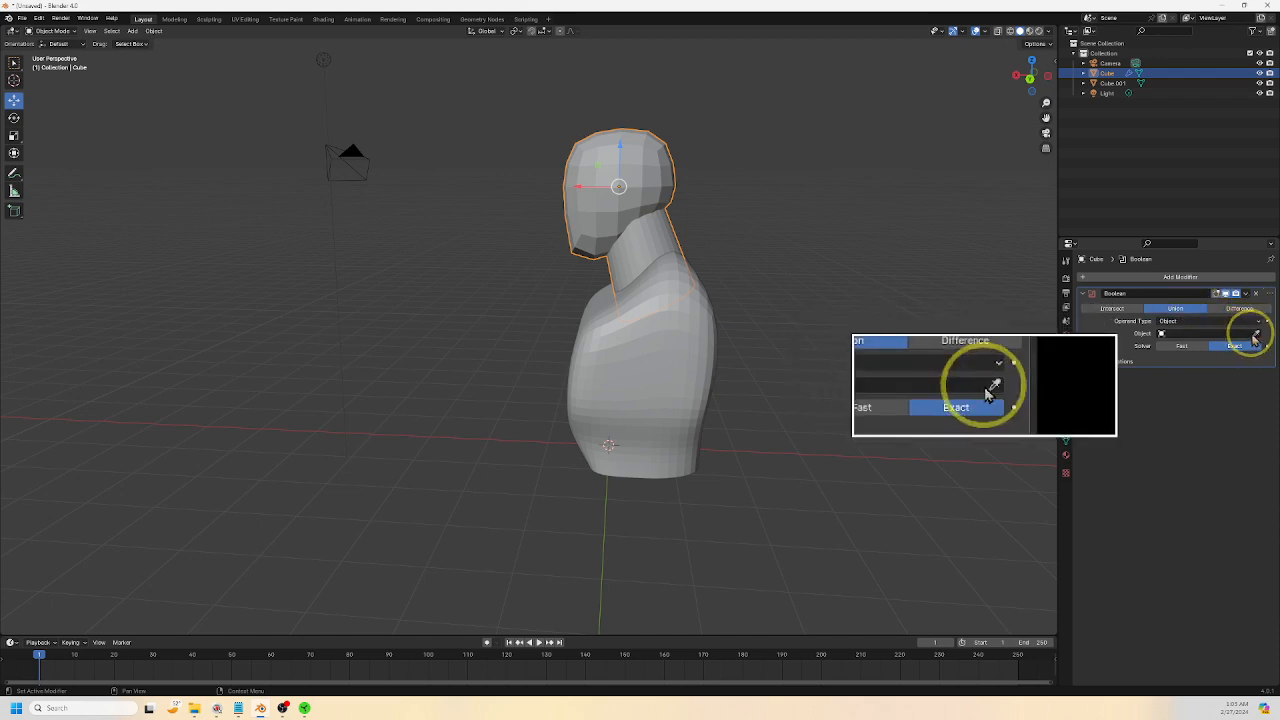
{"action": "left_click", "coordinate": [671, 380]}
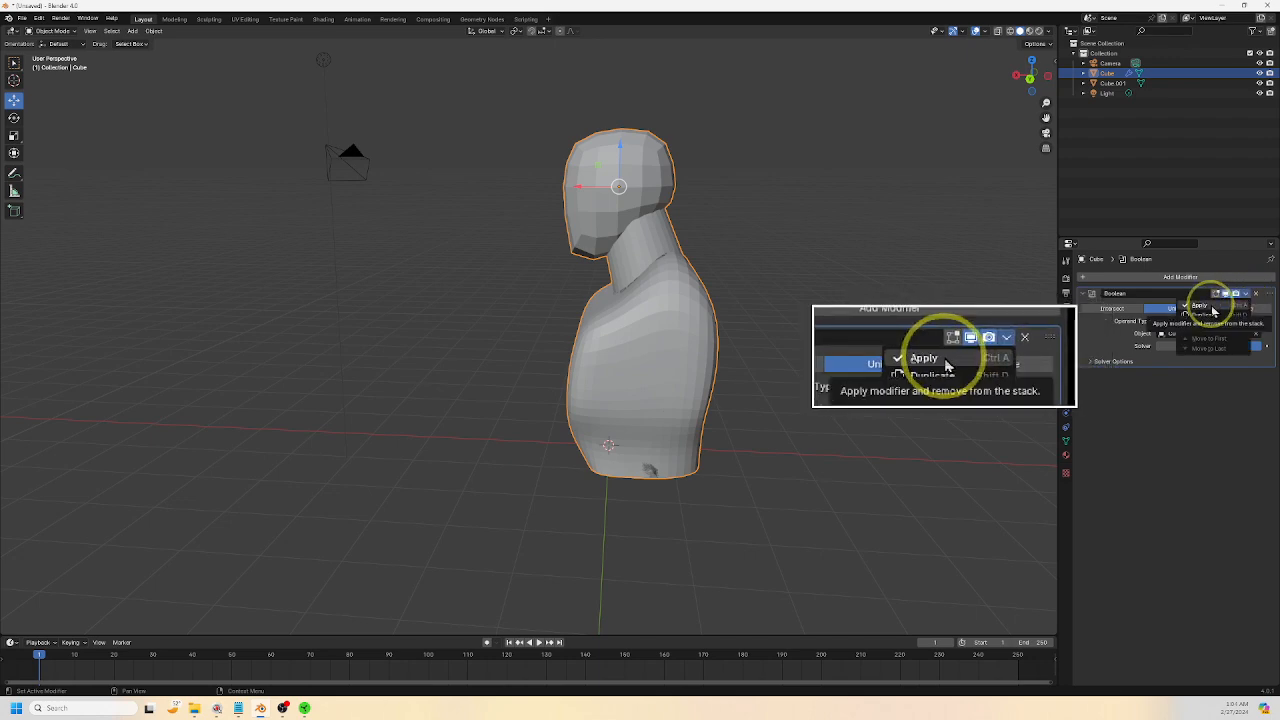
Apply the Boolean modifier and delete the leftover original torso object
{"action": "left_click", "coordinate": [1212, 311]}
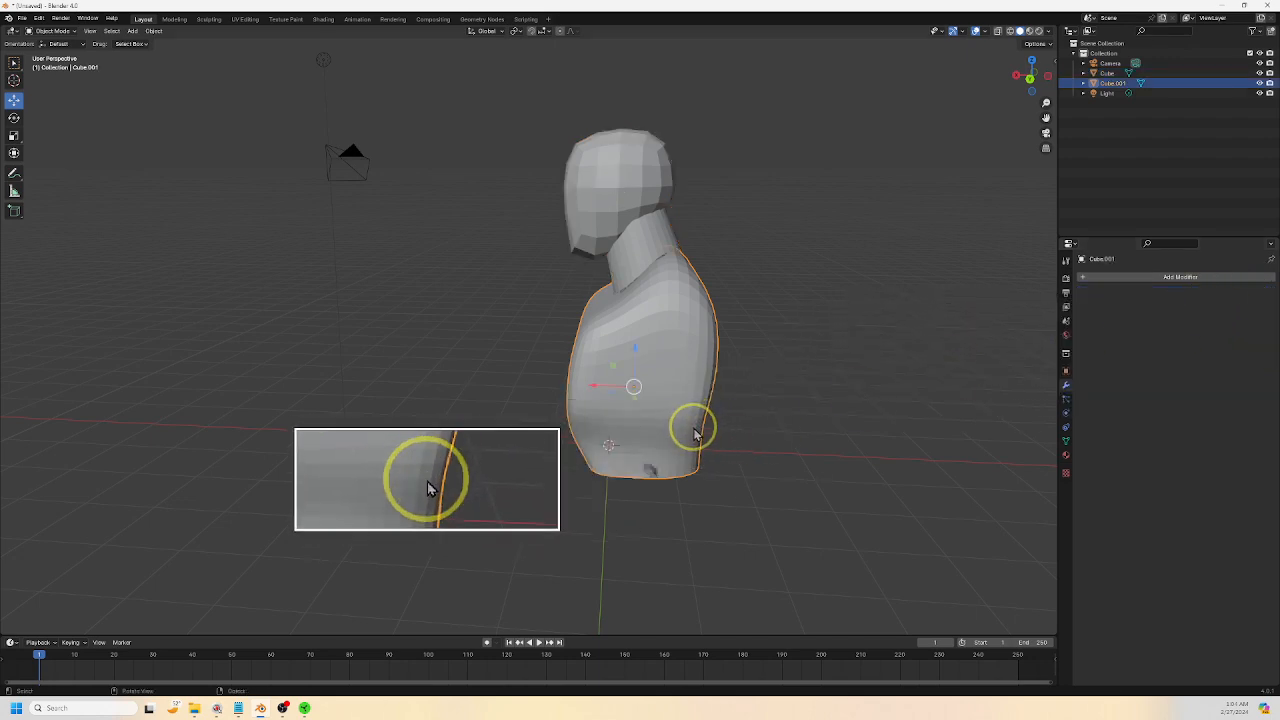
{"action": "key", "text": "Delete"}
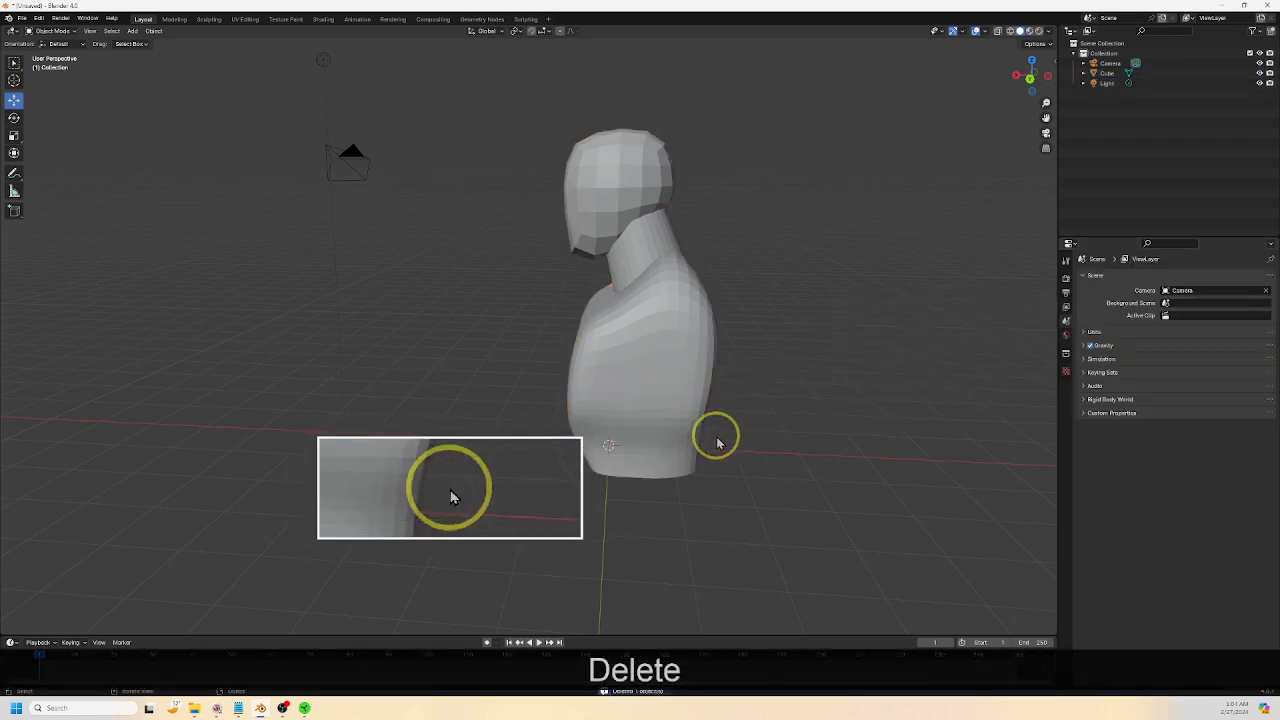
{"action": "middle_click_drag", "start_coordinate": [702, 476], "coordinate": [912, 416]}
{"action": "left_click", "coordinate": [692, 416]}
Add a UV sphere and rotate it 90° around the Y axis
{"action": "scroll", "coordinate": [800, 455], "scroll_direction": "up", "scroll_amount": 2}
{"action": "middle_click_drag", "start_coordinate": [789, 341], "coordinate": [829, 363], "text": "shift"}
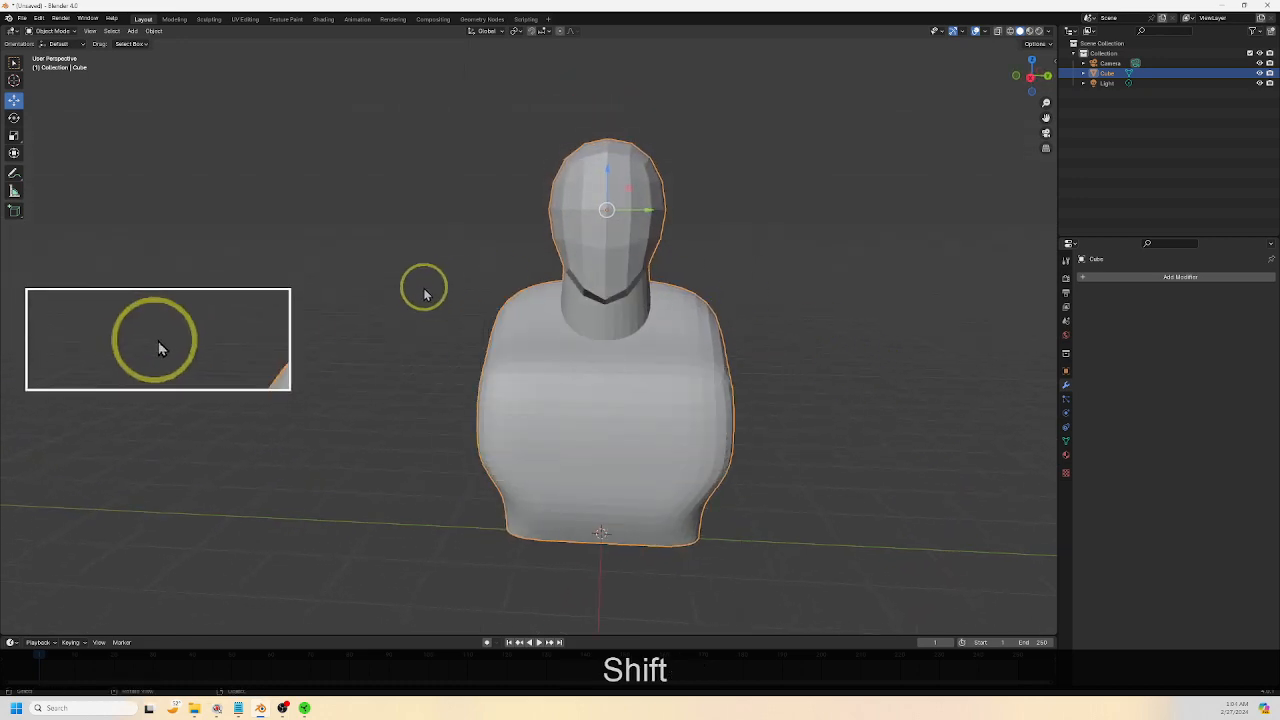
{"action": "scroll", "coordinate": [449, 286], "scroll_direction": "up", "scroll_amount": 2}
{"action": "middle_click_drag", "start_coordinate": [449, 286], "coordinate": [449, 337], "text": "shift"}
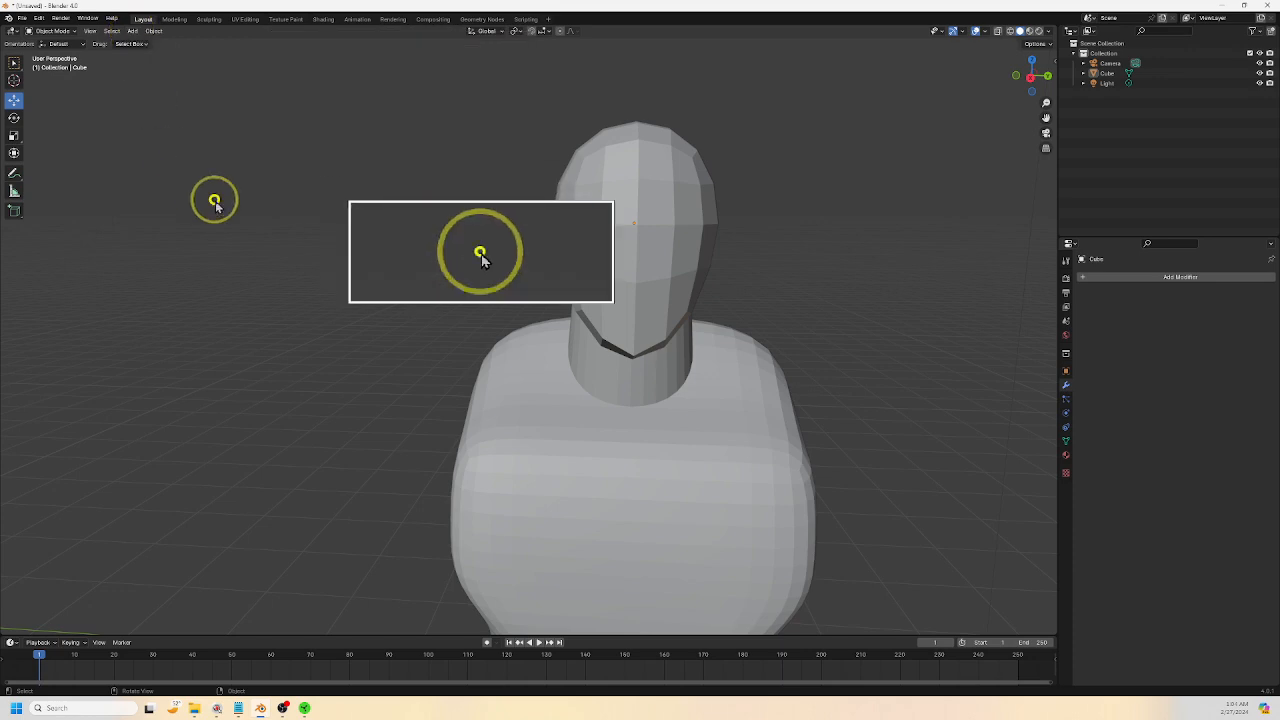
{"action": "left_click", "coordinate": [132, 31]}
{"action": "mouse_move", "coordinate": [165, 42]}
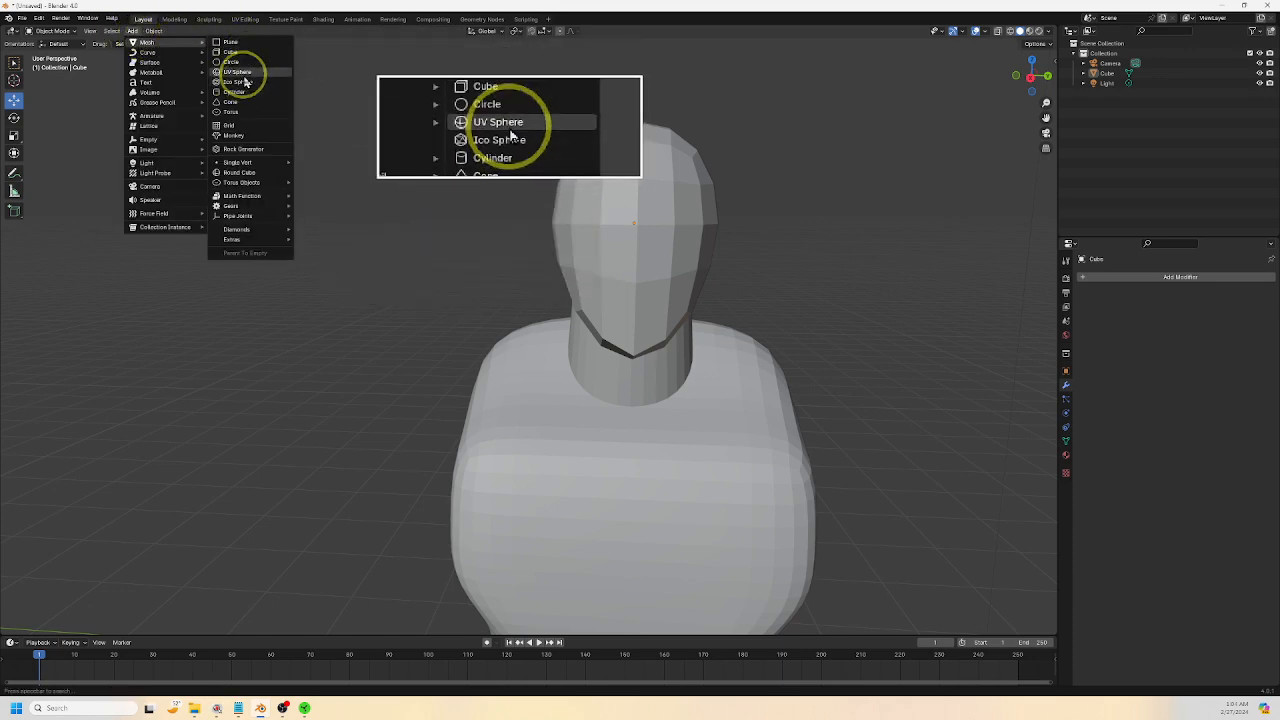
{"action": "left_click", "coordinate": [240, 73]}
{"action": "scroll", "coordinate": [700, 320], "scroll_direction": "down", "scroll_amount": 3}
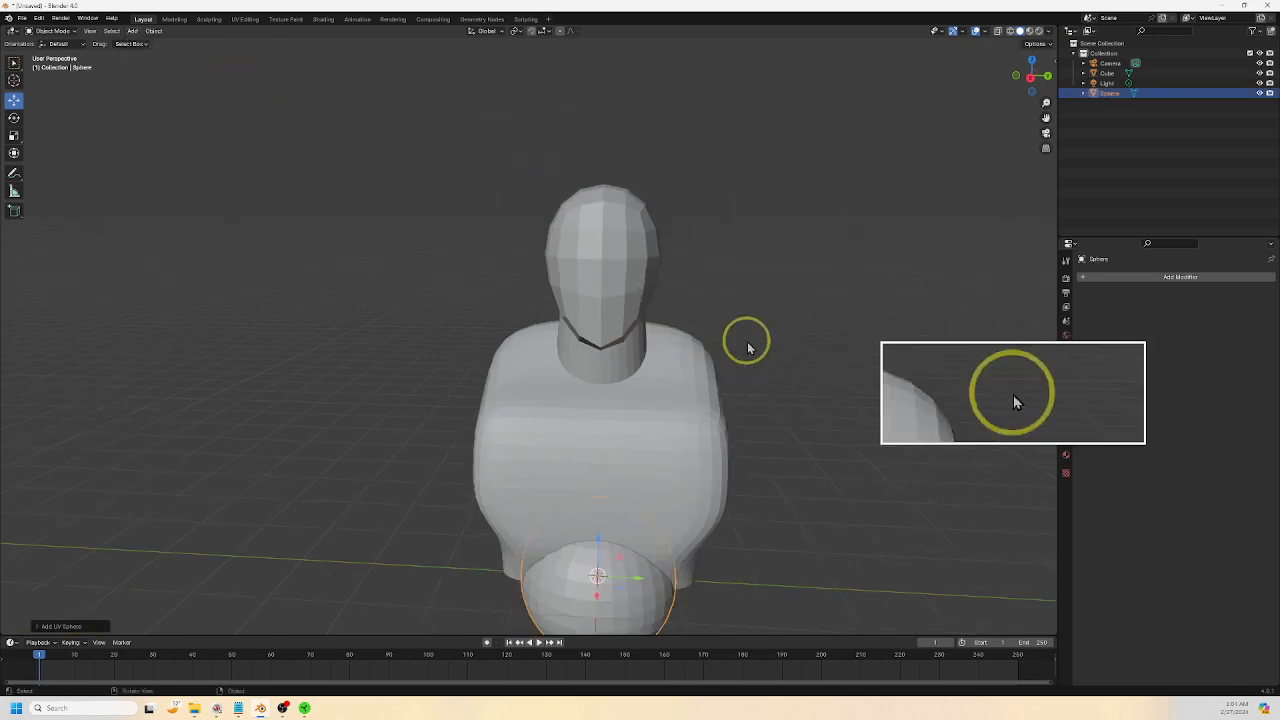
{"action": "middle_click_drag", "start_coordinate": [749, 340], "coordinate": [718, 275], "text": "shift"}
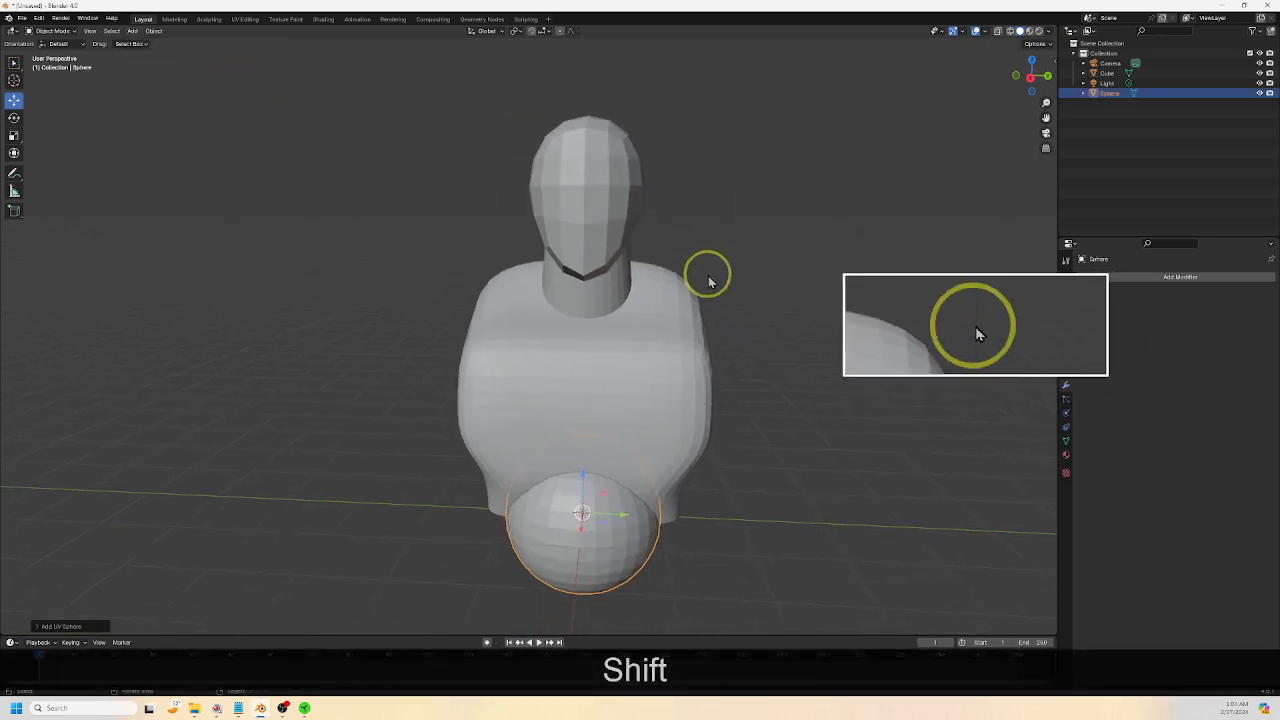
{"action": "key", "text": "r"}
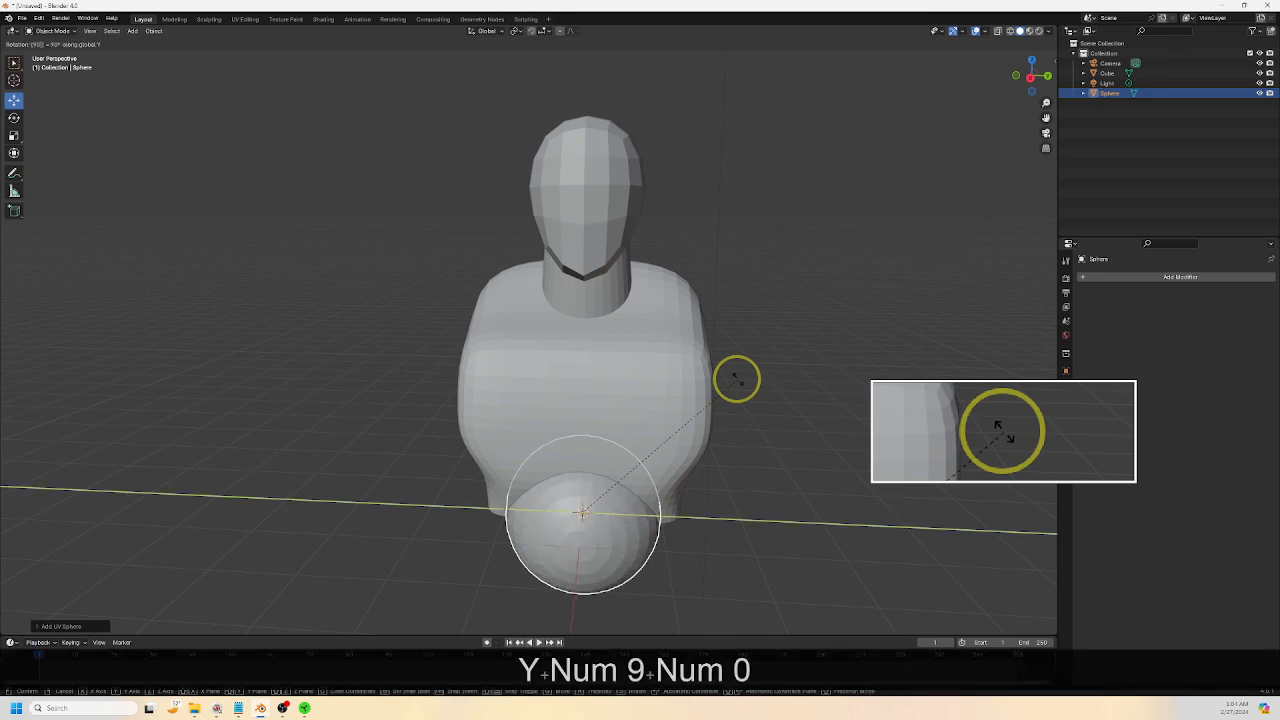
{"action": "key", "text": "Return"}
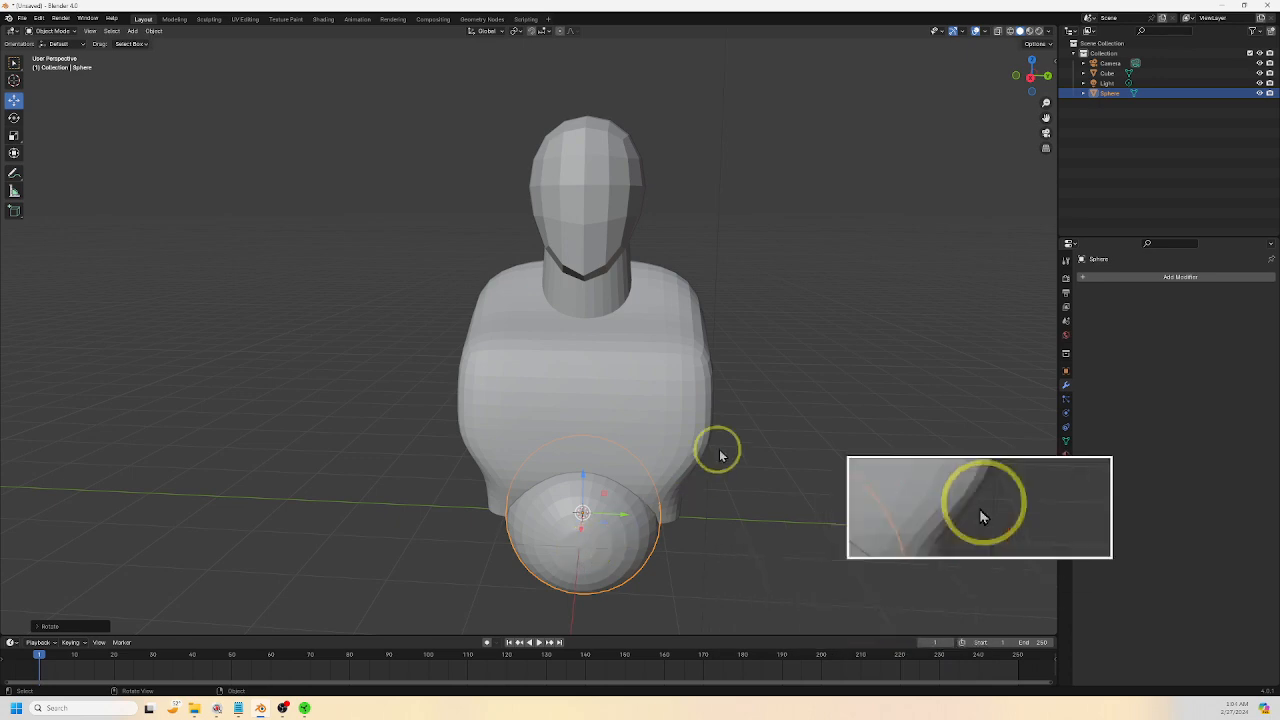
Move the sphere up along Z until it is level with the head
{"action": "scroll", "coordinate": [713, 507], "scroll_direction": "up", "scroll_amount": 1}
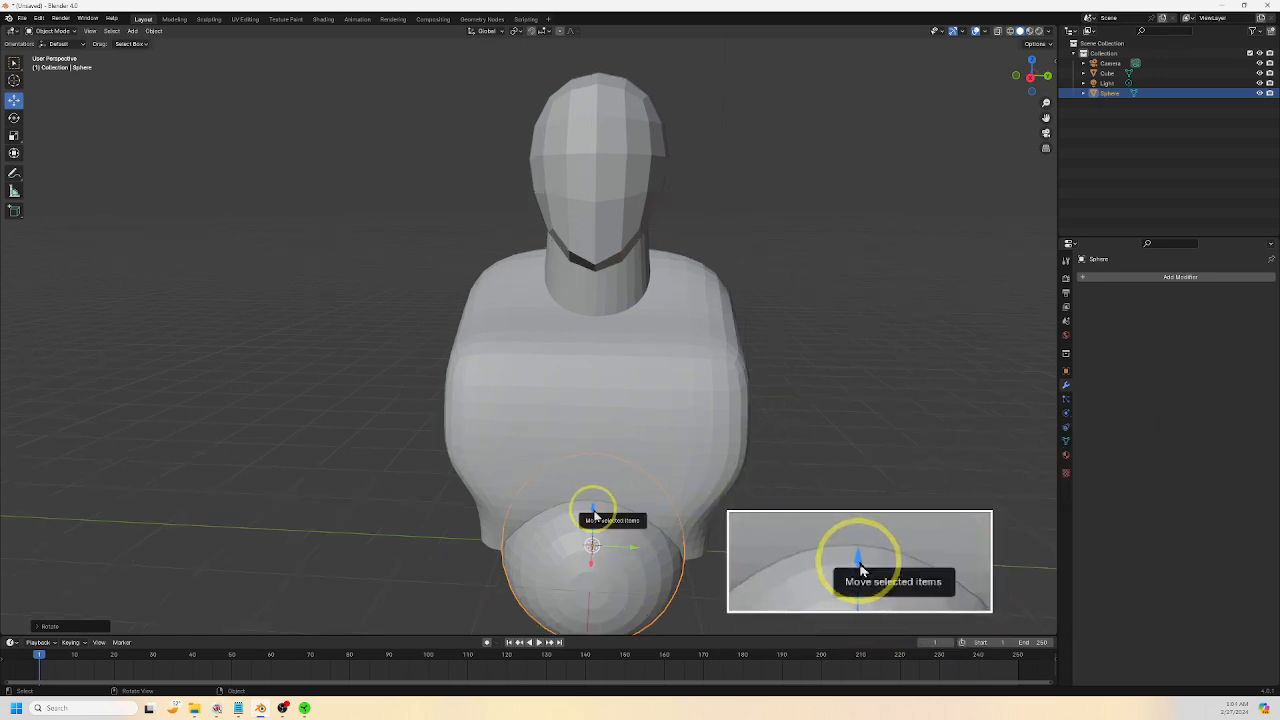
{"action": "left_click_drag", "start_coordinate": [594, 510], "coordinate": [615, 119]}
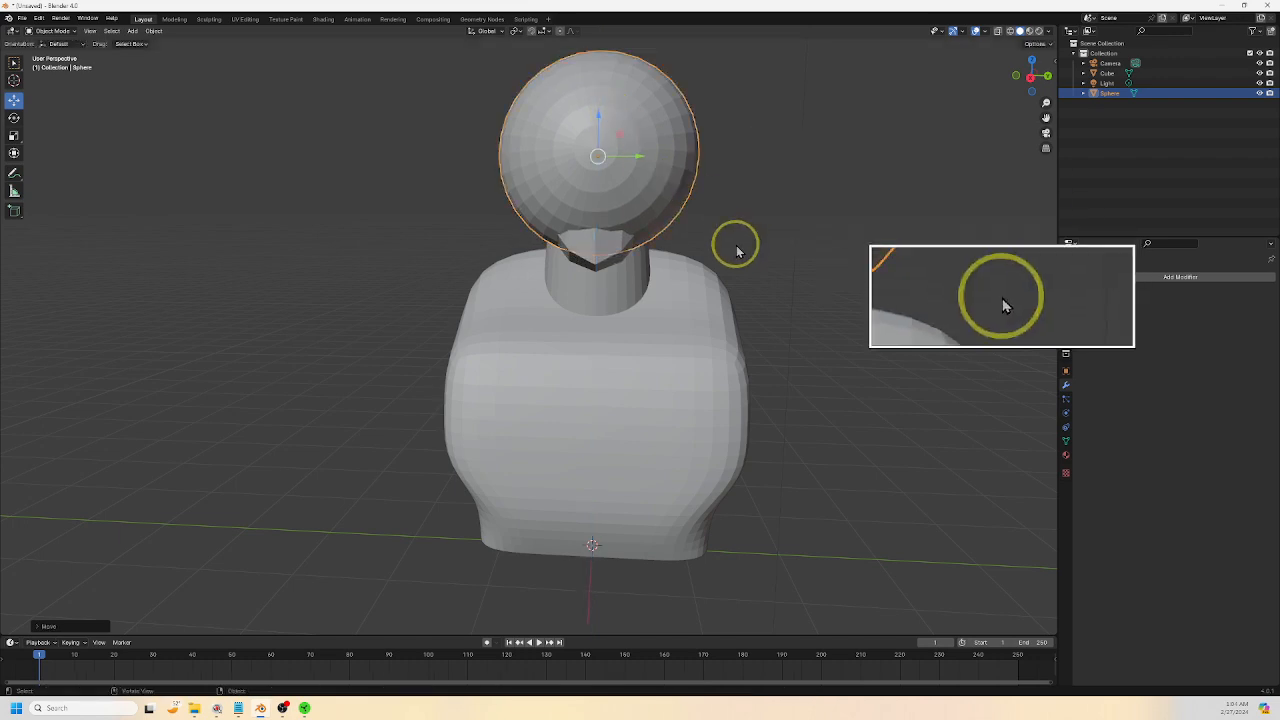
{"action": "scroll", "coordinate": [740, 245], "scroll_direction": "up", "scroll_amount": 2}
{"action": "middle_click_drag", "start_coordinate": [743, 320], "coordinate": [720, 450], "text": "shift"}
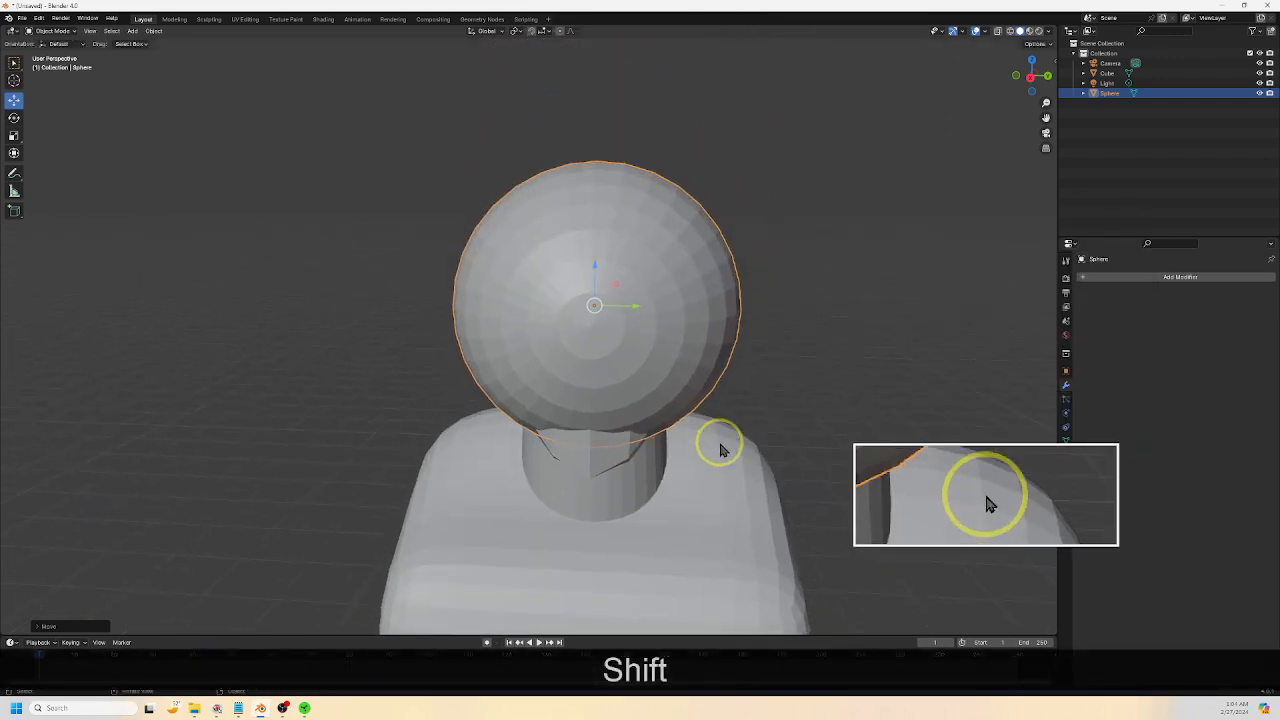
In Edit Mode, select the ring of triangular faces around the sphere's front pole and push them inward along X to form a recess
{"action": "key", "text": "Tab"}
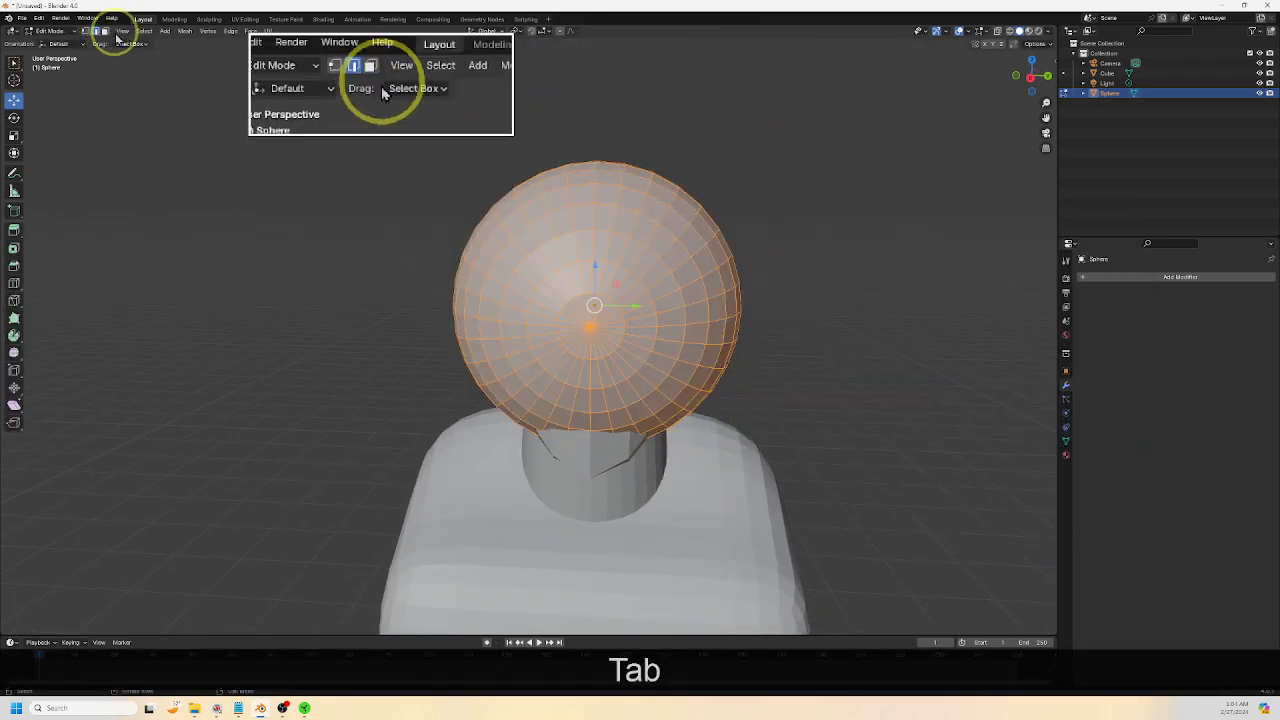
{"action": "left_click", "coordinate": [104, 31]}
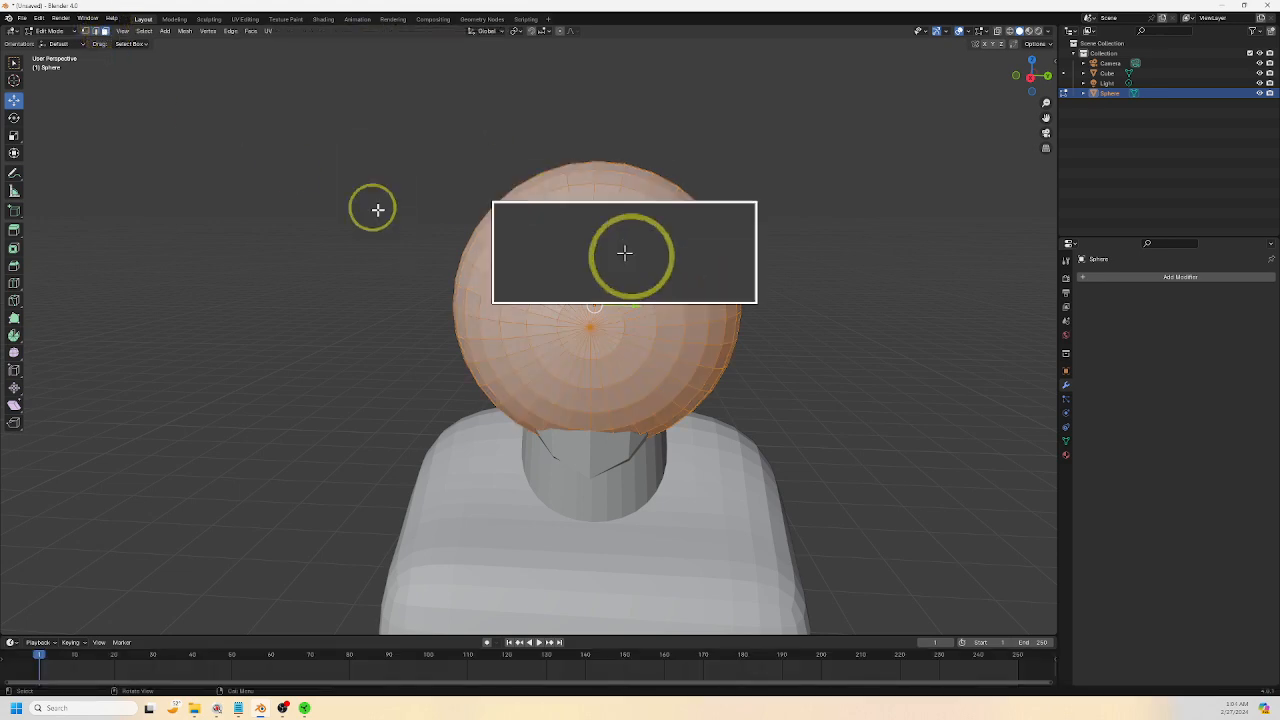
{"action": "left_click", "coordinate": [608, 306]}
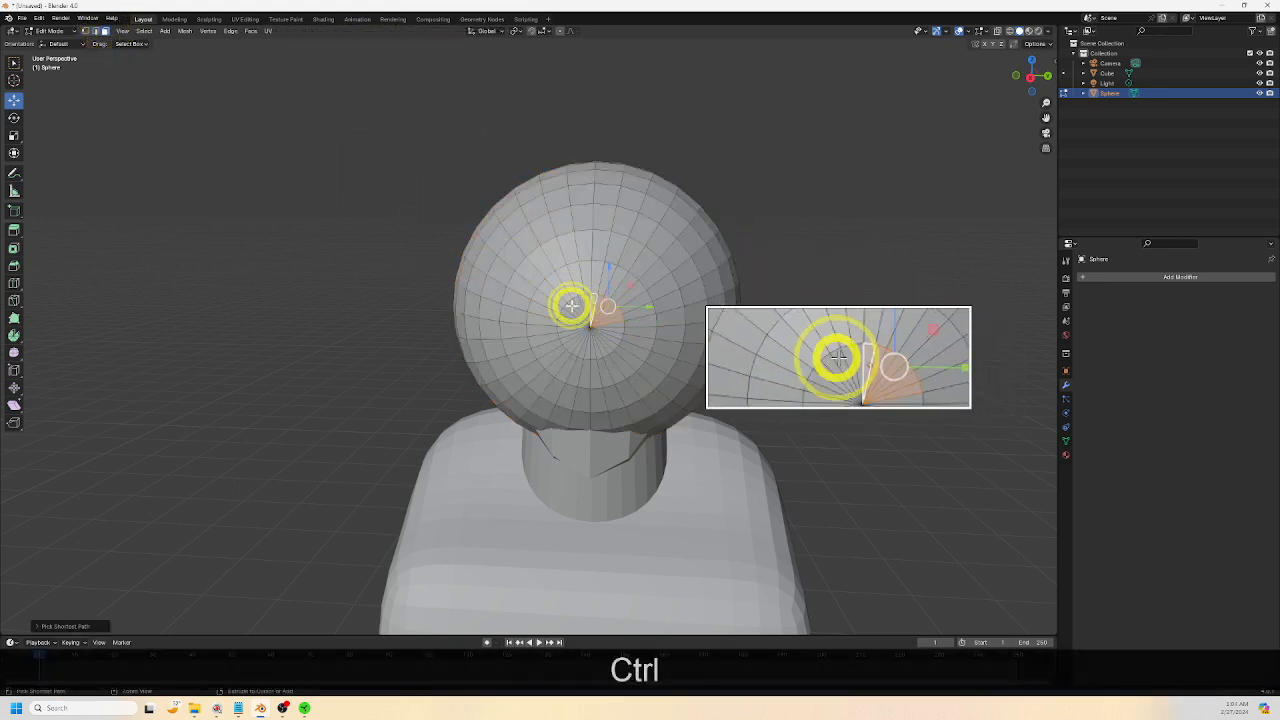
{"action": "left_click", "coordinate": [572, 318], "text": "ctrl"}
{"action": "left_click", "coordinate": [619, 328], "text": "ctrl"}
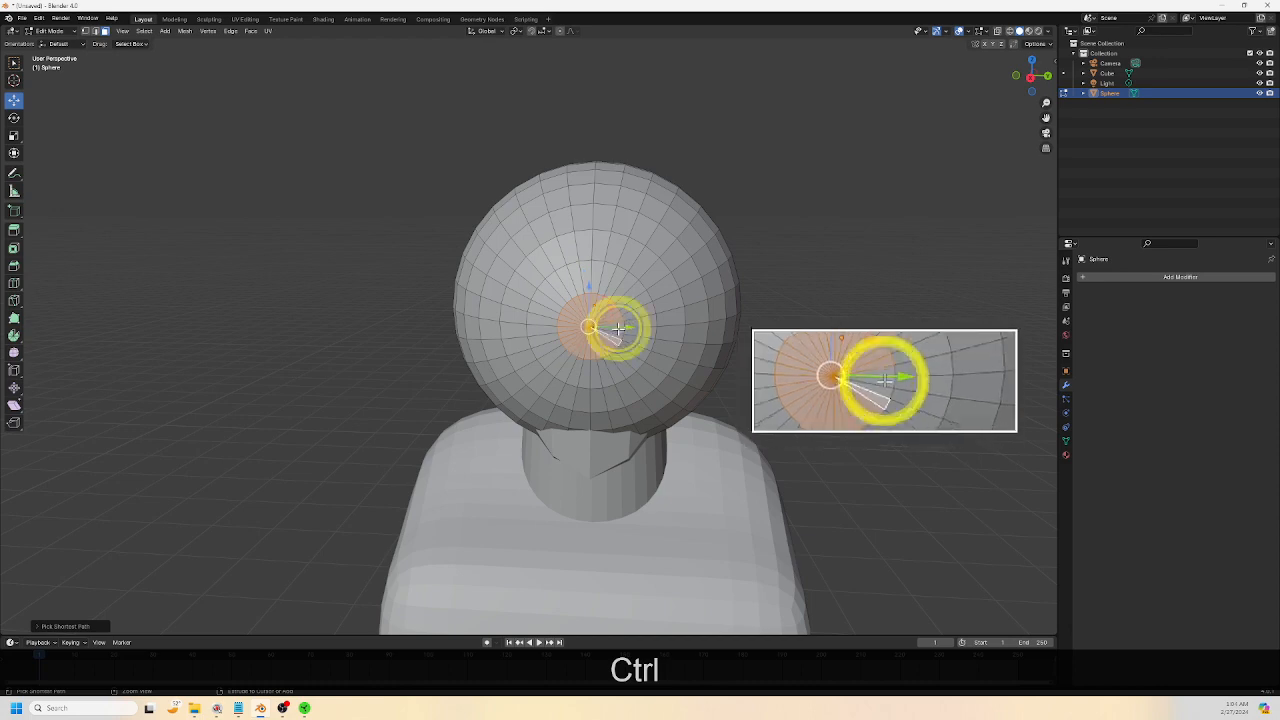
{"action": "middle_click_drag", "start_coordinate": [680, 371], "coordinate": [406, 347]}
{"action": "left_click_drag", "start_coordinate": [407, 345], "coordinate": [441, 345]}
{"action": "middle_click_drag", "start_coordinate": [441, 345], "coordinate": [520, 366]}
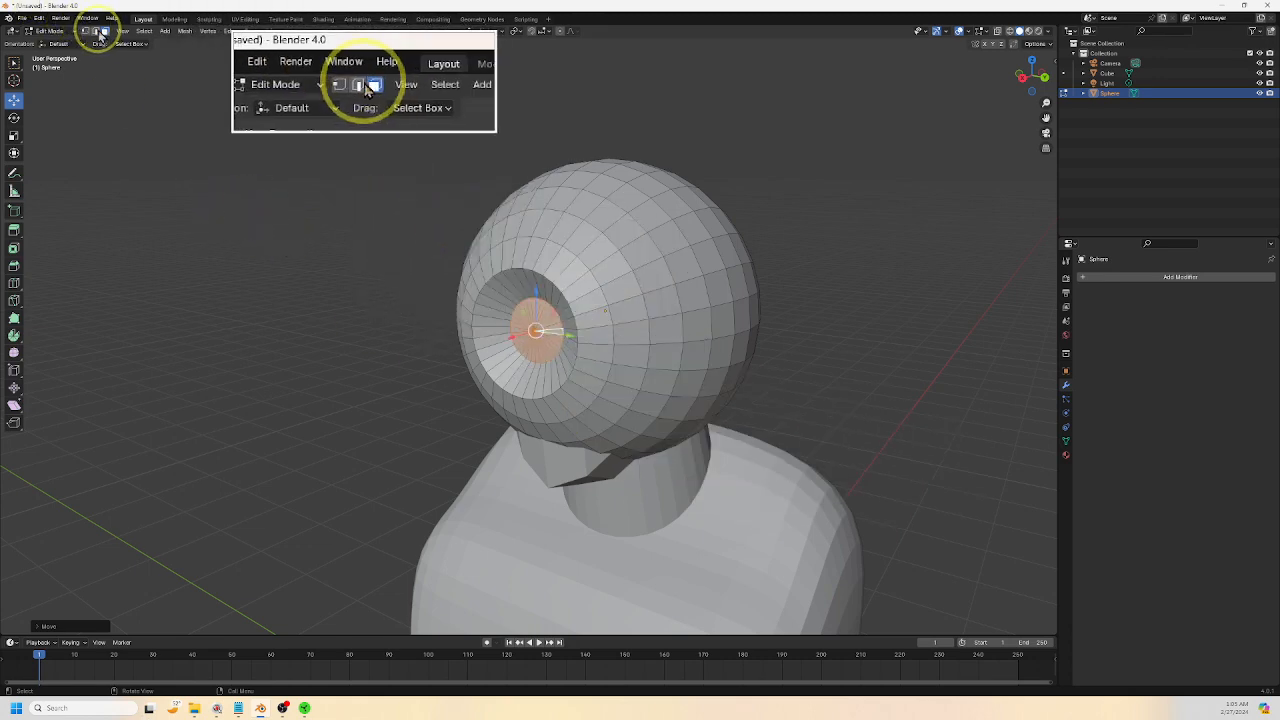
Select the outer and inner edge loops of the sphere's recess and set their edge crease to 1
{"action": "key", "text": "2"}
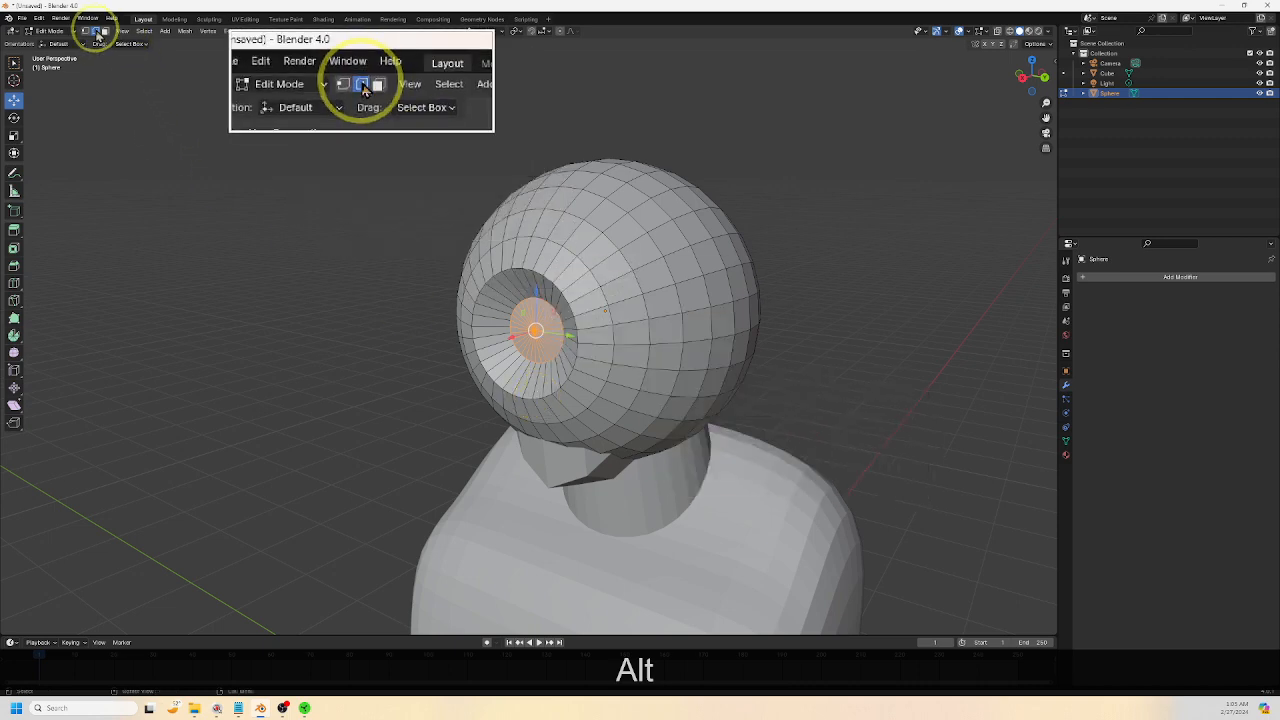
{"action": "left_click", "coordinate": [536, 398], "text": "alt"}
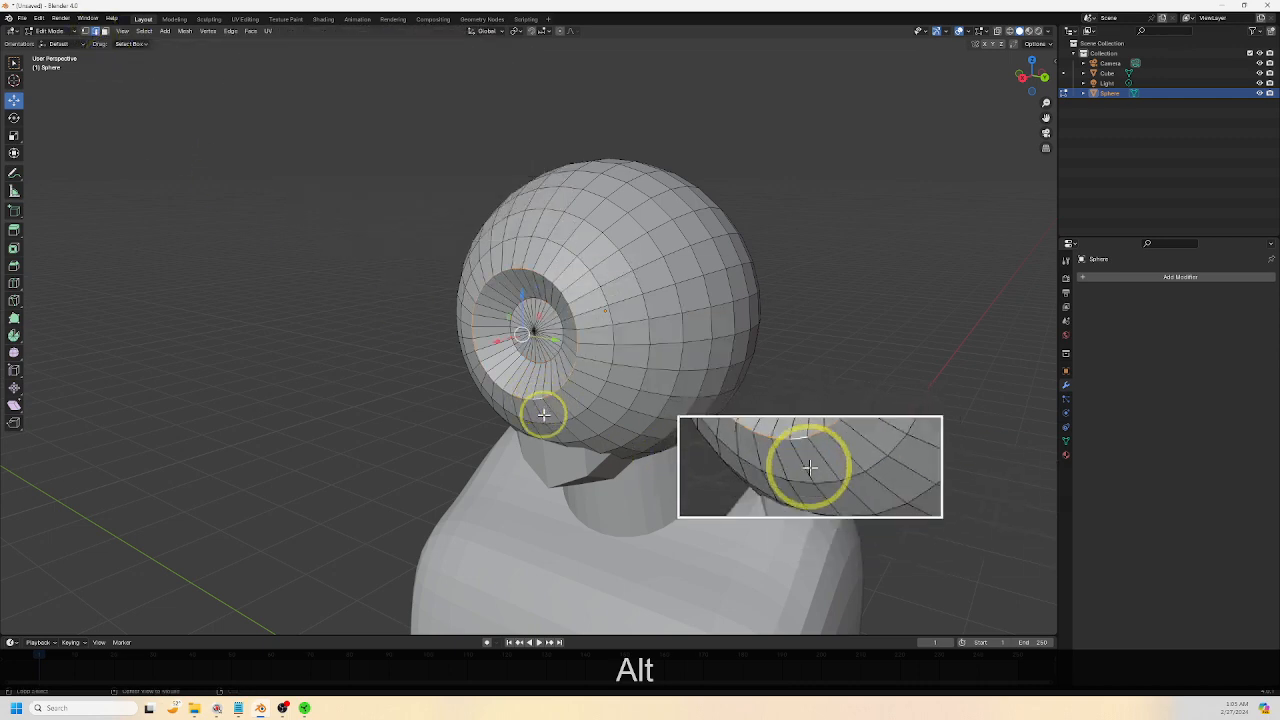
{"action": "left_click", "coordinate": [541, 360], "text": "alt+shift"}
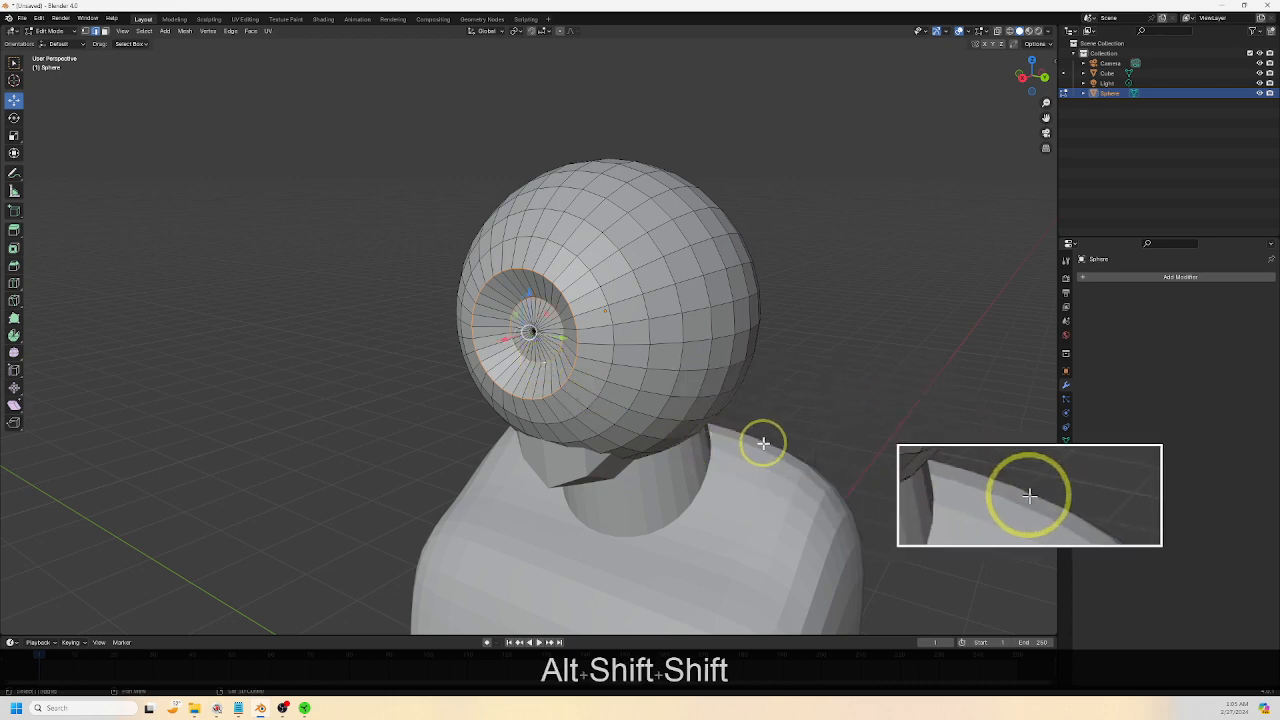
{"action": "key", "text": "shift+e"}
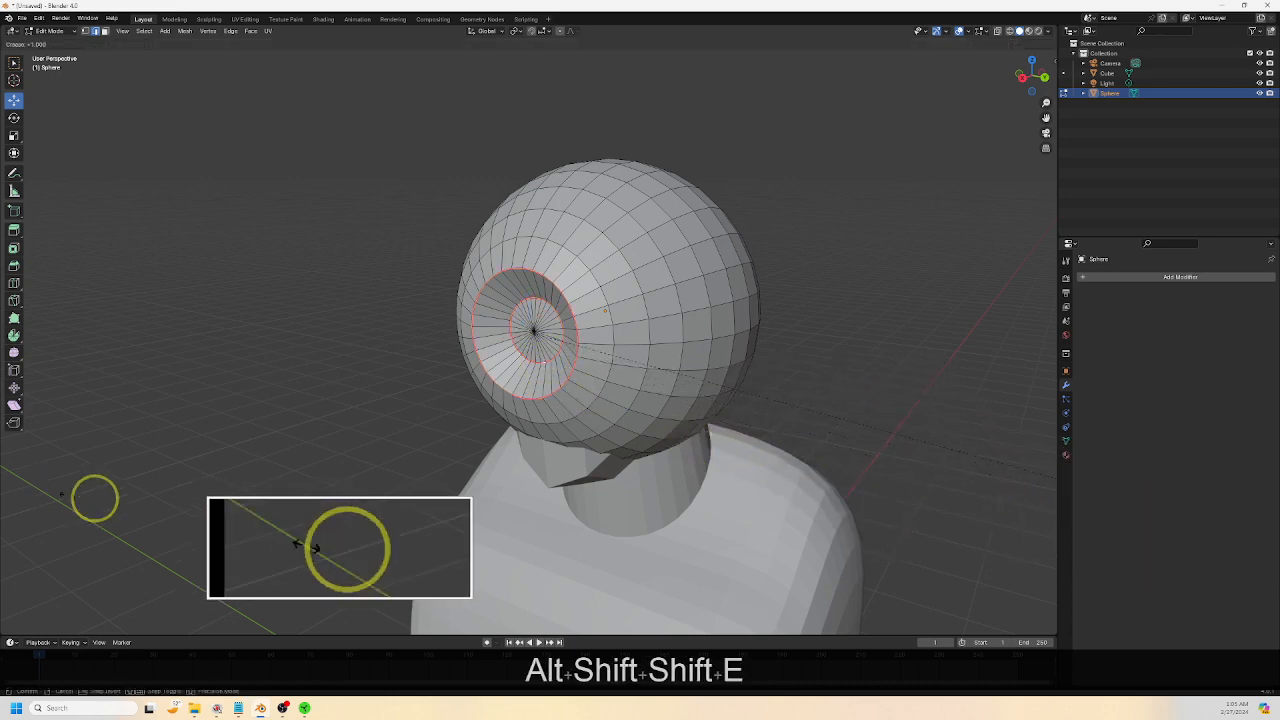
{"action": "left_click", "coordinate": [823, 509]}
Add a Subdivision Surface modifier to the sphere with viewport level 2 and check the smoothed shape in Object Mode
{"action": "left_click", "coordinate": [1089, 275]}
{"action": "mouse_move", "coordinate": [1094, 280]}
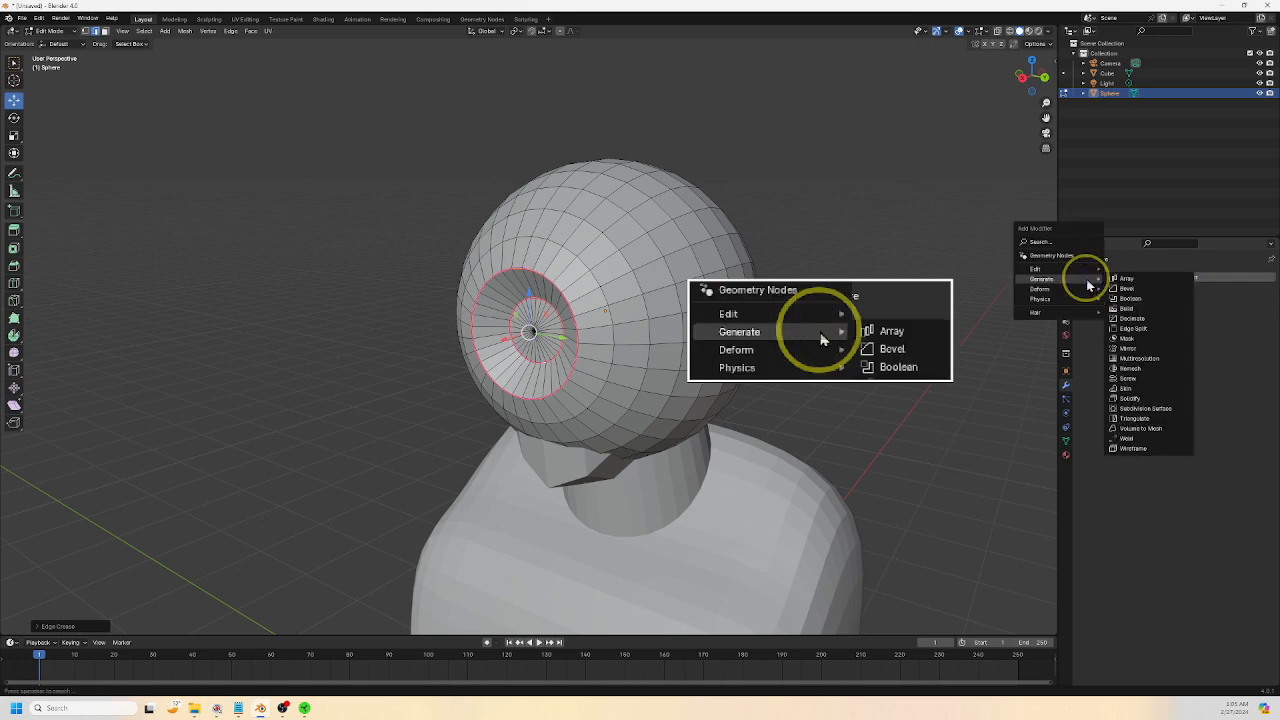
{"action": "left_click", "coordinate": [1166, 413]}
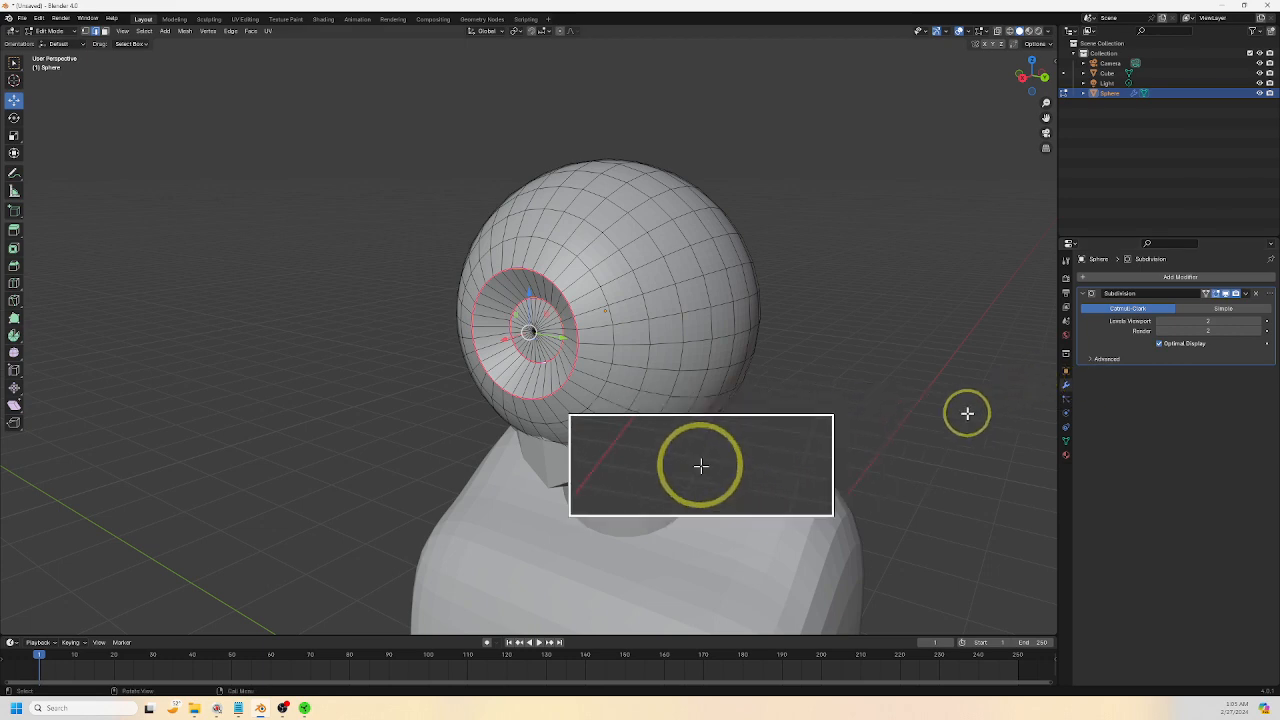
{"action": "key", "text": "Tab"}
{"action": "middle_click_drag", "start_coordinate": [967, 413], "coordinate": [917, 464]}
{"action": "key", "text": "Tab"}
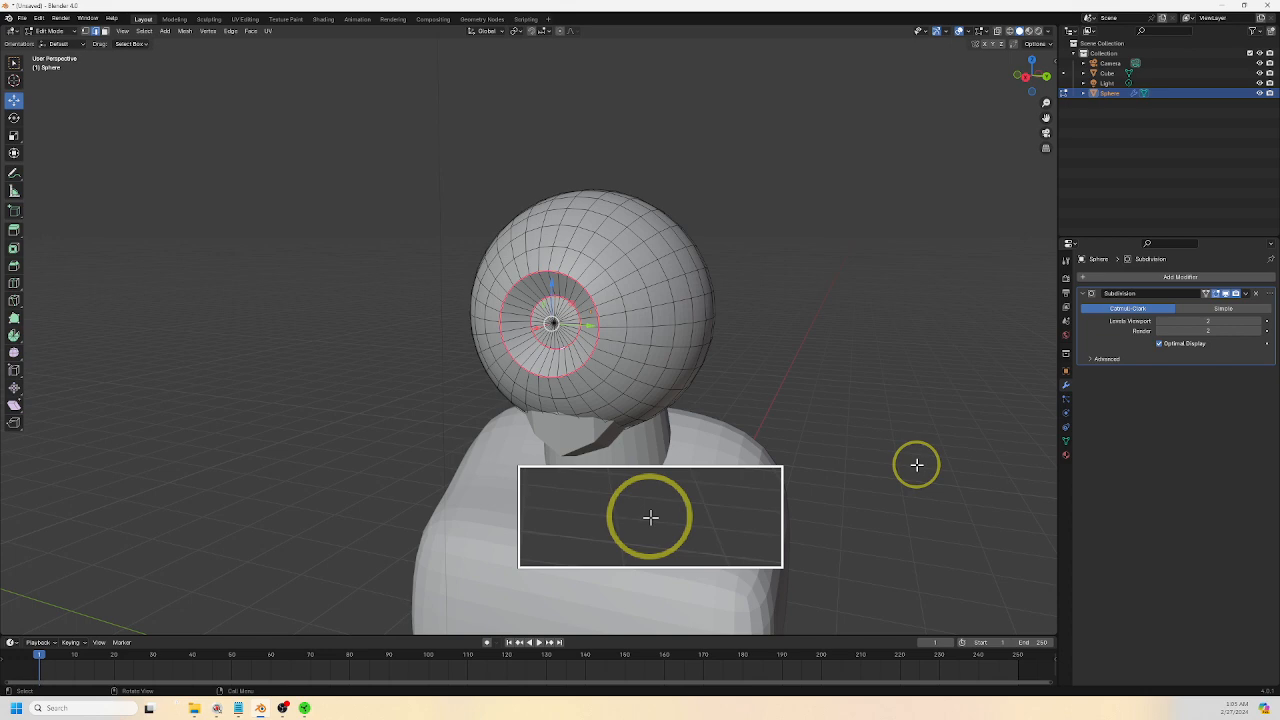
Select the sphere's entire mesh and scale it down to eye size within the head, using wireframe shading from the right view
{"action": "key", "text": "a"}
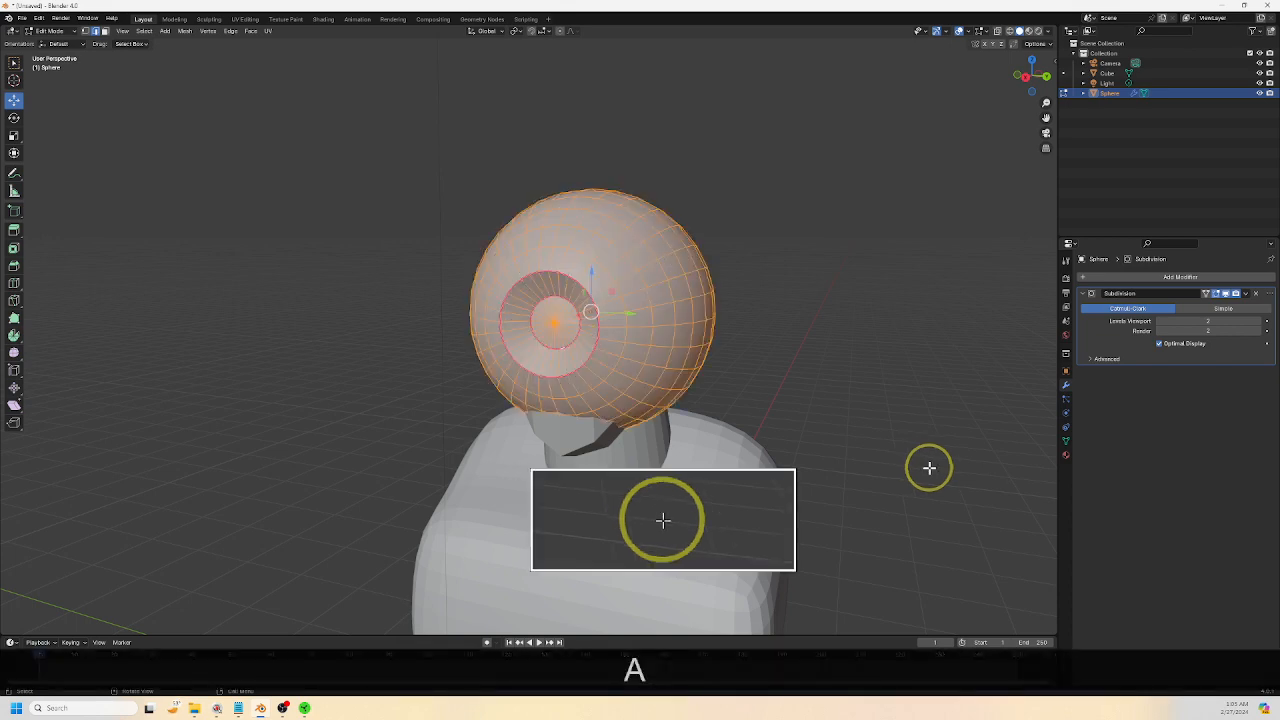
{"action": "left_click", "coordinate": [1027, 77]}
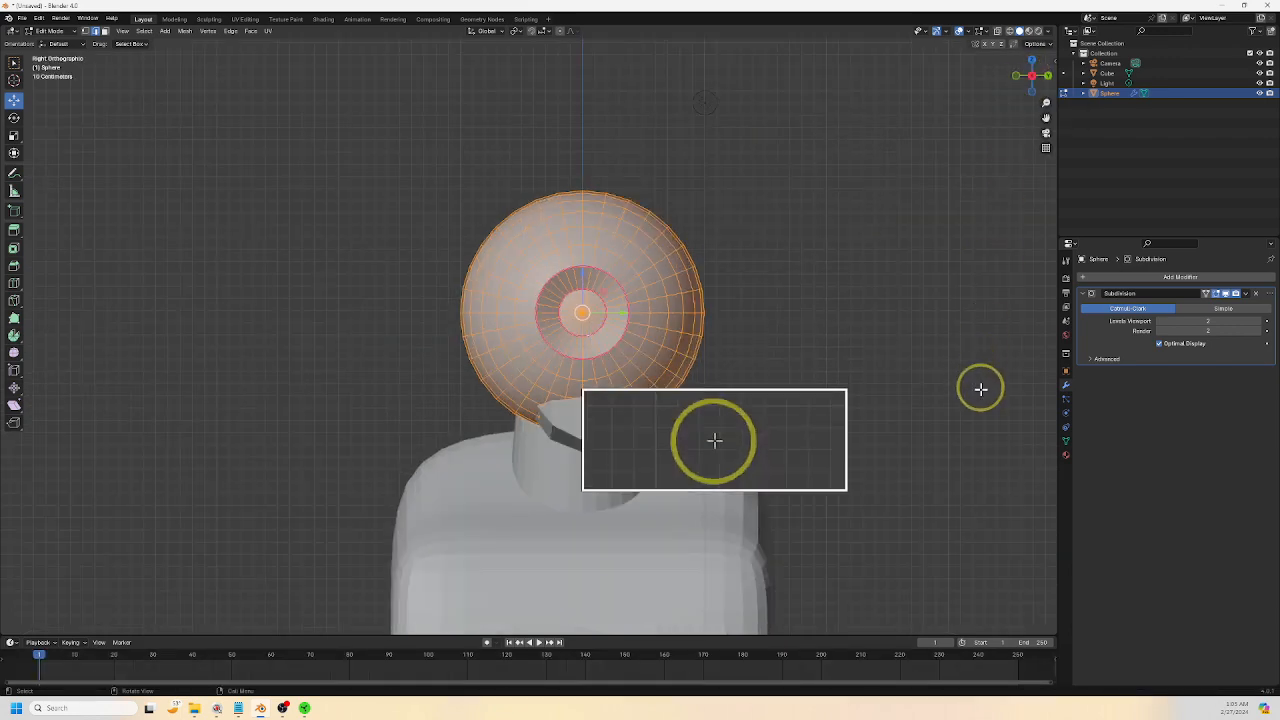
{"action": "key", "text": "s"}
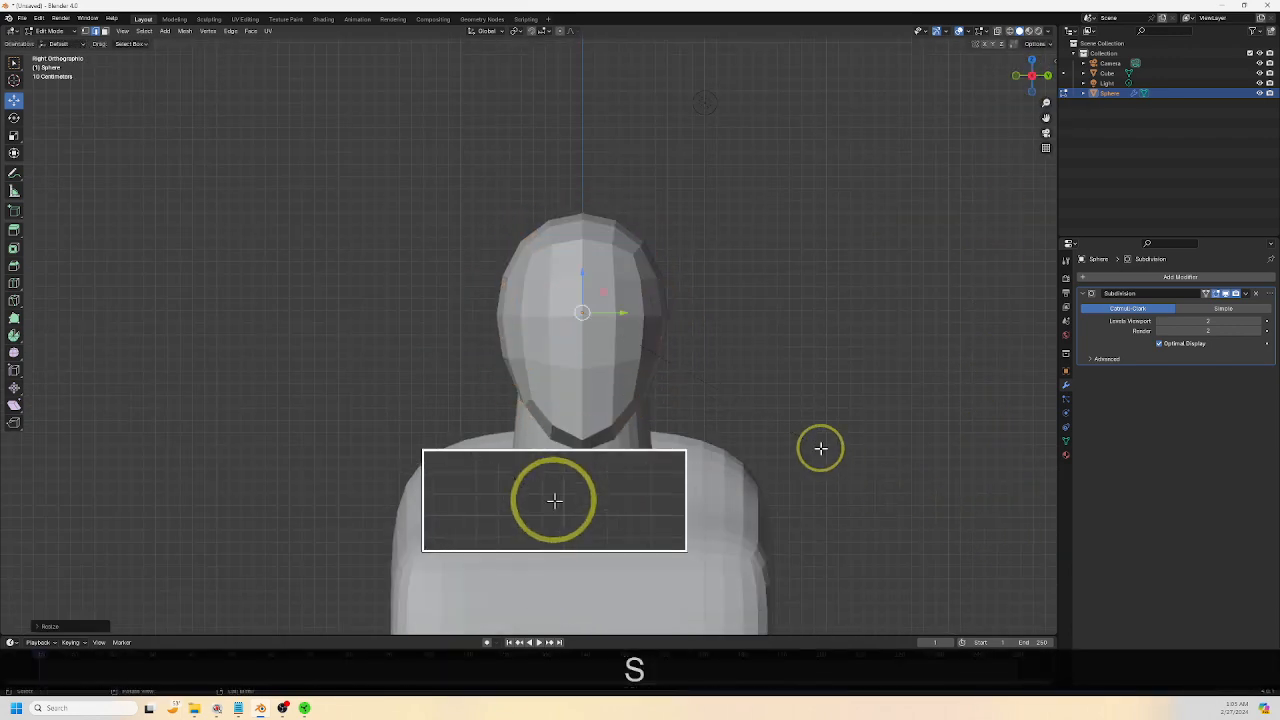
{"action": "left_click", "coordinate": [1010, 32]}
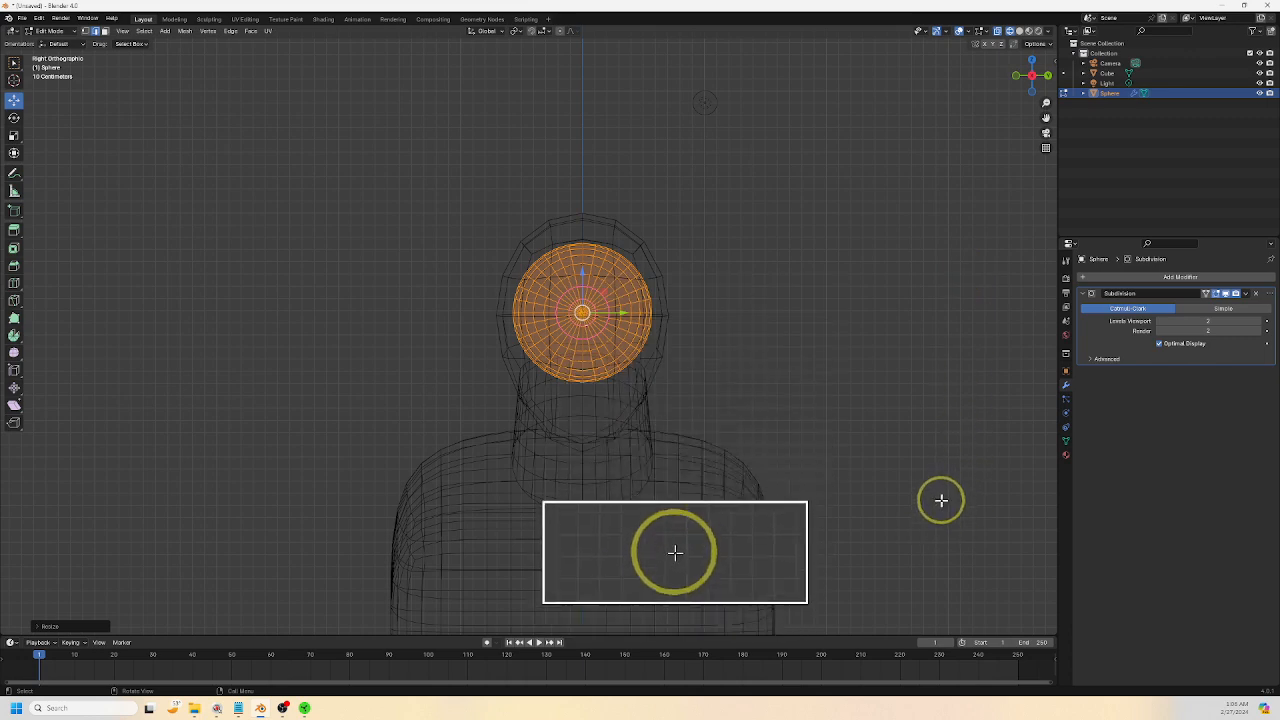
{"action": "left_click", "coordinate": [1020, 32]}
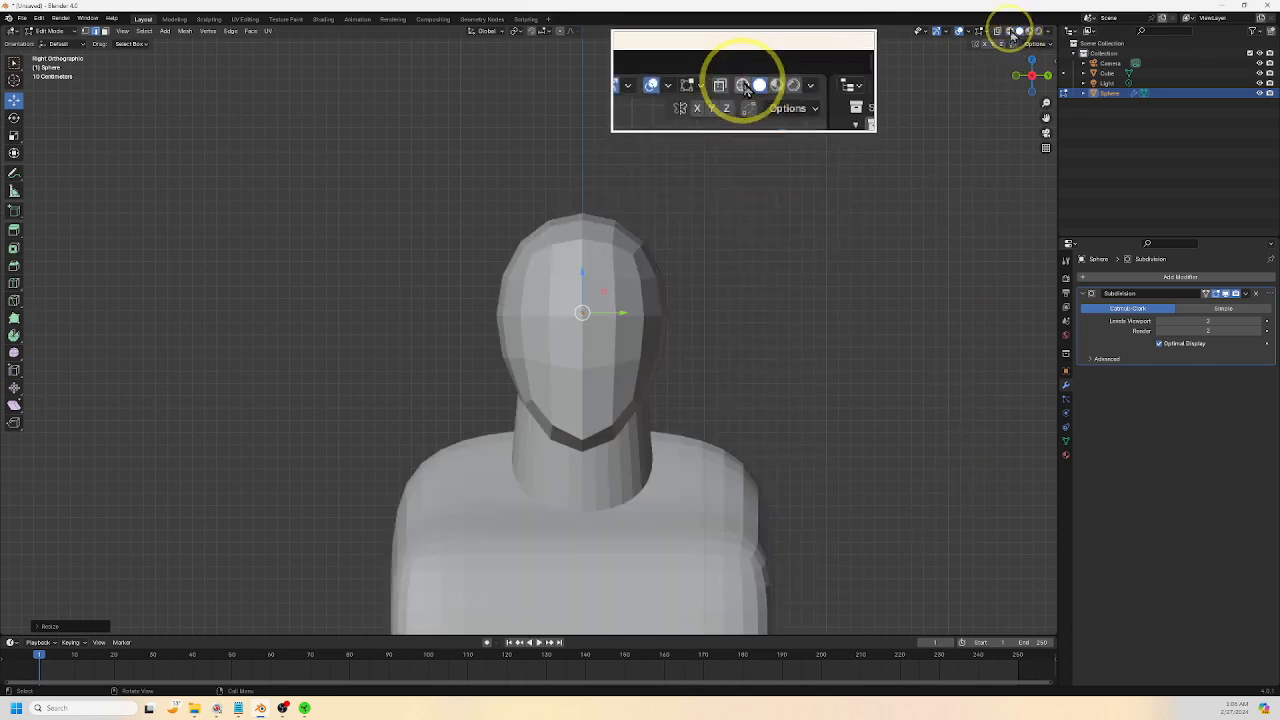
{"action": "left_click", "coordinate": [1010, 32]}
{"action": "left_click", "coordinate": [1019, 32]}
{"action": "left_click", "coordinate": [1010, 32]}
{"action": "left_click", "coordinate": [1019, 32]}
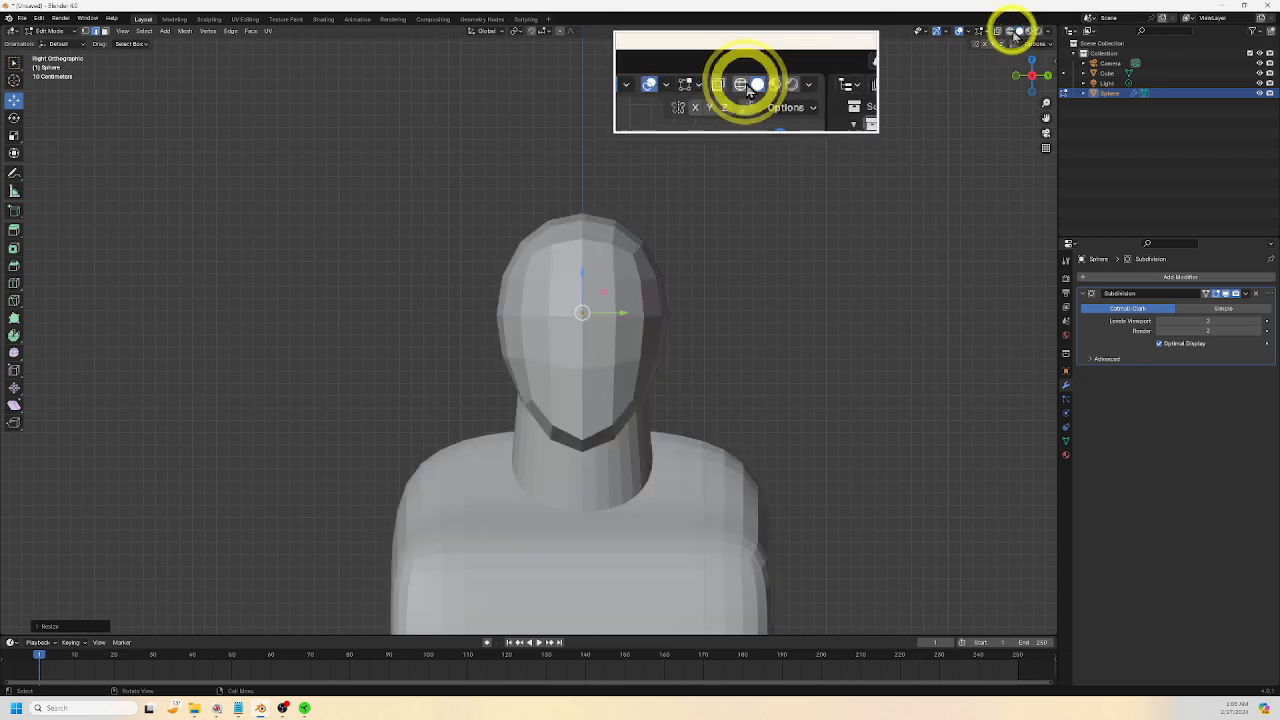
{"action": "left_click", "coordinate": [1009, 32]}
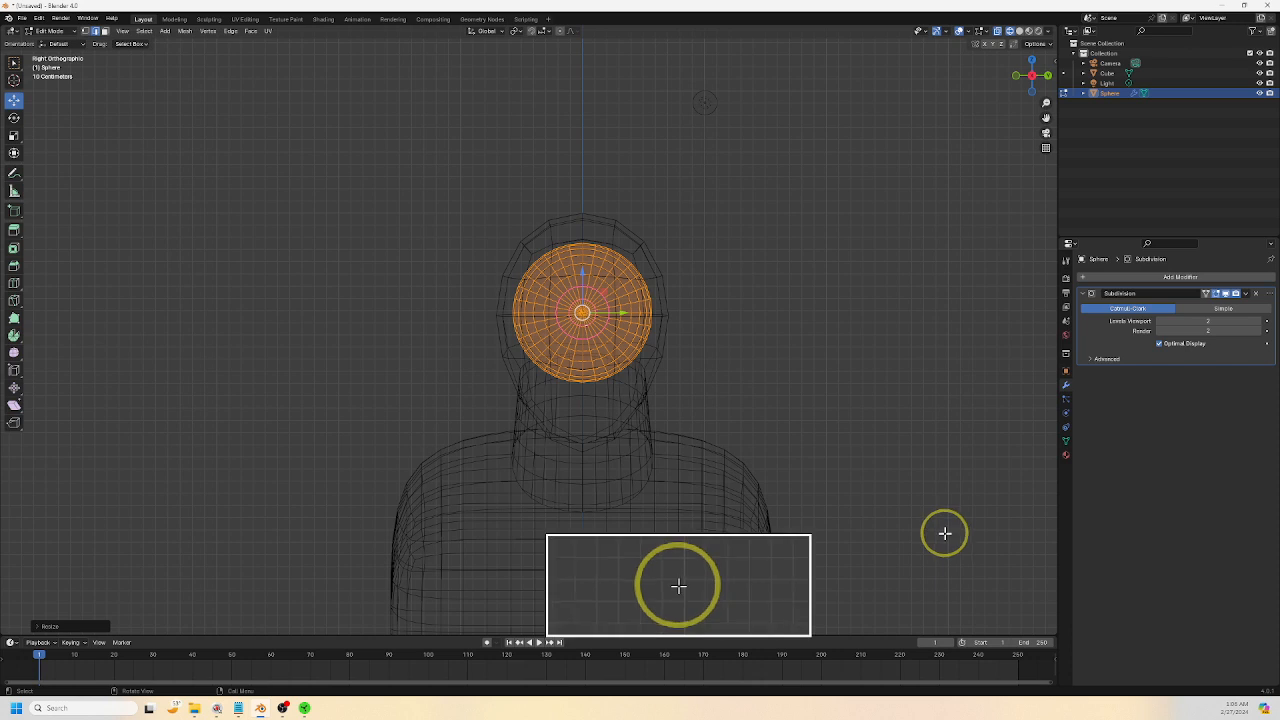
{"action": "key", "text": "s"}
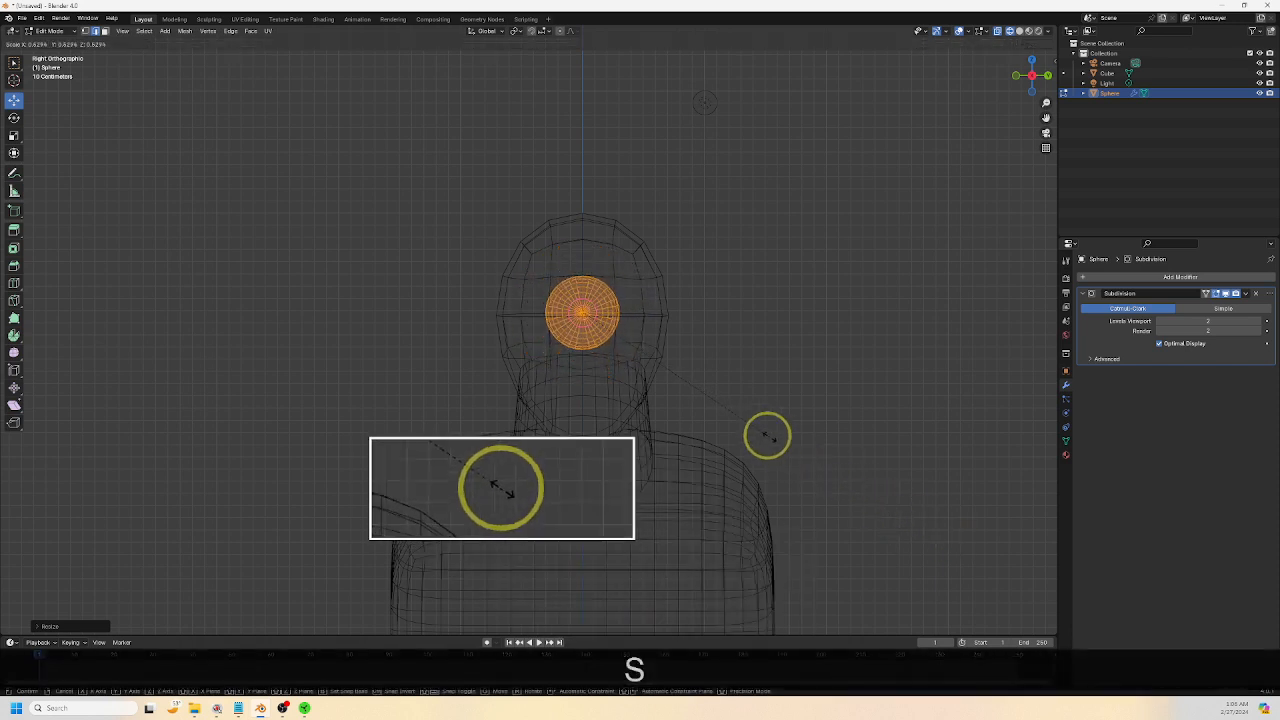
{"action": "left_click", "coordinate": [687, 395]}
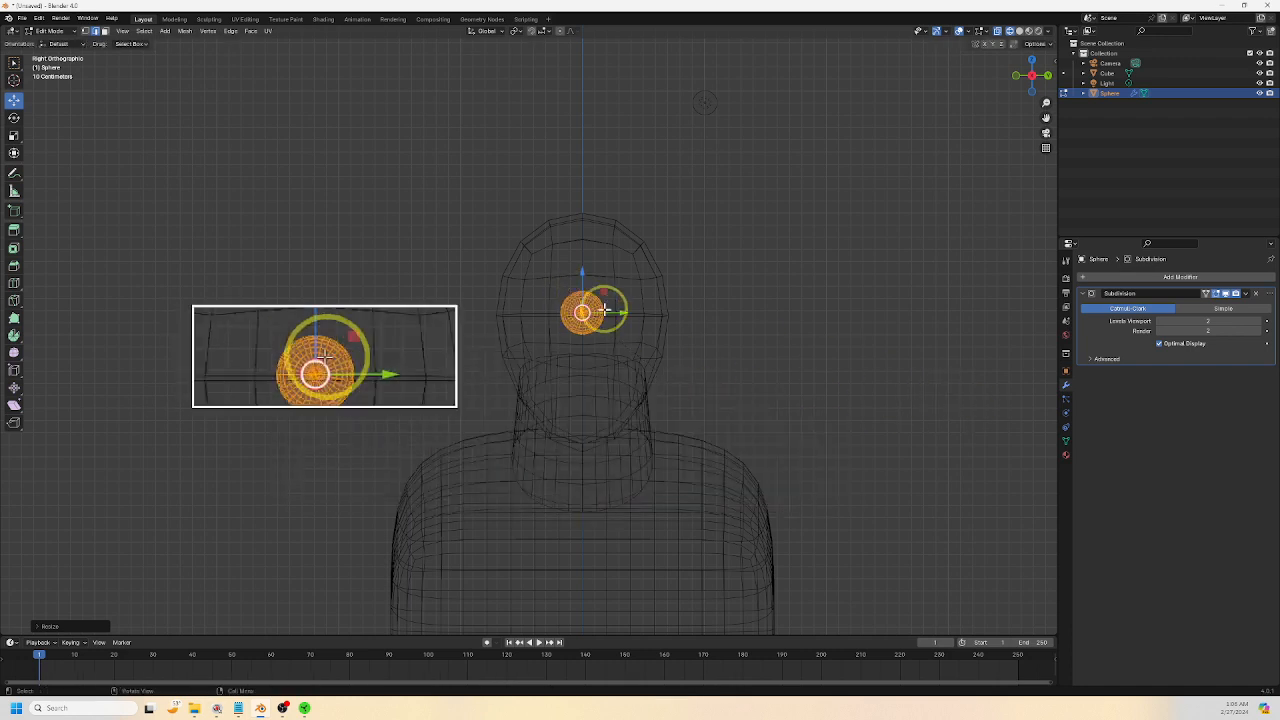
Move the eye mesh along Y to one side of the face and add a Mirror modifier on the Y axis only
{"action": "left_click_drag", "start_coordinate": [625, 313], "coordinate": [660, 314]}
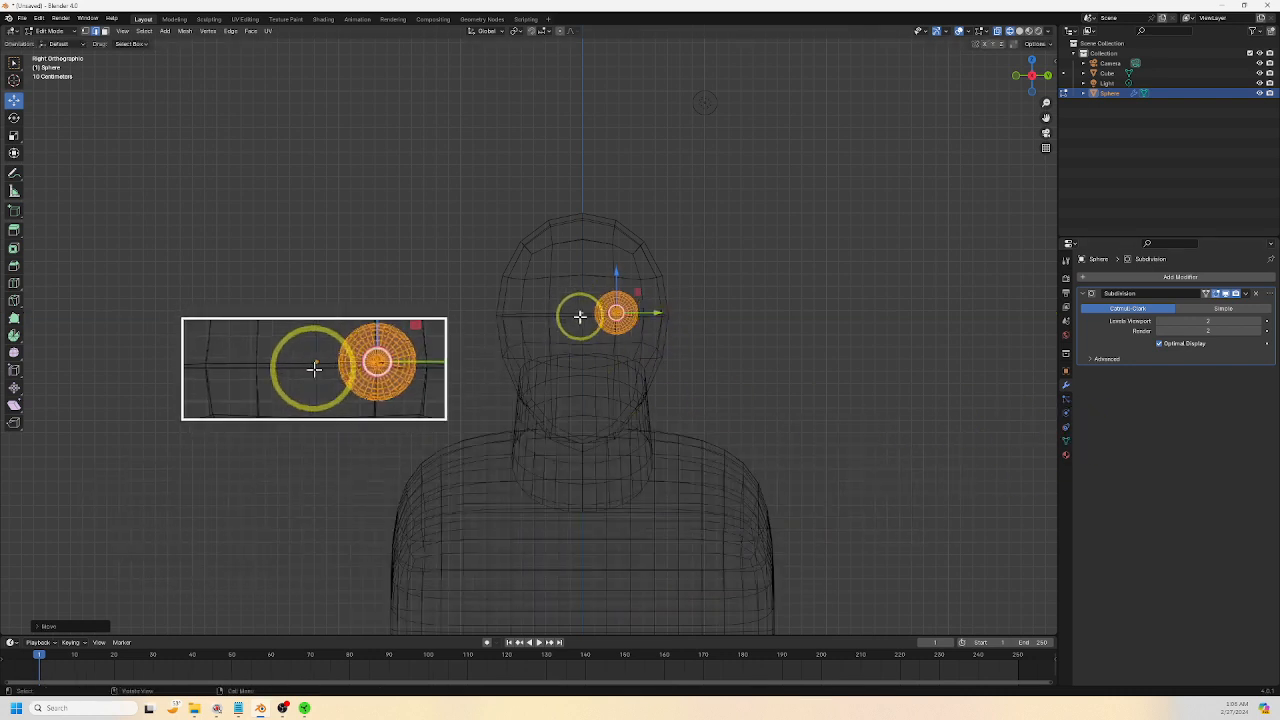
{"action": "scroll", "coordinate": [581, 316], "scroll_direction": "up", "scroll_amount": 3}
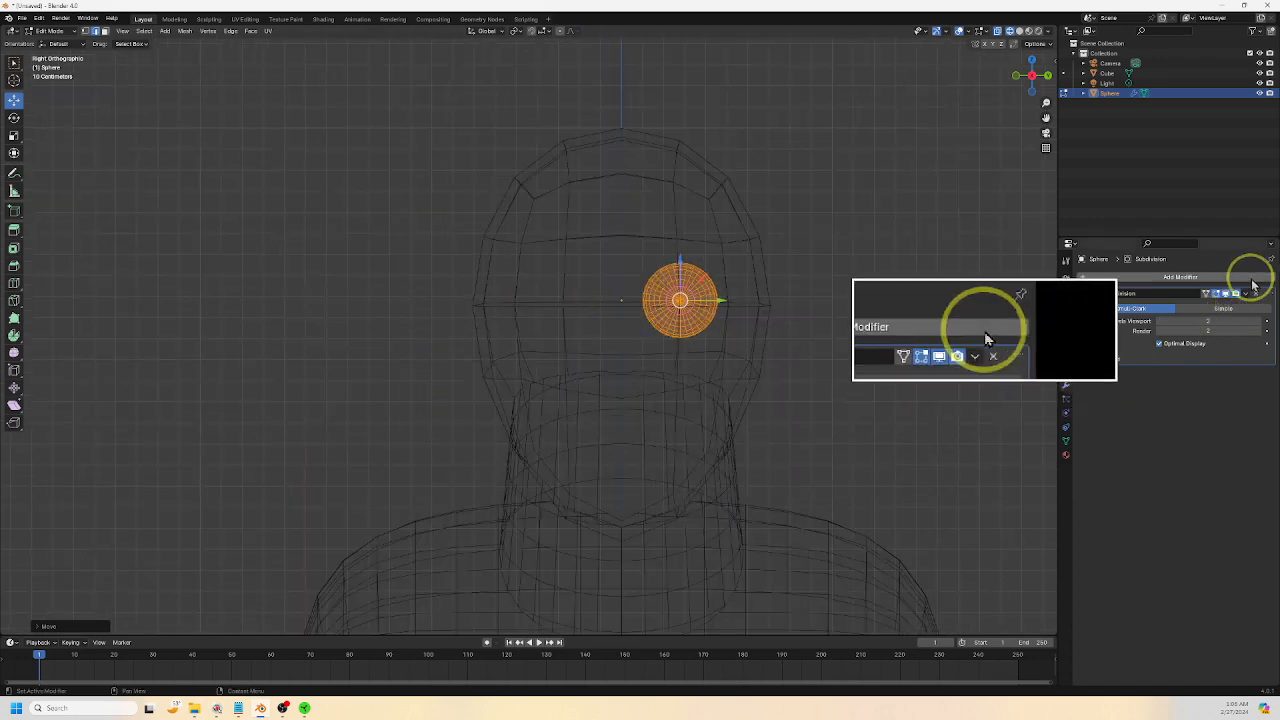
{"action": "left_click", "coordinate": [1190, 283]}
{"action": "mouse_move", "coordinate": [1191, 284]}
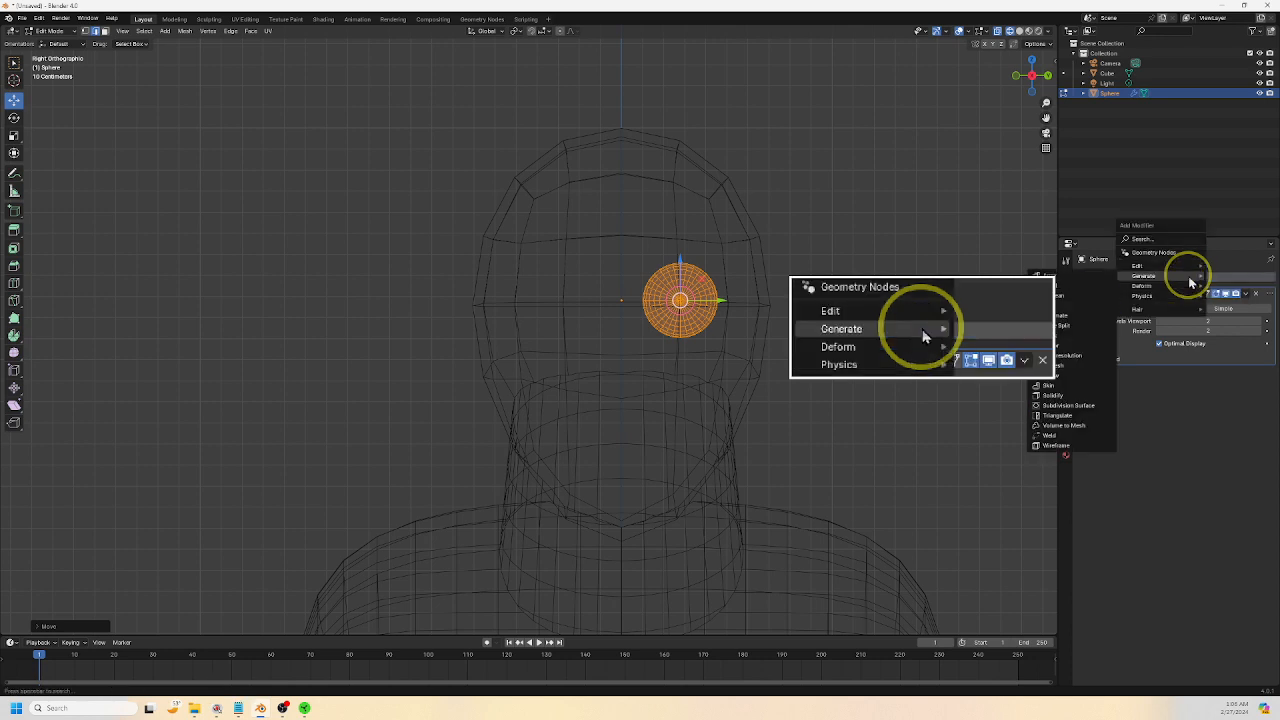
{"action": "left_click", "coordinate": [1076, 352]}
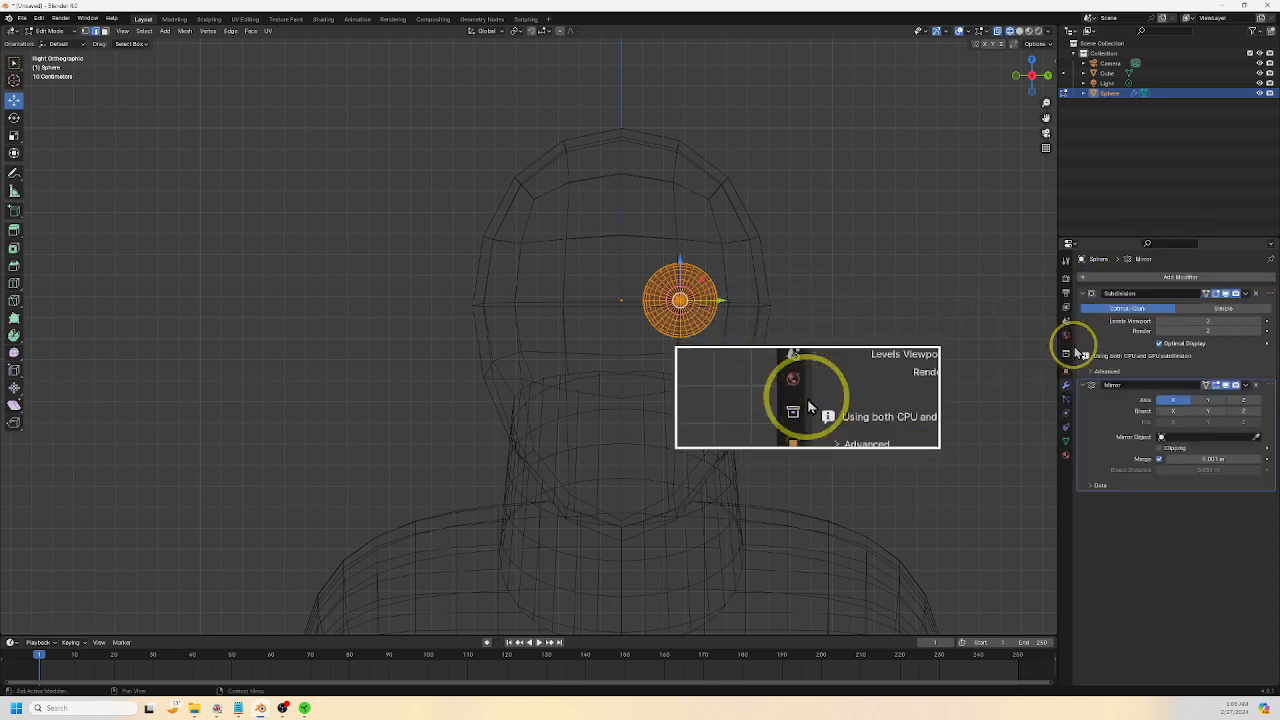
{"action": "left_click", "coordinate": [1207, 400]}
{"action": "left_click", "coordinate": [1171, 385]}
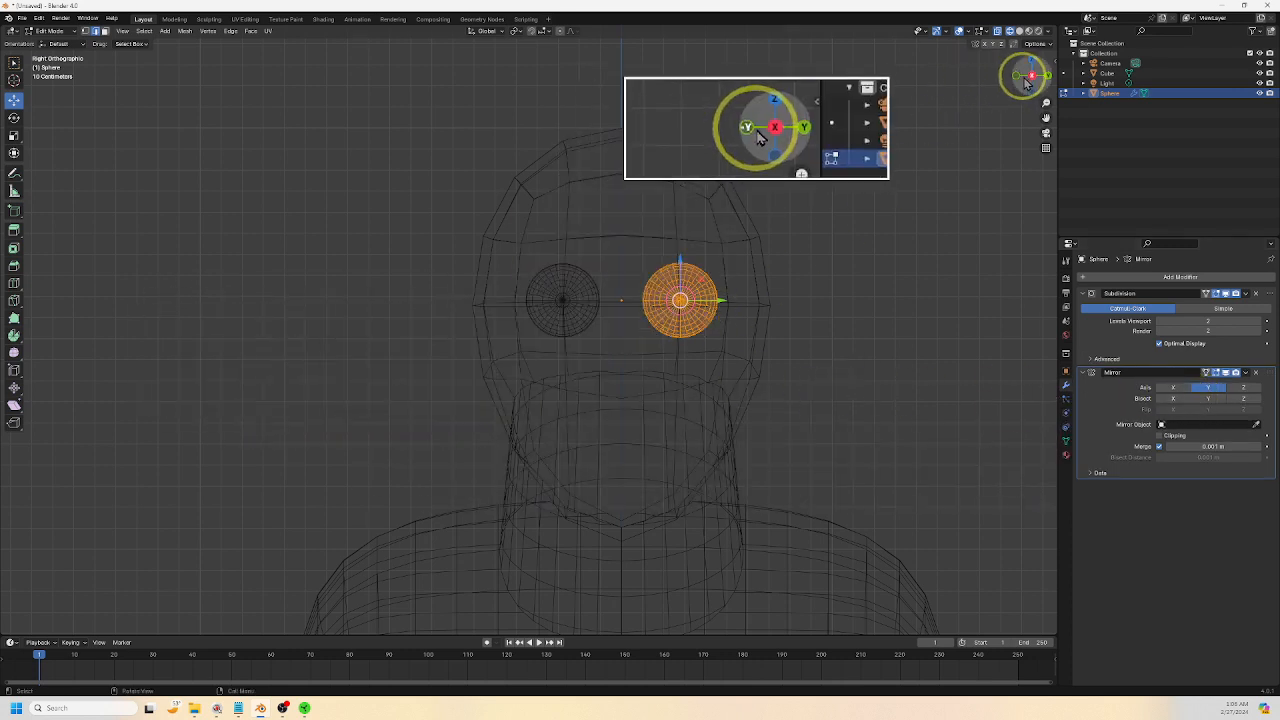
Move the eye mesh forward along X toward the front of the face, then return to solid shading and Object Mode
{"action": "left_click", "coordinate": [1047, 76]}
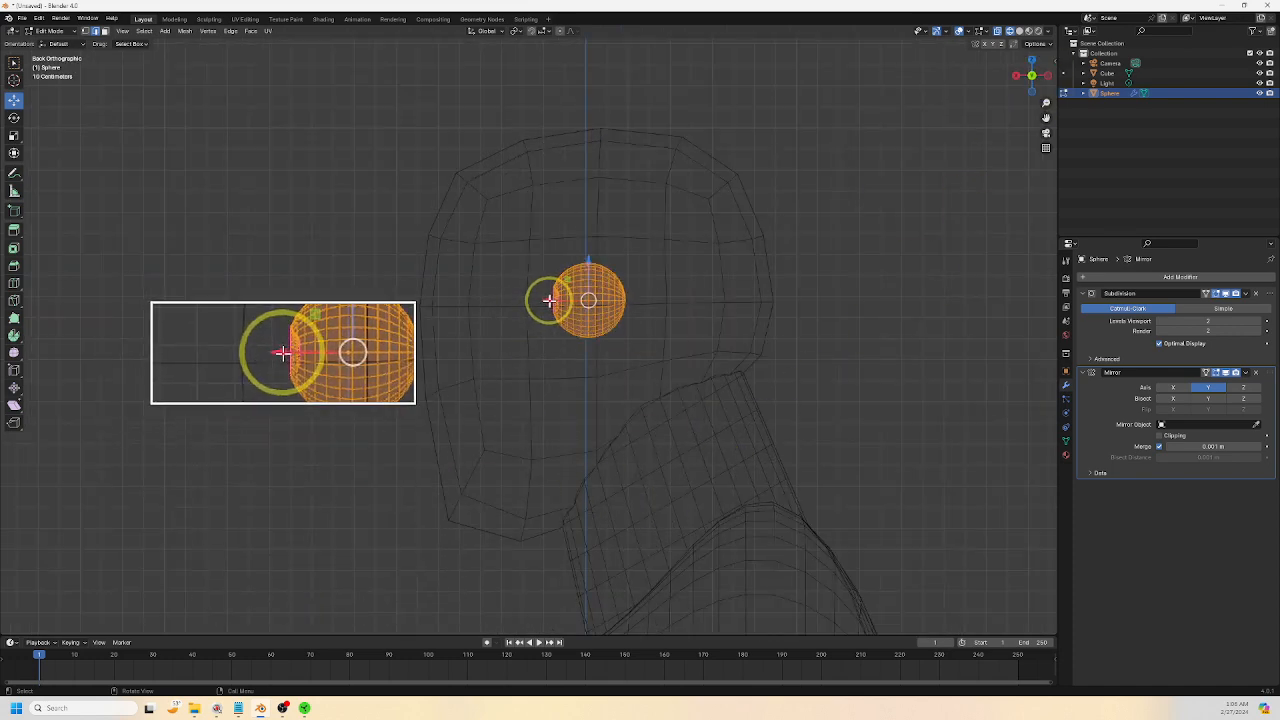
{"action": "left_click_drag", "start_coordinate": [549, 300], "coordinate": [467, 305]}
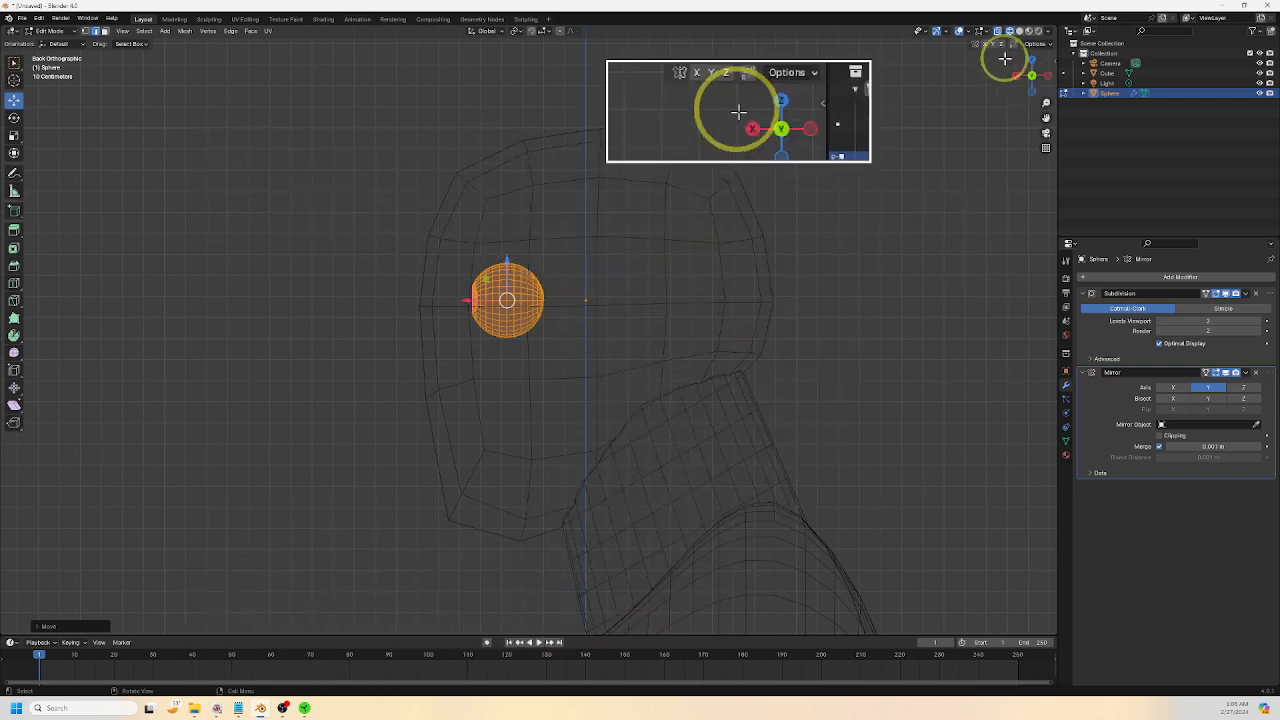
{"action": "left_click", "coordinate": [1019, 31]}
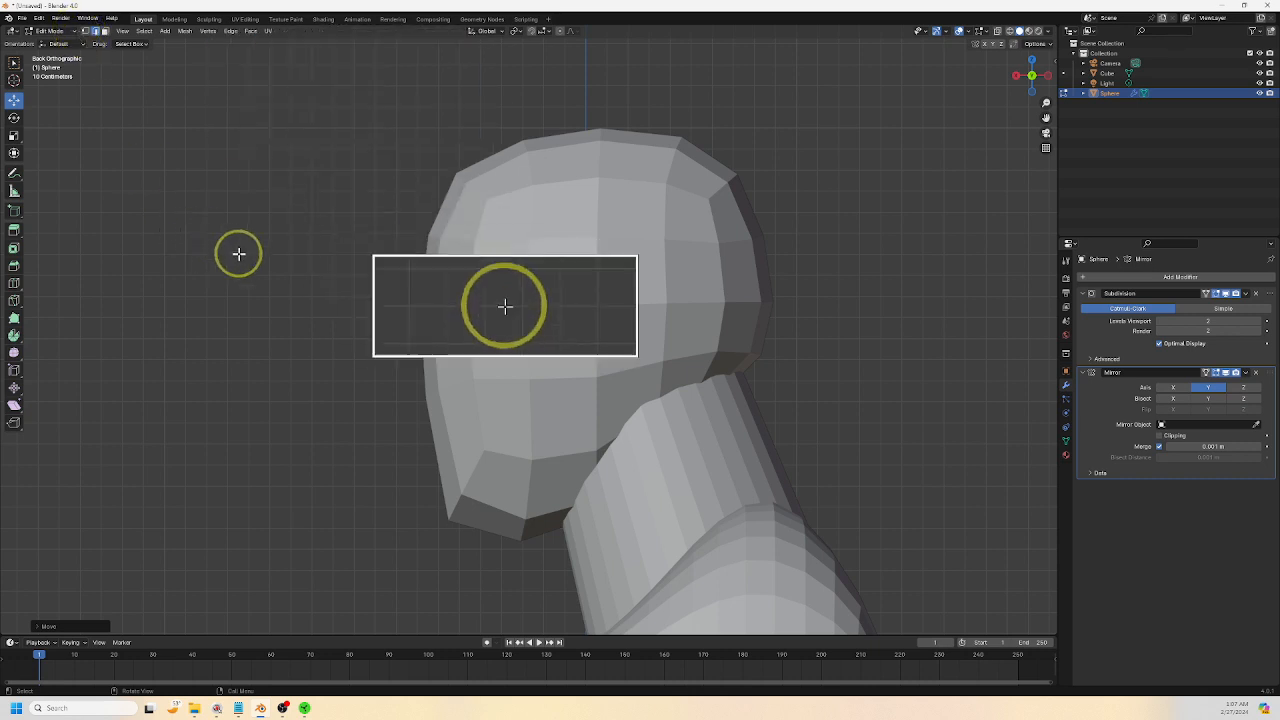
{"action": "key", "text": "Tab"}
{"action": "middle_click_drag", "start_coordinate": [277, 249], "coordinate": [534, 366]}
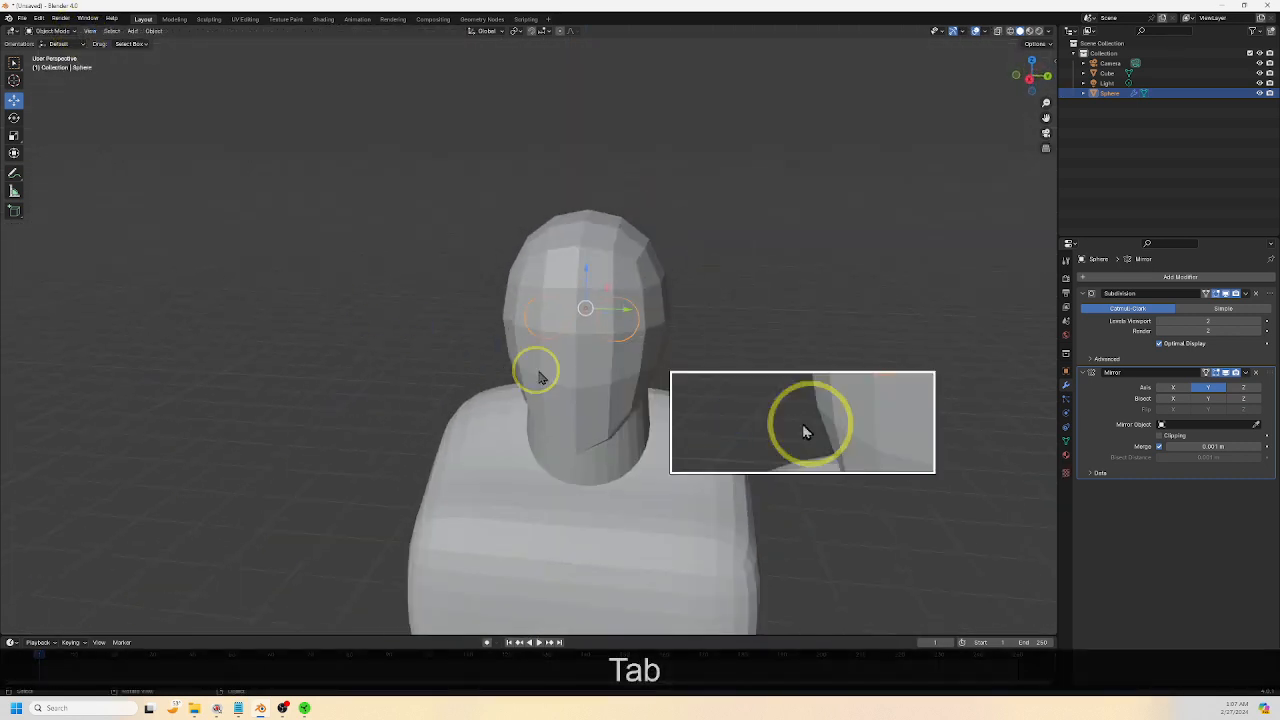
Select the merged head and torso mesh and switch it to Sculpt Mode
{"action": "left_click", "coordinate": [625, 392], "text": "shift"}
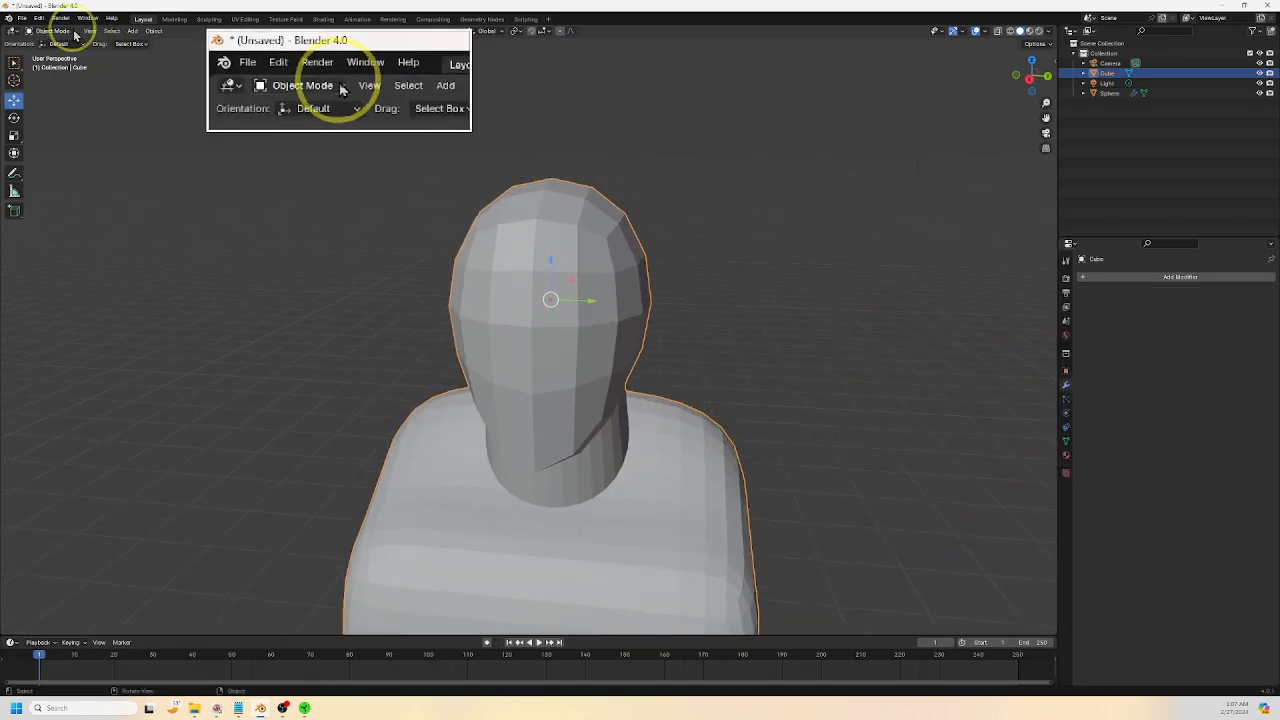
{"action": "mouse_move", "coordinate": [623, 477]}
{"action": "middle_mouse_down"}
{"action": "mouse_move", "coordinate": [713, 518]}
{"action": "mouse_move", "coordinate": [629, 466]}
{"action": "middle_mouse_up"}
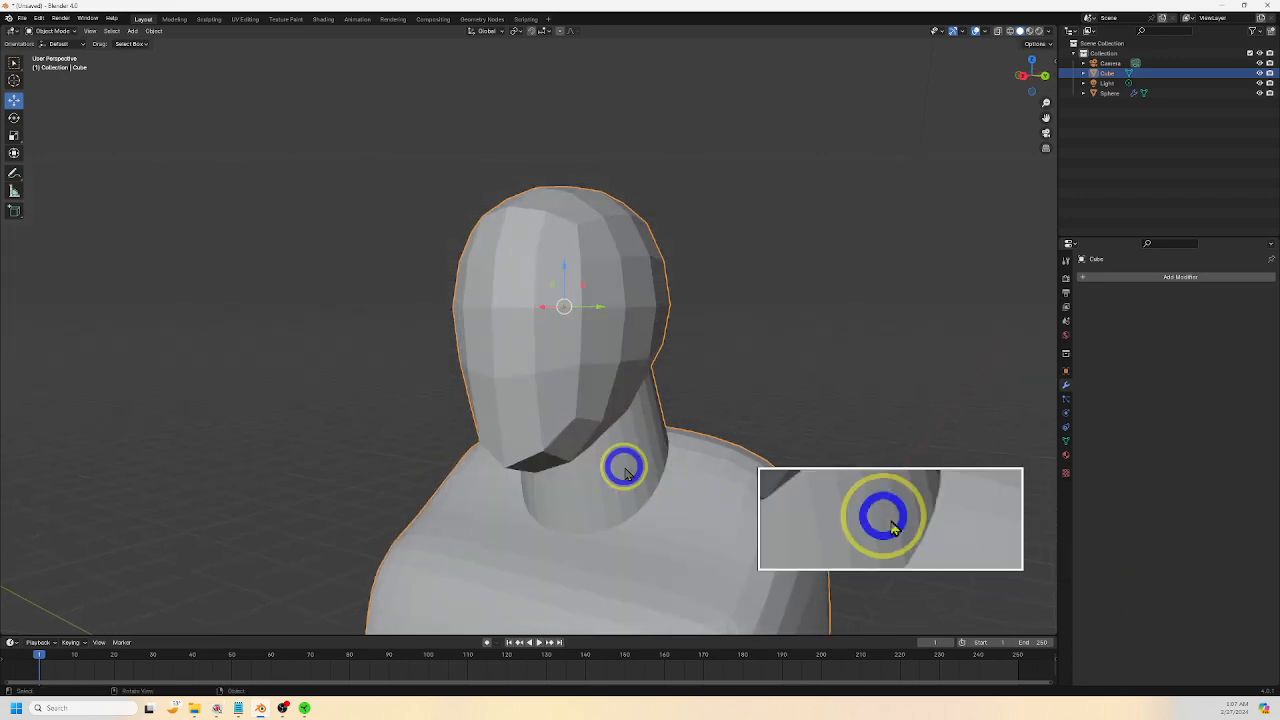
{"action": "left_click", "coordinate": [75, 33]}
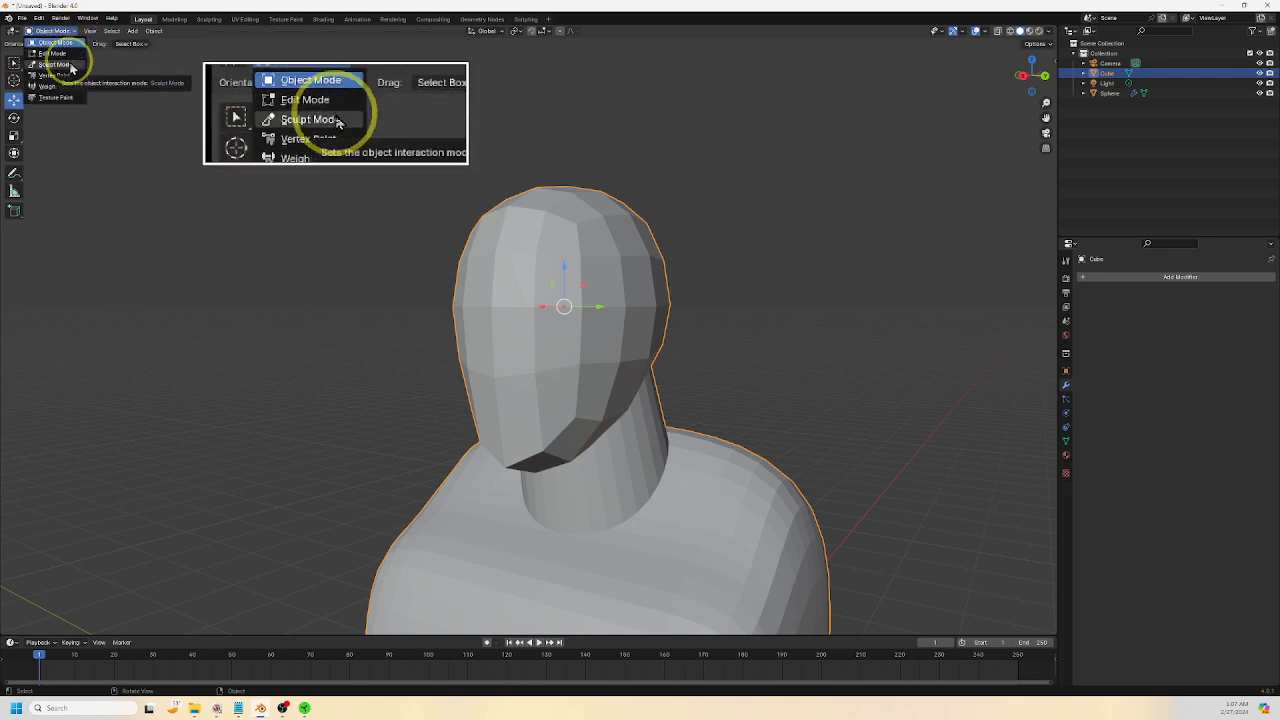
{"action": "left_click", "coordinate": [72, 66]}
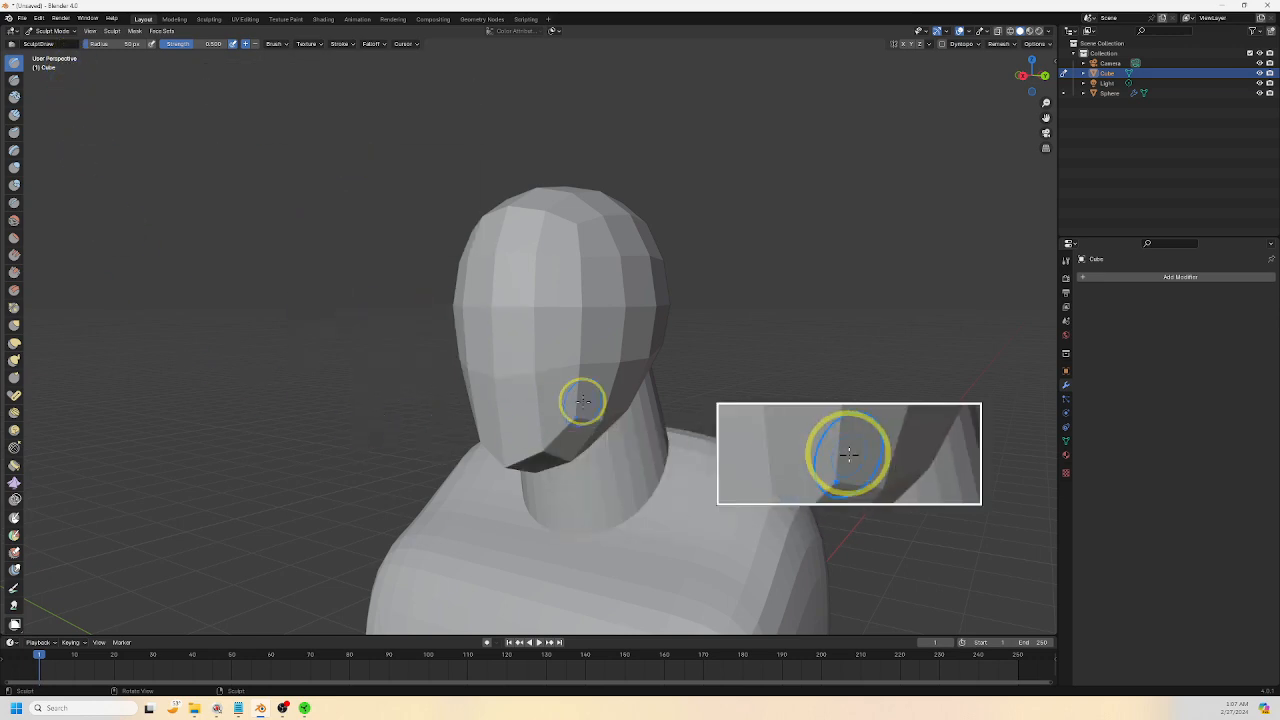
Turn on Y-axis sculpt symmetry and enable Dyntopo for the body mesh, facing the head straight on
{"action": "middle_click_drag", "start_coordinate": [673, 387], "coordinate": [703, 389]}
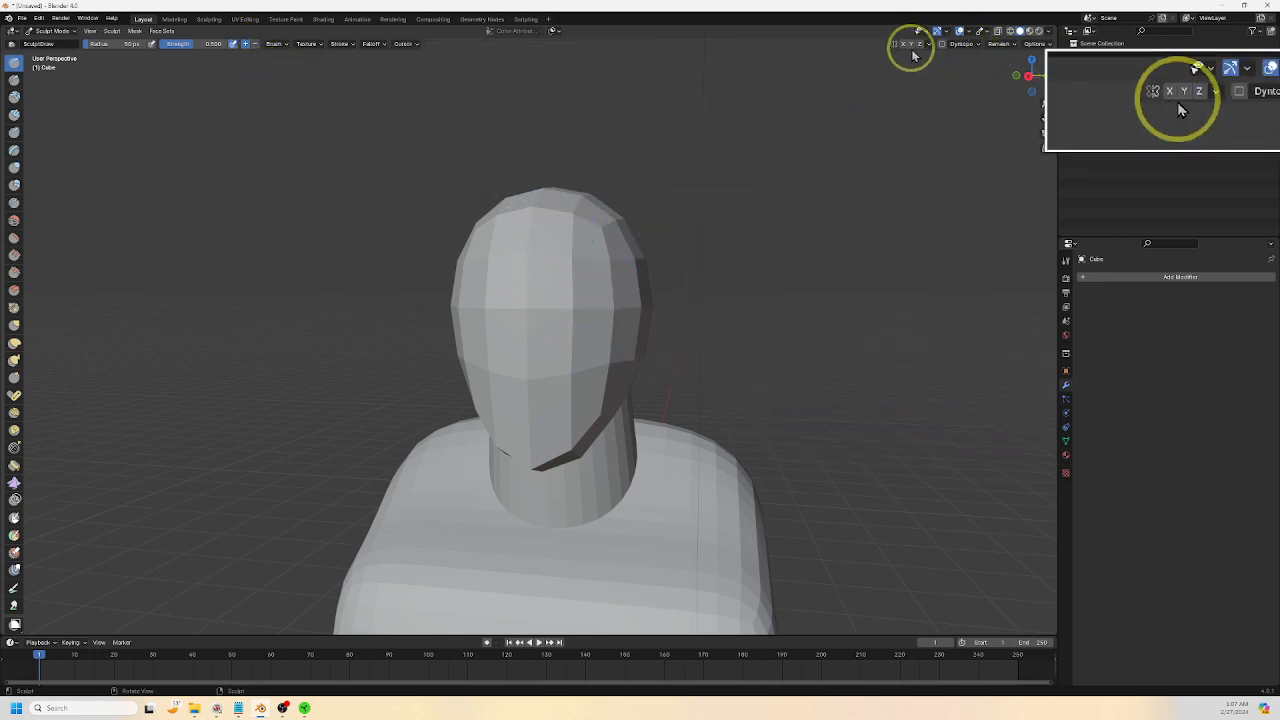
{"action": "left_click", "coordinate": [1026, 76]}
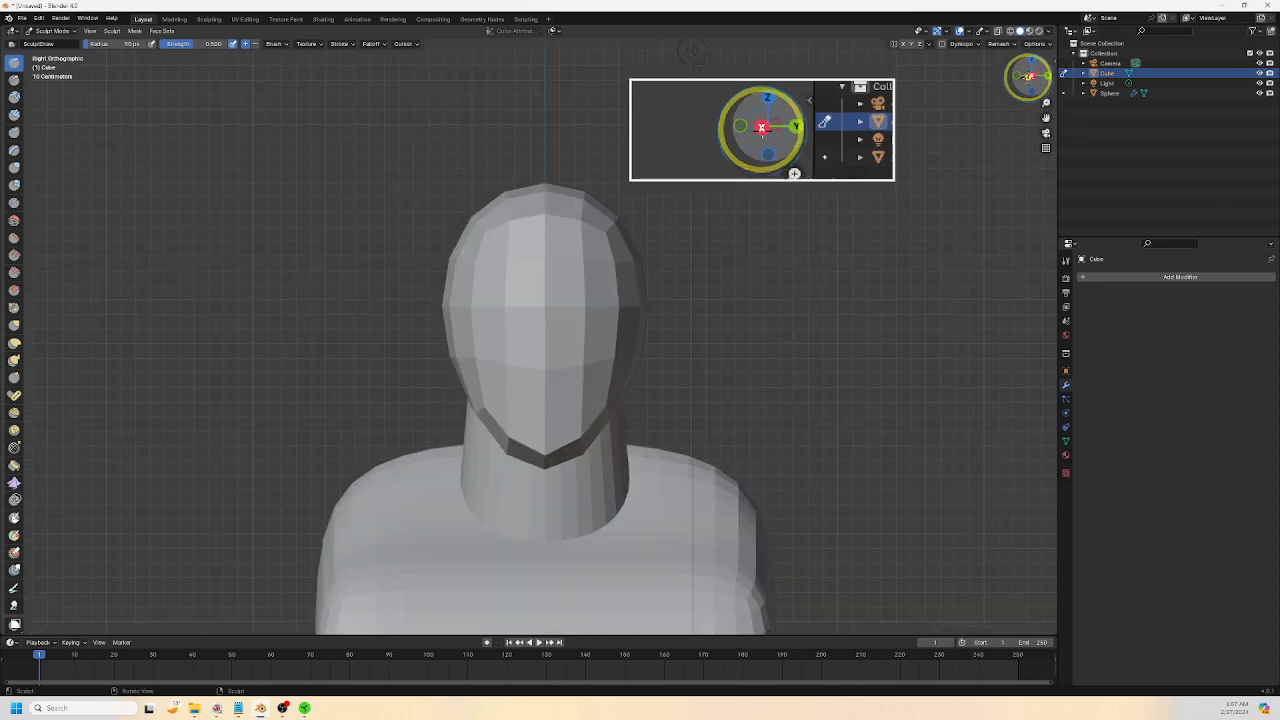
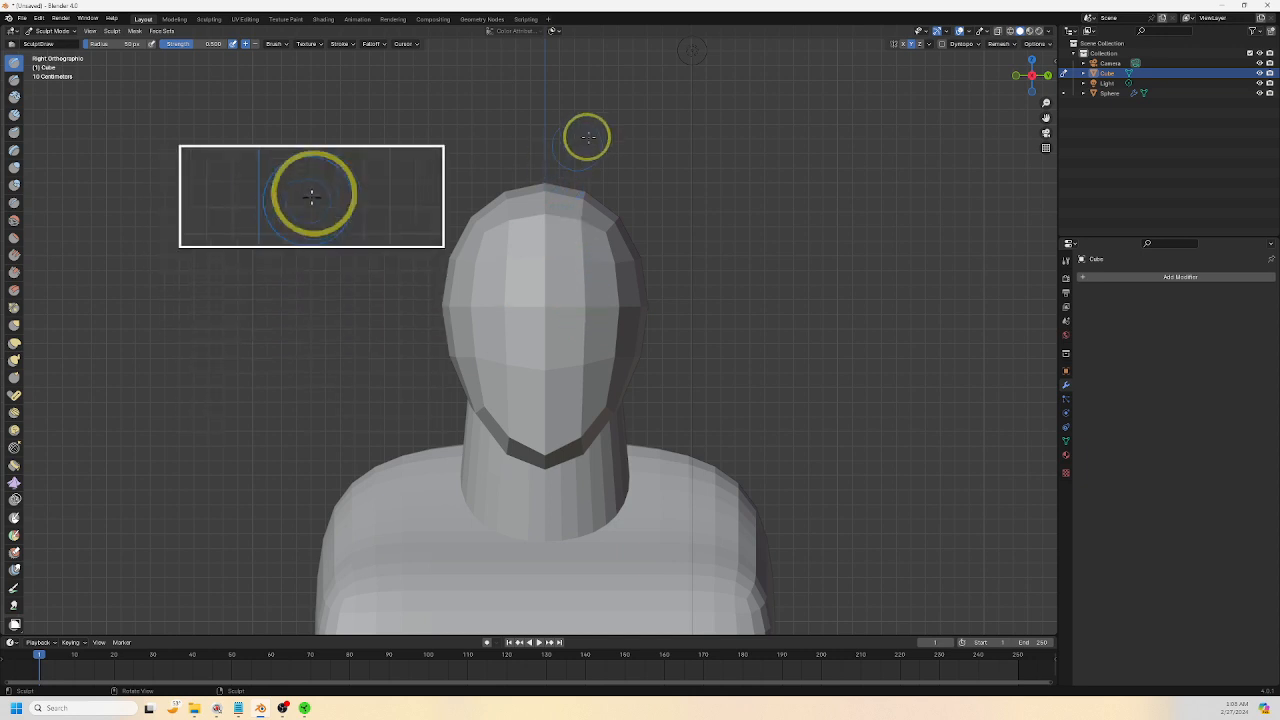
{"action": "left_click", "coordinate": [941, 46]}
{"action": "left_click", "coordinate": [864, 59]}
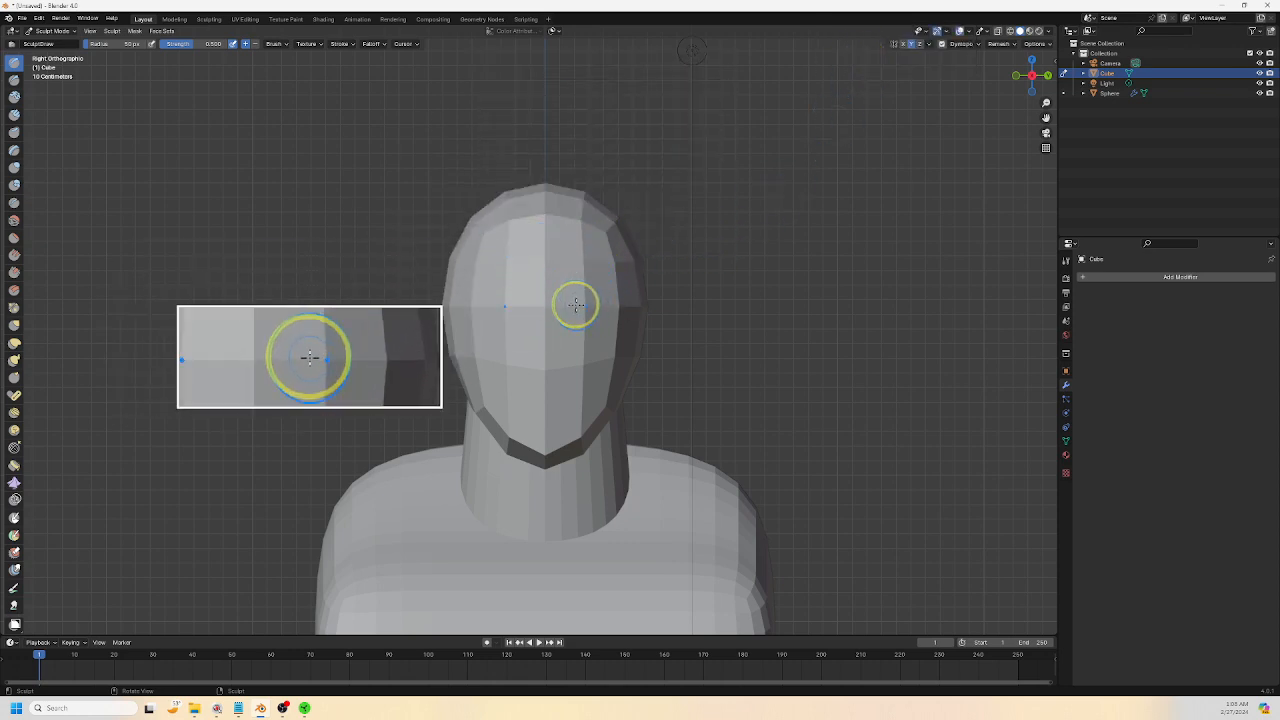
Sculpt raised brows, a nose with cheek ridges, and a chin on the face with the Draw brush
{"action": "mouse_move", "coordinate": [578, 304]}
{"action": "left_mouse_down"}
{"action": "mouse_move", "coordinate": [557, 280]}
{"action": "mouse_move", "coordinate": [611, 284]}
{"action": "mouse_move", "coordinate": [649, 251]}
{"action": "mouse_move", "coordinate": [609, 251]}
{"action": "mouse_move", "coordinate": [570, 272]}
{"action": "left_mouse_up"}
{"action": "scroll", "coordinate": [610, 284], "scroll_direction": "up", "scroll_amount": 2}
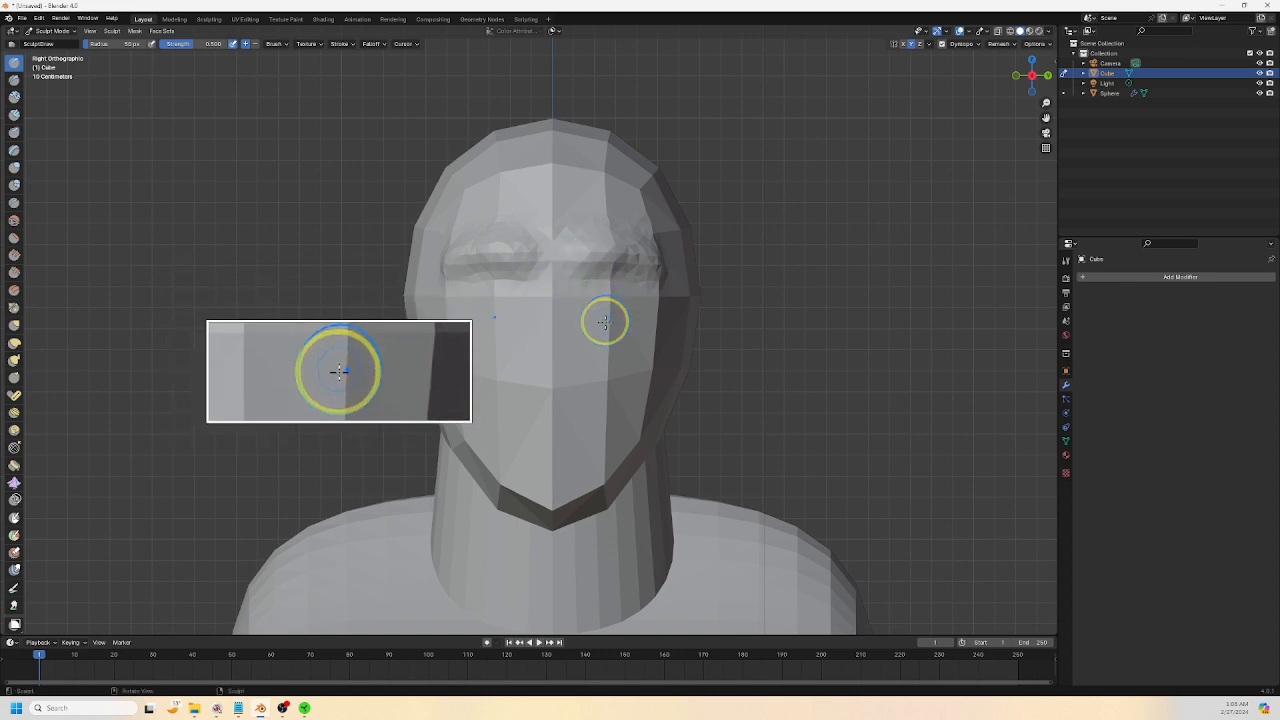
{"action": "mouse_move", "coordinate": [566, 347]}
{"action": "left_mouse_down"}
{"action": "mouse_move", "coordinate": [557, 357]}
{"action": "mouse_move", "coordinate": [551, 334]}
{"action": "mouse_move", "coordinate": [594, 363]}
{"action": "mouse_move", "coordinate": [555, 333]}
{"action": "mouse_move", "coordinate": [651, 357]}
{"action": "mouse_move", "coordinate": [583, 380]}
{"action": "left_mouse_up"}
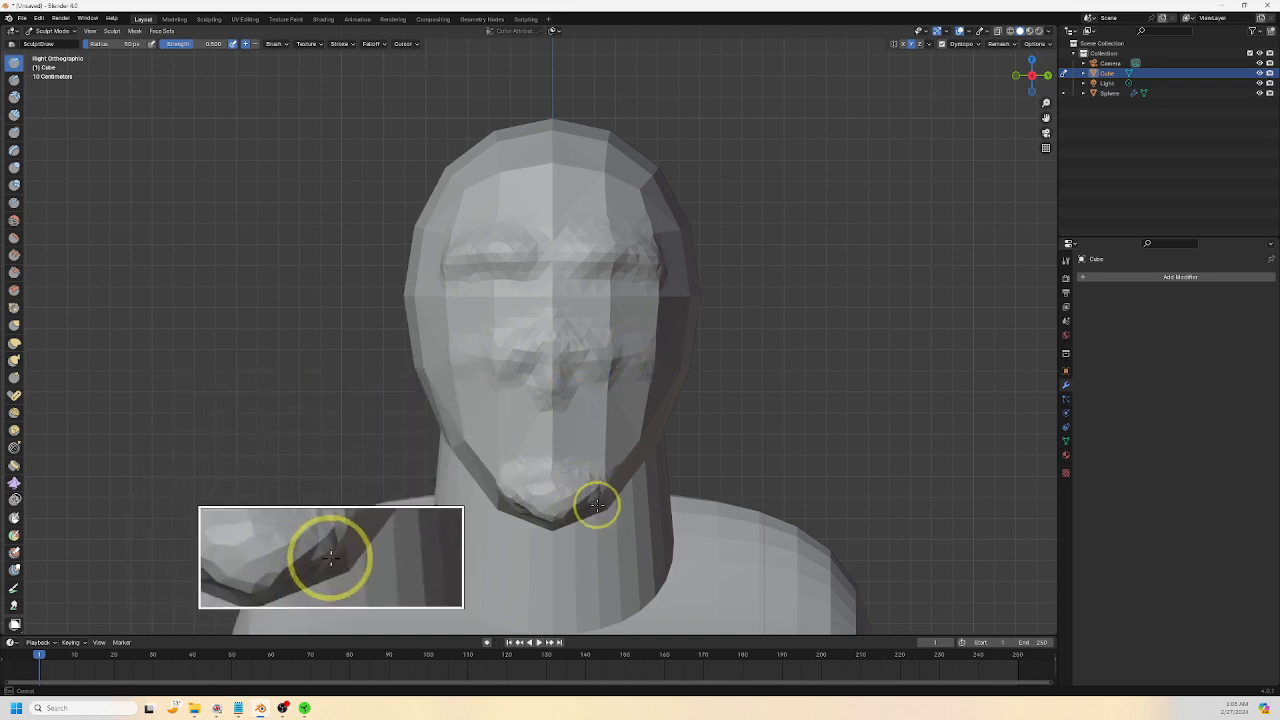
Smooth the chin and the seam where the jaw and back of the head meet the neck
{"action": "mouse_move", "coordinate": [583, 507]}
{"action": "middle_mouse_down"}
{"action": "mouse_move", "coordinate": [543, 471]}
{"action": "mouse_move", "coordinate": [526, 486]}
{"action": "middle_mouse_up"}
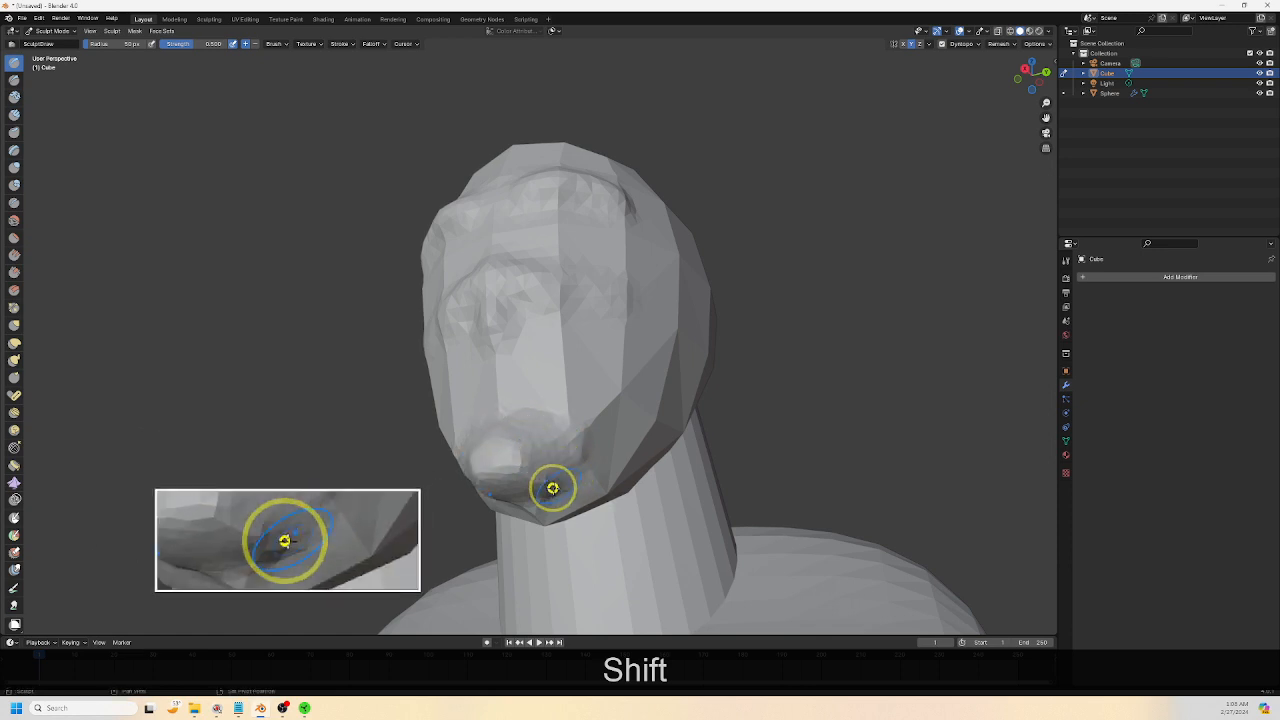
{"action": "mouse_move", "coordinate": [570, 507]}
{"action": "middle_mouse_down"}
{"action": "mouse_move", "coordinate": [594, 491]}
{"action": "mouse_move", "coordinate": [580, 534]}
{"action": "mouse_move", "coordinate": [542, 447]}
{"action": "middle_mouse_up"}
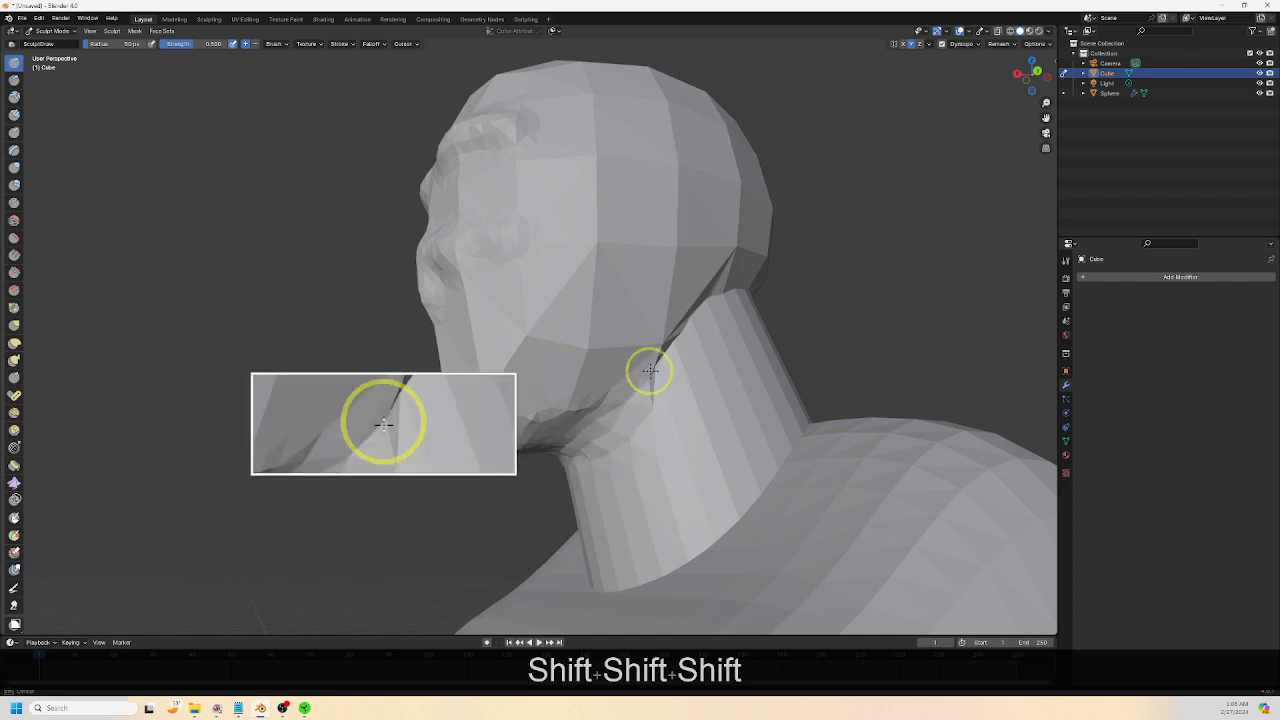
{"action": "mouse_move", "coordinate": [650, 371]}
{"action": "left_mouse_down", "text": "shift"}
{"action": "mouse_move", "coordinate": [688, 291]}
{"action": "mouse_move", "coordinate": [595, 399]}
{"action": "left_mouse_up", "text": "shift"}
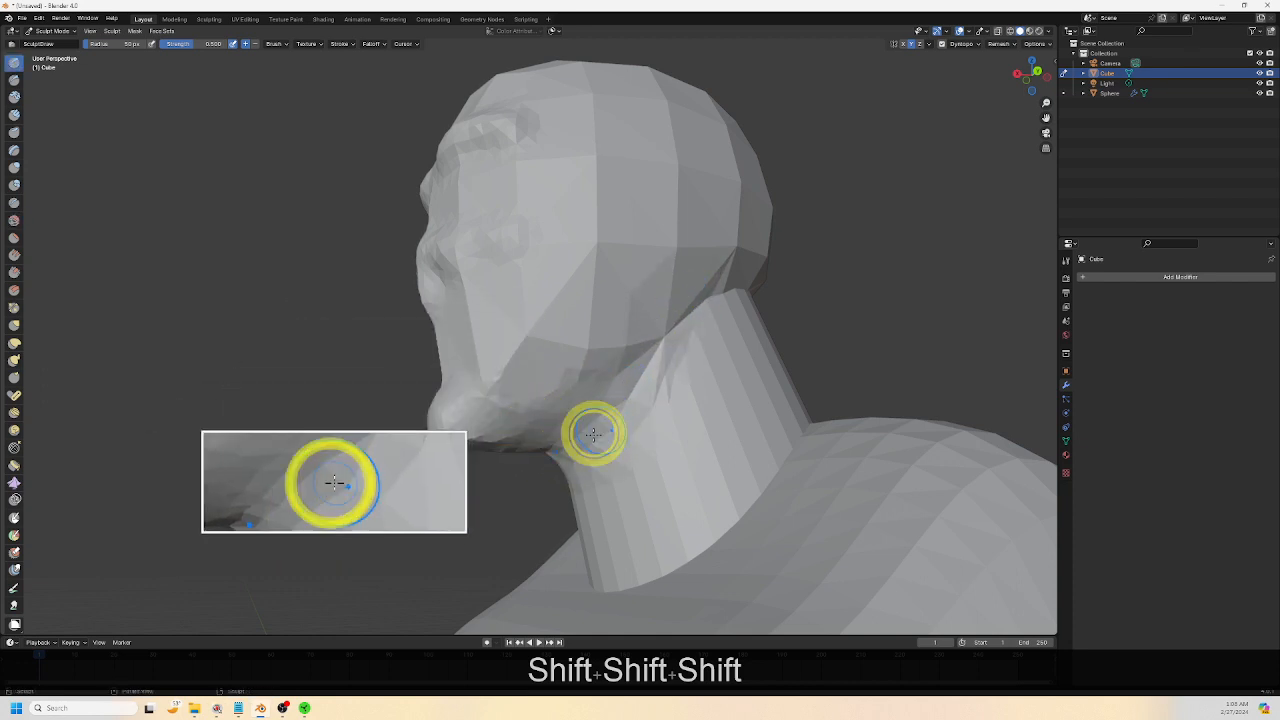
{"action": "mouse_move", "coordinate": [653, 359]}
{"action": "left_mouse_down", "text": "shift"}
{"action": "mouse_move", "coordinate": [592, 405]}
{"action": "mouse_move", "coordinate": [672, 334]}
{"action": "left_mouse_up", "text": "shift"}
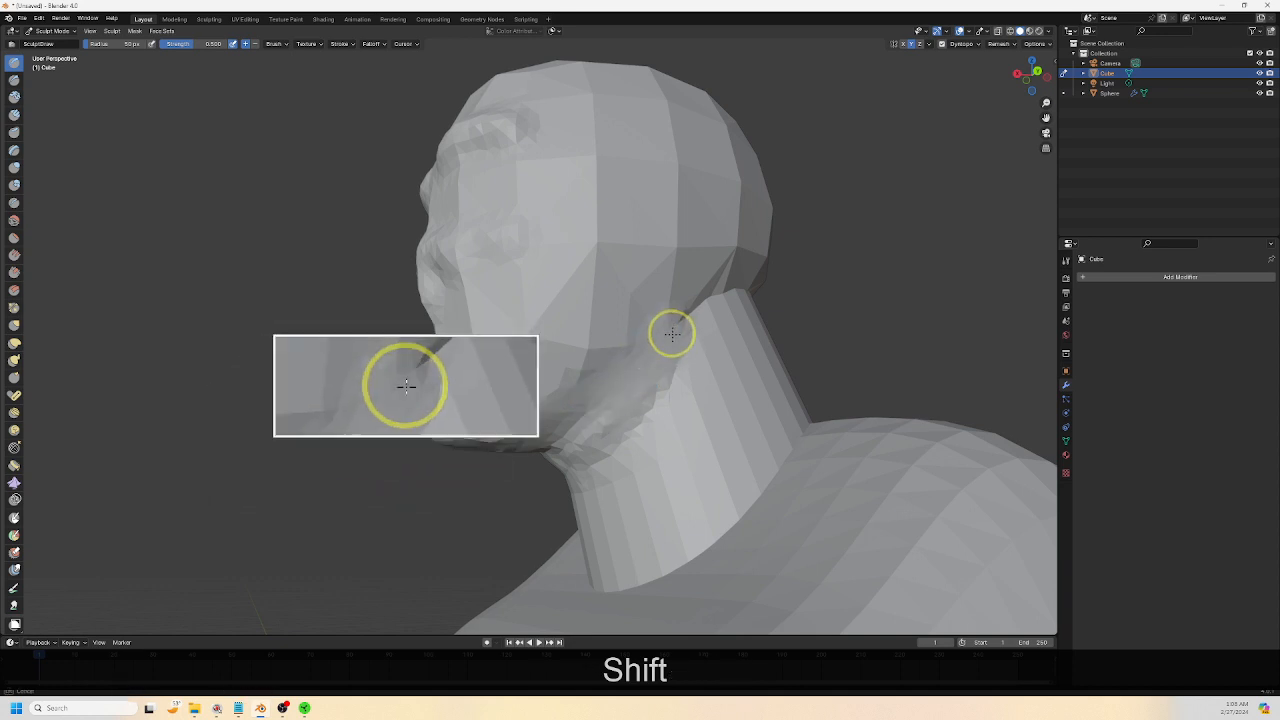
{"action": "middle_click_drag", "start_coordinate": [694, 412], "coordinate": [609, 443]}
{"action": "mouse_move", "coordinate": [591, 394]}
{"action": "left_mouse_down", "text": "shift"}
{"action": "mouse_move", "coordinate": [666, 340]}
{"action": "mouse_move", "coordinate": [654, 337]}
{"action": "mouse_move", "coordinate": [743, 300]}
{"action": "mouse_move", "coordinate": [594, 355]}
{"action": "mouse_move", "coordinate": [571, 323]}
{"action": "mouse_move", "coordinate": [651, 354]}
{"action": "left_mouse_up", "text": "shift"}
Turn on Cavity in the viewport shading options and inspect the sculpted face and neck
{"action": "left_click", "coordinate": [1051, 36]}
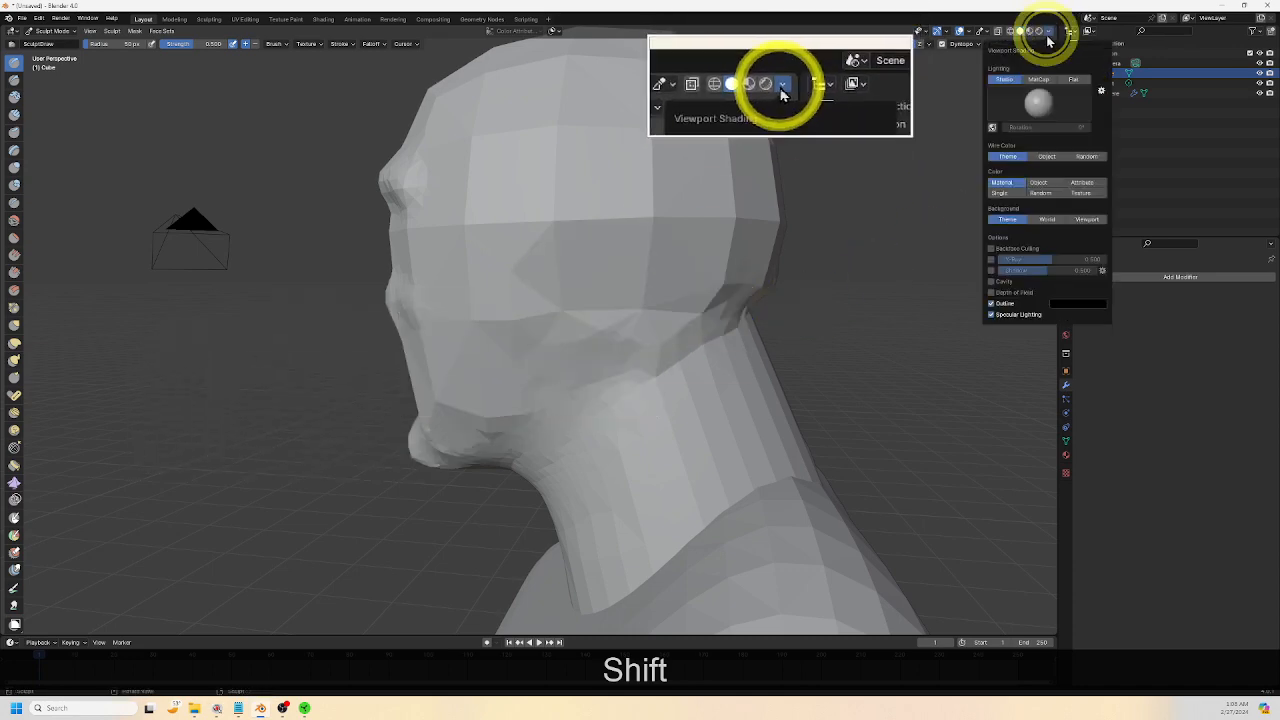
{"action": "left_click", "coordinate": [992, 281]}
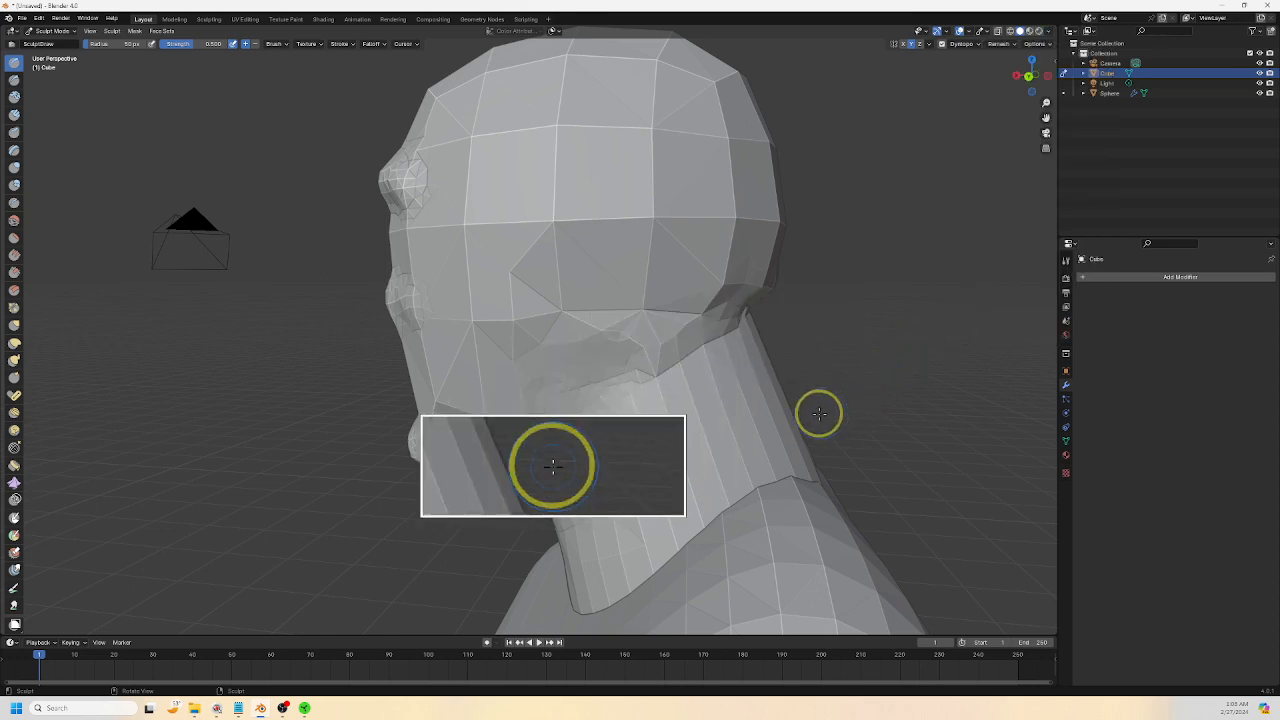
{"action": "middle_click_drag", "start_coordinate": [803, 433], "coordinate": [891, 360], "text": "shift"}
{"action": "mouse_move", "coordinate": [781, 345]}
{"action": "middle_mouse_down"}
{"action": "mouse_move", "coordinate": [849, 389]}
{"action": "mouse_move", "coordinate": [786, 445]}
{"action": "middle_mouse_up"}
{"action": "mouse_move", "coordinate": [662, 537]}
{"action": "middle_mouse_down"}
{"action": "mouse_move", "coordinate": [709, 534]}
{"action": "mouse_move", "coordinate": [677, 489]}
{"action": "mouse_move", "coordinate": [532, 370]}
{"action": "middle_mouse_up"}
{"action": "middle_click_drag", "start_coordinate": [557, 290], "coordinate": [550, 211]}
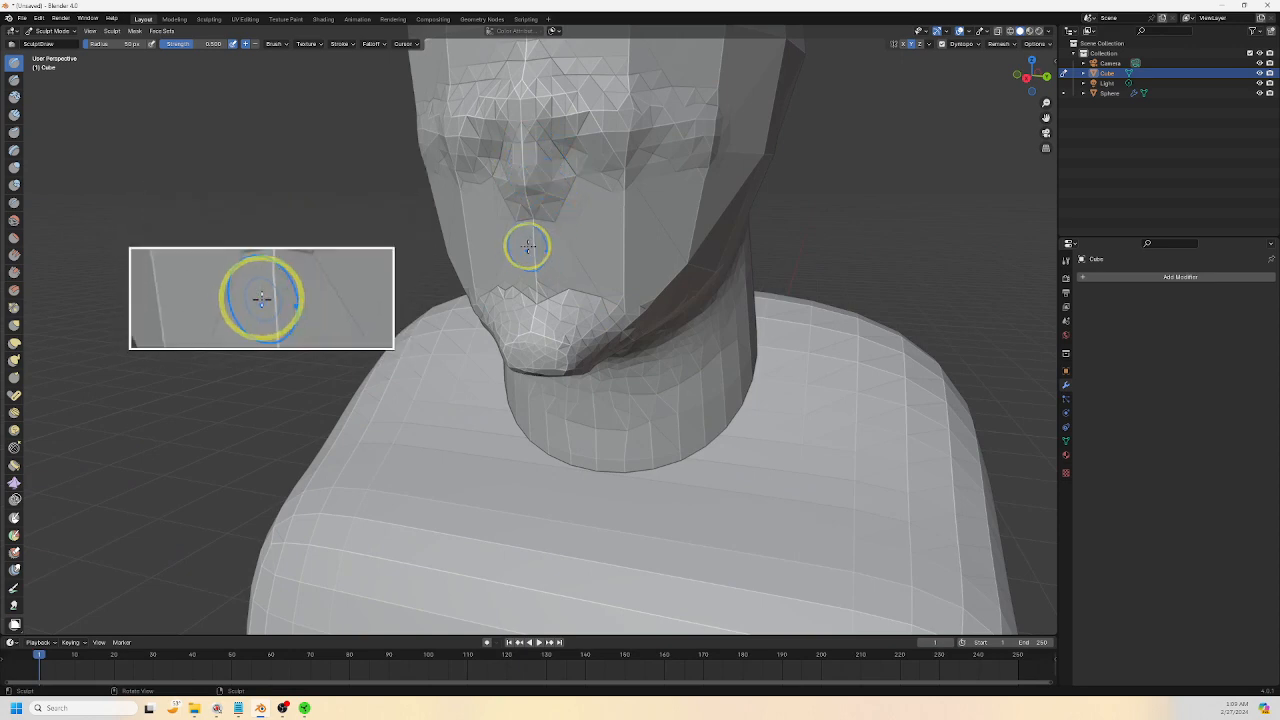
Sculpt raised upper and lower lips, fill out the cheeks beside them, and build a ridge along the jawline
{"action": "mouse_move", "coordinate": [621, 240]}
{"action": "left_mouse_down"}
{"action": "mouse_move", "coordinate": [540, 223]}
{"action": "mouse_move", "coordinate": [561, 251]}
{"action": "left_mouse_up"}
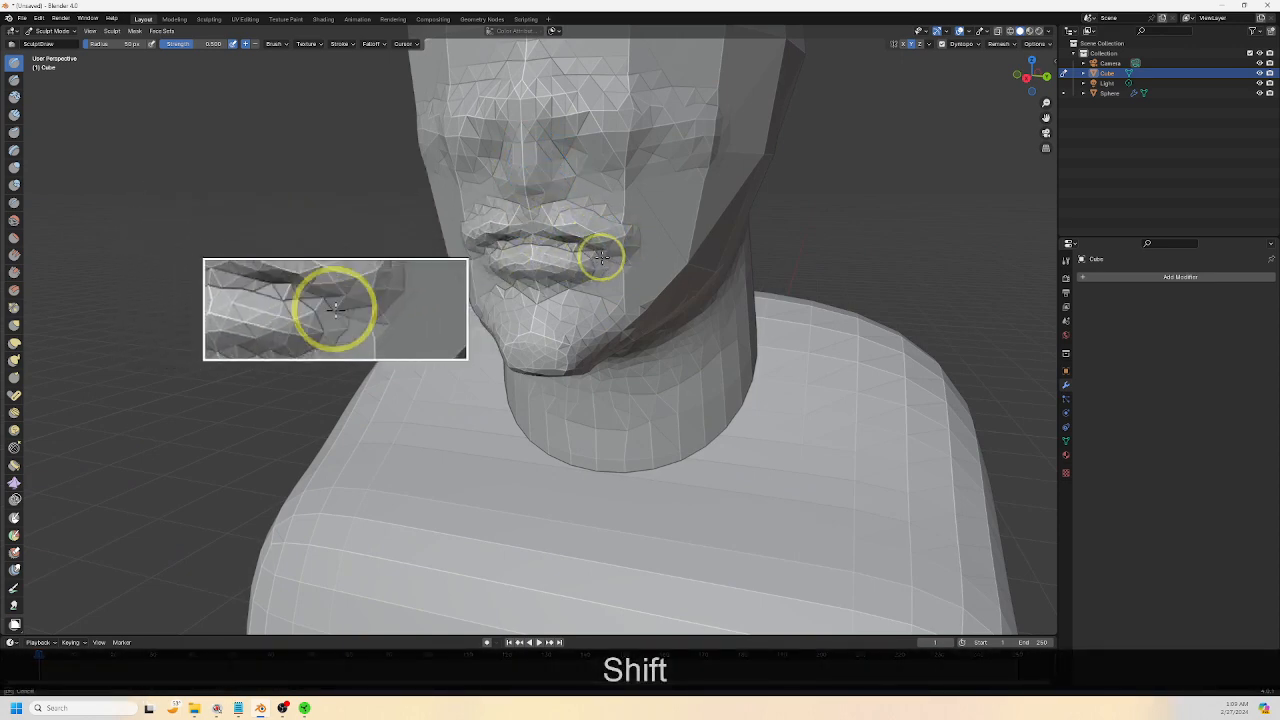
{"action": "middle_click_drag", "start_coordinate": [606, 286], "coordinate": [580, 291]}
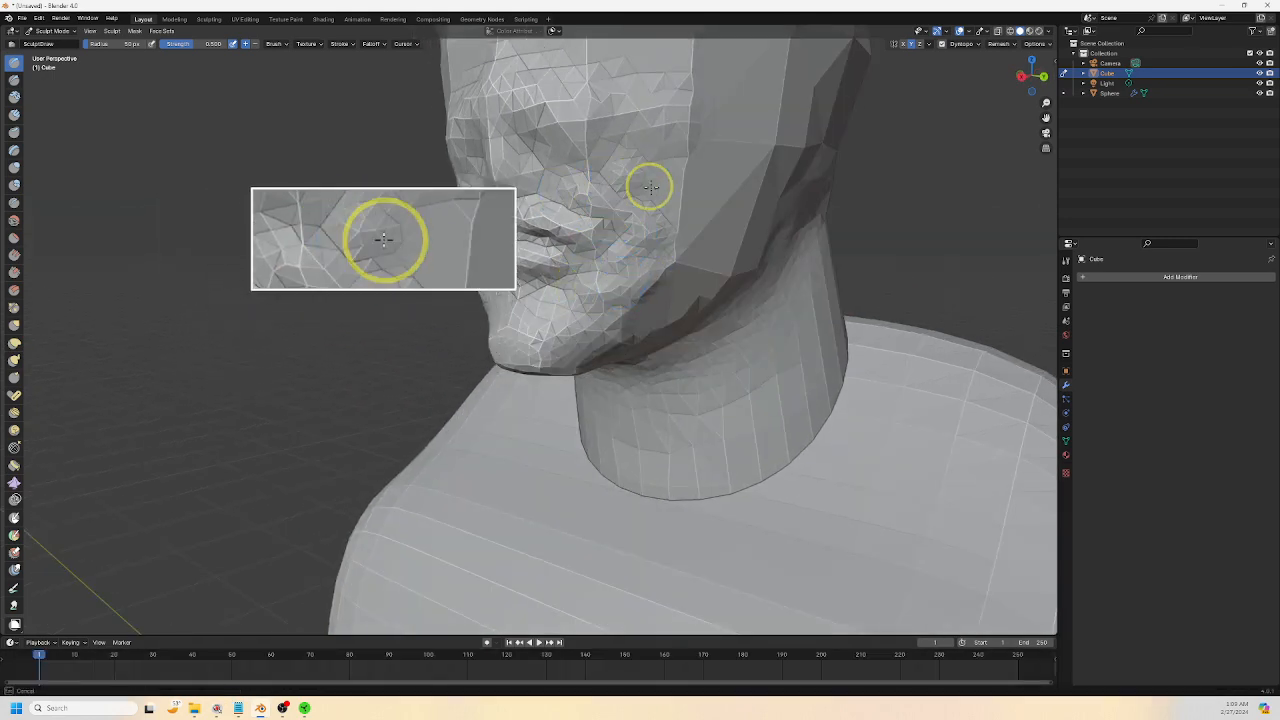
{"action": "mouse_move", "coordinate": [635, 308]}
{"action": "middle_mouse_down"}
{"action": "mouse_move", "coordinate": [660, 280]}
{"action": "mouse_move", "coordinate": [645, 305]}
{"action": "middle_mouse_up"}
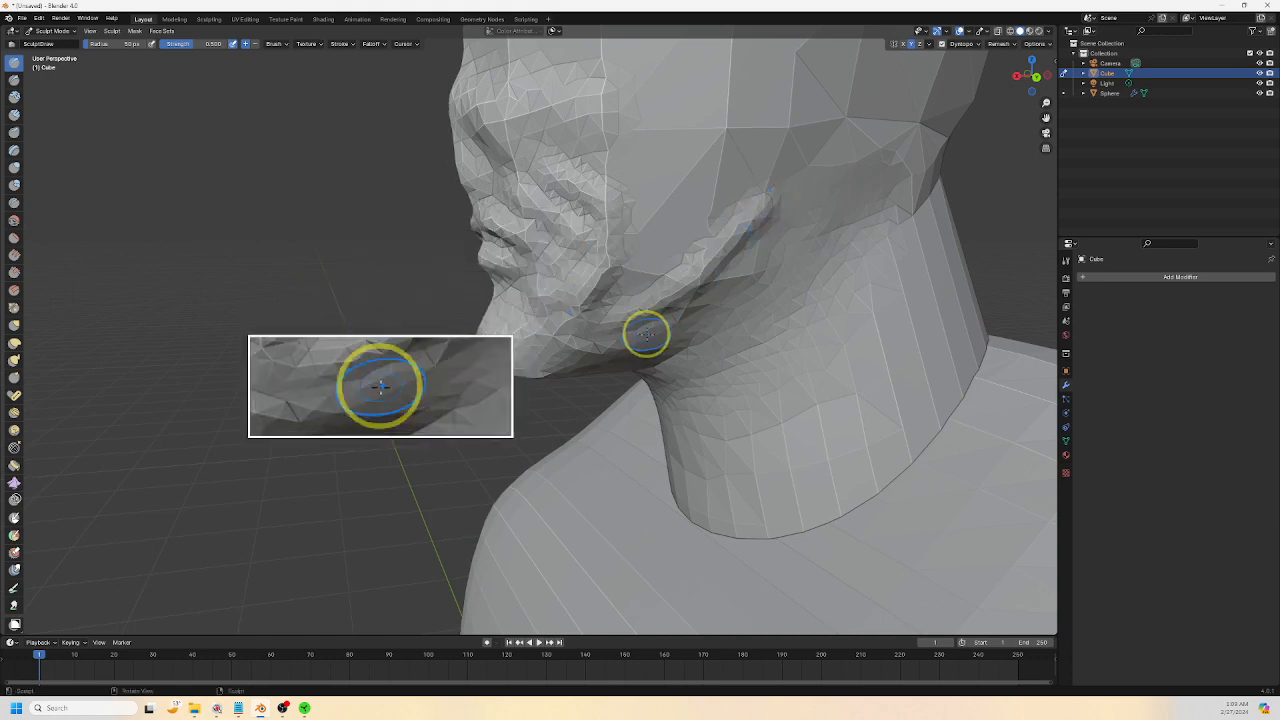
Smooth the jawline ridge and blend the cheek into the side of the face
{"action": "mouse_move", "coordinate": [697, 300]}
{"action": "left_mouse_down", "text": "shift"}
{"action": "mouse_move", "coordinate": [800, 177]}
{"action": "mouse_move", "coordinate": [643, 302]}
{"action": "left_mouse_up", "text": "shift"}
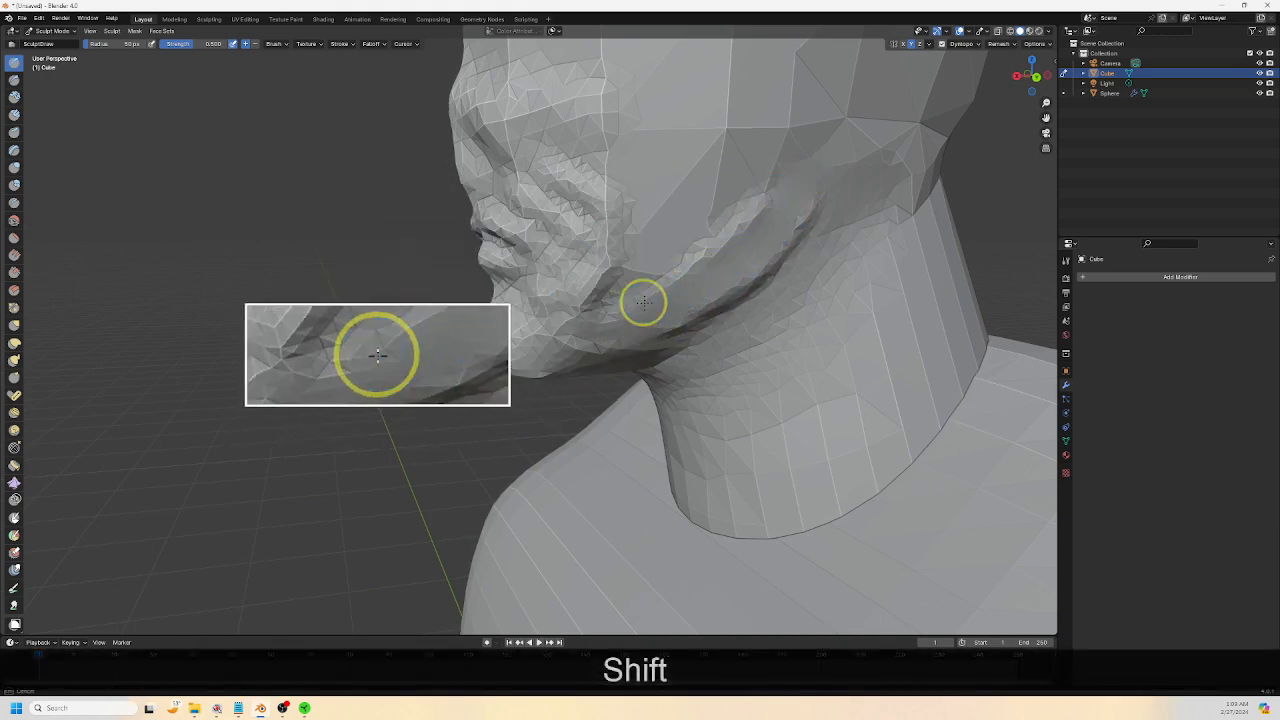
{"action": "mouse_move", "coordinate": [637, 251]}
{"action": "left_mouse_down", "text": "shift"}
{"action": "mouse_move", "coordinate": [703, 126]}
{"action": "mouse_move", "coordinate": [657, 234]}
{"action": "mouse_move", "coordinate": [620, 231]}
{"action": "mouse_move", "coordinate": [646, 242]}
{"action": "mouse_move", "coordinate": [609, 273]}
{"action": "left_mouse_up", "text": "shift"}
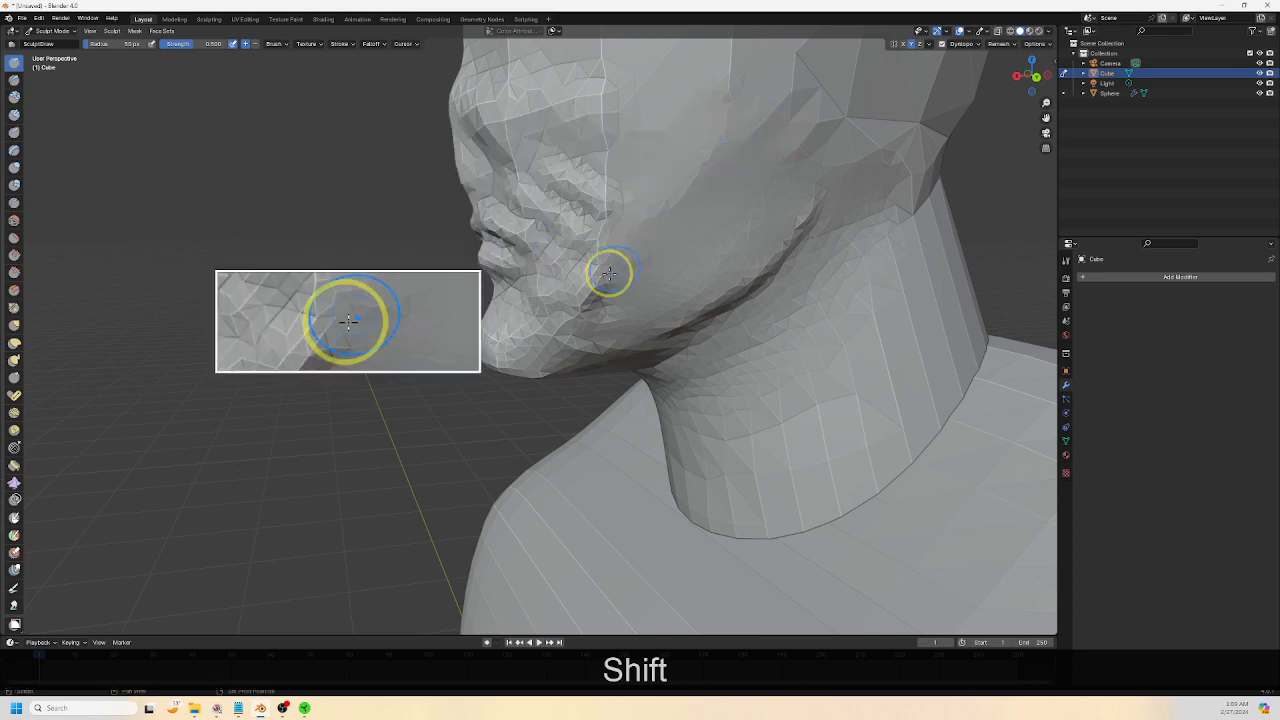
{"action": "left_click_drag", "start_coordinate": [541, 164], "coordinate": [507, 172], "text": "shift"}
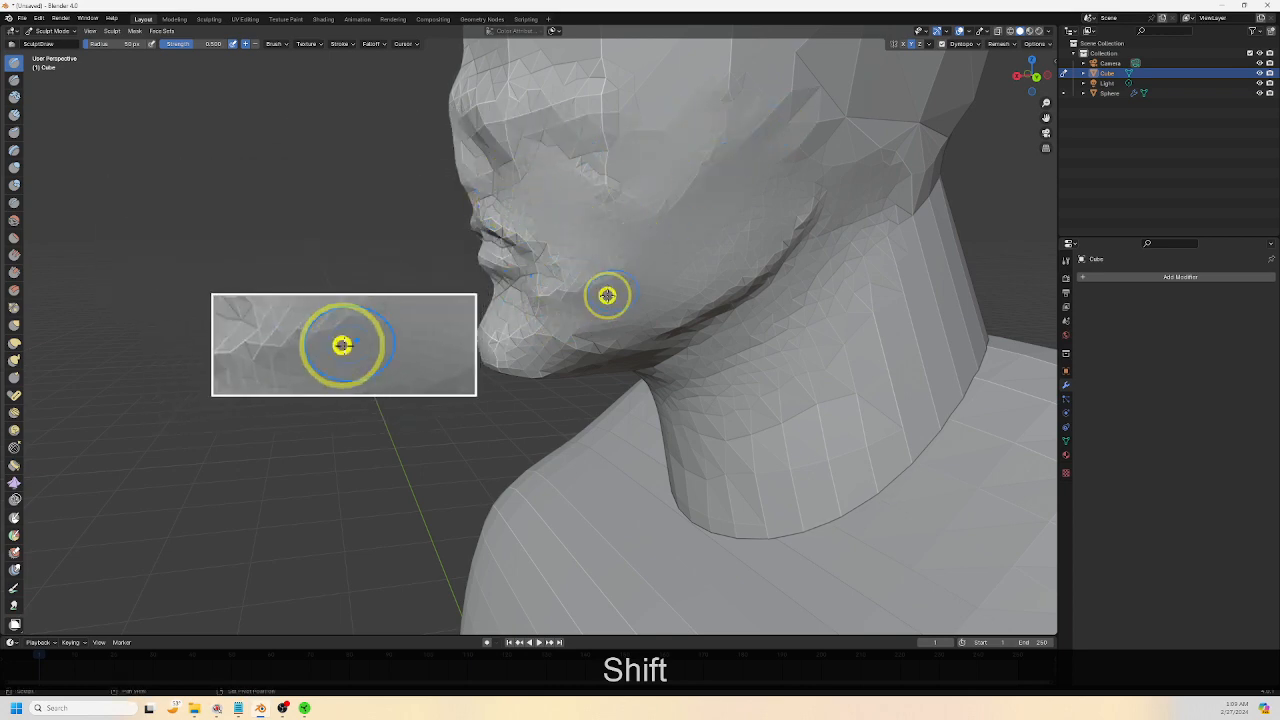
Smooth the crease between the lower lip and the chin
{"action": "middle_click_drag", "start_coordinate": [577, 331], "coordinate": [536, 318]}
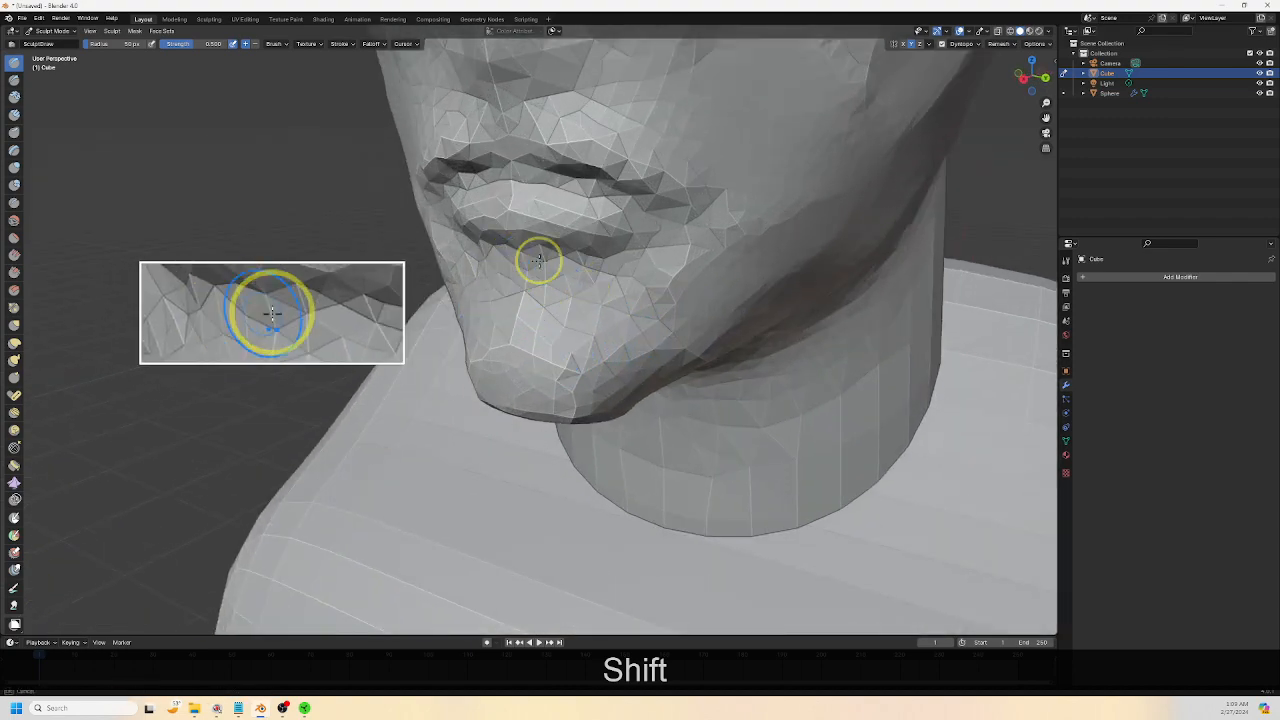
{"action": "scroll", "coordinate": [574, 291], "scroll_direction": "up", "scroll_amount": 2}
{"action": "mouse_move", "coordinate": [508, 206]}
{"action": "left_mouse_down"}
{"action": "mouse_move", "coordinate": [606, 231]}
{"action": "mouse_move", "coordinate": [506, 213]}
{"action": "left_mouse_up"}
{"action": "middle_click_drag", "start_coordinate": [577, 273], "coordinate": [634, 374]}
{"action": "scroll", "coordinate": [608, 254], "scroll_direction": "up", "scroll_amount": 2}
{"action": "mouse_move", "coordinate": [675, 288]}
{"action": "left_mouse_down", "text": "shift"}
{"action": "mouse_move", "coordinate": [717, 326]}
{"action": "mouse_move", "coordinate": [580, 306]}
{"action": "mouse_move", "coordinate": [516, 232]}
{"action": "left_mouse_up", "text": "shift"}
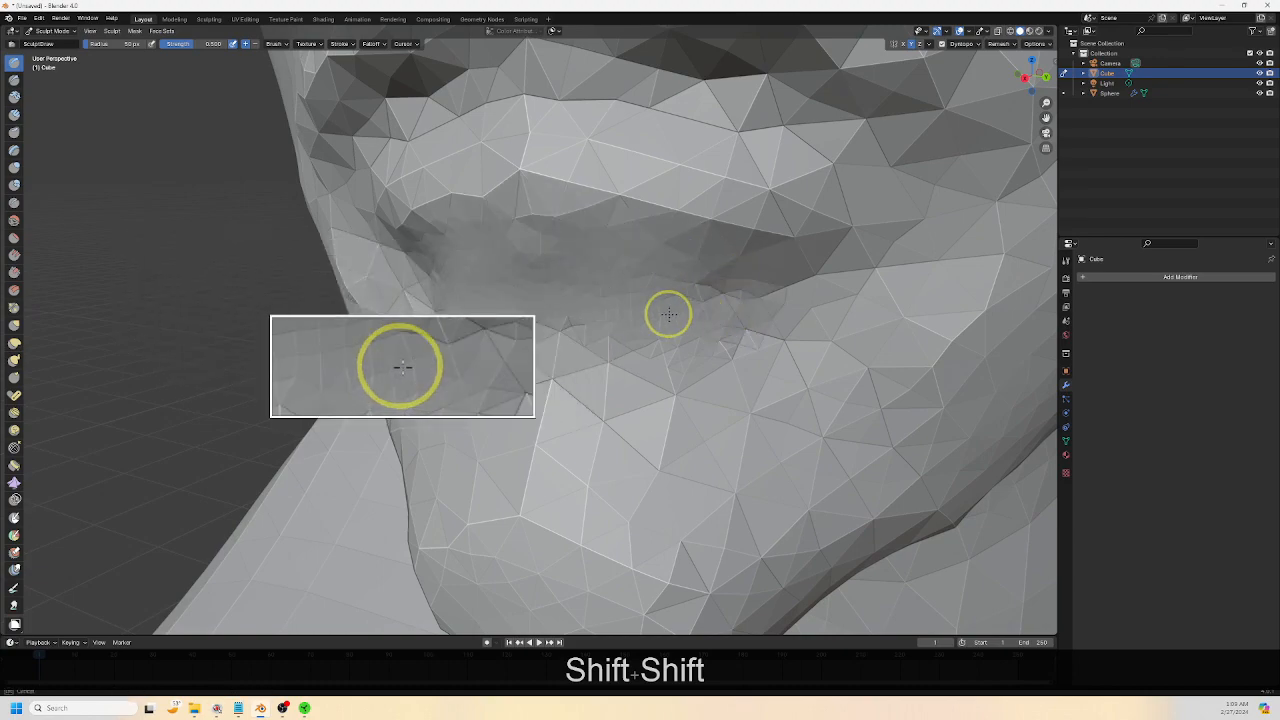
Set the Draw brush direction to Subtract and carve out the eye sockets beneath the brows until the eyeballs are exposed
{"action": "scroll", "coordinate": [754, 326], "scroll_direction": "down", "scroll_amount": 5}
{"action": "middle_click_drag", "start_coordinate": [763, 354], "coordinate": [874, 426]}
{"action": "scroll", "coordinate": [751, 346], "scroll_direction": "down", "scroll_amount": 4}
{"action": "scroll", "coordinate": [786, 374], "scroll_direction": "down", "scroll_amount": 2}
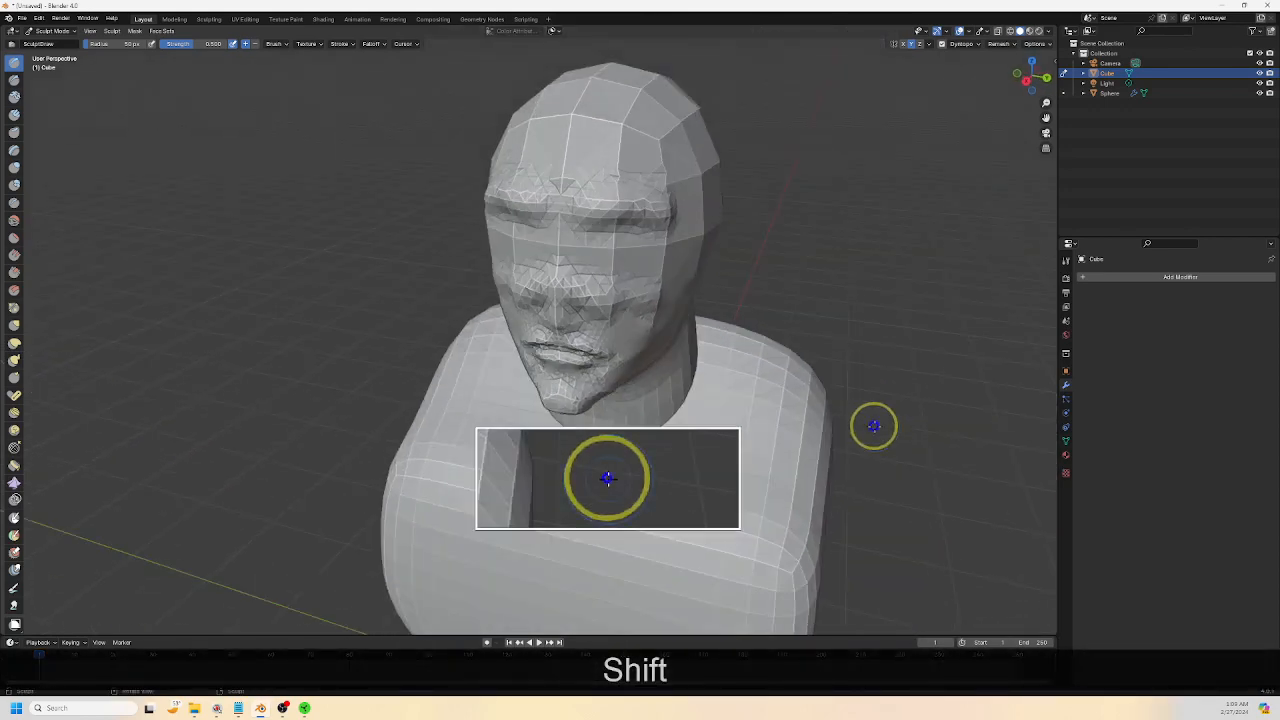
{"action": "middle_click_drag", "start_coordinate": [662, 206], "coordinate": [700, 220]}
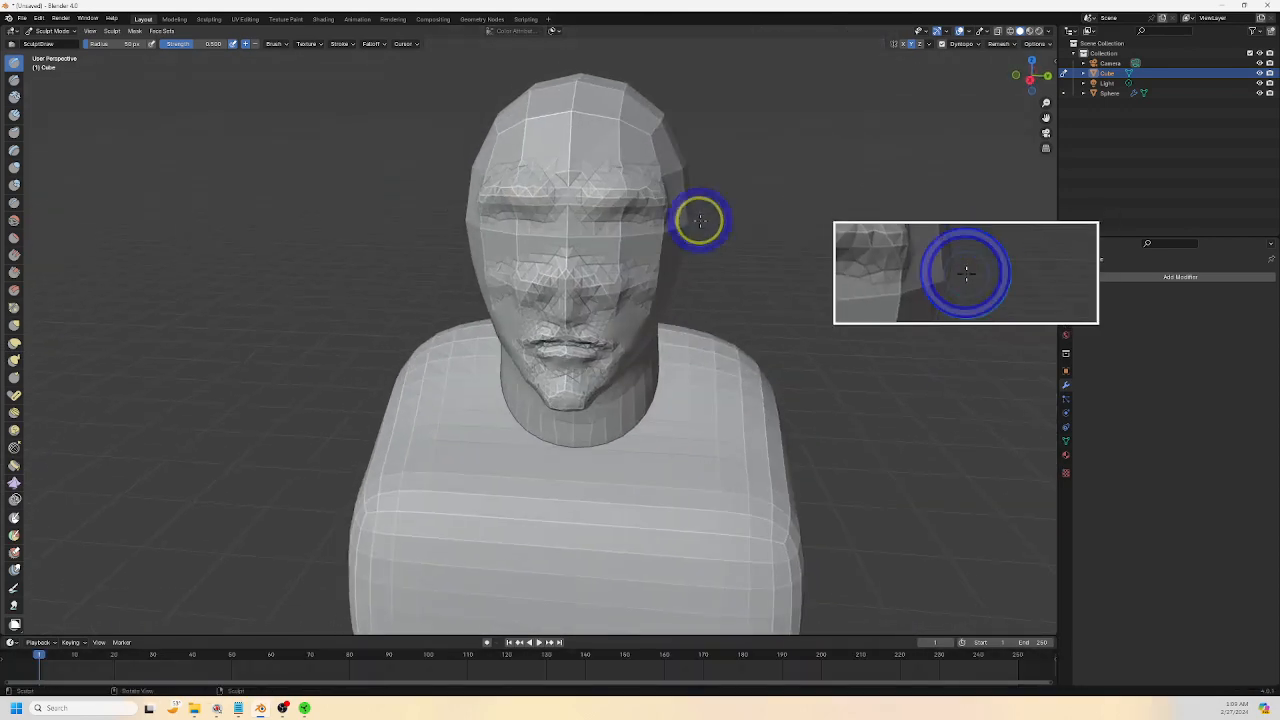
{"action": "left_click", "coordinate": [257, 48]}
{"action": "scroll", "coordinate": [672, 206], "scroll_direction": "up", "scroll_amount": 3}
{"action": "middle_click_drag", "start_coordinate": [669, 206], "coordinate": [638, 251], "text": "shift"}
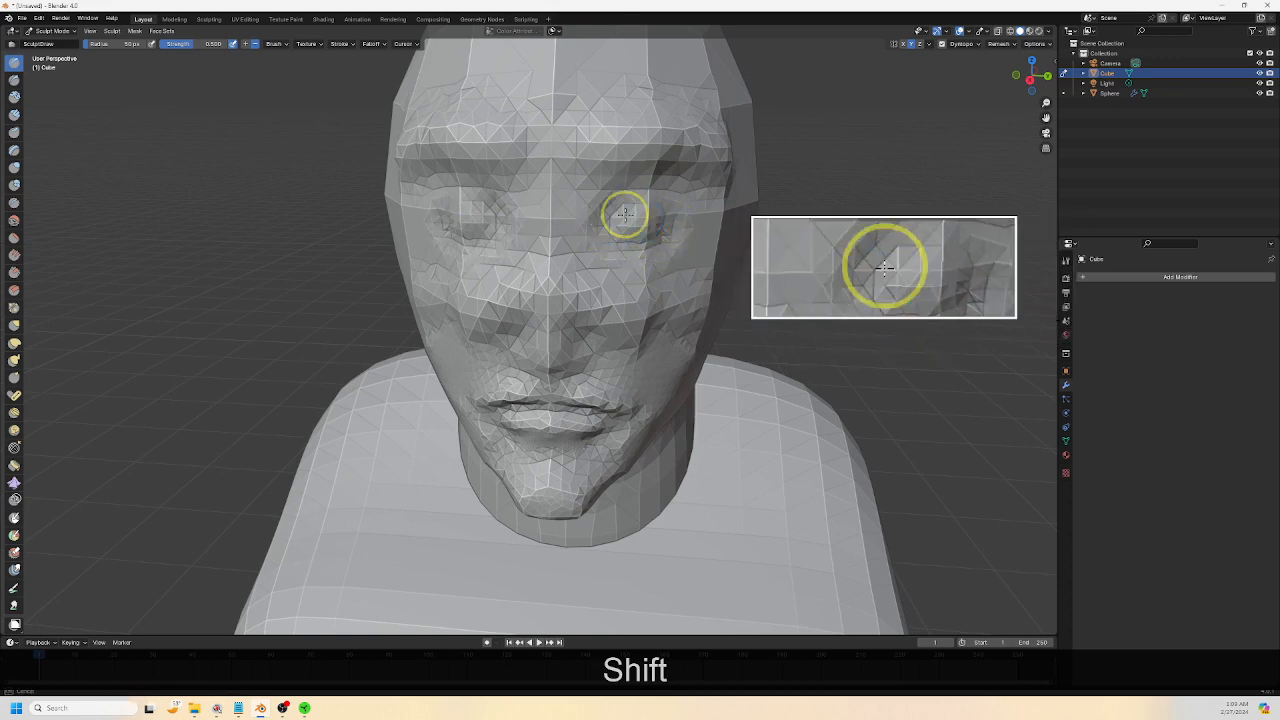
{"action": "scroll", "coordinate": [655, 224], "scroll_direction": "down", "scroll_amount": 4}
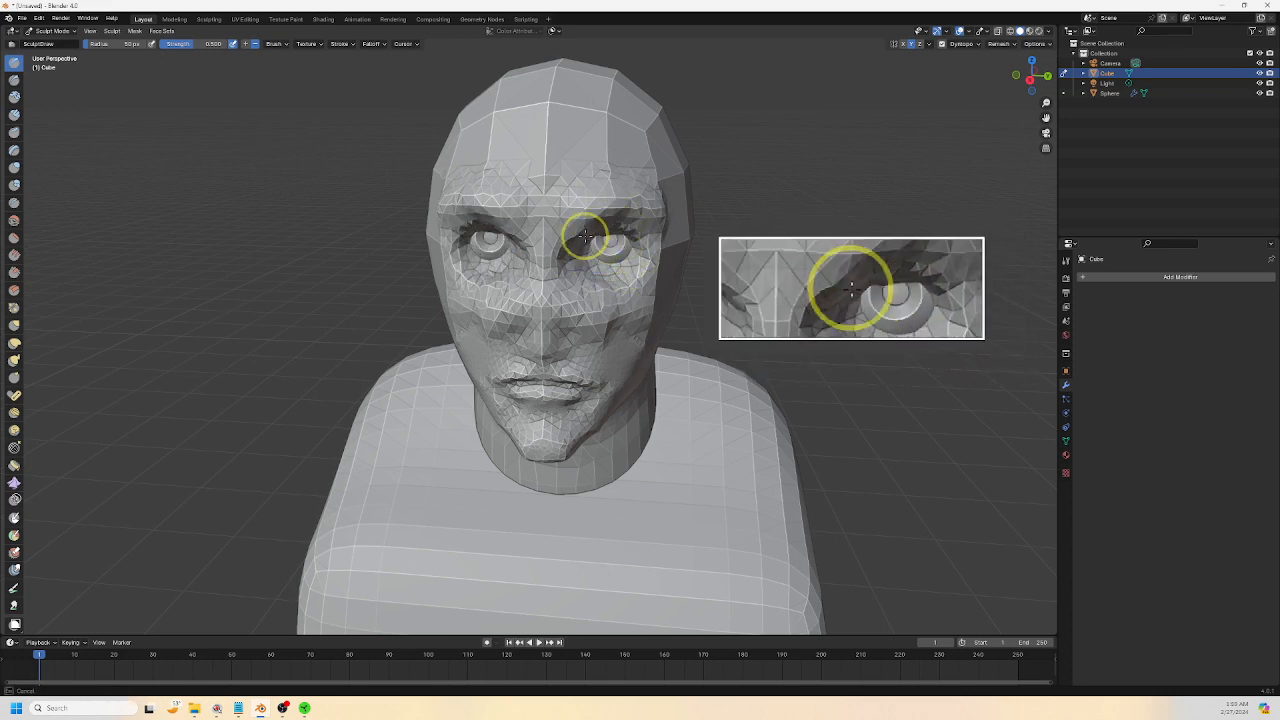
{"action": "mouse_move", "coordinate": [619, 233]}
{"action": "middle_mouse_down"}
{"action": "mouse_move", "coordinate": [646, 266]}
{"action": "mouse_move", "coordinate": [629, 257]}
{"action": "mouse_move", "coordinate": [677, 257]}
{"action": "mouse_move", "coordinate": [591, 235]}
{"action": "middle_mouse_up"}
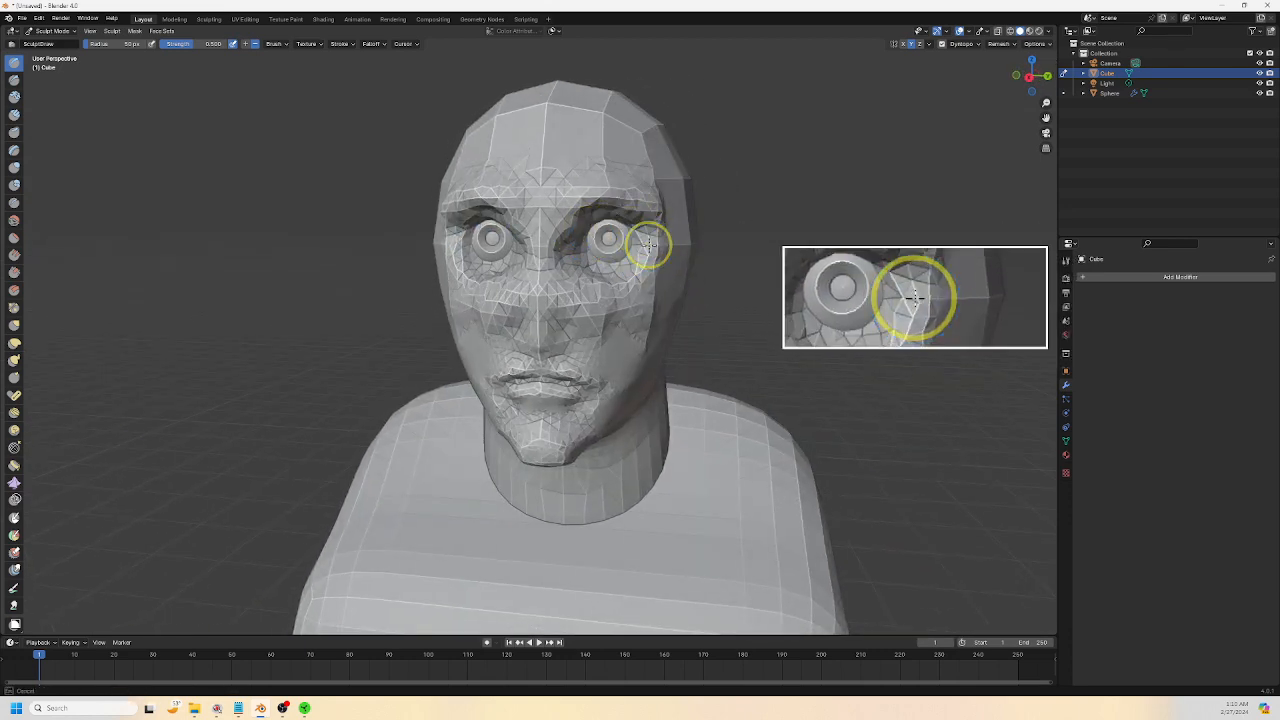
{"action": "middle_click_drag", "start_coordinate": [669, 257], "coordinate": [594, 271]}
Smooth the cheeks, the sides of the nose and the inner surfaces and rims of the eye sockets
{"action": "key", "text": "shift"}
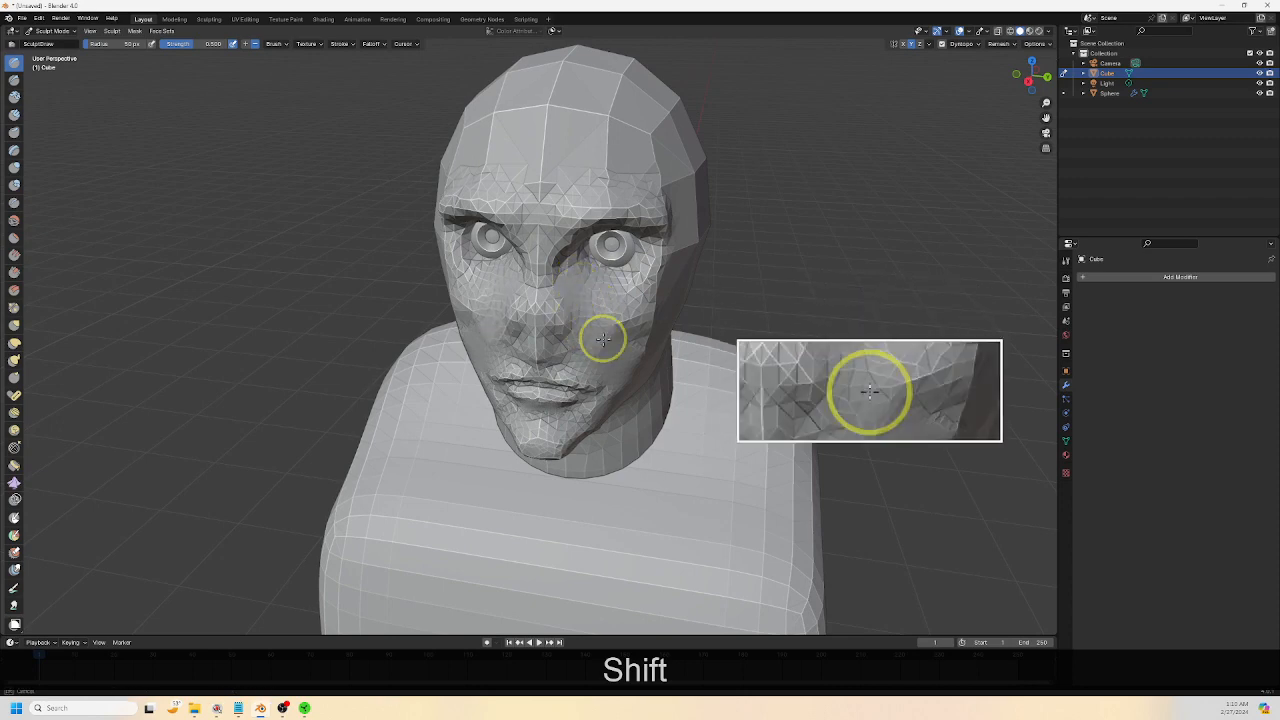
{"action": "mouse_move", "coordinate": [567, 318]}
{"action": "left_mouse_down", "text": "shift"}
{"action": "mouse_move", "coordinate": [566, 271]}
{"action": "mouse_move", "coordinate": [632, 308]}
{"action": "left_mouse_up", "text": "shift"}
{"action": "middle_click_drag", "start_coordinate": [632, 308], "coordinate": [600, 263]}
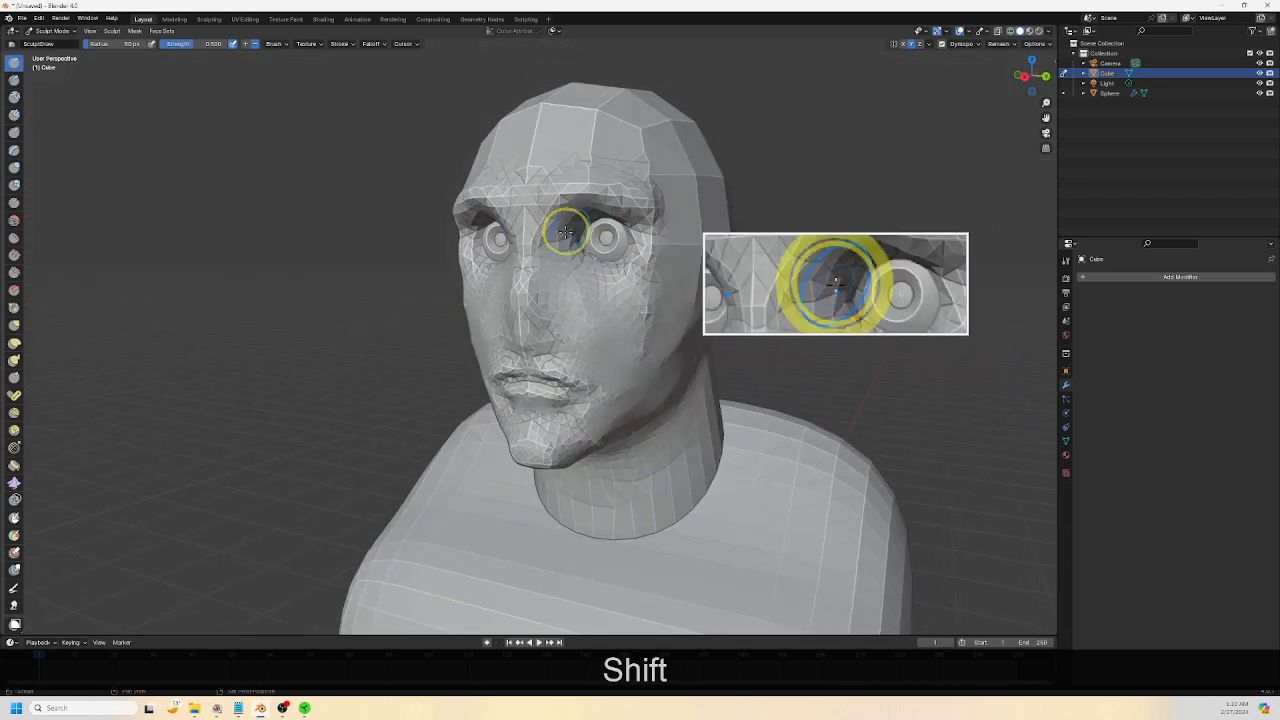
{"action": "left_click_drag", "start_coordinate": [571, 229], "coordinate": [606, 223], "text": "shift"}
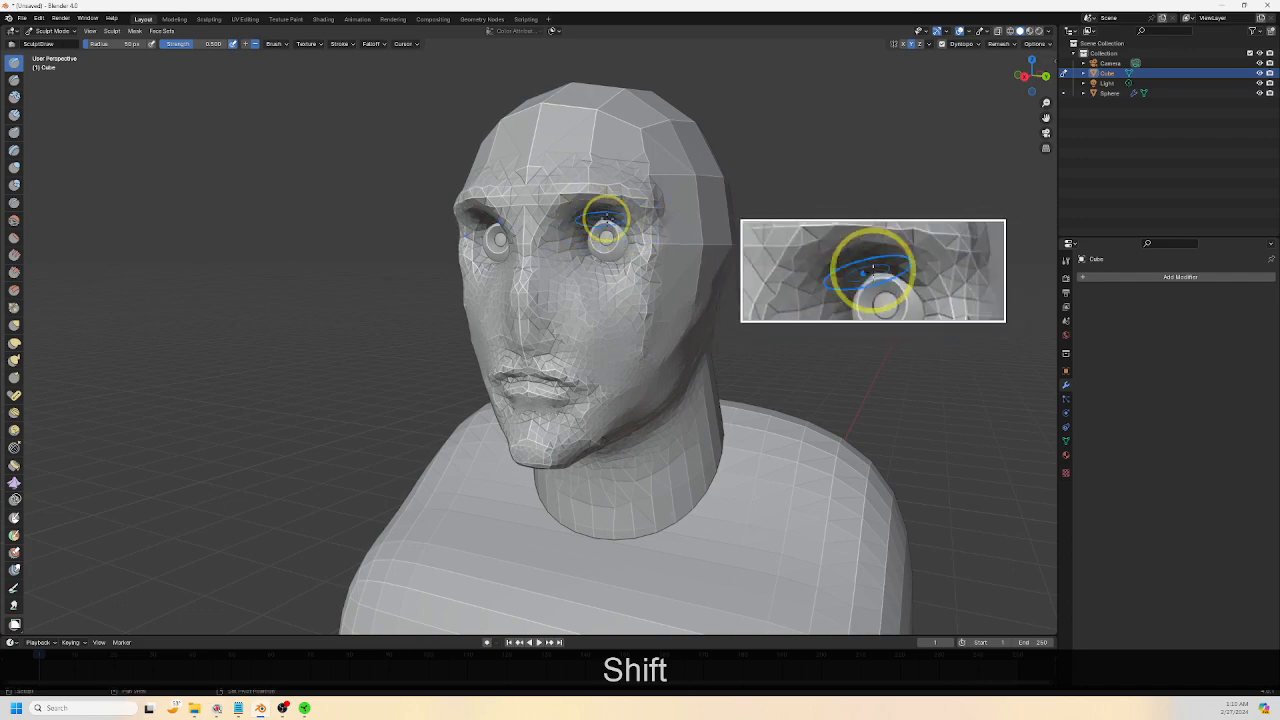
{"action": "mouse_move", "coordinate": [608, 226]}
{"action": "left_mouse_down", "text": "shift"}
{"action": "mouse_move", "coordinate": [640, 246]}
{"action": "mouse_move", "coordinate": [629, 251]}
{"action": "left_mouse_up", "text": "shift"}
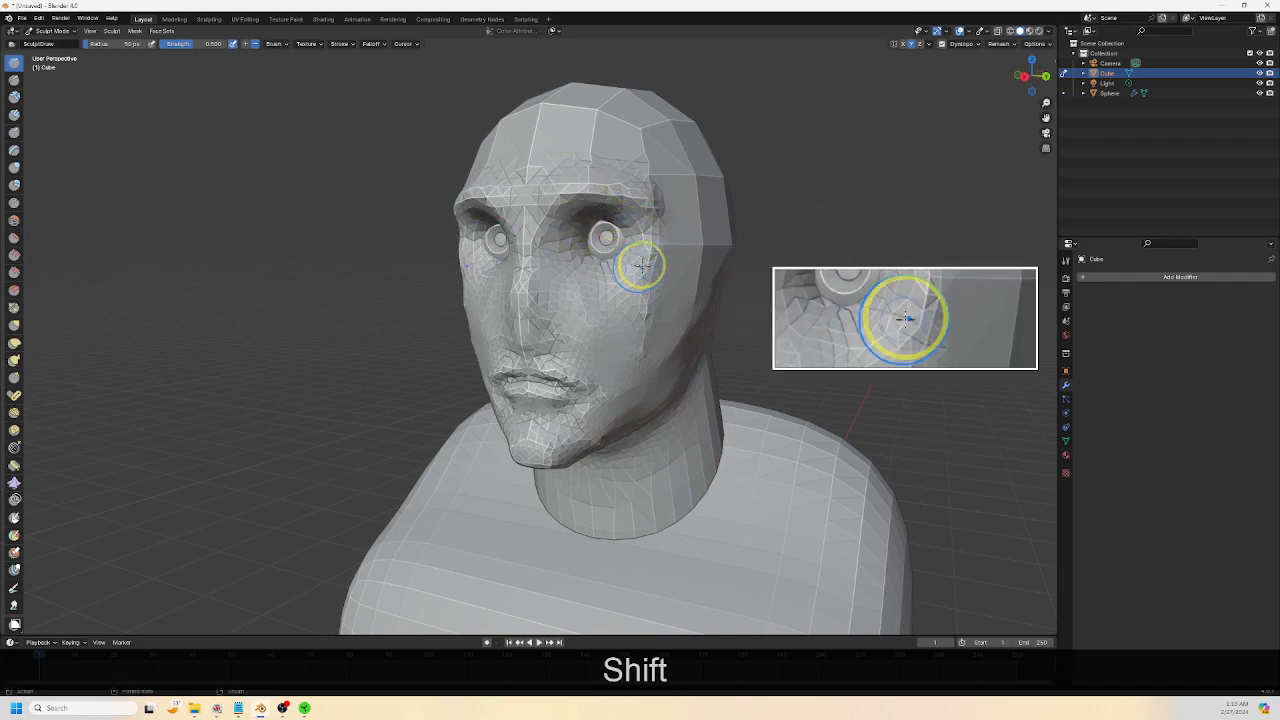
{"action": "scroll", "coordinate": [642, 266], "scroll_direction": "up", "scroll_amount": 2}
{"action": "mouse_move", "coordinate": [642, 266]}
{"action": "middle_mouse_down"}
{"action": "mouse_move", "coordinate": [671, 311]}
{"action": "mouse_move", "coordinate": [570, 333]}
{"action": "middle_mouse_up"}
{"action": "scroll", "coordinate": [575, 336], "scroll_direction": "down", "scroll_amount": 4}
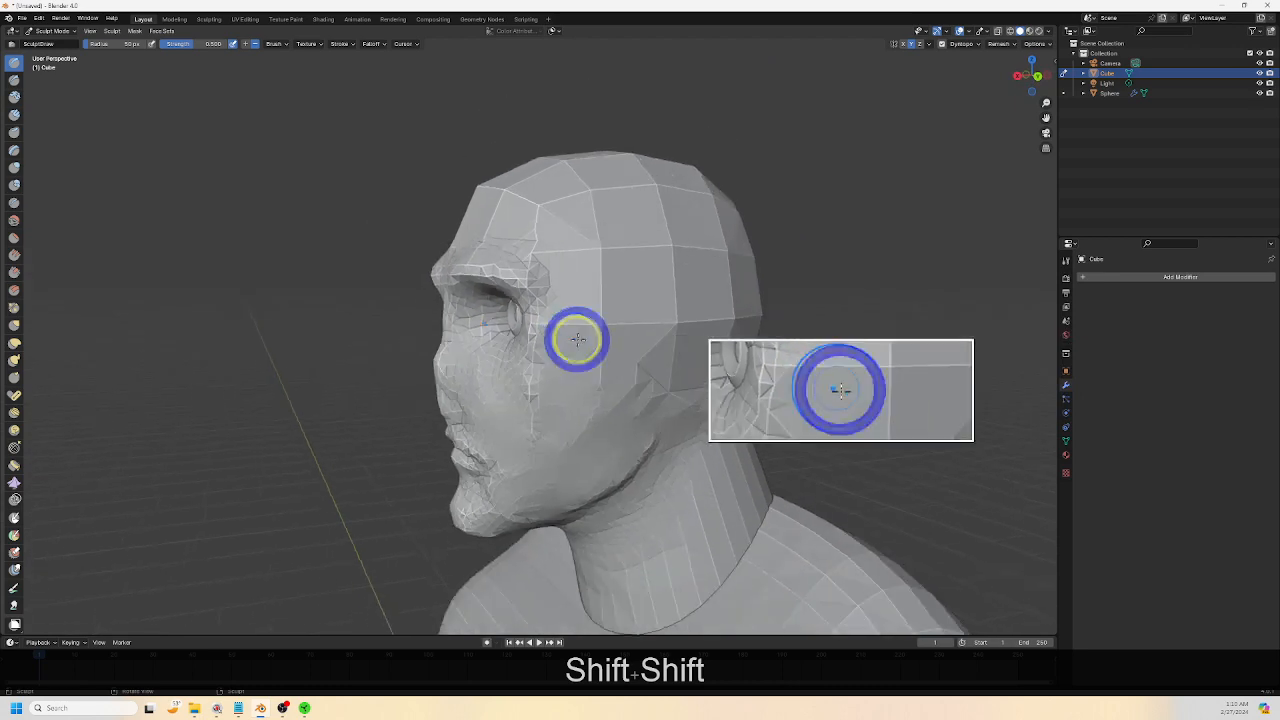
Switch to Object Mode, move the mirrored eyes forward along the X axis, and fine-tune their height in the sockets
{"action": "middle_click_drag", "start_coordinate": [280, 166], "coordinate": [643, 277]}
{"action": "left_click", "coordinate": [72, 32]}
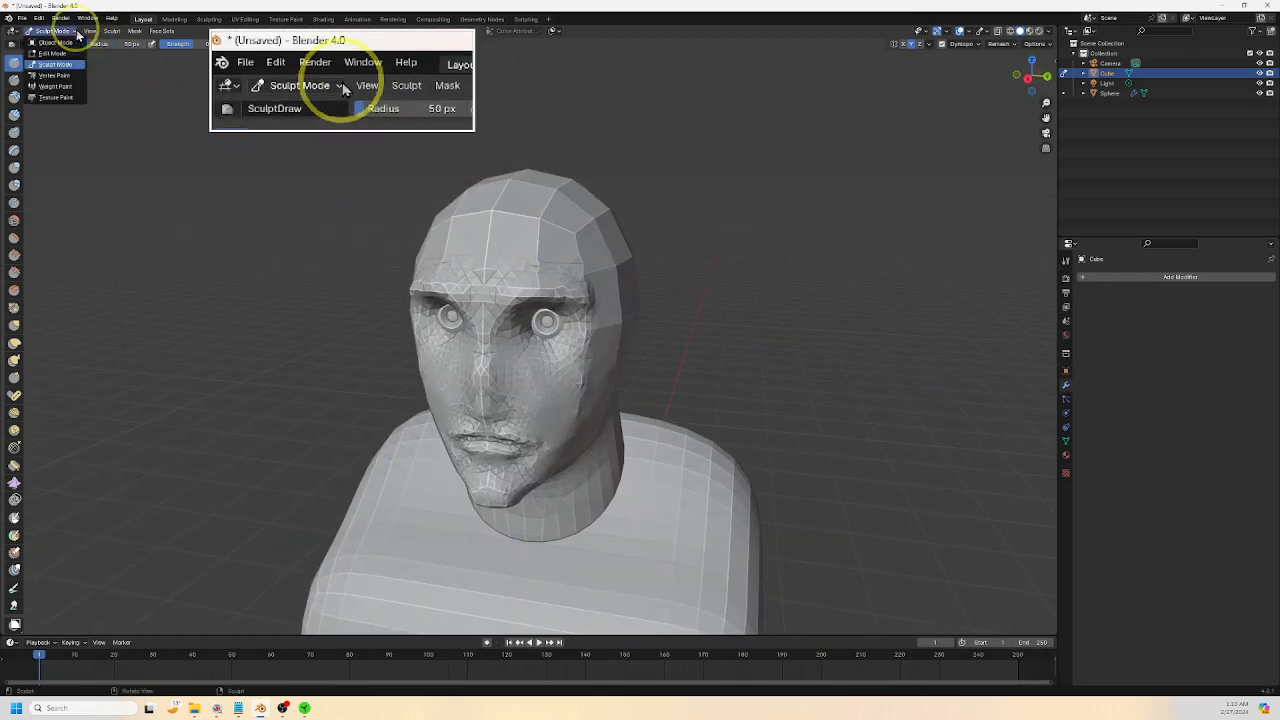
{"action": "left_click", "coordinate": [50, 46]}
{"action": "middle_click_drag", "start_coordinate": [590, 336], "coordinate": [553, 323]}
{"action": "left_click", "coordinate": [543, 320]}
{"action": "key", "text": "g"}
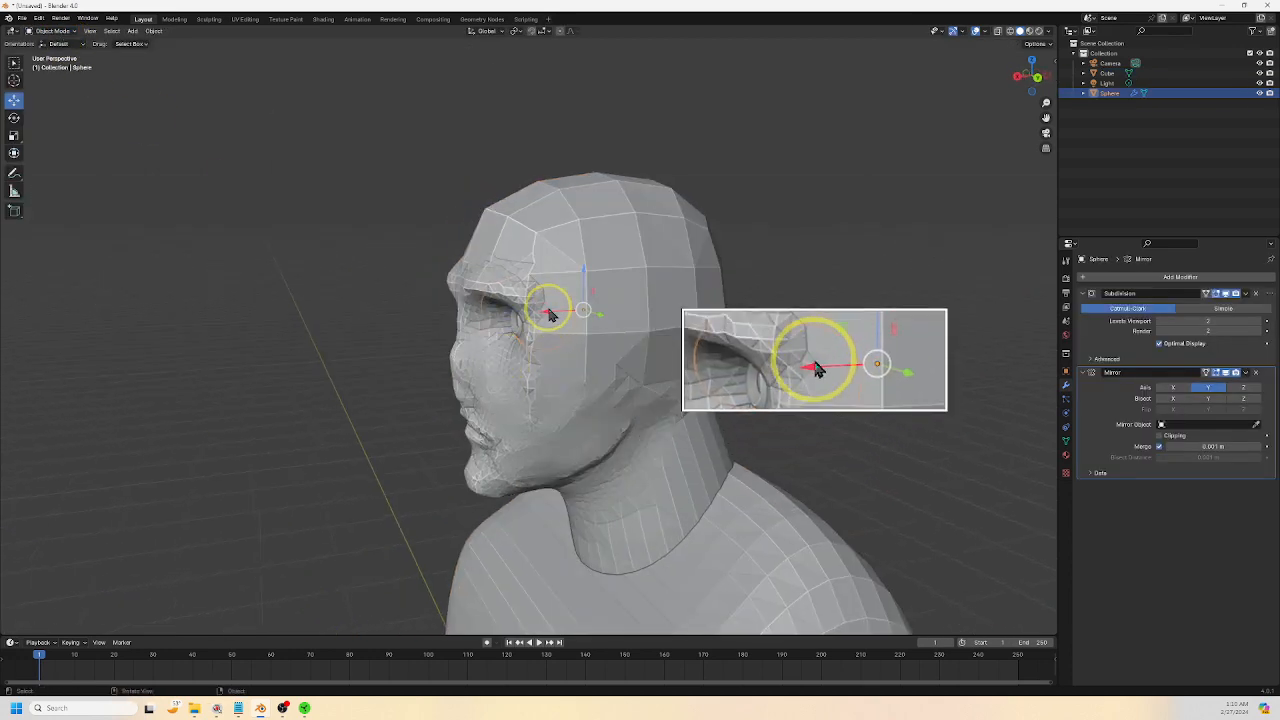
{"action": "key", "text": "x"}
{"action": "left_click", "coordinate": [536, 309]}
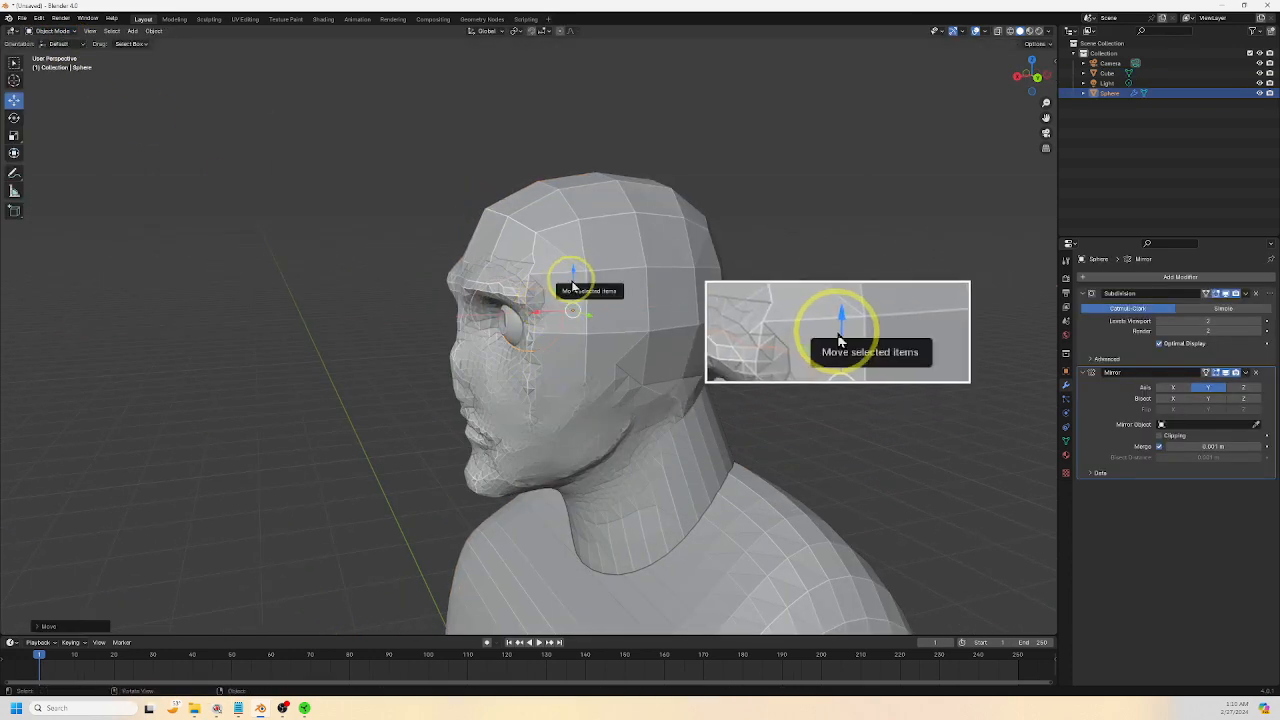
{"action": "left_click_drag", "start_coordinate": [573, 287], "coordinate": [574, 289]}
{"action": "middle_click_drag", "start_coordinate": [547, 322], "coordinate": [620, 386]}
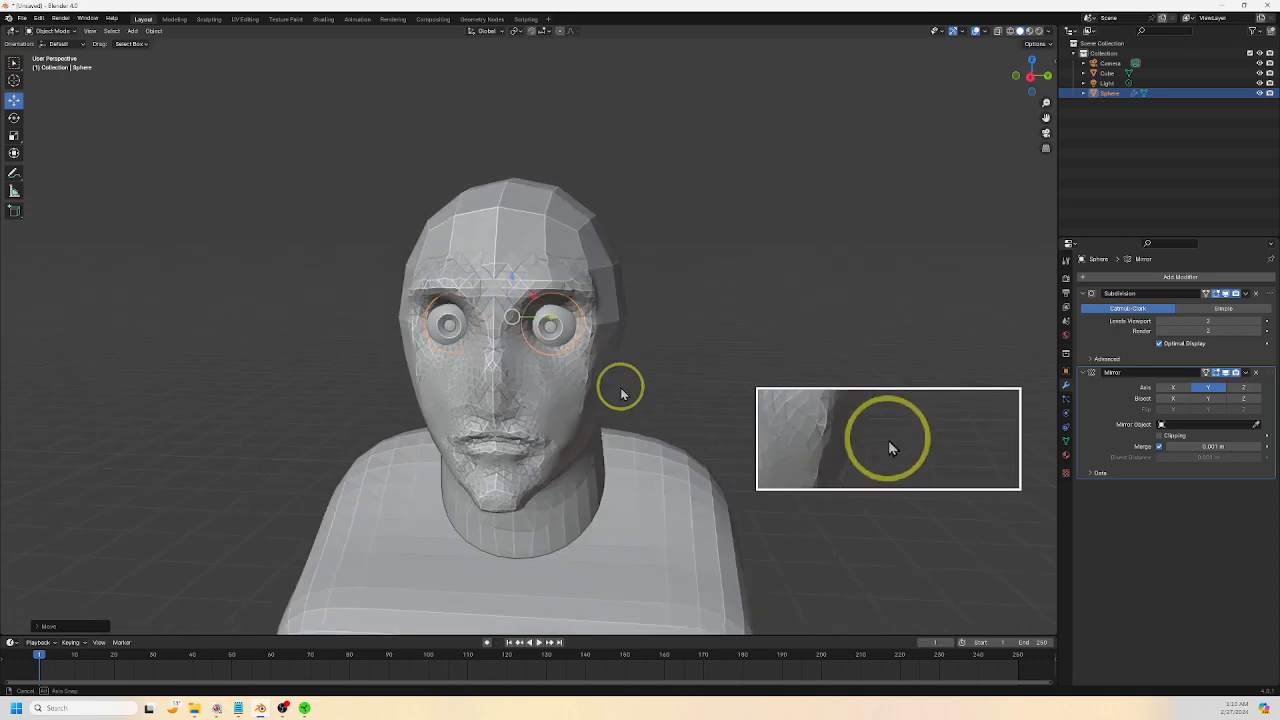
Select the body mesh, return to Sculpt Mode, and set the Draw brush direction back to Add
{"action": "left_click", "coordinate": [548, 392]}
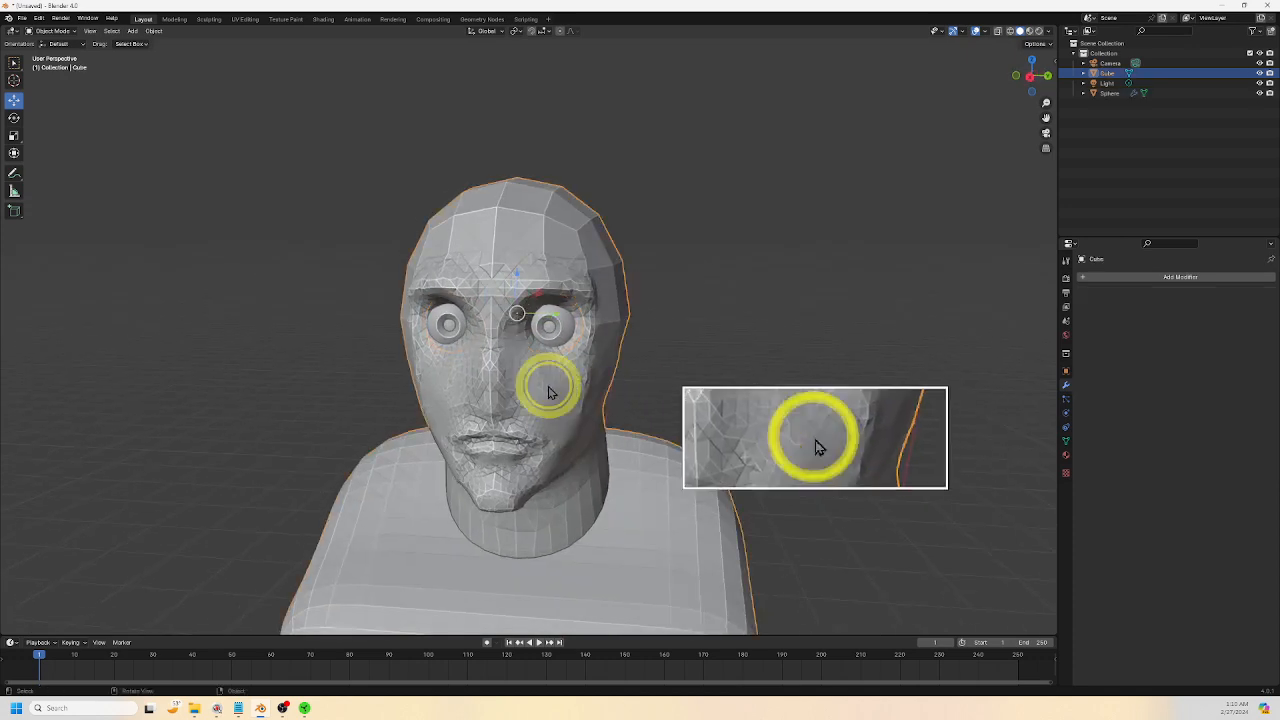
{"action": "left_click", "coordinate": [60, 31]}
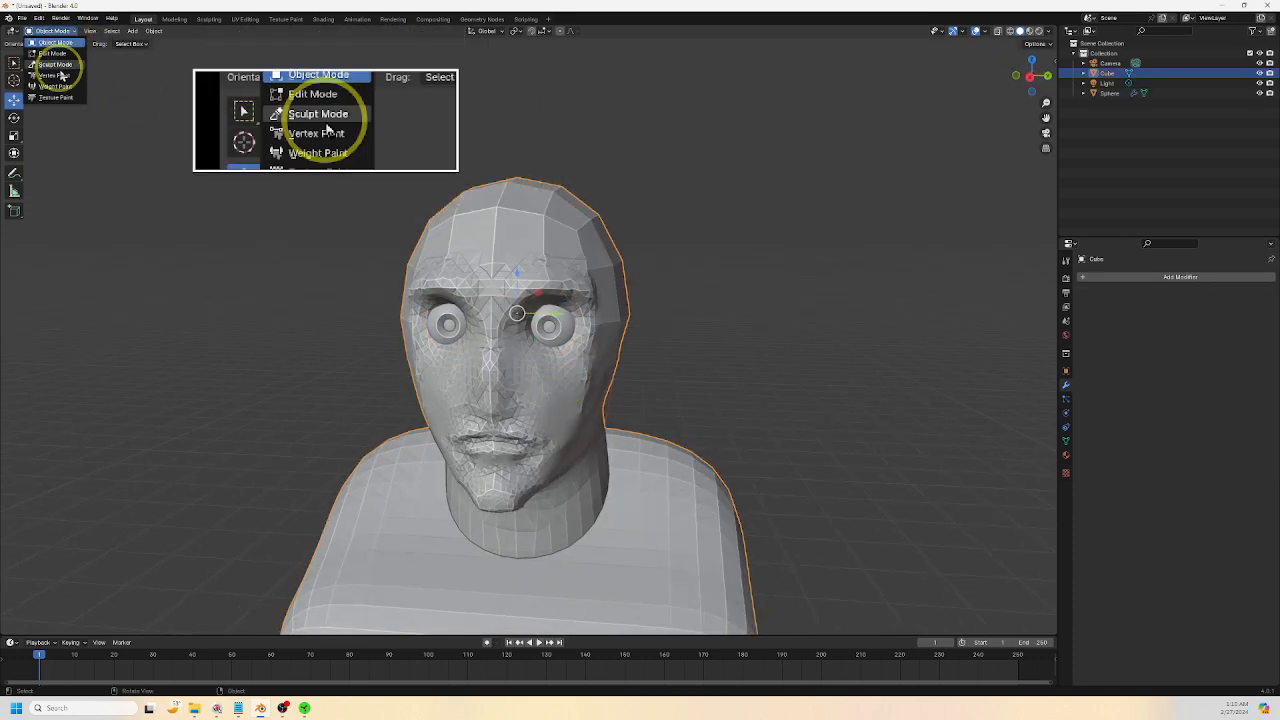
{"action": "left_click", "coordinate": [62, 67]}
{"action": "scroll", "coordinate": [580, 405], "scroll_direction": "up", "scroll_amount": 3}
{"action": "middle_click_drag", "start_coordinate": [586, 405], "coordinate": [685, 360], "text": "shift"}
{"action": "mouse_move", "coordinate": [685, 370]}
{"action": "middle_mouse_down"}
{"action": "mouse_move", "coordinate": [648, 401]}
{"action": "mouse_move", "coordinate": [666, 403]}
{"action": "mouse_move", "coordinate": [514, 377]}
{"action": "middle_mouse_up"}
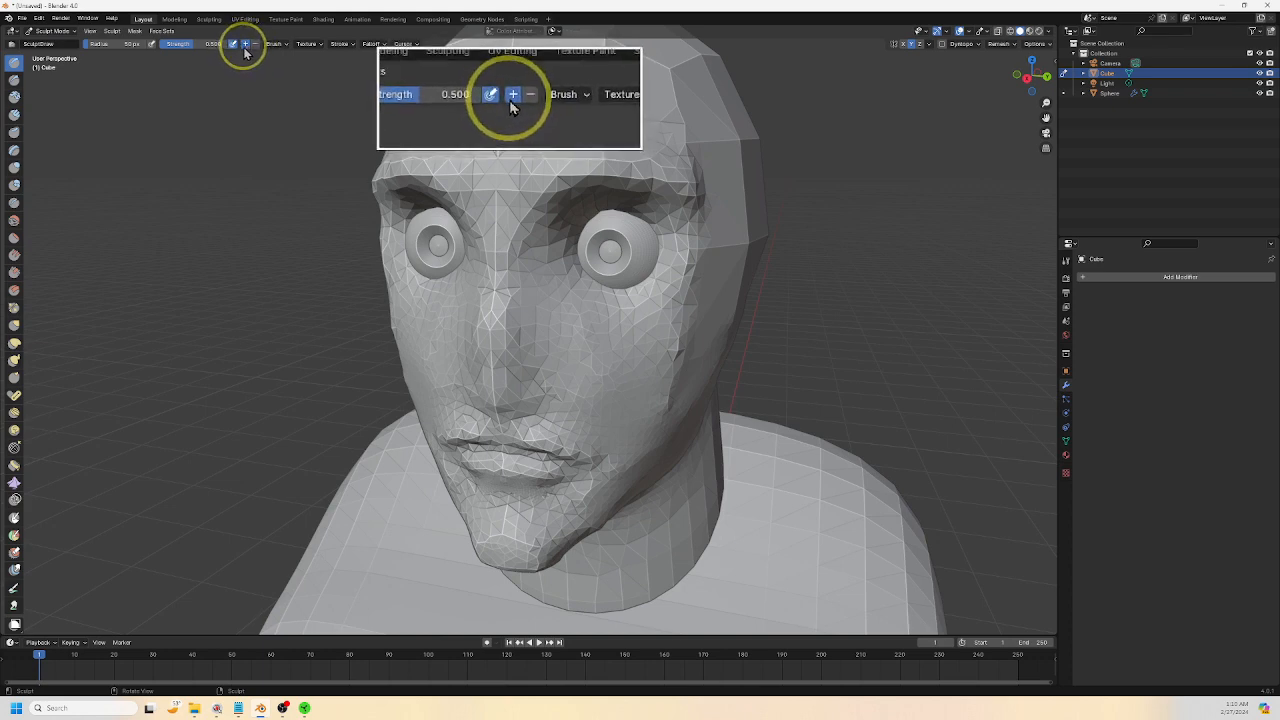
{"action": "left_click", "coordinate": [942, 45]}
{"action": "left_click", "coordinate": [877, 58]}
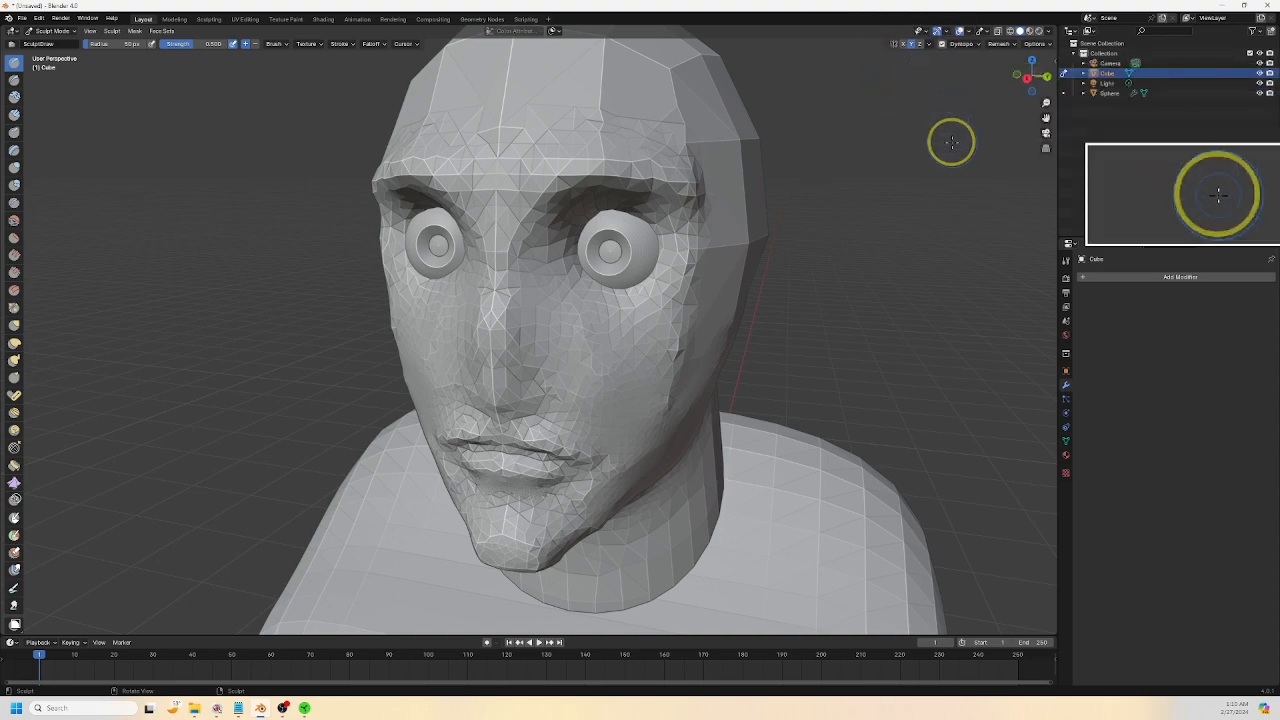
Carve symmetrical collarbone grooves and a central notch into the upper chest with the inverted Draw brush
{"action": "scroll", "coordinate": [660, 398], "scroll_direction": "up", "scroll_amount": 1}
{"action": "middle_click_drag", "start_coordinate": [666, 415], "coordinate": [702, 349], "text": "shift"}
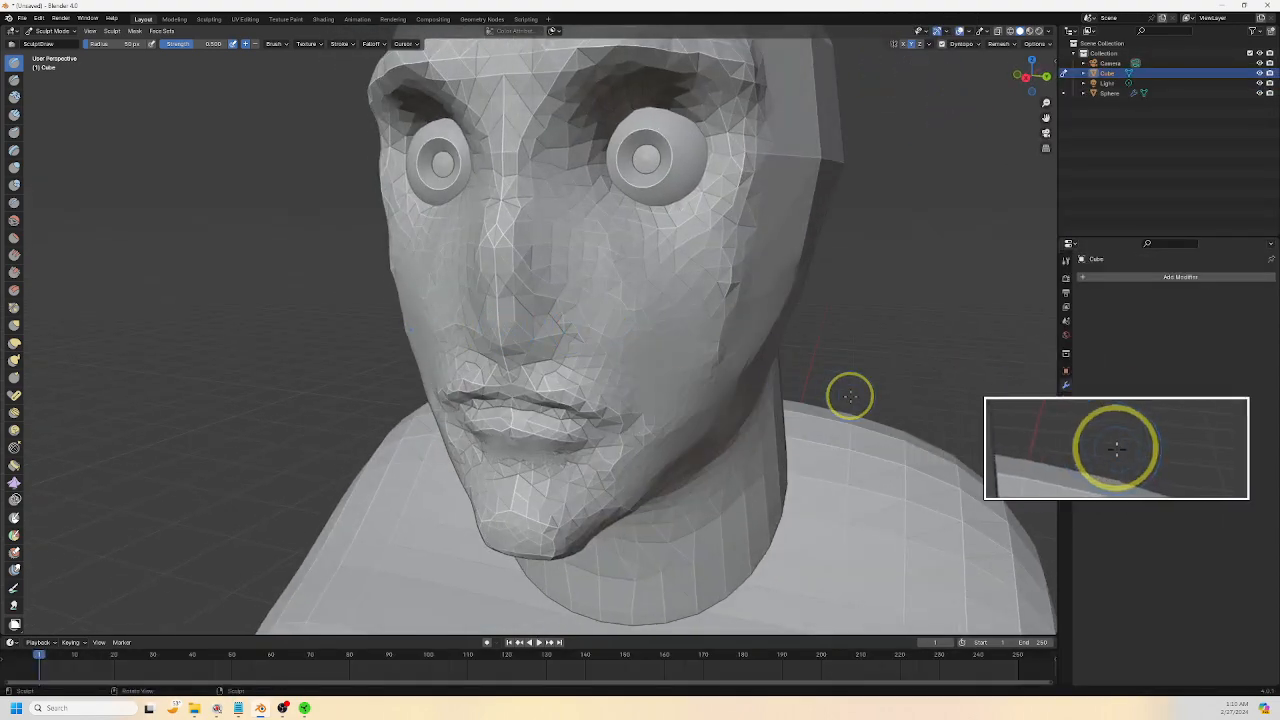
{"action": "middle_click_drag", "start_coordinate": [849, 394], "coordinate": [749, 469]}
{"action": "scroll", "coordinate": [797, 400], "scroll_direction": "down", "scroll_amount": 3}
{"action": "scroll", "coordinate": [745, 475], "scroll_direction": "down", "scroll_amount": 3}
{"action": "middle_click_drag", "start_coordinate": [731, 514], "coordinate": [718, 425], "text": "shift"}
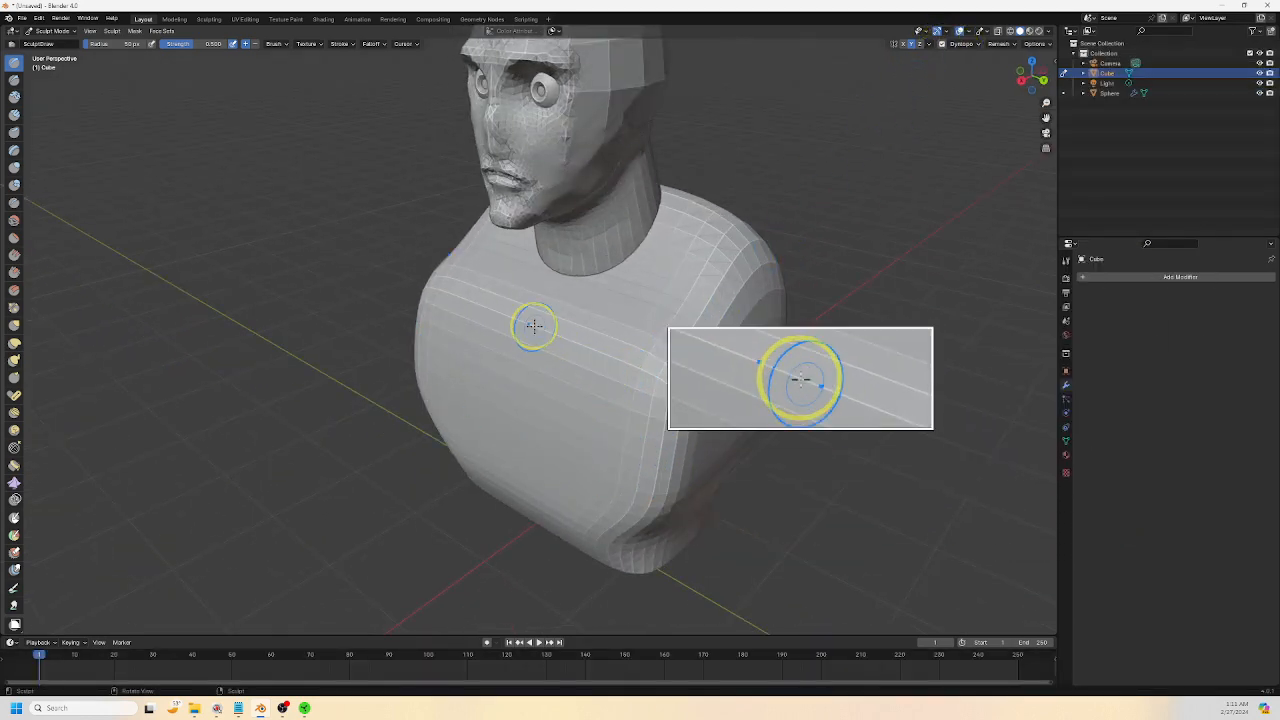
{"action": "left_click_drag", "start_coordinate": [528, 337], "coordinate": [540, 302], "text": "ctrl"}
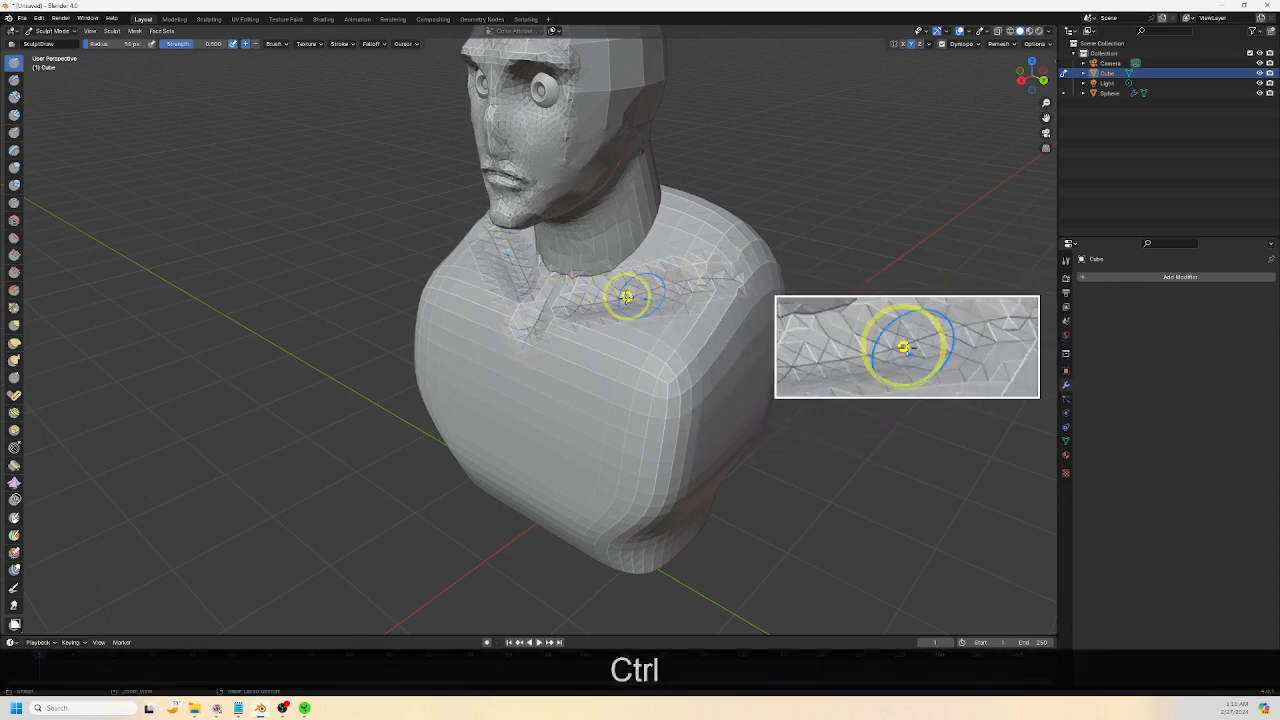
Build up muscle ridges on the neck from the jaw to the collarbones, and smooth the base of the neck
{"action": "scroll", "coordinate": [624, 274], "scroll_direction": "up", "scroll_amount": 5}
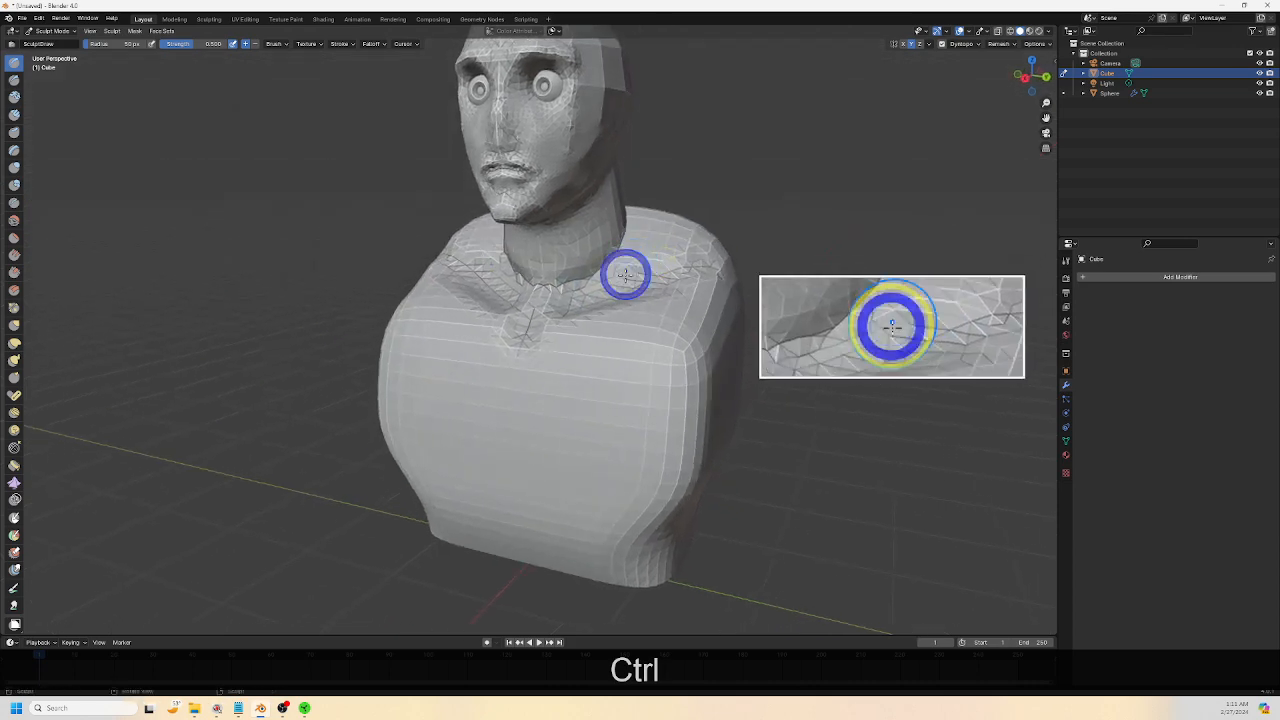
{"action": "middle_click_drag", "start_coordinate": [626, 337], "coordinate": [612, 357], "text": "shift"}
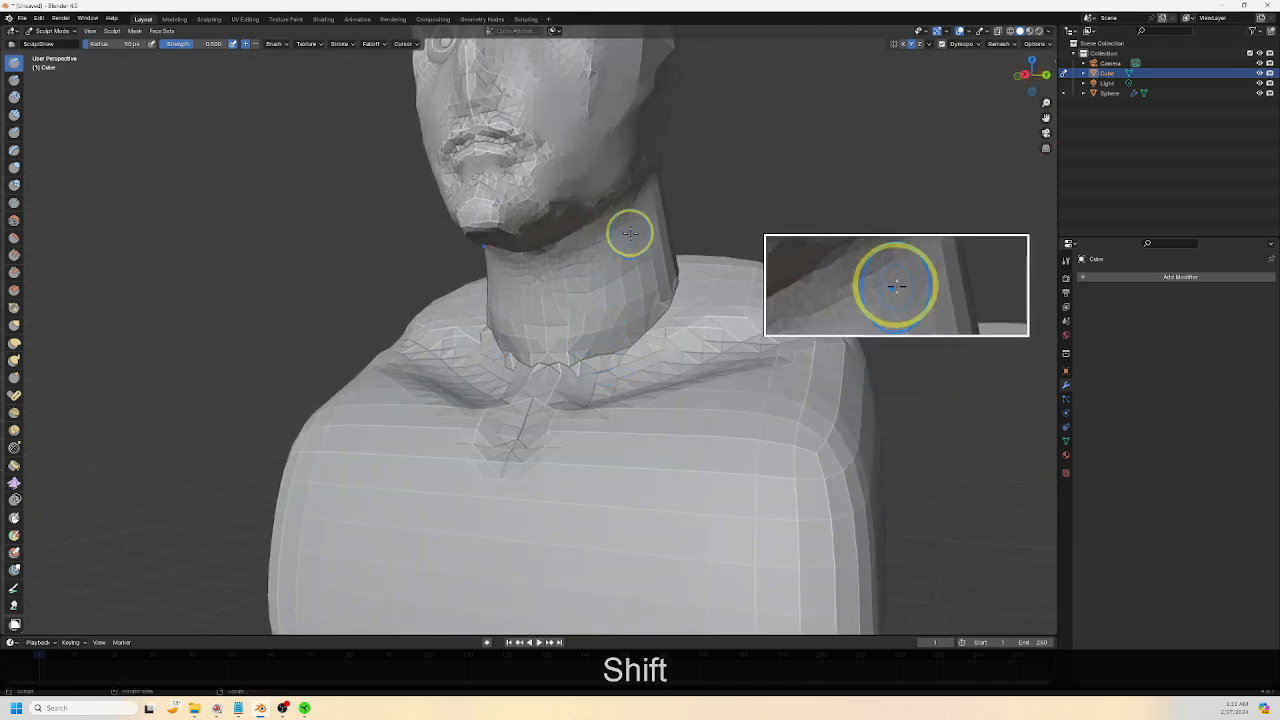
{"action": "left_click_drag", "start_coordinate": [611, 268], "coordinate": [565, 376], "text": "shift"}
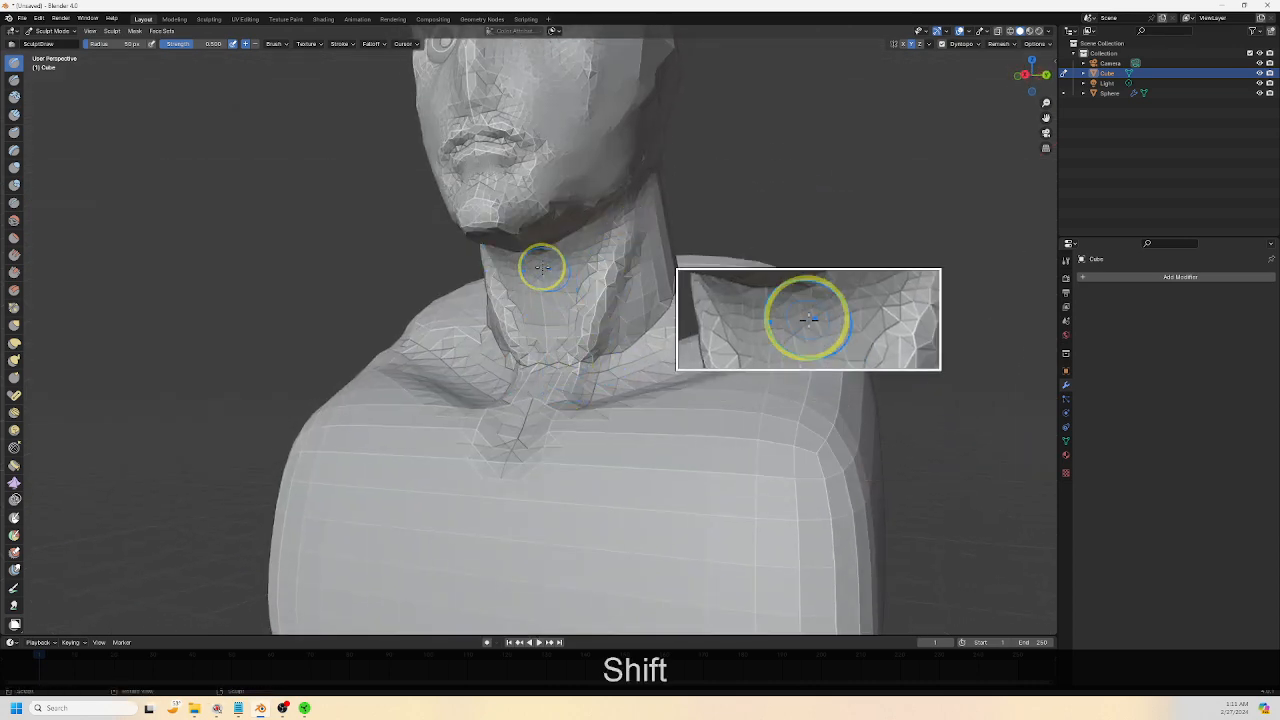
{"action": "scroll", "coordinate": [550, 280], "scroll_direction": "down", "scroll_amount": 5}
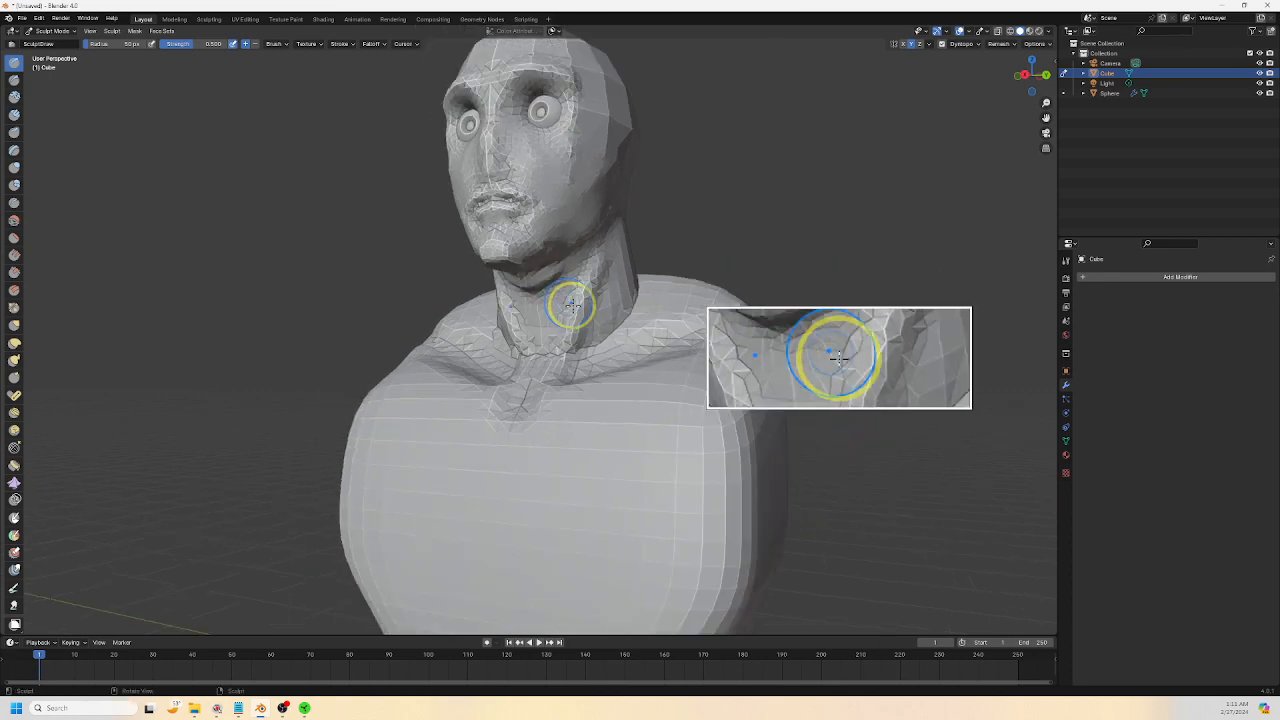
{"action": "middle_click_drag", "start_coordinate": [571, 294], "coordinate": [582, 345]}
{"action": "mouse_move", "coordinate": [570, 367]}
{"action": "left_mouse_down", "text": "shift"}
{"action": "mouse_move", "coordinate": [646, 331]}
{"action": "mouse_move", "coordinate": [628, 311]}
{"action": "left_mouse_up", "text": "shift"}
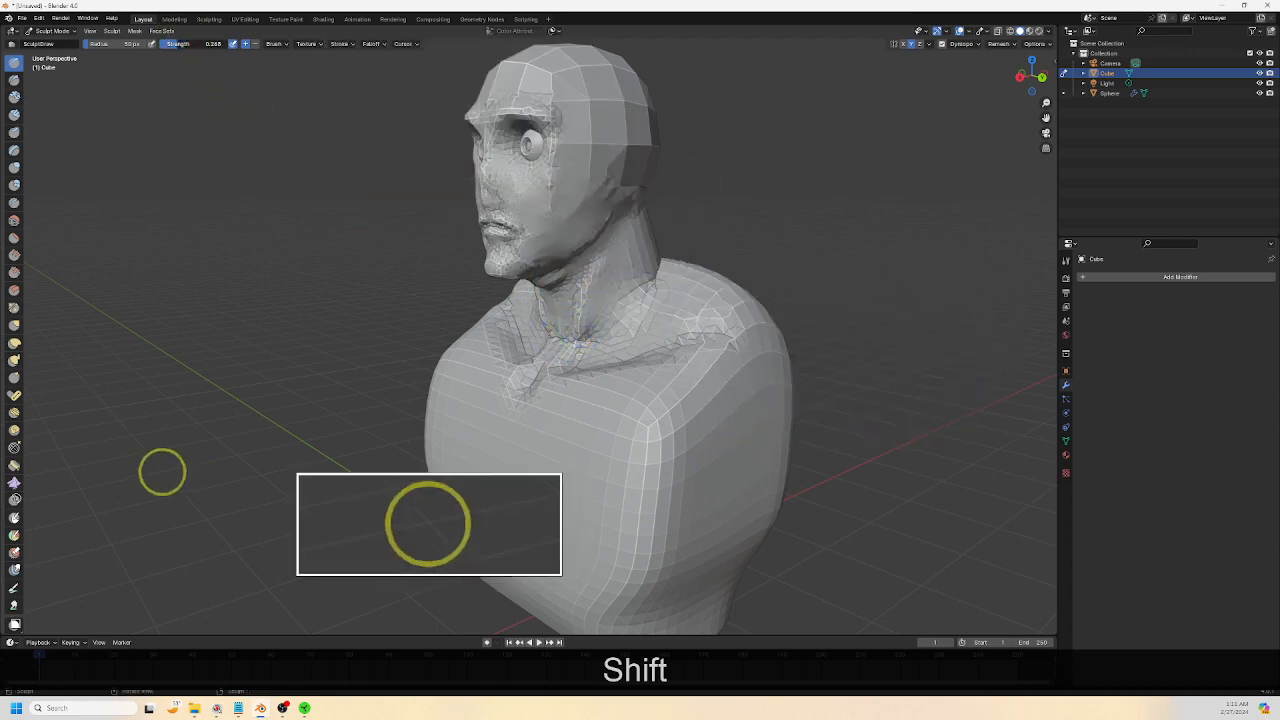
Adjust the brush strength and smooth the temple and the side of the head behind the eye
{"action": "middle_click_drag", "start_coordinate": [162, 472], "coordinate": [149, 474]}
{"action": "scroll", "coordinate": [514, 183], "scroll_direction": "up", "scroll_amount": 6}
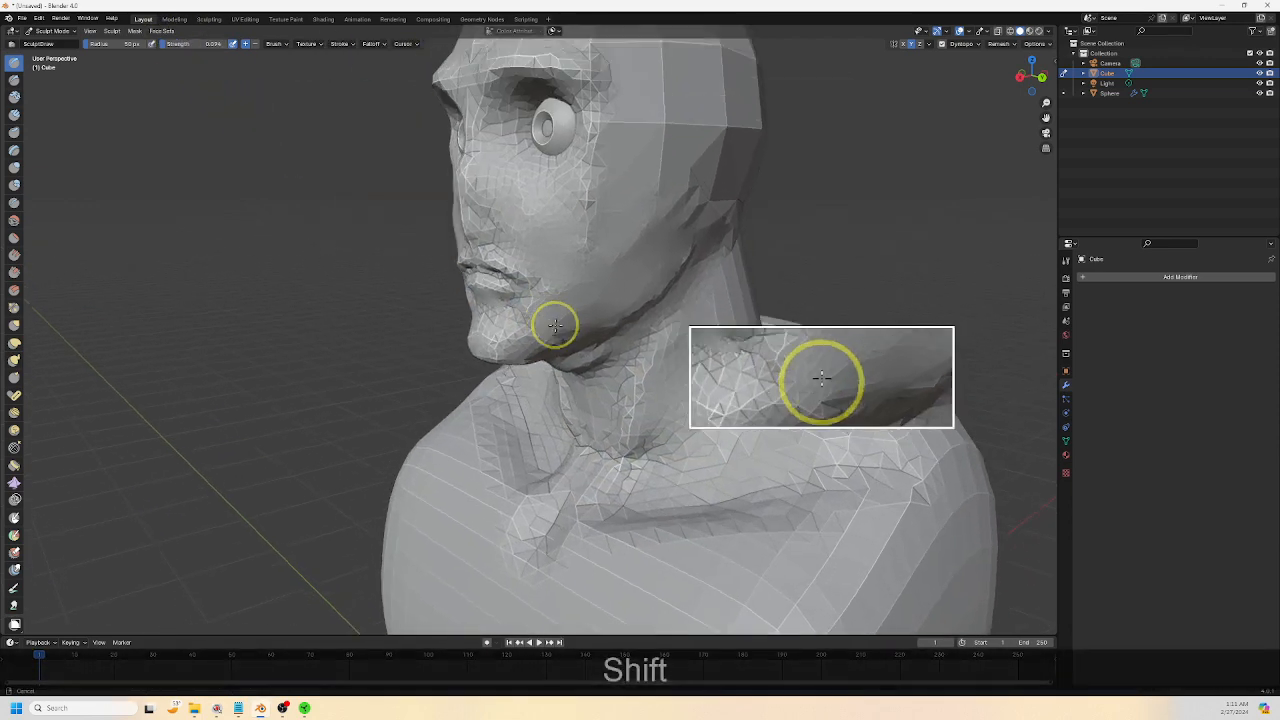
{"action": "middle_click_drag", "start_coordinate": [555, 325], "coordinate": [592, 349]}
{"action": "middle_click_drag", "start_coordinate": [395, 185], "coordinate": [486, 229]}
{"action": "middle_click_drag", "start_coordinate": [652, 253], "coordinate": [677, 414], "text": "shift"}
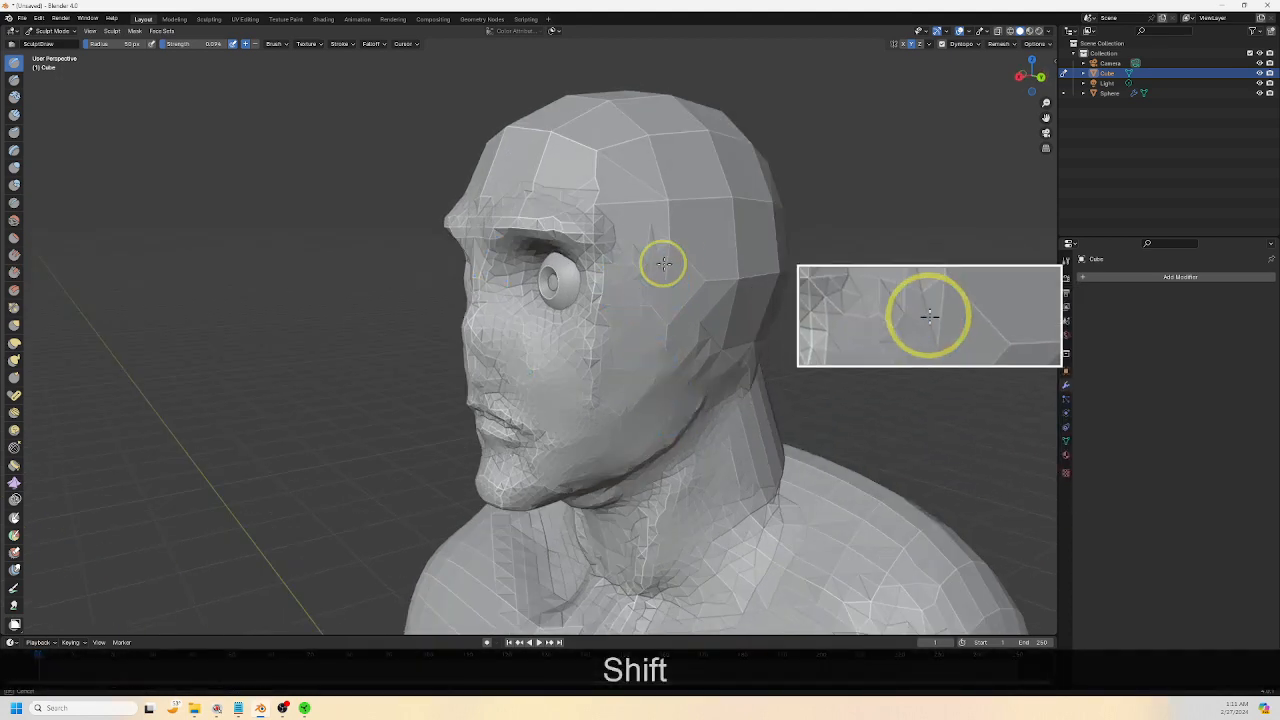
{"action": "mouse_move", "coordinate": [668, 233]}
{"action": "left_mouse_down", "text": "shift"}
{"action": "mouse_move", "coordinate": [627, 263]}
{"action": "mouse_move", "coordinate": [648, 268]}
{"action": "left_mouse_up", "text": "shift"}
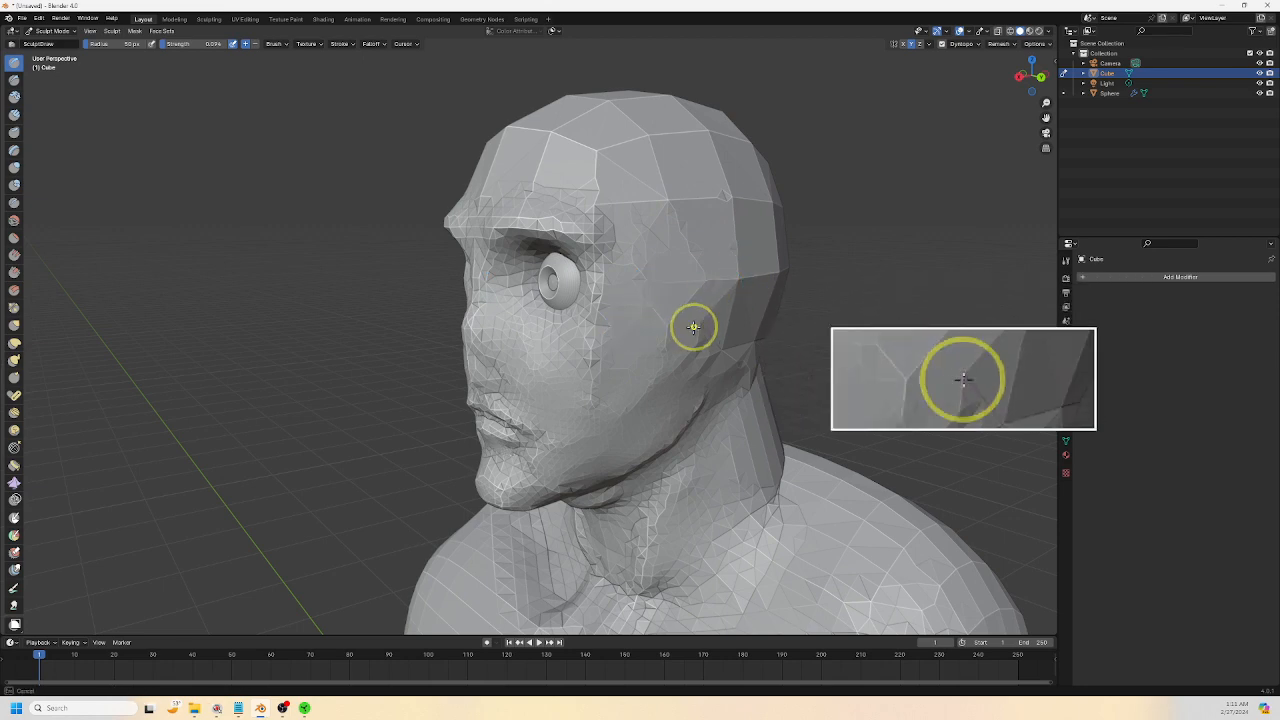
{"action": "middle_click_drag", "start_coordinate": [723, 374], "coordinate": [595, 338]}
{"action": "key", "text": "shift"}
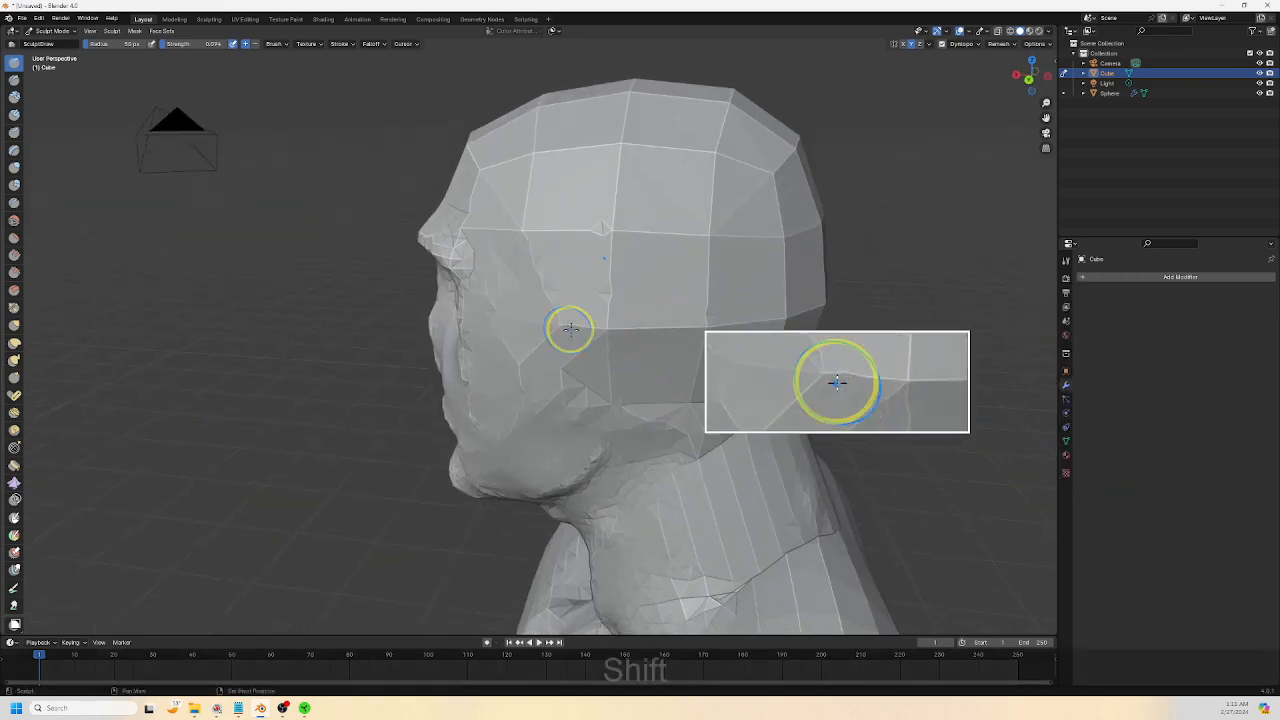
Smooth the faceted surface on the side and lower back of the head down to the jaw
{"action": "mouse_move", "coordinate": [650, 274]}
{"action": "left_mouse_down", "text": "shift"}
{"action": "mouse_move", "coordinate": [654, 231]}
{"action": "mouse_move", "coordinate": [620, 271]}
{"action": "left_mouse_up", "text": "shift"}
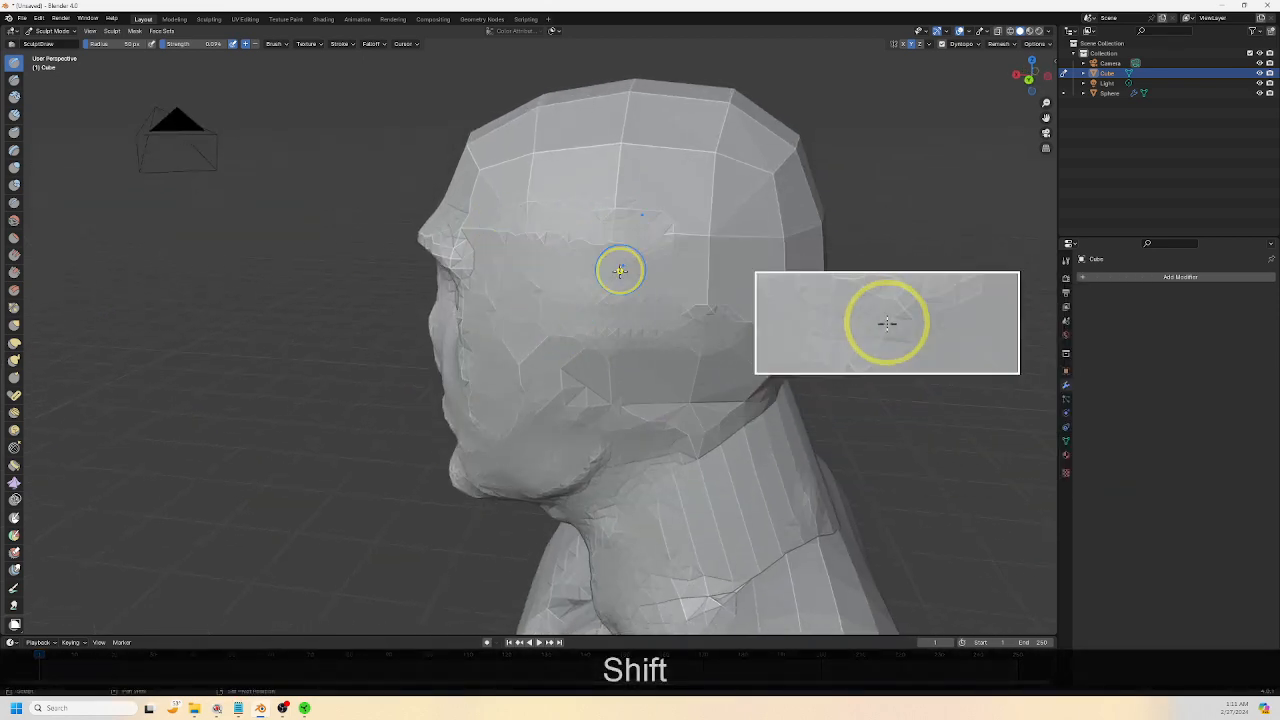
{"action": "mouse_move", "coordinate": [541, 236]}
{"action": "left_mouse_down", "text": "shift"}
{"action": "mouse_move", "coordinate": [534, 386]}
{"action": "mouse_move", "coordinate": [671, 386]}
{"action": "mouse_move", "coordinate": [583, 360]}
{"action": "mouse_move", "coordinate": [539, 313]}
{"action": "mouse_move", "coordinate": [537, 417]}
{"action": "left_mouse_up", "text": "shift"}
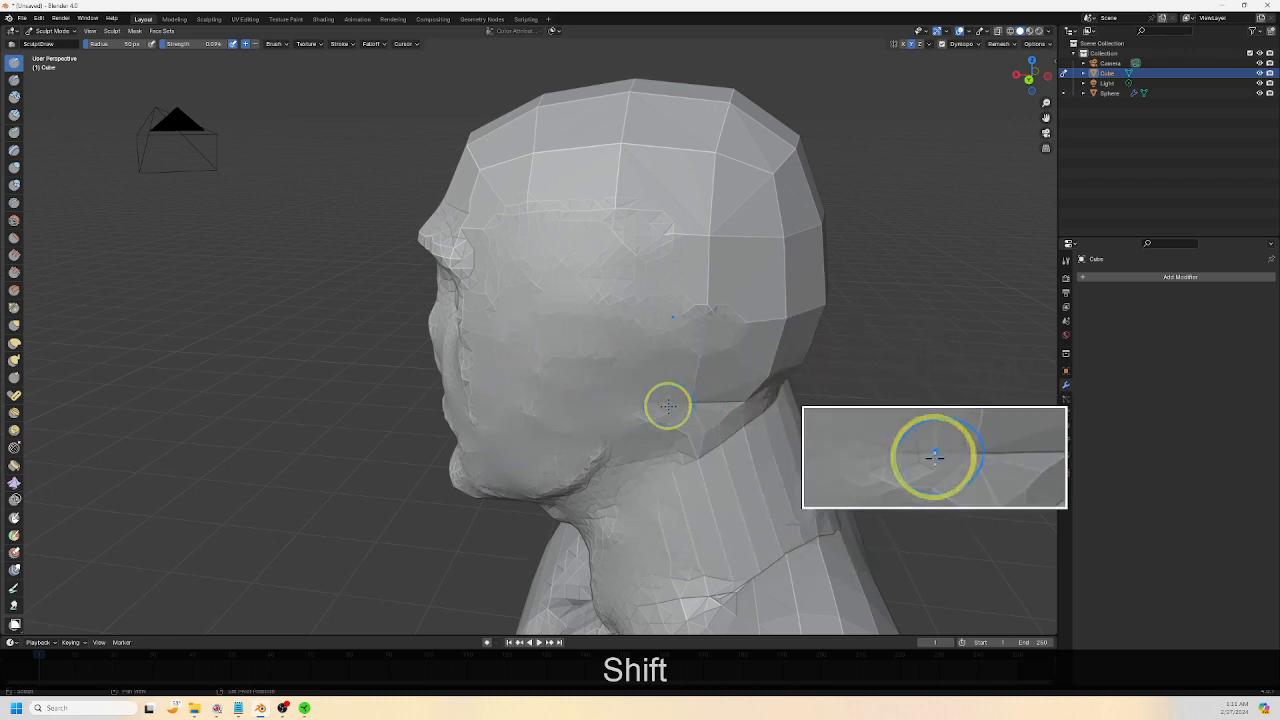
{"action": "middle_click_drag", "start_coordinate": [744, 407], "coordinate": [672, 411]}
{"action": "mouse_move", "coordinate": [557, 367]}
{"action": "left_mouse_down", "text": "shift"}
{"action": "mouse_move", "coordinate": [664, 331]}
{"action": "mouse_move", "coordinate": [757, 326]}
{"action": "mouse_move", "coordinate": [586, 313]}
{"action": "mouse_move", "coordinate": [563, 257]}
{"action": "mouse_move", "coordinate": [543, 249]}
{"action": "mouse_move", "coordinate": [586, 220]}
{"action": "mouse_move", "coordinate": [615, 220]}
{"action": "mouse_move", "coordinate": [634, 243]}
{"action": "mouse_move", "coordinate": [674, 217]}
{"action": "mouse_move", "coordinate": [594, 223]}
{"action": "mouse_move", "coordinate": [649, 243]}
{"action": "mouse_move", "coordinate": [674, 197]}
{"action": "mouse_move", "coordinate": [557, 230]}
{"action": "mouse_move", "coordinate": [566, 251]}
{"action": "mouse_move", "coordinate": [640, 223]}
{"action": "mouse_move", "coordinate": [689, 460]}
{"action": "left_mouse_up", "text": "shift"}
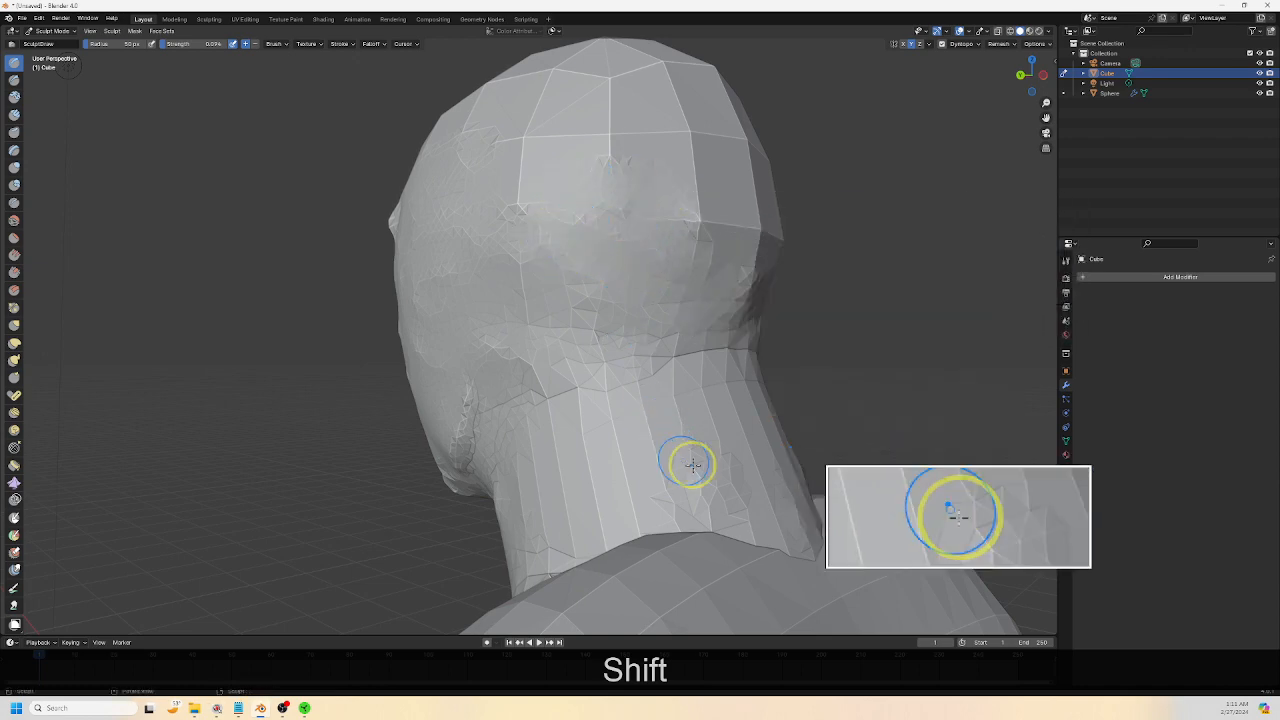
Smooth the back of the neck from the base of the skull down to the shoulders
{"action": "mouse_move", "coordinate": [689, 460]}
{"action": "middle_mouse_down"}
{"action": "mouse_move", "coordinate": [796, 472]}
{"action": "mouse_move", "coordinate": [766, 466]}
{"action": "middle_mouse_up"}
{"action": "mouse_move", "coordinate": [709, 423]}
{"action": "left_mouse_down", "text": "shift"}
{"action": "mouse_move", "coordinate": [709, 371]}
{"action": "mouse_move", "coordinate": [740, 406]}
{"action": "mouse_move", "coordinate": [715, 417]}
{"action": "left_mouse_up", "text": "shift"}
{"action": "middle_click_drag", "start_coordinate": [715, 417], "coordinate": [709, 471]}
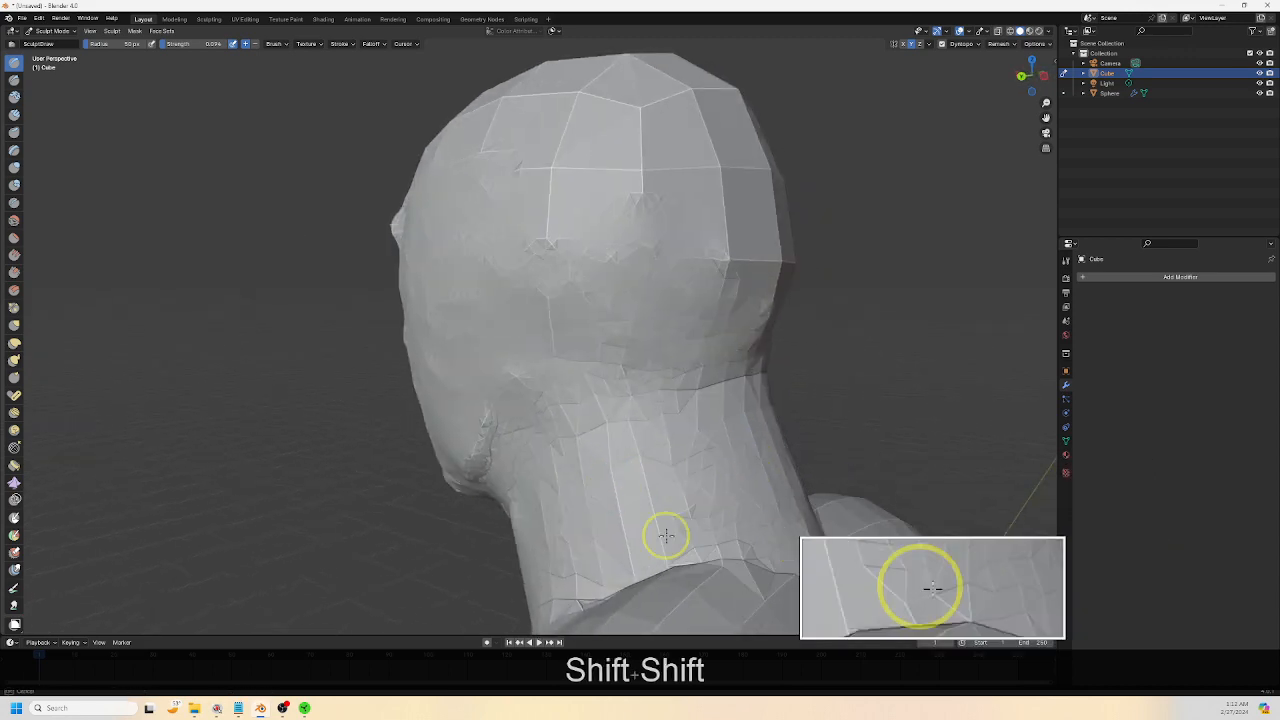
{"action": "mouse_move", "coordinate": [666, 537]}
{"action": "left_mouse_down", "text": "shift"}
{"action": "mouse_move", "coordinate": [623, 549]}
{"action": "mouse_move", "coordinate": [666, 574]}
{"action": "mouse_move", "coordinate": [686, 569]}
{"action": "mouse_move", "coordinate": [613, 593]}
{"action": "mouse_move", "coordinate": [777, 572]}
{"action": "mouse_move", "coordinate": [757, 551]}
{"action": "mouse_move", "coordinate": [731, 414]}
{"action": "mouse_move", "coordinate": [703, 383]}
{"action": "mouse_move", "coordinate": [569, 430]}
{"action": "mouse_move", "coordinate": [610, 509]}
{"action": "left_mouse_up", "text": "shift"}
{"action": "middle_click_drag", "start_coordinate": [635, 505], "coordinate": [711, 497]}
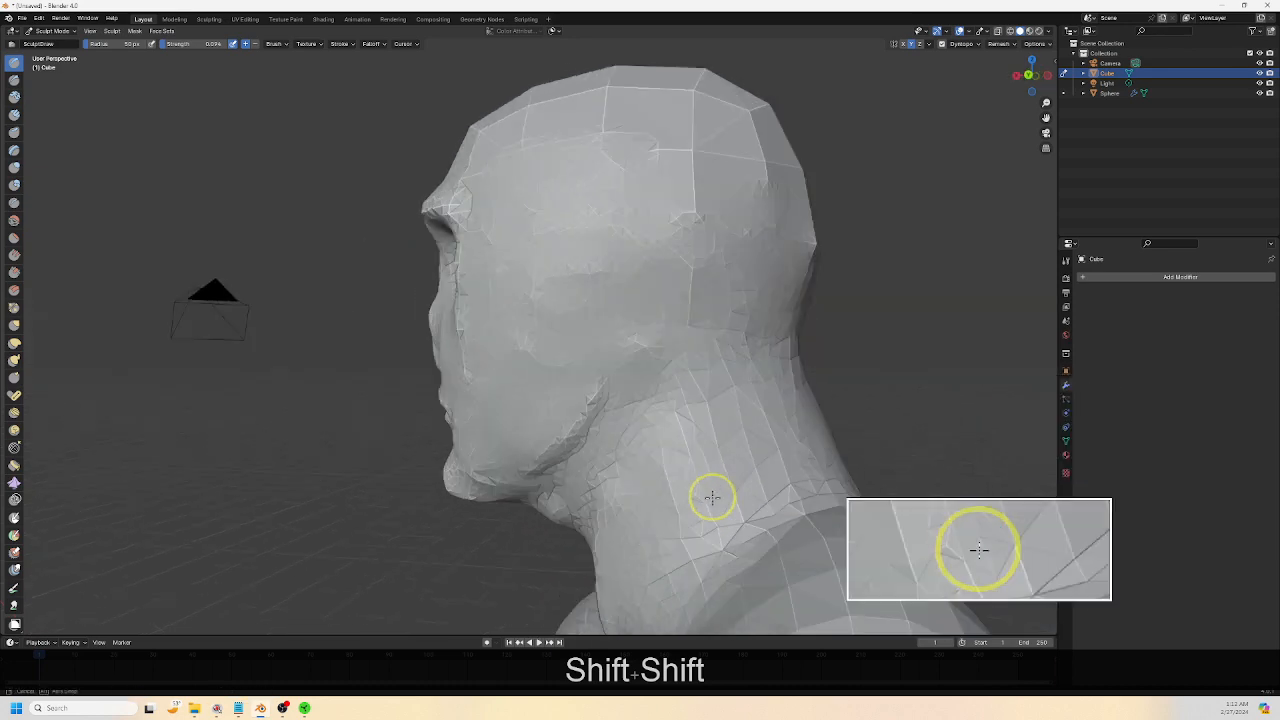
Smooth the side of the neck where it meets the shoulder and along the rear of the jawline
{"action": "mouse_move", "coordinate": [711, 497]}
{"action": "left_mouse_down", "text": "shift"}
{"action": "mouse_move", "coordinate": [774, 523]}
{"action": "mouse_move", "coordinate": [793, 495]}
{"action": "mouse_move", "coordinate": [808, 497]}
{"action": "mouse_move", "coordinate": [808, 446]}
{"action": "mouse_move", "coordinate": [766, 434]}
{"action": "mouse_move", "coordinate": [634, 474]}
{"action": "mouse_move", "coordinate": [803, 503]}
{"action": "mouse_move", "coordinate": [766, 497]}
{"action": "mouse_move", "coordinate": [739, 552]}
{"action": "mouse_move", "coordinate": [786, 525]}
{"action": "mouse_move", "coordinate": [757, 547]}
{"action": "left_mouse_up", "text": "shift"}
{"action": "middle_click_drag", "start_coordinate": [757, 547], "coordinate": [820, 534]}
{"action": "left_click_drag", "start_coordinate": [795, 538], "coordinate": [734, 544], "text": "shift"}
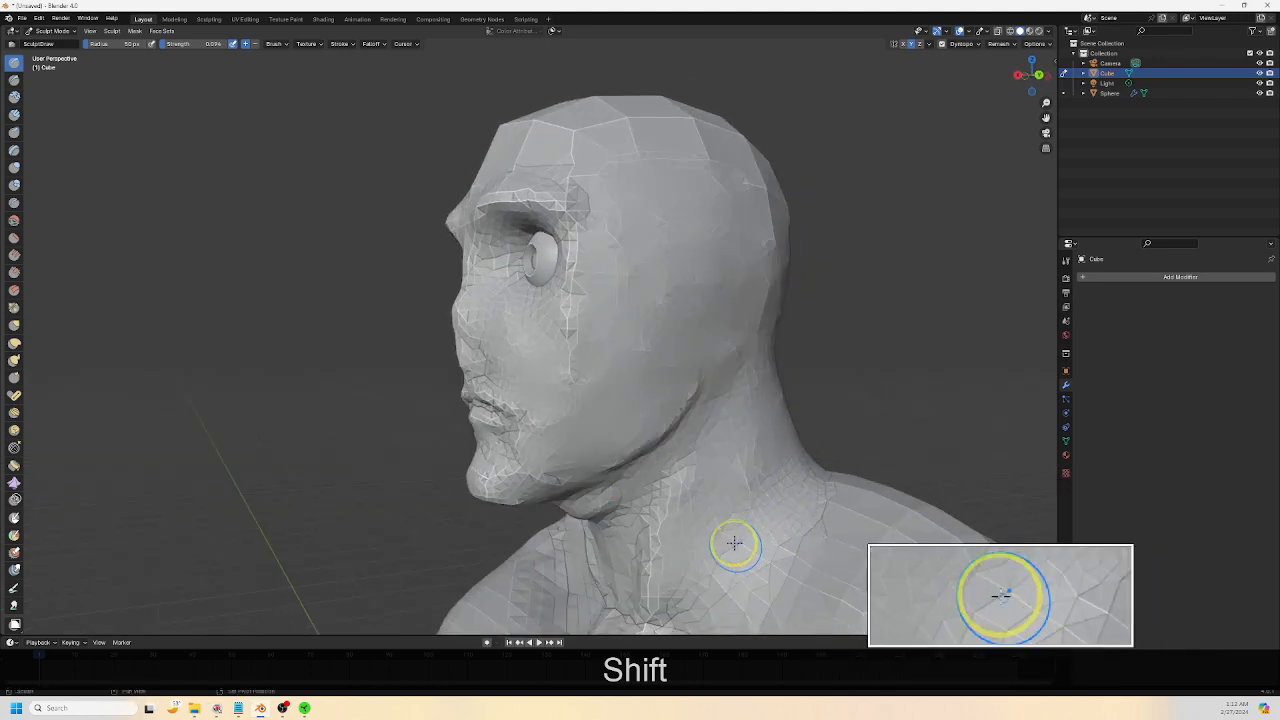
{"action": "middle_click_drag", "start_coordinate": [737, 535], "coordinate": [781, 529]}
{"action": "left_click_drag", "start_coordinate": [726, 506], "coordinate": [732, 412], "text": "shift"}
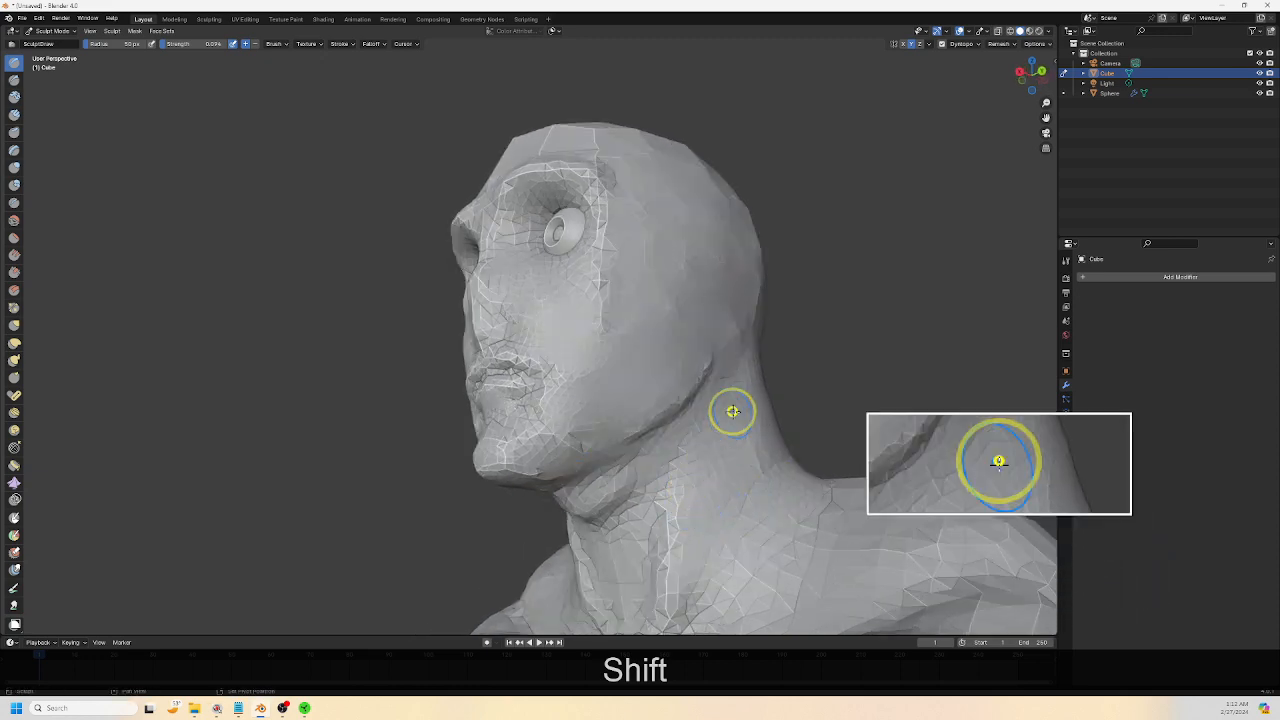
{"action": "middle_click_drag", "start_coordinate": [735, 413], "coordinate": [701, 437]}
{"action": "mouse_move", "coordinate": [700, 437]}
{"action": "left_mouse_down", "text": "shift"}
{"action": "mouse_move", "coordinate": [620, 460]}
{"action": "mouse_move", "coordinate": [634, 451]}
{"action": "left_mouse_up", "text": "shift"}
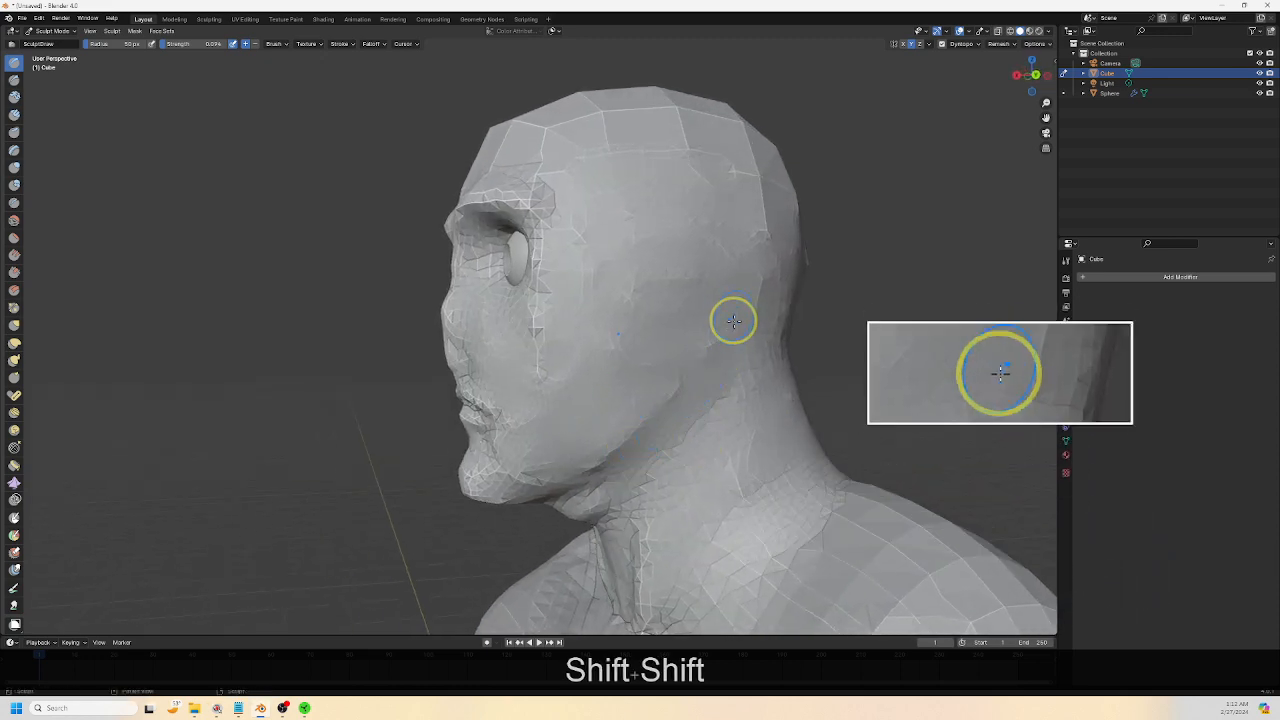
Smooth the cheek surface below and beside the eye
{"action": "scroll", "coordinate": [930, 130], "scroll_direction": "up", "scroll_amount": 1}
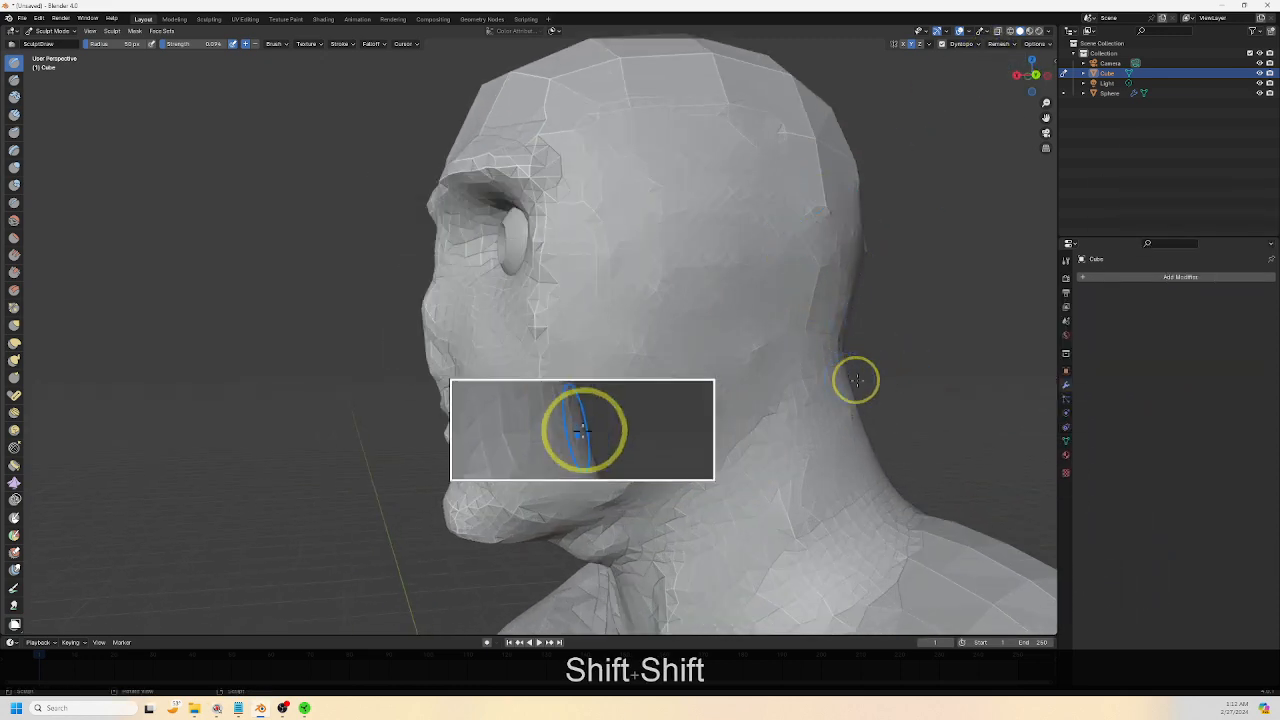
{"action": "middle_click_drag", "start_coordinate": [857, 380], "coordinate": [917, 390]}
{"action": "scroll", "coordinate": [764, 326], "scroll_direction": "up", "scroll_amount": 2}
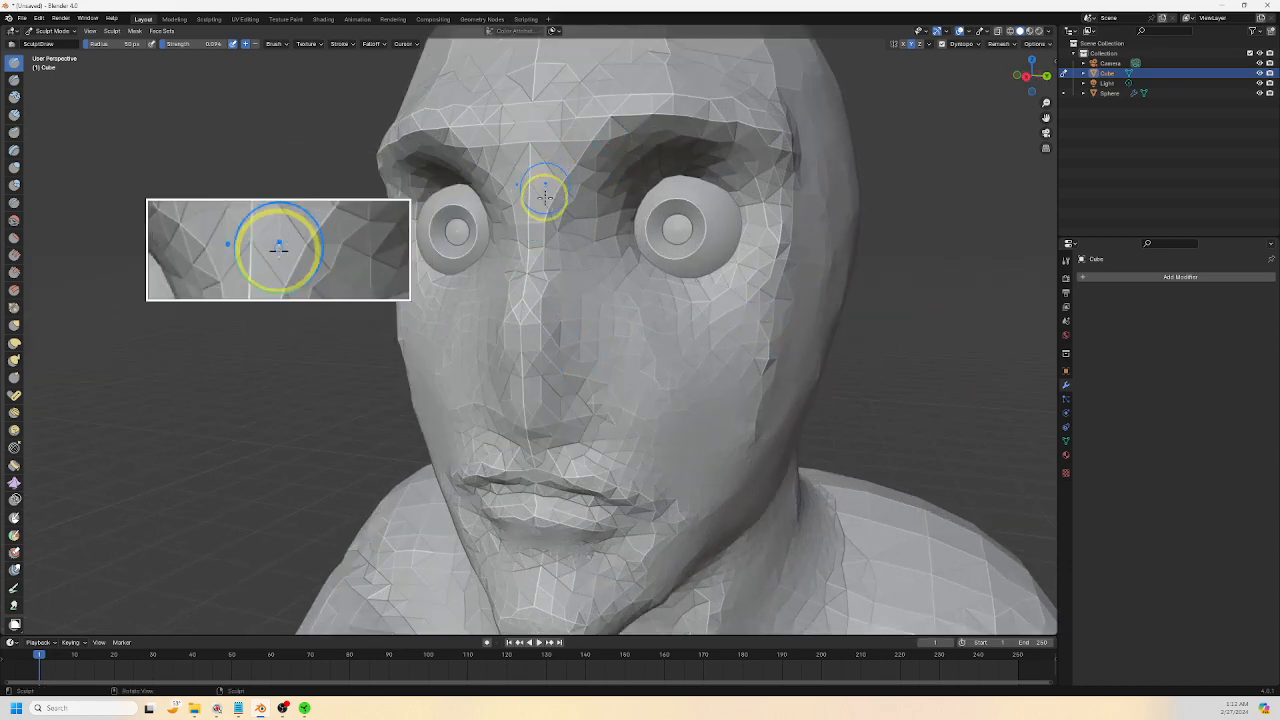
{"action": "left_click", "coordinate": [1049, 31]}
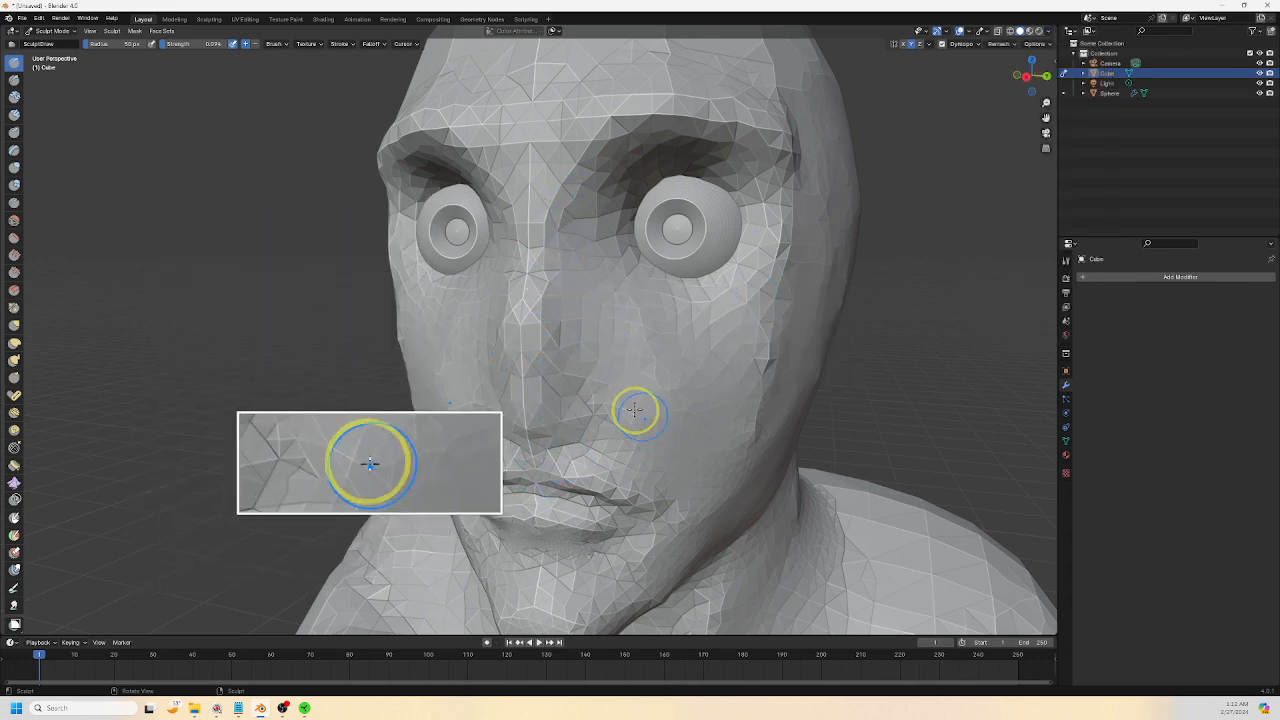
{"action": "middle_click_drag", "start_coordinate": [769, 419], "coordinate": [757, 431]}
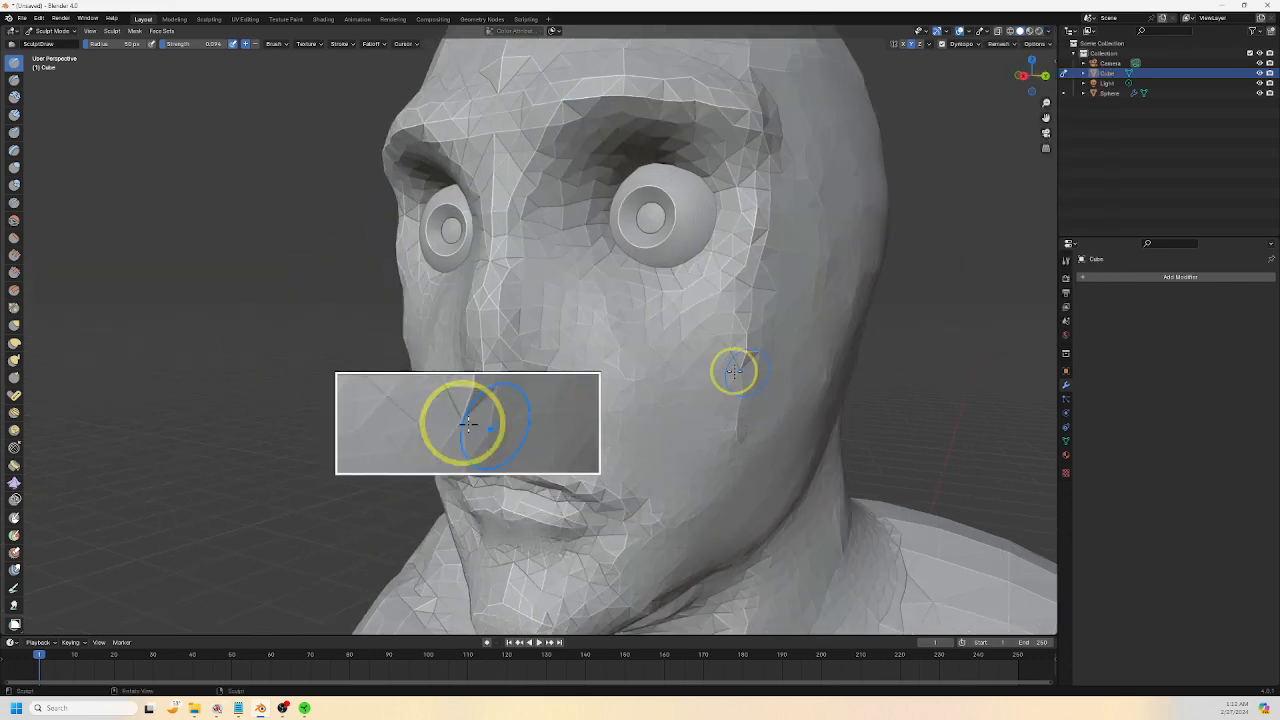
{"action": "left_click_drag", "start_coordinate": [745, 359], "coordinate": [745, 394], "text": "shift"}
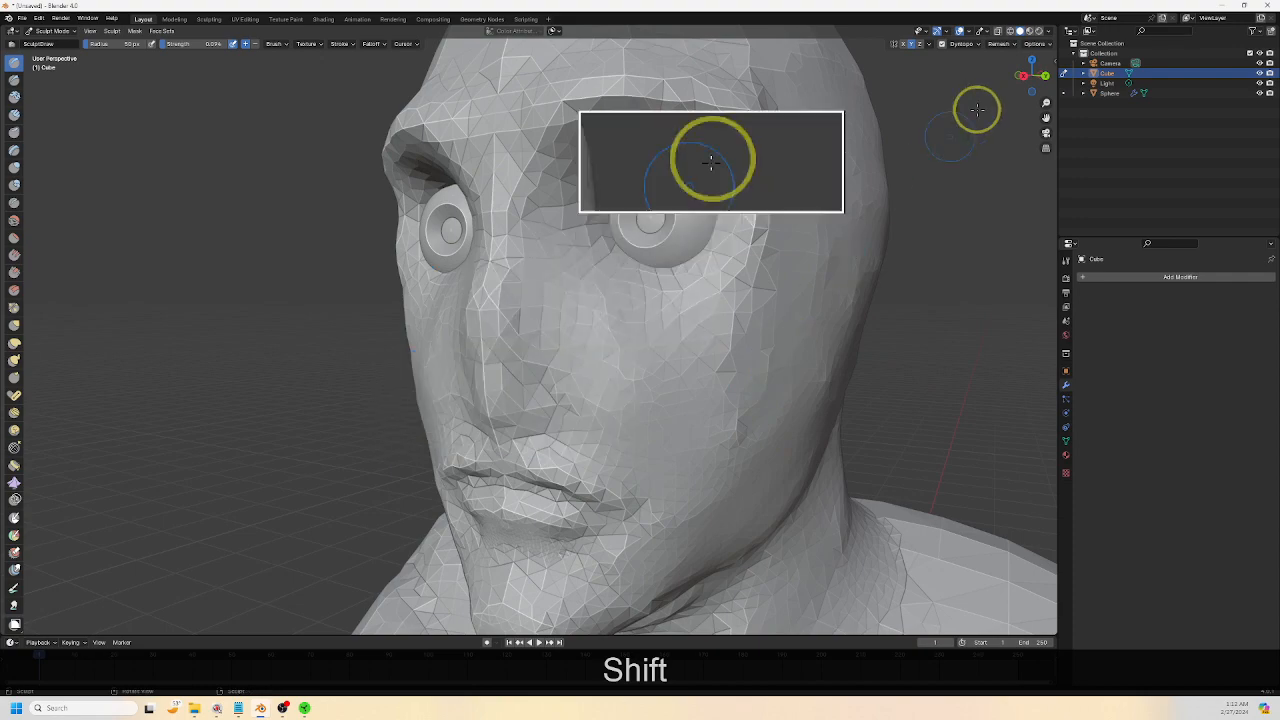
Turn off the viewport's Cavity shading to inspect the bust's surface, and turn it back on
{"action": "left_click", "coordinate": [1049, 34]}
{"action": "left_click", "coordinate": [990, 281]}
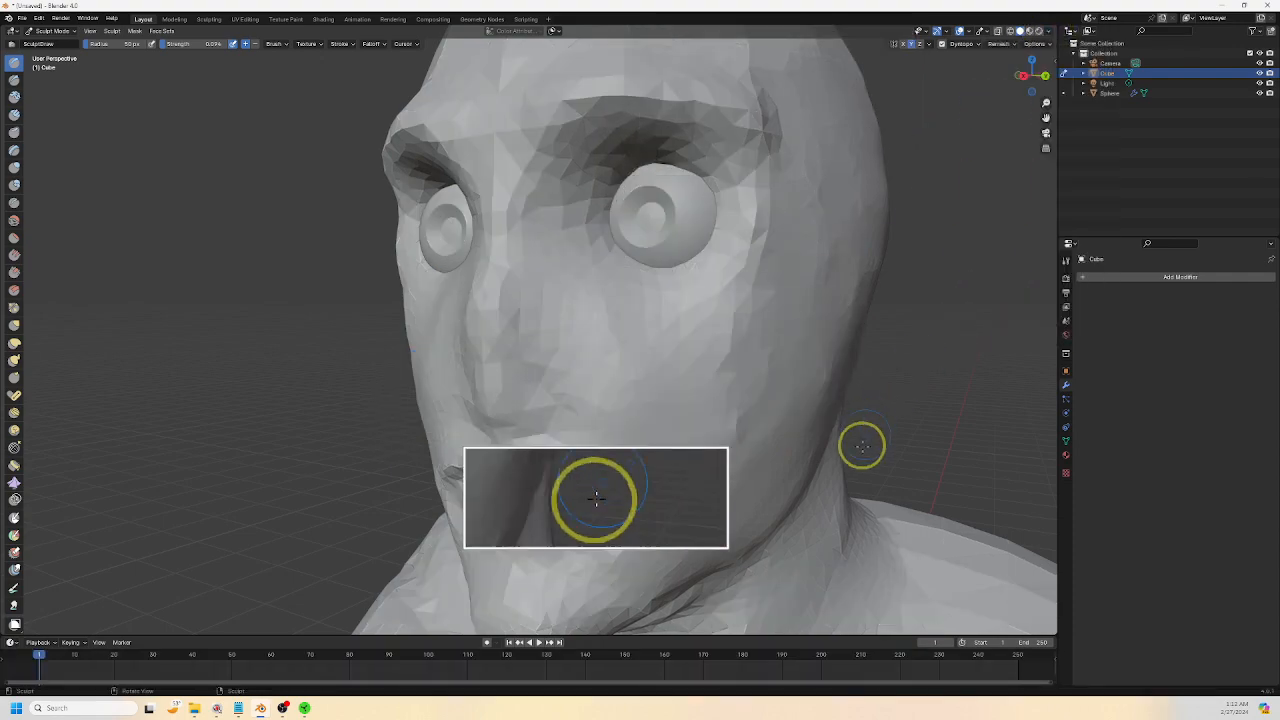
{"action": "mouse_move", "coordinate": [862, 446]}
{"action": "middle_mouse_down"}
{"action": "mouse_move", "coordinate": [843, 451]}
{"action": "mouse_move", "coordinate": [860, 460]}
{"action": "mouse_move", "coordinate": [823, 446]}
{"action": "mouse_move", "coordinate": [898, 449]}
{"action": "mouse_move", "coordinate": [846, 457]}
{"action": "mouse_move", "coordinate": [823, 429]}
{"action": "mouse_move", "coordinate": [823, 466]}
{"action": "mouse_move", "coordinate": [837, 374]}
{"action": "mouse_move", "coordinate": [914, 374]}
{"action": "mouse_move", "coordinate": [811, 392]}
{"action": "middle_mouse_up"}
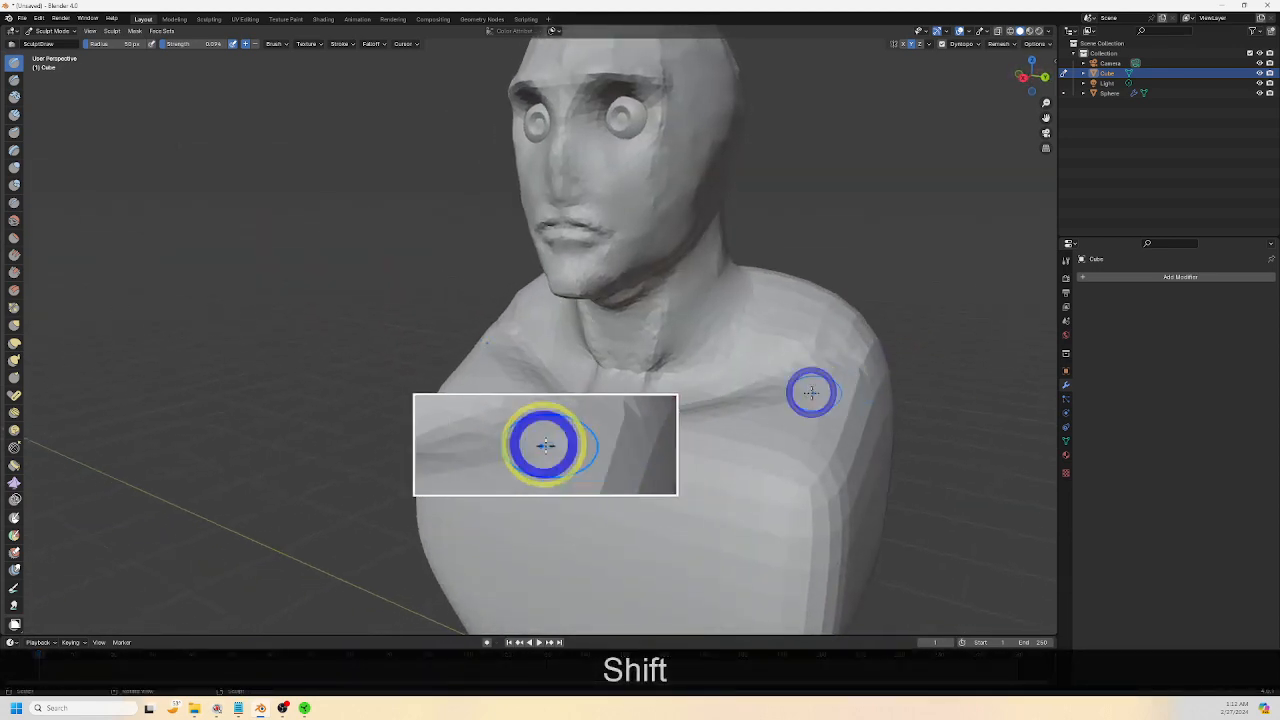
{"action": "left_click", "coordinate": [1048, 31]}
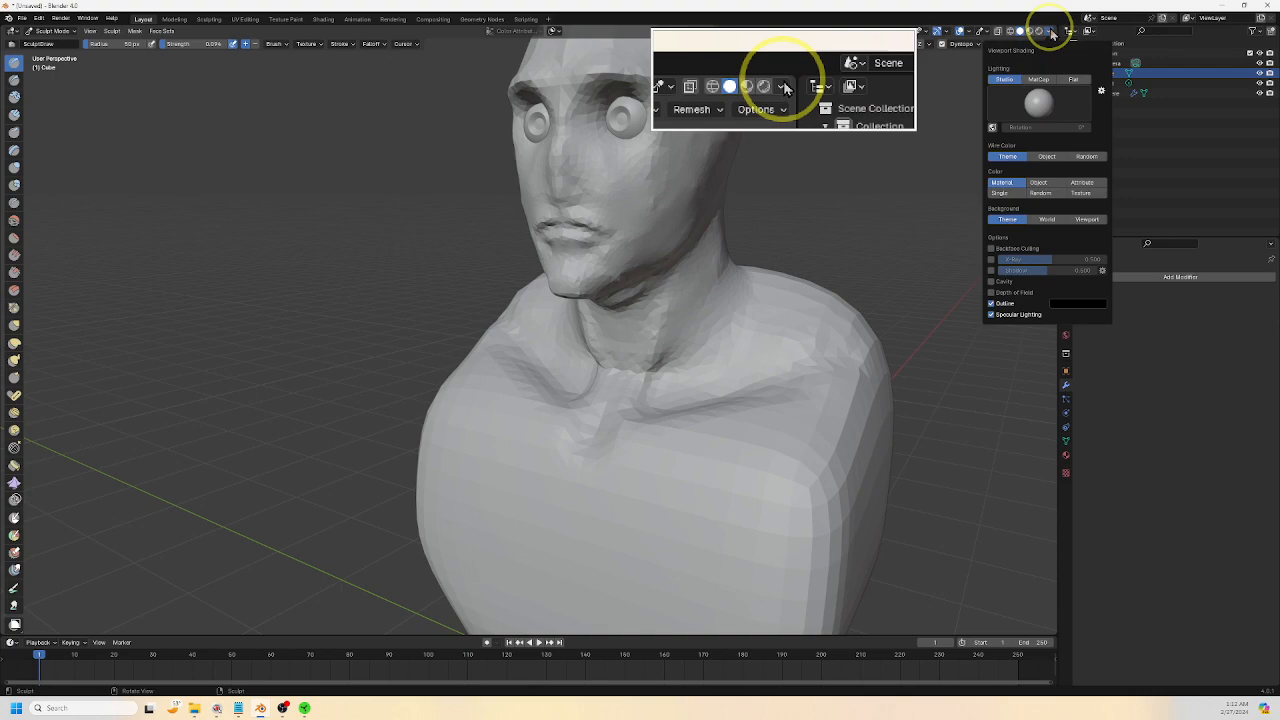
{"action": "left_click", "coordinate": [990, 283]}
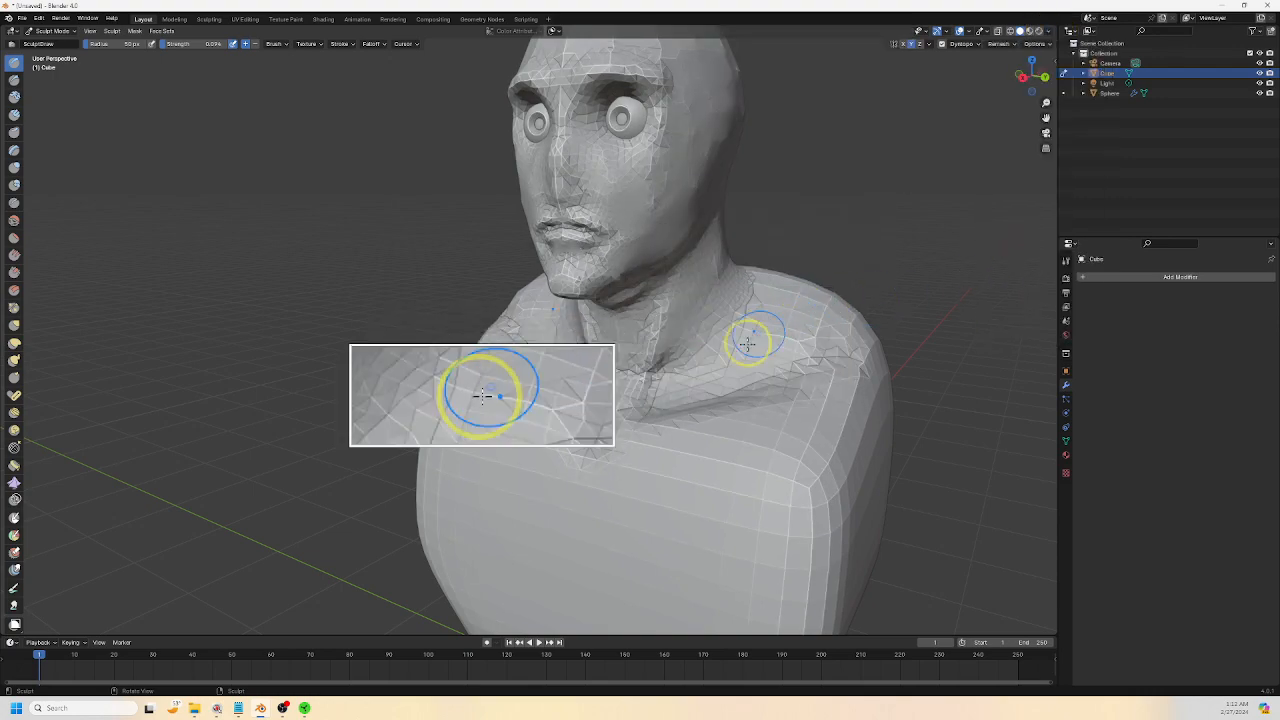
Set the SculptDraw brush strength to 0.304 and build up the ridge of the nose
{"action": "scroll", "coordinate": [770, 370], "scroll_direction": "up", "scroll_amount": 4}
{"action": "middle_click_drag", "start_coordinate": [790, 399], "coordinate": [674, 380]}
{"action": "scroll", "coordinate": [737, 406], "scroll_direction": "down", "scroll_amount": 5}
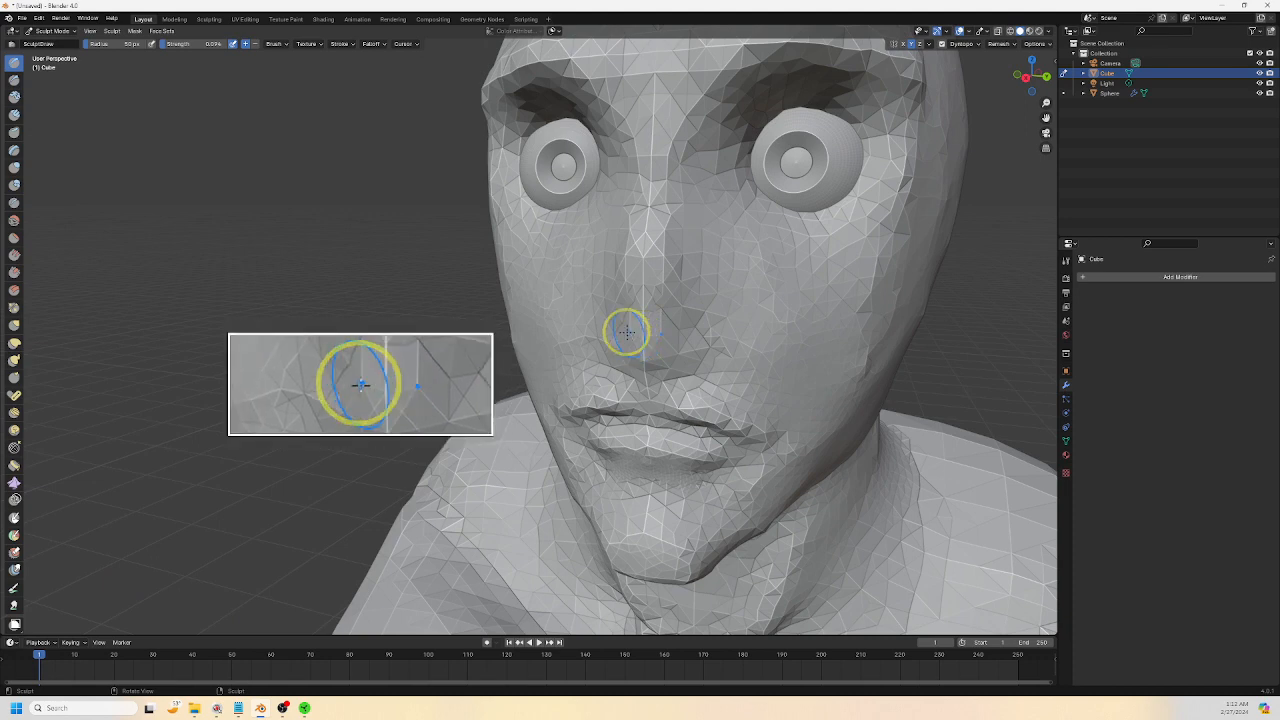
{"action": "left_click_drag", "start_coordinate": [181, 47], "coordinate": [194, 47]}
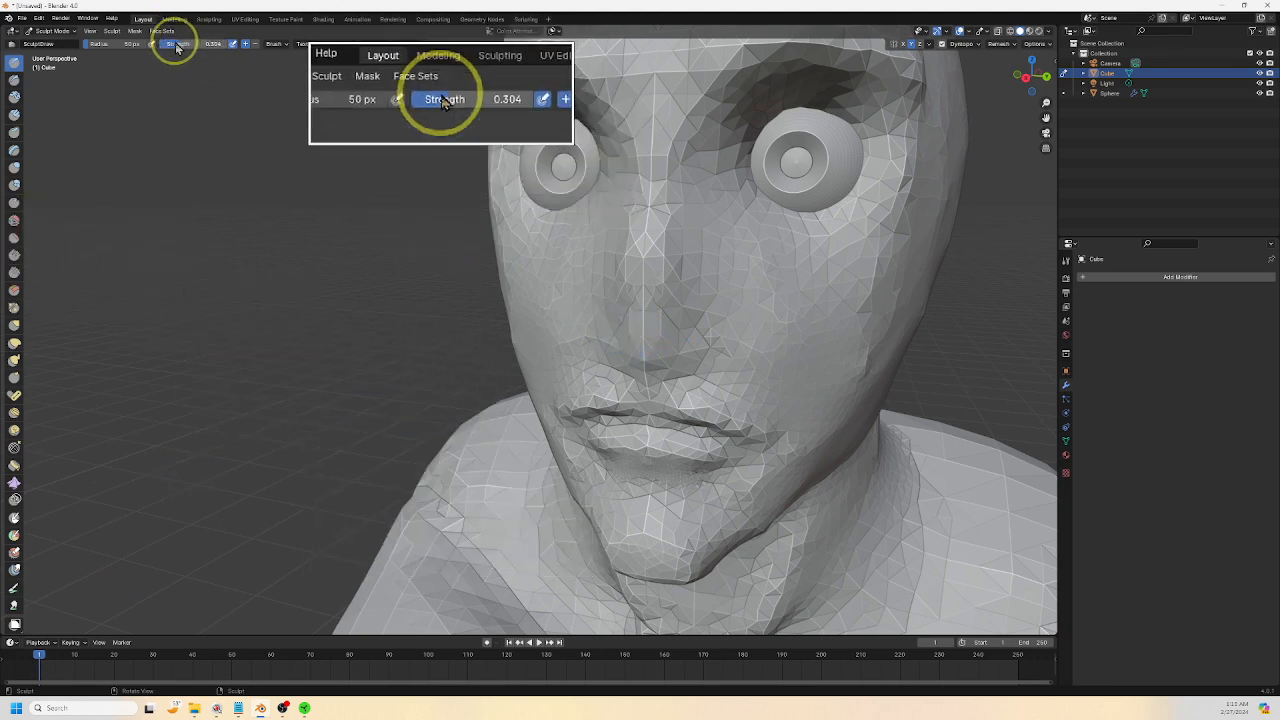
{"action": "left_click_drag", "start_coordinate": [644, 358], "coordinate": [656, 267]}
{"action": "scroll", "coordinate": [659, 295], "scroll_direction": "down", "scroll_amount": 2}
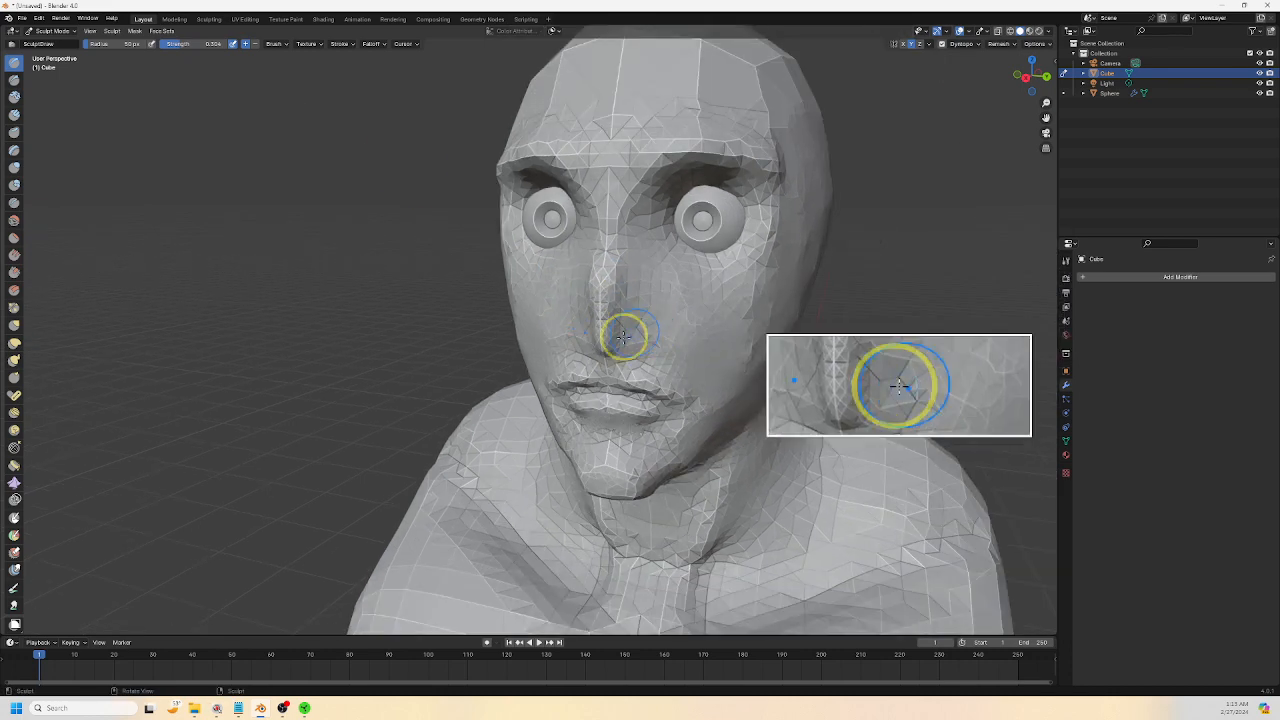
Build up the lower sides of the nose, smooth them, and refine the bridge between the eyes
{"action": "left_click_drag", "start_coordinate": [607, 351], "coordinate": [629, 299]}
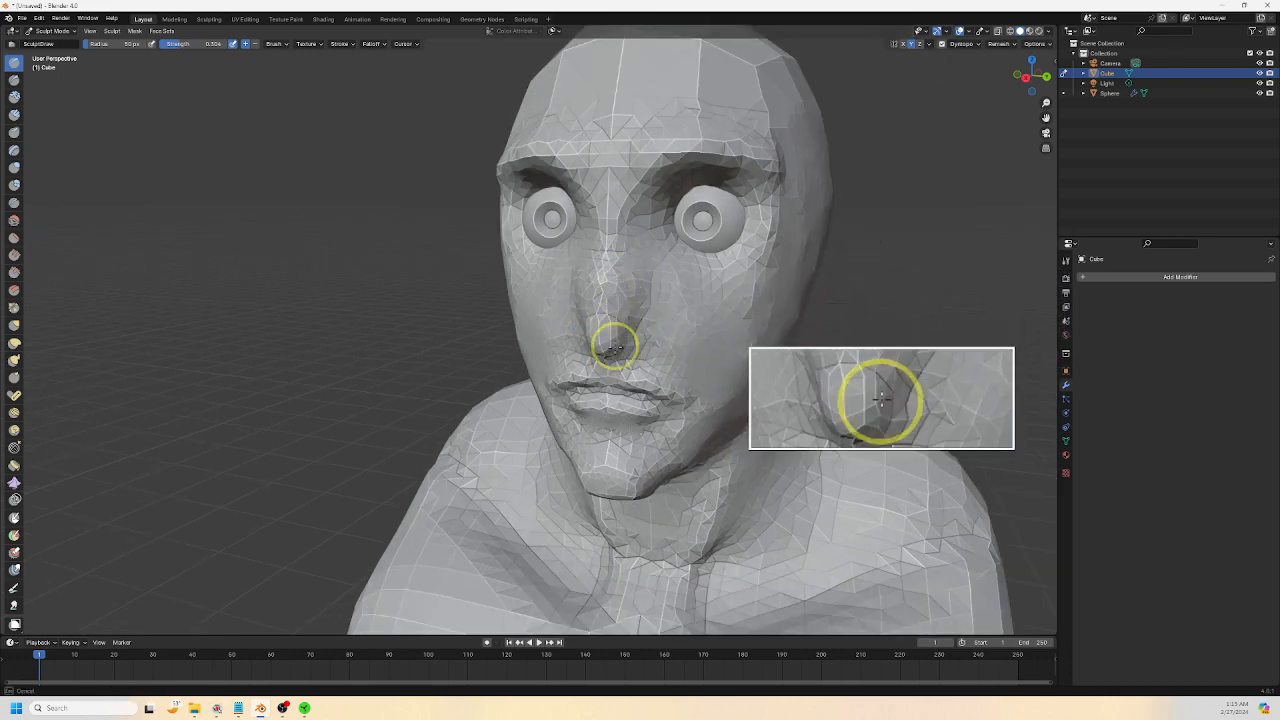
{"action": "mouse_move", "coordinate": [633, 259]}
{"action": "left_mouse_down", "text": "shift"}
{"action": "mouse_move", "coordinate": [635, 272]}
{"action": "mouse_move", "coordinate": [617, 211]}
{"action": "mouse_move", "coordinate": [646, 217]}
{"action": "mouse_move", "coordinate": [637, 209]}
{"action": "mouse_move", "coordinate": [626, 259]}
{"action": "left_mouse_up", "text": "shift"}
{"action": "middle_click_drag", "start_coordinate": [626, 259], "coordinate": [584, 234]}
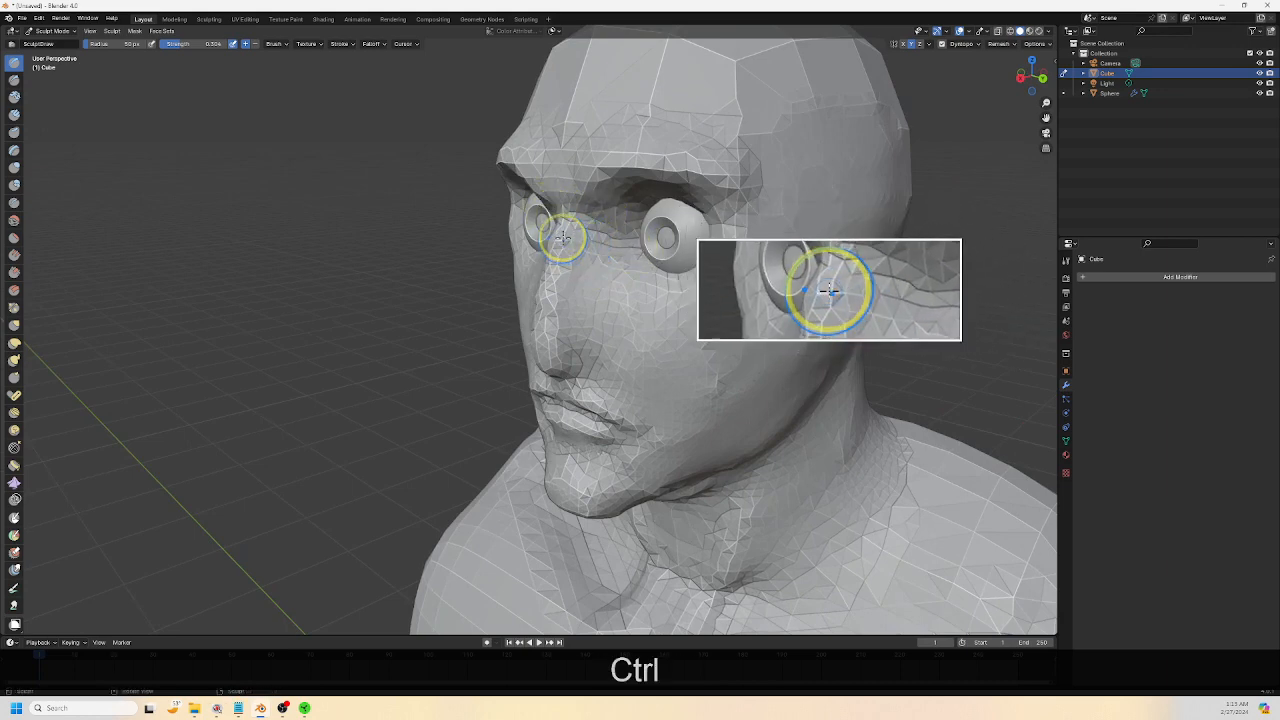
{"action": "middle_click_drag", "start_coordinate": [600, 326], "coordinate": [538, 323]}
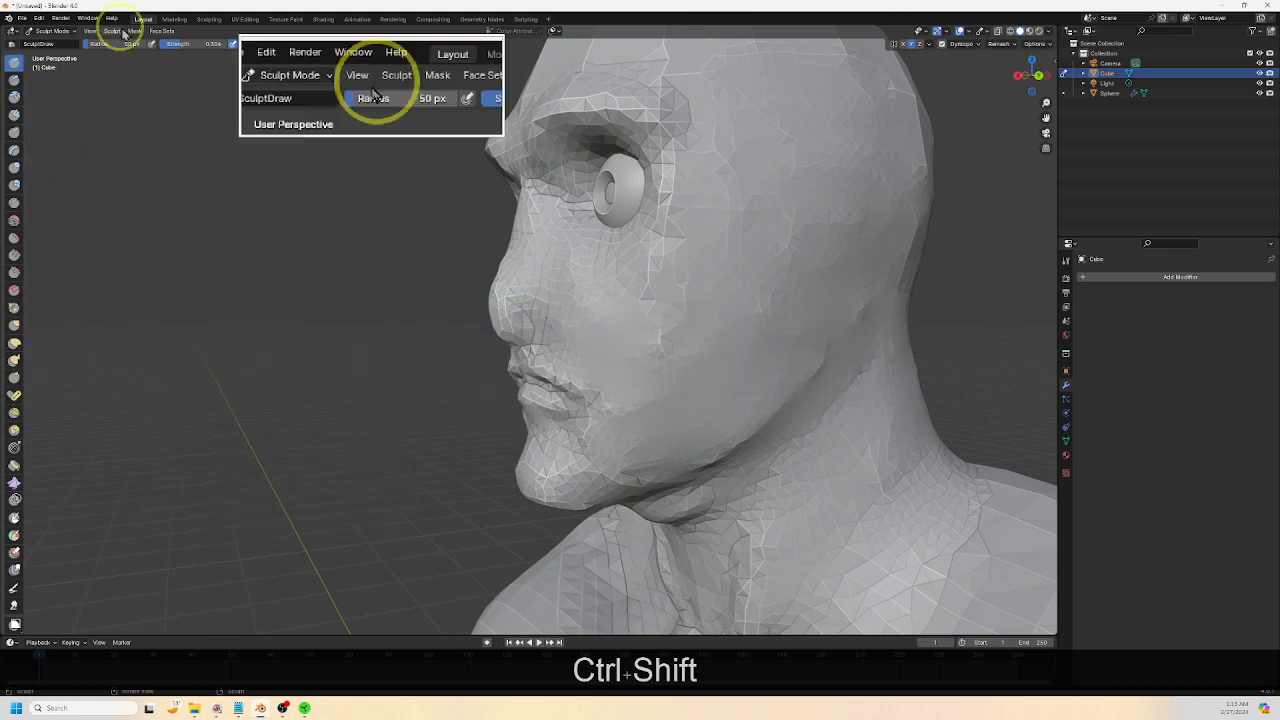
Set the brush strength to 0.449, build up the cheekbone below the eye, and smooth it into the face
{"action": "mouse_move", "coordinate": [190, 44]}
{"action": "left_mouse_down"}
{"action": "mouse_move", "coordinate": [150, 44]}
{"action": "mouse_move", "coordinate": [190, 44]}
{"action": "left_mouse_up"}
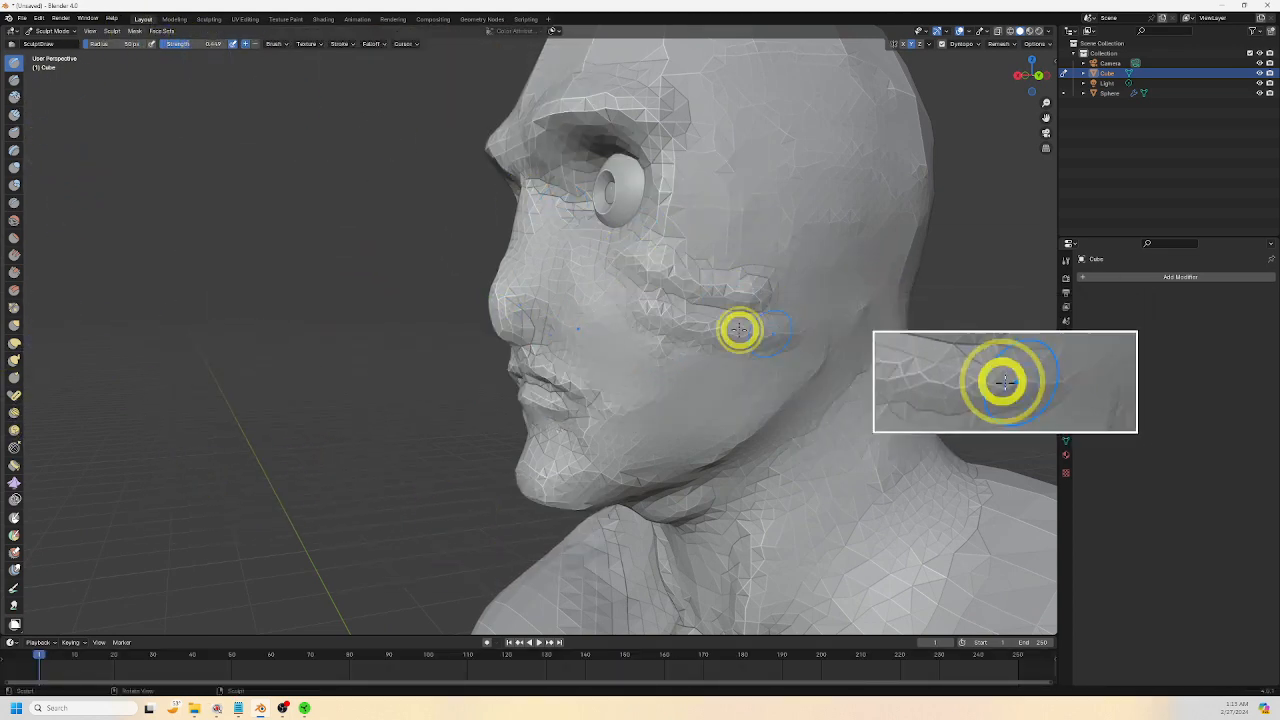
{"action": "mouse_move", "coordinate": [739, 330]}
{"action": "left_mouse_down", "text": "shift"}
{"action": "mouse_move", "coordinate": [800, 334]}
{"action": "mouse_move", "coordinate": [785, 284]}
{"action": "mouse_move", "coordinate": [646, 280]}
{"action": "mouse_move", "coordinate": [787, 247]}
{"action": "left_mouse_up", "text": "shift"}
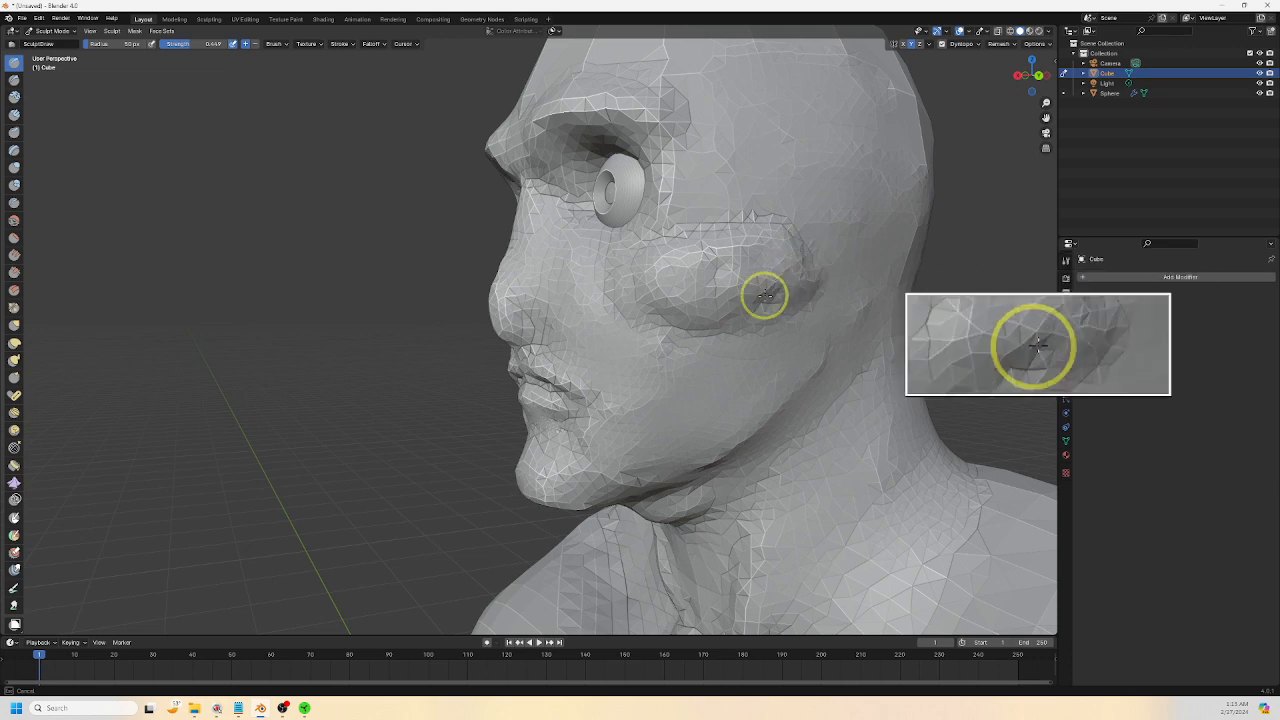
{"action": "mouse_move", "coordinate": [723, 277]}
{"action": "left_mouse_down", "text": "shift"}
{"action": "mouse_move", "coordinate": [674, 262]}
{"action": "mouse_move", "coordinate": [716, 280]}
{"action": "left_mouse_up", "text": "shift"}
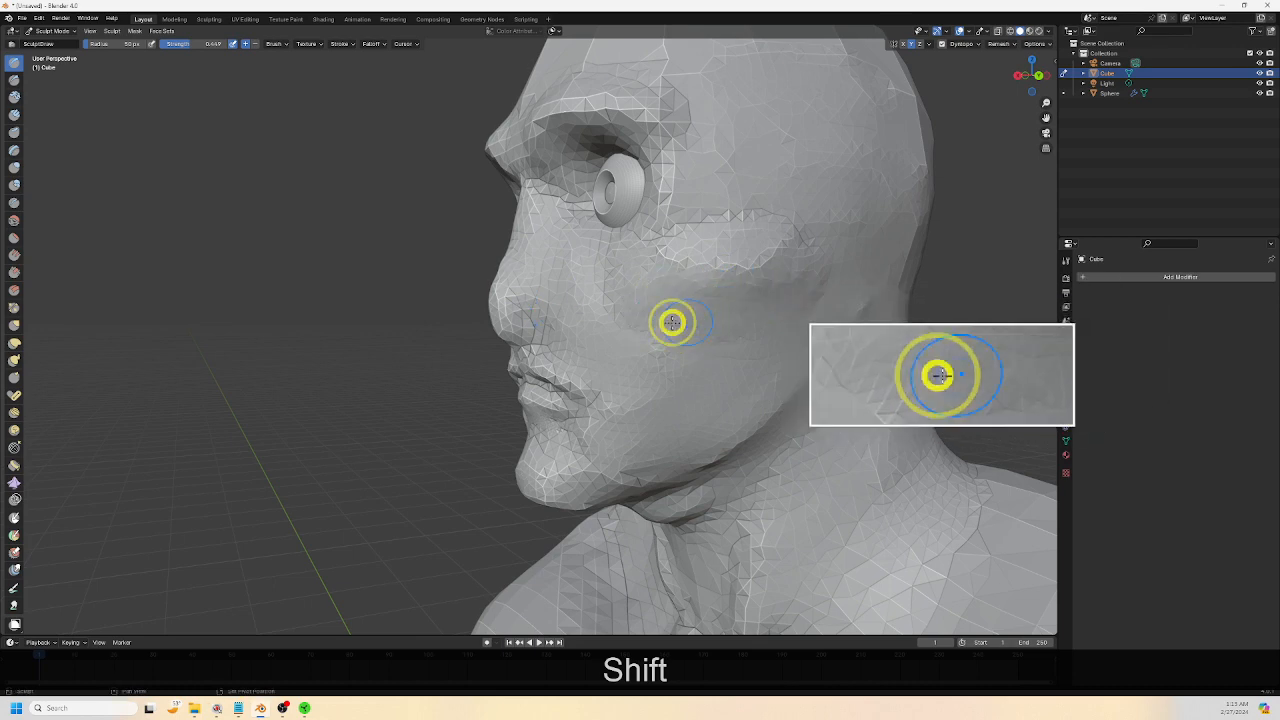
{"action": "mouse_move", "coordinate": [672, 322]}
{"action": "left_mouse_down", "text": "shift"}
{"action": "mouse_move", "coordinate": [805, 263]}
{"action": "mouse_move", "coordinate": [791, 197]}
{"action": "left_mouse_up", "text": "shift"}
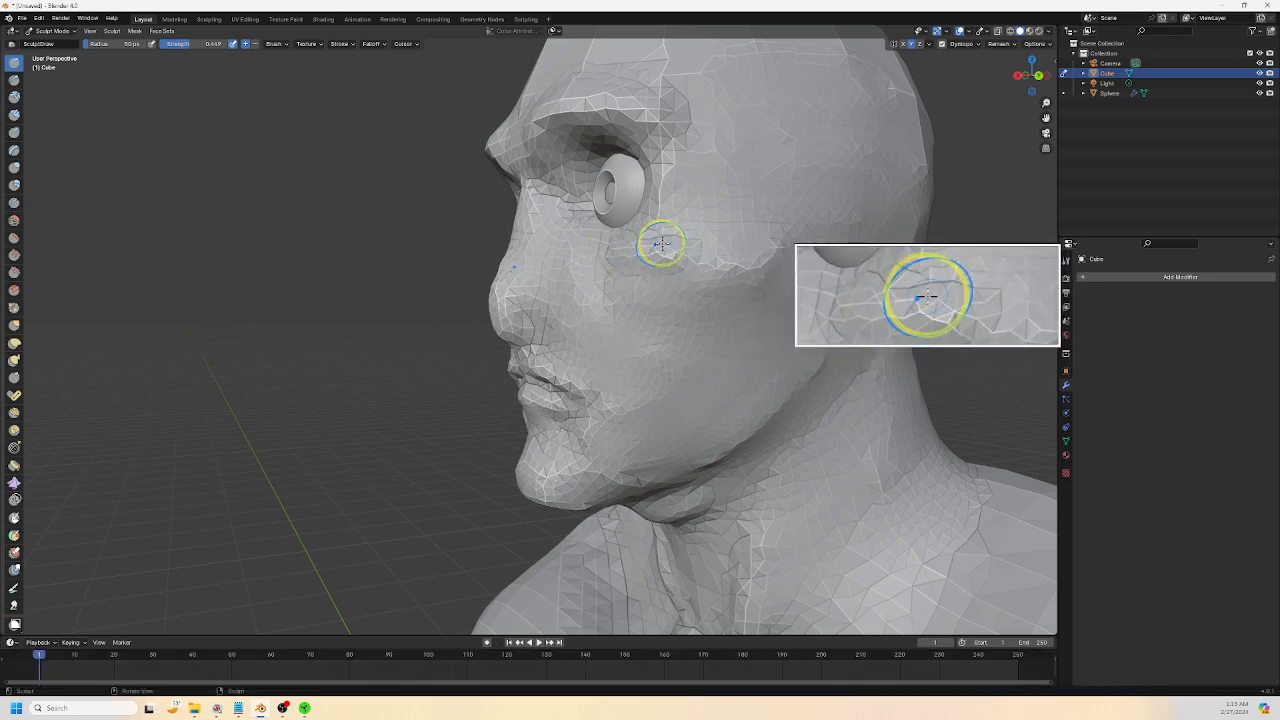
{"action": "left_click_drag", "start_coordinate": [645, 231], "coordinate": [683, 228], "text": "shift"}
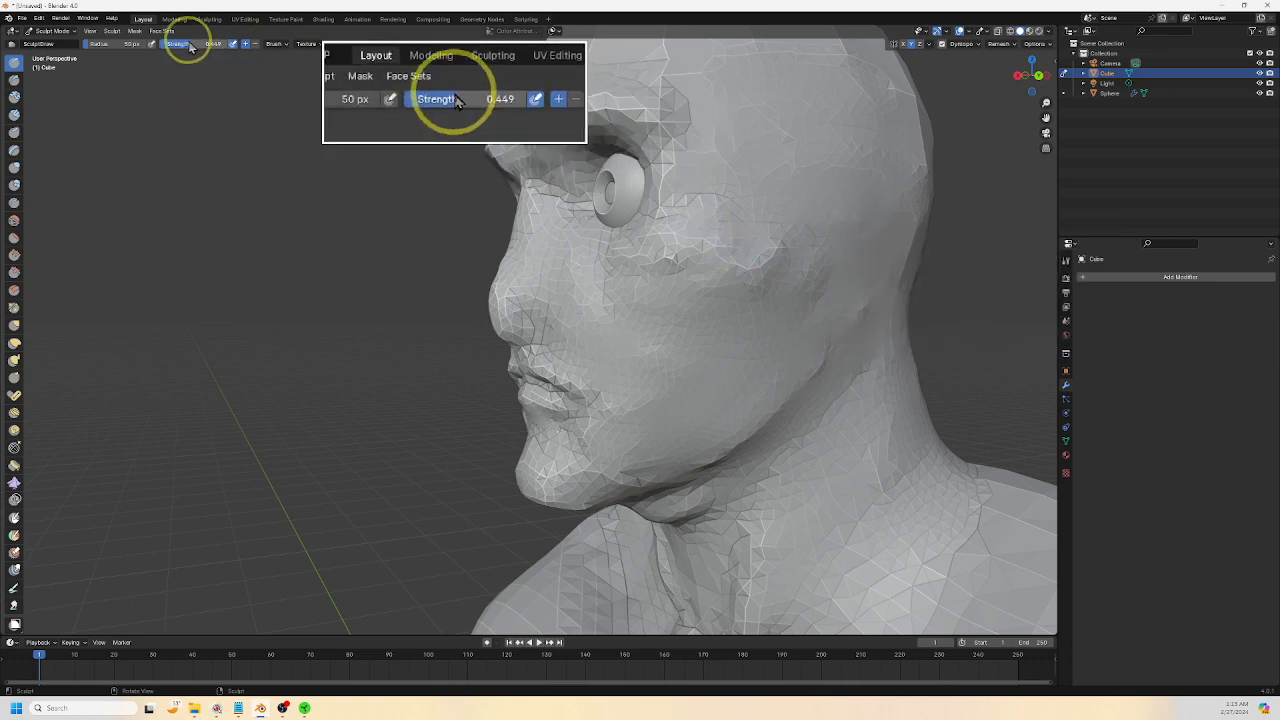
Raise the brush strength to 1.000, add more volume to the cheekbone, and smooth it into the side of the face
{"action": "left_click_drag", "start_coordinate": [188, 44], "coordinate": [237, 44]}
{"action": "mouse_move", "coordinate": [690, 300]}
{"action": "middle_mouse_down"}
{"action": "mouse_move", "coordinate": [738, 339]}
{"action": "mouse_move", "coordinate": [837, 329]}
{"action": "mouse_move", "coordinate": [803, 343]}
{"action": "mouse_move", "coordinate": [674, 291]}
{"action": "mouse_move", "coordinate": [769, 337]}
{"action": "mouse_move", "coordinate": [691, 320]}
{"action": "middle_mouse_up"}
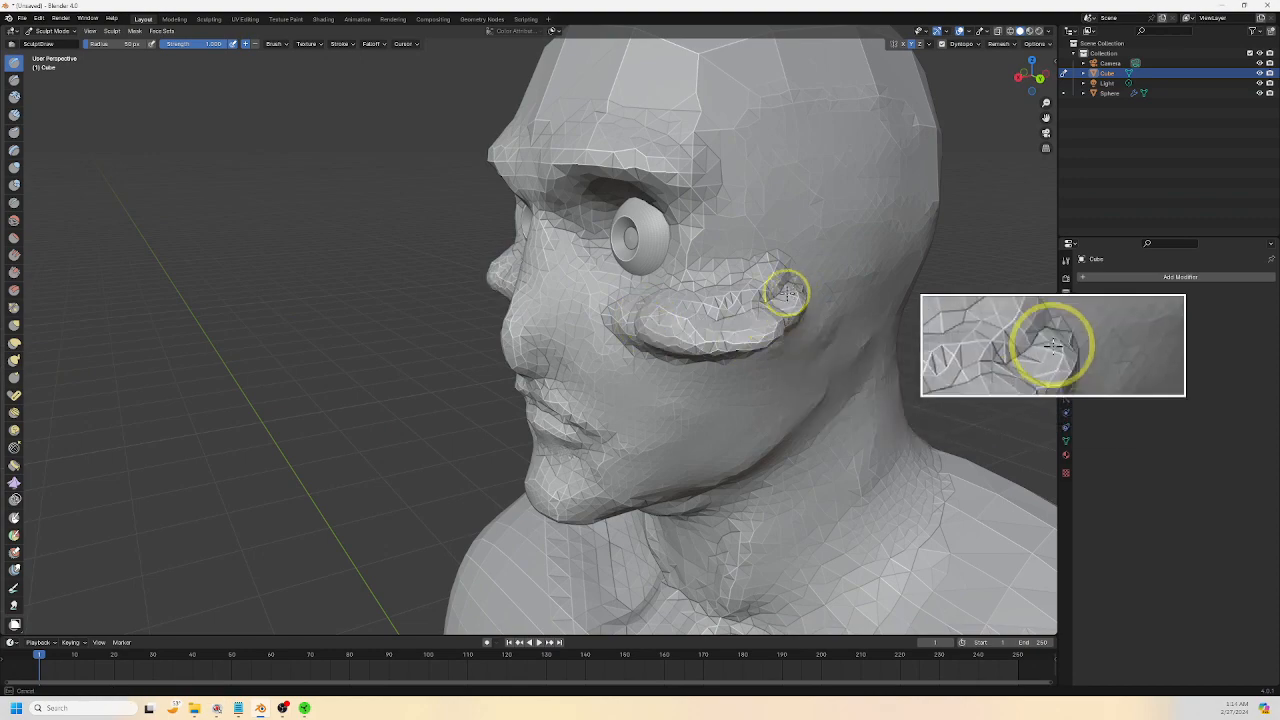
{"action": "mouse_move", "coordinate": [727, 283]}
{"action": "middle_mouse_down"}
{"action": "mouse_move", "coordinate": [746, 334]}
{"action": "mouse_move", "coordinate": [709, 343]}
{"action": "mouse_move", "coordinate": [817, 334]}
{"action": "mouse_move", "coordinate": [787, 344]}
{"action": "mouse_move", "coordinate": [811, 346]}
{"action": "mouse_move", "coordinate": [754, 347]}
{"action": "mouse_move", "coordinate": [762, 330]}
{"action": "mouse_move", "coordinate": [696, 340]}
{"action": "middle_mouse_up"}
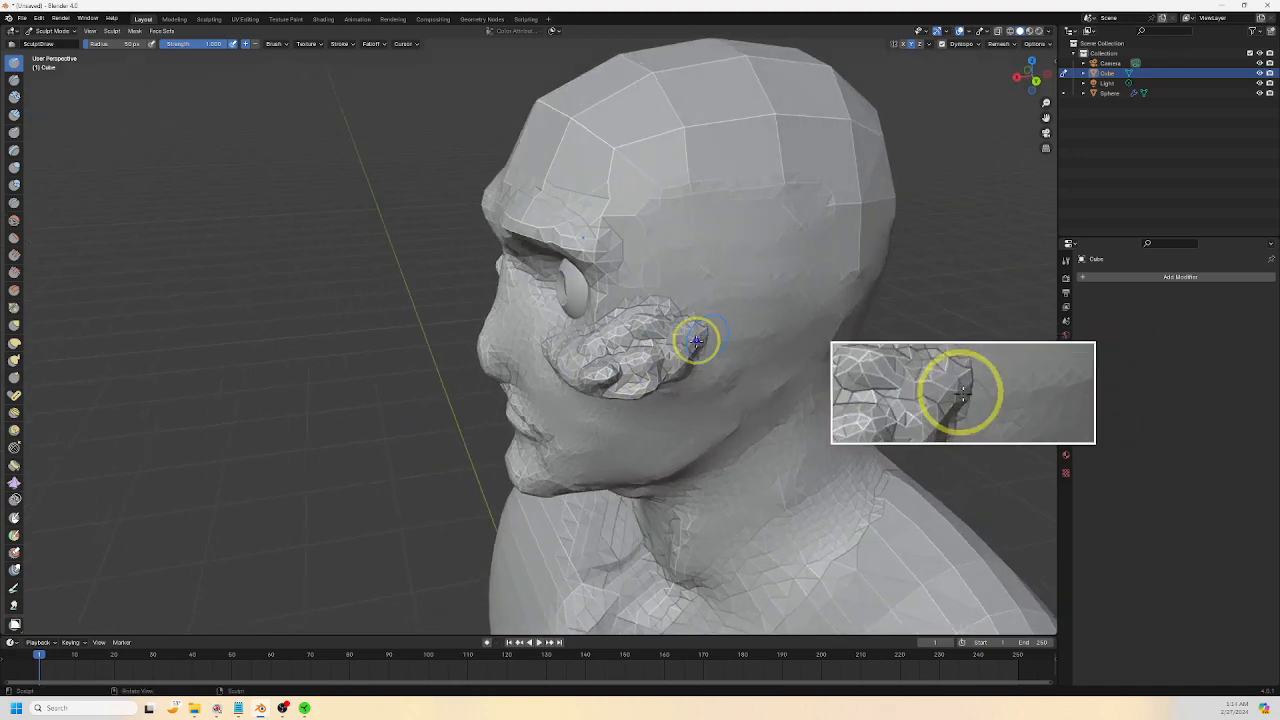
{"action": "left_click_drag", "start_coordinate": [575, 360], "coordinate": [646, 350], "text": "shift"}
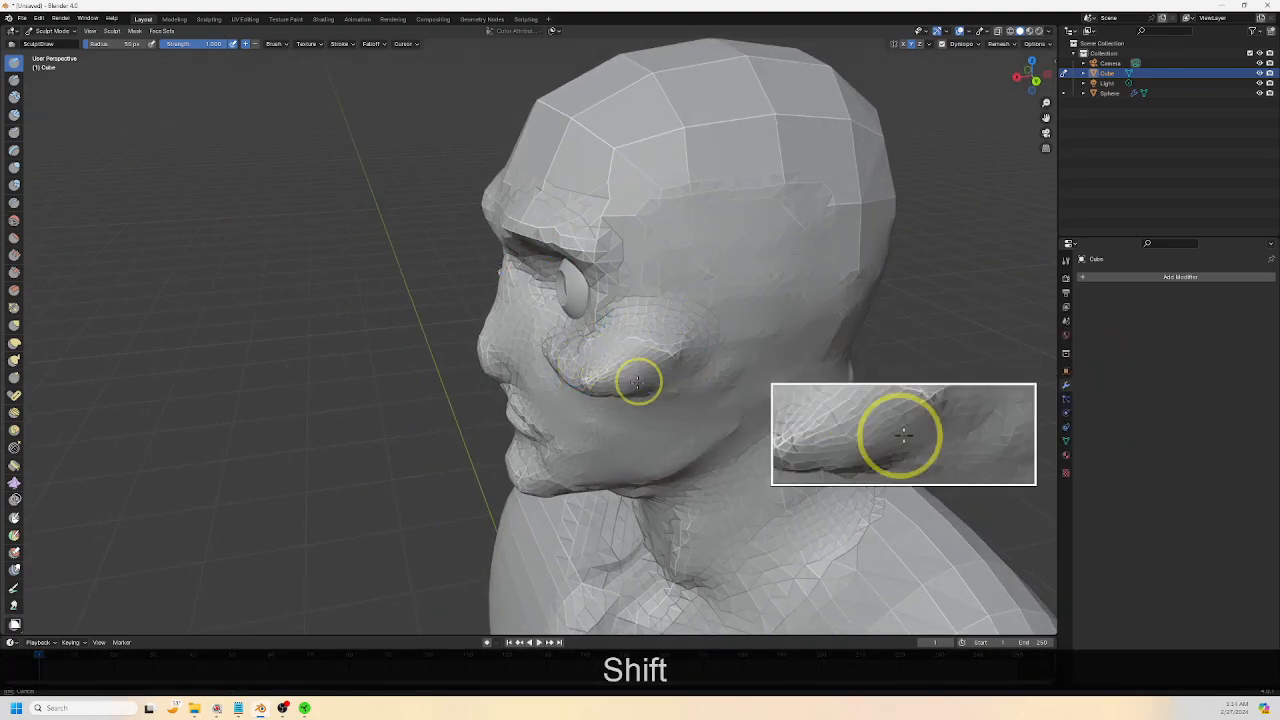
{"action": "middle_click_drag", "start_coordinate": [614, 377], "coordinate": [713, 322]}
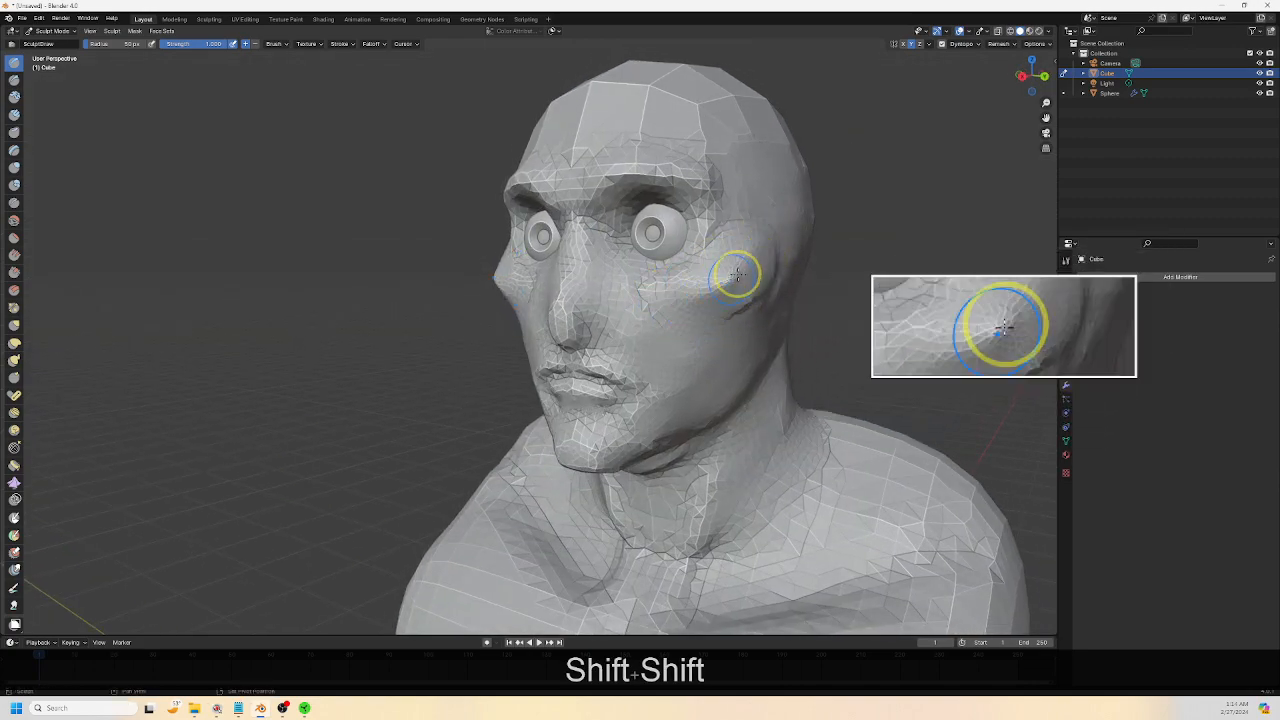
{"action": "mouse_move", "coordinate": [740, 280]}
{"action": "middle_mouse_down"}
{"action": "mouse_move", "coordinate": [705, 290]}
{"action": "mouse_move", "coordinate": [774, 274]}
{"action": "mouse_move", "coordinate": [680, 297]}
{"action": "middle_mouse_up"}
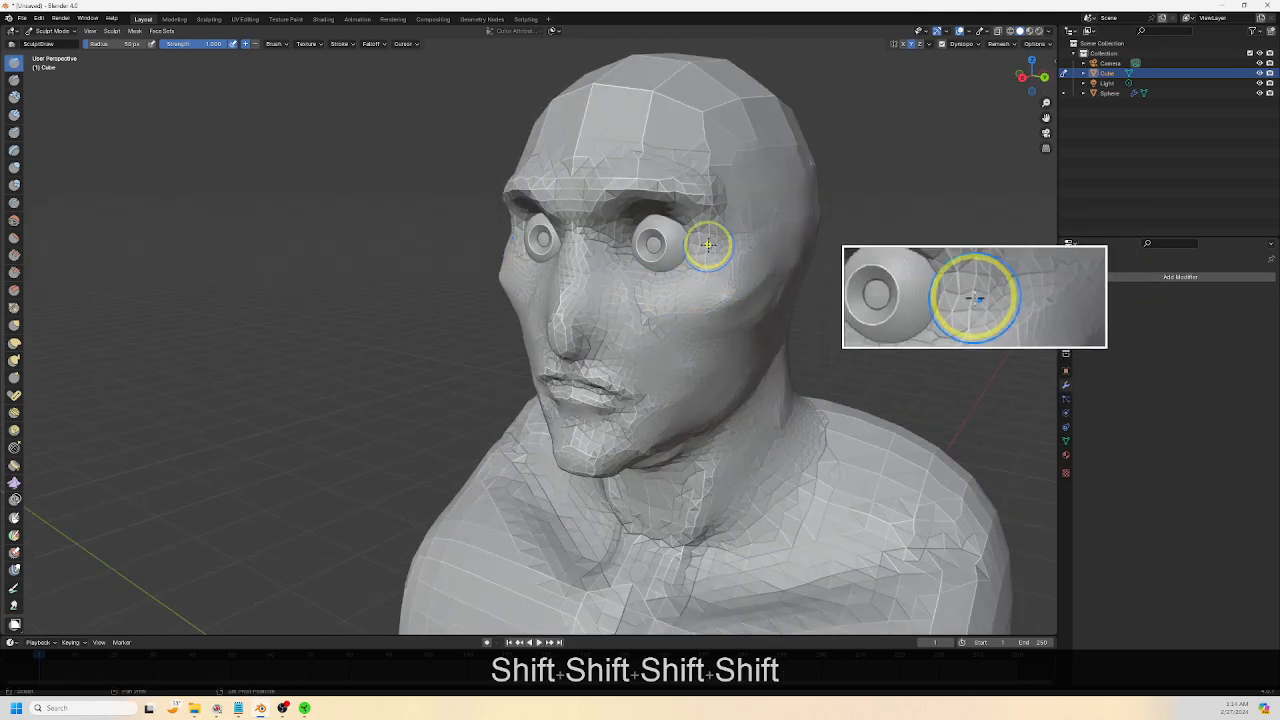
Smooth the underside of the jaw and the upper front of the neck
{"action": "mouse_move", "coordinate": [780, 206]}
{"action": "middle_mouse_down"}
{"action": "mouse_move", "coordinate": [737, 246]}
{"action": "mouse_move", "coordinate": [723, 334]}
{"action": "mouse_move", "coordinate": [616, 375]}
{"action": "mouse_move", "coordinate": [654, 443]}
{"action": "mouse_move", "coordinate": [615, 403]}
{"action": "middle_mouse_up"}
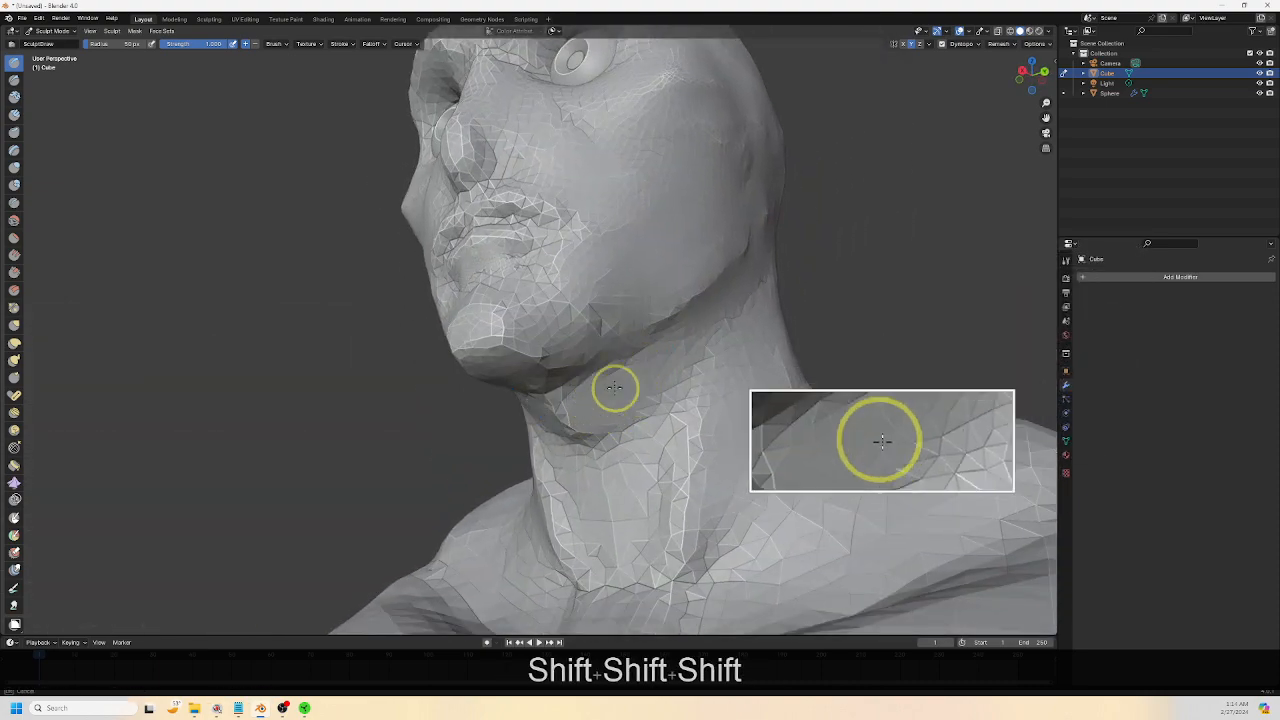
{"action": "middle_click_drag", "start_coordinate": [636, 356], "coordinate": [609, 502]}
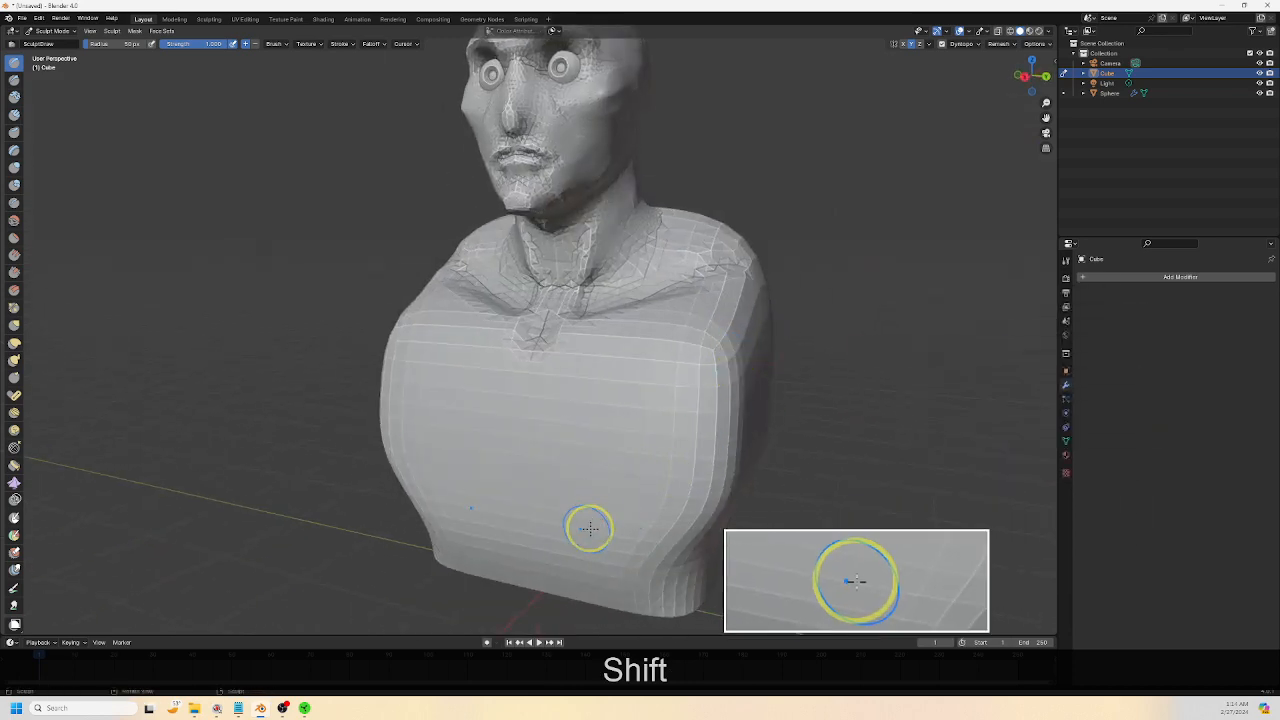
Carve the lower edge of the chest muscle from the armpit across the front of the torso, and smooth it
{"action": "middle_click_drag", "start_coordinate": [723, 497], "coordinate": [737, 326]}
{"action": "mouse_move", "coordinate": [751, 364]}
{"action": "left_mouse_down"}
{"action": "mouse_move", "coordinate": [731, 414]}
{"action": "mouse_move", "coordinate": [600, 532]}
{"action": "left_mouse_up"}
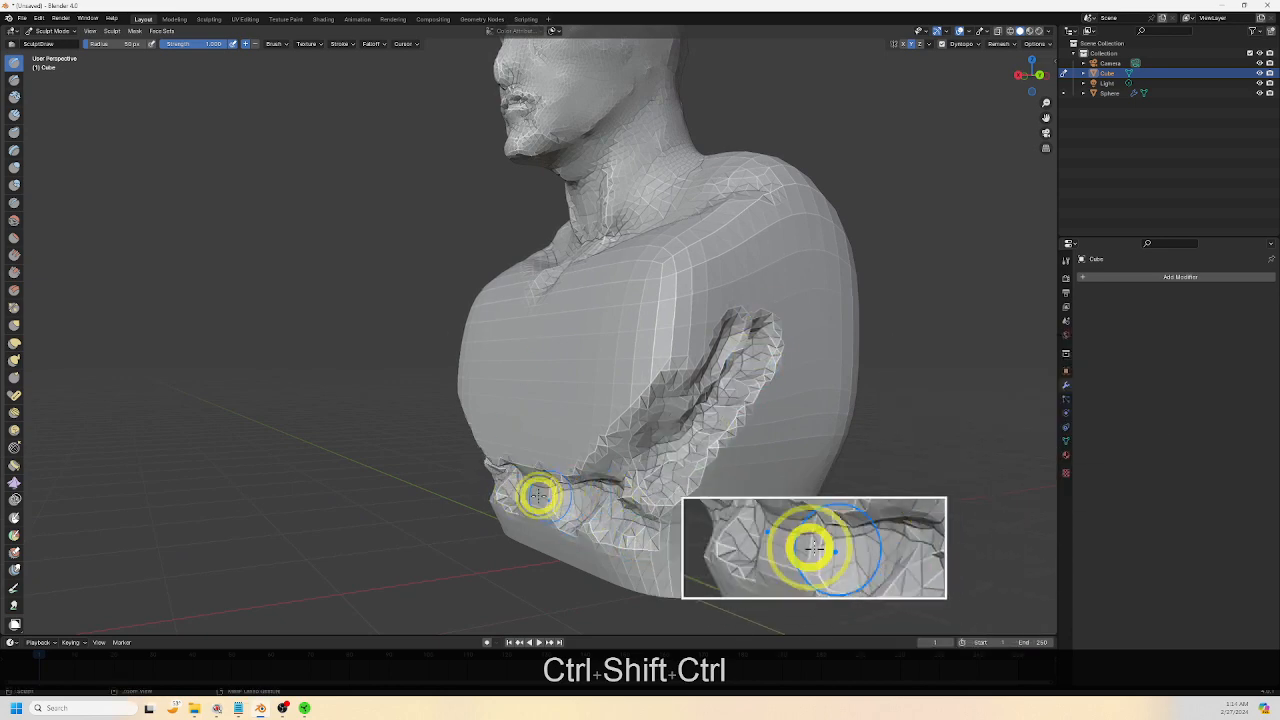
{"action": "middle_click_drag", "start_coordinate": [538, 495], "coordinate": [627, 521]}
{"action": "left_click_drag", "start_coordinate": [608, 383], "coordinate": [612, 487], "text": "shift"}
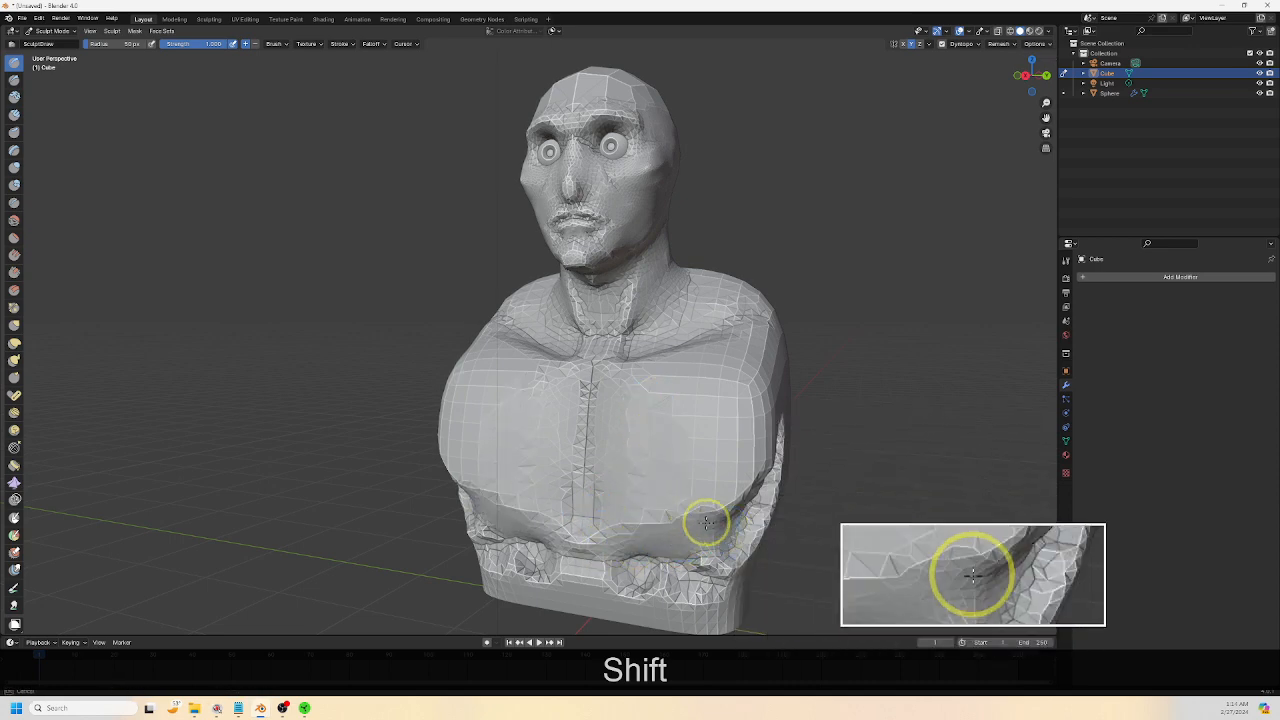
Smooth the outer and upper surface of the chest muscle beside the armpit crease
{"action": "middle_click_drag", "start_coordinate": [704, 512], "coordinate": [614, 531]}
{"action": "scroll", "coordinate": [586, 566], "scroll_direction": "up", "scroll_amount": 5}
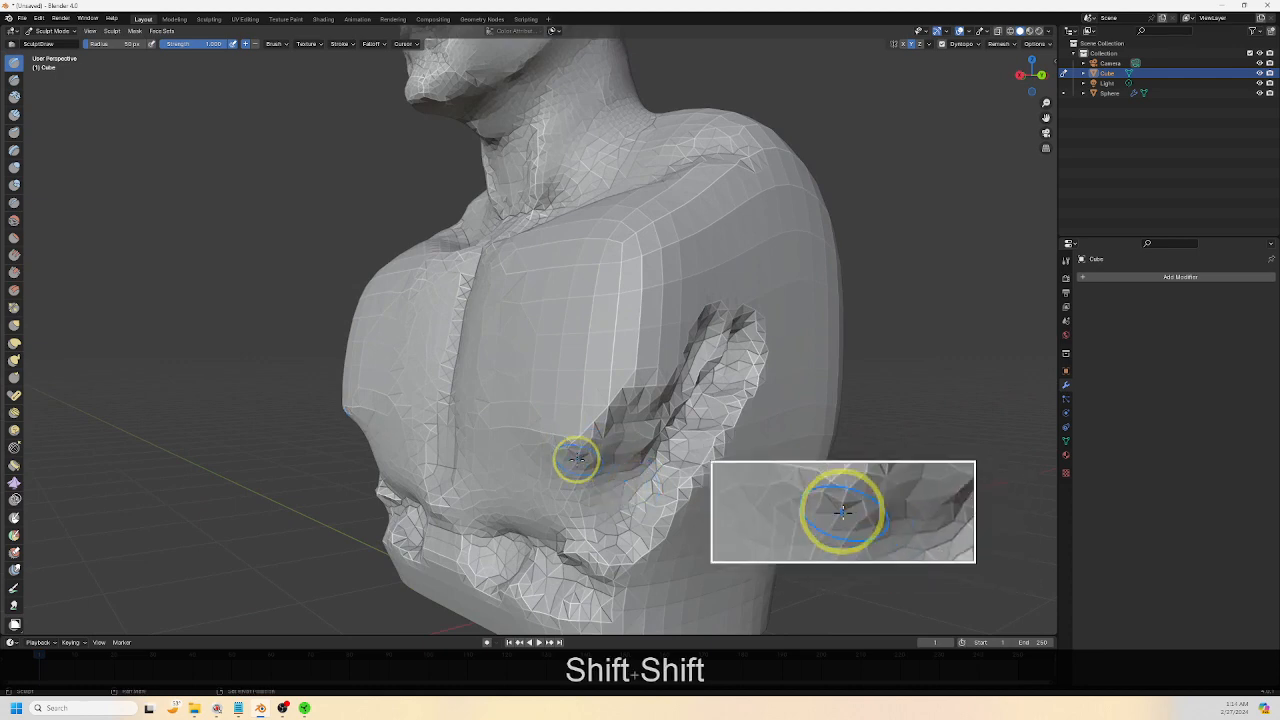
{"action": "mouse_move", "coordinate": [577, 458]}
{"action": "left_mouse_down", "text": "shift"}
{"action": "mouse_move", "coordinate": [549, 457]}
{"action": "mouse_move", "coordinate": [580, 417]}
{"action": "mouse_move", "coordinate": [549, 403]}
{"action": "mouse_move", "coordinate": [522, 243]}
{"action": "left_mouse_up", "text": "shift"}
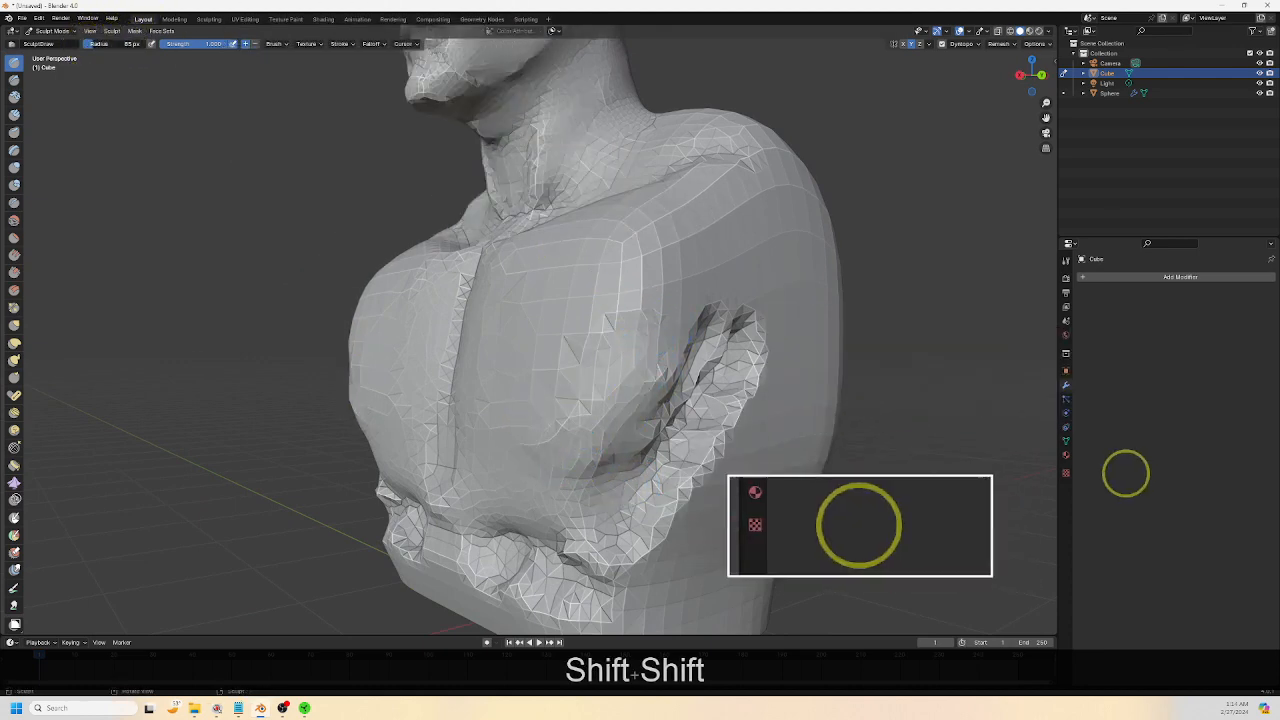
Set the brush radius to 315 px and strength to 0.101, and smooth the rough chest crease into the torso
{"action": "left_click_drag", "start_coordinate": [1126, 473], "coordinate": [126, 471]}
{"action": "left_click_drag", "start_coordinate": [214, 45], "coordinate": [176, 470]}
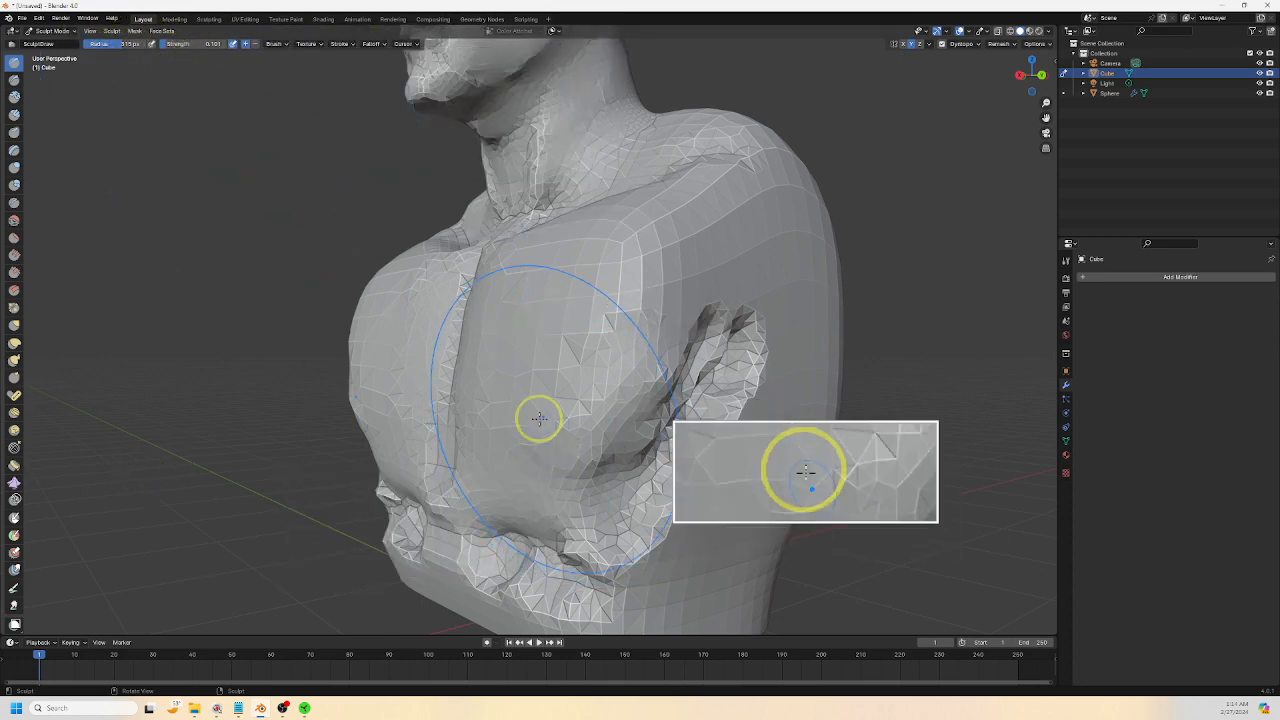
{"action": "mouse_move", "coordinate": [660, 420]}
{"action": "left_mouse_down"}
{"action": "mouse_move", "coordinate": [680, 403]}
{"action": "mouse_move", "coordinate": [629, 466]}
{"action": "mouse_move", "coordinate": [694, 406]}
{"action": "mouse_move", "coordinate": [631, 346]}
{"action": "mouse_move", "coordinate": [735, 383]}
{"action": "mouse_move", "coordinate": [526, 549]}
{"action": "mouse_move", "coordinate": [480, 520]}
{"action": "mouse_move", "coordinate": [503, 452]}
{"action": "left_mouse_up"}
{"action": "mouse_move", "coordinate": [503, 452]}
{"action": "middle_mouse_down"}
{"action": "mouse_move", "coordinate": [634, 449]}
{"action": "mouse_move", "coordinate": [600, 491]}
{"action": "mouse_move", "coordinate": [614, 457]}
{"action": "mouse_move", "coordinate": [634, 455]}
{"action": "middle_mouse_up"}
{"action": "mouse_move", "coordinate": [634, 455]}
{"action": "left_mouse_down", "text": "shift"}
{"action": "mouse_move", "coordinate": [600, 297]}
{"action": "mouse_move", "coordinate": [614, 249]}
{"action": "mouse_move", "coordinate": [563, 257]}
{"action": "mouse_move", "coordinate": [472, 214]}
{"action": "left_mouse_up", "text": "shift"}
{"action": "middle_click_drag", "start_coordinate": [472, 214], "coordinate": [600, 251]}
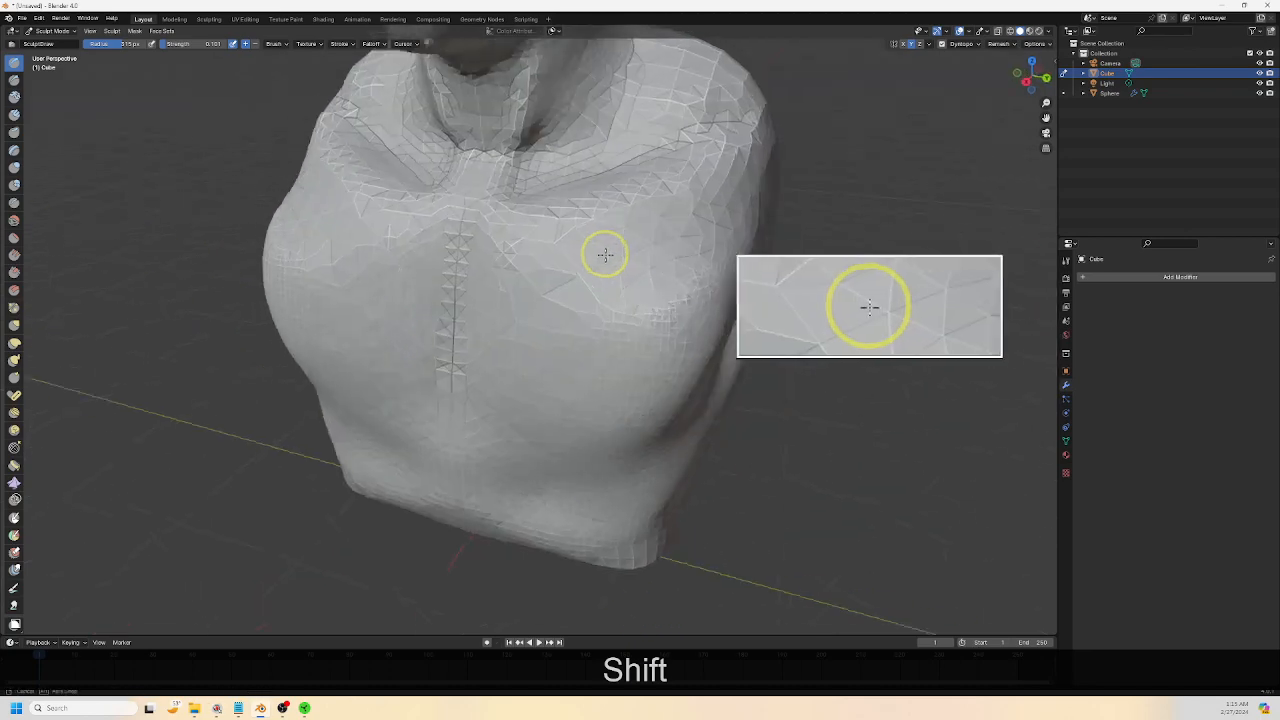
Smooth the collarbones, the base of the neck and the upper sternum
{"action": "mouse_move", "coordinate": [600, 251]}
{"action": "left_mouse_down", "text": "shift"}
{"action": "mouse_move", "coordinate": [477, 186]}
{"action": "mouse_move", "coordinate": [546, 206]}
{"action": "mouse_move", "coordinate": [584, 162]}
{"action": "left_mouse_up", "text": "shift"}
{"action": "mouse_move", "coordinate": [584, 162]}
{"action": "middle_mouse_down"}
{"action": "mouse_move", "coordinate": [557, 206]}
{"action": "mouse_move", "coordinate": [640, 177]}
{"action": "middle_mouse_up"}
{"action": "mouse_move", "coordinate": [466, 358]}
{"action": "middle_mouse_down"}
{"action": "mouse_move", "coordinate": [600, 394]}
{"action": "mouse_move", "coordinate": [514, 386]}
{"action": "middle_mouse_up"}
{"action": "left_click_drag", "start_coordinate": [446, 323], "coordinate": [426, 328], "text": "shift"}
{"action": "middle_click_drag", "start_coordinate": [426, 328], "coordinate": [133, 302]}
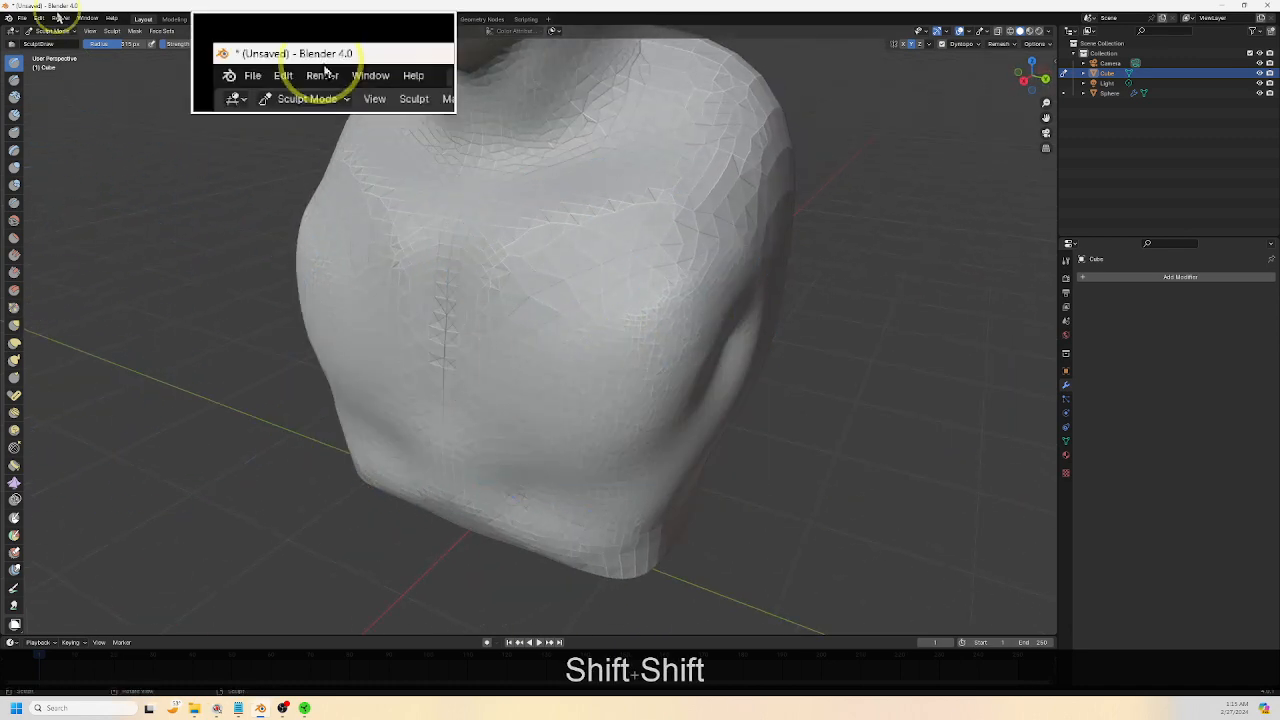
Set the brush radius to 140 px and reshape the side of the torso below the armpit with Elastic Deform
{"action": "left_click_drag", "start_coordinate": [128, 44], "coordinate": [133, 44]}
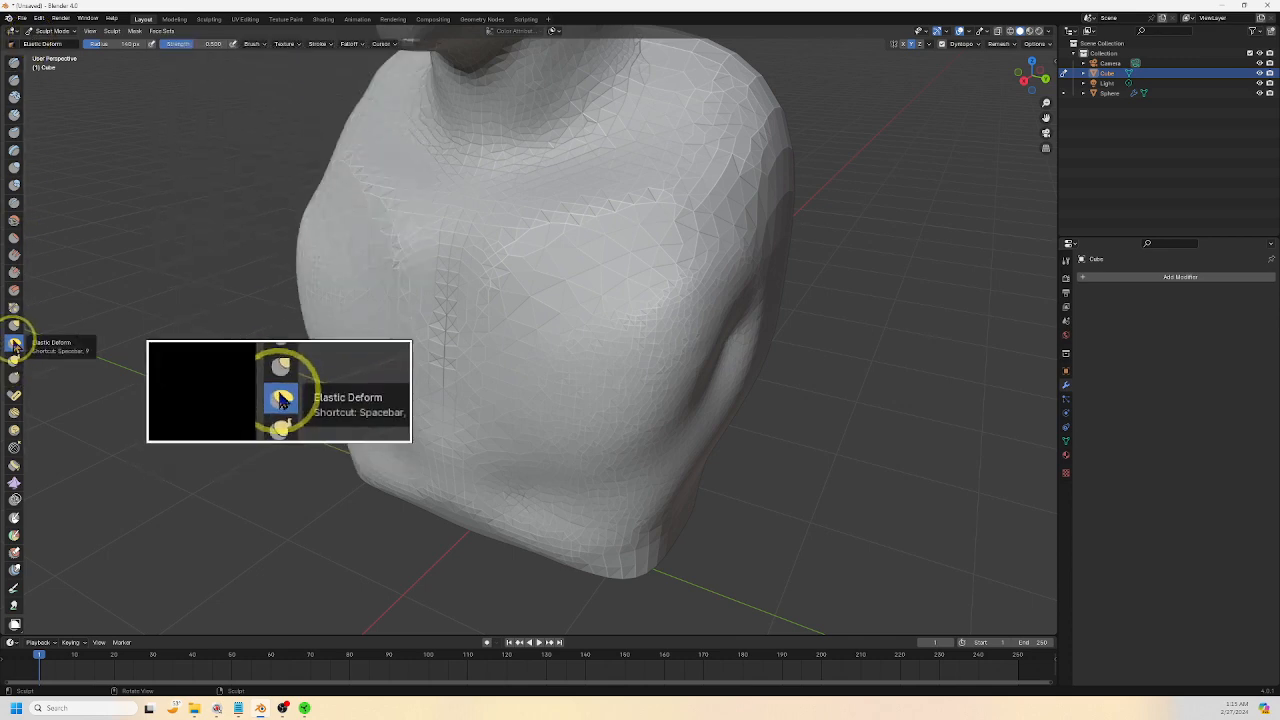
{"action": "scroll", "coordinate": [334, 357], "scroll_direction": "down", "scroll_amount": 4}
{"action": "mouse_move", "coordinate": [334, 357]}
{"action": "middle_mouse_down"}
{"action": "mouse_move", "coordinate": [488, 393]}
{"action": "mouse_move", "coordinate": [526, 437]}
{"action": "middle_mouse_up"}
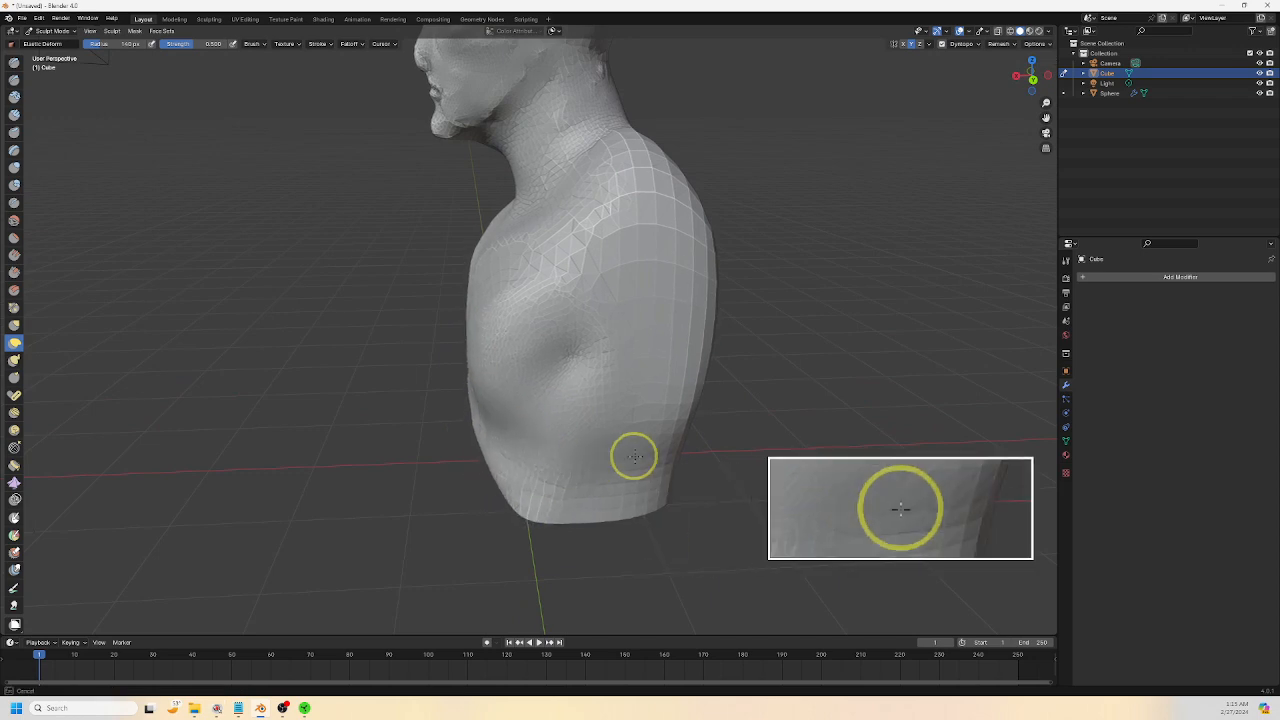
{"action": "left_click_drag", "start_coordinate": [635, 457], "coordinate": [649, 451]}
{"action": "mouse_move", "coordinate": [587, 425]}
{"action": "left_mouse_down"}
{"action": "mouse_move", "coordinate": [569, 433]}
{"action": "mouse_move", "coordinate": [677, 363]}
{"action": "left_mouse_up"}
{"action": "left_click_drag", "start_coordinate": [607, 385], "coordinate": [658, 344]}
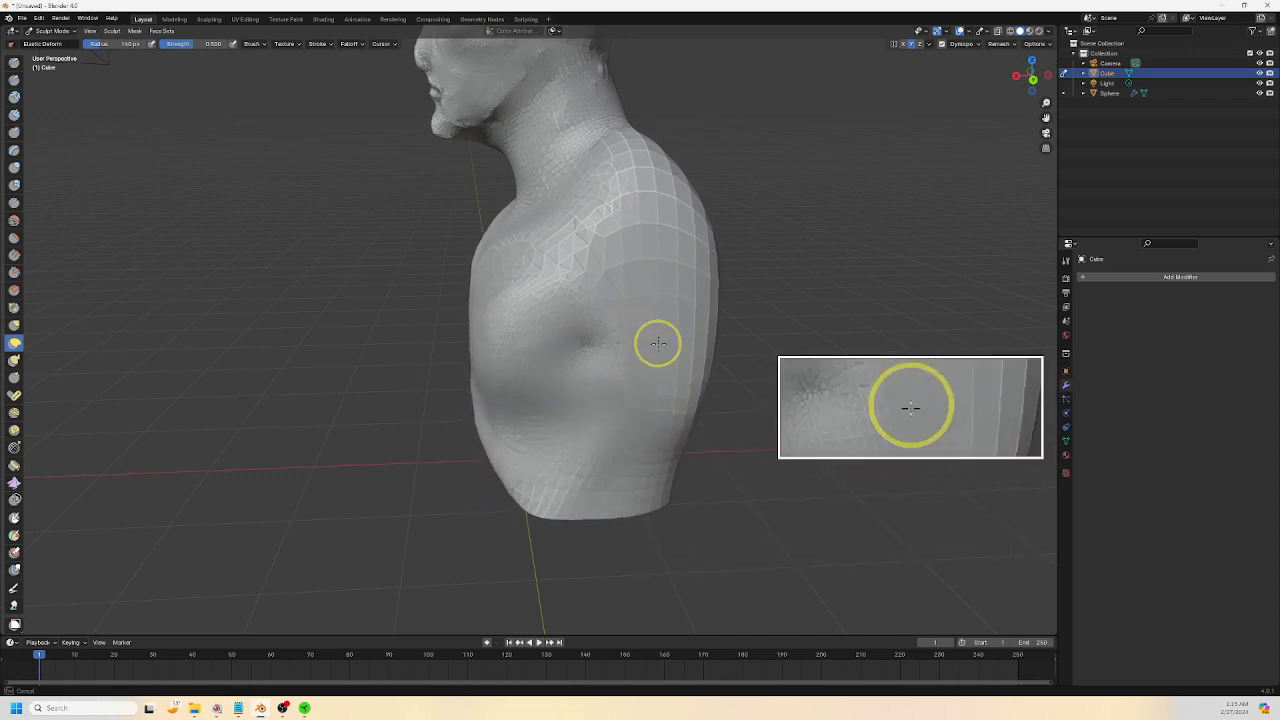
Pull the shoulders outward, reshape the slope beside the neck, and narrow the waist from behind with Elastic Deform
{"action": "mouse_move", "coordinate": [683, 423]}
{"action": "middle_mouse_down"}
{"action": "mouse_move", "coordinate": [614, 451]}
{"action": "mouse_move", "coordinate": [634, 450]}
{"action": "mouse_move", "coordinate": [629, 420]}
{"action": "middle_mouse_up"}
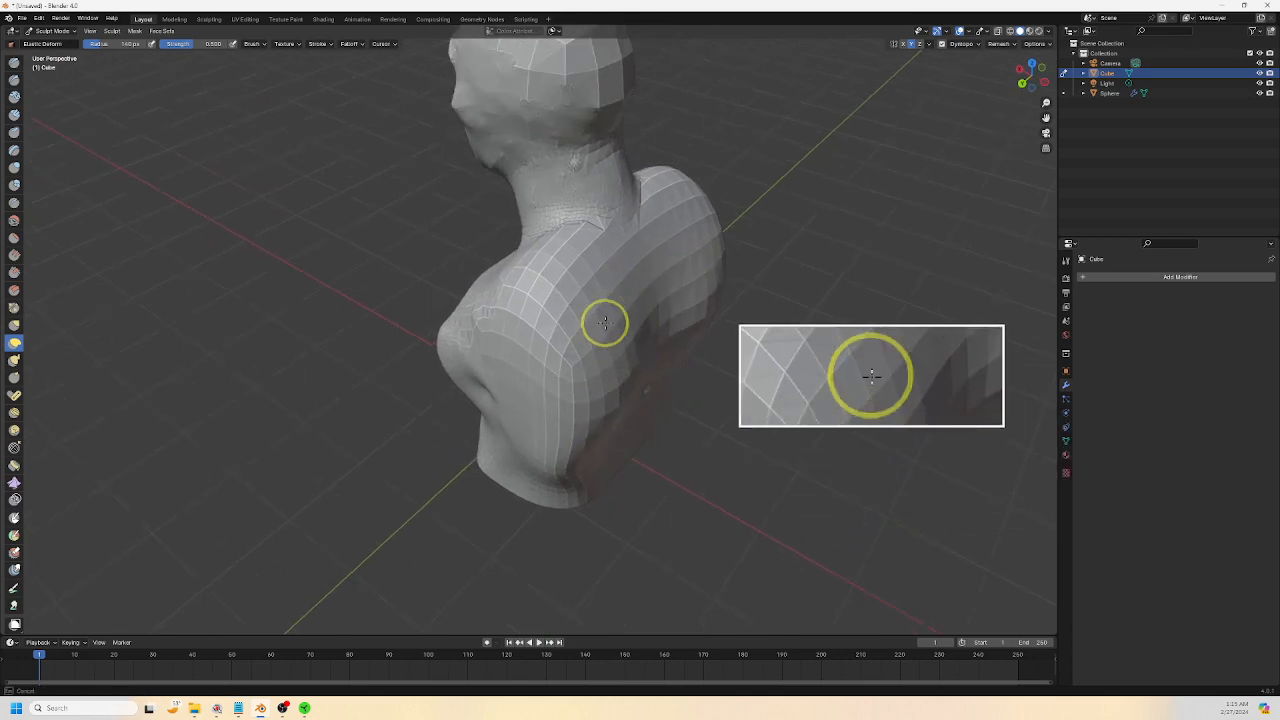
{"action": "mouse_move", "coordinate": [623, 300]}
{"action": "middle_mouse_down"}
{"action": "mouse_move", "coordinate": [590, 358]}
{"action": "mouse_move", "coordinate": [509, 271]}
{"action": "mouse_move", "coordinate": [457, 246]}
{"action": "middle_mouse_up"}
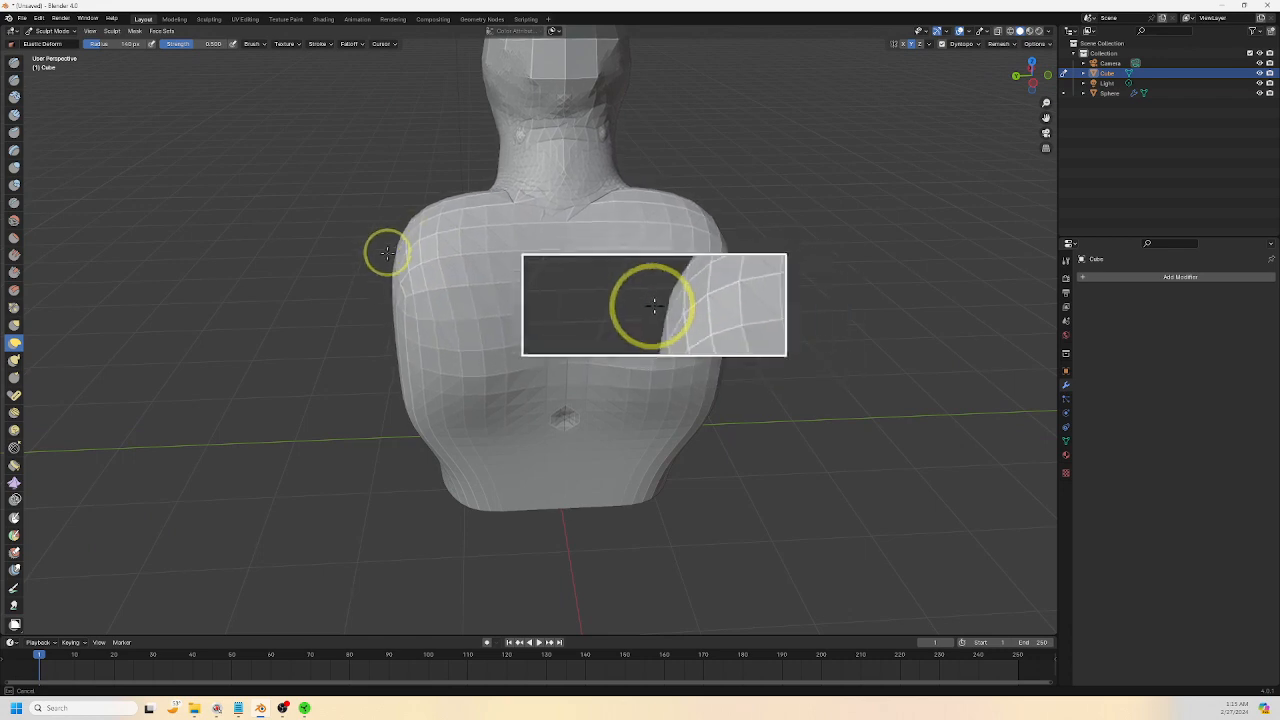
{"action": "left_click", "coordinate": [410, 284]}
{"action": "mouse_move", "coordinate": [393, 284]}
{"action": "left_mouse_down"}
{"action": "mouse_move", "coordinate": [344, 302]}
{"action": "mouse_move", "coordinate": [360, 329]}
{"action": "left_mouse_up"}
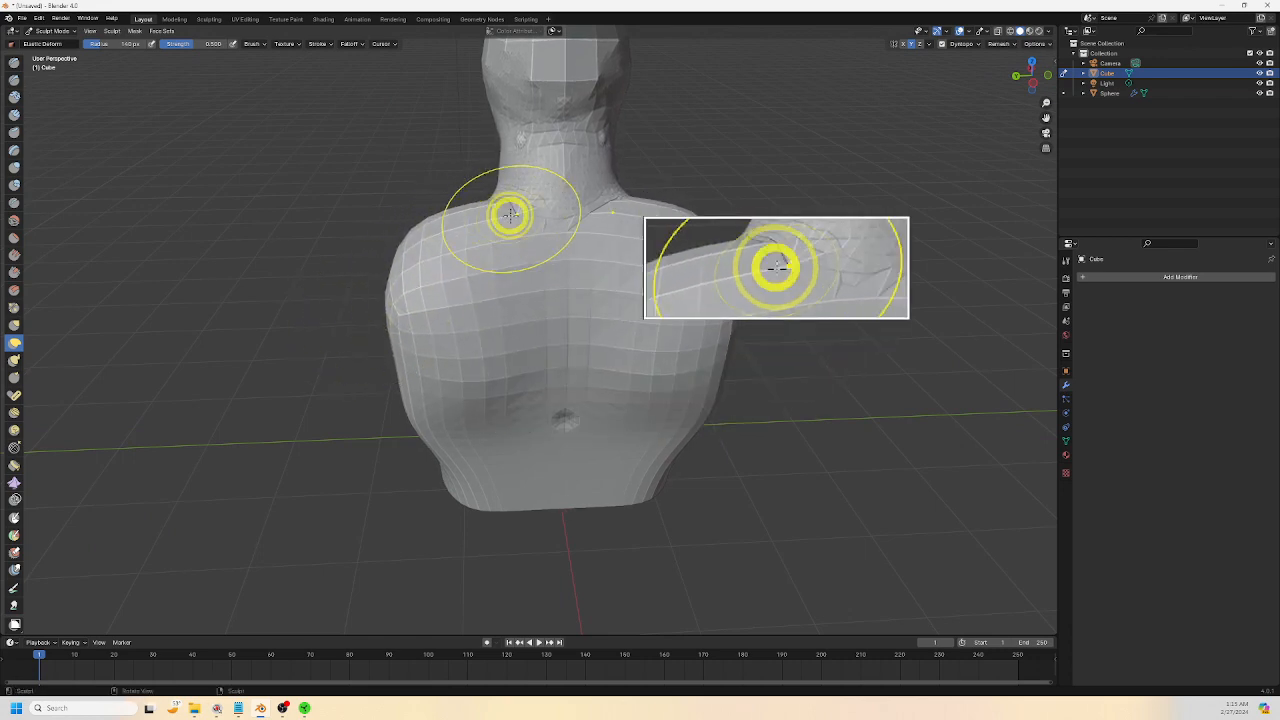
{"action": "mouse_move", "coordinate": [510, 214]}
{"action": "left_mouse_down"}
{"action": "mouse_move", "coordinate": [443, 471]}
{"action": "mouse_move", "coordinate": [480, 497]}
{"action": "left_mouse_up"}
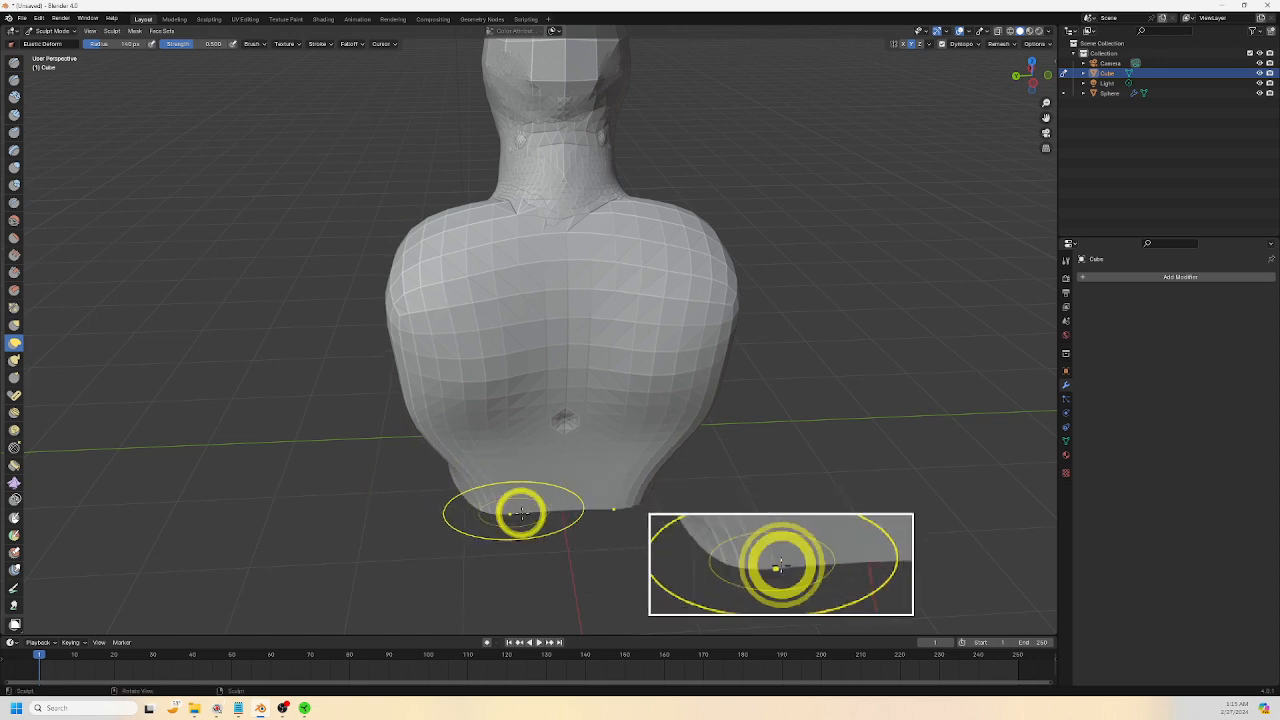
{"action": "mouse_move", "coordinate": [521, 514]}
{"action": "middle_mouse_down"}
{"action": "mouse_move", "coordinate": [631, 520]}
{"action": "mouse_move", "coordinate": [652, 491]}
{"action": "middle_mouse_up"}
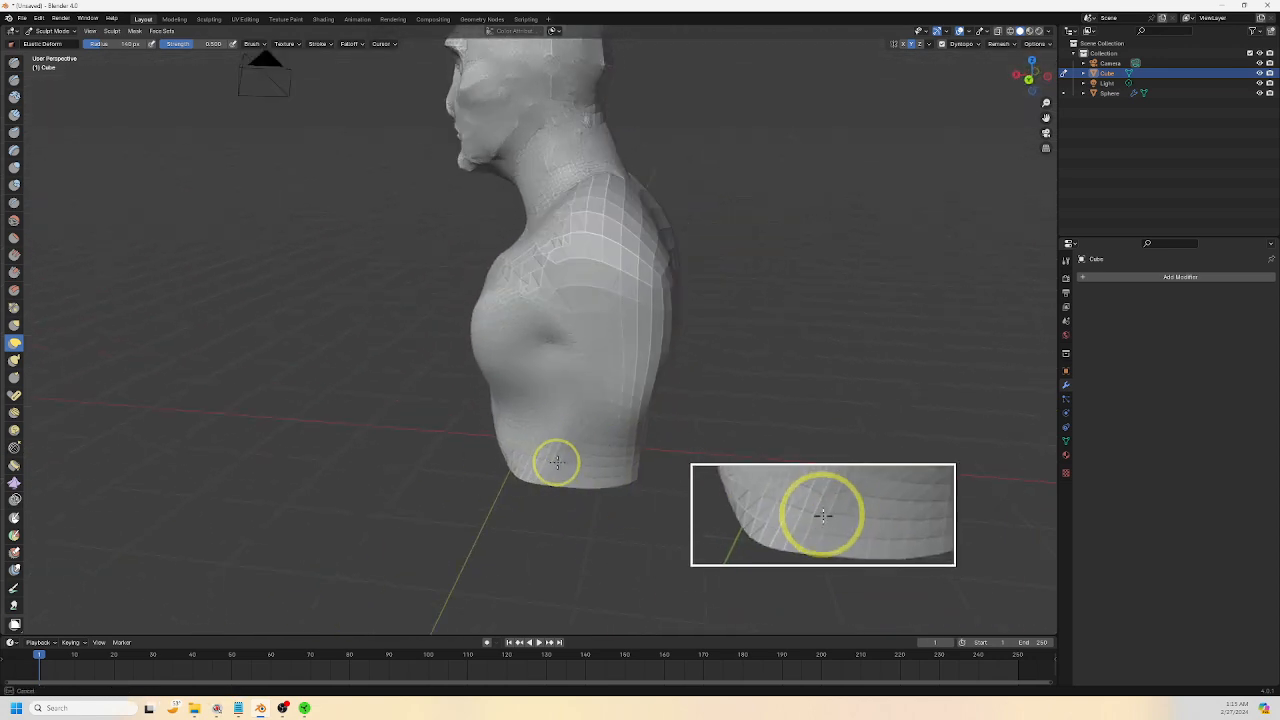
Smooth the upper chest below the collarbone and adjust its contour with Elastic Deform
{"action": "middle_click_drag", "start_coordinate": [556, 462], "coordinate": [580, 428]}
{"action": "scroll", "coordinate": [666, 454], "scroll_direction": "up", "scroll_amount": 4}
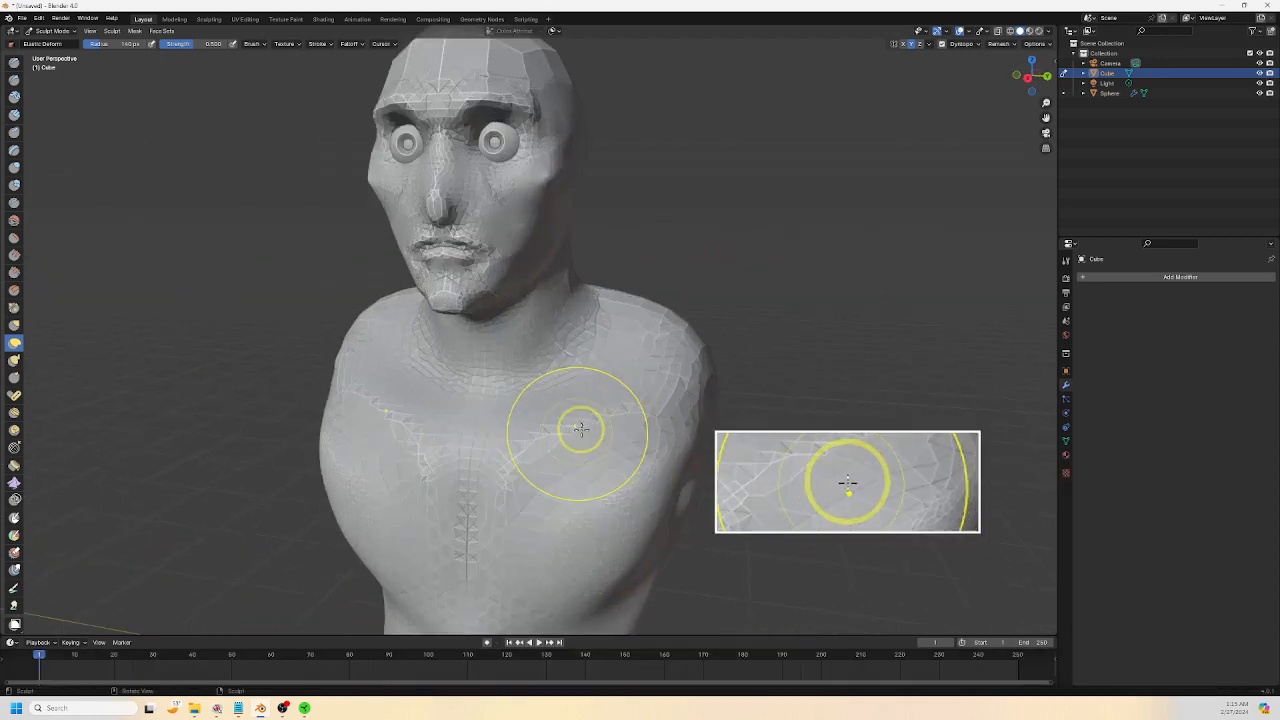
{"action": "middle_click_drag", "start_coordinate": [613, 488], "coordinate": [621, 428], "text": "shift"}
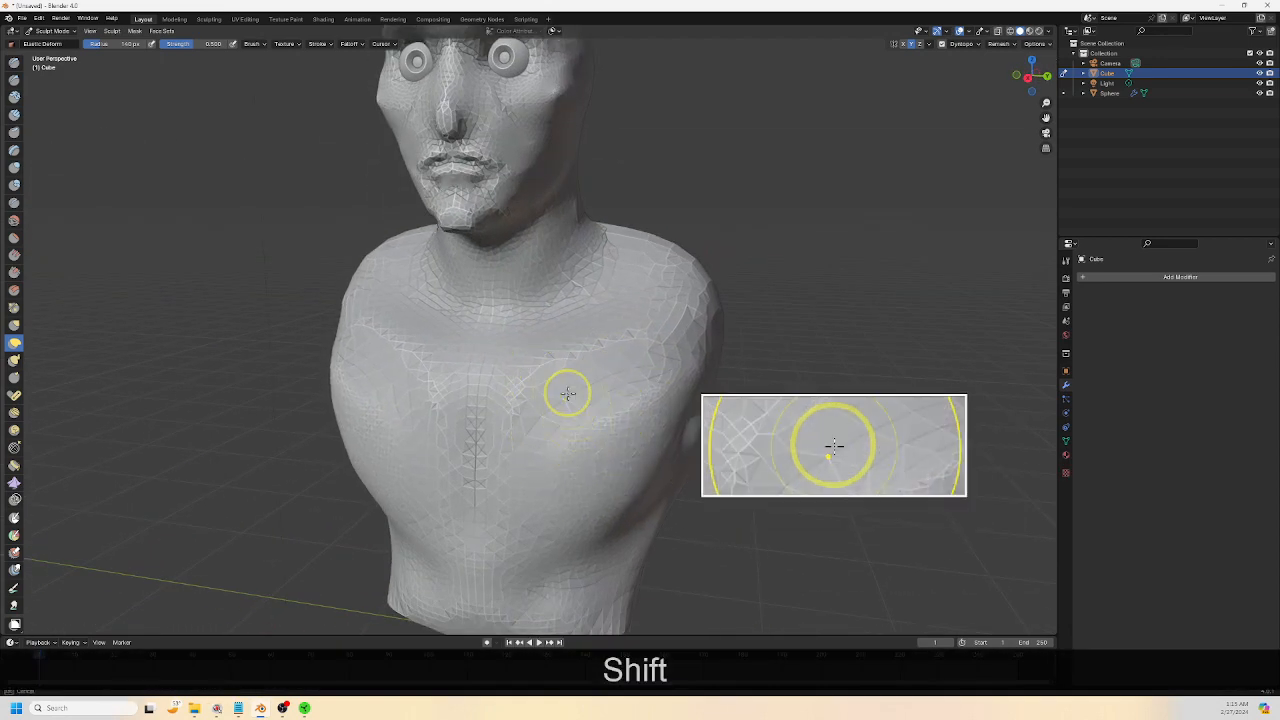
{"action": "left_click_drag", "start_coordinate": [501, 344], "coordinate": [597, 352], "text": "shift"}
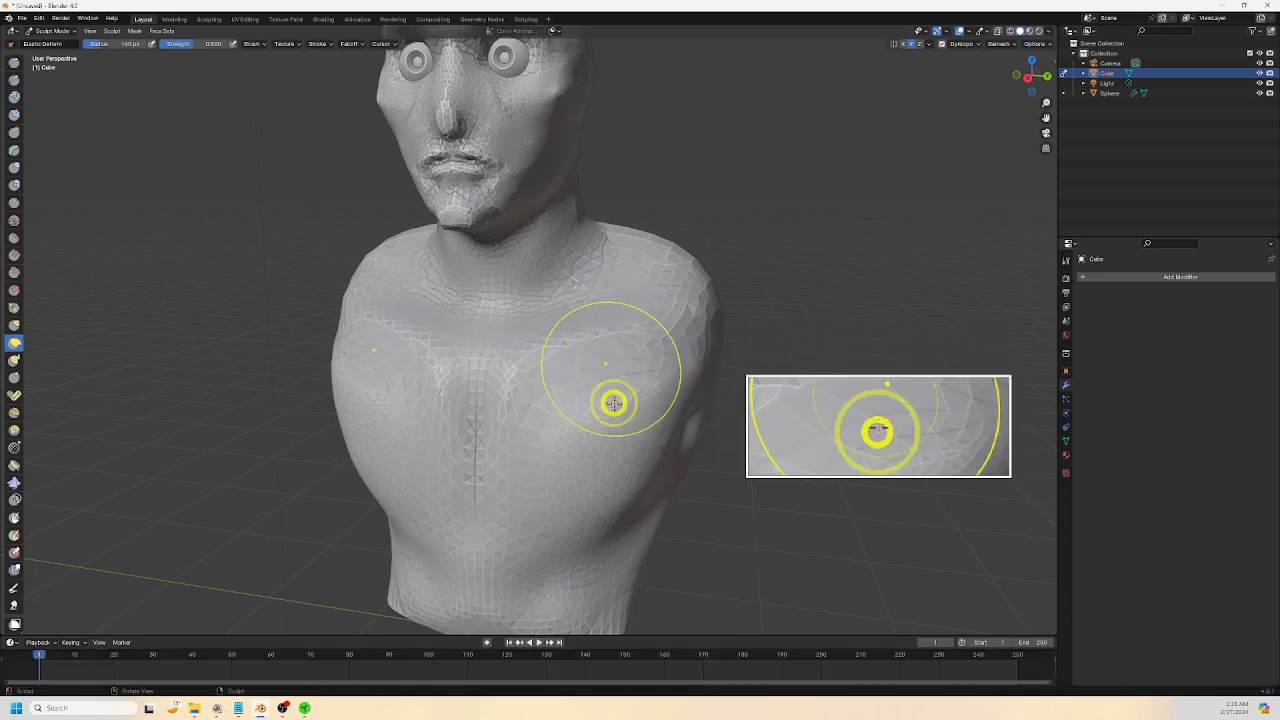
{"action": "middle_click_drag", "start_coordinate": [613, 402], "coordinate": [557, 447]}
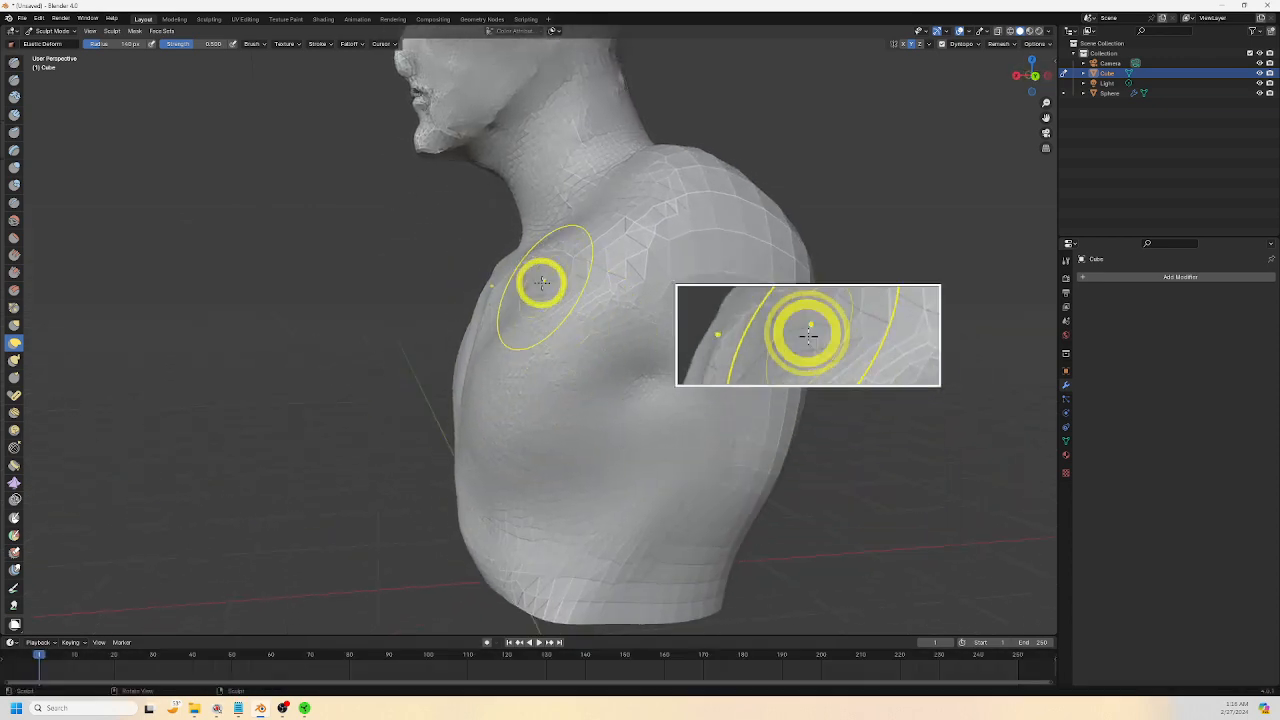
{"action": "middle_click_drag", "start_coordinate": [622, 450], "coordinate": [648, 484]}
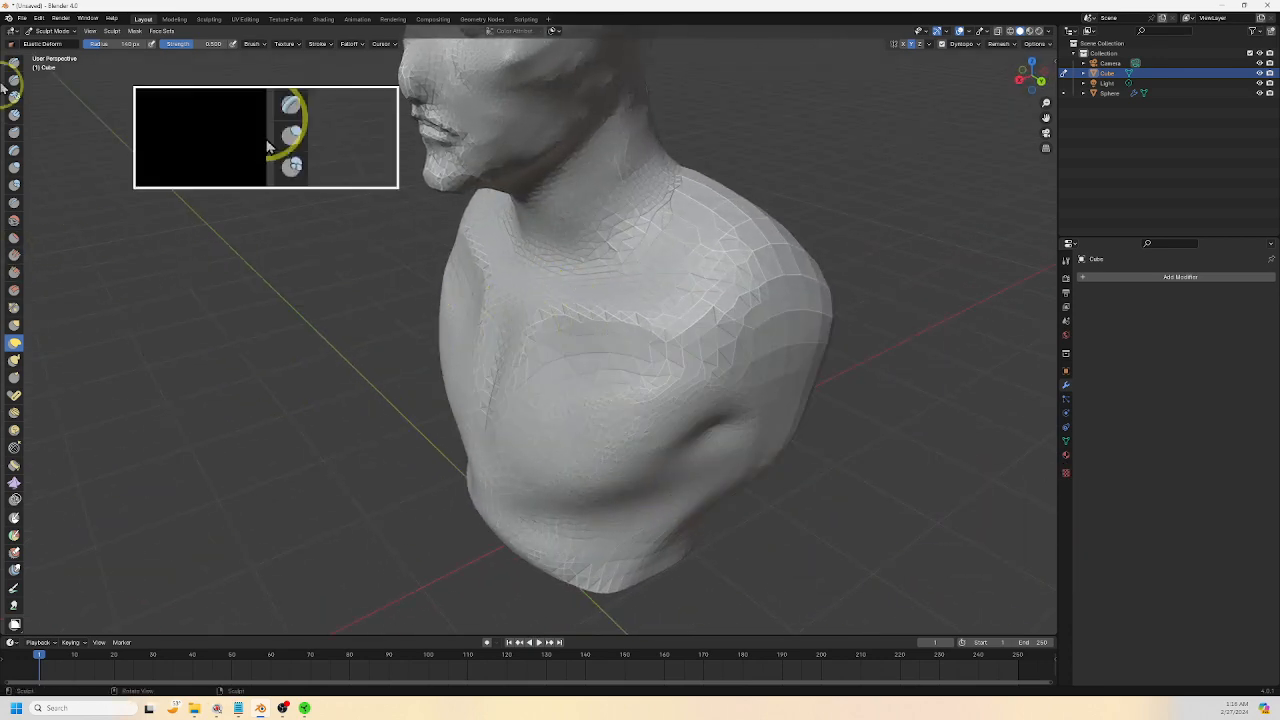
Return to the Draw brush and smooth the jagged ridge and upper chest muscle below the collarbone
{"action": "scroll", "coordinate": [557, 386], "scroll_direction": "up", "scroll_amount": 4}
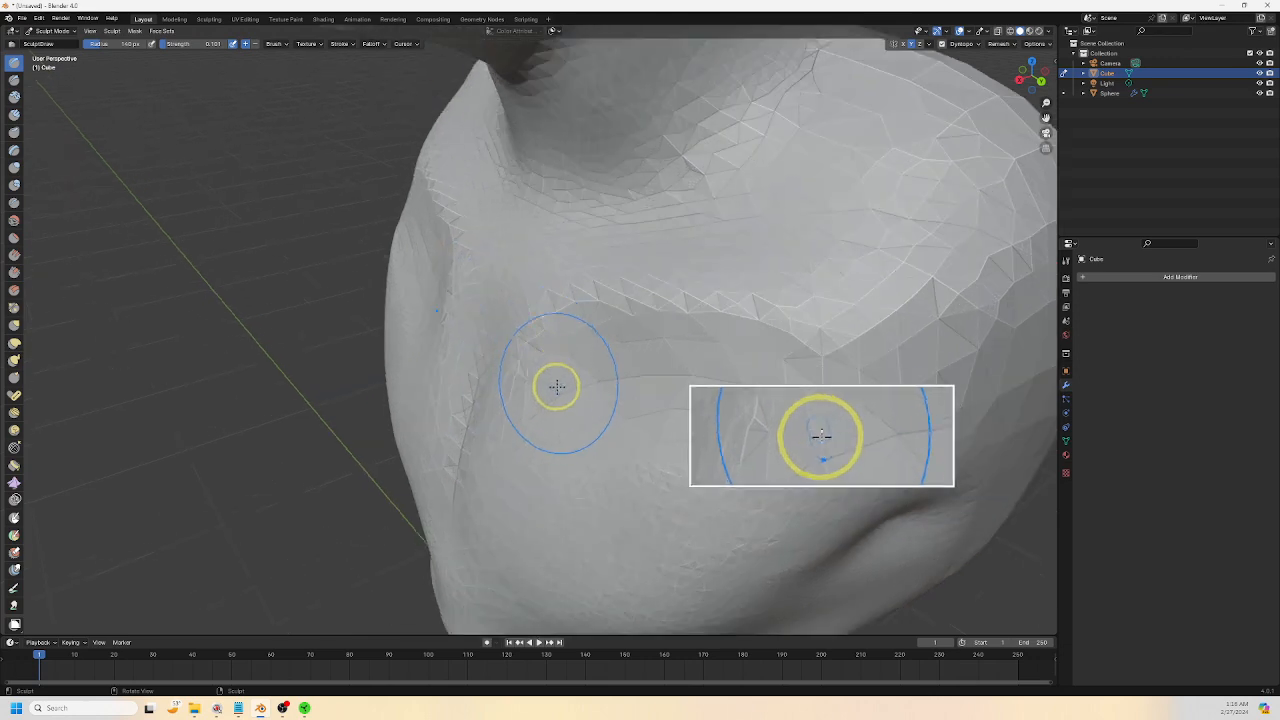
{"action": "left_click_drag", "start_coordinate": [523, 397], "coordinate": [570, 411], "text": "shift"}
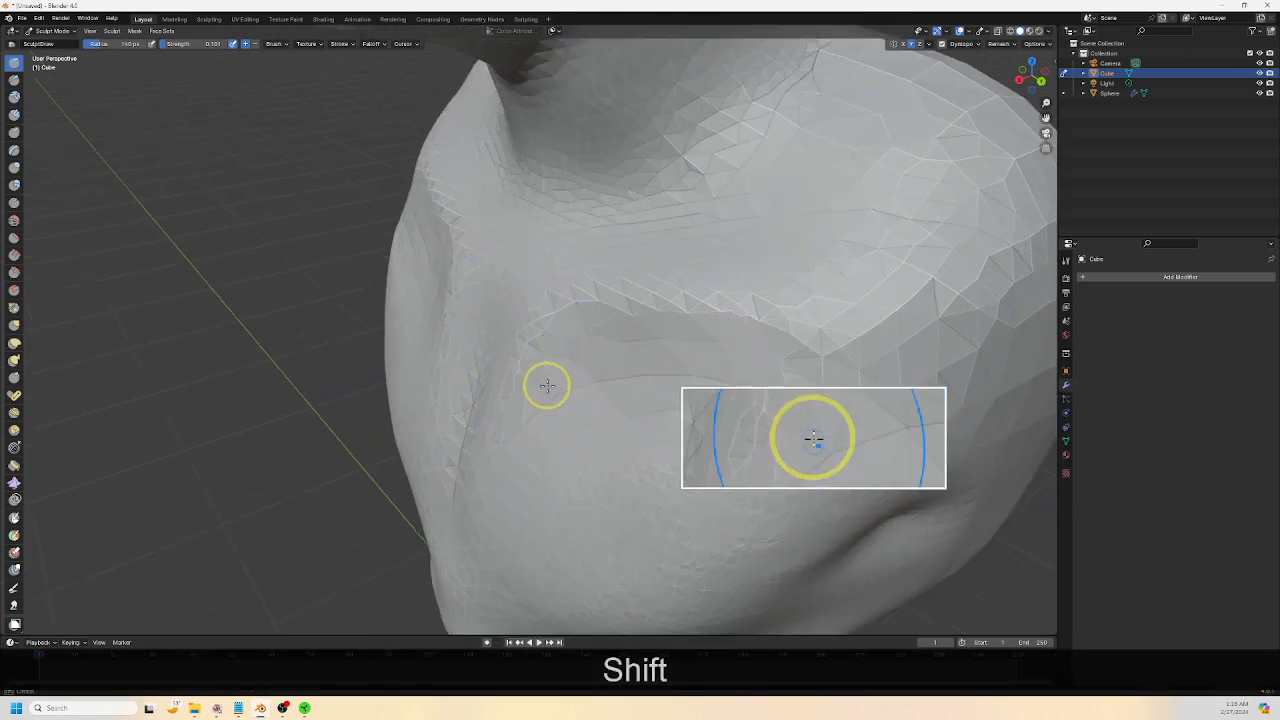
{"action": "scroll", "coordinate": [595, 405], "scroll_direction": "up", "scroll_amount": 2}
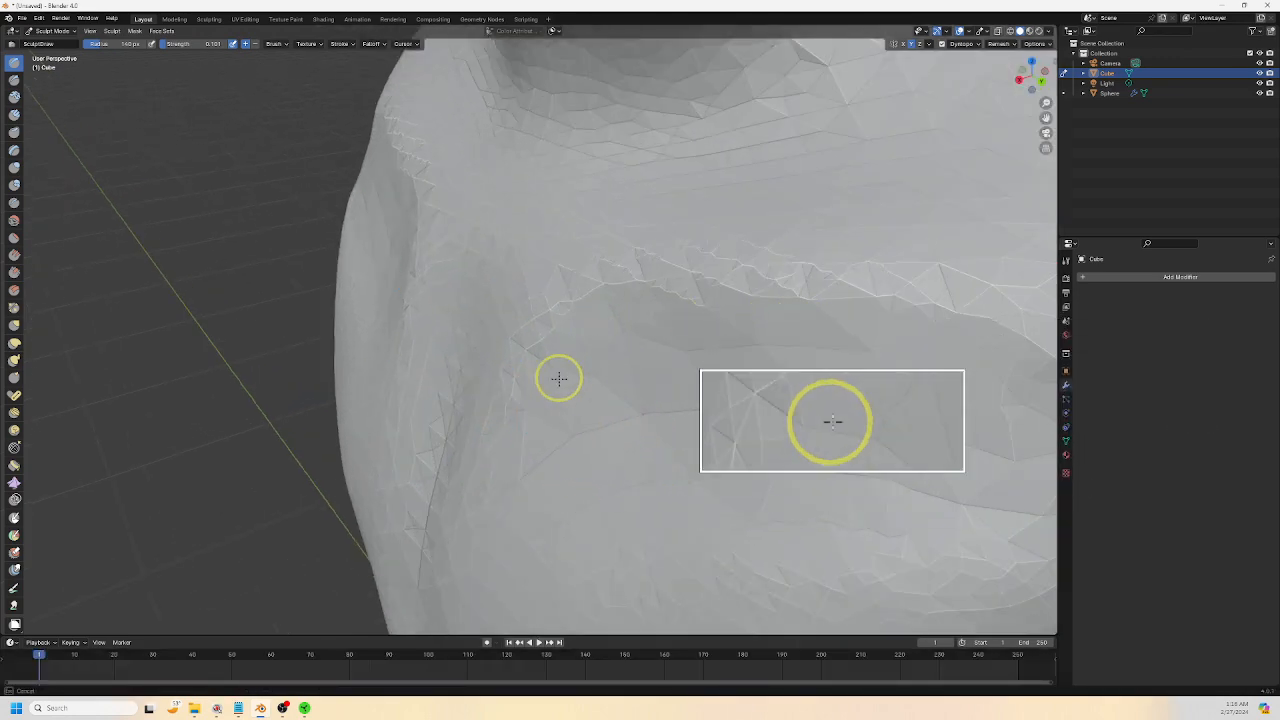
{"action": "mouse_move", "coordinate": [559, 378]}
{"action": "left_mouse_down", "text": "shift"}
{"action": "mouse_move", "coordinate": [826, 300]}
{"action": "mouse_move", "coordinate": [540, 524]}
{"action": "left_mouse_up", "text": "shift"}
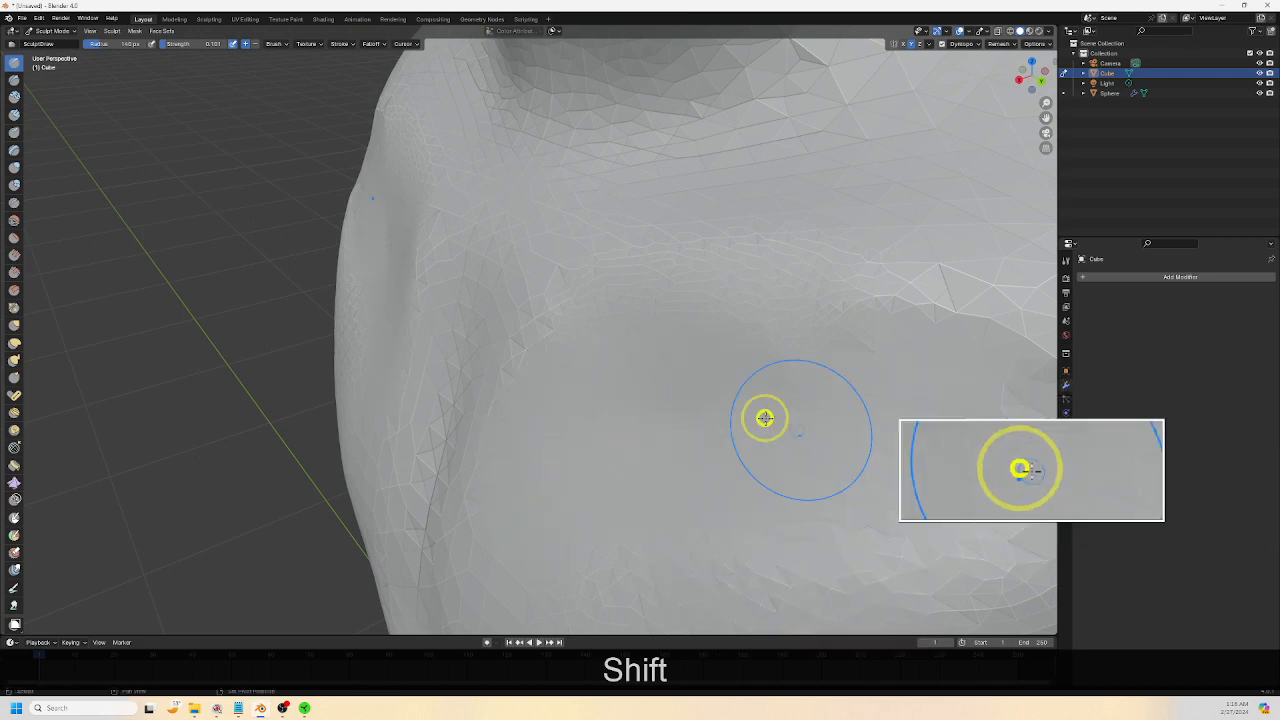
{"action": "mouse_move", "coordinate": [765, 418]}
{"action": "left_mouse_down", "text": "shift"}
{"action": "mouse_move", "coordinate": [826, 320]}
{"action": "mouse_move", "coordinate": [906, 403]}
{"action": "mouse_move", "coordinate": [825, 468]}
{"action": "left_mouse_up", "text": "shift"}
{"action": "middle_click_drag", "start_coordinate": [794, 423], "coordinate": [763, 348], "text": "shift"}
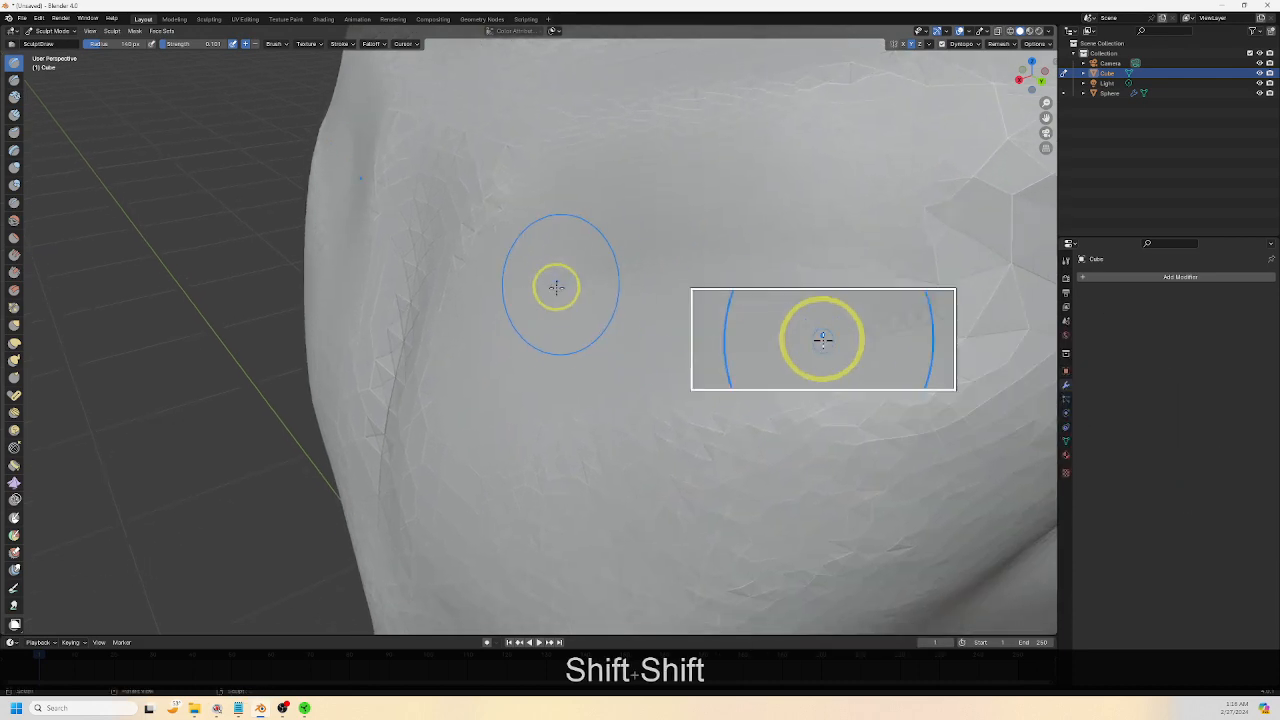
{"action": "mouse_move", "coordinate": [538, 320]}
{"action": "left_mouse_down", "text": "shift"}
{"action": "mouse_move", "coordinate": [791, 272]}
{"action": "mouse_move", "coordinate": [757, 263]}
{"action": "mouse_move", "coordinate": [903, 261]}
{"action": "mouse_move", "coordinate": [983, 231]}
{"action": "mouse_move", "coordinate": [837, 374]}
{"action": "mouse_move", "coordinate": [771, 417]}
{"action": "left_mouse_up", "text": "shift"}
Smooth the inner edge of the chest muscle along the sternum and down to the lower chest
{"action": "mouse_move", "coordinate": [735, 440]}
{"action": "middle_mouse_down"}
{"action": "mouse_move", "coordinate": [777, 422]}
{"action": "mouse_move", "coordinate": [703, 477]}
{"action": "mouse_move", "coordinate": [704, 507]}
{"action": "middle_mouse_up"}
{"action": "mouse_move", "coordinate": [585, 398]}
{"action": "middle_mouse_down"}
{"action": "mouse_move", "coordinate": [623, 417]}
{"action": "mouse_move", "coordinate": [608, 430]}
{"action": "middle_mouse_up"}
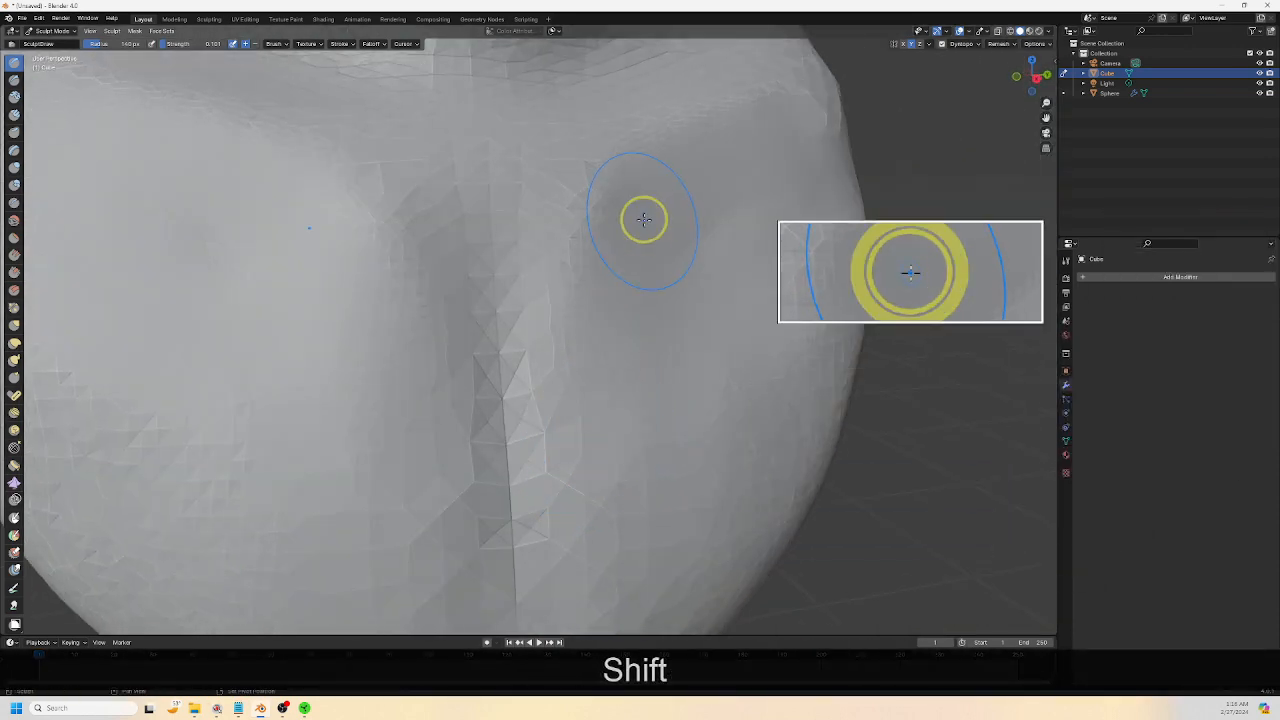
{"action": "left_click_drag", "start_coordinate": [643, 219], "coordinate": [582, 447], "text": "shift"}
{"action": "left_click_drag", "start_coordinate": [591, 492], "coordinate": [566, 516], "text": "shift"}
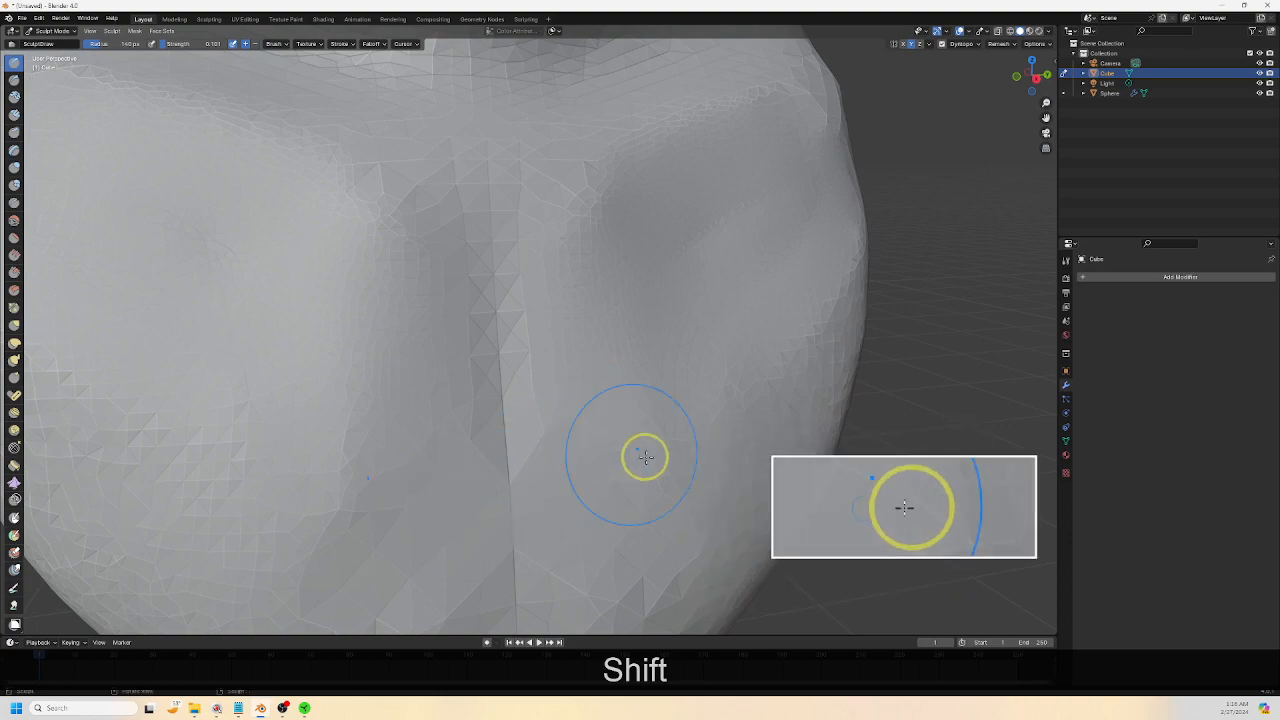
{"action": "scroll", "coordinate": [645, 457], "scroll_direction": "down", "scroll_amount": 3}
{"action": "middle_click_drag", "start_coordinate": [645, 457], "coordinate": [611, 453]}
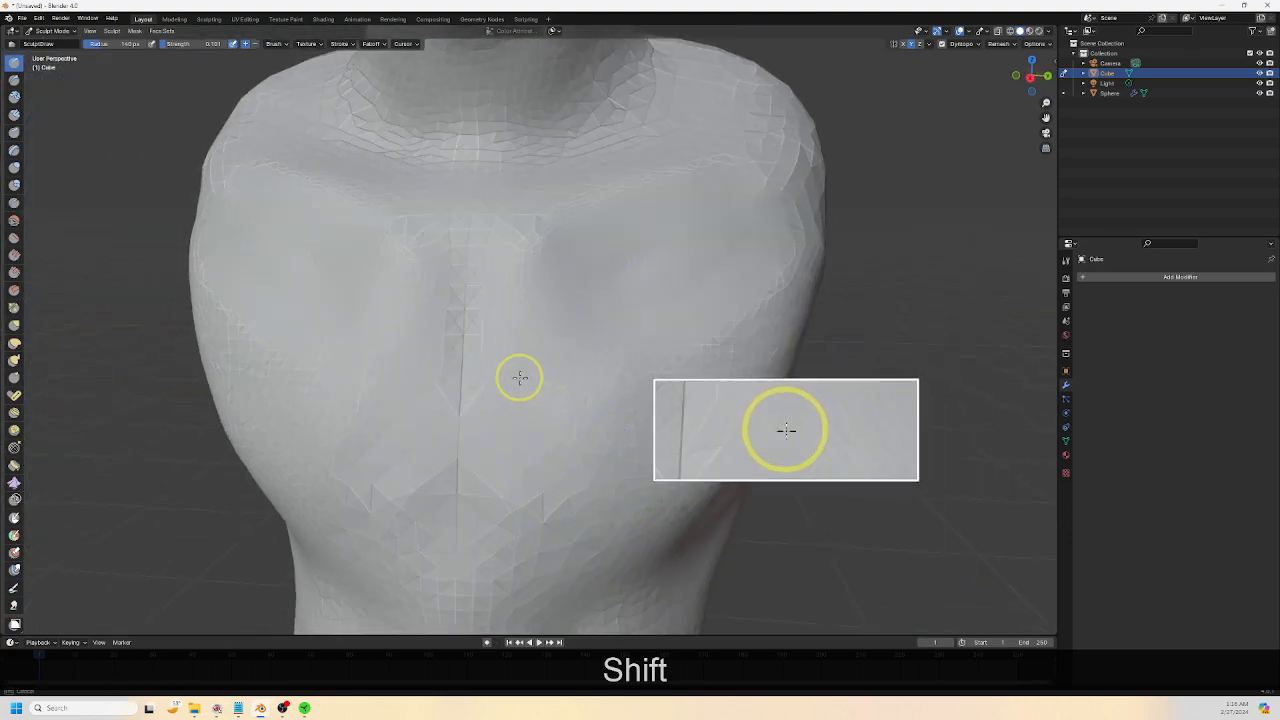
{"action": "mouse_move", "coordinate": [583, 488]}
{"action": "left_mouse_down", "text": "shift"}
{"action": "mouse_move", "coordinate": [751, 297]}
{"action": "mouse_move", "coordinate": [589, 257]}
{"action": "mouse_move", "coordinate": [707, 337]}
{"action": "left_mouse_up", "text": "shift"}
Smooth the underside of the chest toward the ribs, and lightly carve the area just below it
{"action": "middle_click_drag", "start_coordinate": [707, 337], "coordinate": [560, 405]}
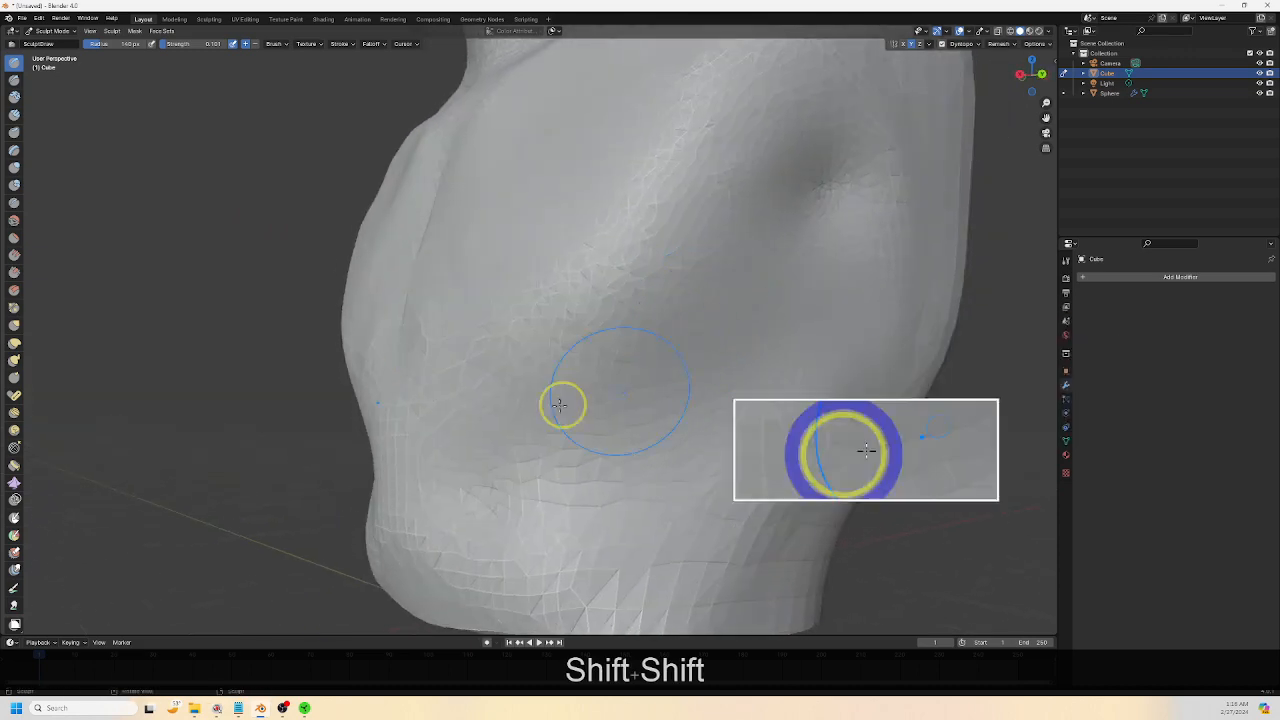
{"action": "middle_click_drag", "start_coordinate": [411, 403], "coordinate": [425, 406]}
{"action": "left_click_drag", "start_coordinate": [425, 406], "coordinate": [437, 413], "text": "shift"}
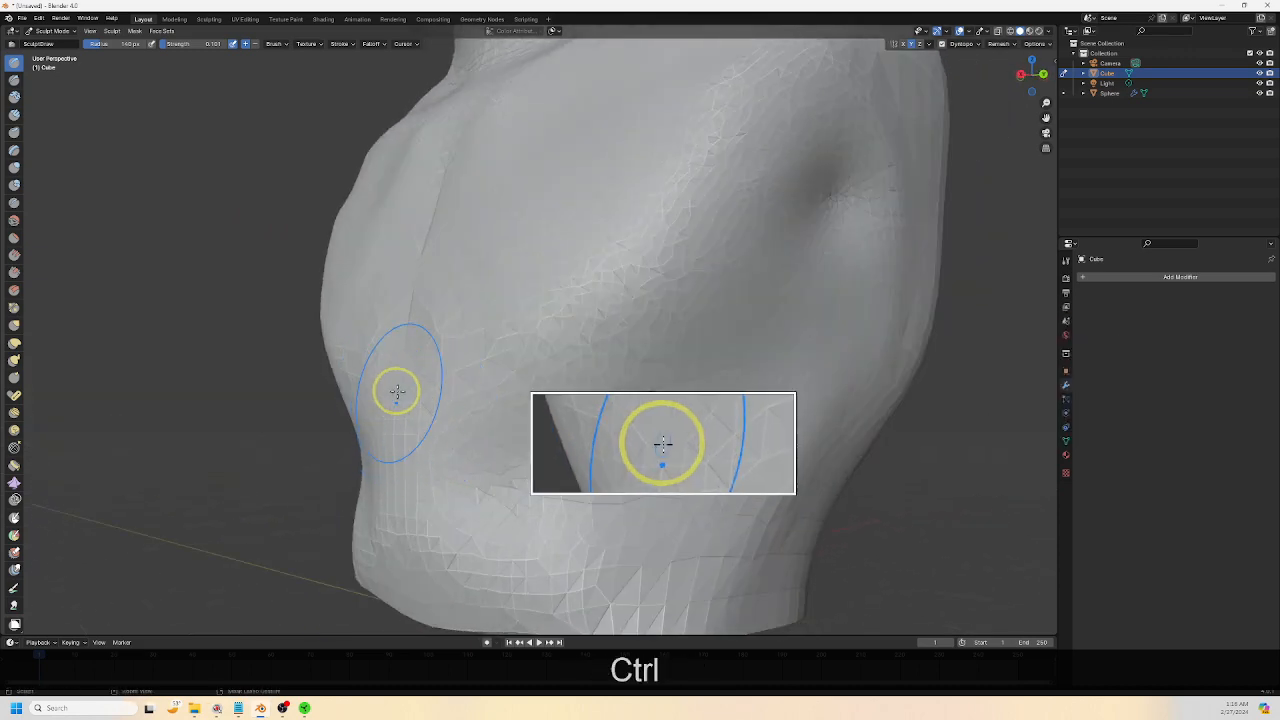
{"action": "middle_click_drag", "start_coordinate": [394, 393], "coordinate": [420, 443]}
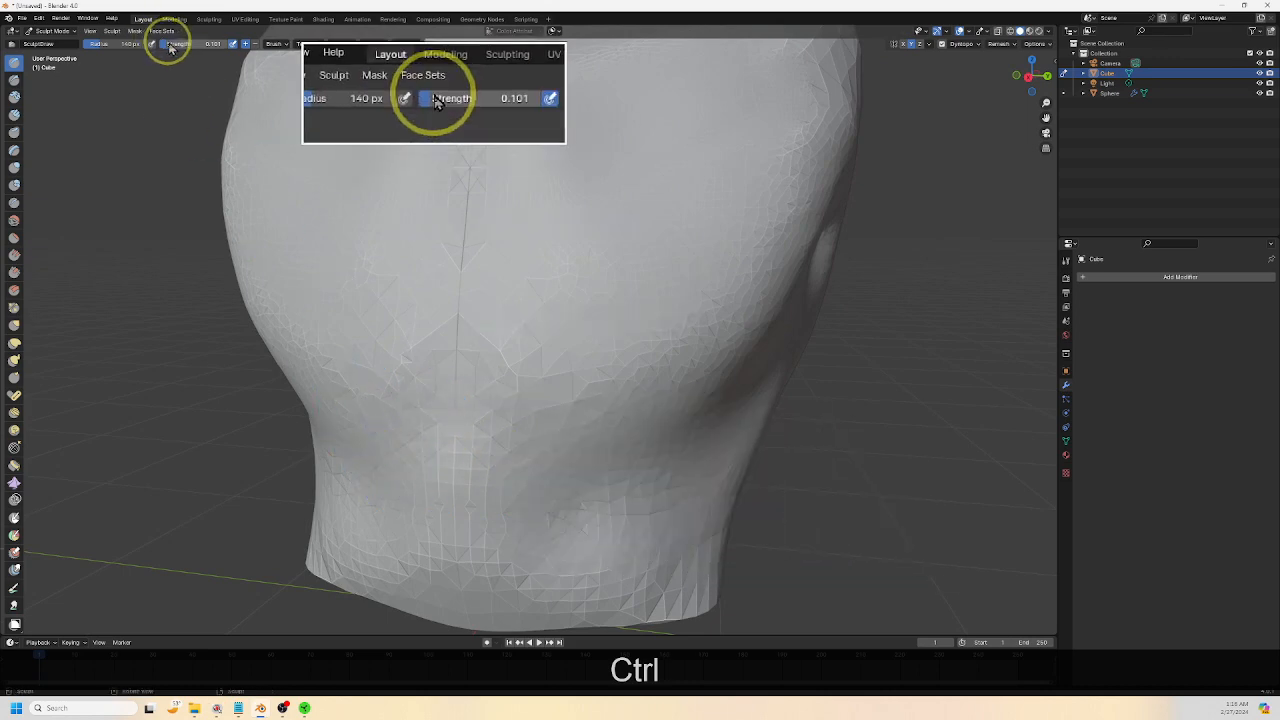
Raise the brush strength and carve a deeper crease under the chest muscles from the centre line to the armpit
{"action": "left_click_drag", "start_coordinate": [169, 44], "coordinate": [176, 44]}
{"action": "scroll", "coordinate": [505, 438], "scroll_direction": "up", "scroll_amount": 2}
{"action": "middle_click_drag", "start_coordinate": [505, 438], "coordinate": [509, 371], "text": "shift"}
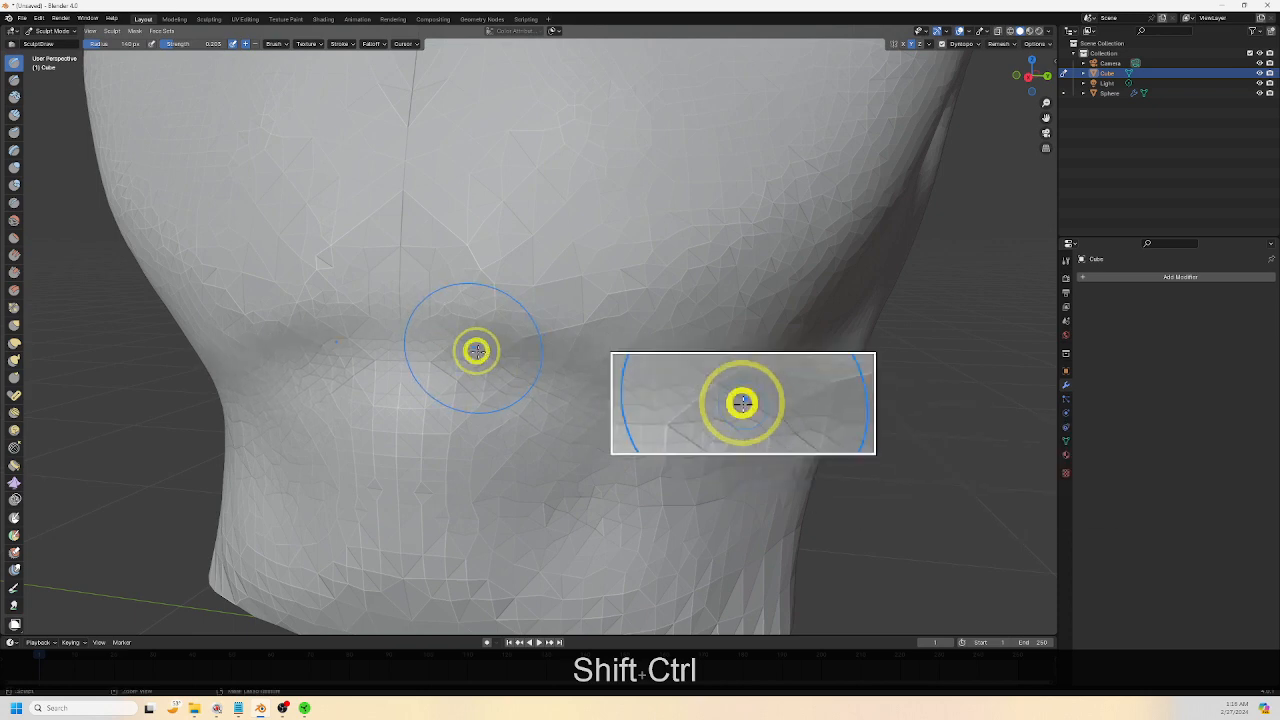
{"action": "middle_click_drag", "start_coordinate": [621, 391], "coordinate": [573, 394]}
{"action": "scroll", "coordinate": [583, 388], "scroll_direction": "down", "scroll_amount": 2}
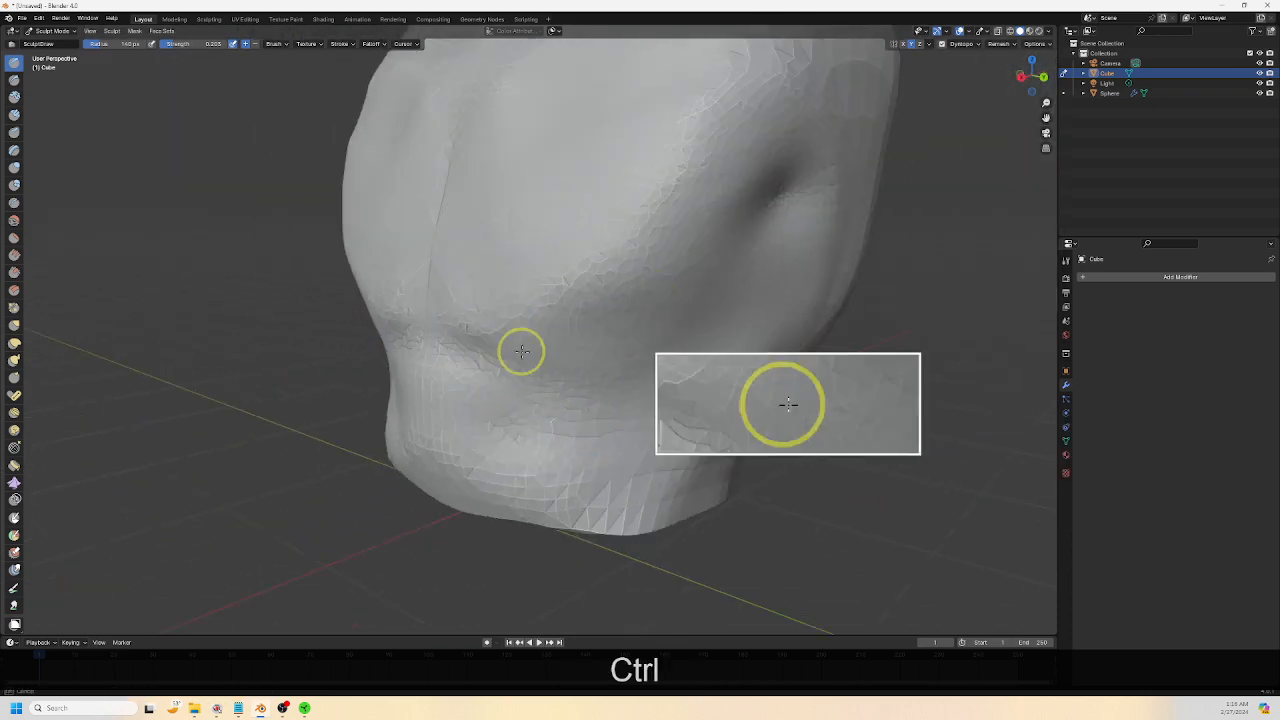
{"action": "mouse_move", "coordinate": [522, 351]}
{"action": "left_mouse_down", "text": "ctrl"}
{"action": "mouse_move", "coordinate": [631, 310]}
{"action": "mouse_move", "coordinate": [754, 223]}
{"action": "mouse_move", "coordinate": [734, 203]}
{"action": "mouse_move", "coordinate": [721, 212]}
{"action": "left_mouse_up", "text": "ctrl"}
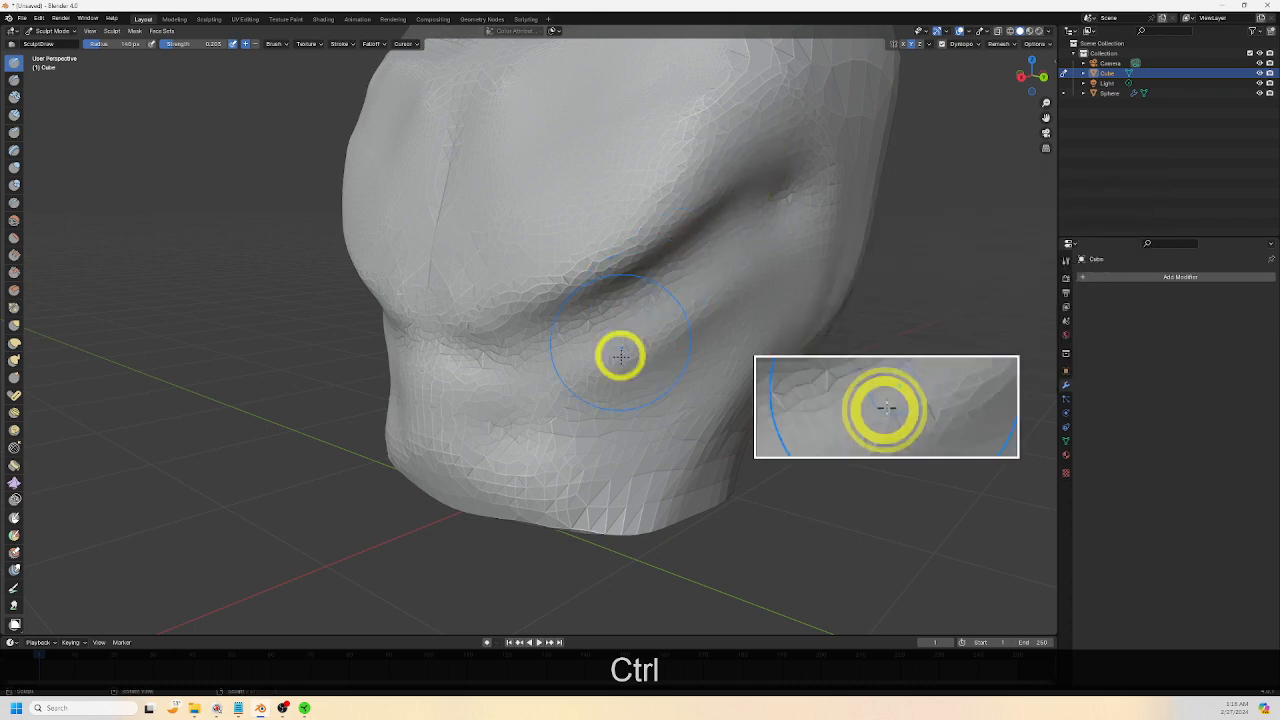
{"action": "middle_click_drag", "start_coordinate": [638, 416], "coordinate": [668, 349], "text": "shift"}
{"action": "middle_click_drag", "start_coordinate": [562, 354], "coordinate": [619, 378]}
{"action": "scroll", "coordinate": [490, 365], "scroll_direction": "up", "scroll_amount": 2}
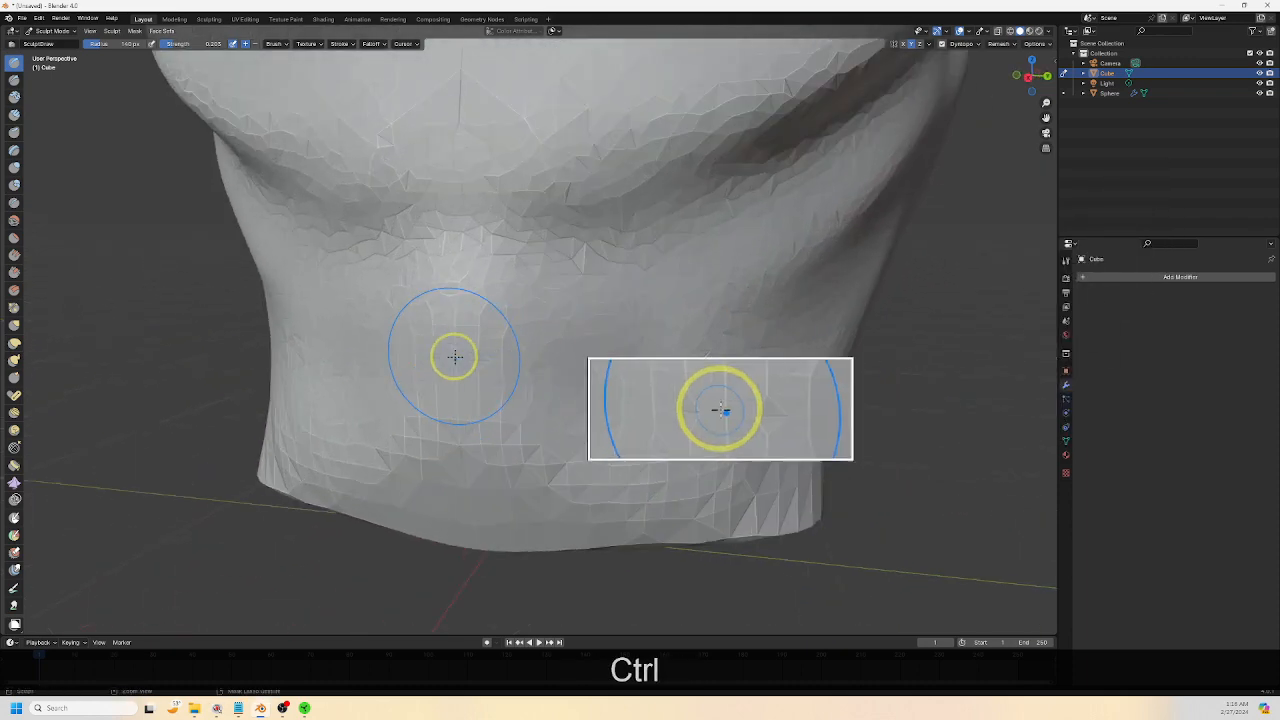
Carve an arched groove below the chest across the upper abdomen and continue it around the ribs toward the side
{"action": "mouse_move", "coordinate": [526, 334]}
{"action": "left_mouse_down", "text": "ctrl"}
{"action": "mouse_move", "coordinate": [597, 343]}
{"action": "mouse_move", "coordinate": [534, 322]}
{"action": "left_mouse_up", "text": "ctrl"}
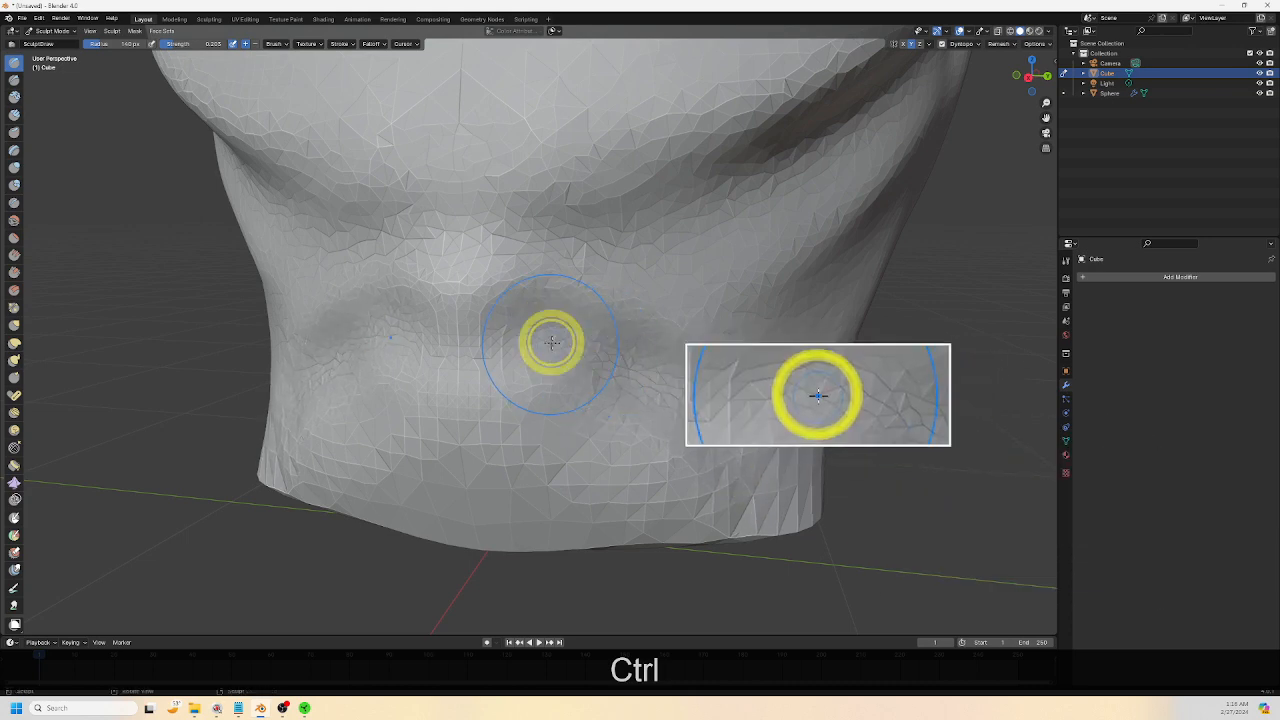
{"action": "middle_click_drag", "start_coordinate": [736, 388], "coordinate": [677, 397]}
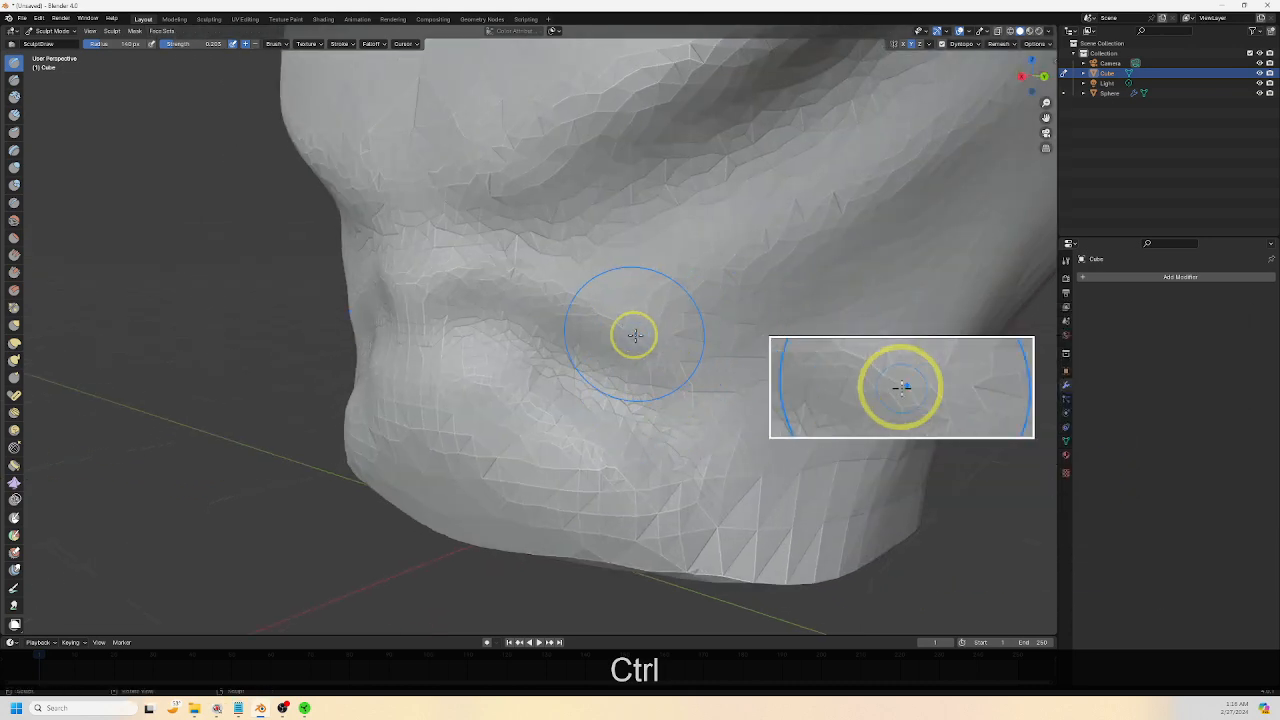
{"action": "mouse_move", "coordinate": [657, 340]}
{"action": "left_mouse_down", "text": "ctrl"}
{"action": "mouse_move", "coordinate": [846, 257]}
{"action": "mouse_move", "coordinate": [917, 171]}
{"action": "left_mouse_up", "text": "ctrl"}
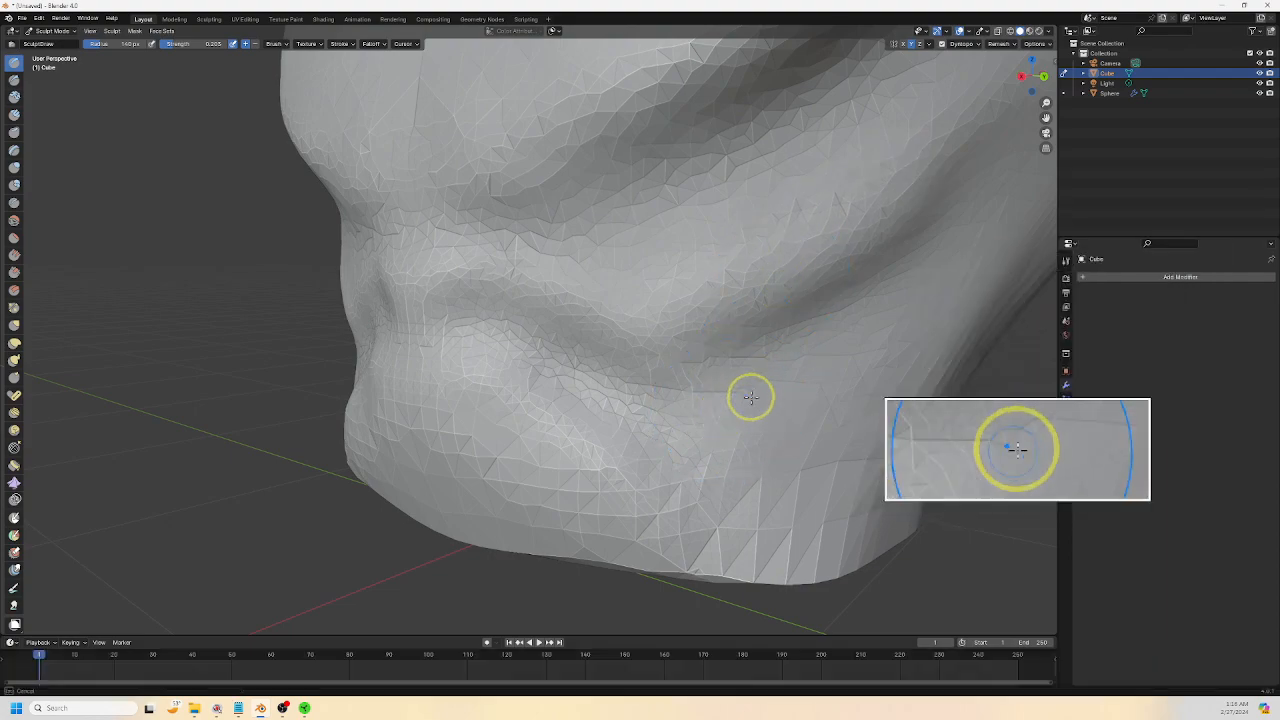
{"action": "mouse_move", "coordinate": [751, 397]}
{"action": "left_mouse_down"}
{"action": "mouse_move", "coordinate": [747, 420]}
{"action": "mouse_move", "coordinate": [820, 366]}
{"action": "mouse_move", "coordinate": [757, 429]}
{"action": "mouse_move", "coordinate": [846, 371]}
{"action": "mouse_move", "coordinate": [866, 335]}
{"action": "left_mouse_up"}
{"action": "mouse_move", "coordinate": [868, 453]}
{"action": "middle_mouse_down"}
{"action": "mouse_move", "coordinate": [726, 531]}
{"action": "mouse_move", "coordinate": [743, 466]}
{"action": "mouse_move", "coordinate": [700, 455]}
{"action": "middle_mouse_up"}
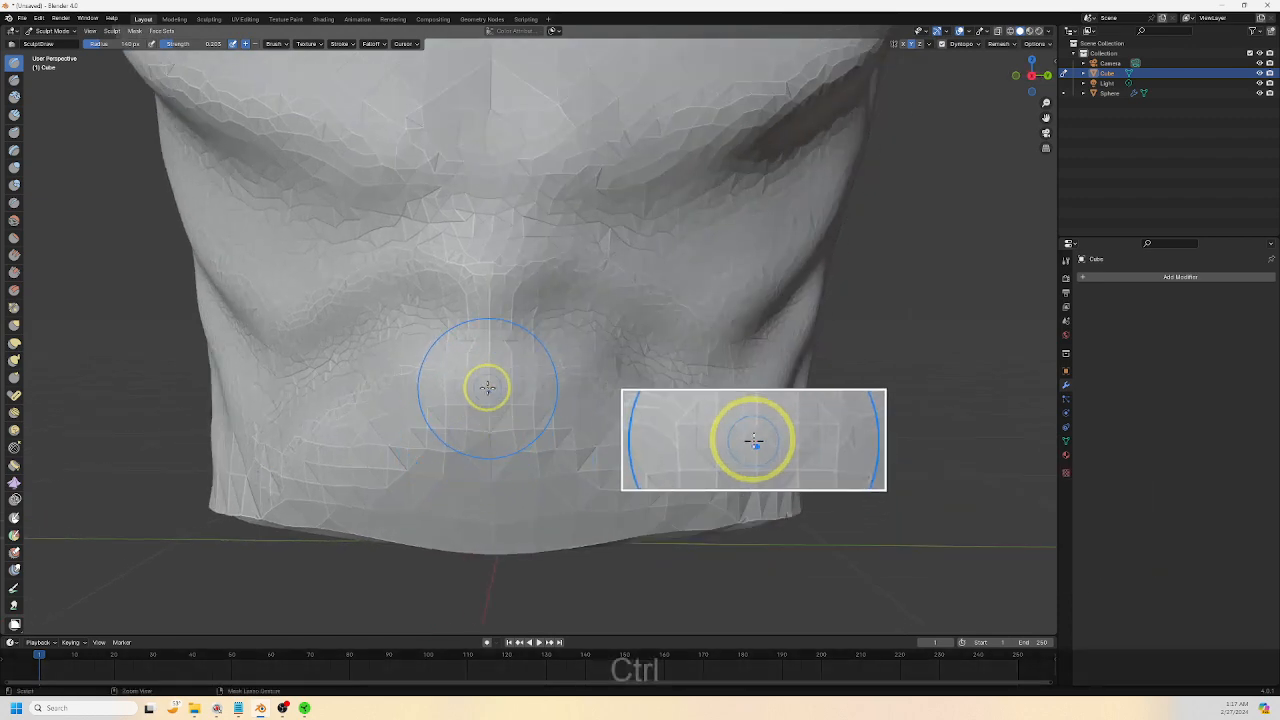
With the Crease brush, carve the abdomen's vertical centre line and the rib-cage arch curving down to the waist
{"action": "left_click", "coordinate": [15, 201]}
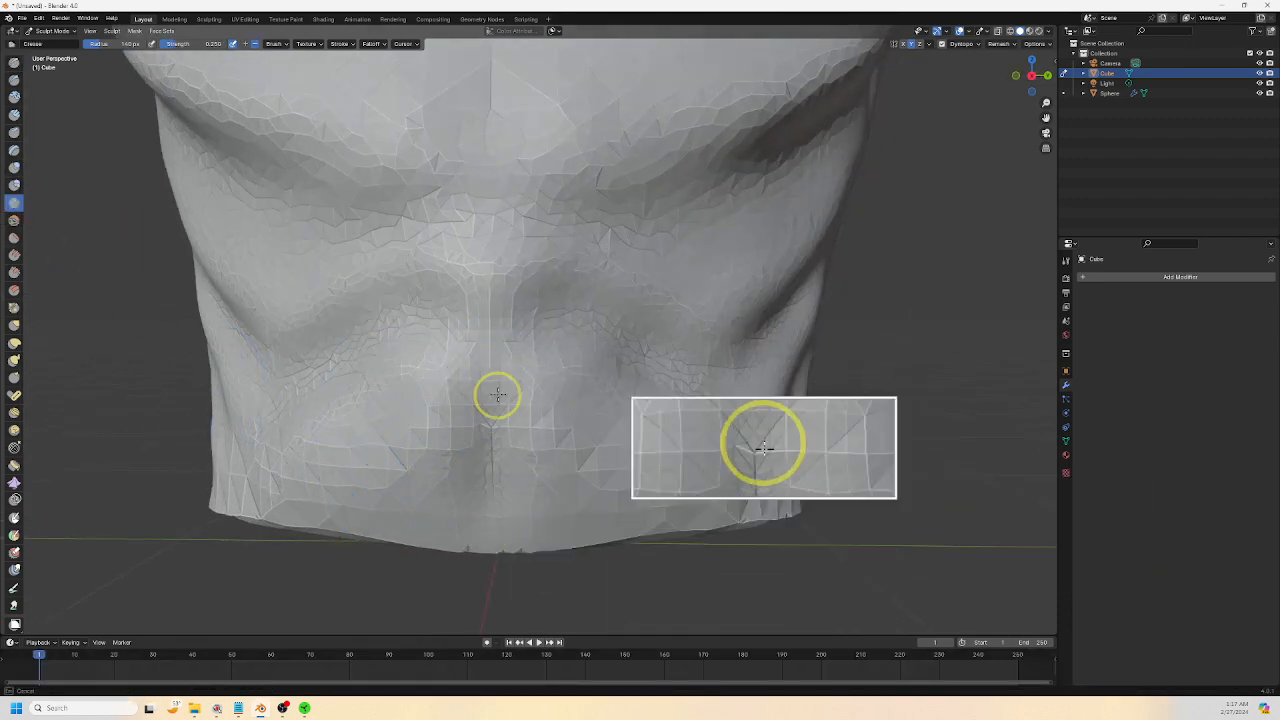
{"action": "mouse_move", "coordinate": [499, 357]}
{"action": "left_mouse_down"}
{"action": "mouse_move", "coordinate": [494, 315]}
{"action": "mouse_move", "coordinate": [605, 248]}
{"action": "left_mouse_up"}
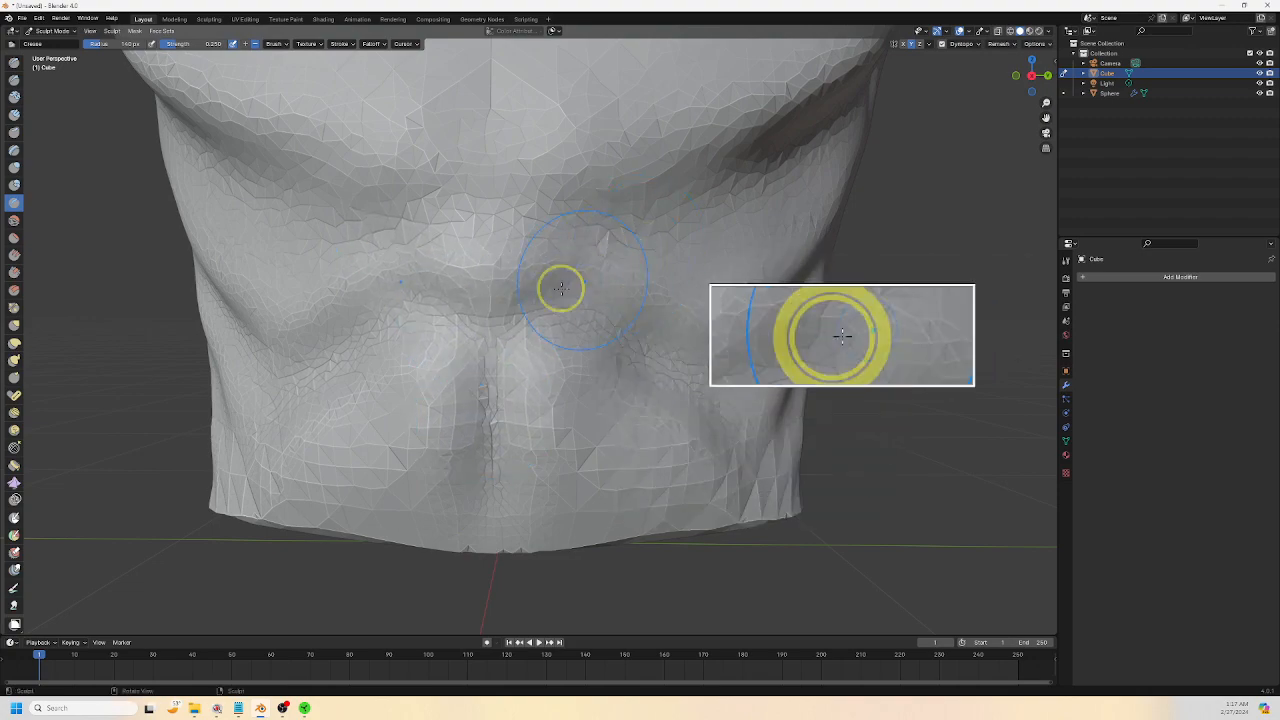
{"action": "mouse_move", "coordinate": [560, 288]}
{"action": "left_mouse_down"}
{"action": "mouse_move", "coordinate": [651, 349]}
{"action": "mouse_move", "coordinate": [649, 371]}
{"action": "left_mouse_up"}
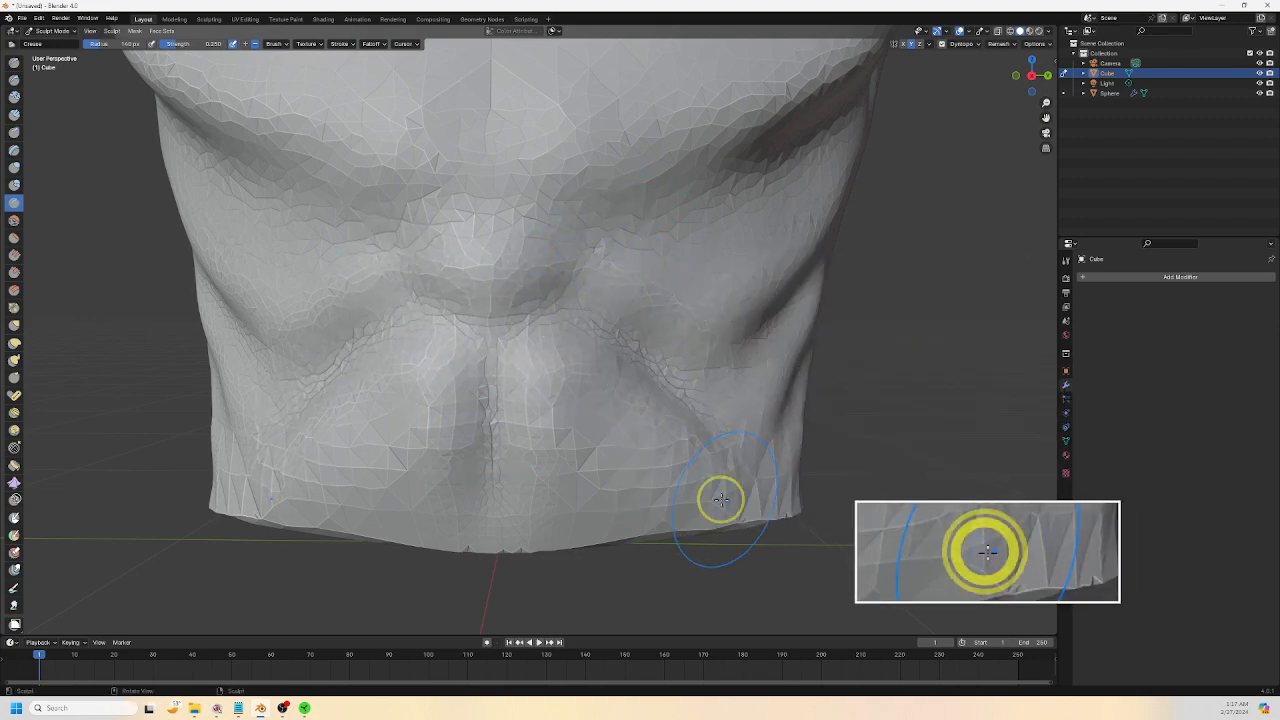
{"action": "middle_click_drag", "start_coordinate": [717, 497], "coordinate": [659, 427]}
{"action": "mouse_move", "coordinate": [659, 427]}
{"action": "left_mouse_down"}
{"action": "mouse_move", "coordinate": [686, 463]}
{"action": "mouse_move", "coordinate": [655, 415]}
{"action": "left_mouse_up"}
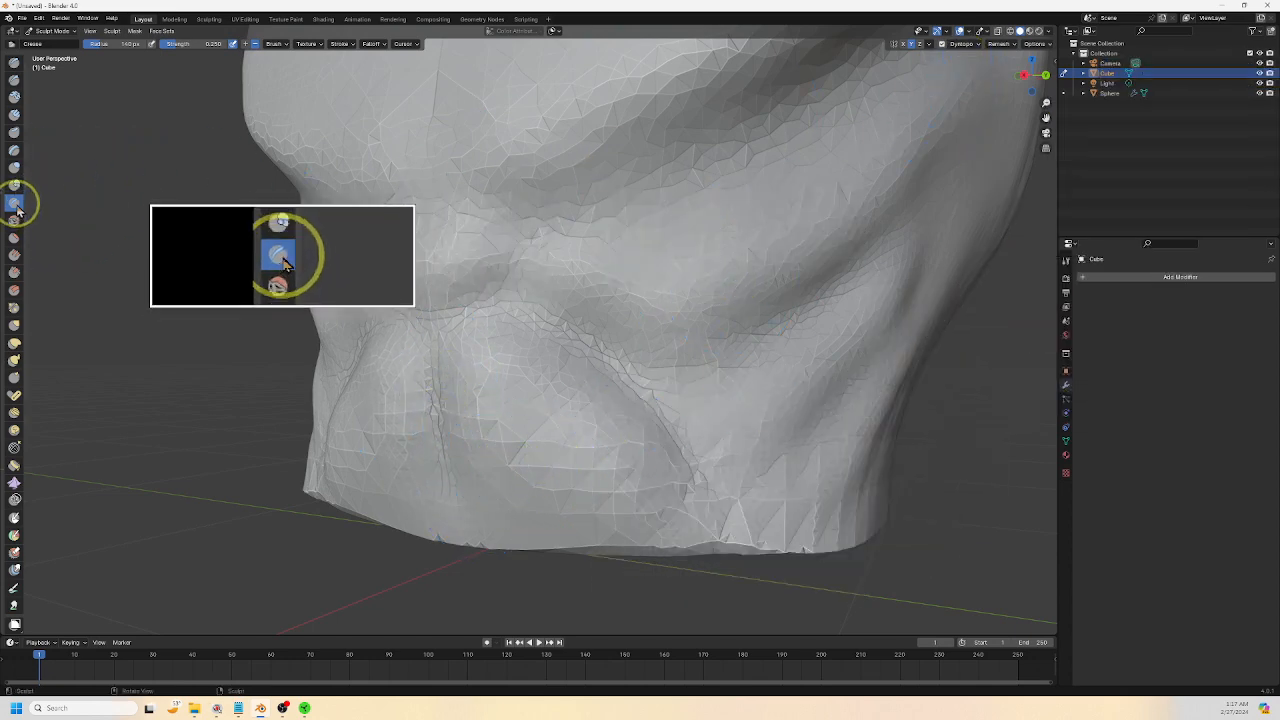
Turn off dynamic topology and crease the underside of the chest muscle outward to the armpit
{"action": "left_click", "coordinate": [943, 48]}
{"action": "middle_click_drag", "start_coordinate": [938, 275], "coordinate": [881, 283]}
{"action": "scroll", "coordinate": [760, 275], "scroll_direction": "up", "scroll_amount": 3}
{"action": "middle_click_drag", "start_coordinate": [675, 310], "coordinate": [697, 306], "text": "shift"}
{"action": "scroll", "coordinate": [690, 298], "scroll_direction": "down", "scroll_amount": 4}
{"action": "scroll", "coordinate": [690, 312], "scroll_direction": "up", "scroll_amount": 3}
{"action": "mouse_move", "coordinate": [507, 360]}
{"action": "left_mouse_down"}
{"action": "mouse_move", "coordinate": [643, 316]}
{"action": "mouse_move", "coordinate": [571, 337]}
{"action": "mouse_move", "coordinate": [887, 106]}
{"action": "mouse_move", "coordinate": [767, 220]}
{"action": "mouse_move", "coordinate": [919, 97]}
{"action": "left_mouse_up"}
{"action": "middle_click_drag", "start_coordinate": [897, 188], "coordinate": [598, 335], "text": "shift"}
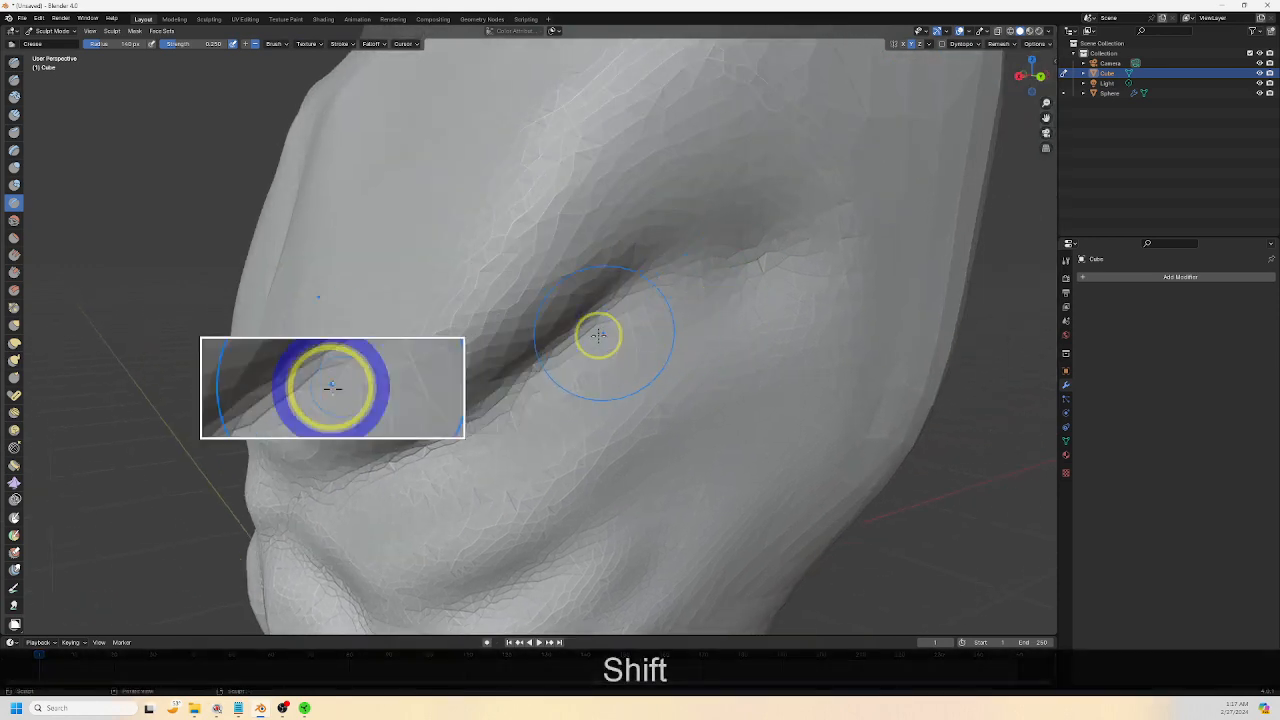
Crease a groove from the armpit down the ribs, and smooth the rib muscles beside it
{"action": "left_click_drag", "start_coordinate": [767, 139], "coordinate": [767, 180]}
{"action": "middle_click_drag", "start_coordinate": [660, 373], "coordinate": [724, 195], "text": "shift"}
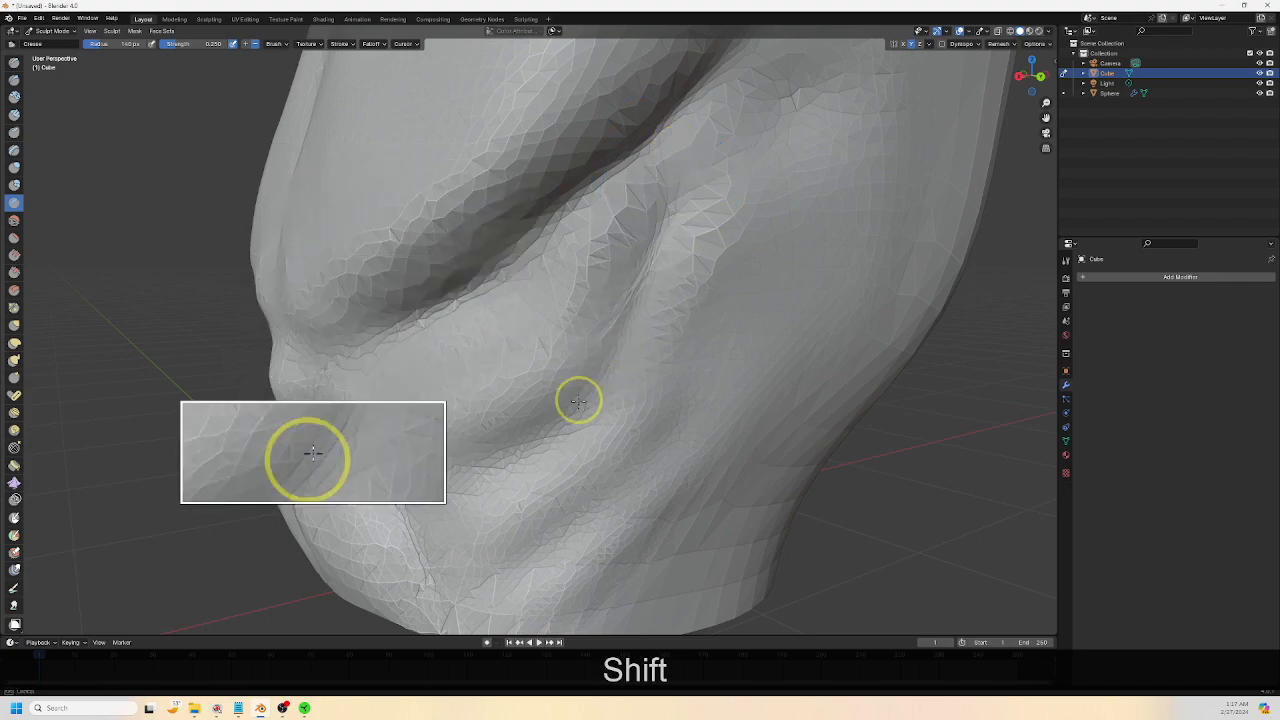
{"action": "left_click_drag", "start_coordinate": [578, 401], "coordinate": [525, 438], "text": "shift"}
{"action": "mouse_move", "coordinate": [642, 483]}
{"action": "middle_mouse_down", "text": "shift"}
{"action": "mouse_move", "coordinate": [654, 428]}
{"action": "mouse_move", "coordinate": [683, 426]}
{"action": "middle_mouse_up", "text": "shift"}
{"action": "left_click_drag", "start_coordinate": [552, 281], "coordinate": [547, 277], "text": "shift"}
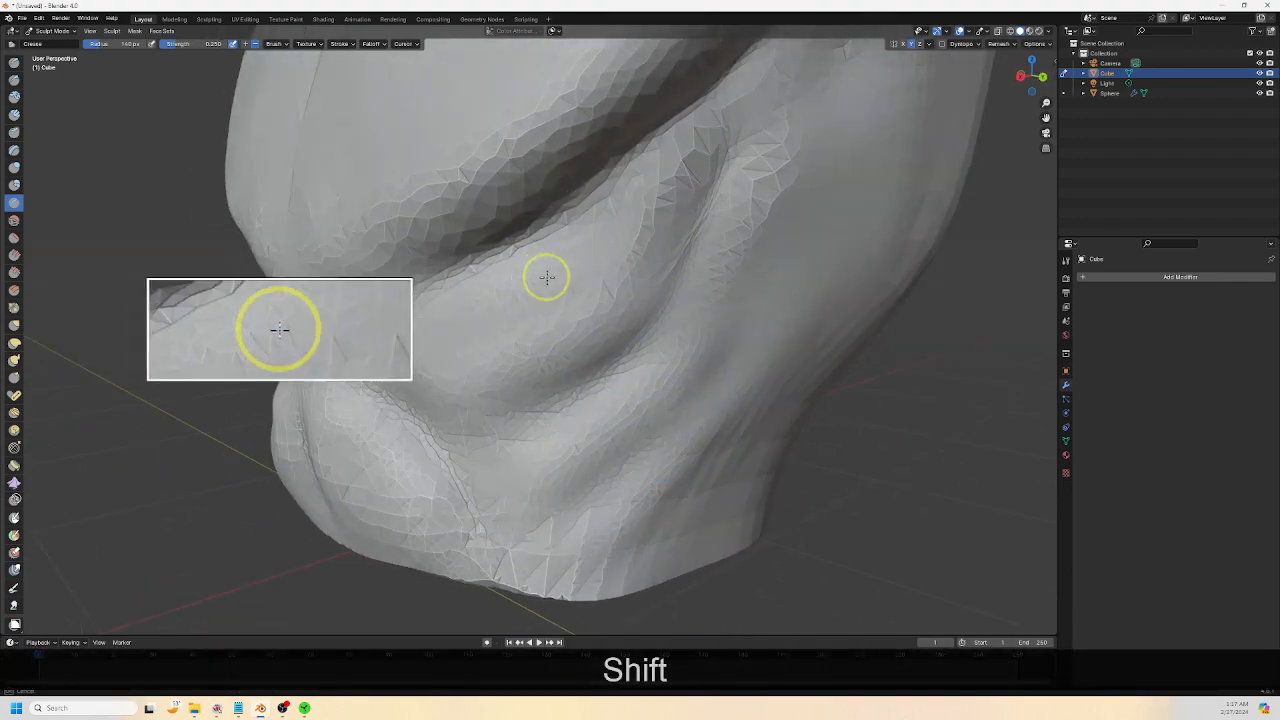
Crease the side of the torso from behind the armpit down to the waist to outline the back muscle
{"action": "mouse_move", "coordinate": [560, 265]}
{"action": "middle_mouse_down"}
{"action": "mouse_move", "coordinate": [726, 257]}
{"action": "mouse_move", "coordinate": [654, 369]}
{"action": "mouse_move", "coordinate": [700, 360]}
{"action": "mouse_move", "coordinate": [738, 391]}
{"action": "mouse_move", "coordinate": [571, 500]}
{"action": "mouse_move", "coordinate": [480, 509]}
{"action": "middle_mouse_up"}
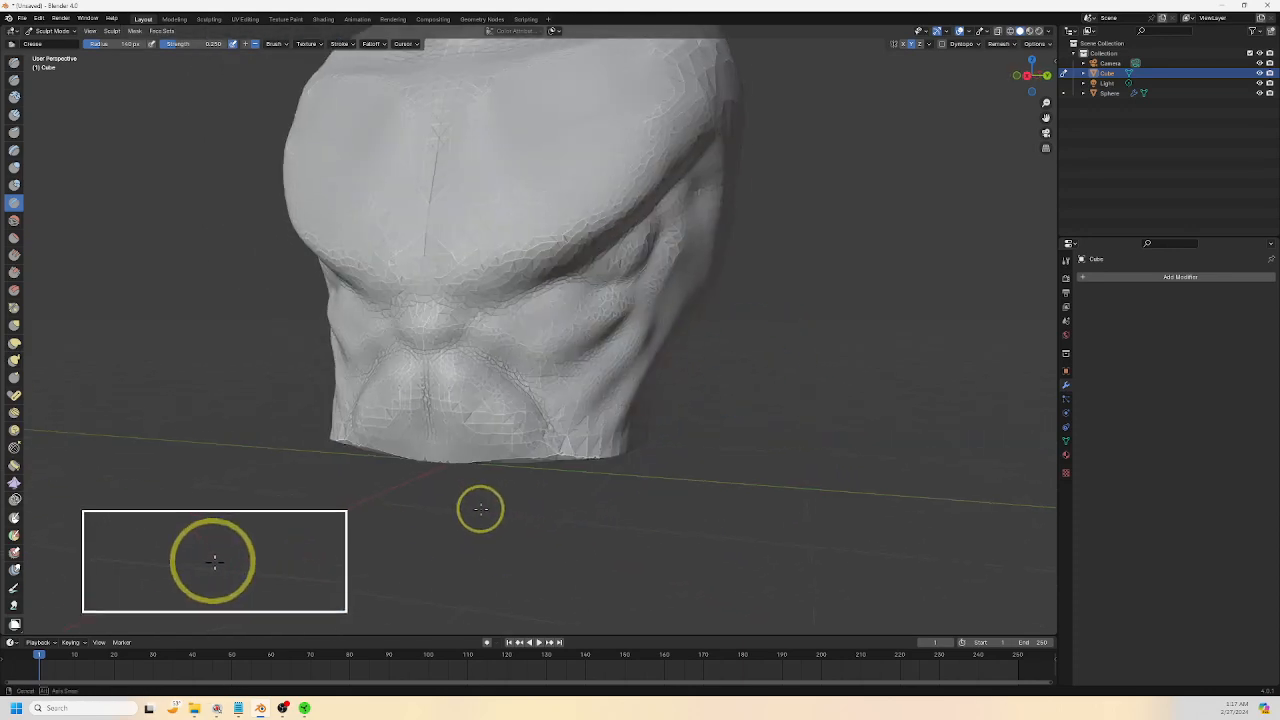
{"action": "mouse_move", "coordinate": [576, 503]}
{"action": "middle_mouse_down"}
{"action": "mouse_move", "coordinate": [731, 466]}
{"action": "mouse_move", "coordinate": [746, 491]}
{"action": "mouse_move", "coordinate": [720, 491]}
{"action": "middle_mouse_up"}
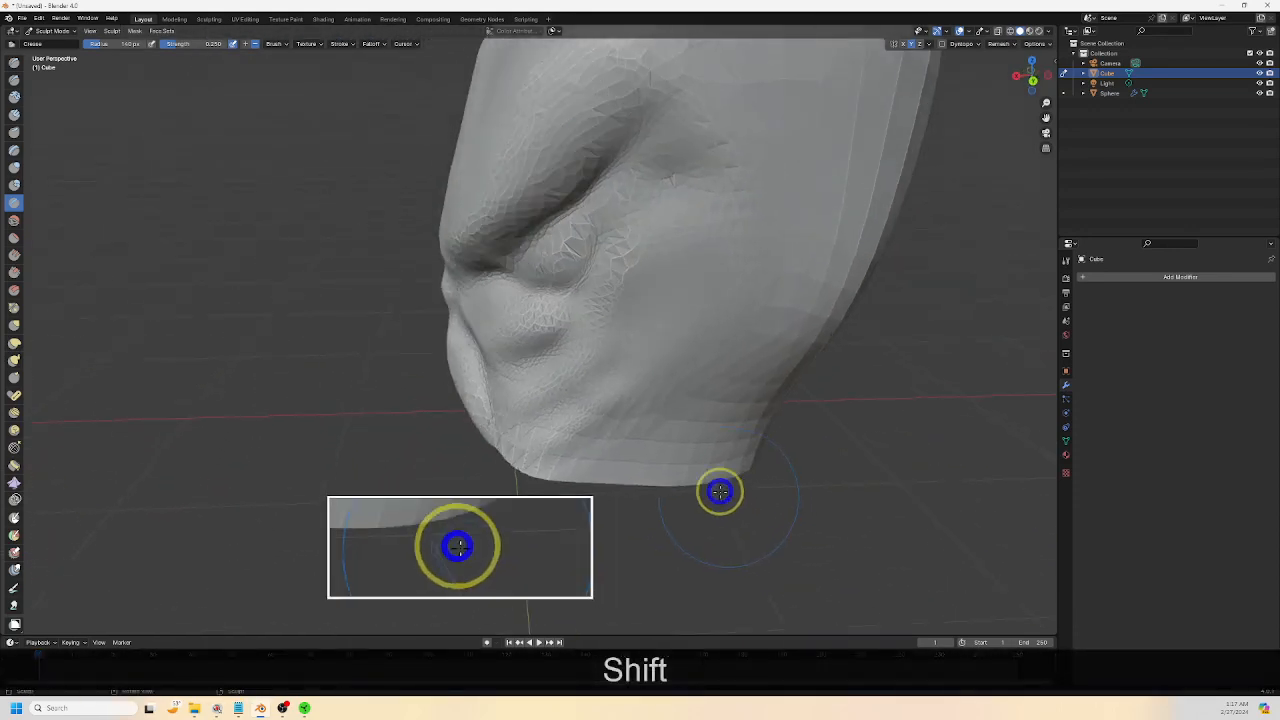
{"action": "left_click_drag", "start_coordinate": [705, 334], "coordinate": [722, 367]}
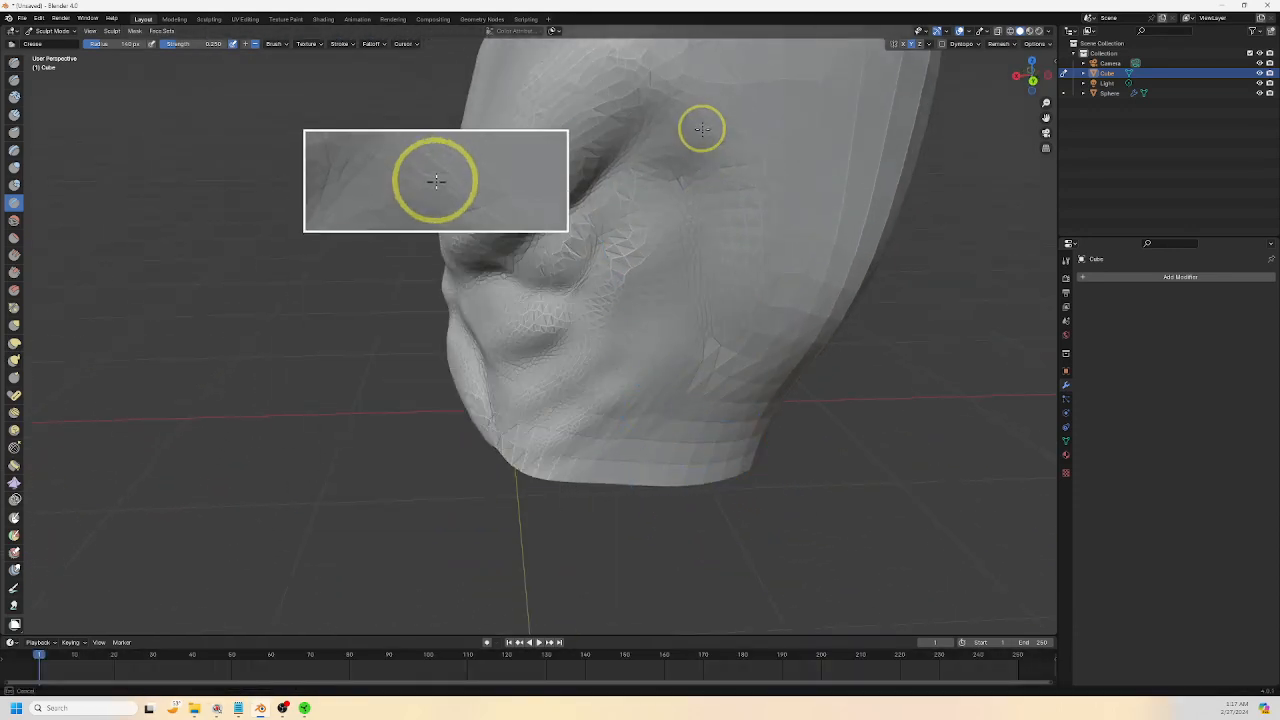
{"action": "mouse_move", "coordinate": [697, 341]}
{"action": "middle_mouse_down"}
{"action": "mouse_move", "coordinate": [749, 420]}
{"action": "mouse_move", "coordinate": [604, 277]}
{"action": "middle_mouse_up"}
{"action": "mouse_move", "coordinate": [676, 347]}
{"action": "middle_mouse_down"}
{"action": "mouse_move", "coordinate": [603, 394]}
{"action": "mouse_move", "coordinate": [626, 421]}
{"action": "middle_mouse_up"}
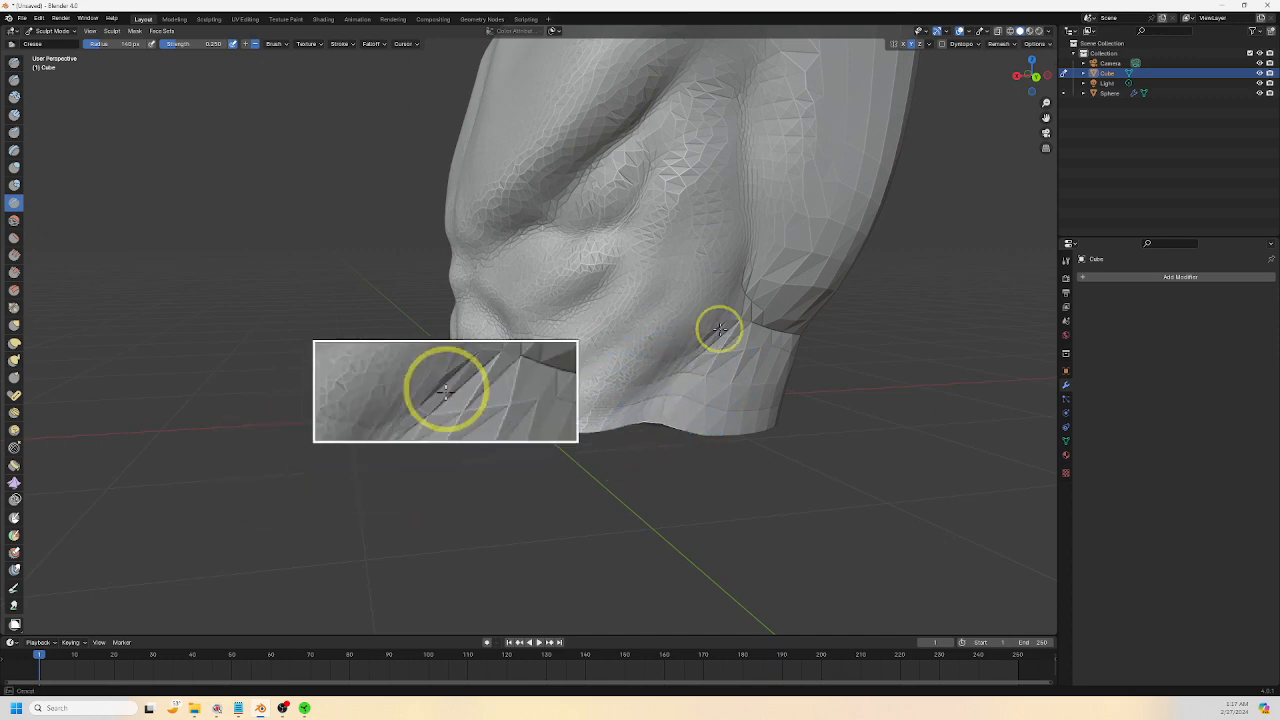
{"action": "mouse_move", "coordinate": [712, 373]}
{"action": "middle_mouse_down"}
{"action": "mouse_move", "coordinate": [757, 397]}
{"action": "mouse_move", "coordinate": [729, 409]}
{"action": "mouse_move", "coordinate": [757, 247]}
{"action": "middle_mouse_up"}
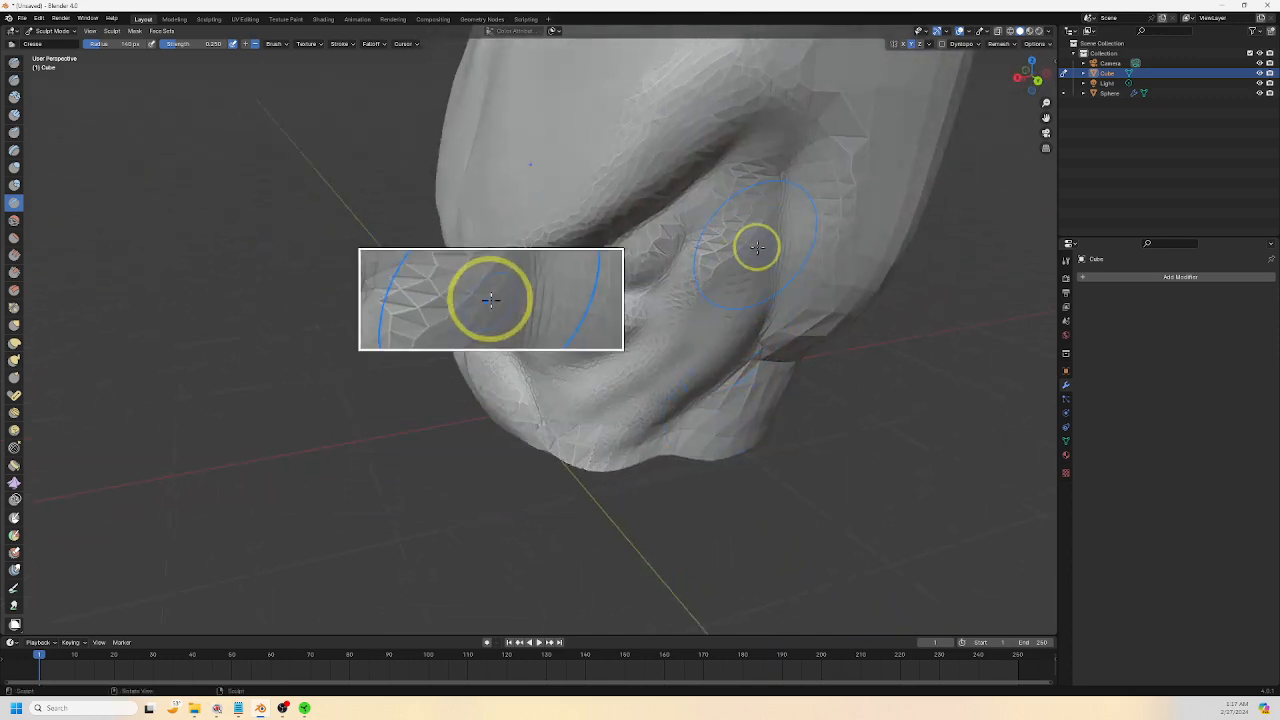
Crease the sternum line between the two chest muscles down to the lower chest
{"action": "mouse_move", "coordinate": [553, 418]}
{"action": "middle_mouse_down"}
{"action": "mouse_move", "coordinate": [686, 417]}
{"action": "mouse_move", "coordinate": [640, 429]}
{"action": "mouse_move", "coordinate": [703, 509]}
{"action": "mouse_move", "coordinate": [714, 489]}
{"action": "middle_mouse_up"}
{"action": "middle_click_drag", "start_coordinate": [636, 433], "coordinate": [696, 485], "text": "shift"}
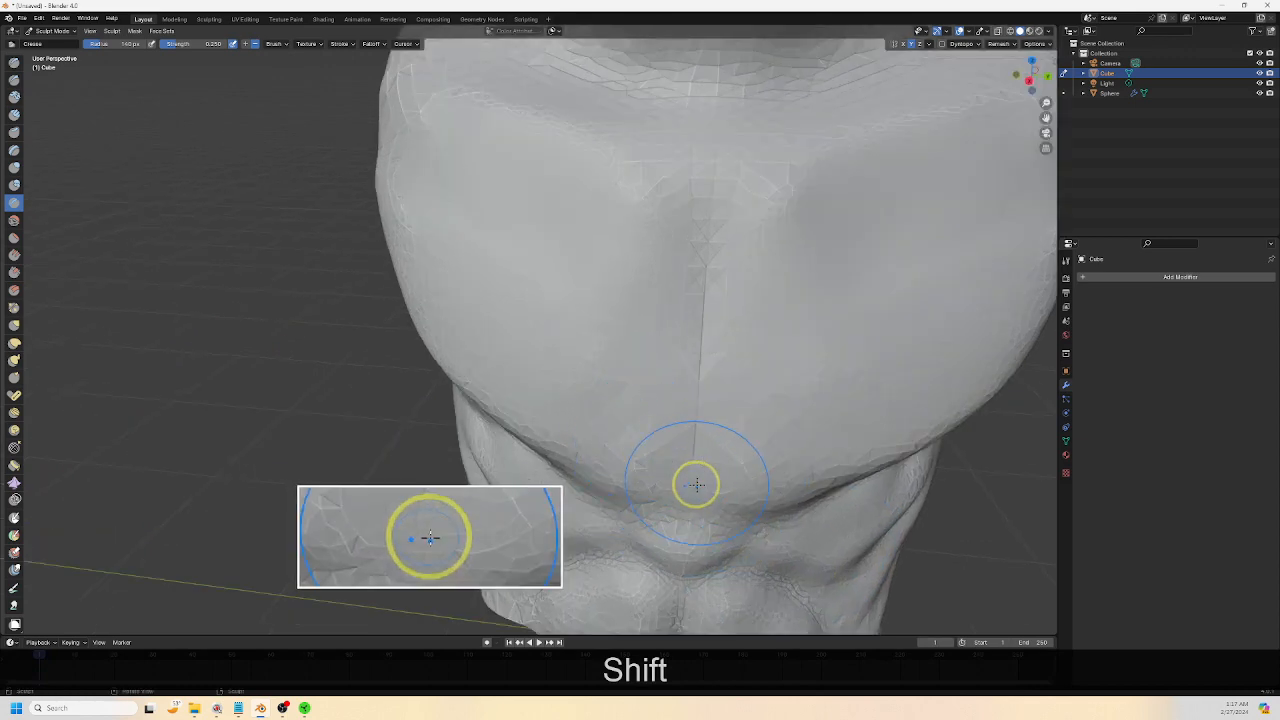
{"action": "left_click_drag", "start_coordinate": [705, 248], "coordinate": [693, 400]}
Crease the side of the neck and the fold where the neck meets the shoulder and collarbone
{"action": "middle_click_drag", "start_coordinate": [719, 198], "coordinate": [631, 350], "text": "shift"}
{"action": "middle_click_drag", "start_coordinate": [590, 403], "coordinate": [645, 207], "text": "shift"}
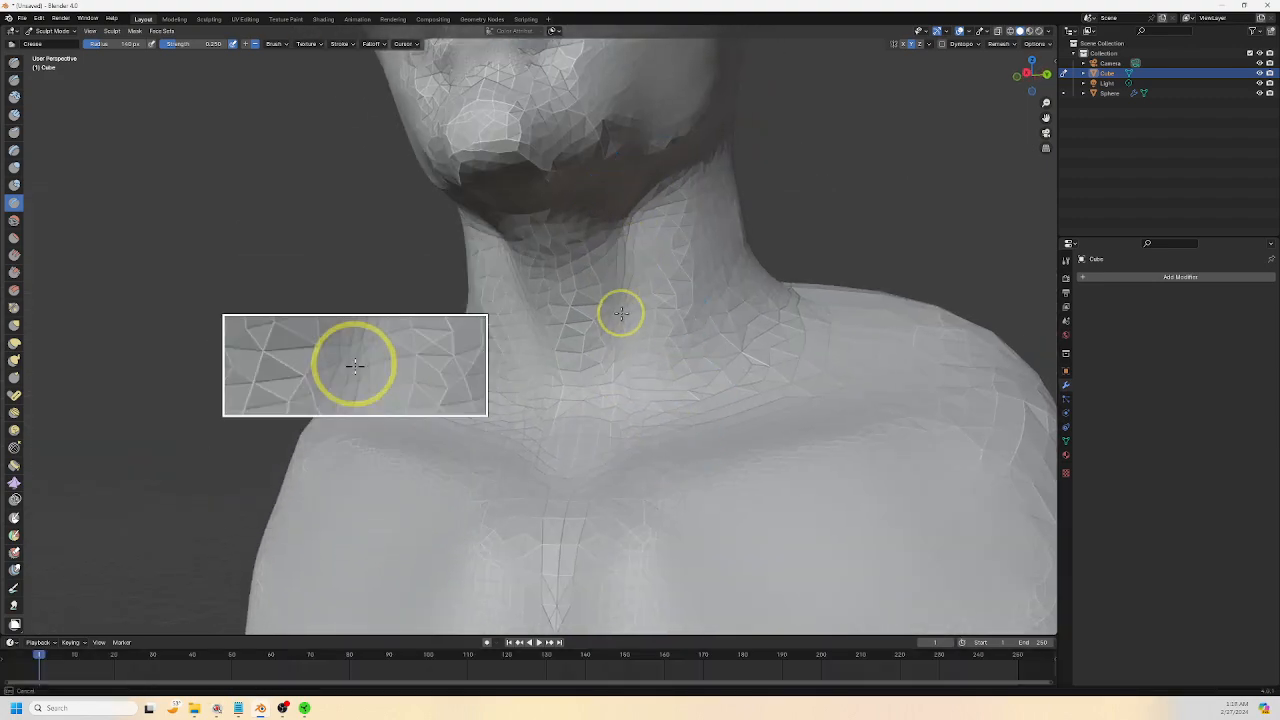
{"action": "middle_click_drag", "start_coordinate": [614, 363], "coordinate": [677, 454]}
{"action": "mouse_move", "coordinate": [579, 351]}
{"action": "left_mouse_down"}
{"action": "mouse_move", "coordinate": [546, 500]}
{"action": "mouse_move", "coordinate": [631, 428]}
{"action": "mouse_move", "coordinate": [635, 368]}
{"action": "left_mouse_up"}
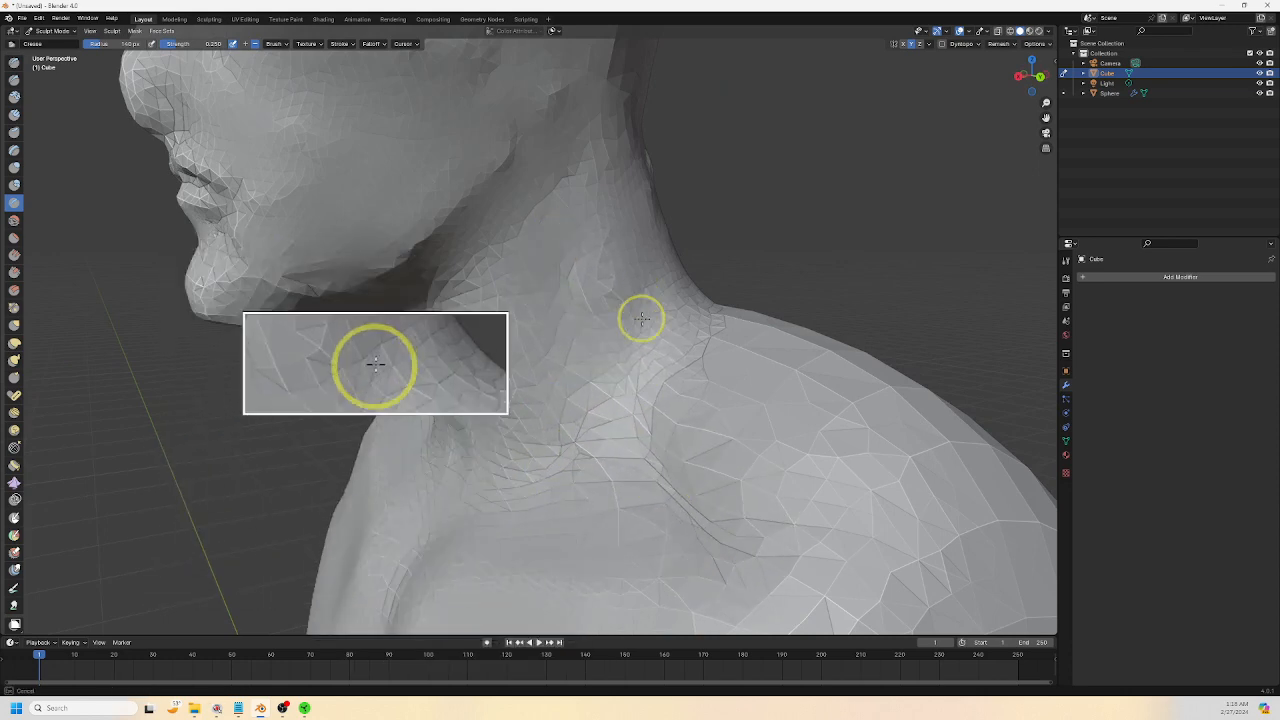
Switch to the Draw brush, re-enable dynamic topology, and build up and smooth the muscles from the nape to the upper back
{"action": "mouse_move", "coordinate": [643, 317]}
{"action": "middle_mouse_down"}
{"action": "mouse_move", "coordinate": [731, 523]}
{"action": "mouse_move", "coordinate": [631, 534]}
{"action": "mouse_move", "coordinate": [692, 428]}
{"action": "mouse_move", "coordinate": [717, 457]}
{"action": "middle_mouse_up"}
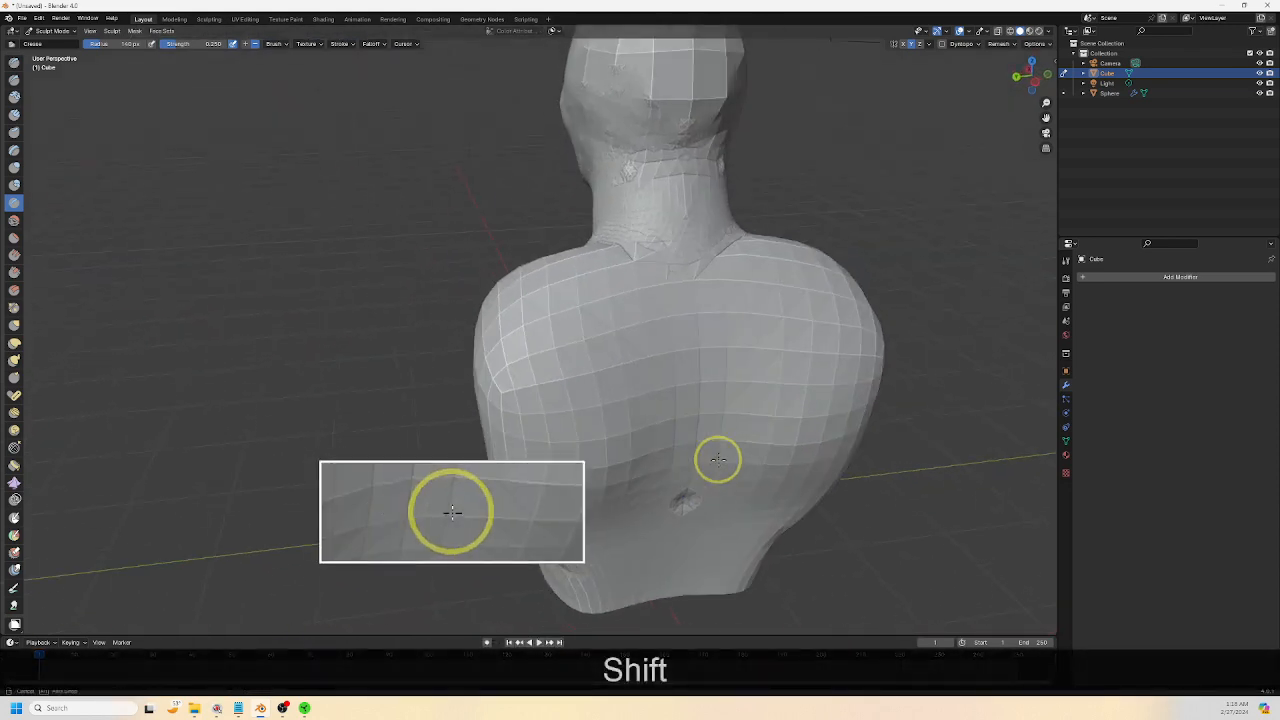
{"action": "left_click", "coordinate": [14, 62]}
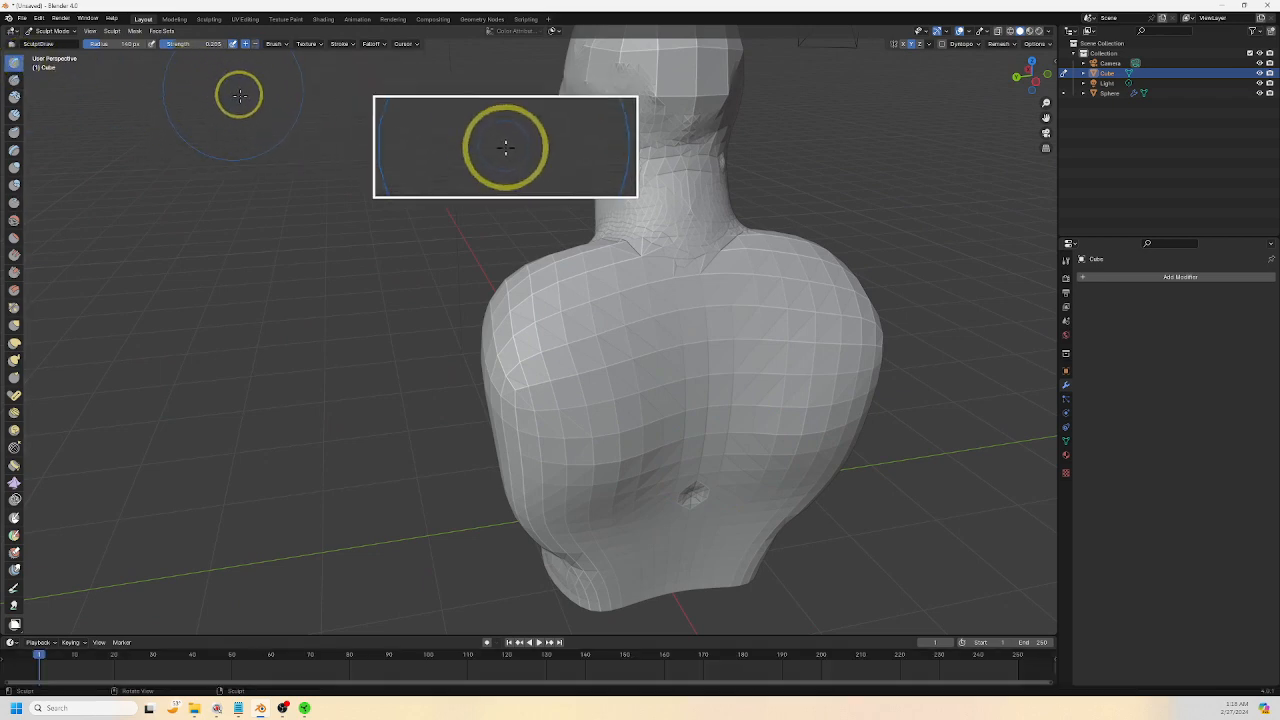
{"action": "scroll", "coordinate": [611, 471], "scroll_direction": "up", "scroll_amount": 4}
{"action": "middle_click_drag", "start_coordinate": [611, 475], "coordinate": [503, 588], "text": "shift"}
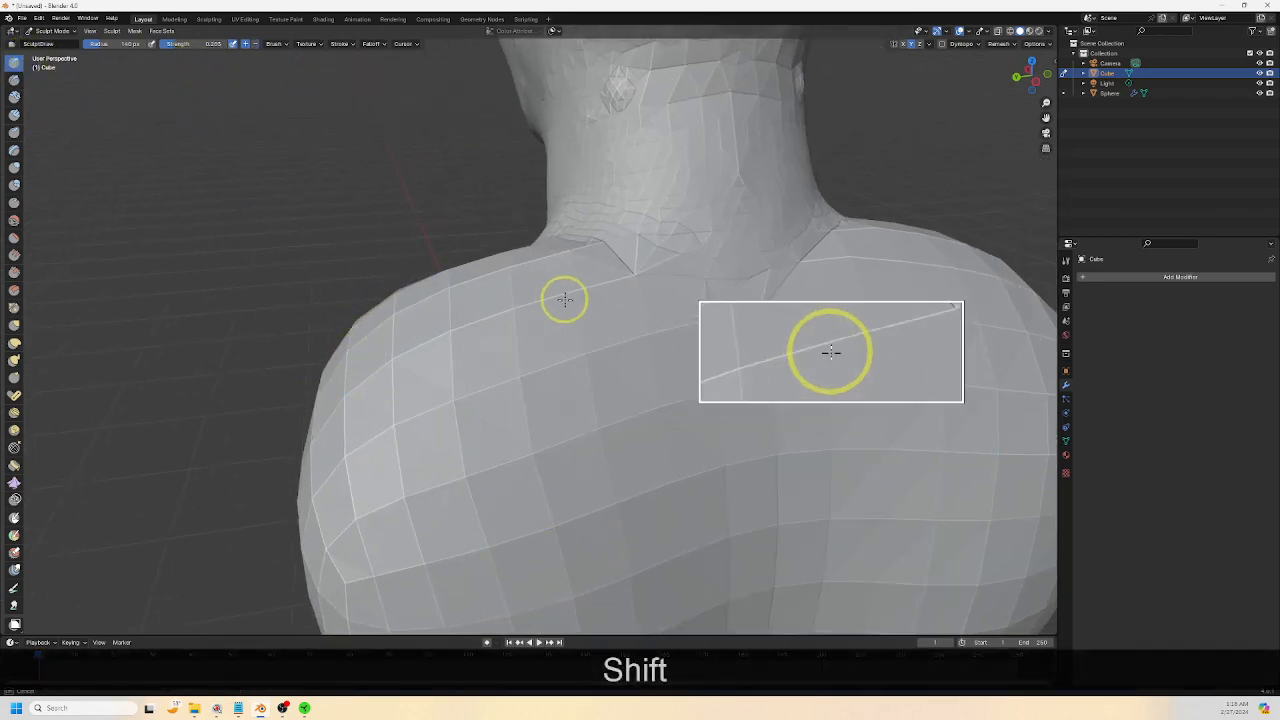
{"action": "left_click", "coordinate": [871, 59]}
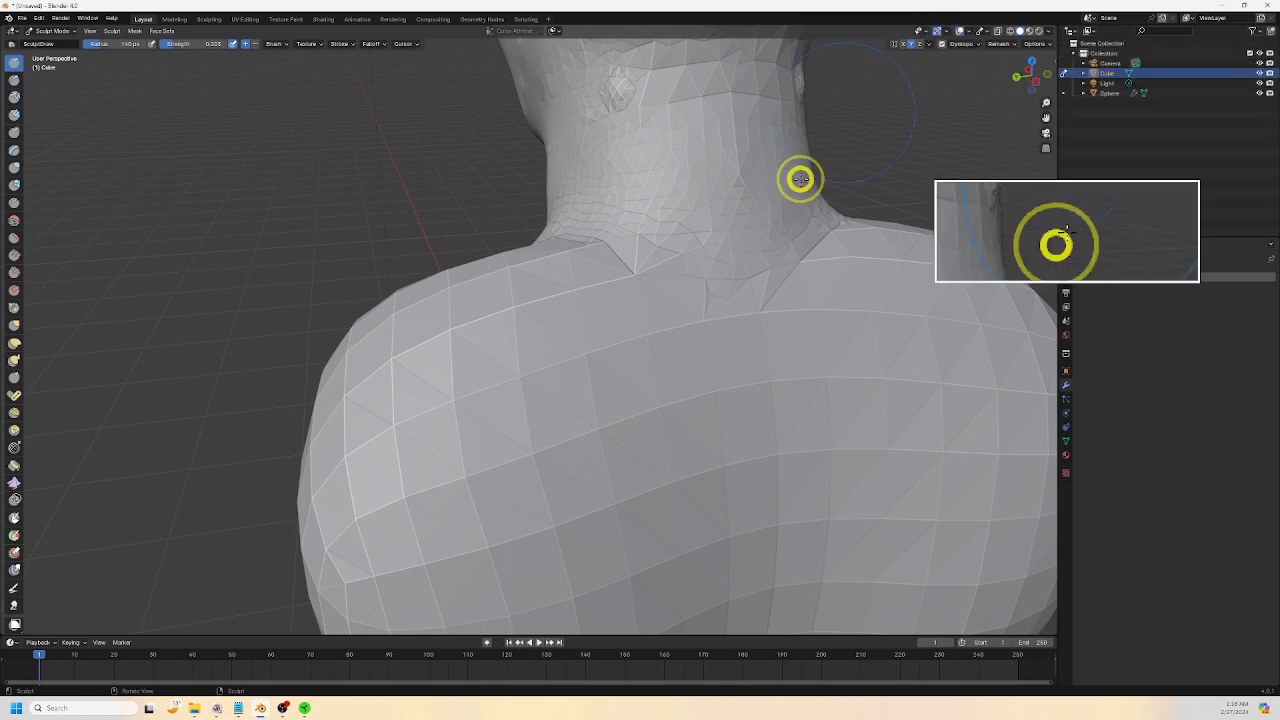
{"action": "mouse_move", "coordinate": [800, 177]}
{"action": "left_mouse_down"}
{"action": "mouse_move", "coordinate": [468, 335]}
{"action": "mouse_move", "coordinate": [557, 343]}
{"action": "mouse_move", "coordinate": [613, 321]}
{"action": "left_mouse_up"}
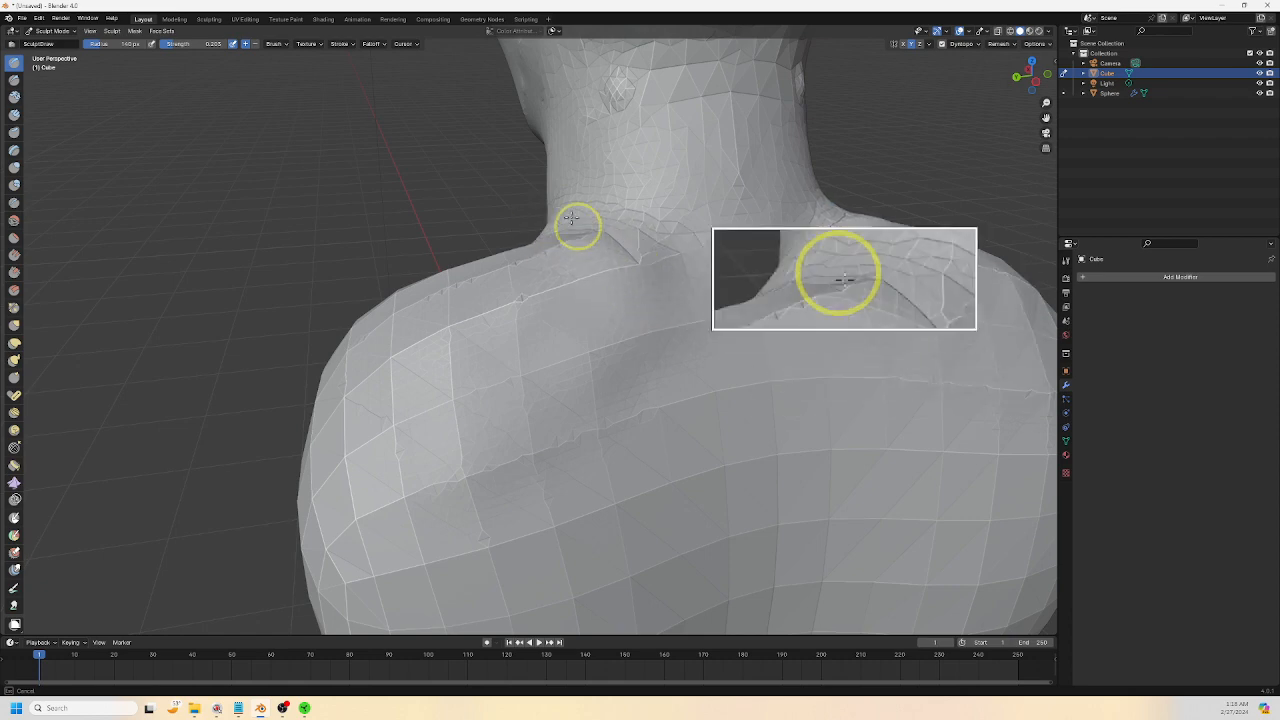
{"action": "left_click_drag", "start_coordinate": [658, 272], "coordinate": [674, 286]}
{"action": "mouse_move", "coordinate": [622, 240]}
{"action": "left_mouse_down", "text": "shift"}
{"action": "mouse_move", "coordinate": [574, 203]}
{"action": "mouse_move", "coordinate": [532, 250]}
{"action": "left_mouse_up", "text": "shift"}
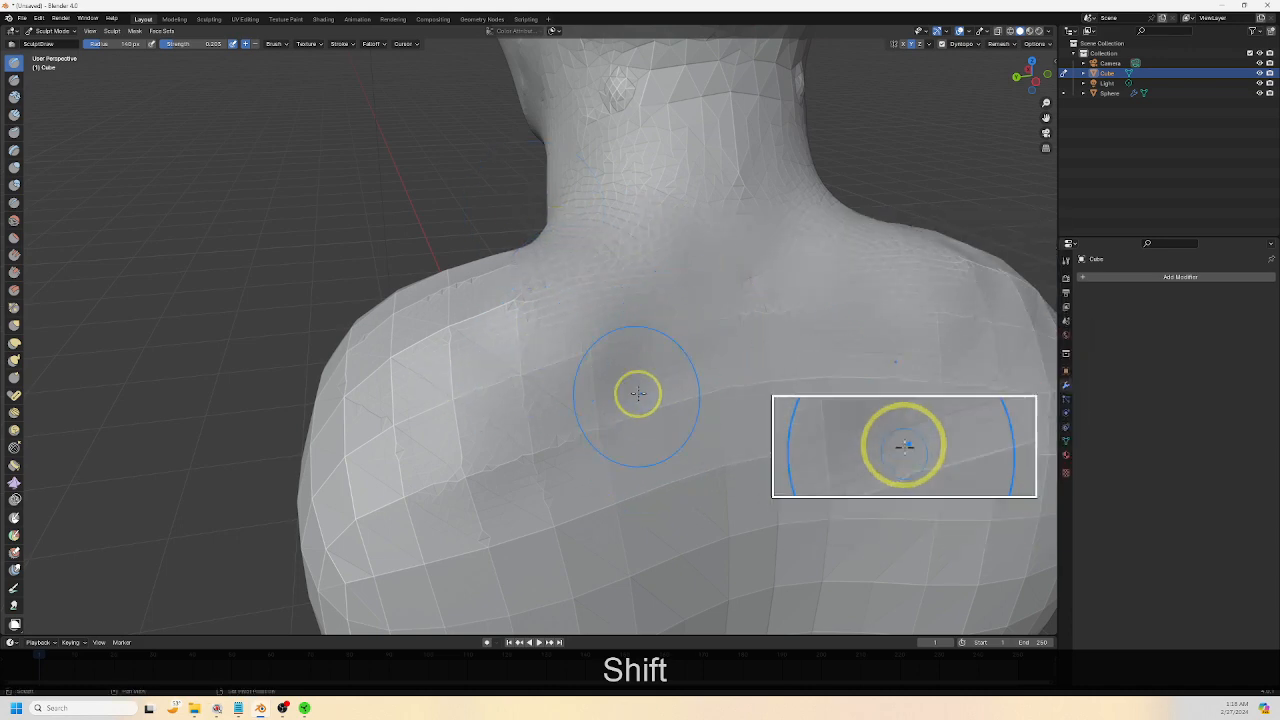
Smooth away the small pit at the centre of the lower back and the surface around it
{"action": "scroll", "coordinate": [686, 460], "scroll_direction": "down", "scroll_amount": 3}
{"action": "middle_click_drag", "start_coordinate": [686, 460], "coordinate": [703, 405]}
{"action": "scroll", "coordinate": [635, 478], "scroll_direction": "up", "scroll_amount": 3}
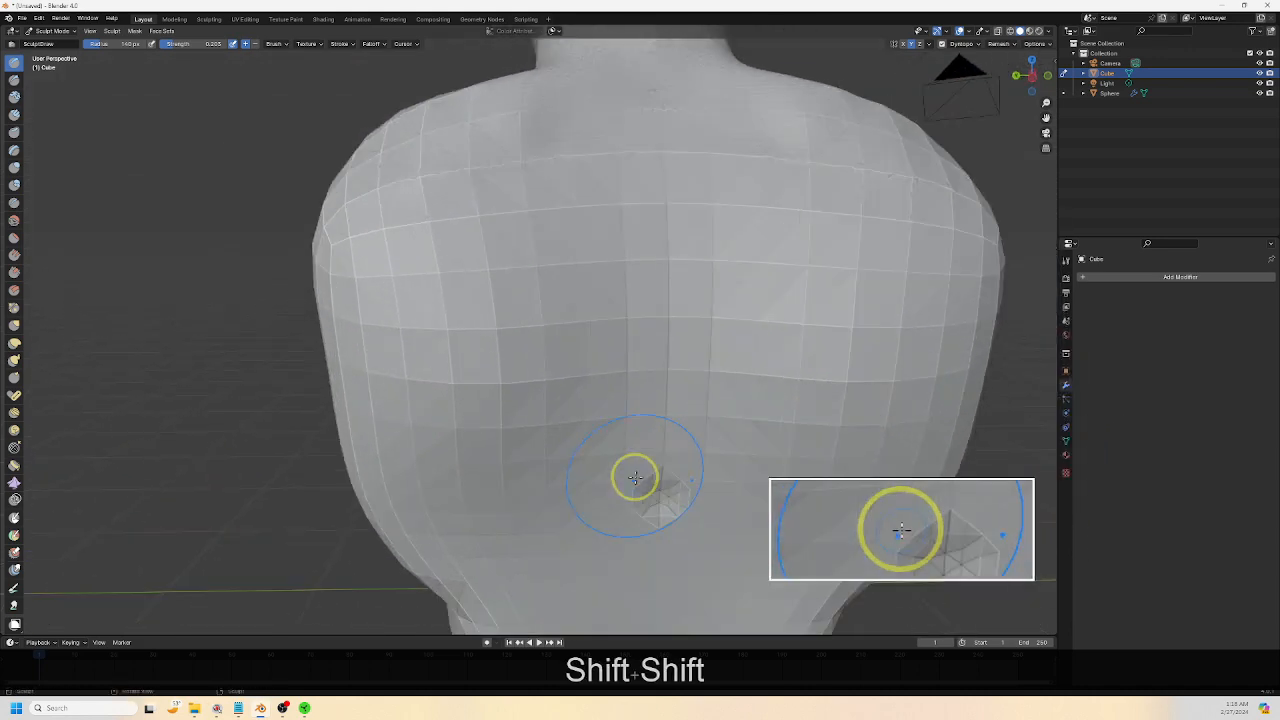
{"action": "middle_click_drag", "start_coordinate": [635, 478], "coordinate": [625, 396], "text": "shift"}
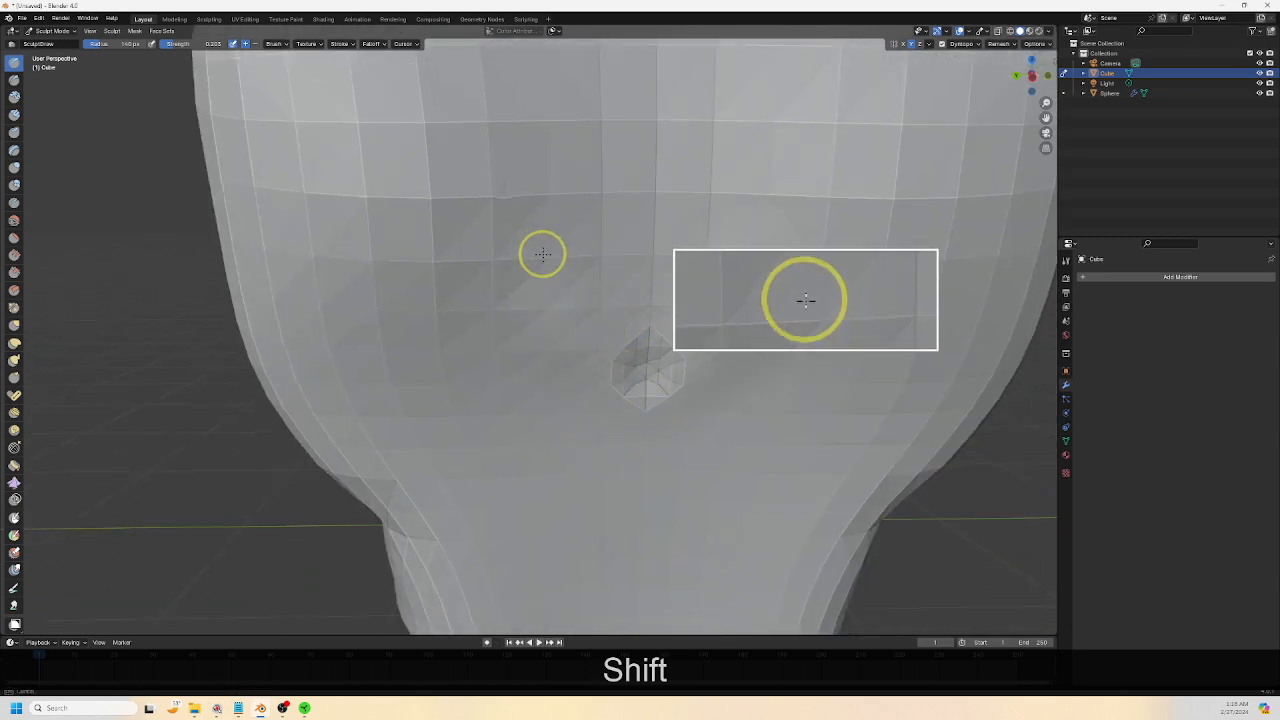
{"action": "left_click_drag", "start_coordinate": [542, 253], "coordinate": [596, 456], "text": "shift"}
{"action": "scroll", "coordinate": [622, 366], "scroll_direction": "down", "scroll_amount": 6}
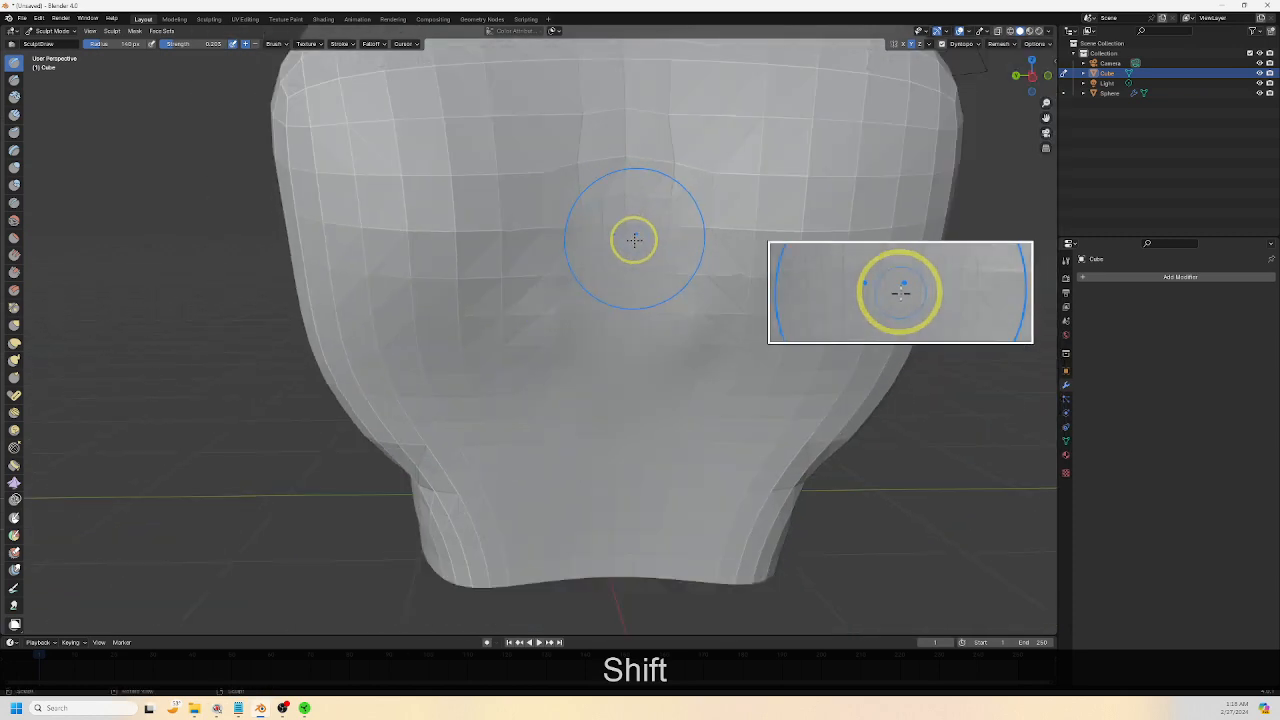
Carve the spine groove down the lower back and hollows beneath both shoulder blades
{"action": "mouse_move", "coordinate": [588, 303]}
{"action": "left_mouse_down", "text": "ctrl"}
{"action": "mouse_move", "coordinate": [566, 457]}
{"action": "mouse_move", "coordinate": [584, 427]}
{"action": "left_mouse_up", "text": "ctrl"}
{"action": "scroll", "coordinate": [586, 426], "scroll_direction": "up", "scroll_amount": 3}
{"action": "mouse_move", "coordinate": [606, 516]}
{"action": "left_mouse_down", "text": "ctrl"}
{"action": "mouse_move", "coordinate": [591, 499]}
{"action": "mouse_move", "coordinate": [582, 350]}
{"action": "left_mouse_up", "text": "ctrl"}
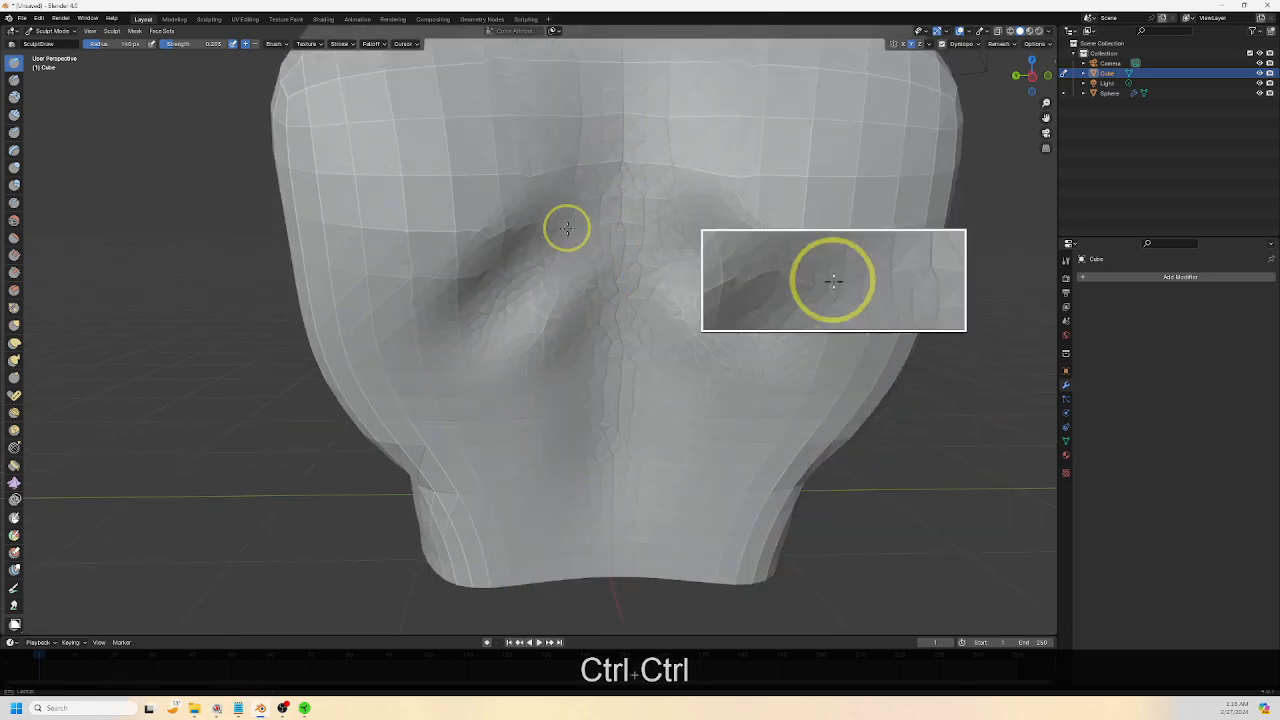
Carve around the lower edge of the side back muscle, from the back toward the waist
{"action": "mouse_move", "coordinate": [570, 371]}
{"action": "middle_mouse_down"}
{"action": "mouse_move", "coordinate": [654, 417]}
{"action": "mouse_move", "coordinate": [626, 443]}
{"action": "mouse_move", "coordinate": [633, 456]}
{"action": "middle_mouse_up"}
{"action": "left_click_drag", "start_coordinate": [633, 456], "coordinate": [671, 362], "text": "ctrl"}
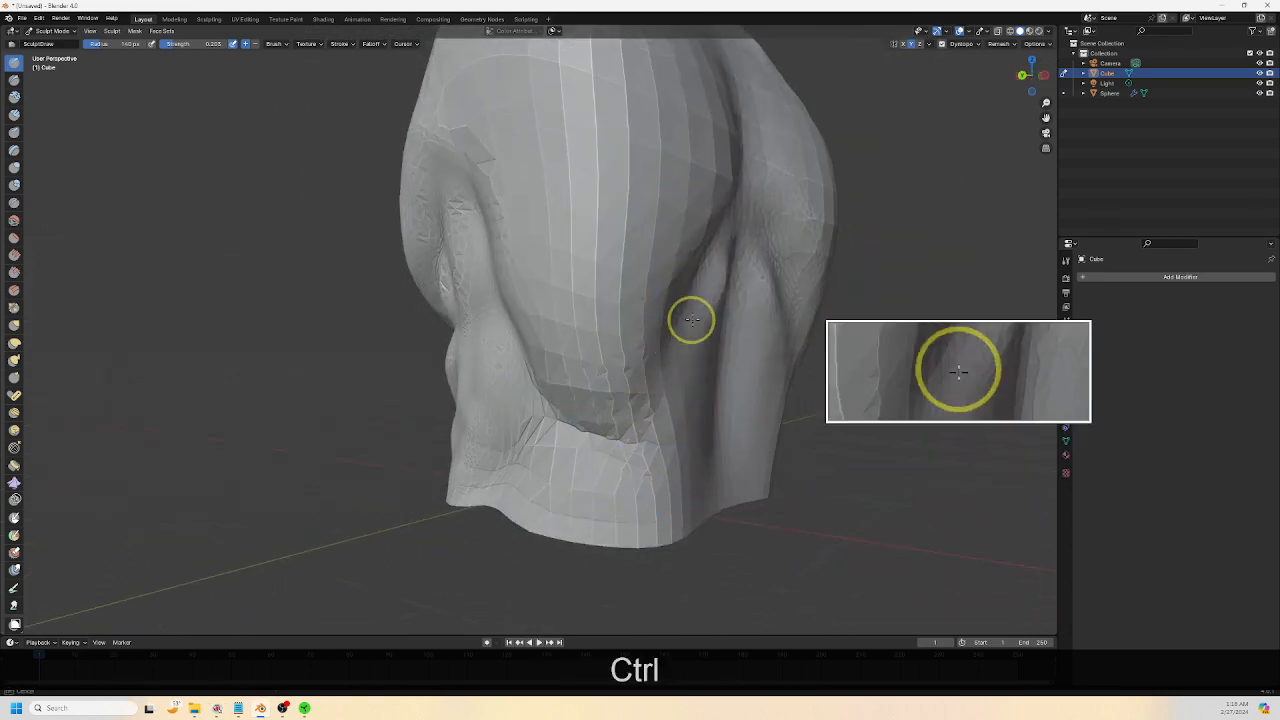
{"action": "left_click_drag", "start_coordinate": [692, 319], "coordinate": [652, 382], "text": "ctrl"}
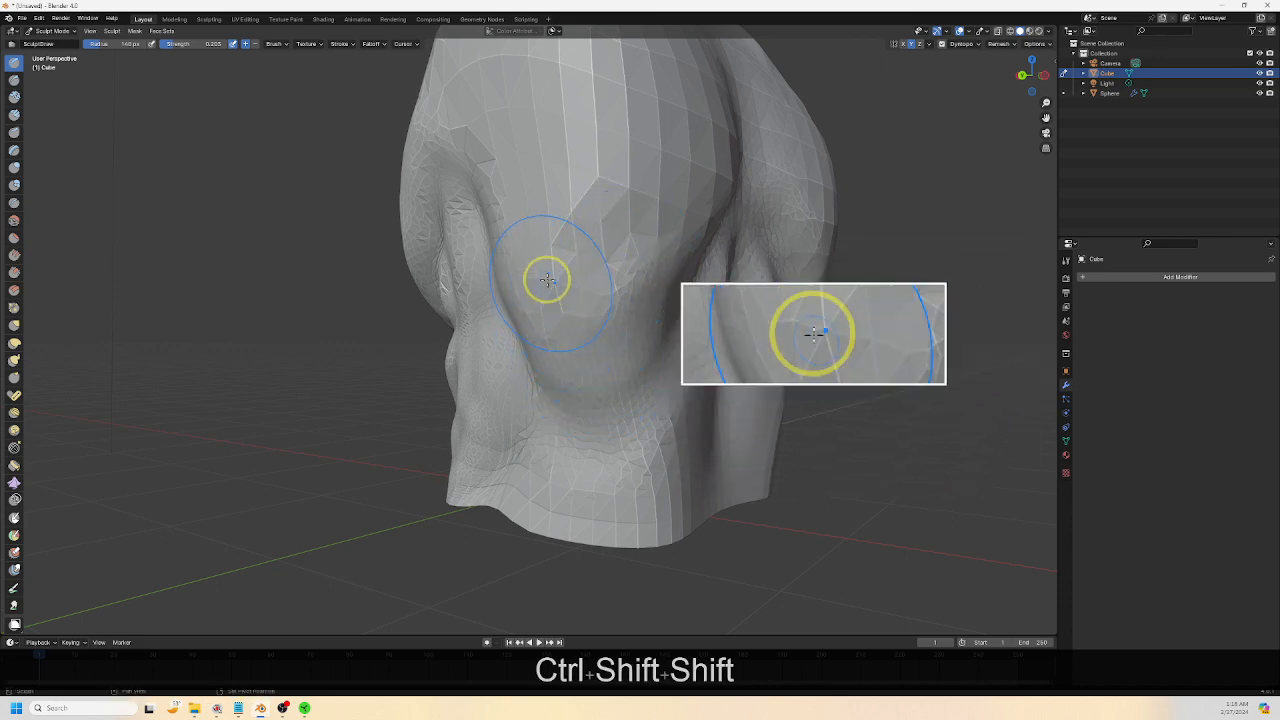
Smooth the blocky faces over the shoulder, shoulder blade and side of the back, adjusting the brush strength
{"action": "mouse_move", "coordinate": [547, 279]}
{"action": "middle_mouse_down"}
{"action": "mouse_move", "coordinate": [657, 286]}
{"action": "mouse_move", "coordinate": [529, 291]}
{"action": "mouse_move", "coordinate": [541, 277]}
{"action": "middle_mouse_up"}
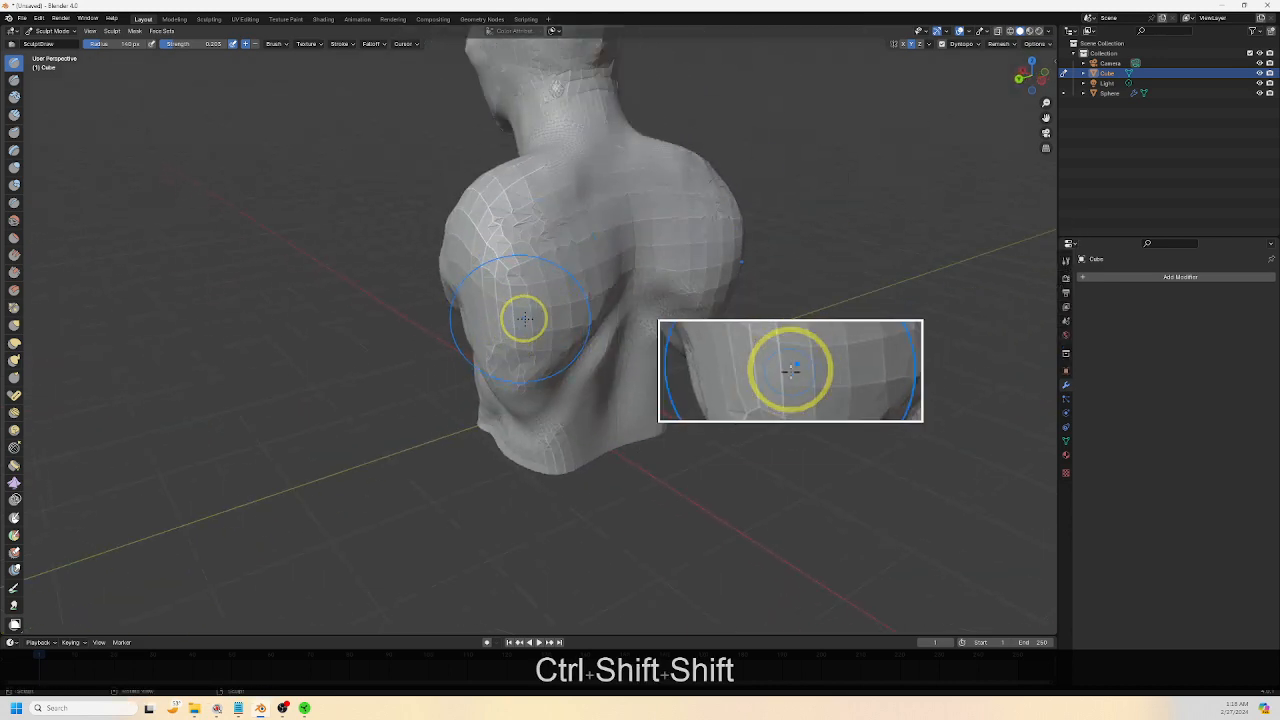
{"action": "left_click_drag", "start_coordinate": [519, 223], "coordinate": [580, 260], "text": "shift"}
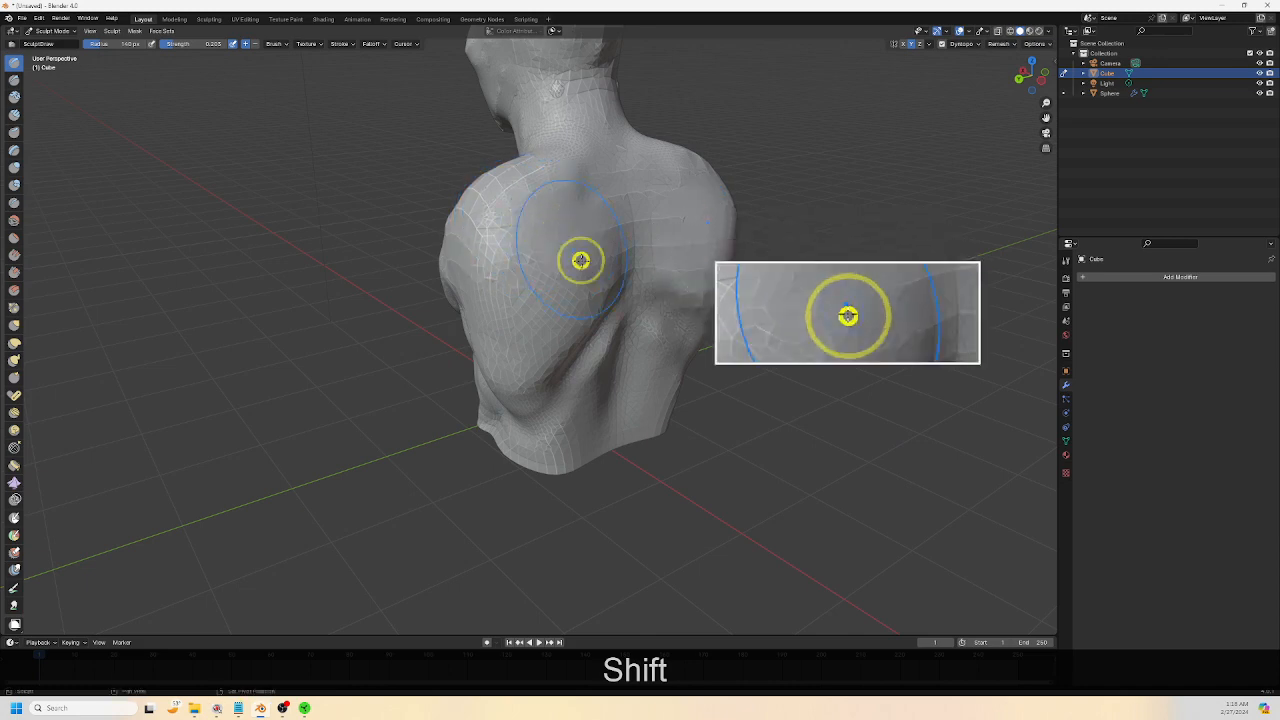
{"action": "left_click_drag", "start_coordinate": [177, 43], "coordinate": [168, 48]}
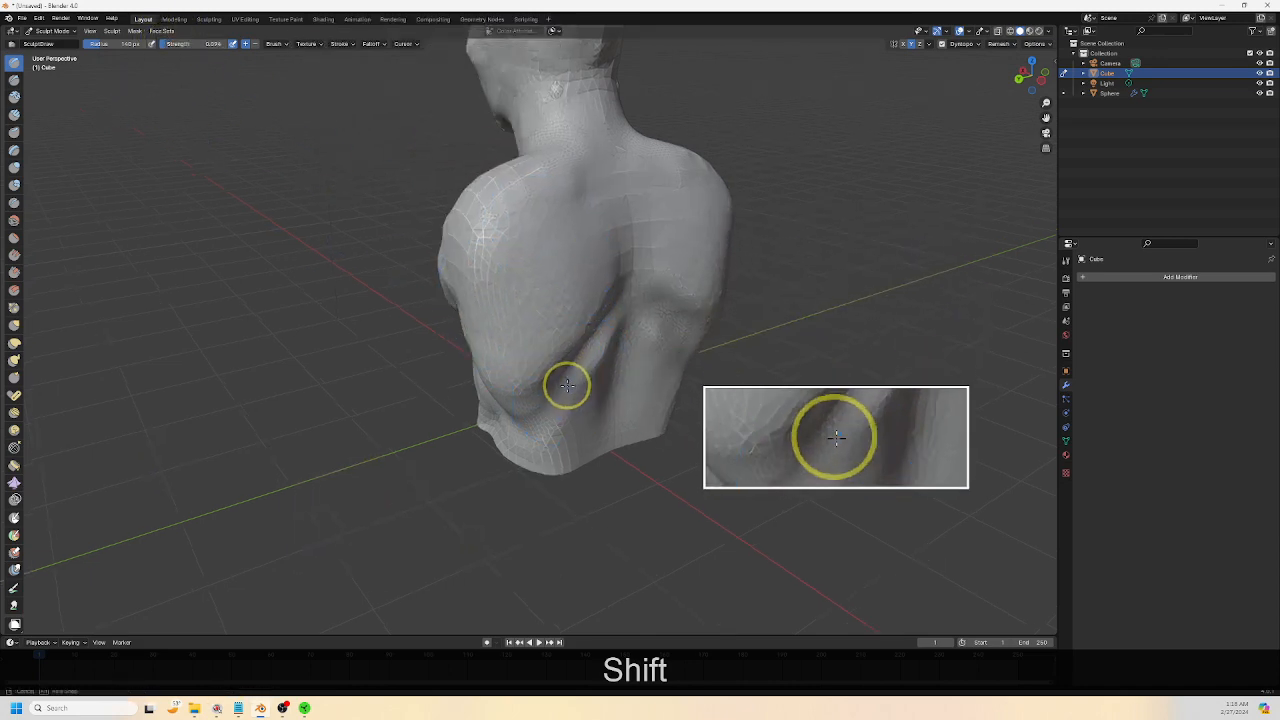
{"action": "mouse_move", "coordinate": [567, 386]}
{"action": "middle_mouse_down"}
{"action": "mouse_move", "coordinate": [567, 351]}
{"action": "mouse_move", "coordinate": [649, 371]}
{"action": "middle_mouse_up"}
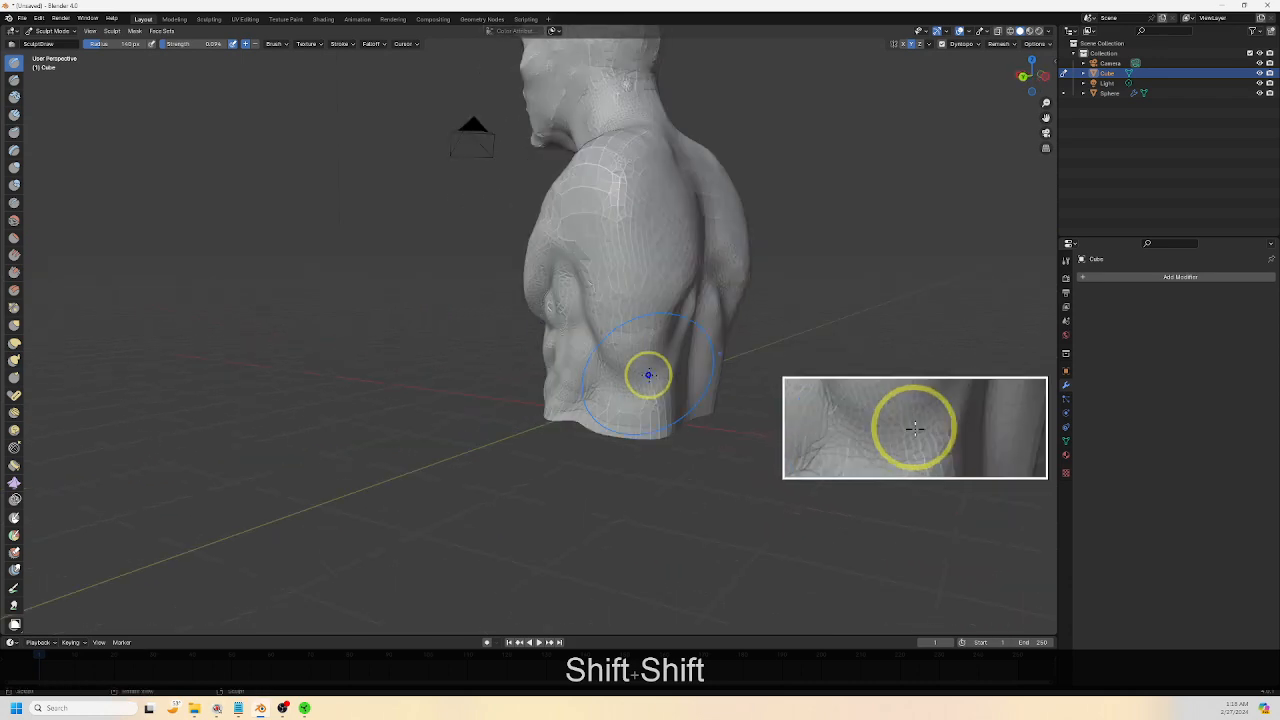
Set the brush strength to 0.174 and carve the spine groove down the middle of the lower back
{"action": "middle_click_drag", "start_coordinate": [631, 297], "coordinate": [613, 366]}
{"action": "scroll", "coordinate": [613, 367], "scroll_direction": "up", "scroll_amount": 2}
{"action": "middle_click_drag", "start_coordinate": [637, 429], "coordinate": [610, 260], "text": "shift"}
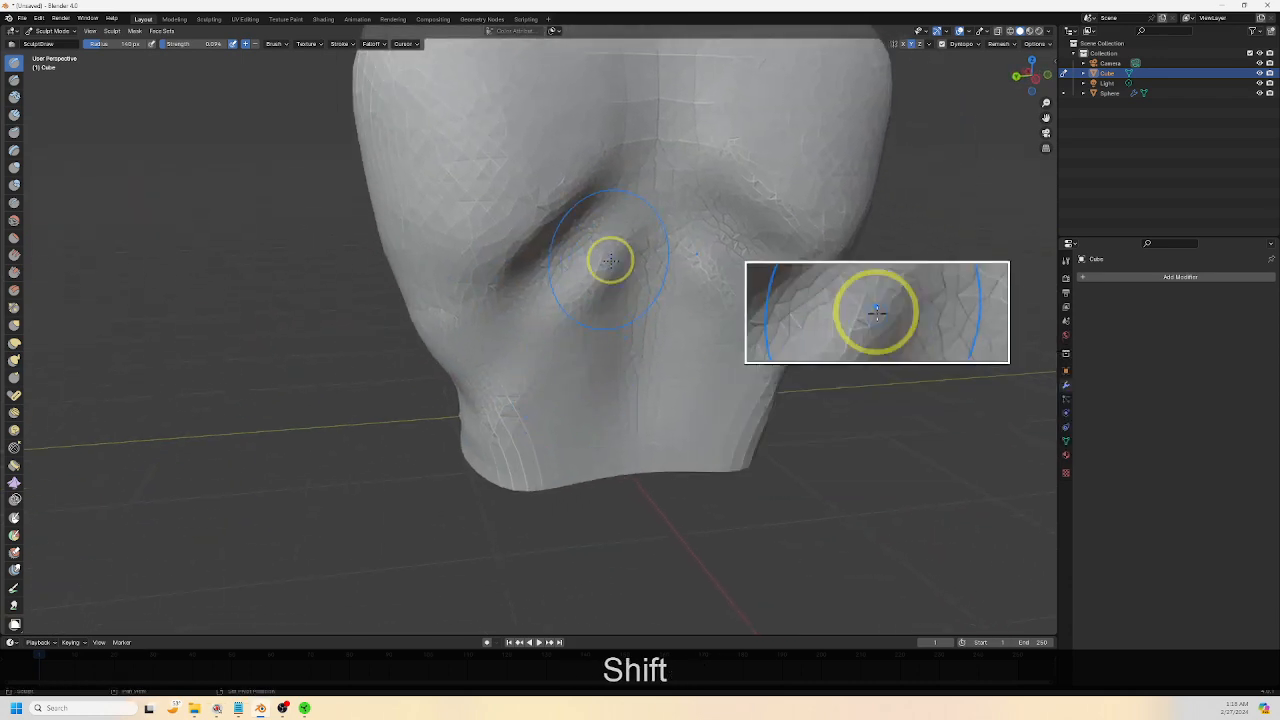
{"action": "middle_click_drag", "start_coordinate": [575, 353], "coordinate": [551, 363]}
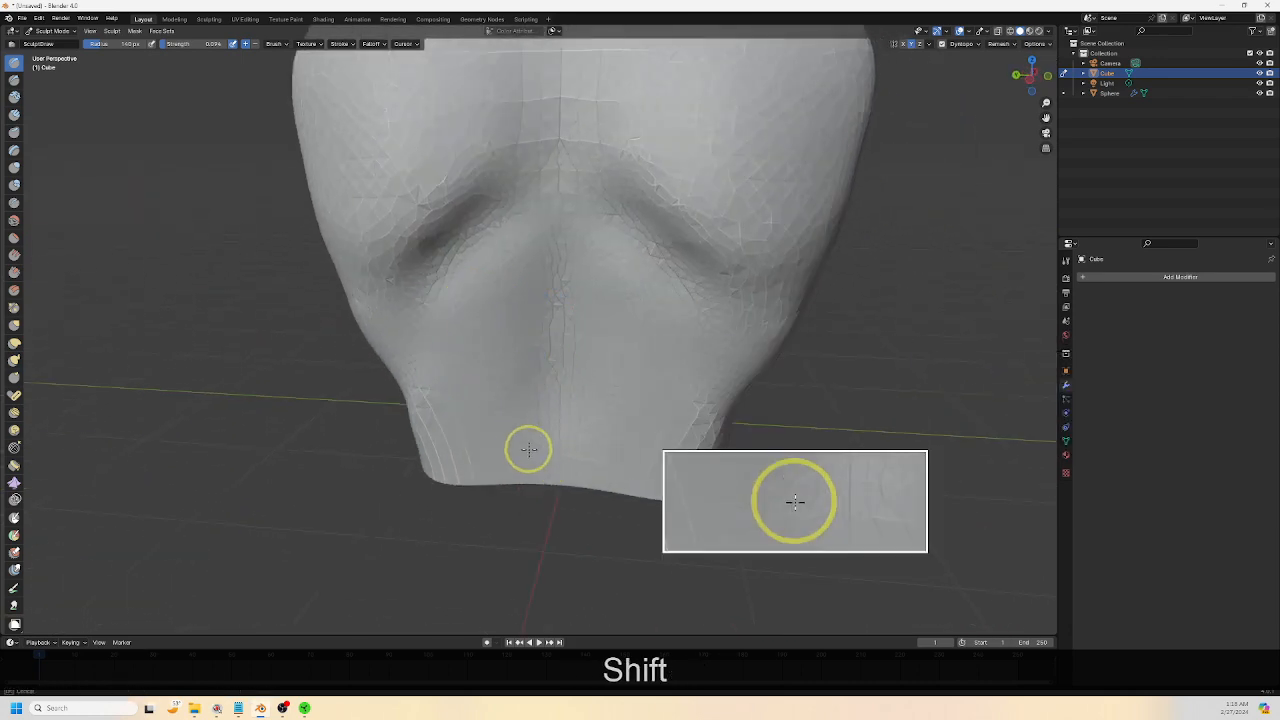
{"action": "scroll", "coordinate": [513, 408], "scroll_direction": "up", "scroll_amount": 3}
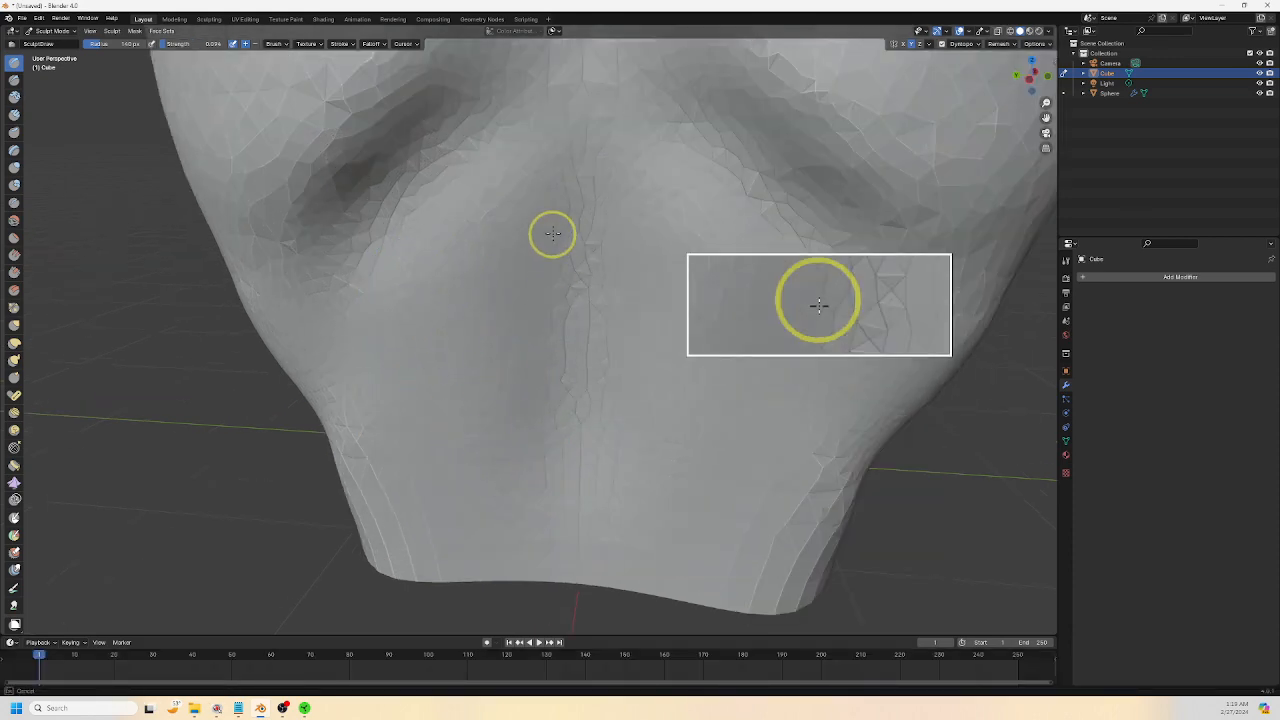
{"action": "left_click_drag", "start_coordinate": [174, 43], "coordinate": [180, 43]}
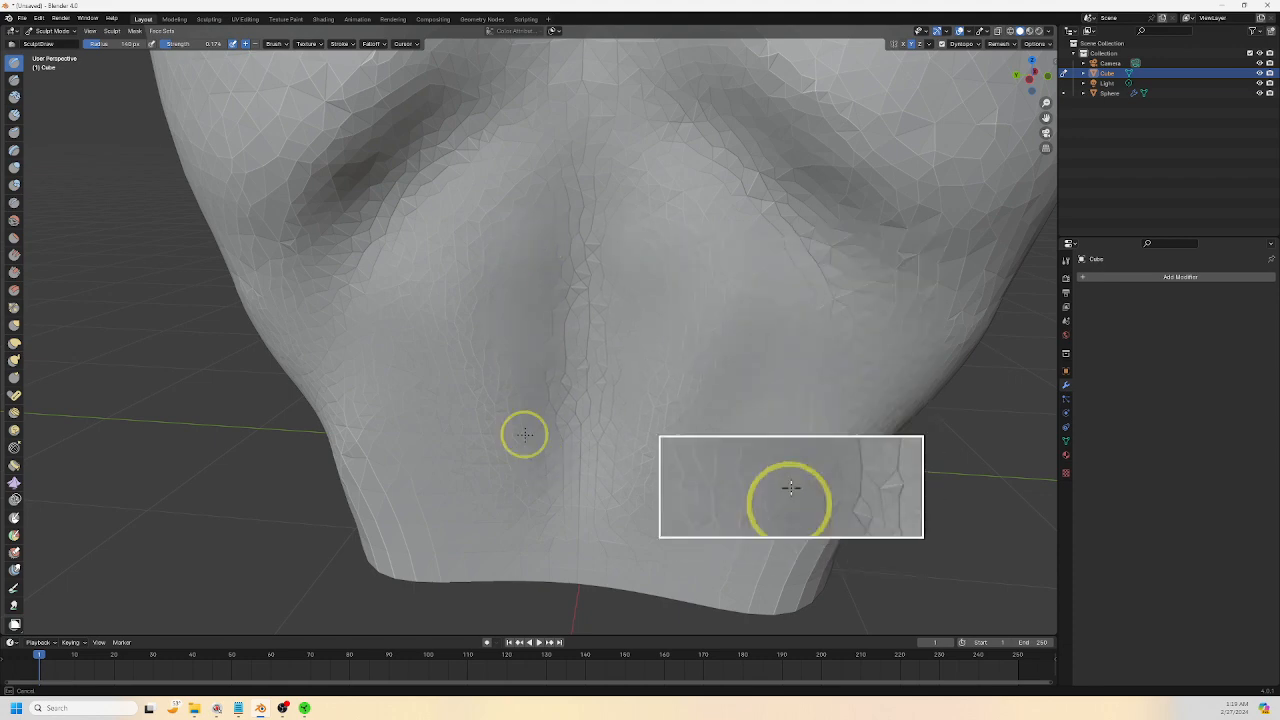
{"action": "left_click_drag", "start_coordinate": [525, 434], "coordinate": [532, 431]}
{"action": "scroll", "coordinate": [575, 436], "scroll_direction": "down", "scroll_amount": 3}
{"action": "middle_click_drag", "start_coordinate": [583, 437], "coordinate": [602, 445]}
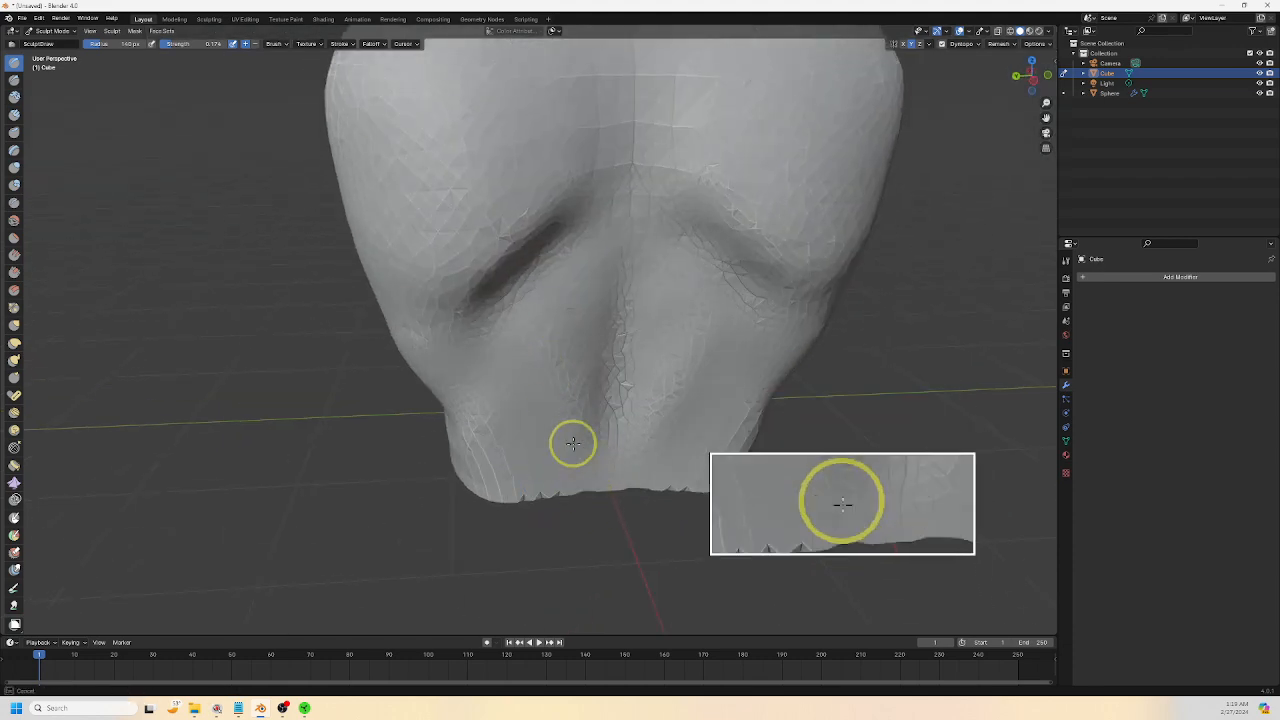
Smooth the rough faces along the spine groove and over the lower back on both sides of it
{"action": "scroll", "coordinate": [582, 326], "scroll_direction": "up", "scroll_amount": 3}
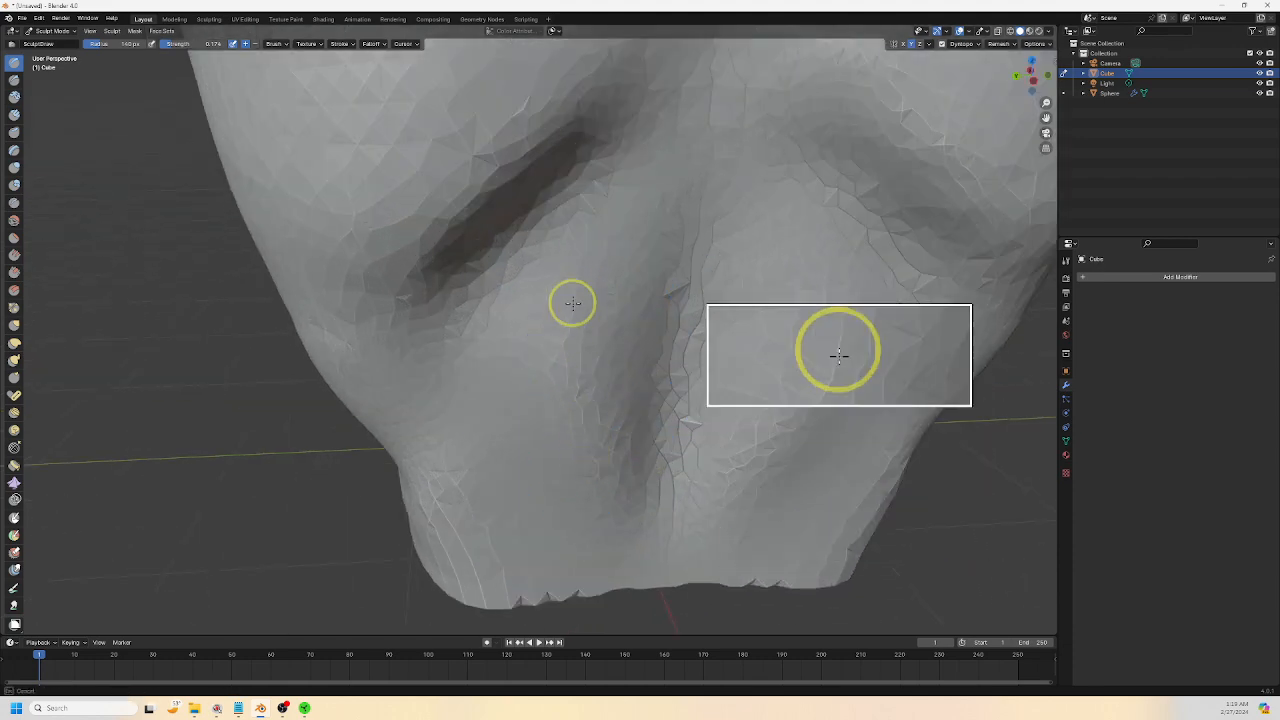
{"action": "scroll", "coordinate": [637, 480], "scroll_direction": "up", "scroll_amount": 3}
{"action": "scroll", "coordinate": [659, 526], "scroll_direction": "down", "scroll_amount": 2}
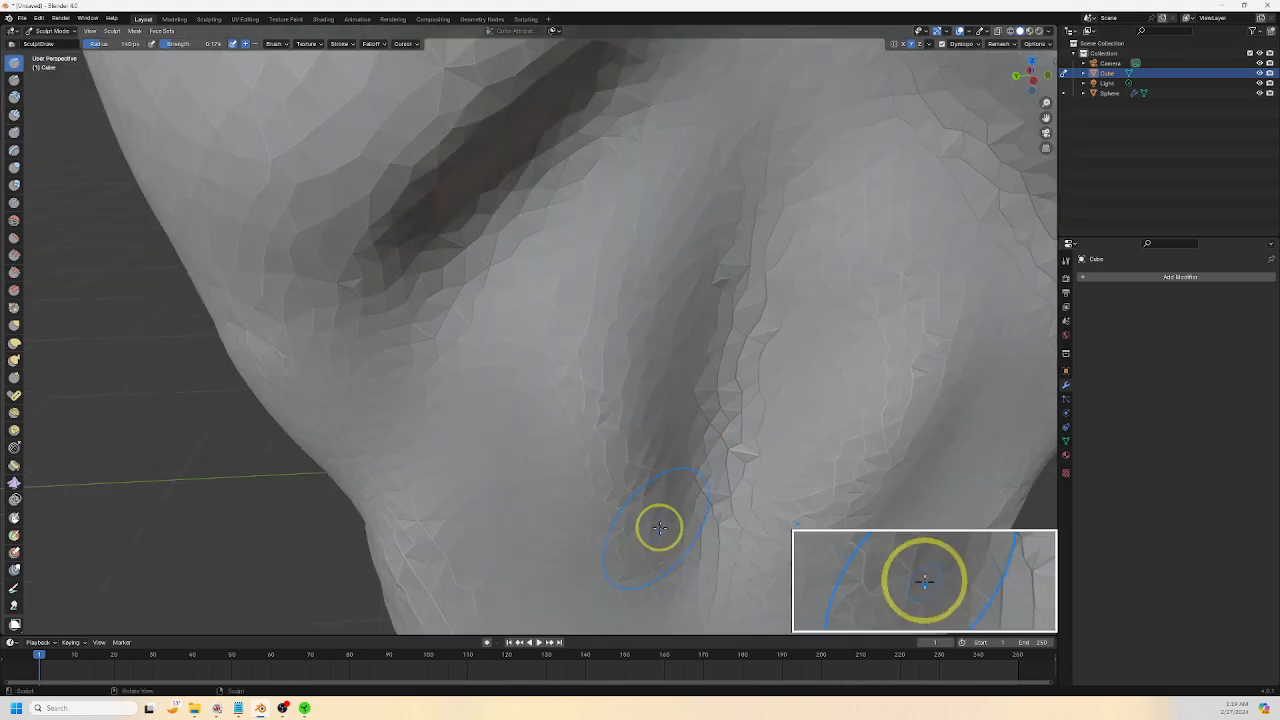
{"action": "middle_click_drag", "start_coordinate": [660, 526], "coordinate": [643, 514]}
{"action": "mouse_move", "coordinate": [611, 551]}
{"action": "left_mouse_down", "text": "shift"}
{"action": "mouse_move", "coordinate": [648, 131]}
{"action": "mouse_move", "coordinate": [481, 322]}
{"action": "left_mouse_up", "text": "shift"}
{"action": "left_click_drag", "start_coordinate": [526, 512], "coordinate": [517, 180], "text": "shift"}
{"action": "scroll", "coordinate": [530, 240], "scroll_direction": "down", "scroll_amount": 4}
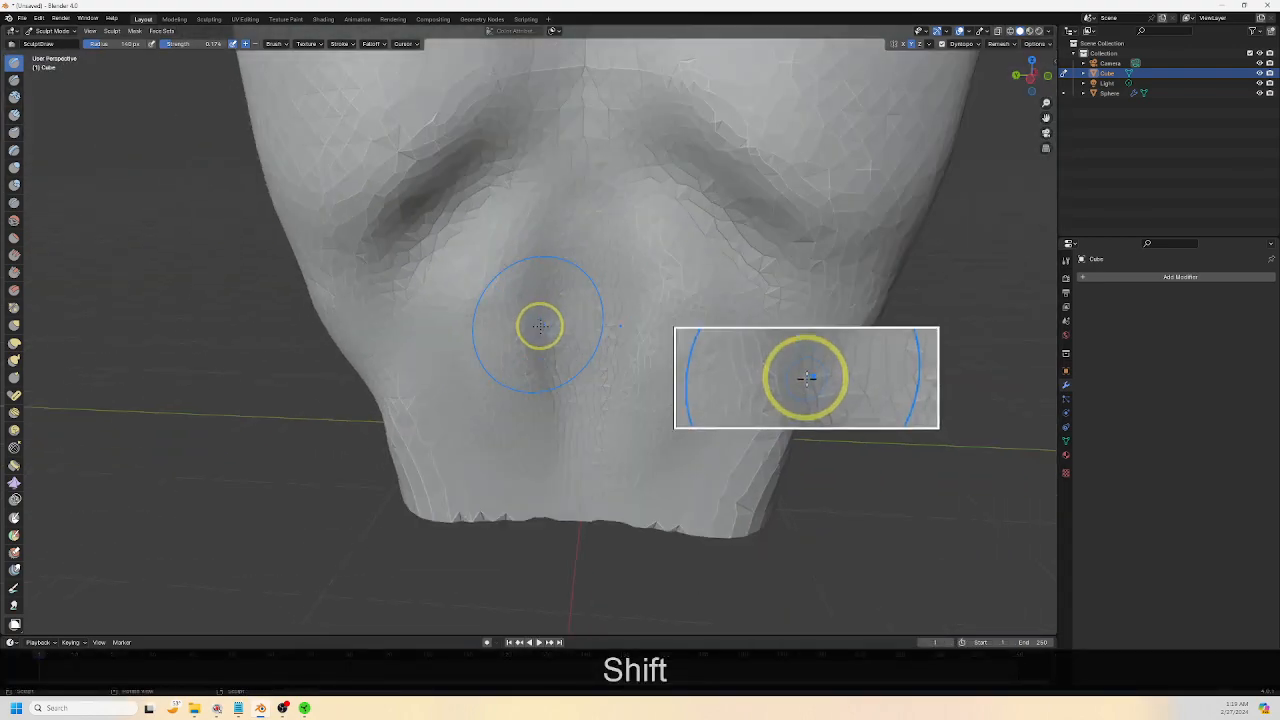
Smooth the blocky faces on top of the shoulder and carve the hollow beside the base of the neck
{"action": "mouse_move", "coordinate": [540, 326]}
{"action": "middle_mouse_down"}
{"action": "mouse_move", "coordinate": [649, 349]}
{"action": "mouse_move", "coordinate": [723, 454]}
{"action": "mouse_move", "coordinate": [697, 491]}
{"action": "mouse_move", "coordinate": [637, 451]}
{"action": "mouse_move", "coordinate": [702, 451]}
{"action": "middle_mouse_up"}
{"action": "scroll", "coordinate": [660, 440], "scroll_direction": "up", "scroll_amount": 1}
{"action": "scroll", "coordinate": [665, 477], "scroll_direction": "down", "scroll_amount": 4}
{"action": "scroll", "coordinate": [737, 352], "scroll_direction": "up", "scroll_amount": 4}
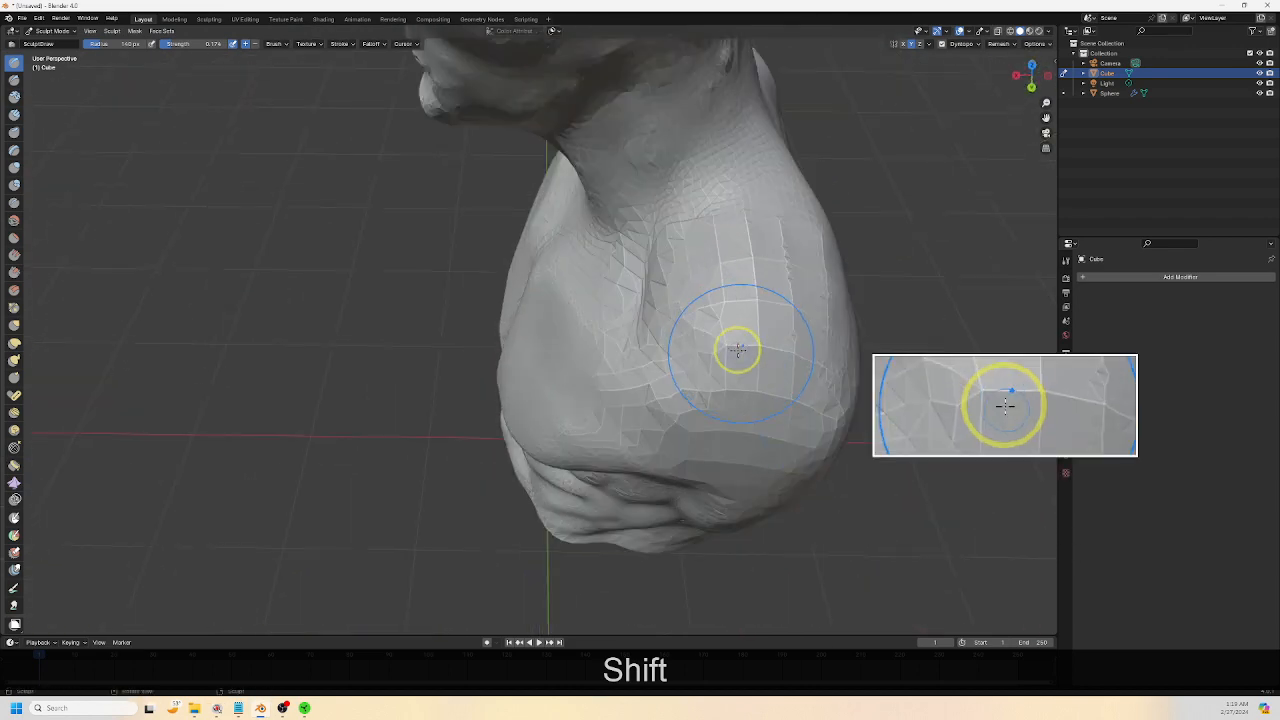
{"action": "middle_click_drag", "start_coordinate": [737, 349], "coordinate": [643, 400], "text": "shift"}
{"action": "scroll", "coordinate": [632, 366], "scroll_direction": "up", "scroll_amount": 3}
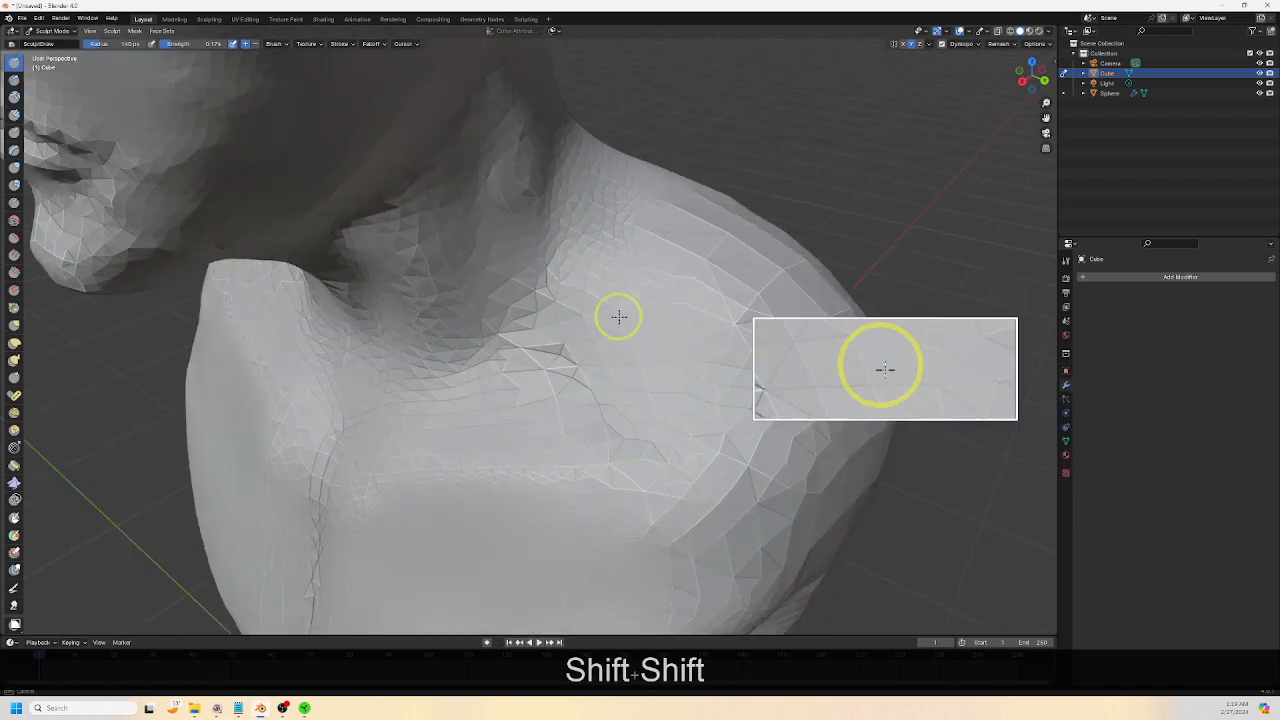
{"action": "key", "text": "shift"}
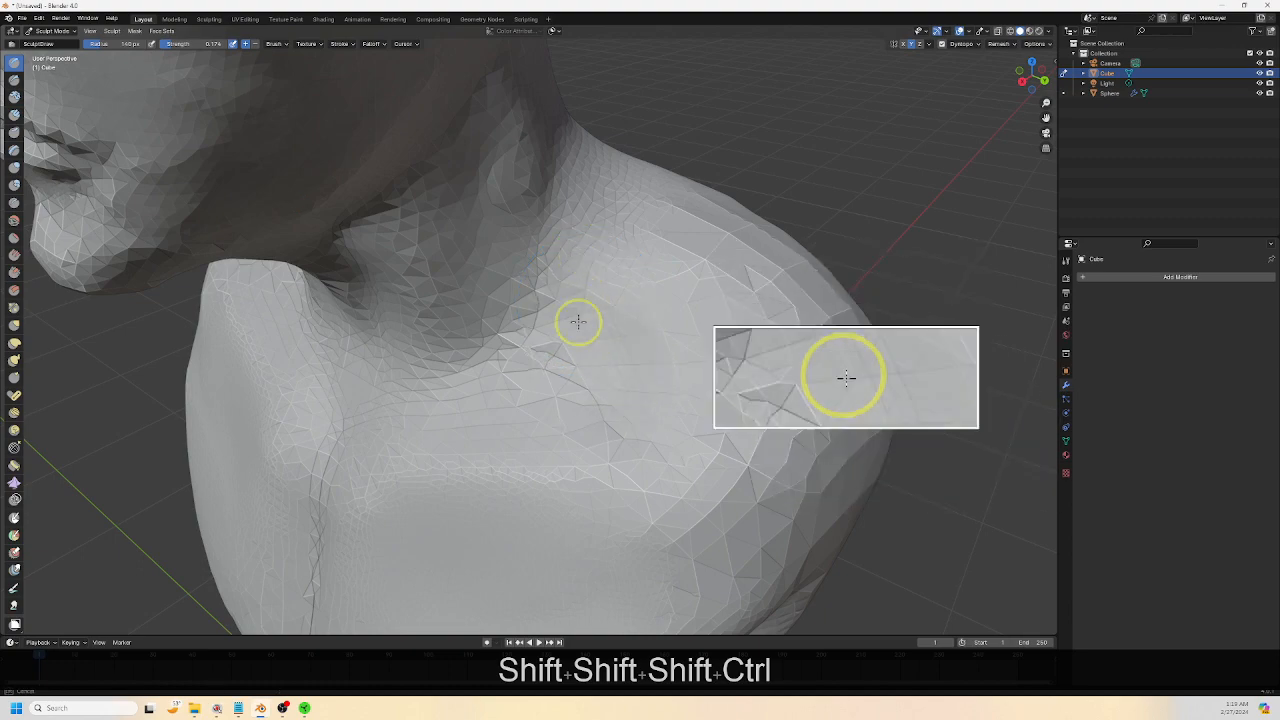
{"action": "mouse_move", "coordinate": [578, 322]}
{"action": "left_mouse_down", "text": "ctrl"}
{"action": "mouse_move", "coordinate": [551, 300]}
{"action": "mouse_move", "coordinate": [566, 318]}
{"action": "left_mouse_up", "text": "ctrl"}
{"action": "scroll", "coordinate": [614, 364], "scroll_direction": "up", "scroll_amount": 3}
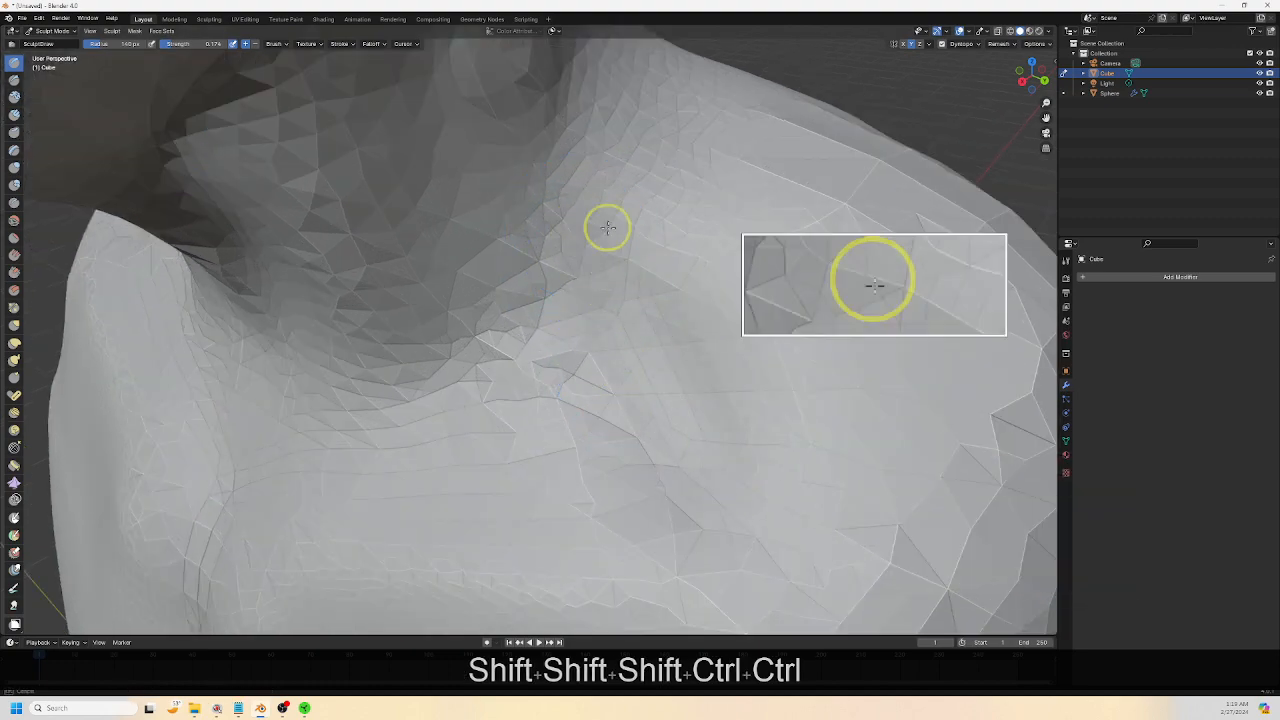
Carve and smooth the central groove between the chest muscles along the breastbone
{"action": "scroll", "coordinate": [606, 207], "scroll_direction": "down", "scroll_amount": 5}
{"action": "mouse_move", "coordinate": [680, 443]}
{"action": "middle_mouse_down"}
{"action": "mouse_move", "coordinate": [774, 474]}
{"action": "mouse_move", "coordinate": [674, 474]}
{"action": "mouse_move", "coordinate": [746, 437]}
{"action": "mouse_move", "coordinate": [731, 463]}
{"action": "mouse_move", "coordinate": [786, 457]}
{"action": "mouse_move", "coordinate": [796, 470]}
{"action": "mouse_move", "coordinate": [803, 437]}
{"action": "mouse_move", "coordinate": [788, 465]}
{"action": "middle_mouse_up"}
{"action": "scroll", "coordinate": [670, 472], "scroll_direction": "down", "scroll_amount": 5}
{"action": "scroll", "coordinate": [682, 498], "scroll_direction": "up", "scroll_amount": 5}
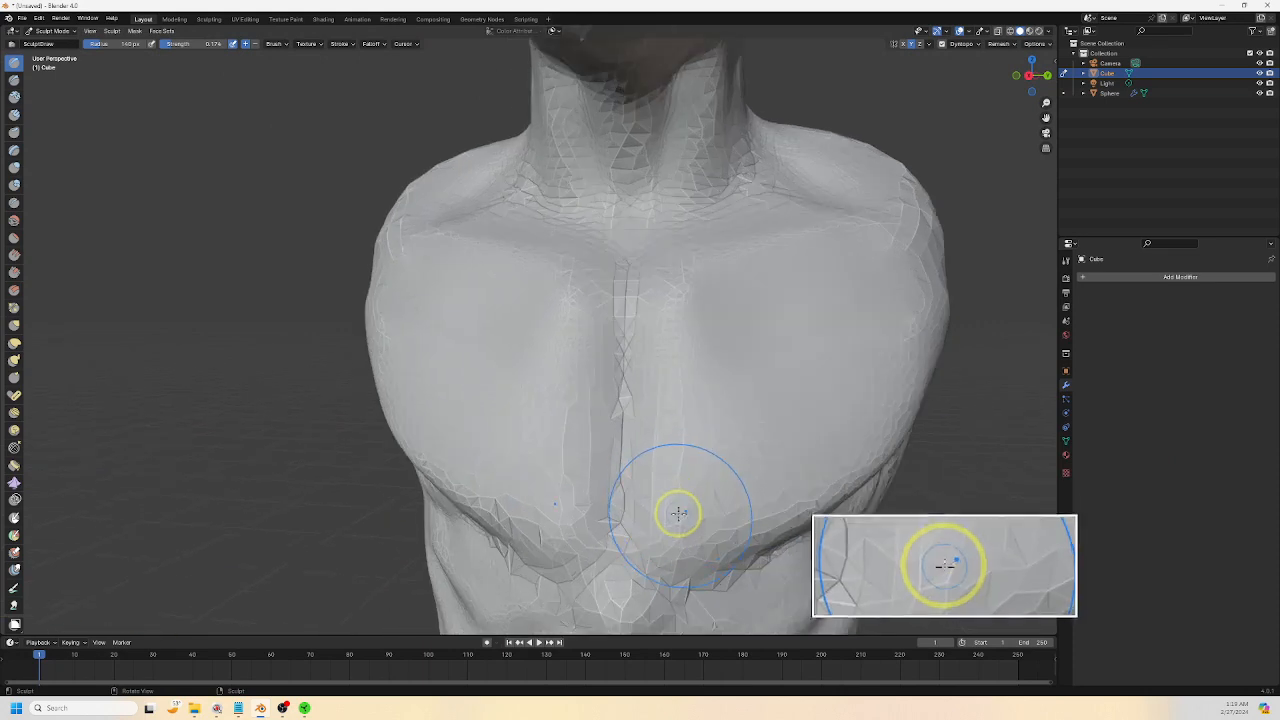
{"action": "scroll", "coordinate": [654, 495], "scroll_direction": "up", "scroll_amount": 4}
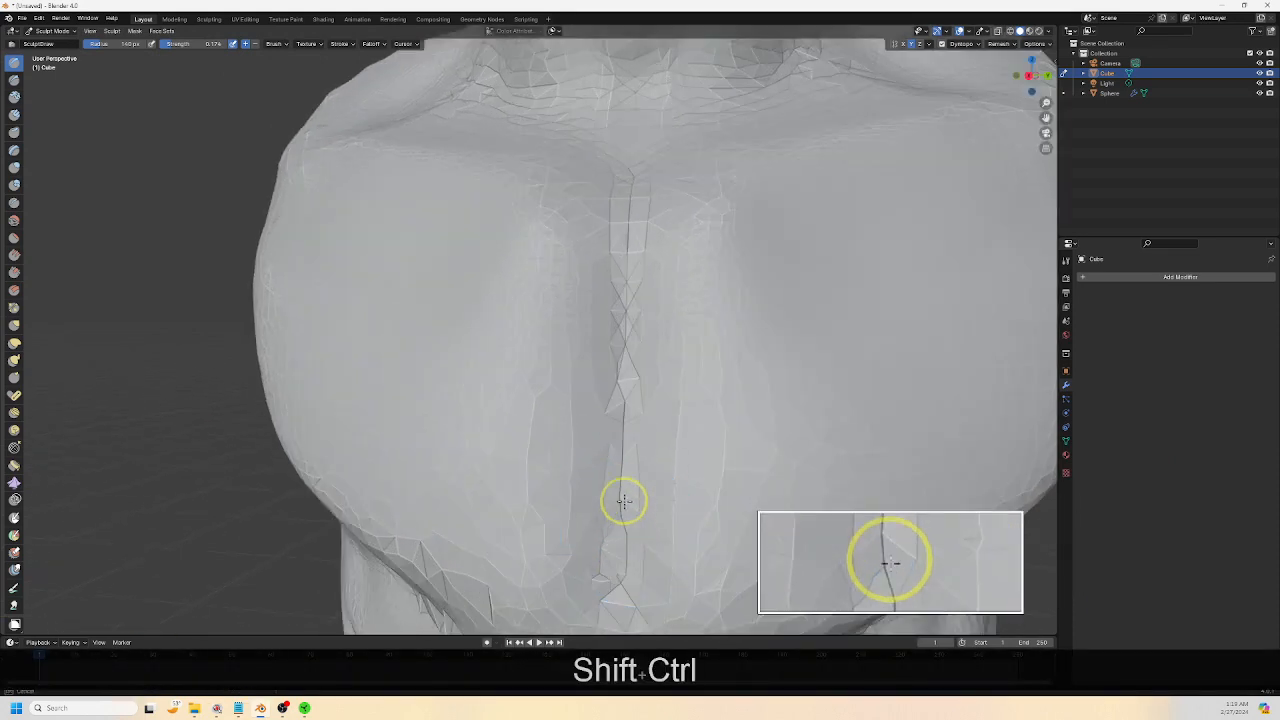
{"action": "left_click_drag", "start_coordinate": [630, 370], "coordinate": [637, 534], "text": "shift"}
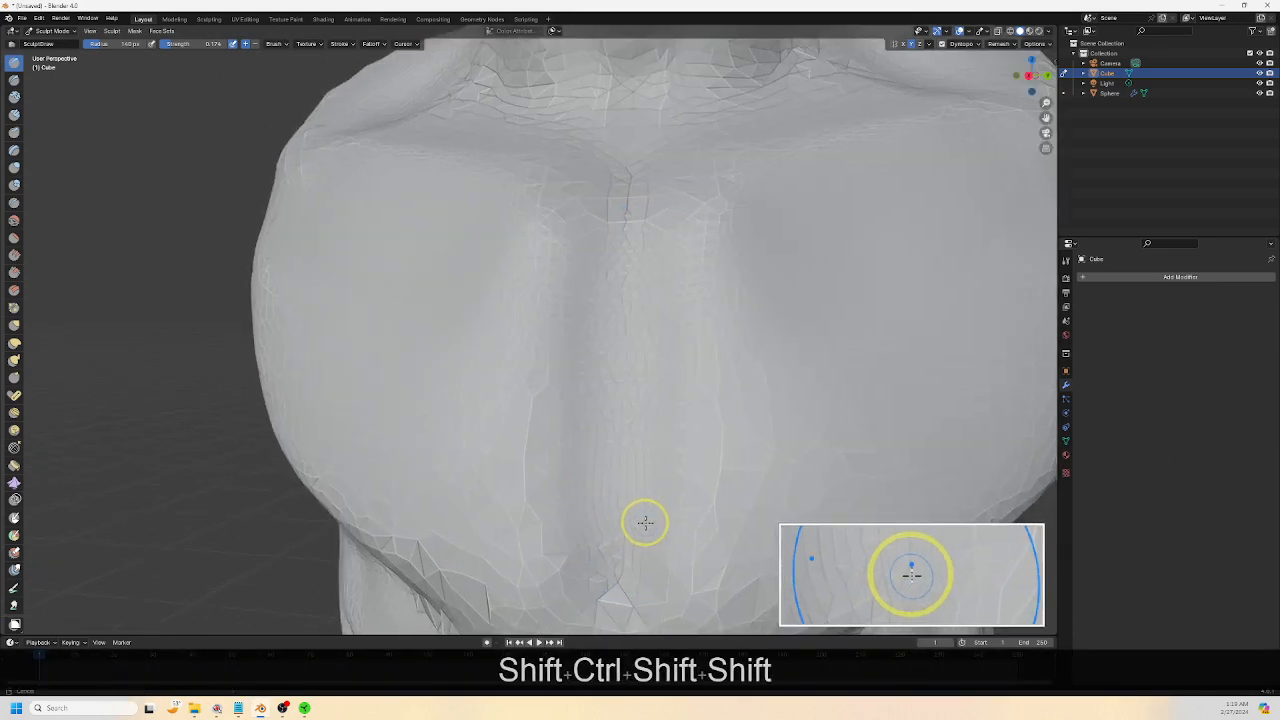
Carve the crease beneath the chest muscles and smooth their lower edge near the breastbone
{"action": "middle_click_drag", "start_coordinate": [643, 523], "coordinate": [654, 454], "text": "shift"}
{"action": "middle_click_drag", "start_coordinate": [574, 440], "coordinate": [525, 423]}
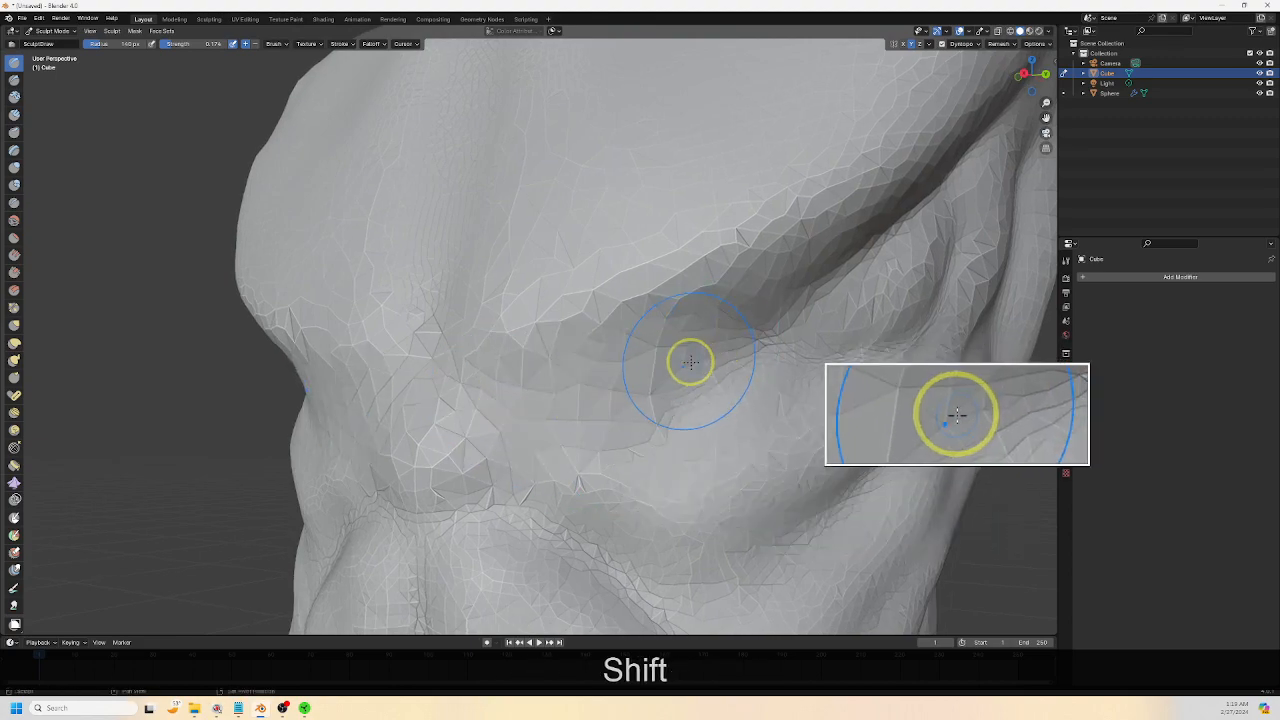
{"action": "scroll", "coordinate": [691, 362], "scroll_direction": "down", "scroll_amount": 5}
{"action": "middle_click_drag", "start_coordinate": [700, 394], "coordinate": [709, 403]}
{"action": "scroll", "coordinate": [688, 440], "scroll_direction": "up", "scroll_amount": 5}
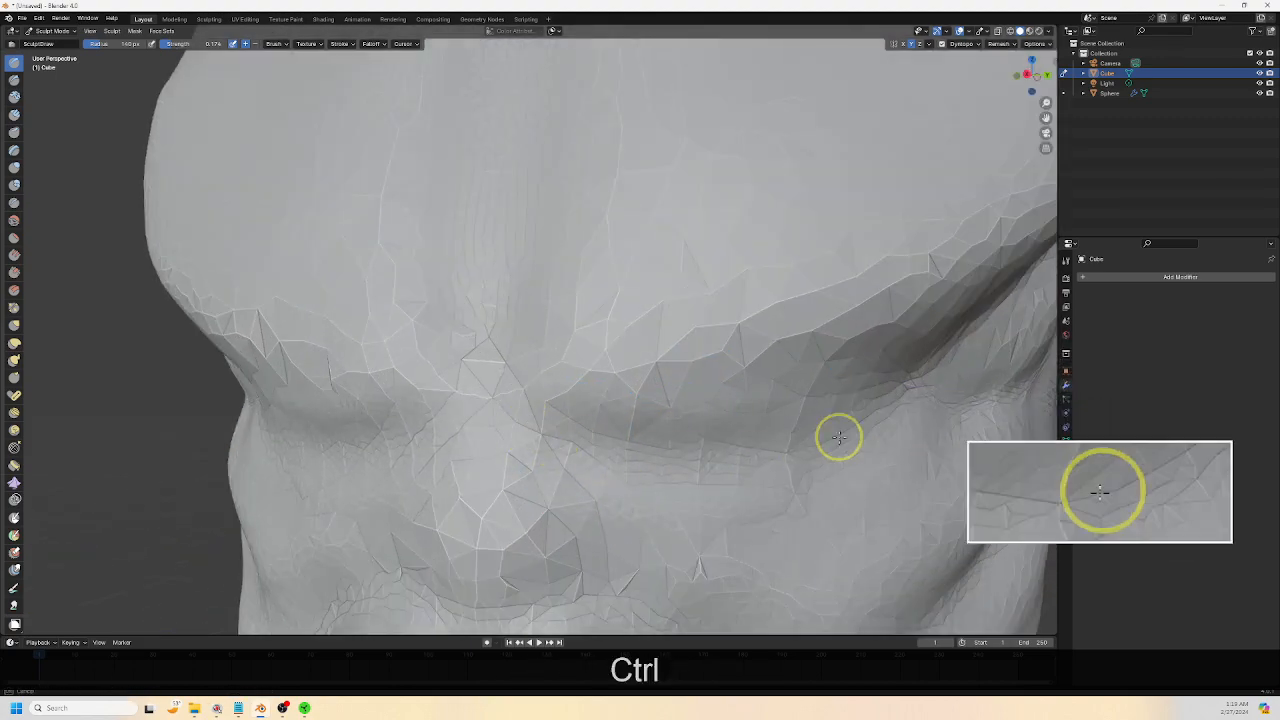
{"action": "left_click_drag", "start_coordinate": [838, 437], "coordinate": [794, 446], "text": "ctrl"}
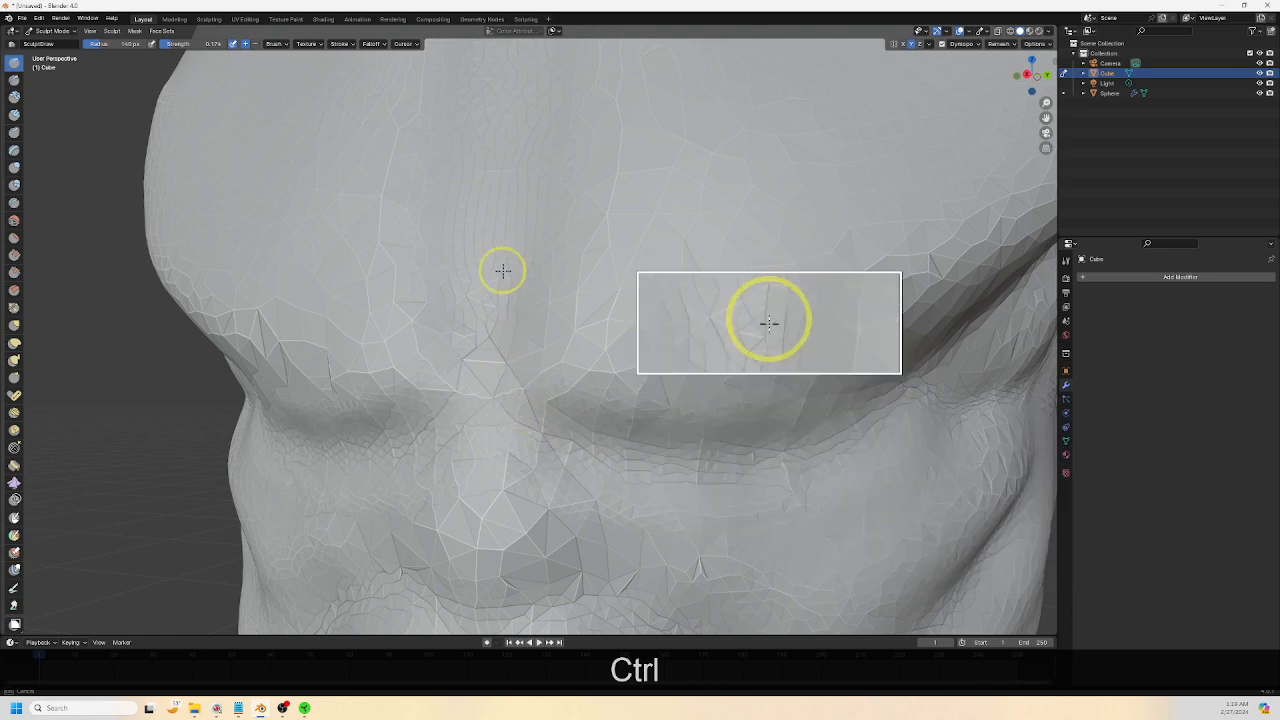
{"action": "mouse_move", "coordinate": [782, 365]}
{"action": "left_mouse_down", "text": "ctrl"}
{"action": "mouse_move", "coordinate": [811, 323]}
{"action": "mouse_move", "coordinate": [706, 341]}
{"action": "left_mouse_up", "text": "ctrl"}
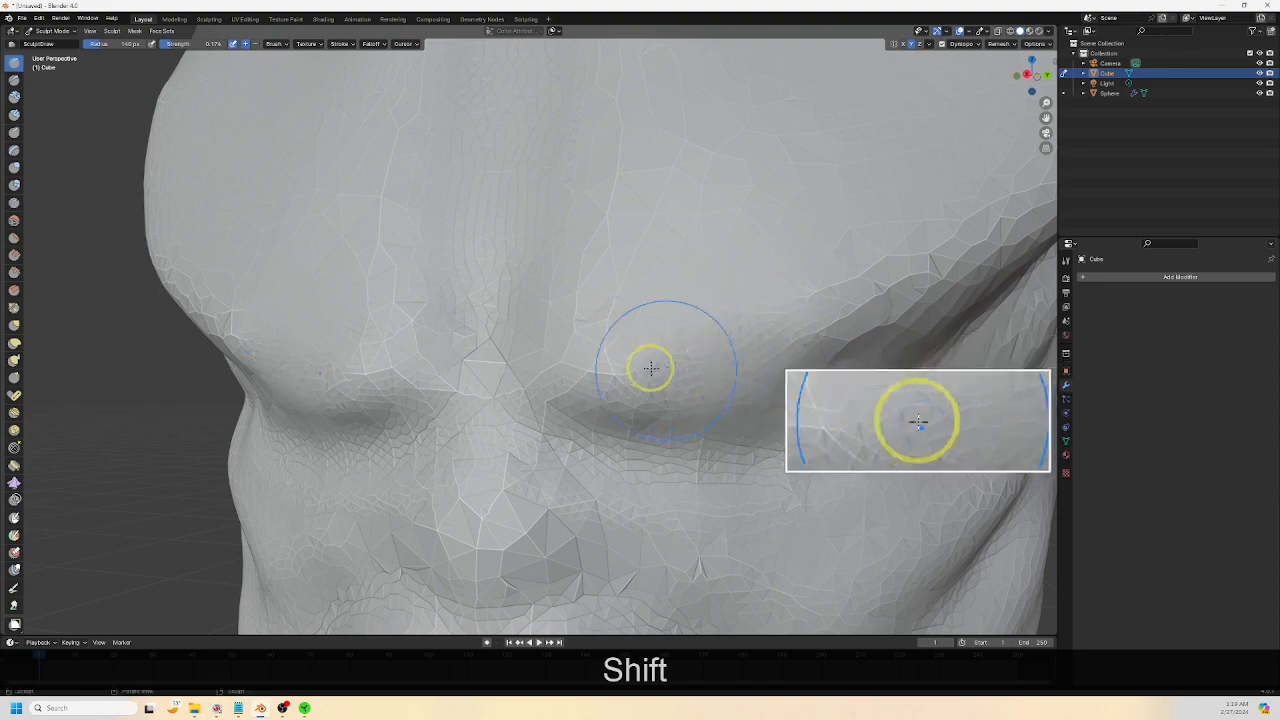
{"action": "mouse_move", "coordinate": [755, 342]}
{"action": "left_mouse_down", "text": "shift"}
{"action": "mouse_move", "coordinate": [923, 259]}
{"action": "mouse_move", "coordinate": [768, 375]}
{"action": "left_mouse_up", "text": "shift"}
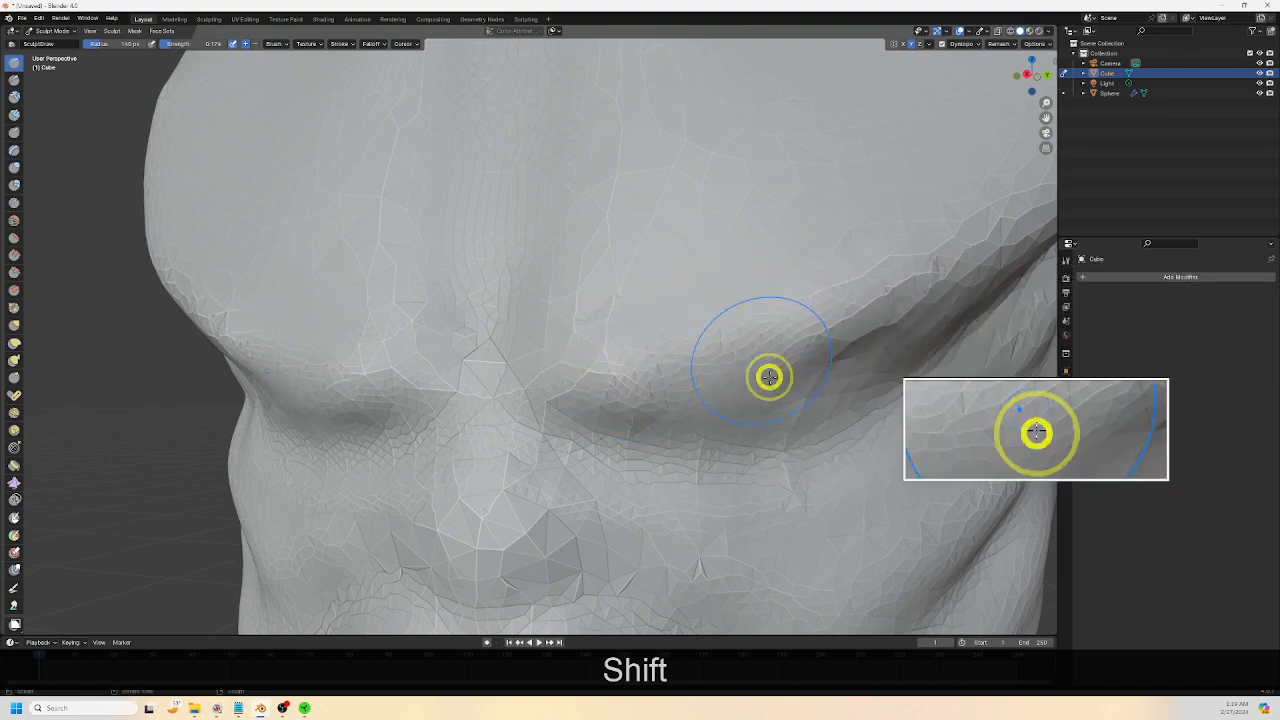
Smooth the jagged outer edge of the chest muscle from its lower corner up toward the armpit
{"action": "scroll", "coordinate": [768, 376], "scroll_direction": "down", "scroll_amount": 4}
{"action": "middle_click_drag", "start_coordinate": [771, 398], "coordinate": [496, 349]}
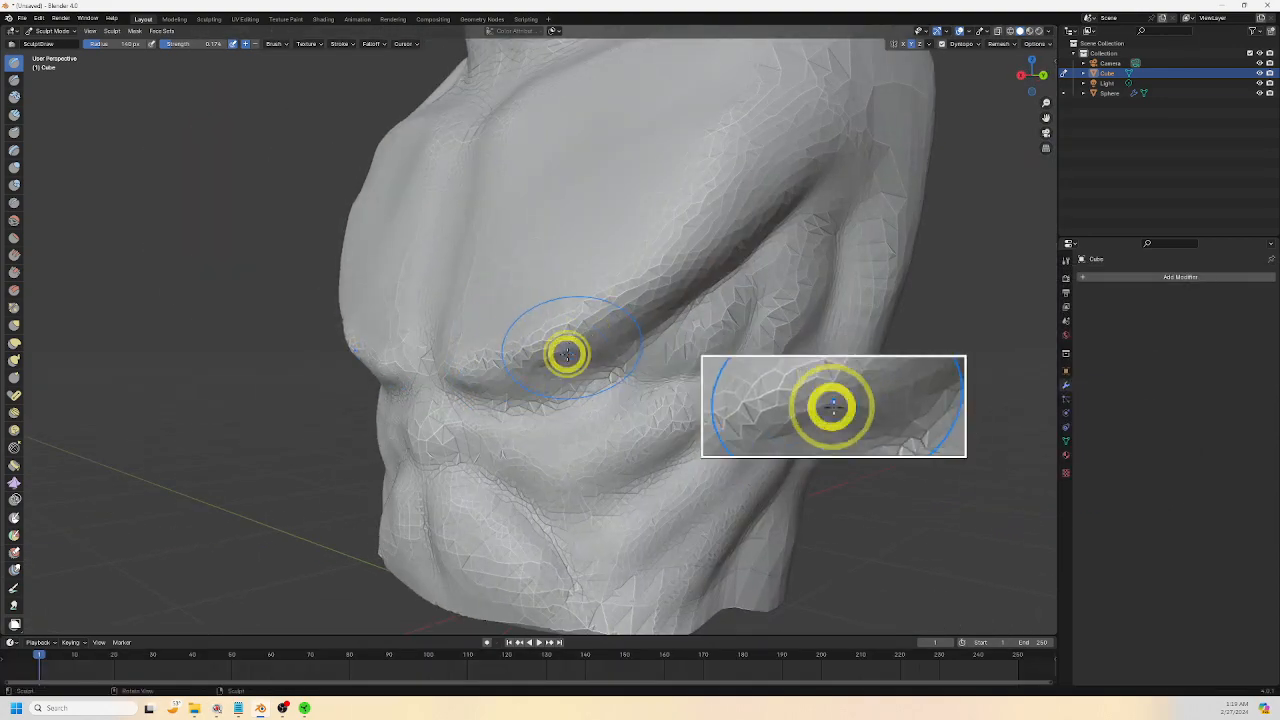
{"action": "scroll", "coordinate": [553, 362], "scroll_direction": "up", "scroll_amount": 2}
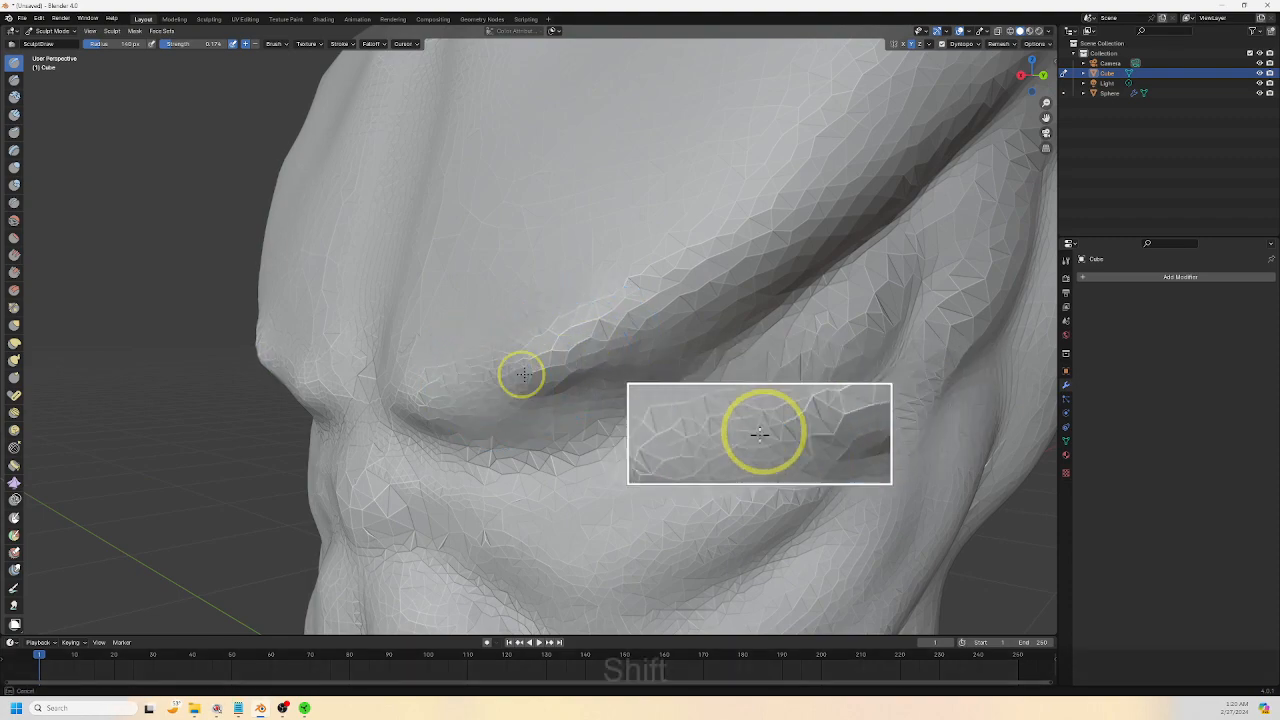
{"action": "mouse_move", "coordinate": [523, 374]}
{"action": "left_mouse_down", "text": "shift"}
{"action": "mouse_move", "coordinate": [491, 372]}
{"action": "mouse_move", "coordinate": [754, 266]}
{"action": "left_mouse_up", "text": "shift"}
{"action": "scroll", "coordinate": [740, 300], "scroll_direction": "down", "scroll_amount": 4}
{"action": "middle_click_drag", "start_coordinate": [726, 334], "coordinate": [557, 413], "text": "shift"}
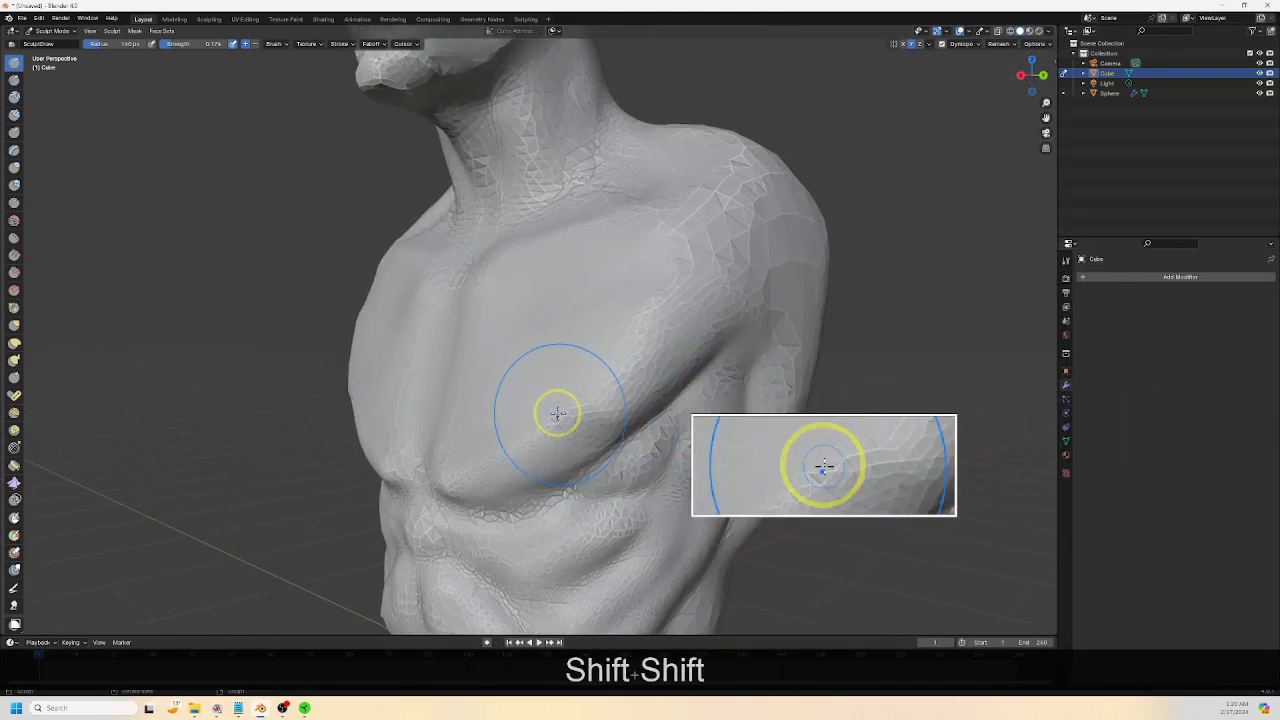
Smooth the large blocky faces over the side and top of the head and the forehead
{"action": "mouse_move", "coordinate": [723, 251]}
{"action": "middle_mouse_down"}
{"action": "mouse_move", "coordinate": [780, 317]}
{"action": "mouse_move", "coordinate": [763, 351]}
{"action": "mouse_move", "coordinate": [872, 338]}
{"action": "mouse_move", "coordinate": [829, 320]}
{"action": "mouse_move", "coordinate": [771, 240]}
{"action": "mouse_move", "coordinate": [771, 320]}
{"action": "mouse_move", "coordinate": [745, 330]}
{"action": "mouse_move", "coordinate": [774, 400]}
{"action": "mouse_move", "coordinate": [714, 266]}
{"action": "mouse_move", "coordinate": [724, 412]}
{"action": "mouse_move", "coordinate": [689, 417]}
{"action": "mouse_move", "coordinate": [677, 397]}
{"action": "mouse_move", "coordinate": [749, 291]}
{"action": "middle_mouse_up"}
{"action": "scroll", "coordinate": [520, 362], "scroll_direction": "up", "scroll_amount": 2}
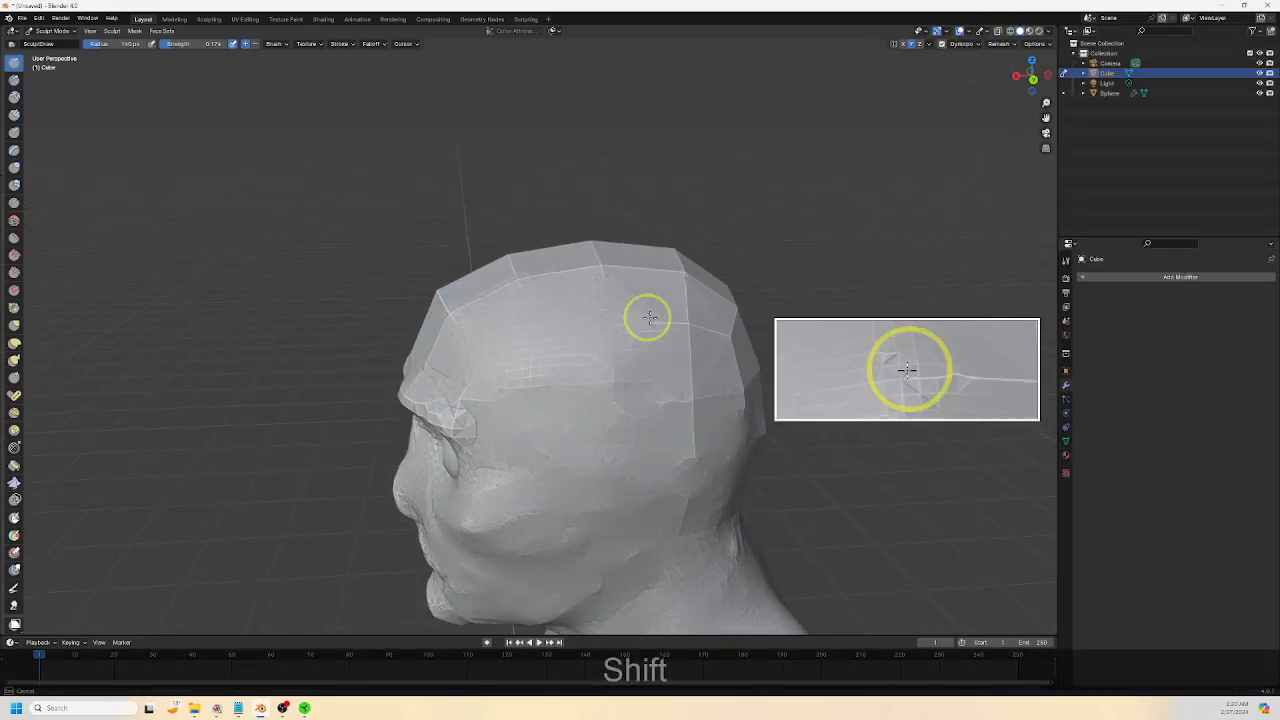
{"action": "middle_click_drag", "start_coordinate": [703, 349], "coordinate": [677, 395]}
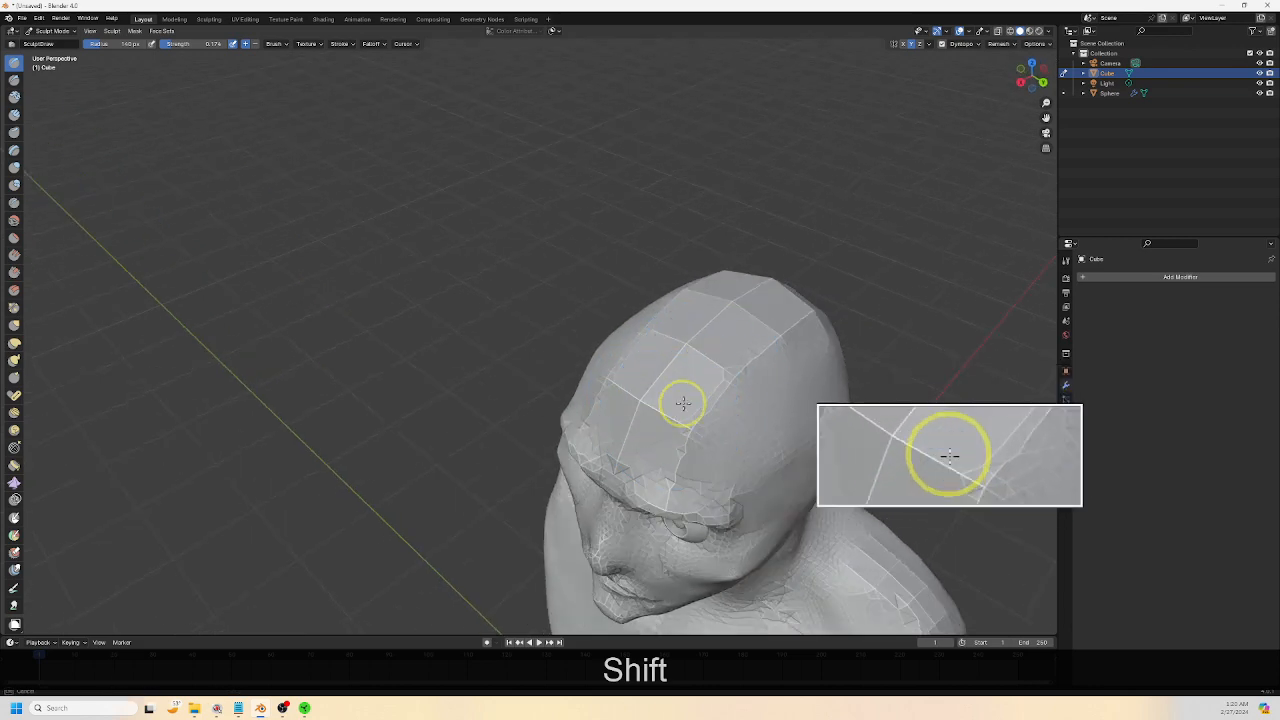
{"action": "left_click_drag", "start_coordinate": [752, 316], "coordinate": [723, 394], "text": "shift"}
{"action": "middle_click_drag", "start_coordinate": [763, 408], "coordinate": [693, 387]}
Rework and smooth the coarse faces on the back of the head down toward the neck
{"action": "middle_click_drag", "start_coordinate": [619, 494], "coordinate": [537, 462]}
{"action": "scroll", "coordinate": [506, 443], "scroll_direction": "up", "scroll_amount": 6}
{"action": "scroll", "coordinate": [793, 338], "scroll_direction": "down", "scroll_amount": 5}
{"action": "mouse_move", "coordinate": [537, 463]}
{"action": "left_mouse_down", "text": "shift"}
{"action": "mouse_move", "coordinate": [500, 223]}
{"action": "mouse_move", "coordinate": [480, 204]}
{"action": "mouse_move", "coordinate": [483, 449]}
{"action": "mouse_move", "coordinate": [461, 202]}
{"action": "mouse_move", "coordinate": [486, 443]}
{"action": "mouse_move", "coordinate": [529, 460]}
{"action": "mouse_move", "coordinate": [578, 313]}
{"action": "left_mouse_up", "text": "shift"}
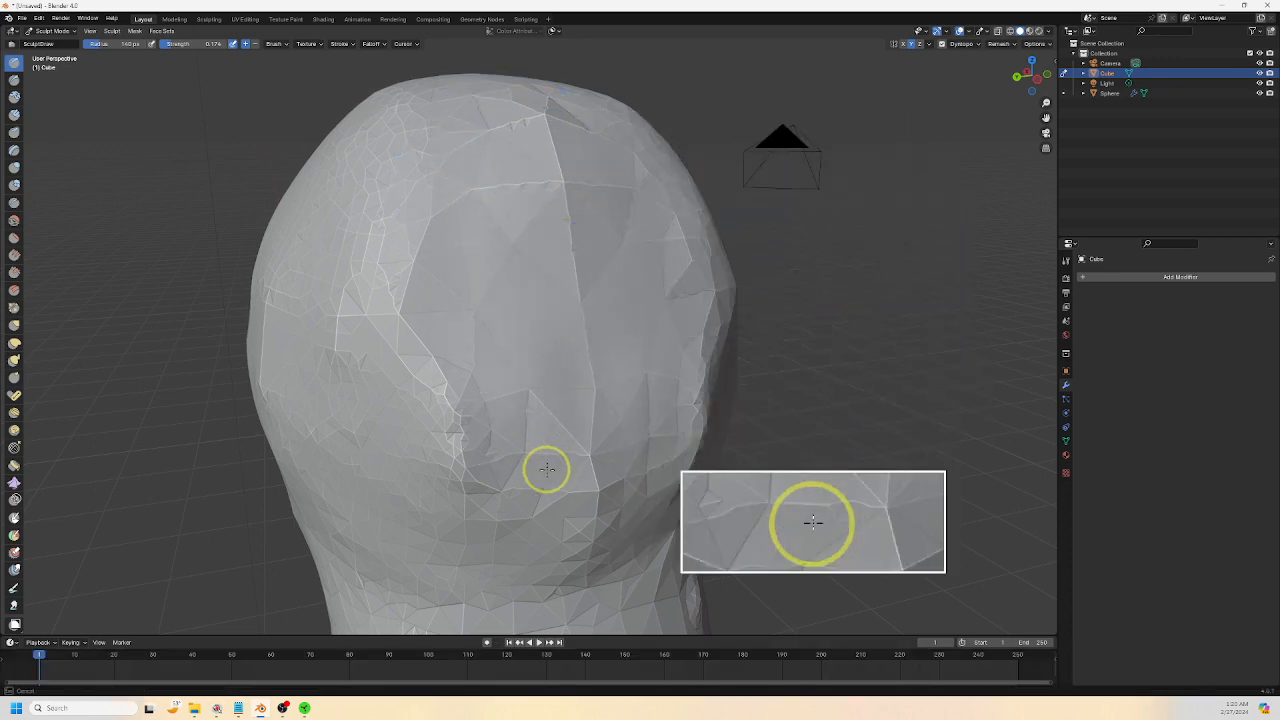
{"action": "mouse_move", "coordinate": [502, 394]}
{"action": "left_mouse_down"}
{"action": "mouse_move", "coordinate": [500, 263]}
{"action": "mouse_move", "coordinate": [534, 182]}
{"action": "mouse_move", "coordinate": [557, 209]}
{"action": "mouse_move", "coordinate": [509, 112]}
{"action": "mouse_move", "coordinate": [559, 191]}
{"action": "mouse_move", "coordinate": [549, 298]}
{"action": "left_mouse_up"}
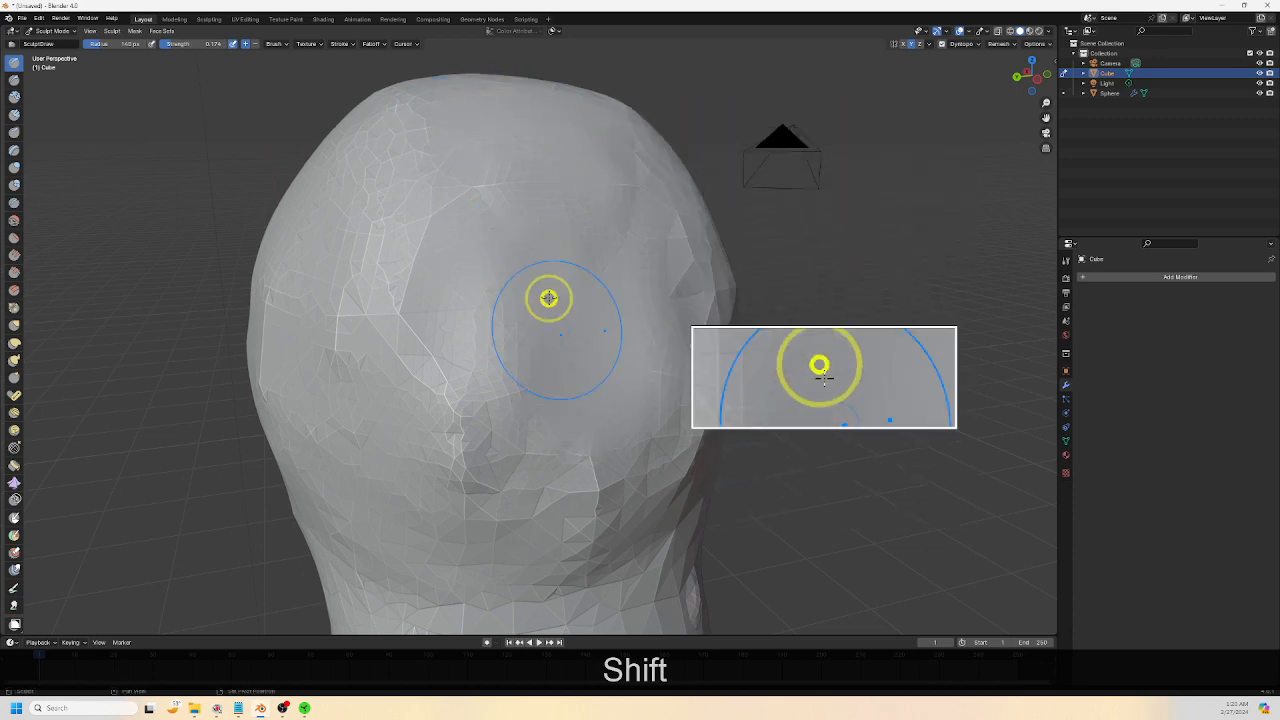
{"action": "mouse_move", "coordinate": [393, 362]}
{"action": "left_mouse_down", "text": "shift"}
{"action": "mouse_move", "coordinate": [429, 220]}
{"action": "mouse_move", "coordinate": [397, 211]}
{"action": "mouse_move", "coordinate": [535, 432]}
{"action": "left_mouse_up", "text": "shift"}
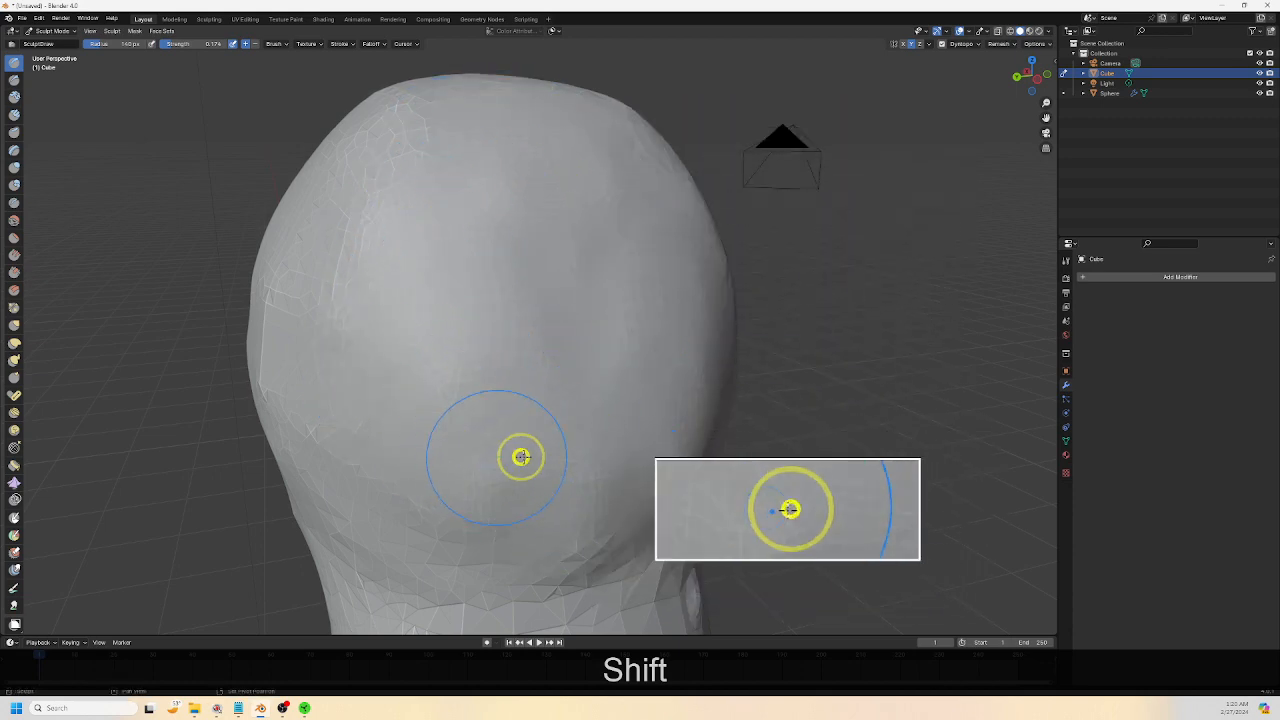
Smooth the remaining hard edges across the side and crown of the head
{"action": "middle_click_drag", "start_coordinate": [530, 366], "coordinate": [606, 416]}
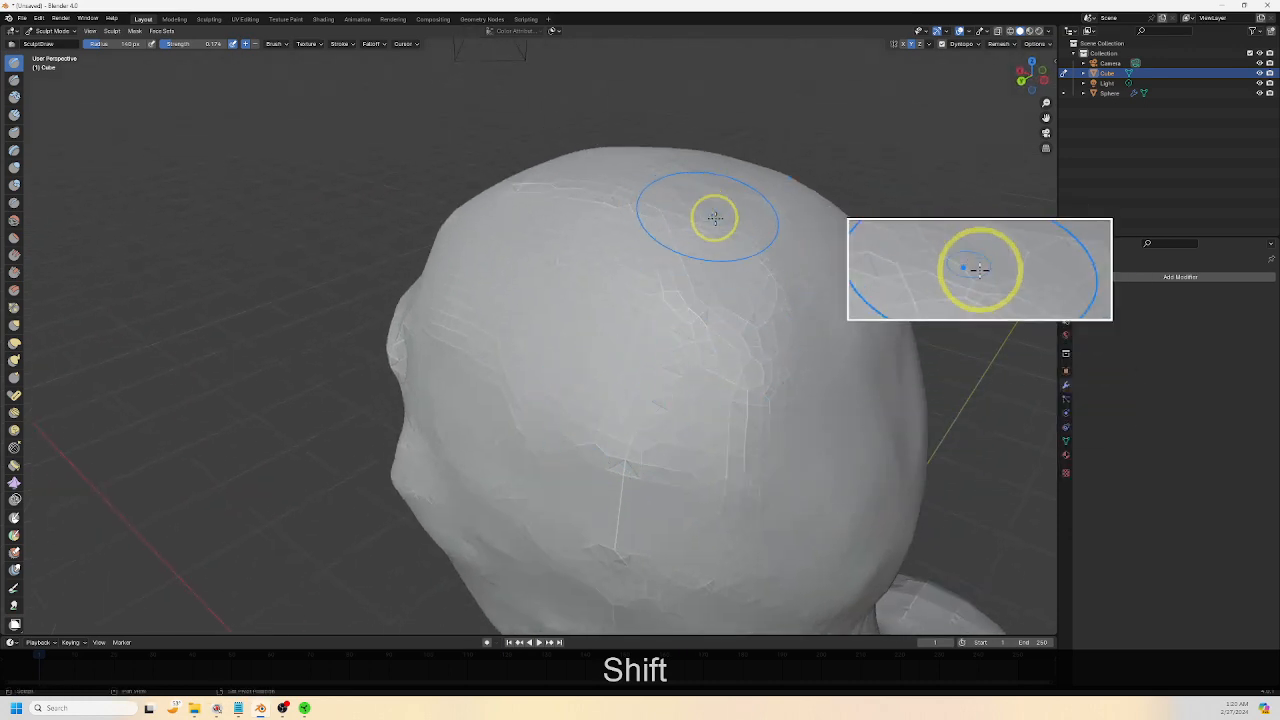
{"action": "mouse_move", "coordinate": [713, 222]}
{"action": "left_mouse_down", "text": "shift"}
{"action": "mouse_move", "coordinate": [629, 488]}
{"action": "mouse_move", "coordinate": [650, 515]}
{"action": "left_mouse_up", "text": "shift"}
{"action": "middle_click_drag", "start_coordinate": [750, 424], "coordinate": [726, 503]}
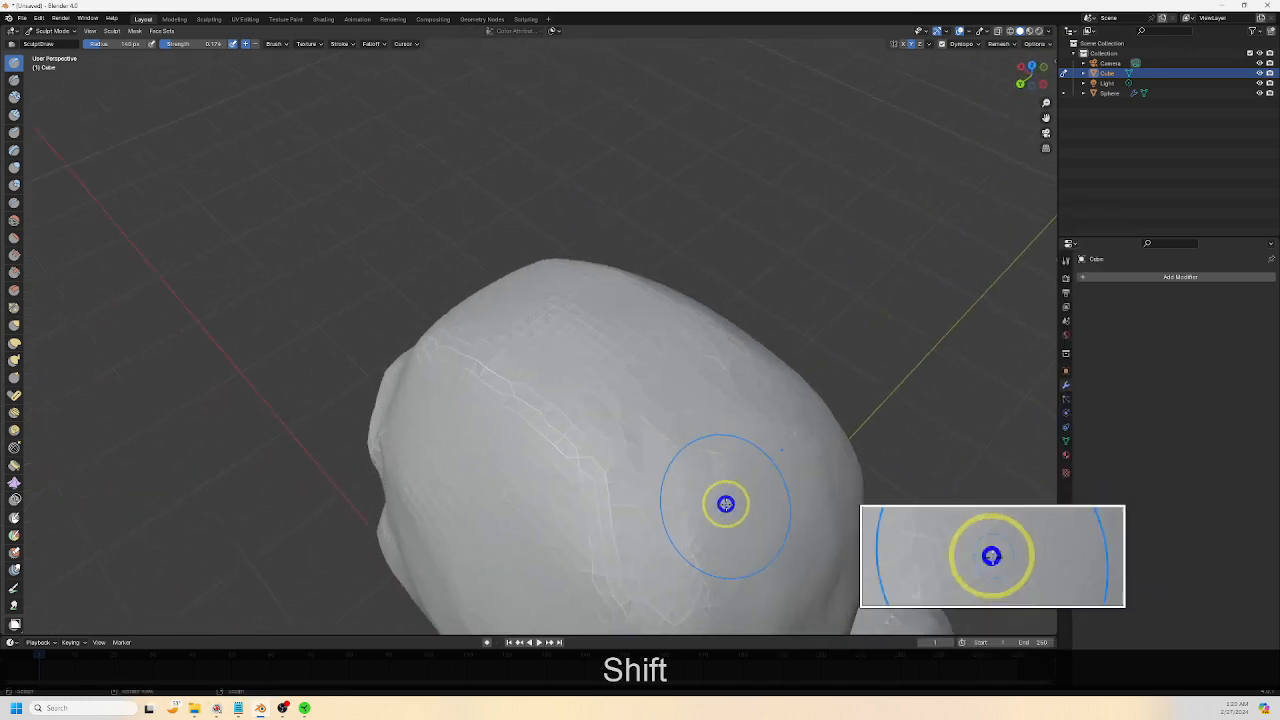
Set the brush strength to 0.551 and build up the nose tip and the side of the nostril
{"action": "mouse_move", "coordinate": [674, 463]}
{"action": "middle_mouse_down"}
{"action": "mouse_move", "coordinate": [694, 457]}
{"action": "mouse_move", "coordinate": [709, 474]}
{"action": "mouse_move", "coordinate": [806, 371]}
{"action": "mouse_move", "coordinate": [743, 360]}
{"action": "mouse_move", "coordinate": [797, 317]}
{"action": "mouse_move", "coordinate": [757, 331]}
{"action": "middle_mouse_up"}
{"action": "scroll", "coordinate": [755, 340], "scroll_direction": "up", "scroll_amount": 5}
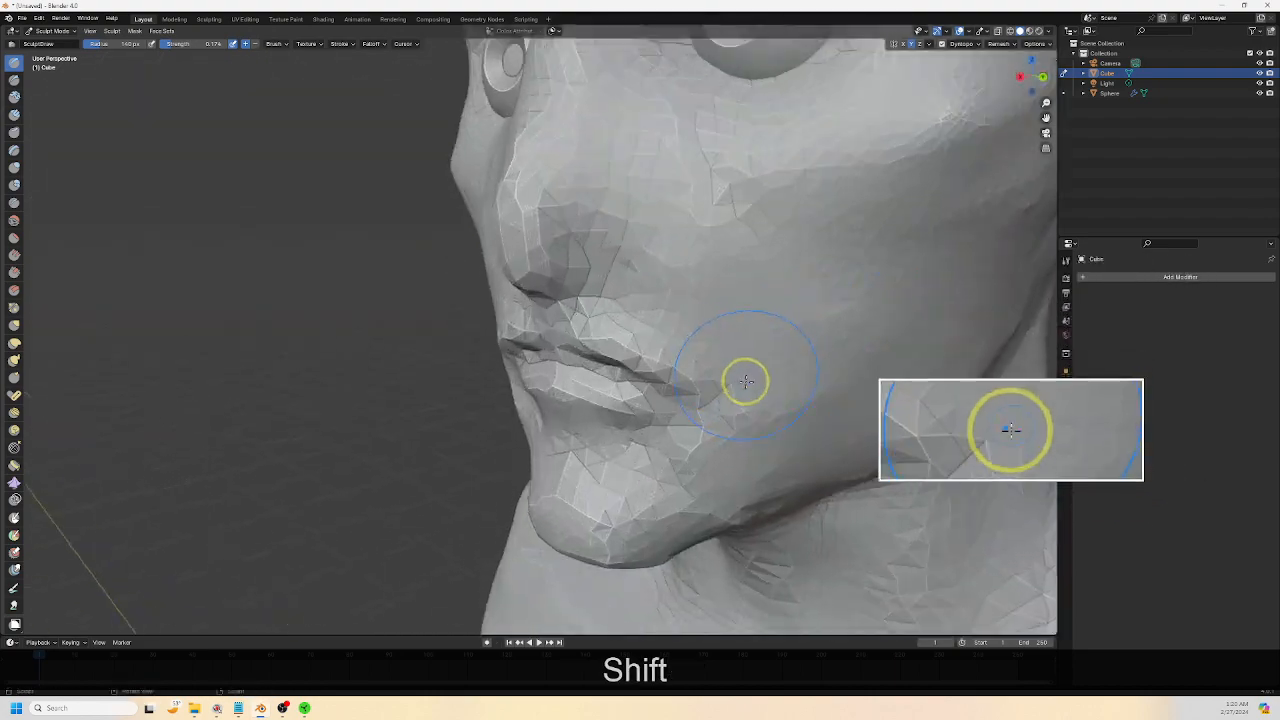
{"action": "middle_click_drag", "start_coordinate": [757, 403], "coordinate": [736, 430]}
{"action": "middle_click_drag", "start_coordinate": [505, 287], "coordinate": [568, 382], "text": "shift"}
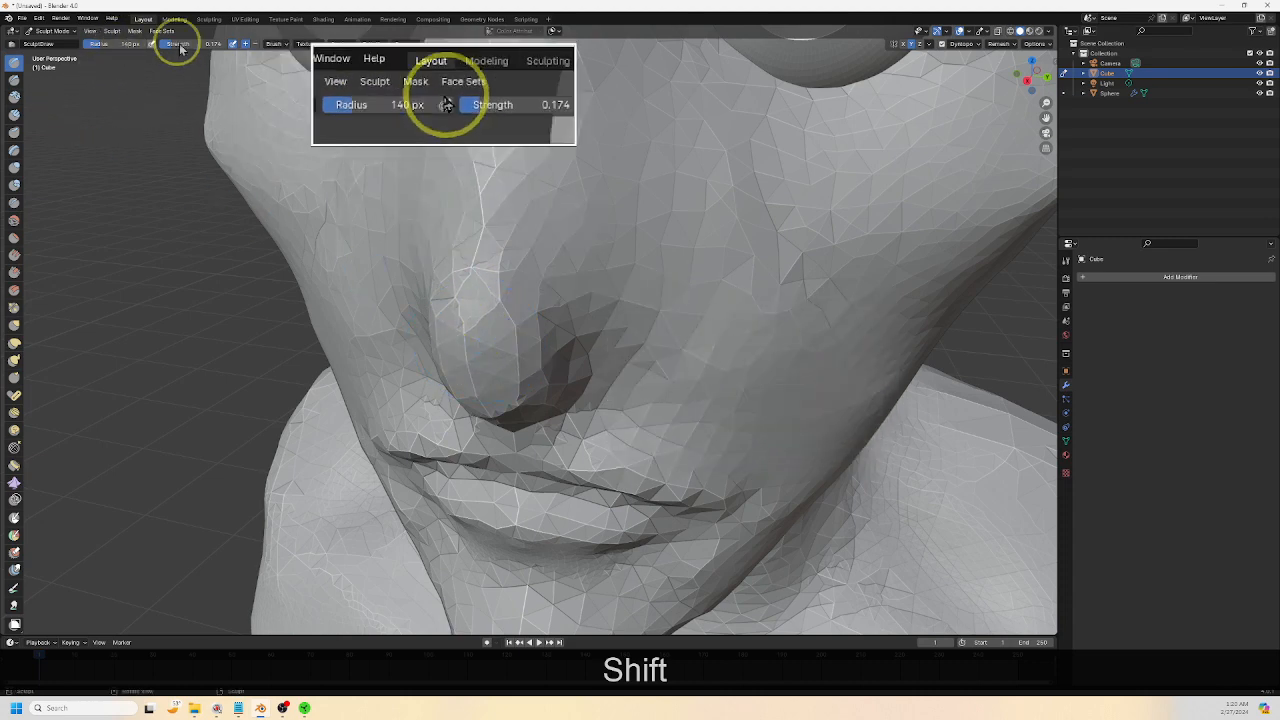
{"action": "left_click_drag", "start_coordinate": [173, 44], "coordinate": [198, 44]}
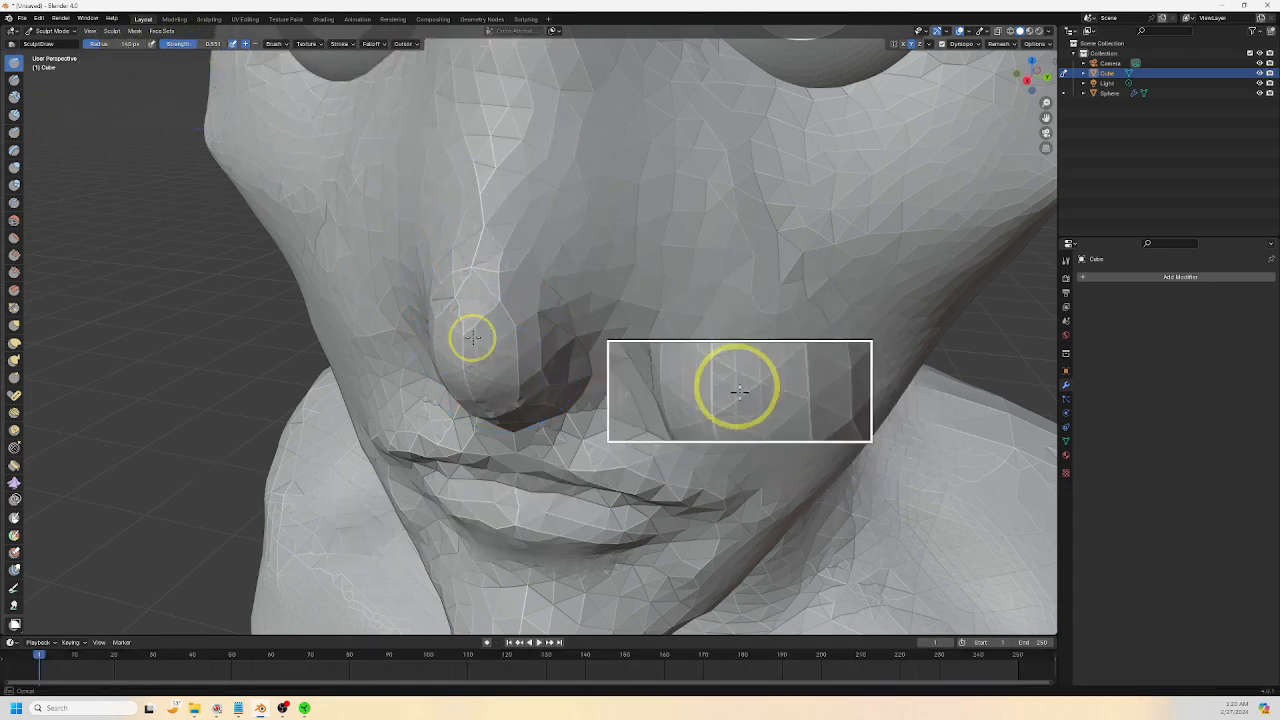
{"action": "mouse_move", "coordinate": [482, 353]}
{"action": "left_mouse_down"}
{"action": "mouse_move", "coordinate": [537, 80]}
{"action": "mouse_move", "coordinate": [486, 291]}
{"action": "mouse_move", "coordinate": [523, 69]}
{"action": "mouse_move", "coordinate": [614, 352]}
{"action": "left_mouse_up"}
Carve the curved crease around the nostril wing to separate it from the cheek
{"action": "middle_click_drag", "start_coordinate": [614, 352], "coordinate": [553, 394]}
{"action": "scroll", "coordinate": [501, 322], "scroll_direction": "up", "scroll_amount": 2}
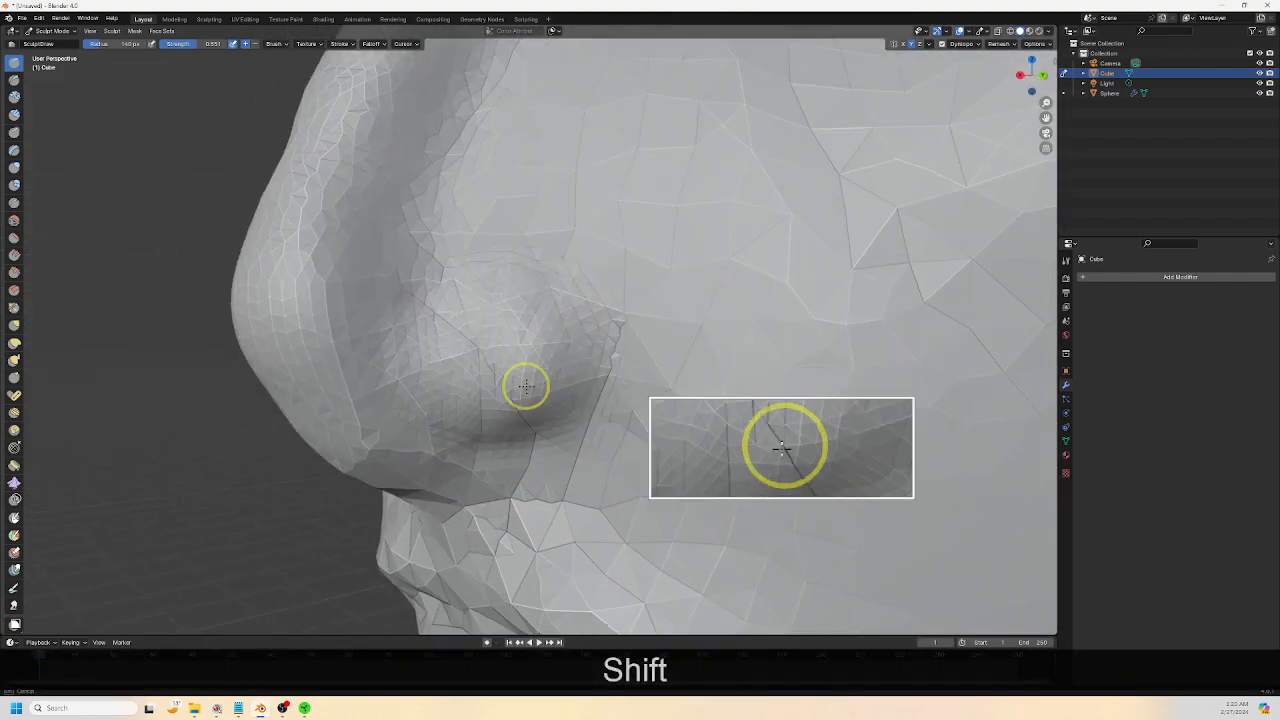
{"action": "left_click_drag", "start_coordinate": [451, 375], "coordinate": [580, 297]}
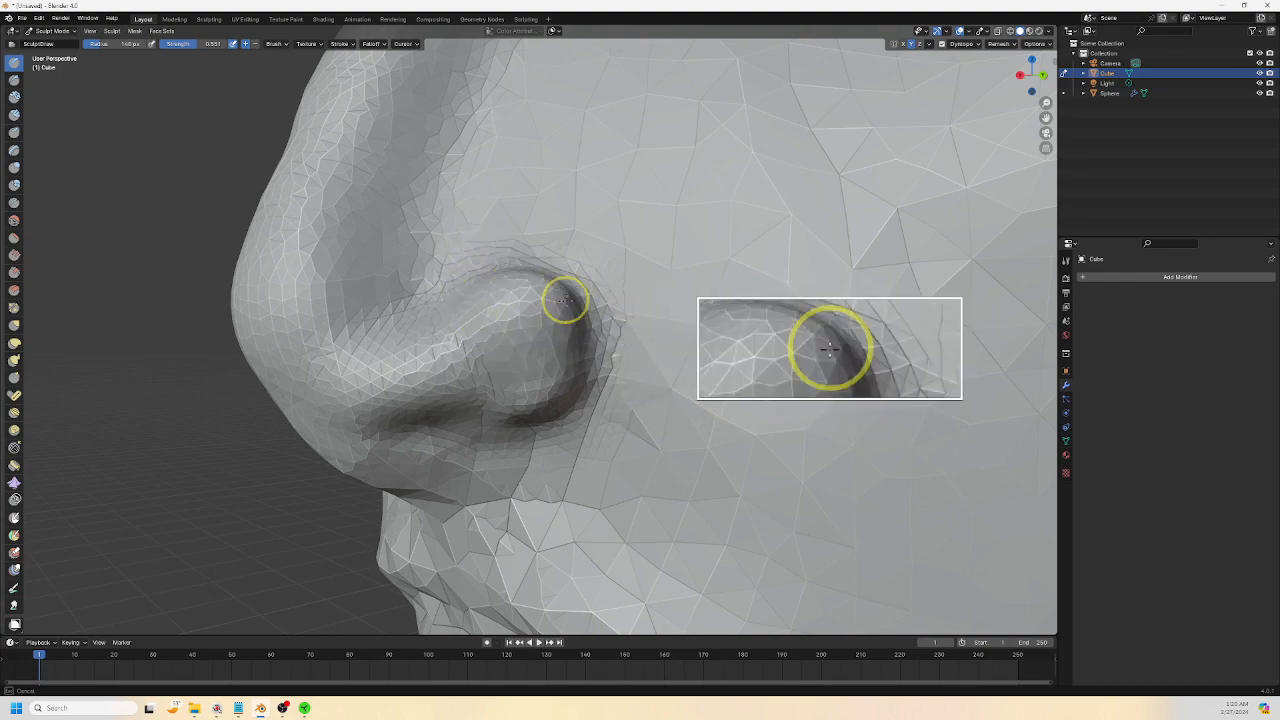
Smooth the nostril wing and soften the crease where it meets the cheek
{"action": "middle_click_drag", "start_coordinate": [551, 401], "coordinate": [601, 447]}
{"action": "mouse_move", "coordinate": [675, 447]}
{"action": "middle_mouse_down"}
{"action": "mouse_move", "coordinate": [666, 460]}
{"action": "mouse_move", "coordinate": [651, 451]}
{"action": "mouse_move", "coordinate": [706, 446]}
{"action": "mouse_move", "coordinate": [698, 457]}
{"action": "mouse_move", "coordinate": [617, 443]}
{"action": "mouse_move", "coordinate": [654, 429]}
{"action": "mouse_move", "coordinate": [720, 454]}
{"action": "mouse_move", "coordinate": [662, 484]}
{"action": "mouse_move", "coordinate": [657, 420]}
{"action": "mouse_move", "coordinate": [591, 394]}
{"action": "middle_mouse_up"}
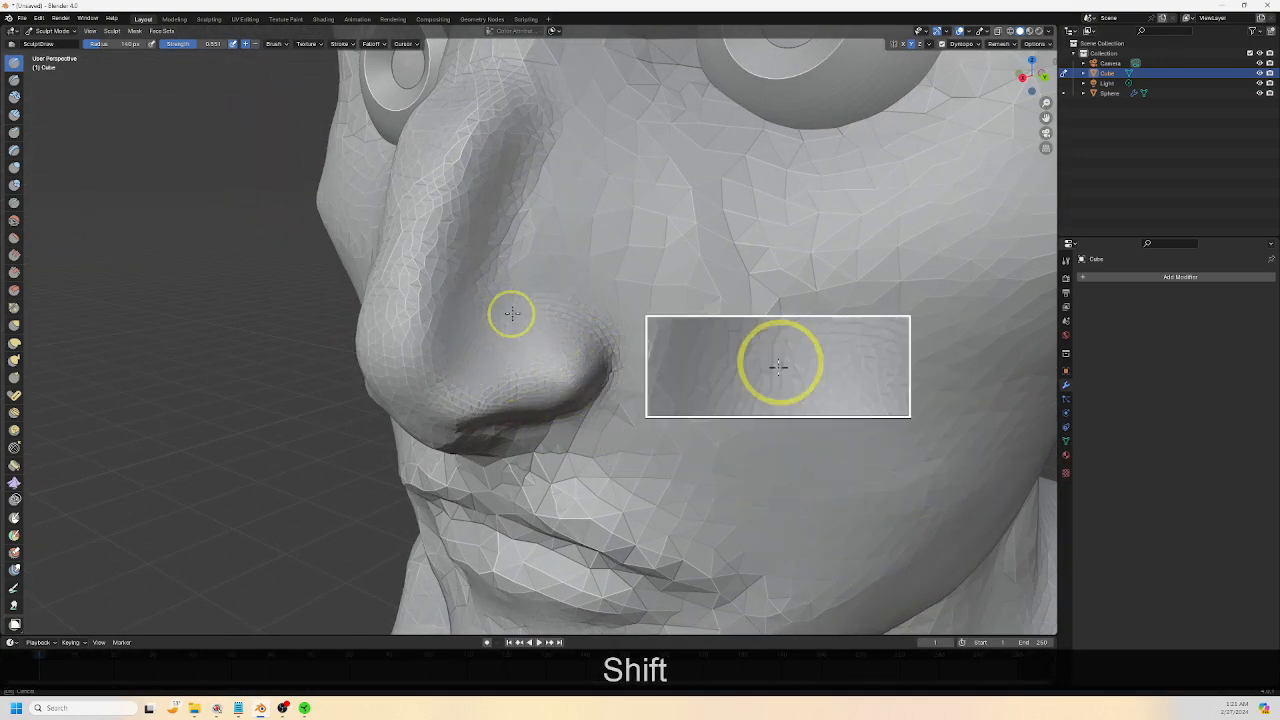
{"action": "mouse_move", "coordinate": [511, 313]}
{"action": "middle_mouse_down", "text": "shift"}
{"action": "mouse_move", "coordinate": [571, 186]}
{"action": "mouse_move", "coordinate": [580, 259]}
{"action": "middle_mouse_up", "text": "shift"}
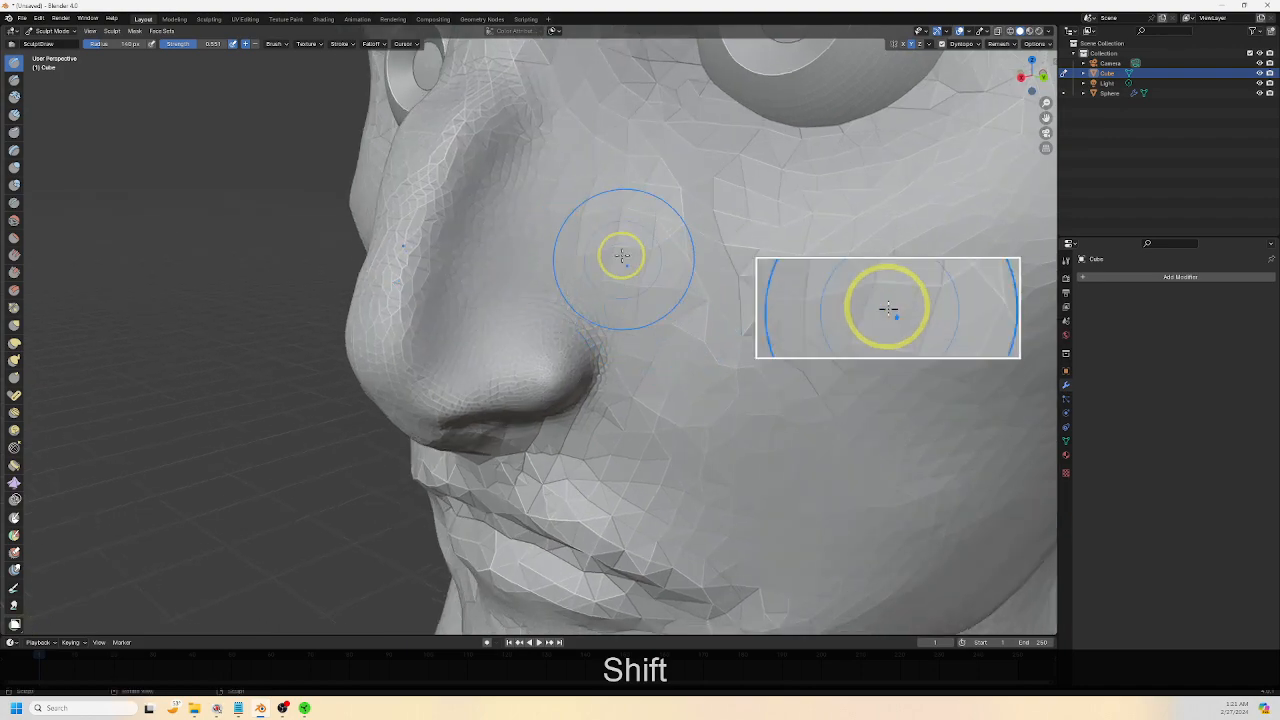
{"action": "middle_click_drag", "start_coordinate": [648, 373], "coordinate": [677, 333]}
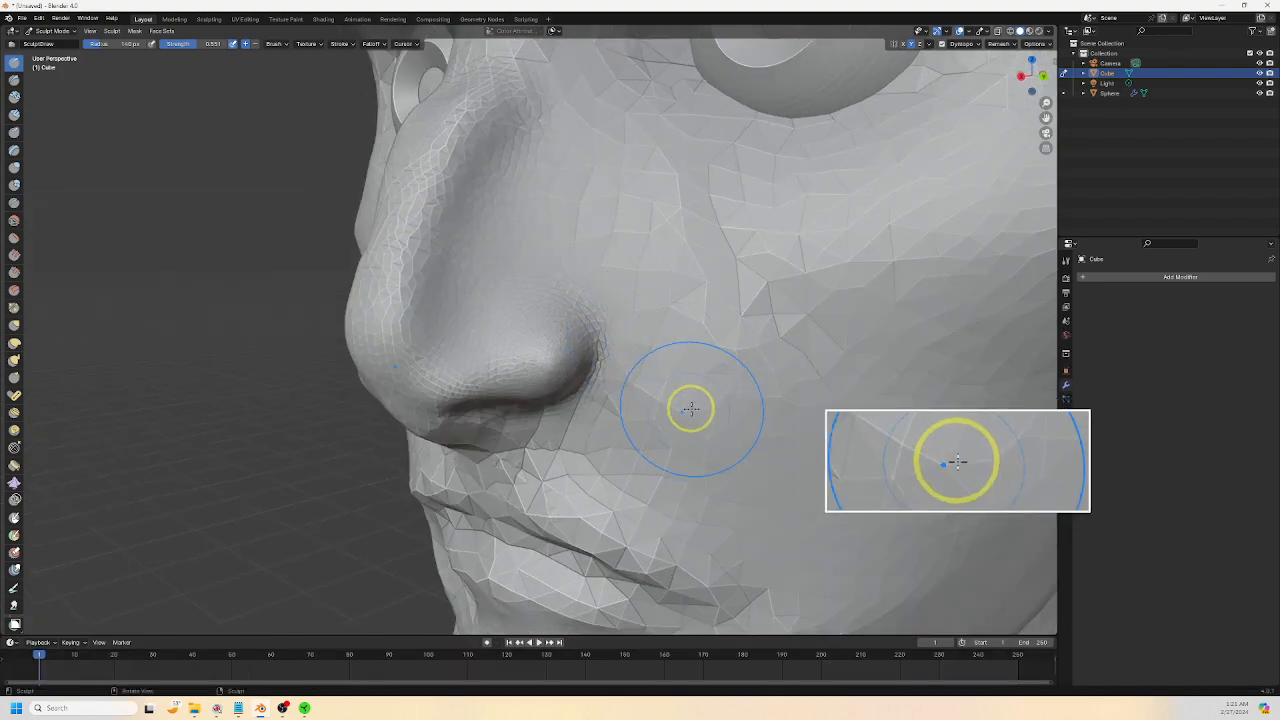
{"action": "mouse_move", "coordinate": [735, 442]}
{"action": "middle_mouse_down"}
{"action": "mouse_move", "coordinate": [709, 366]}
{"action": "mouse_move", "coordinate": [771, 397]}
{"action": "mouse_move", "coordinate": [757, 366]}
{"action": "mouse_move", "coordinate": [726, 372]}
{"action": "mouse_move", "coordinate": [686, 434]}
{"action": "mouse_move", "coordinate": [757, 443]}
{"action": "mouse_move", "coordinate": [740, 381]}
{"action": "mouse_move", "coordinate": [697, 423]}
{"action": "mouse_move", "coordinate": [617, 414]}
{"action": "middle_mouse_up"}
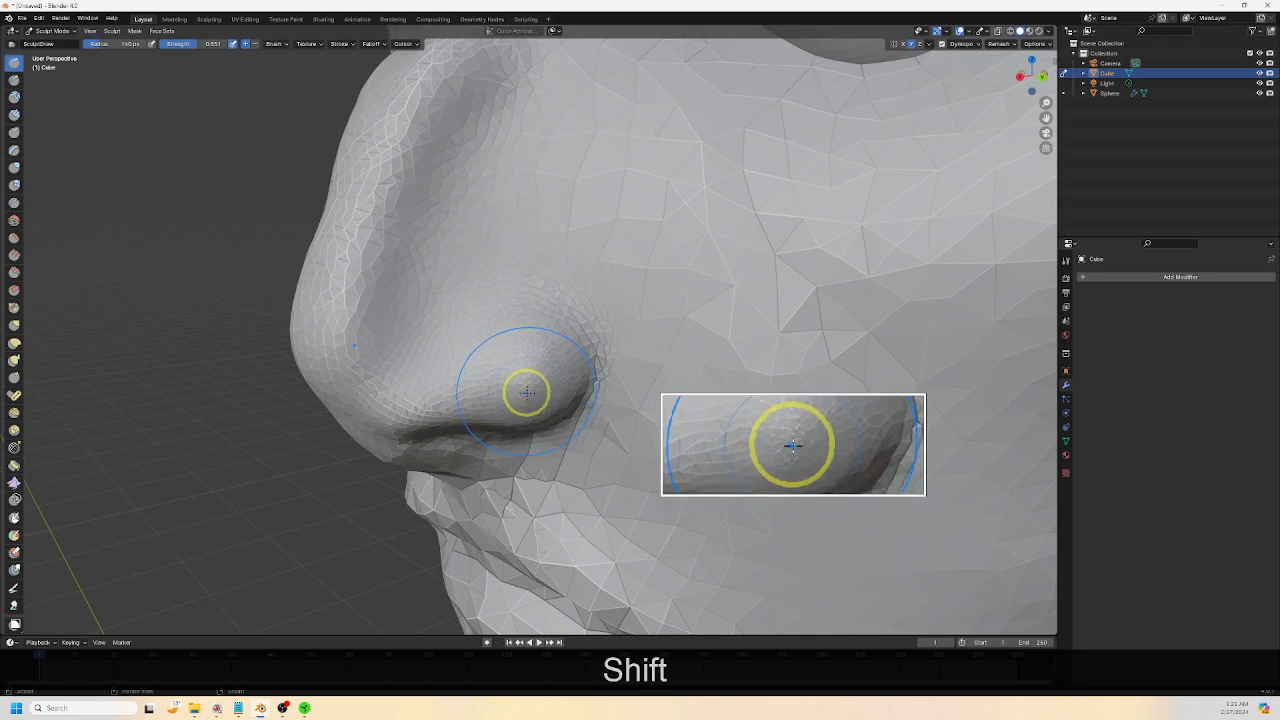
{"action": "middle_click_drag", "start_coordinate": [527, 392], "coordinate": [527, 378]}
{"action": "scroll", "coordinate": [527, 380], "scroll_direction": "up", "scroll_amount": 2}
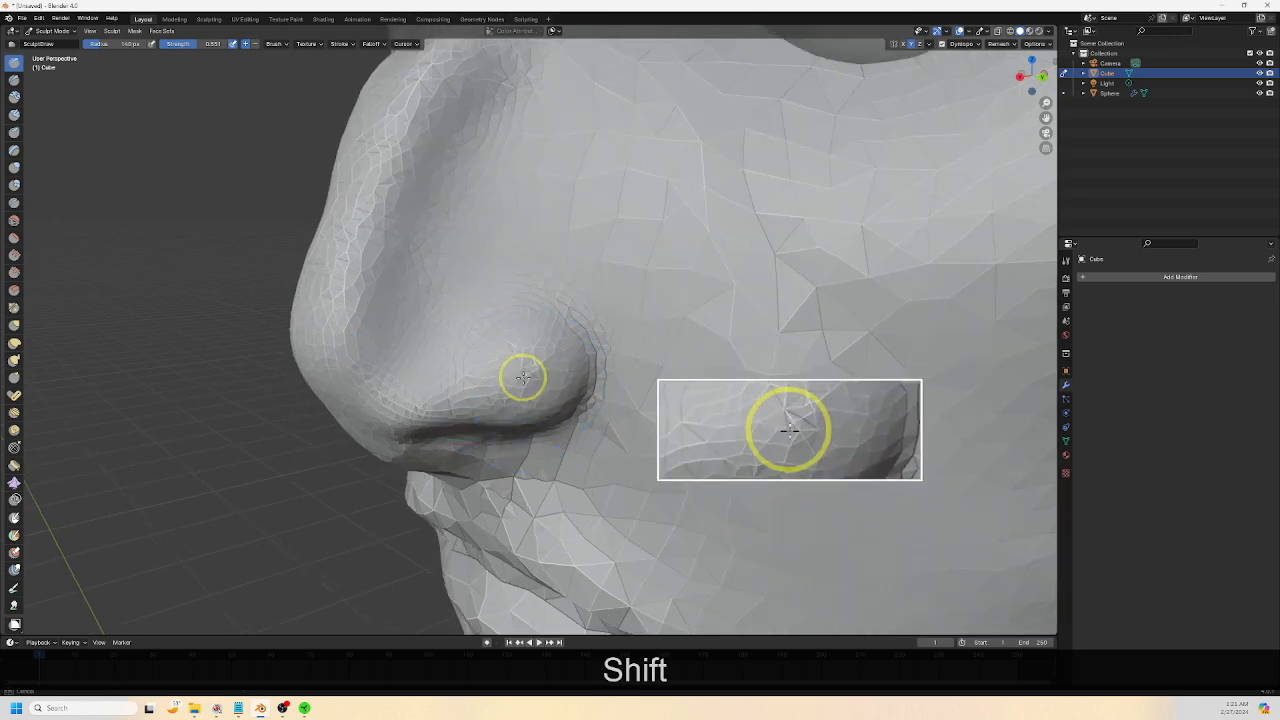
{"action": "scroll", "coordinate": [535, 372], "scroll_direction": "up", "scroll_amount": 2}
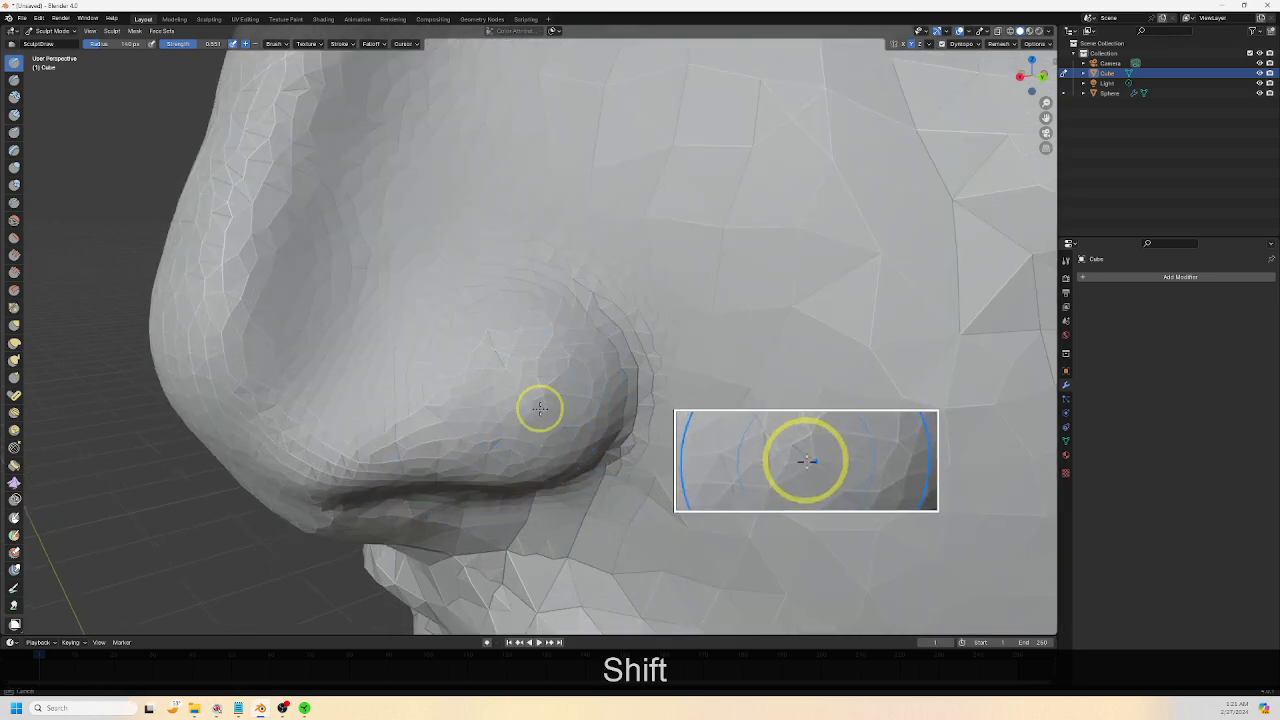
{"action": "left_click_drag", "start_coordinate": [585, 410], "coordinate": [590, 434], "text": "shift"}
{"action": "mouse_move", "coordinate": [590, 434]}
{"action": "middle_mouse_down"}
{"action": "mouse_move", "coordinate": [629, 400]}
{"action": "mouse_move", "coordinate": [630, 300]}
{"action": "middle_mouse_up"}
{"action": "left_click_drag", "start_coordinate": [631, 297], "coordinate": [613, 278], "text": "shift"}
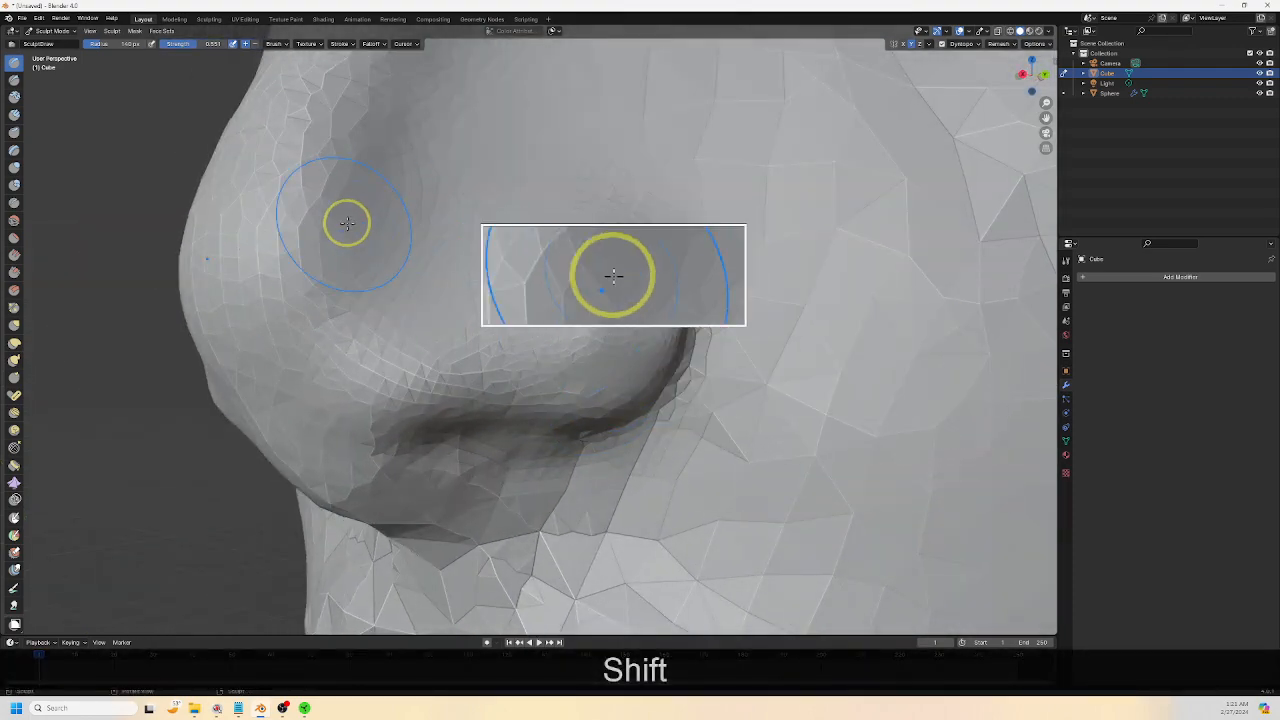
Lower the brush strength and refine the underside of the nose, hollowing the nostrils and smoothing down toward the upper lip
{"action": "left_click_drag", "start_coordinate": [190, 44], "coordinate": [174, 44]}
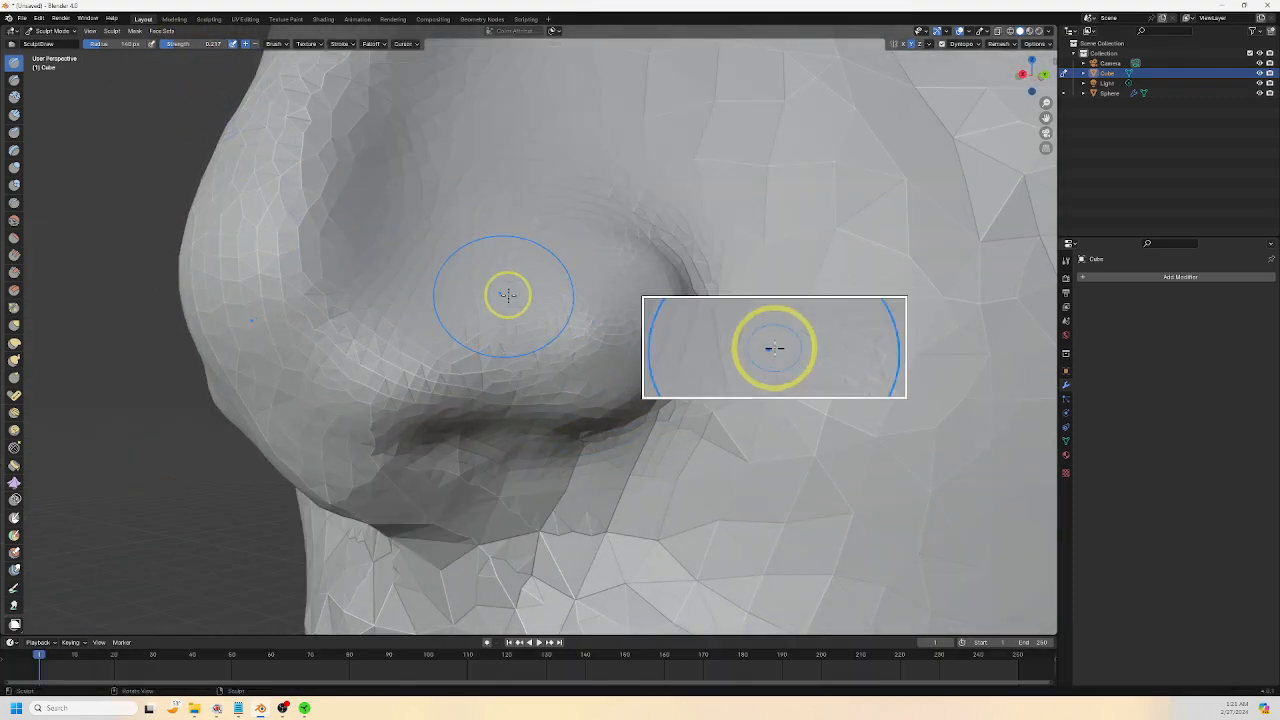
{"action": "mouse_move", "coordinate": [590, 350]}
{"action": "middle_mouse_down"}
{"action": "mouse_move", "coordinate": [669, 357]}
{"action": "mouse_move", "coordinate": [583, 371]}
{"action": "middle_mouse_up"}
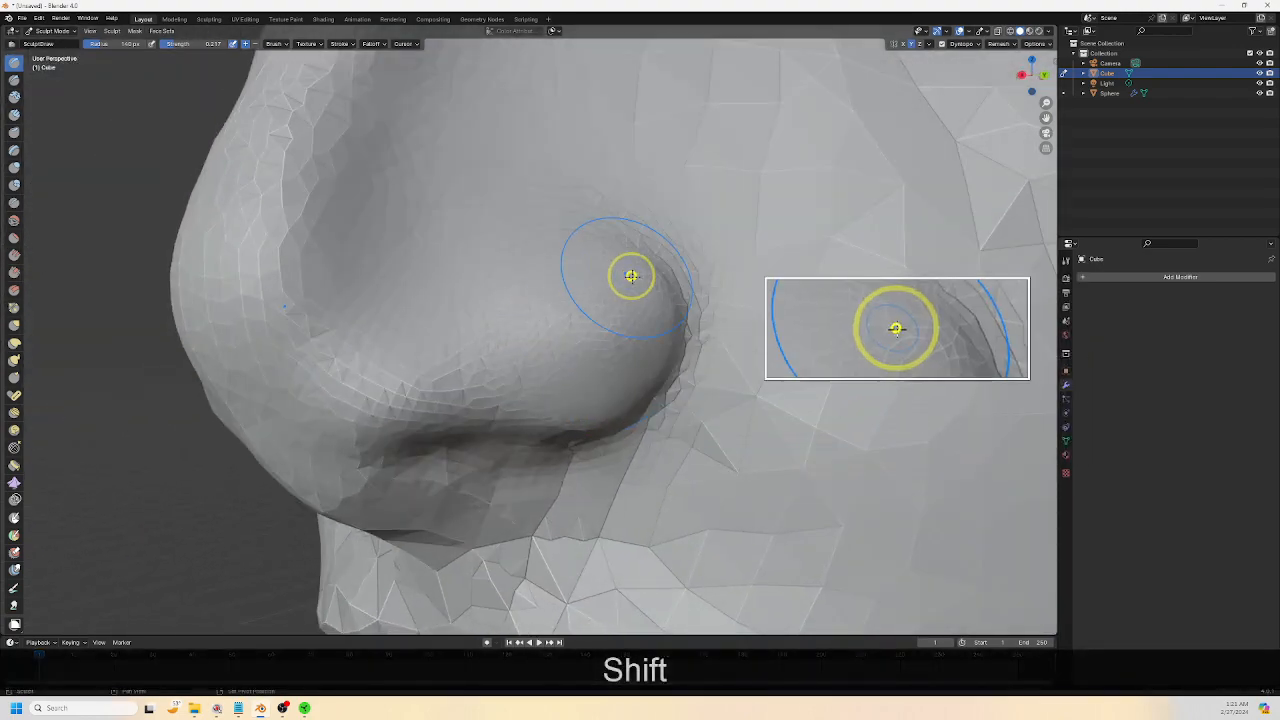
{"action": "middle_click_drag", "start_coordinate": [396, 380], "coordinate": [424, 342]}
{"action": "left_click_drag", "start_coordinate": [483, 333], "coordinate": [515, 280], "text": "shift"}
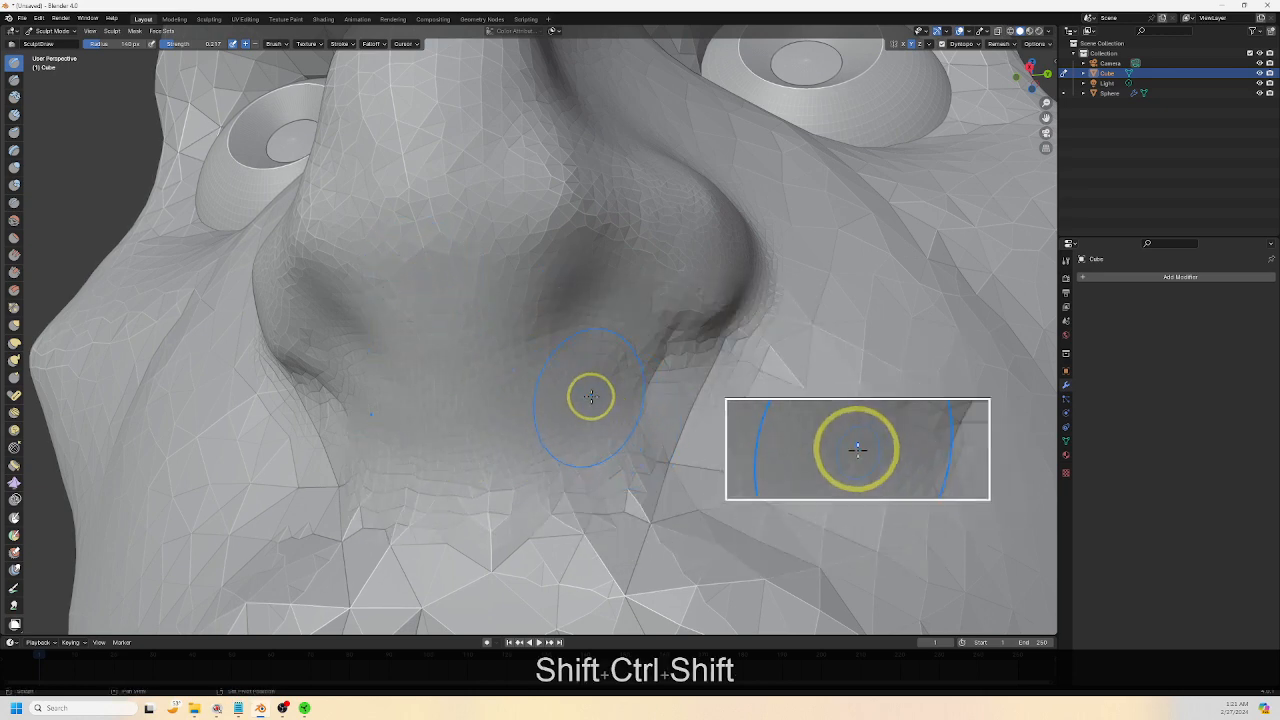
{"action": "middle_click_drag", "start_coordinate": [576, 417], "coordinate": [534, 349], "text": "shift"}
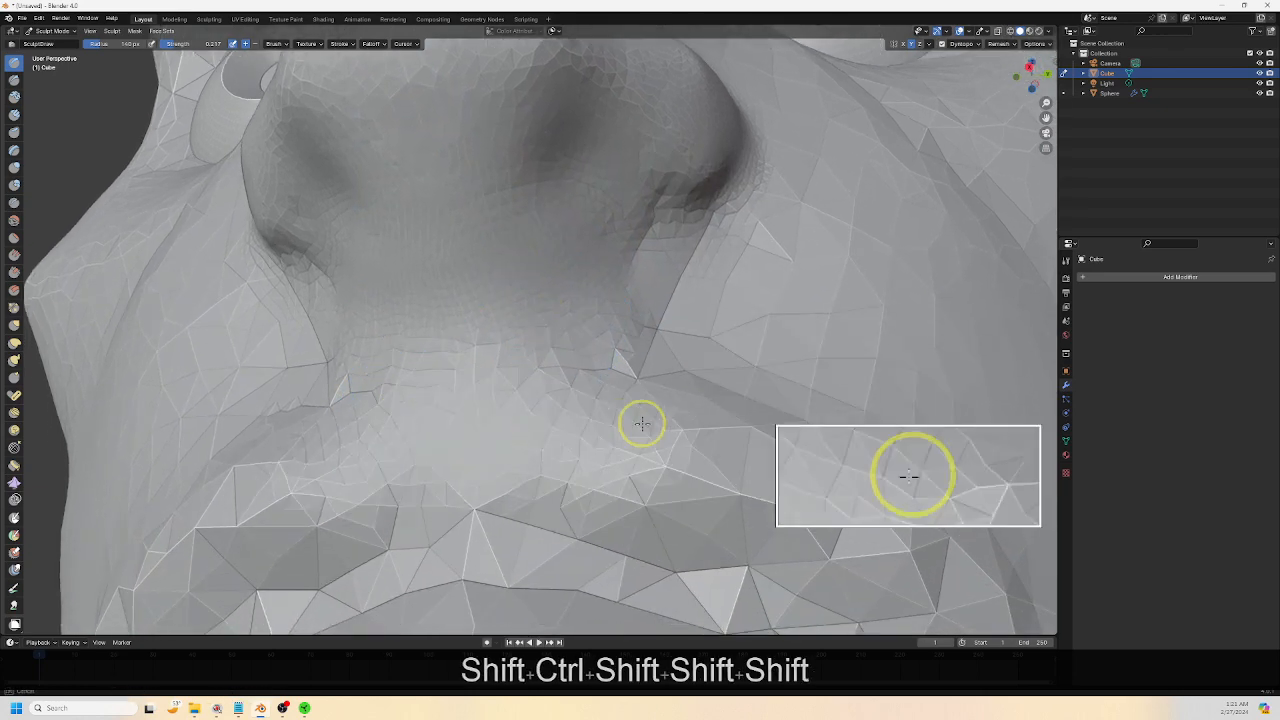
{"action": "scroll", "coordinate": [801, 451], "scroll_direction": "down", "scroll_amount": 3}
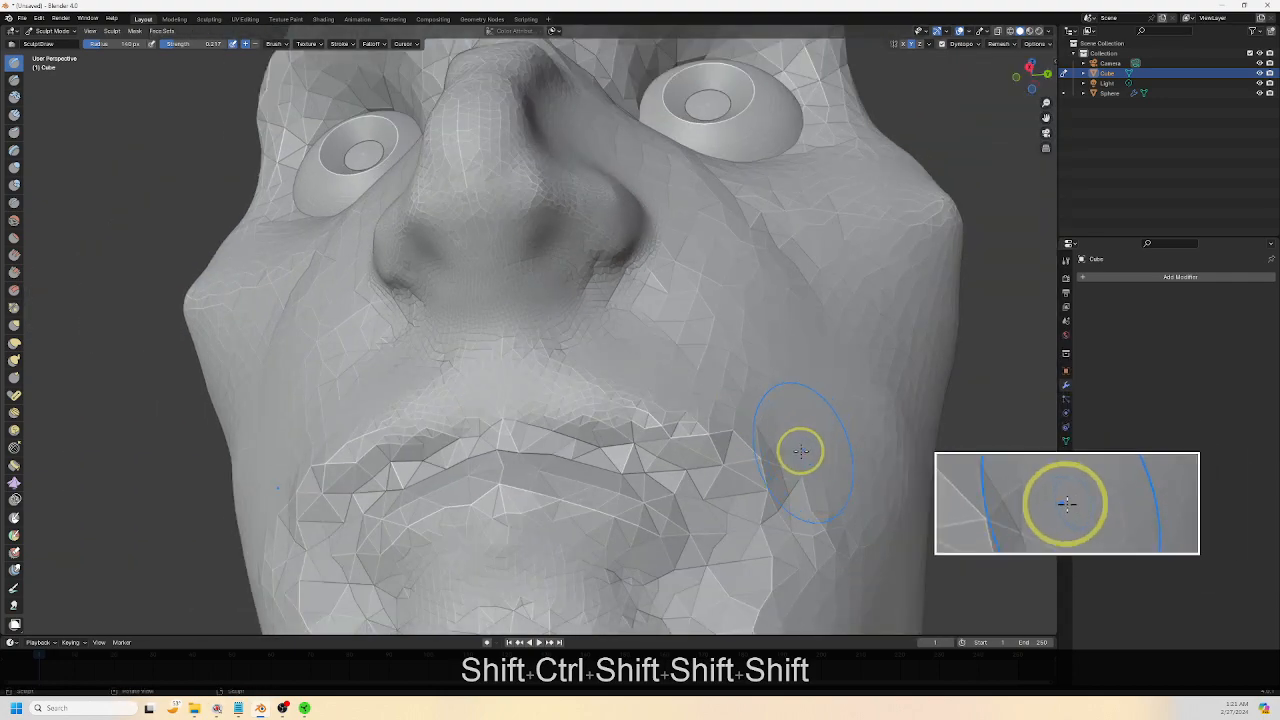
Smooth the coarse faces across the mouth, blending the lips and the upper lip edge
{"action": "mouse_move", "coordinate": [801, 451]}
{"action": "middle_mouse_down", "text": "shift"}
{"action": "mouse_move", "coordinate": [774, 374]}
{"action": "mouse_move", "coordinate": [754, 457]}
{"action": "mouse_move", "coordinate": [749, 403]}
{"action": "middle_mouse_up", "text": "shift"}
{"action": "scroll", "coordinate": [725, 463], "scroll_direction": "up", "scroll_amount": 3}
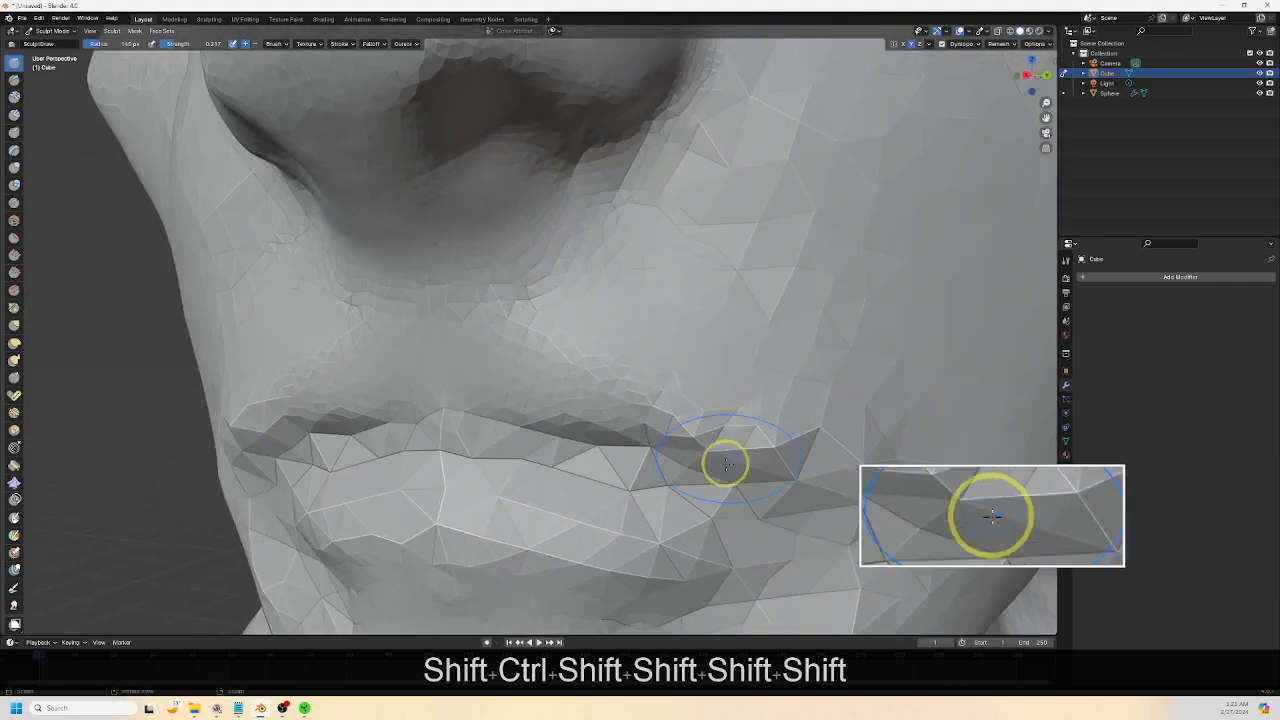
{"action": "middle_click_drag", "start_coordinate": [726, 463], "coordinate": [716, 352], "text": "shift"}
{"action": "scroll", "coordinate": [649, 380], "scroll_direction": "up", "scroll_amount": 2}
{"action": "left_click_drag", "start_coordinate": [411, 383], "coordinate": [799, 474], "text": "shift"}
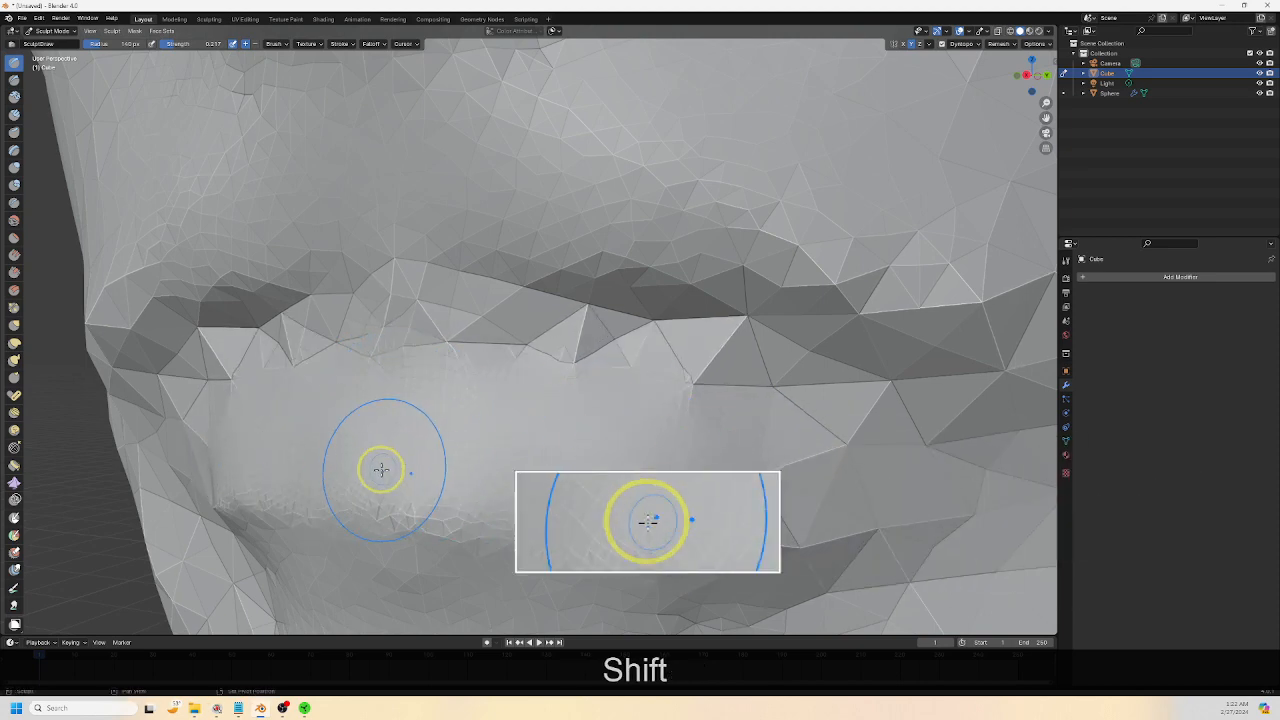
{"action": "mouse_move", "coordinate": [344, 325]}
{"action": "left_mouse_down", "text": "shift"}
{"action": "mouse_move", "coordinate": [466, 320]}
{"action": "mouse_move", "coordinate": [491, 289]}
{"action": "mouse_move", "coordinate": [957, 378]}
{"action": "mouse_move", "coordinate": [994, 323]}
{"action": "mouse_move", "coordinate": [840, 200]}
{"action": "mouse_move", "coordinate": [905, 308]}
{"action": "left_mouse_up", "text": "shift"}
{"action": "scroll", "coordinate": [874, 360], "scroll_direction": "down", "scroll_amount": 2}
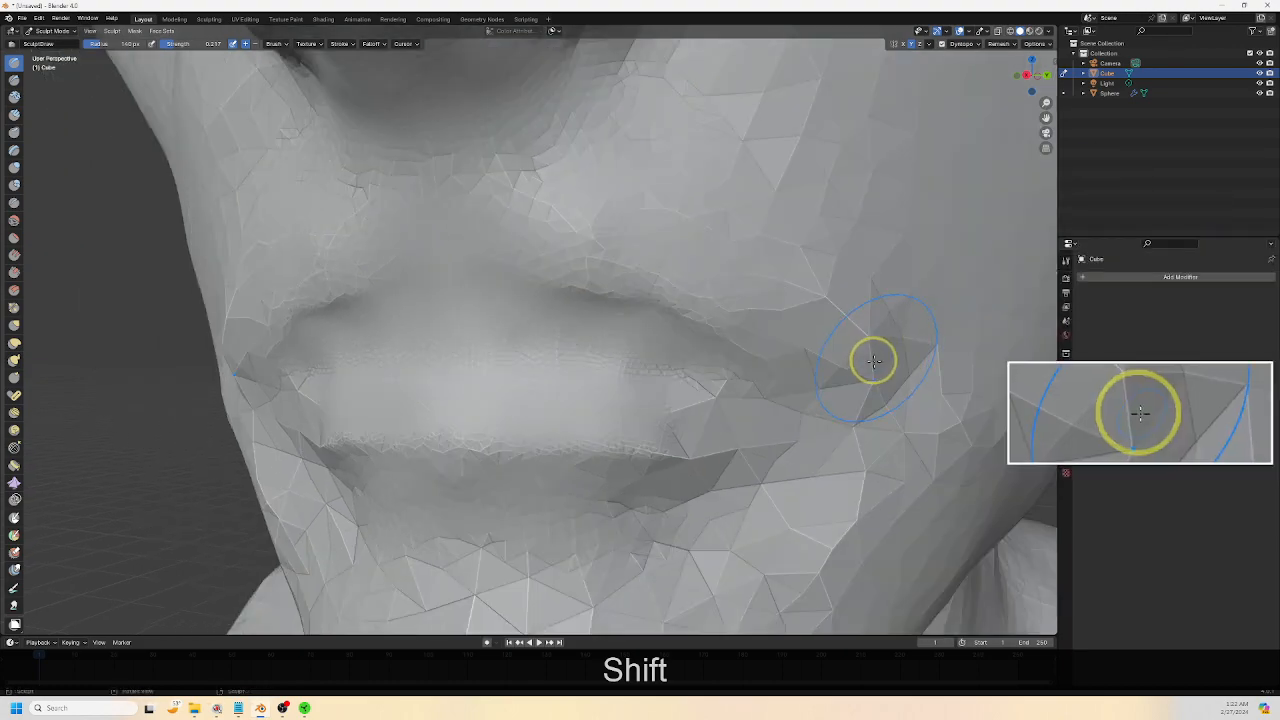
Refine and smooth the faceted area from below the lower lip down over the chin
{"action": "mouse_move", "coordinate": [874, 360]}
{"action": "middle_mouse_down"}
{"action": "mouse_move", "coordinate": [815, 347]}
{"action": "mouse_move", "coordinate": [754, 374]}
{"action": "mouse_move", "coordinate": [786, 337]}
{"action": "mouse_move", "coordinate": [768, 335]}
{"action": "middle_mouse_up"}
{"action": "scroll", "coordinate": [783, 360], "scroll_direction": "up", "scroll_amount": 2}
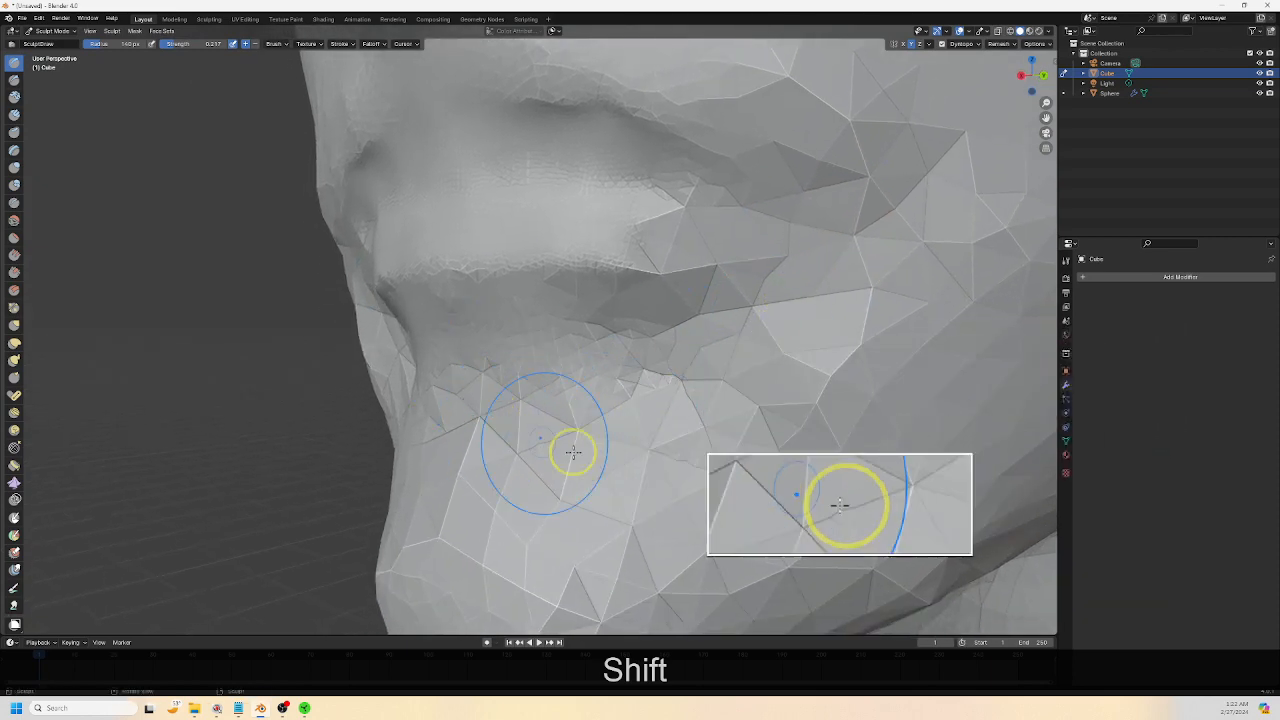
{"action": "middle_click_drag", "start_coordinate": [573, 452], "coordinate": [632, 388]}
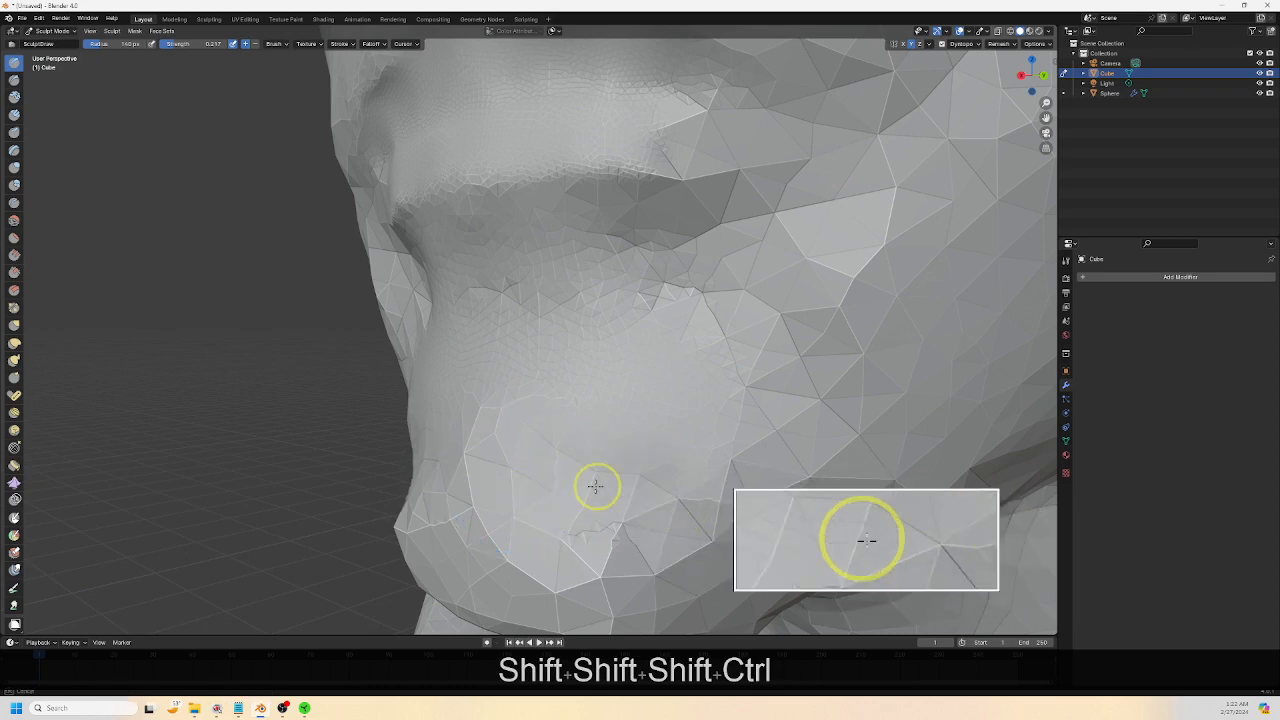
{"action": "left_click_drag", "start_coordinate": [505, 432], "coordinate": [604, 528]}
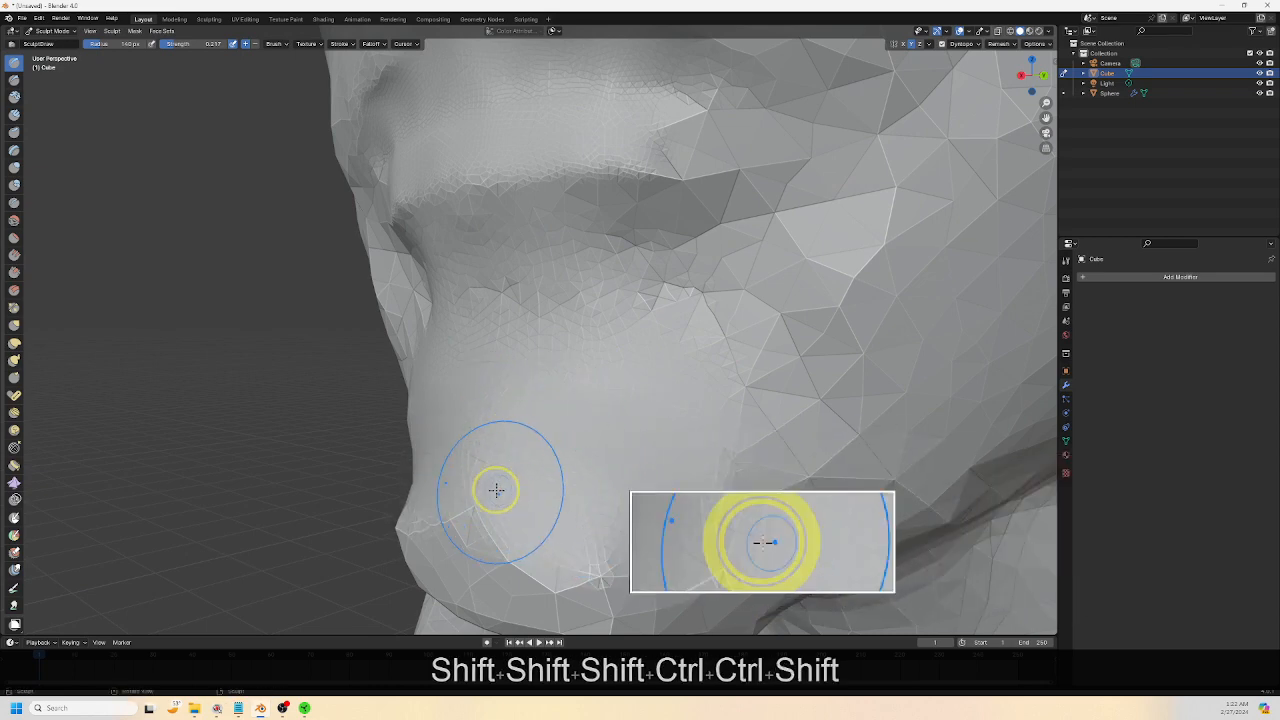
{"action": "left_click_drag", "start_coordinate": [494, 489], "coordinate": [650, 542]}
{"action": "left_click_drag", "start_coordinate": [486, 520], "coordinate": [662, 565]}
{"action": "mouse_move", "coordinate": [549, 551]}
{"action": "left_mouse_down"}
{"action": "mouse_move", "coordinate": [809, 350]}
{"action": "mouse_move", "coordinate": [814, 266]}
{"action": "mouse_move", "coordinate": [814, 340]}
{"action": "left_mouse_up"}
Smooth the jagged faces around the corner of the mouth and the adjoining cheek
{"action": "middle_click_drag", "start_coordinate": [814, 340], "coordinate": [754, 446]}
{"action": "scroll", "coordinate": [785, 391], "scroll_direction": "down", "scroll_amount": 3}
{"action": "middle_click_drag", "start_coordinate": [785, 391], "coordinate": [675, 449], "text": "shift"}
{"action": "mouse_move", "coordinate": [588, 443]}
{"action": "middle_mouse_down"}
{"action": "mouse_move", "coordinate": [693, 443]}
{"action": "mouse_move", "coordinate": [620, 420]}
{"action": "middle_mouse_up"}
{"action": "scroll", "coordinate": [586, 403], "scroll_direction": "up", "scroll_amount": 5}
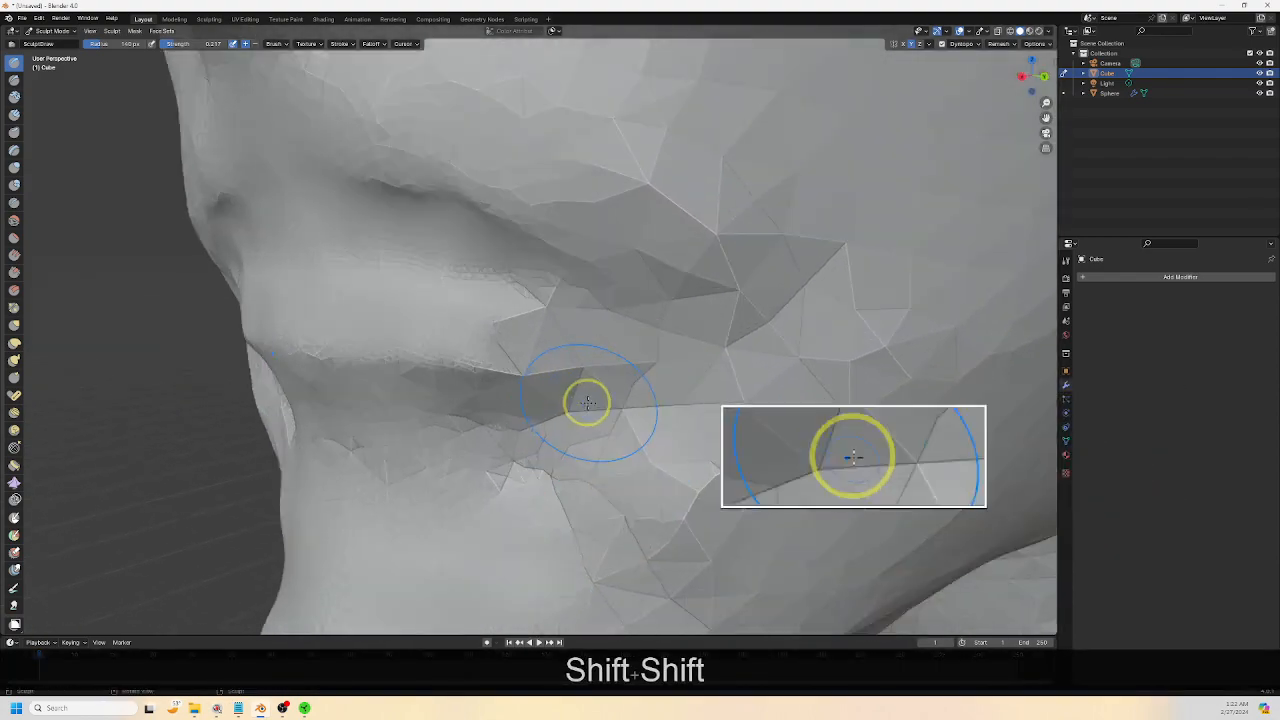
{"action": "mouse_move", "coordinate": [525, 356]}
{"action": "left_mouse_down"}
{"action": "mouse_move", "coordinate": [559, 338]}
{"action": "mouse_move", "coordinate": [566, 349]}
{"action": "mouse_move", "coordinate": [527, 352]}
{"action": "left_mouse_up"}
{"action": "mouse_move", "coordinate": [598, 303]}
{"action": "left_mouse_down", "text": "shift"}
{"action": "mouse_move", "coordinate": [680, 240]}
{"action": "mouse_move", "coordinate": [598, 160]}
{"action": "mouse_move", "coordinate": [578, 178]}
{"action": "left_mouse_up", "text": "shift"}
{"action": "middle_click_drag", "start_coordinate": [706, 192], "coordinate": [746, 355], "text": "shift"}
{"action": "mouse_move", "coordinate": [746, 355]}
{"action": "left_mouse_down", "text": "shift"}
{"action": "mouse_move", "coordinate": [732, 338]}
{"action": "mouse_move", "coordinate": [621, 365]}
{"action": "mouse_move", "coordinate": [580, 143]}
{"action": "mouse_move", "coordinate": [660, 266]}
{"action": "mouse_move", "coordinate": [647, 163]}
{"action": "left_mouse_up", "text": "shift"}
{"action": "mouse_move", "coordinate": [690, 200]}
{"action": "left_mouse_down", "text": "shift"}
{"action": "mouse_move", "coordinate": [663, 240]}
{"action": "mouse_move", "coordinate": [689, 337]}
{"action": "mouse_move", "coordinate": [771, 386]}
{"action": "mouse_move", "coordinate": [745, 355]}
{"action": "left_mouse_up", "text": "shift"}
{"action": "mouse_move", "coordinate": [580, 126]}
{"action": "left_mouse_down", "text": "shift"}
{"action": "mouse_move", "coordinate": [643, 389]}
{"action": "mouse_move", "coordinate": [777, 452]}
{"action": "left_mouse_up", "text": "shift"}
{"action": "mouse_move", "coordinate": [777, 452]}
{"action": "middle_mouse_down"}
{"action": "mouse_move", "coordinate": [879, 450]}
{"action": "mouse_move", "coordinate": [846, 417]}
{"action": "middle_mouse_up"}
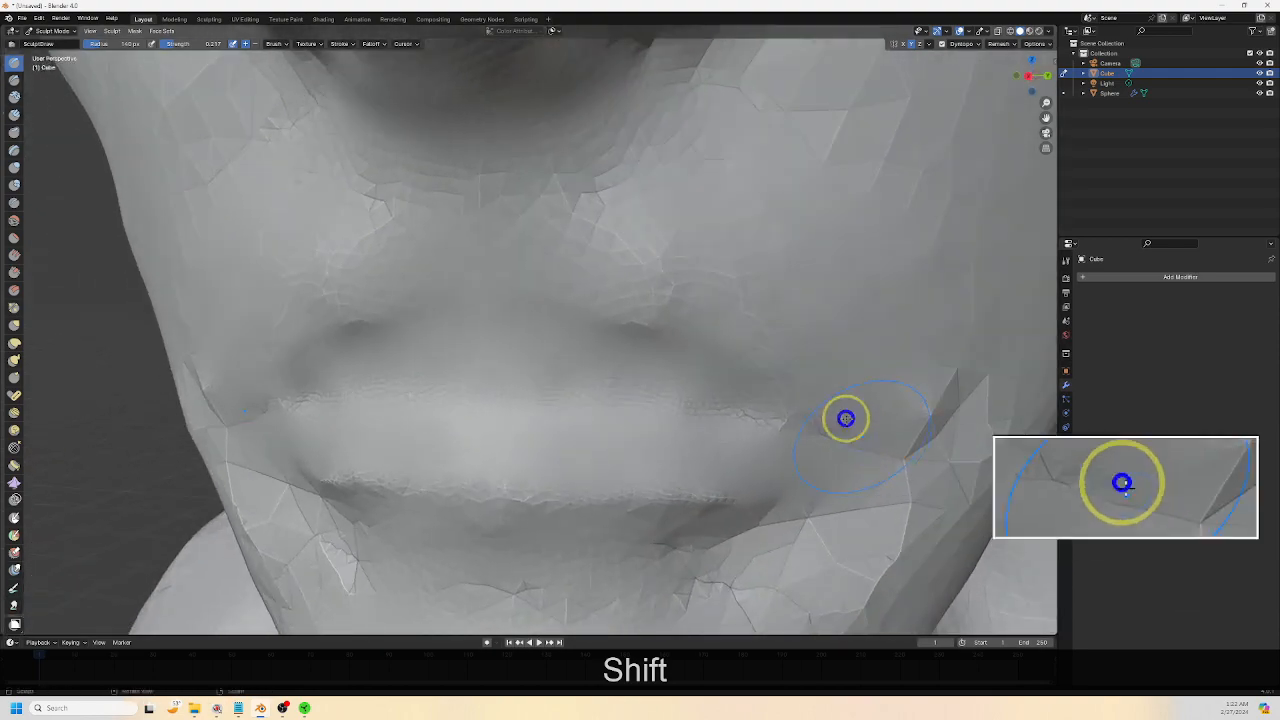
Sculpt the raised centre of the upper lip with curved hollows on both sides of it
{"action": "mouse_move", "coordinate": [489, 216]}
{"action": "left_mouse_down", "text": "shift"}
{"action": "mouse_move", "coordinate": [671, 234]}
{"action": "mouse_move", "coordinate": [511, 231]}
{"action": "mouse_move", "coordinate": [669, 293]}
{"action": "left_mouse_up", "text": "shift"}
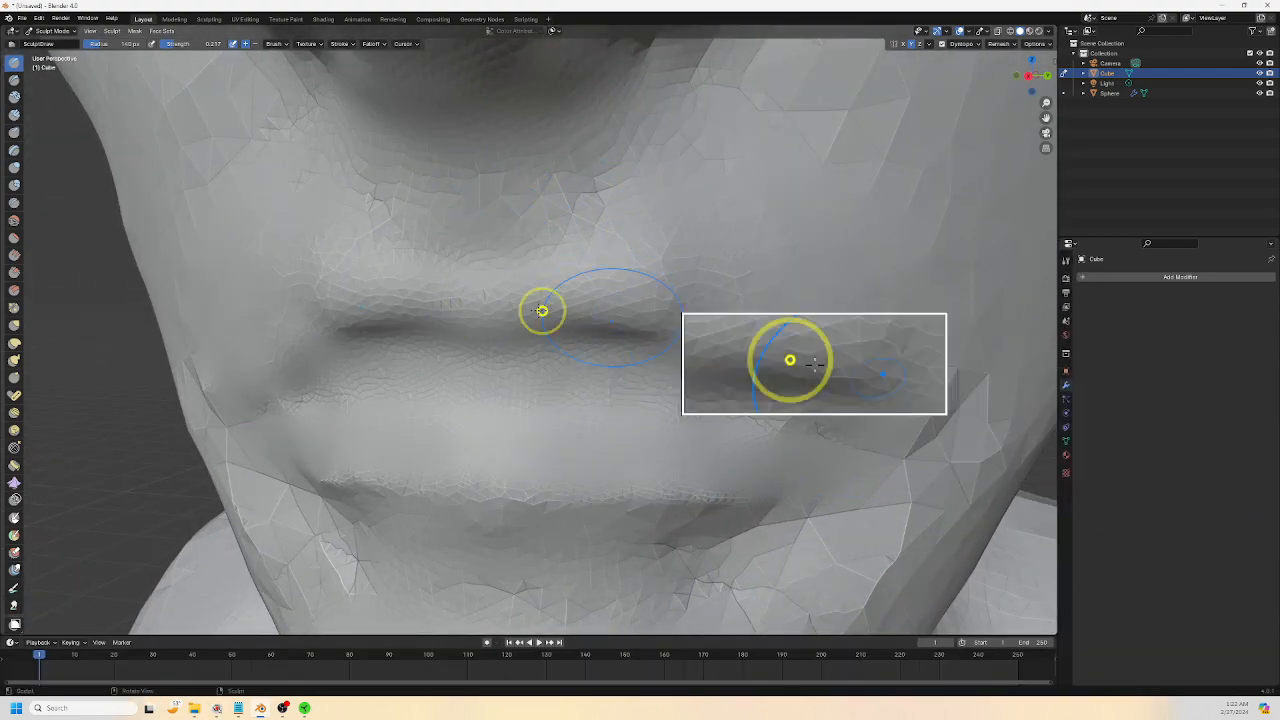
{"action": "mouse_move", "coordinate": [541, 310]}
{"action": "left_mouse_down", "text": "shift"}
{"action": "mouse_move", "coordinate": [480, 271]}
{"action": "mouse_move", "coordinate": [551, 249]}
{"action": "mouse_move", "coordinate": [581, 272]}
{"action": "mouse_move", "coordinate": [499, 329]}
{"action": "mouse_move", "coordinate": [714, 369]}
{"action": "mouse_move", "coordinate": [679, 357]}
{"action": "left_mouse_up", "text": "shift"}
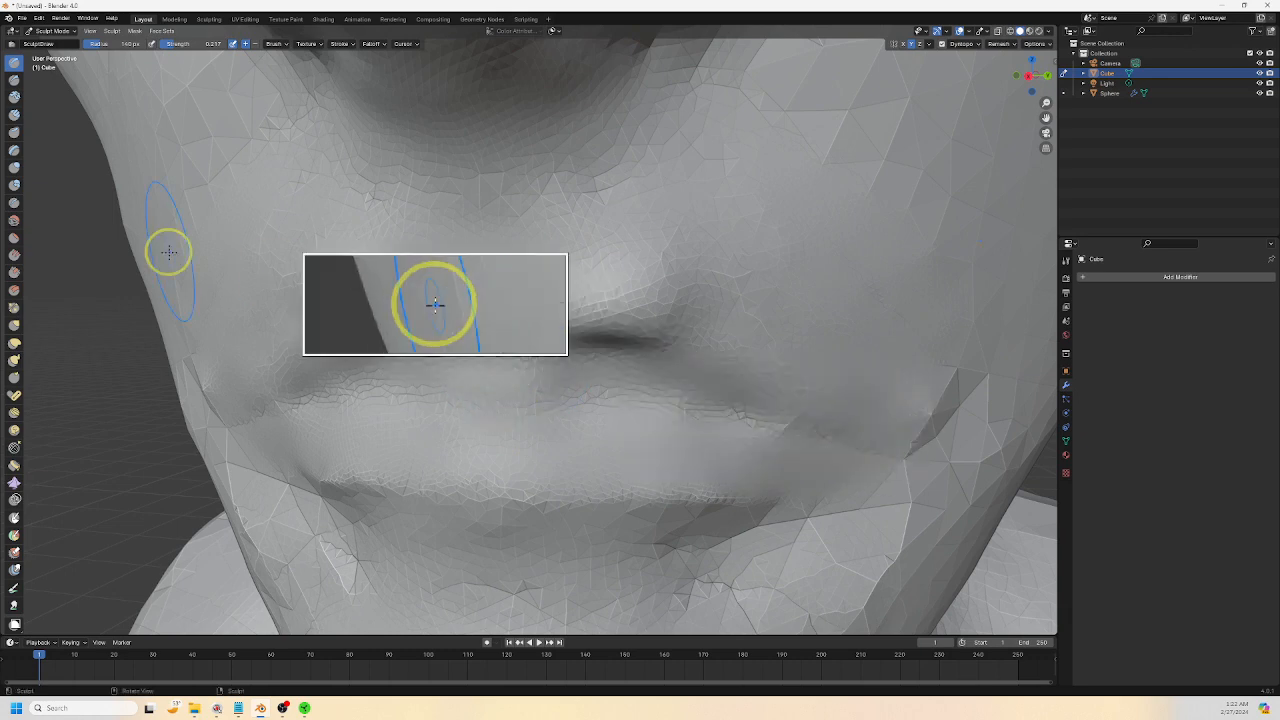
{"action": "left_click", "coordinate": [31, 183]}
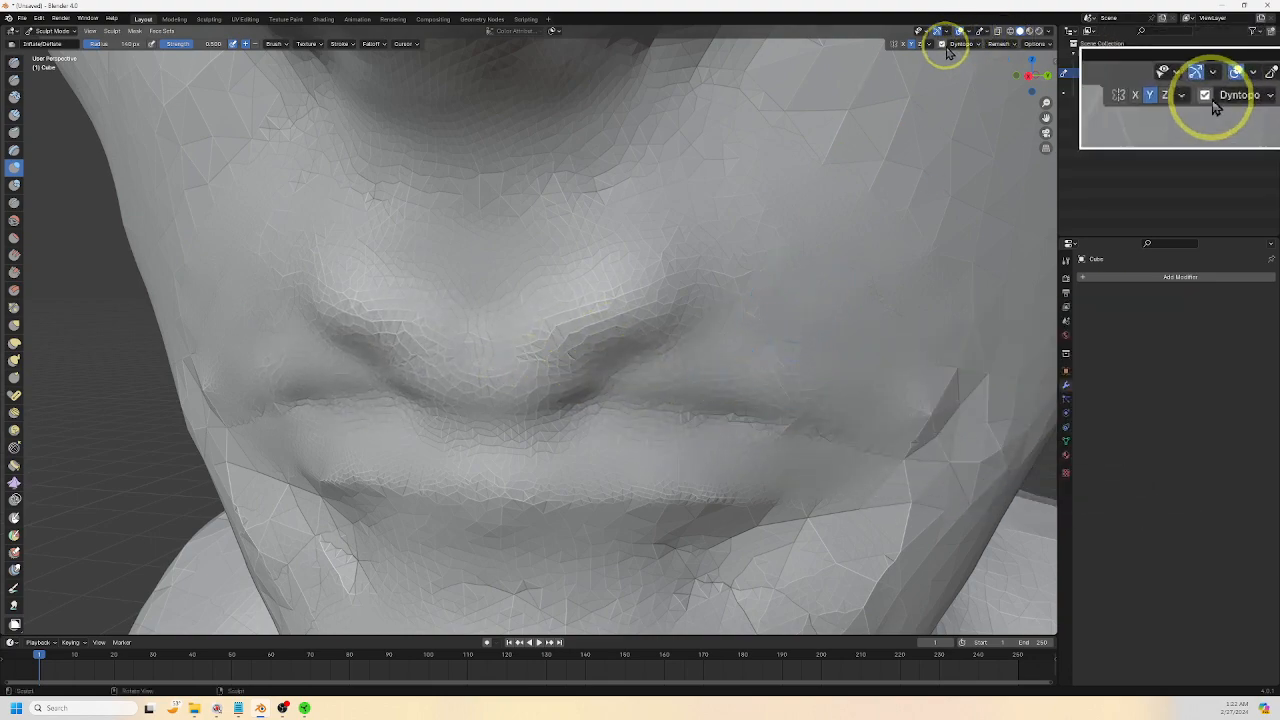
Turn off dynamic topology and carve the line between the lips out to the mouth corner with the Crease brush
{"action": "middle_click_drag", "start_coordinate": [985, 278], "coordinate": [908, 284]}
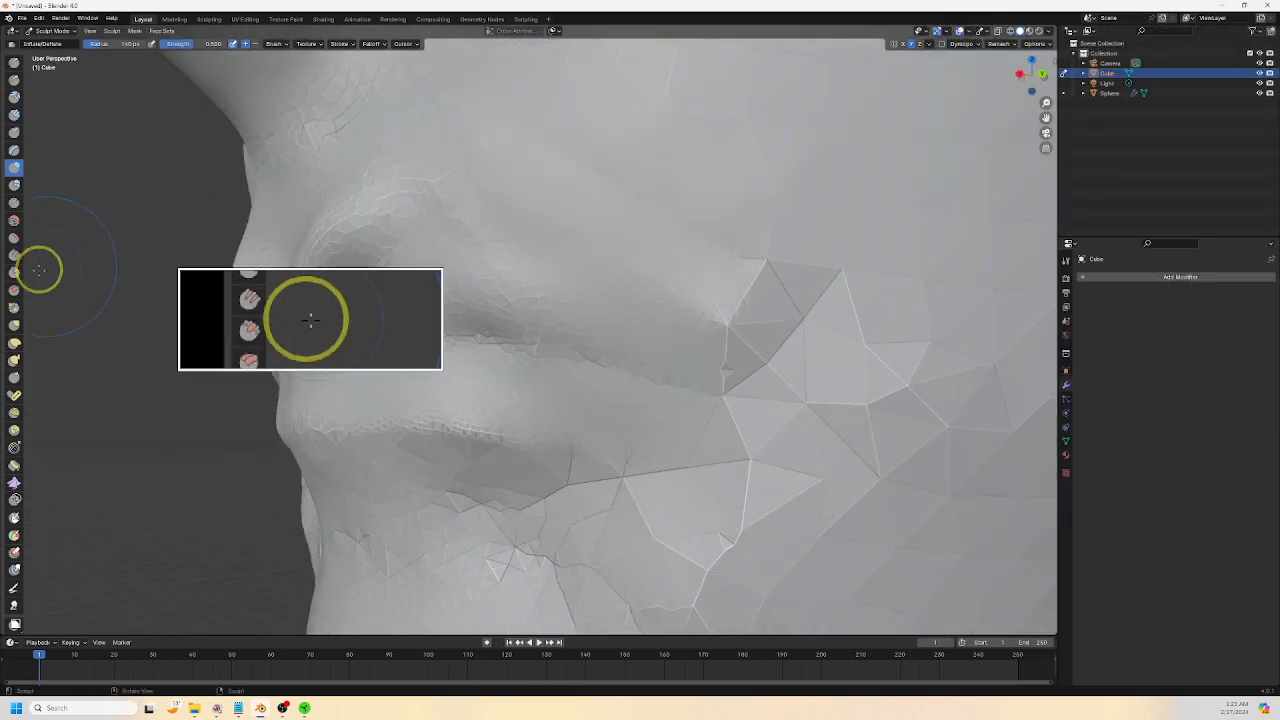
{"action": "left_click", "coordinate": [15, 202]}
{"action": "scroll", "coordinate": [194, 349], "scroll_direction": "up", "scroll_amount": 5}
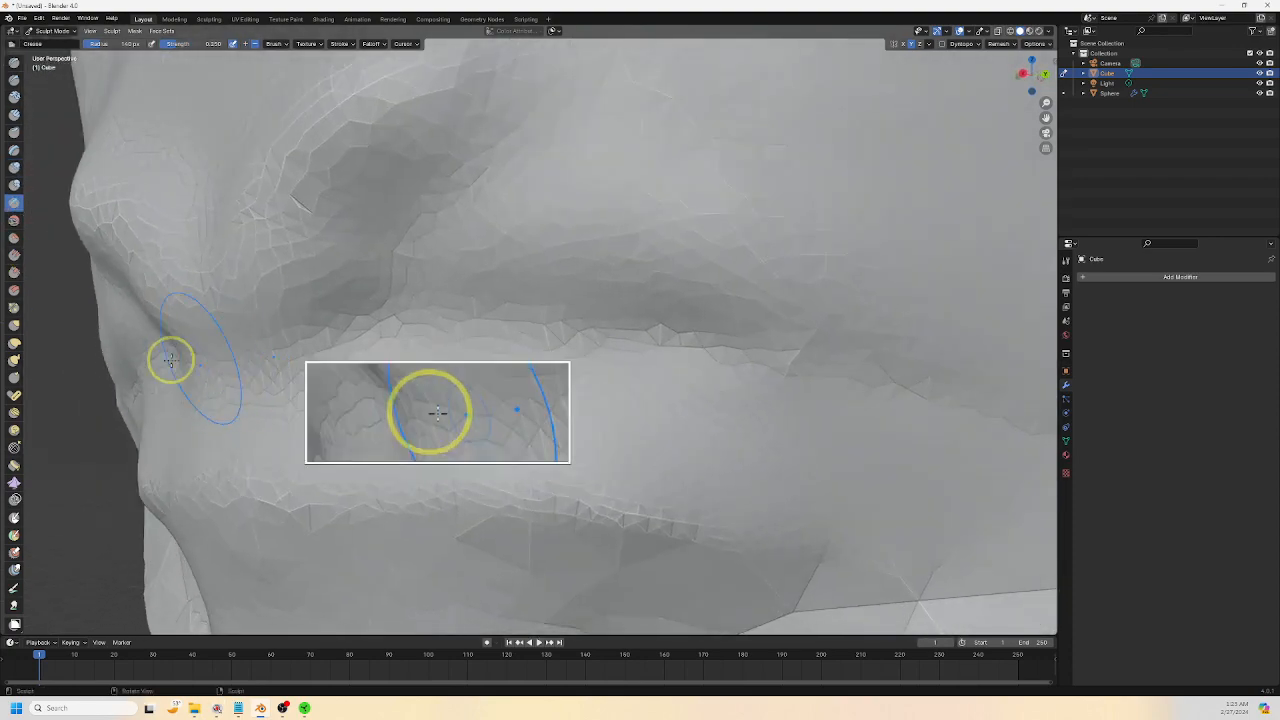
{"action": "left_click_drag", "start_coordinate": [171, 360], "coordinate": [316, 377]}
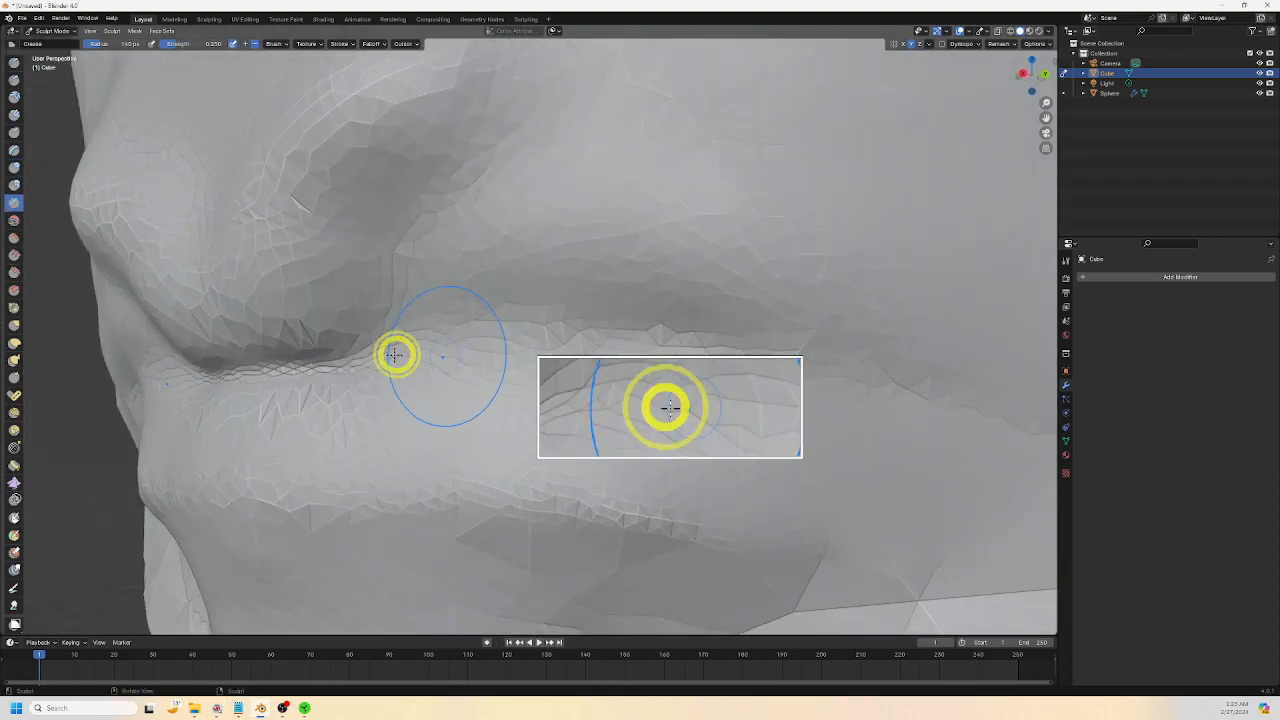
{"action": "left_click_drag", "start_coordinate": [718, 373], "coordinate": [860, 402]}
{"action": "mouse_move", "coordinate": [170, 360]}
{"action": "left_mouse_down"}
{"action": "mouse_move", "coordinate": [449, 349]}
{"action": "mouse_move", "coordinate": [897, 411]}
{"action": "mouse_move", "coordinate": [789, 383]}
{"action": "mouse_move", "coordinate": [870, 402]}
{"action": "left_mouse_up"}
Sharpen the parting line and the edges of the lips with the Pinch/Magnify brush
{"action": "left_click", "coordinate": [13, 308]}
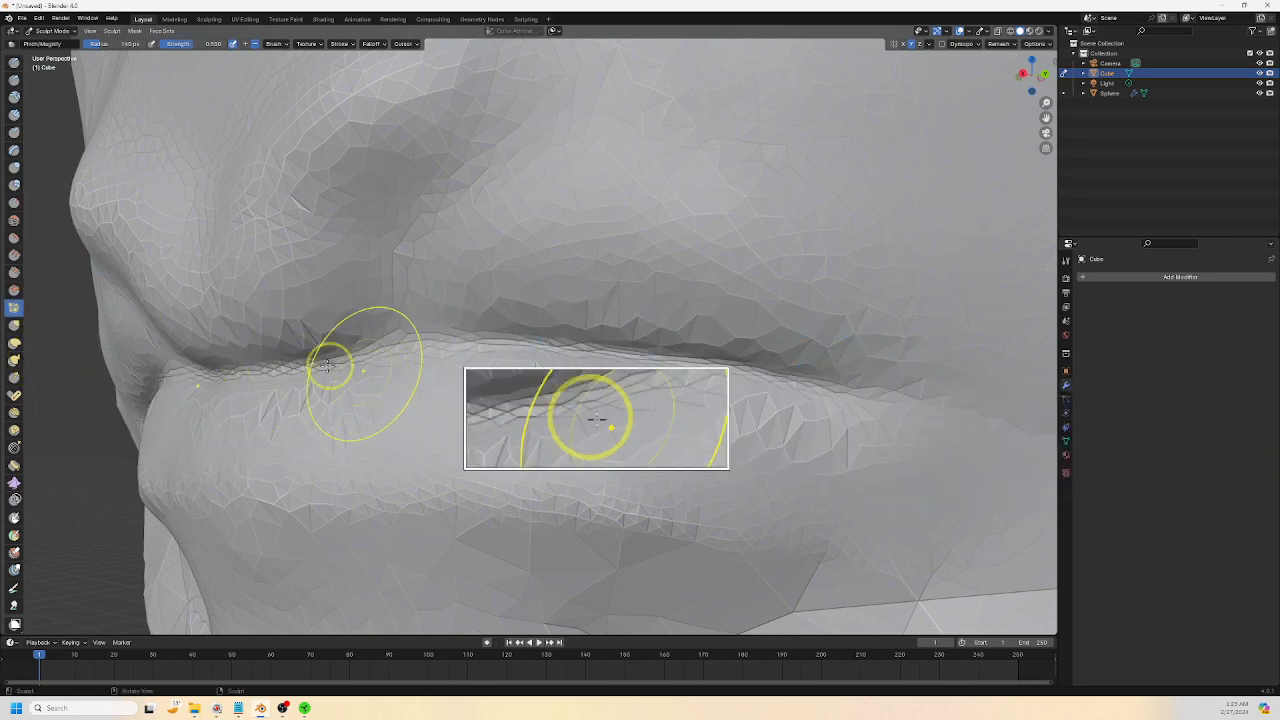
{"action": "mouse_move", "coordinate": [637, 353]}
{"action": "left_mouse_down"}
{"action": "mouse_move", "coordinate": [811, 391]}
{"action": "mouse_move", "coordinate": [367, 354]}
{"action": "left_mouse_up"}
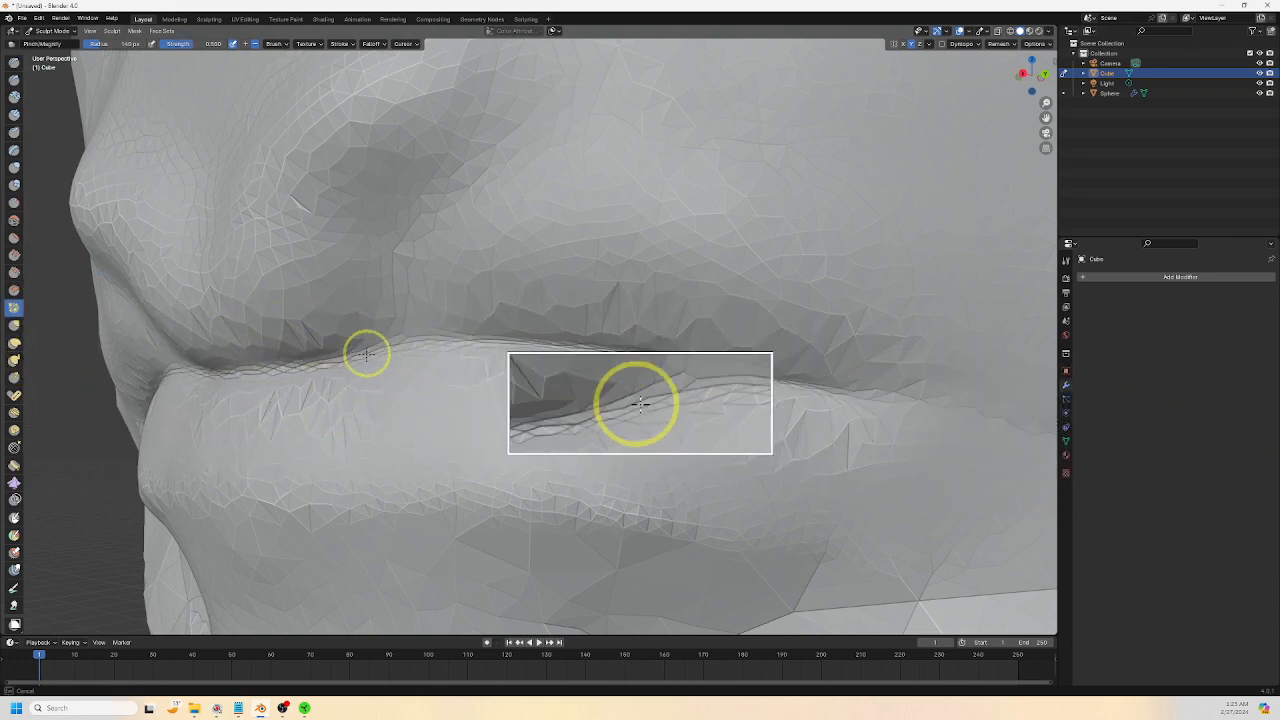
{"action": "left_click_drag", "start_coordinate": [197, 360], "coordinate": [864, 409]}
{"action": "scroll", "coordinate": [831, 420], "scroll_direction": "down", "scroll_amount": 4}
{"action": "middle_click_drag", "start_coordinate": [831, 420], "coordinate": [777, 429]}
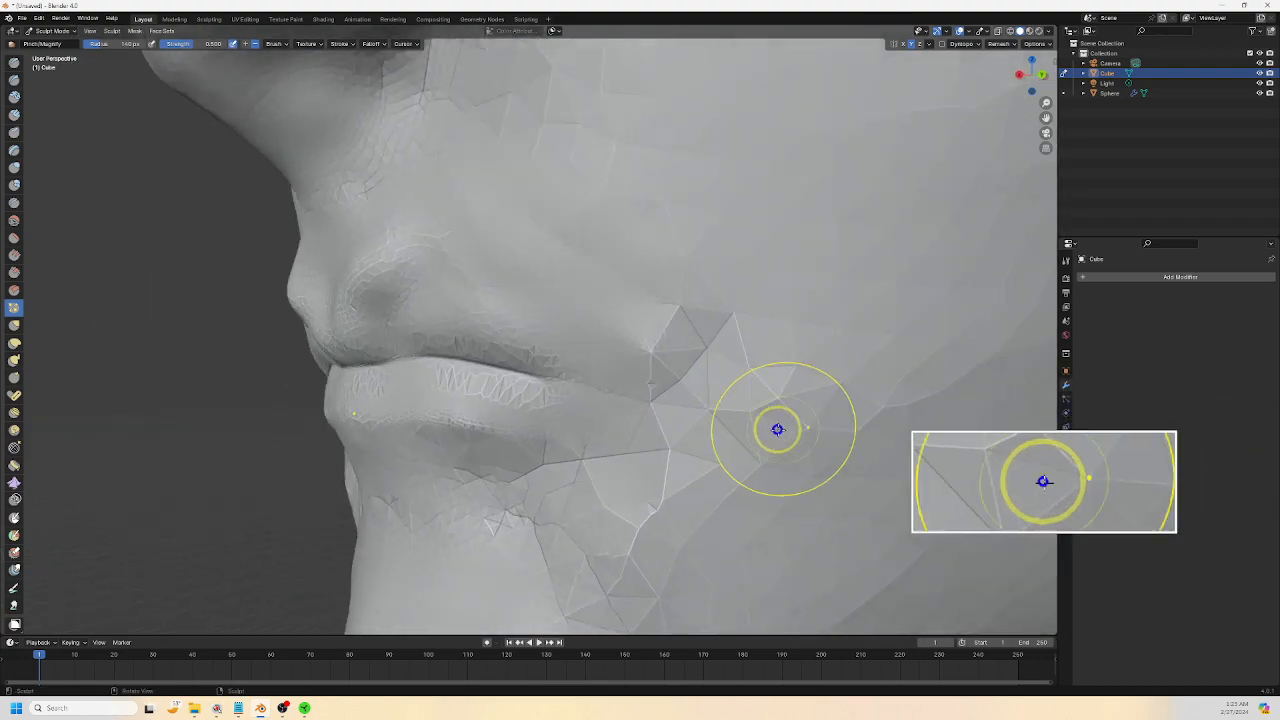
{"action": "left_click_drag", "start_coordinate": [489, 377], "coordinate": [591, 398]}
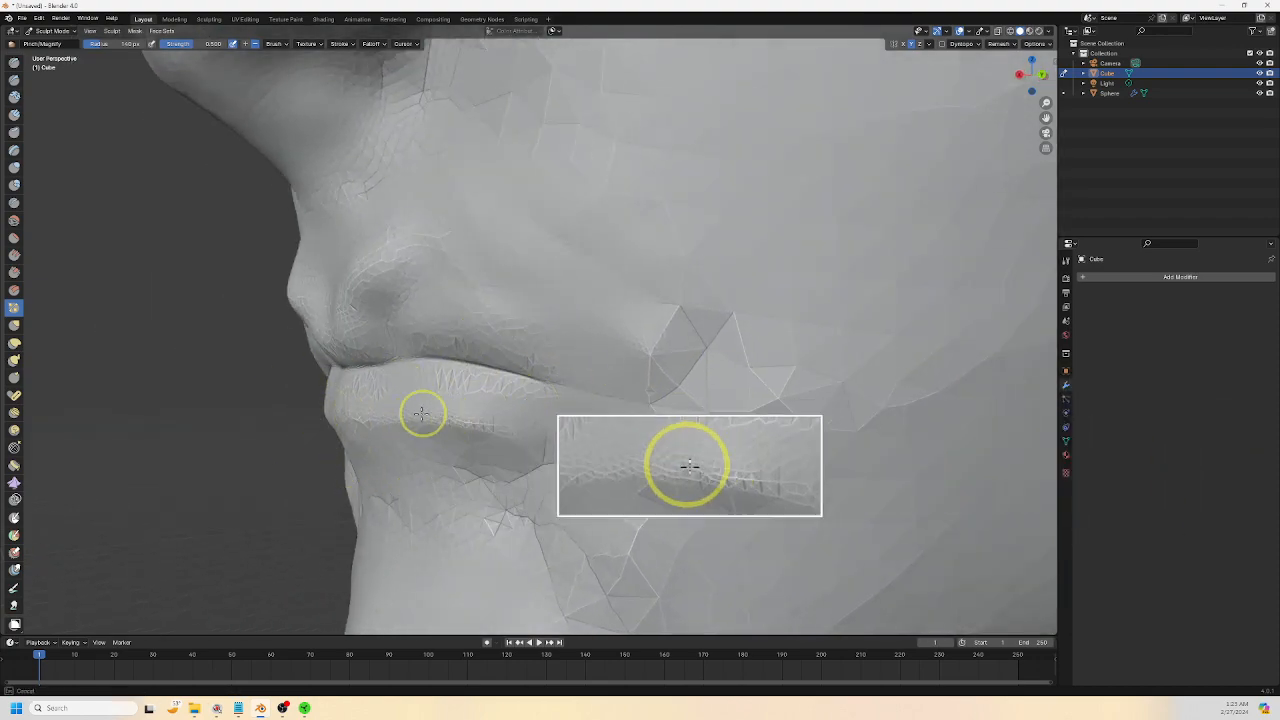
{"action": "middle_click_drag", "start_coordinate": [608, 432], "coordinate": [486, 389]}
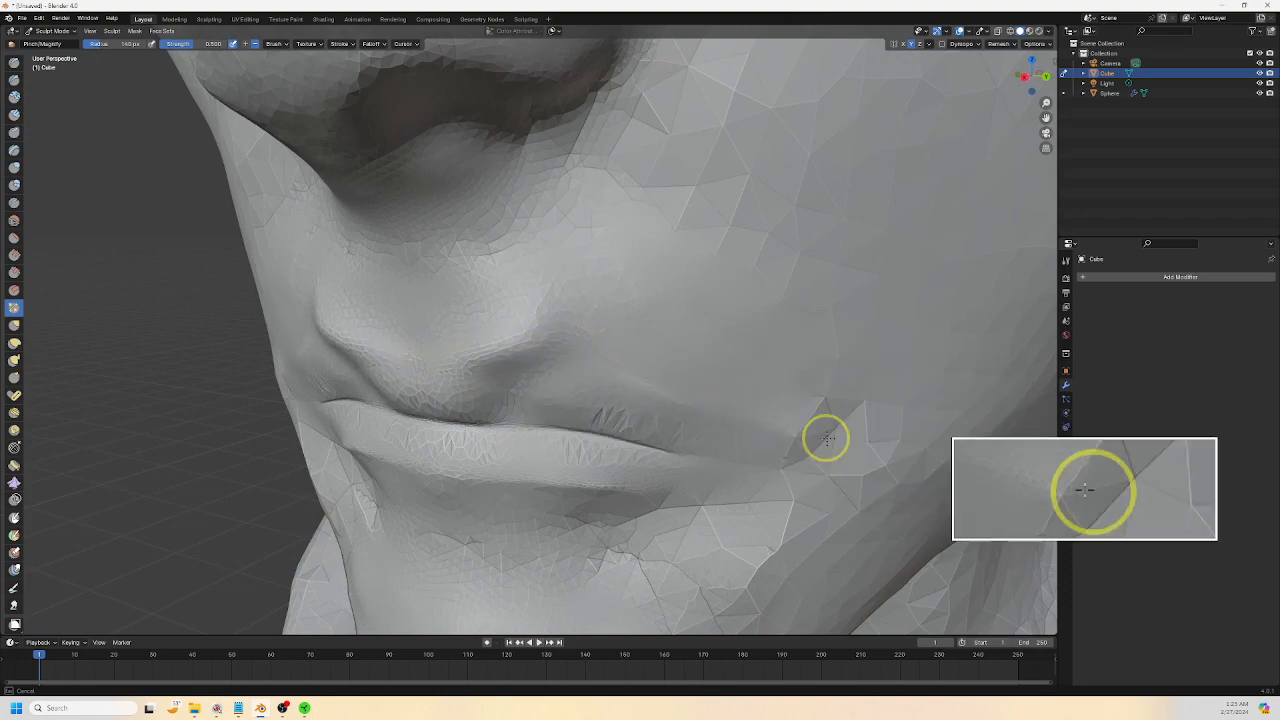
{"action": "mouse_move", "coordinate": [586, 400]}
{"action": "middle_mouse_down"}
{"action": "mouse_move", "coordinate": [648, 385]}
{"action": "mouse_move", "coordinate": [383, 300]}
{"action": "middle_mouse_up"}
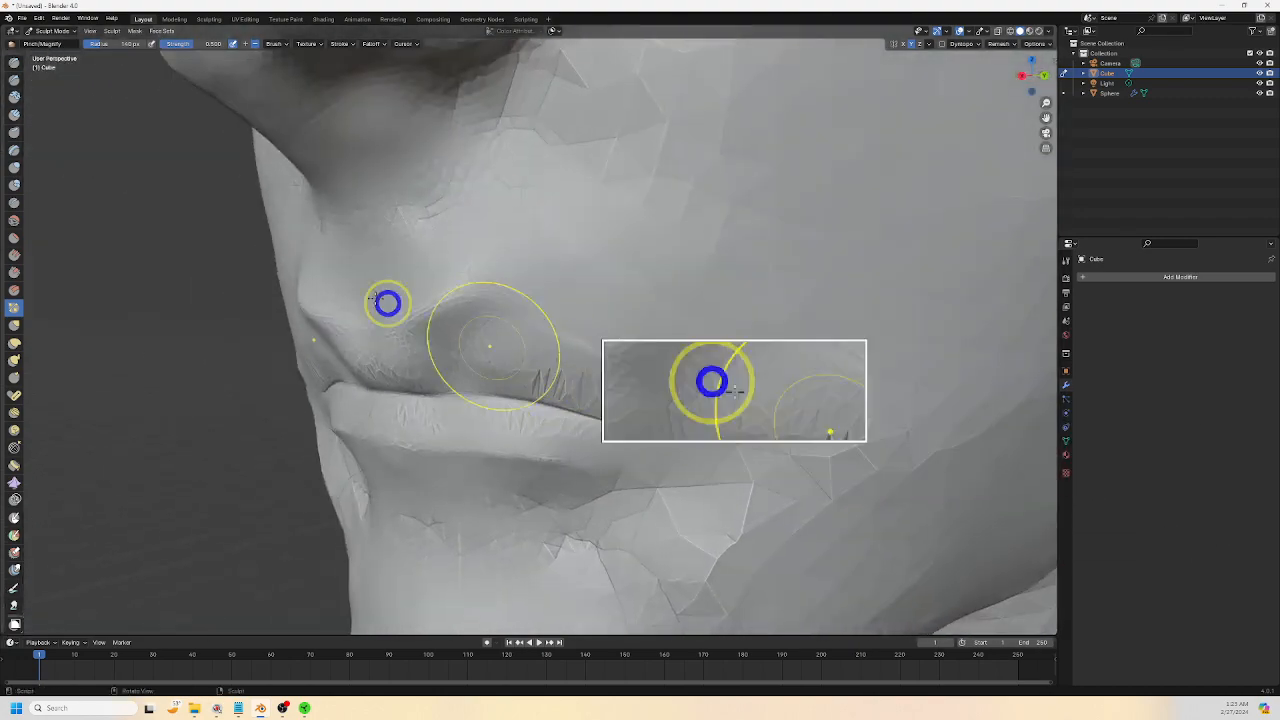
Smooth the skin above the upper lip and out past the mouth corner with the Smooth brush
{"action": "left_click", "coordinate": [12, 219]}
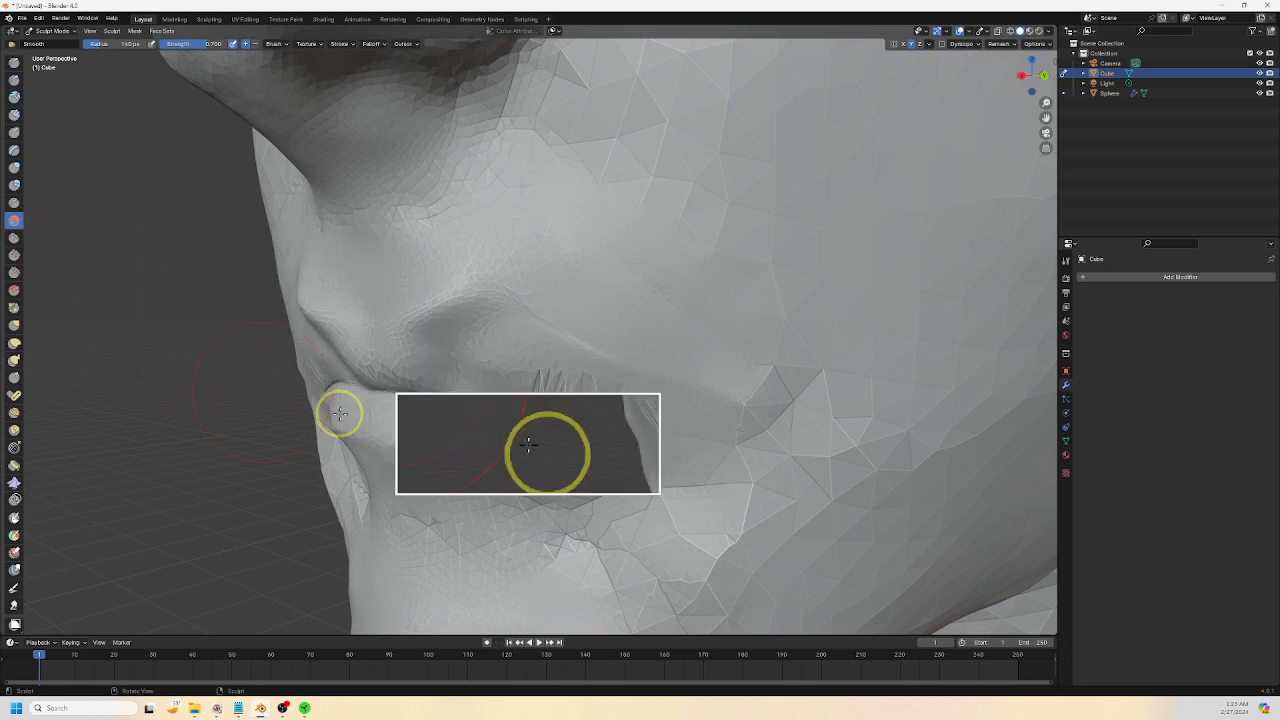
{"action": "middle_click_drag", "start_coordinate": [337, 414], "coordinate": [390, 390]}
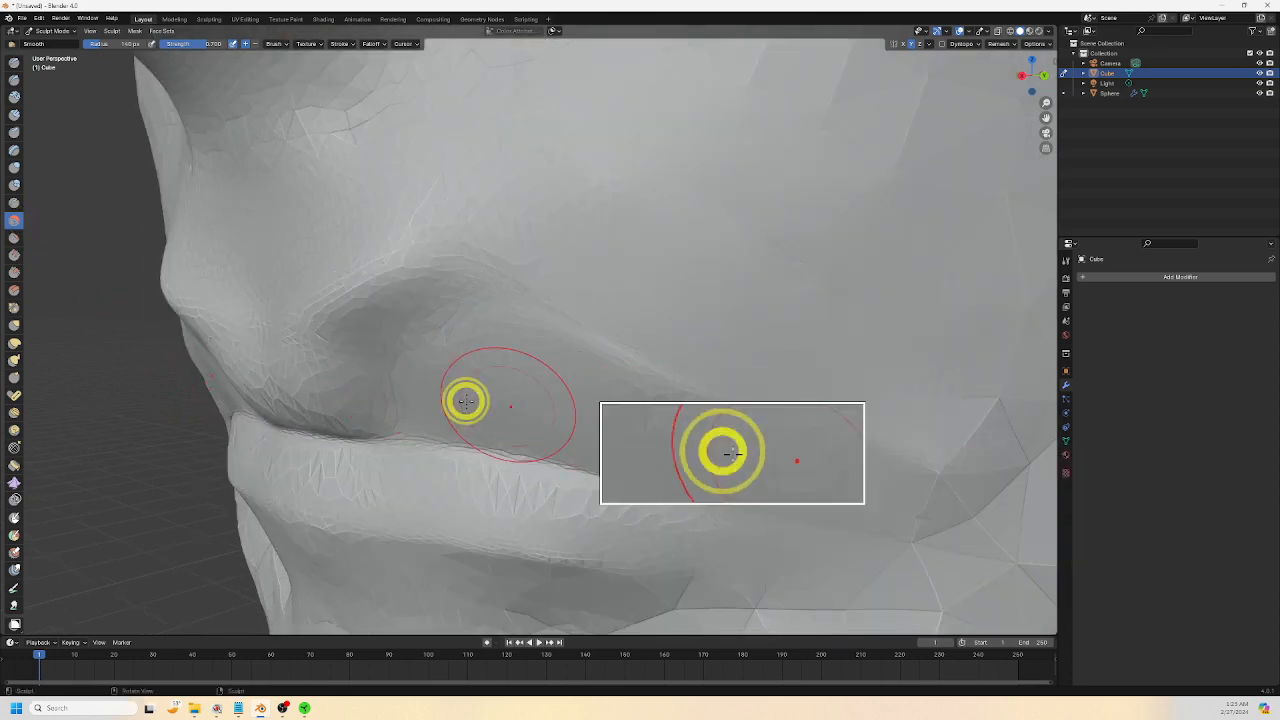
{"action": "left_click_drag", "start_coordinate": [318, 387], "coordinate": [346, 368]}
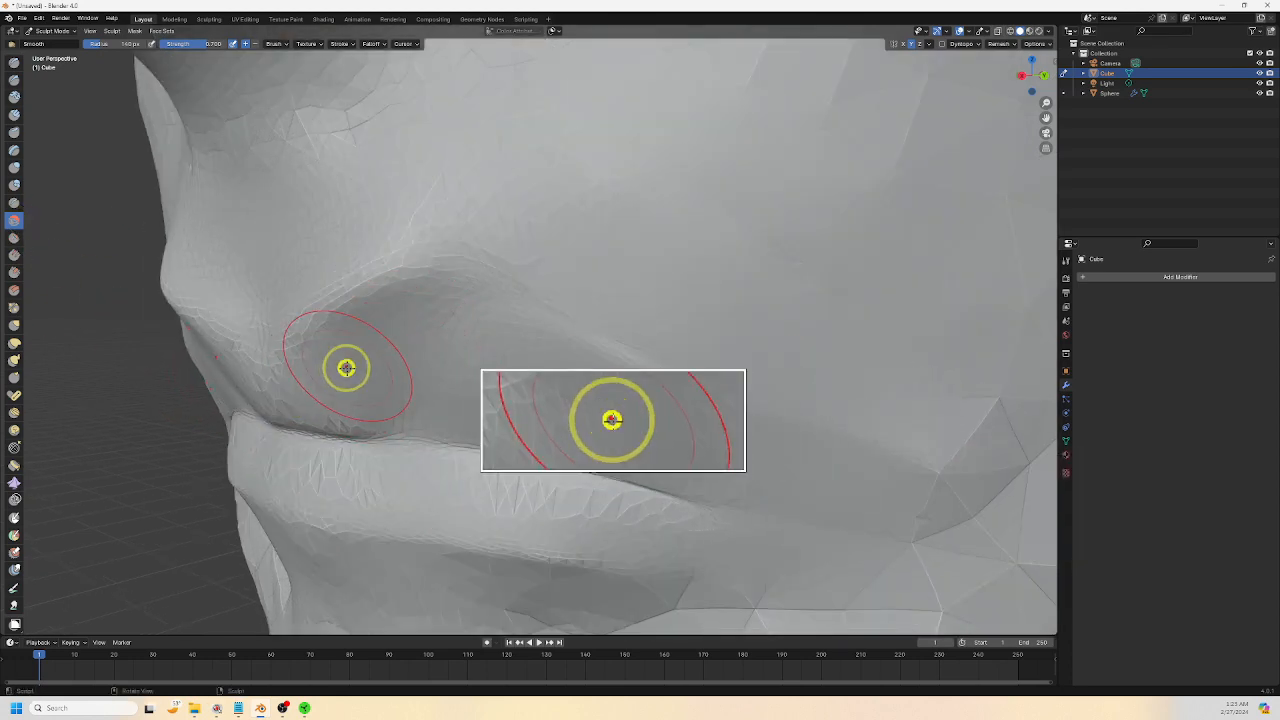
{"action": "mouse_move", "coordinate": [473, 363]}
{"action": "left_mouse_down"}
{"action": "mouse_move", "coordinate": [663, 306]}
{"action": "mouse_move", "coordinate": [937, 429]}
{"action": "mouse_move", "coordinate": [762, 382]}
{"action": "mouse_move", "coordinate": [957, 477]}
{"action": "mouse_move", "coordinate": [940, 490]}
{"action": "left_mouse_up"}
Smooth the jagged faces below the lower lip and around the mouth corner
{"action": "scroll", "coordinate": [920, 503], "scroll_direction": "down", "scroll_amount": 3}
{"action": "middle_click_drag", "start_coordinate": [850, 510], "coordinate": [837, 420], "text": "shift"}
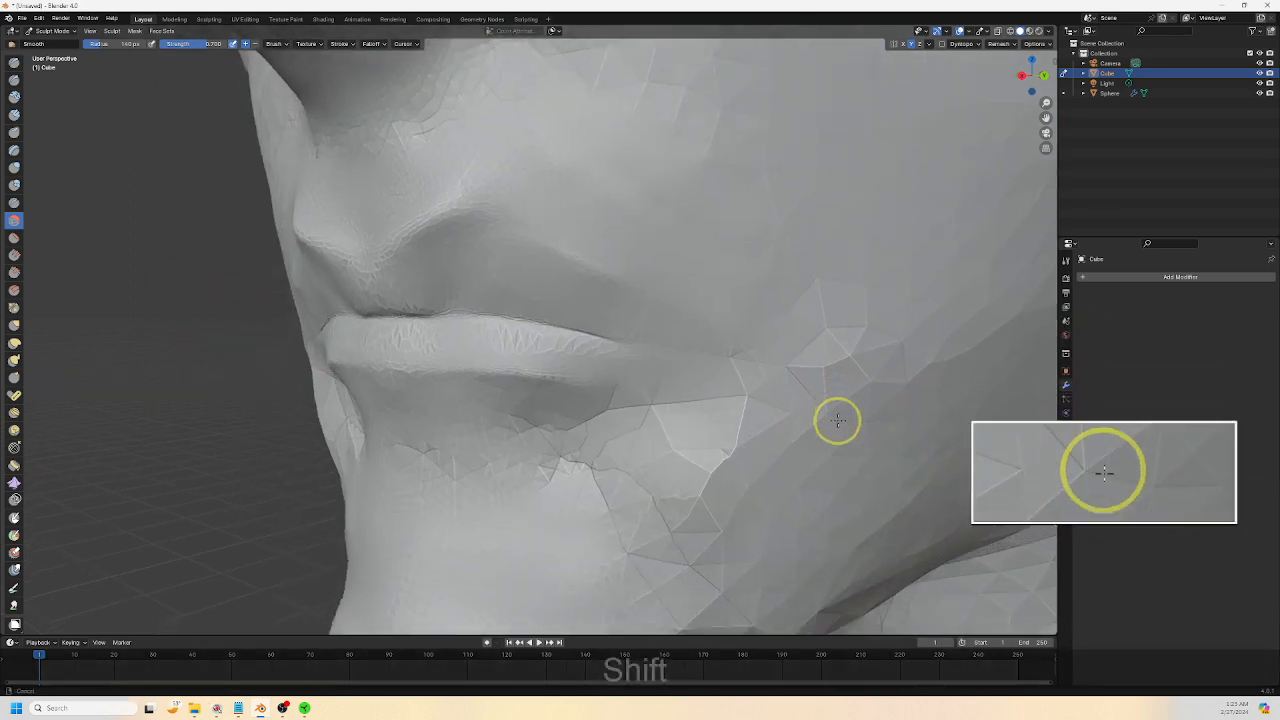
{"action": "scroll", "coordinate": [603, 455], "scroll_direction": "up", "scroll_amount": 3}
{"action": "mouse_move", "coordinate": [603, 455]}
{"action": "left_mouse_down", "text": "shift"}
{"action": "mouse_move", "coordinate": [748, 543]}
{"action": "mouse_move", "coordinate": [660, 486]}
{"action": "mouse_move", "coordinate": [366, 503]}
{"action": "left_mouse_up", "text": "shift"}
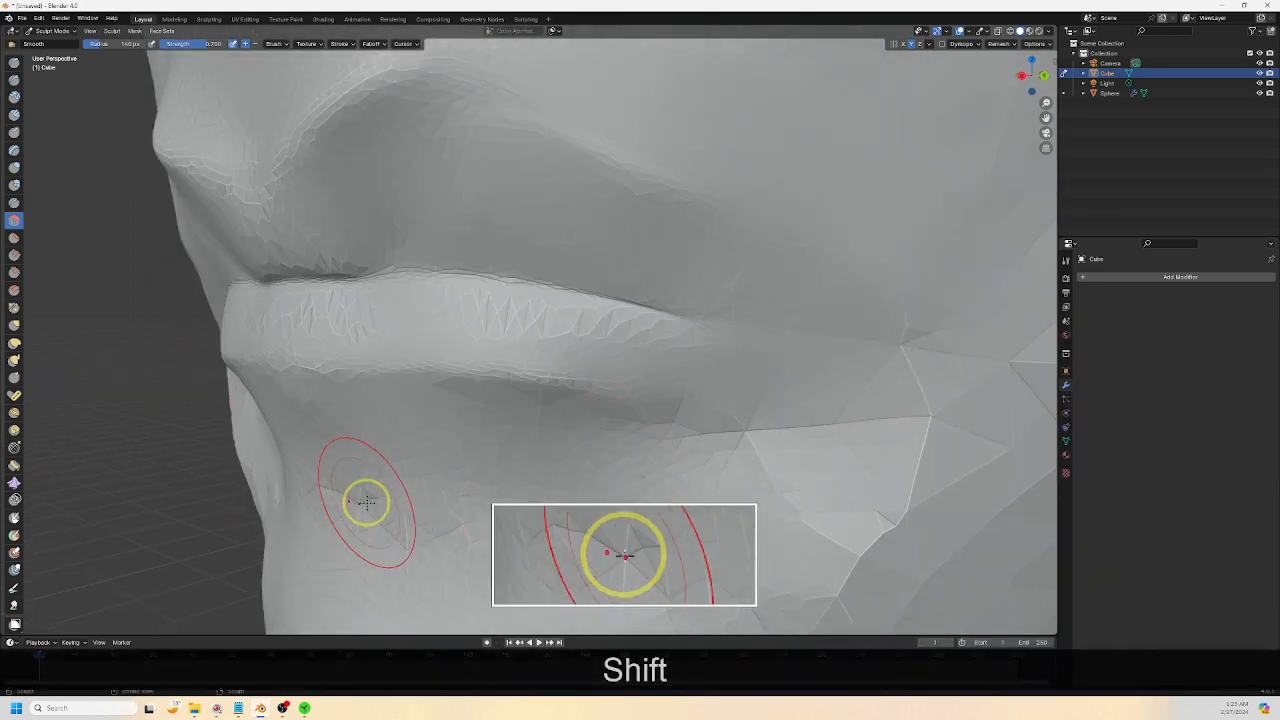
{"action": "middle_click_drag", "start_coordinate": [664, 528], "coordinate": [493, 442], "text": "shift"}
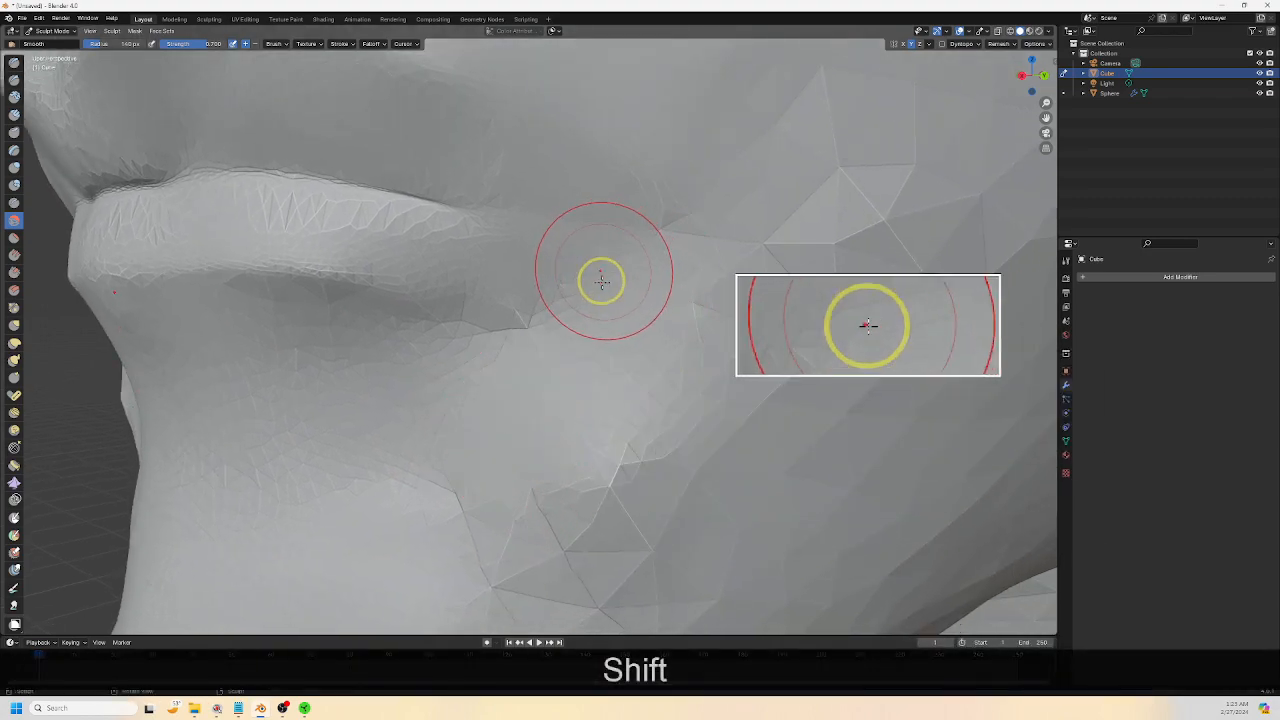
{"action": "scroll", "coordinate": [553, 321], "scroll_direction": "down", "scroll_amount": 4}
{"action": "mouse_move", "coordinate": [520, 440]}
{"action": "left_mouse_down"}
{"action": "mouse_move", "coordinate": [626, 420]}
{"action": "mouse_move", "coordinate": [609, 314]}
{"action": "mouse_move", "coordinate": [628, 264]}
{"action": "left_mouse_up"}
Smooth the chin, the jawline and the cheek below the eye
{"action": "scroll", "coordinate": [600, 430], "scroll_direction": "down", "scroll_amount": 3}
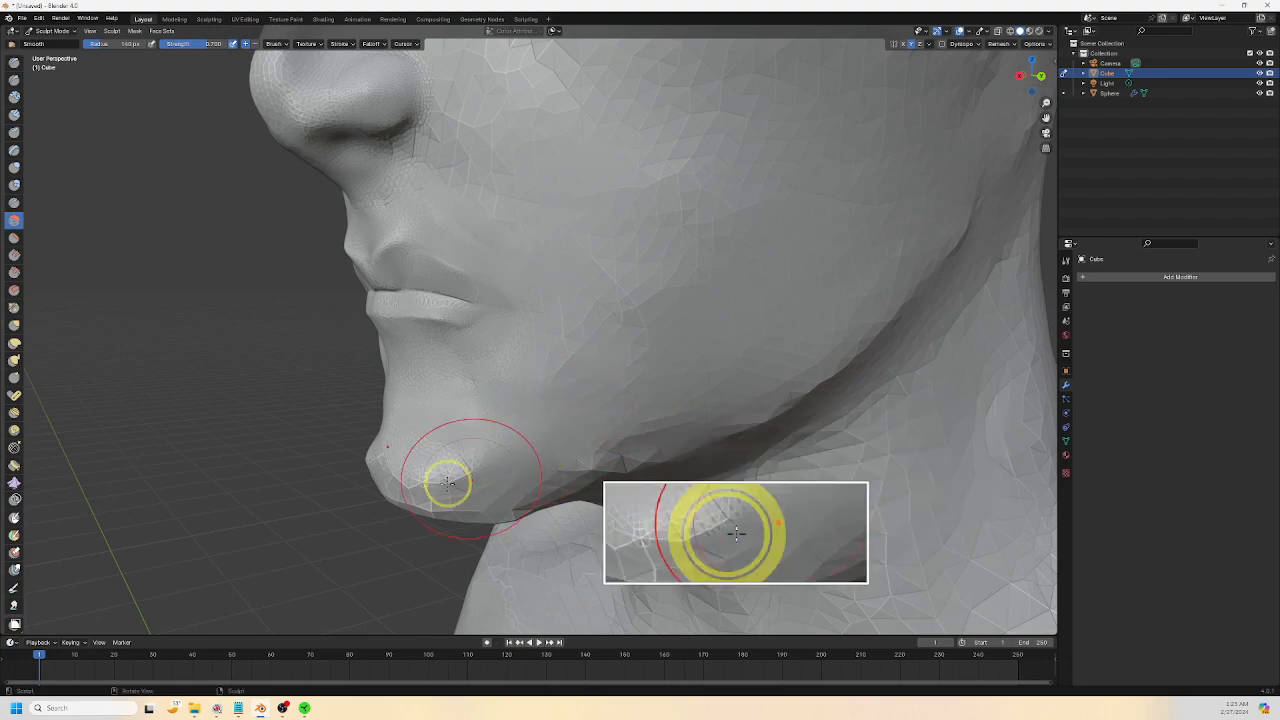
{"action": "mouse_move", "coordinate": [635, 441]}
{"action": "left_mouse_down"}
{"action": "mouse_move", "coordinate": [571, 491]}
{"action": "mouse_move", "coordinate": [503, 517]}
{"action": "mouse_move", "coordinate": [800, 351]}
{"action": "mouse_move", "coordinate": [669, 441]}
{"action": "left_mouse_up"}
{"action": "middle_click_drag", "start_coordinate": [811, 323], "coordinate": [684, 410]}
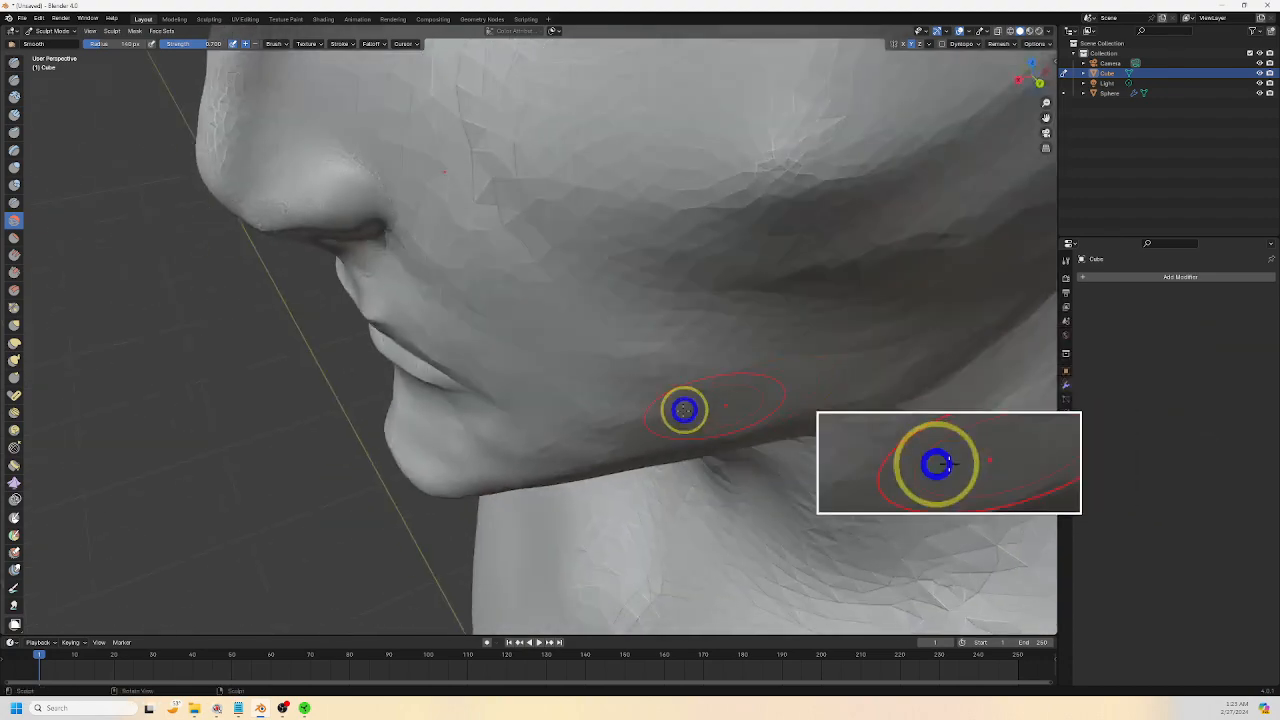
{"action": "middle_click_drag", "start_coordinate": [750, 268], "coordinate": [688, 371], "text": "shift"}
{"action": "mouse_move", "coordinate": [688, 371]}
{"action": "left_mouse_down"}
{"action": "mouse_move", "coordinate": [744, 390]}
{"action": "mouse_move", "coordinate": [690, 331]}
{"action": "left_mouse_up"}
{"action": "scroll", "coordinate": [698, 362], "scroll_direction": "down", "scroll_amount": 3}
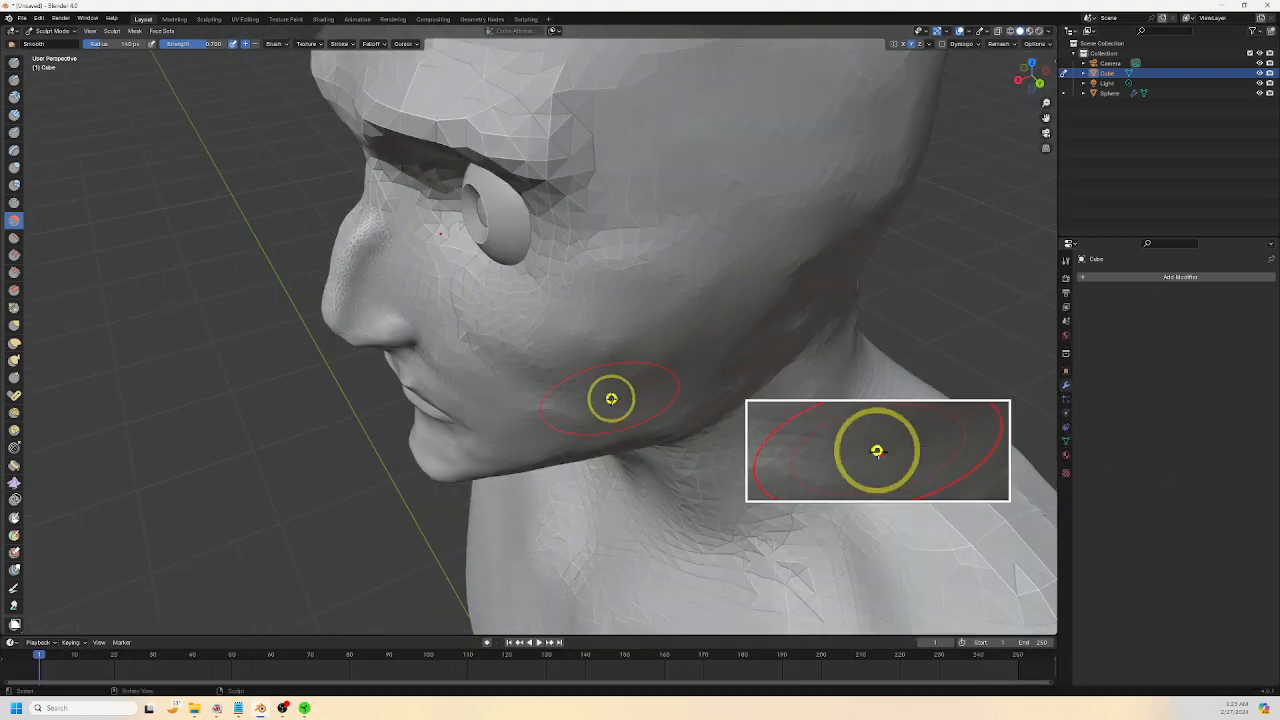
{"action": "middle_click_drag", "start_coordinate": [608, 397], "coordinate": [658, 329]}
{"action": "left_click_drag", "start_coordinate": [569, 259], "coordinate": [577, 317]}
{"action": "scroll", "coordinate": [590, 320], "scroll_direction": "up", "scroll_amount": 3}
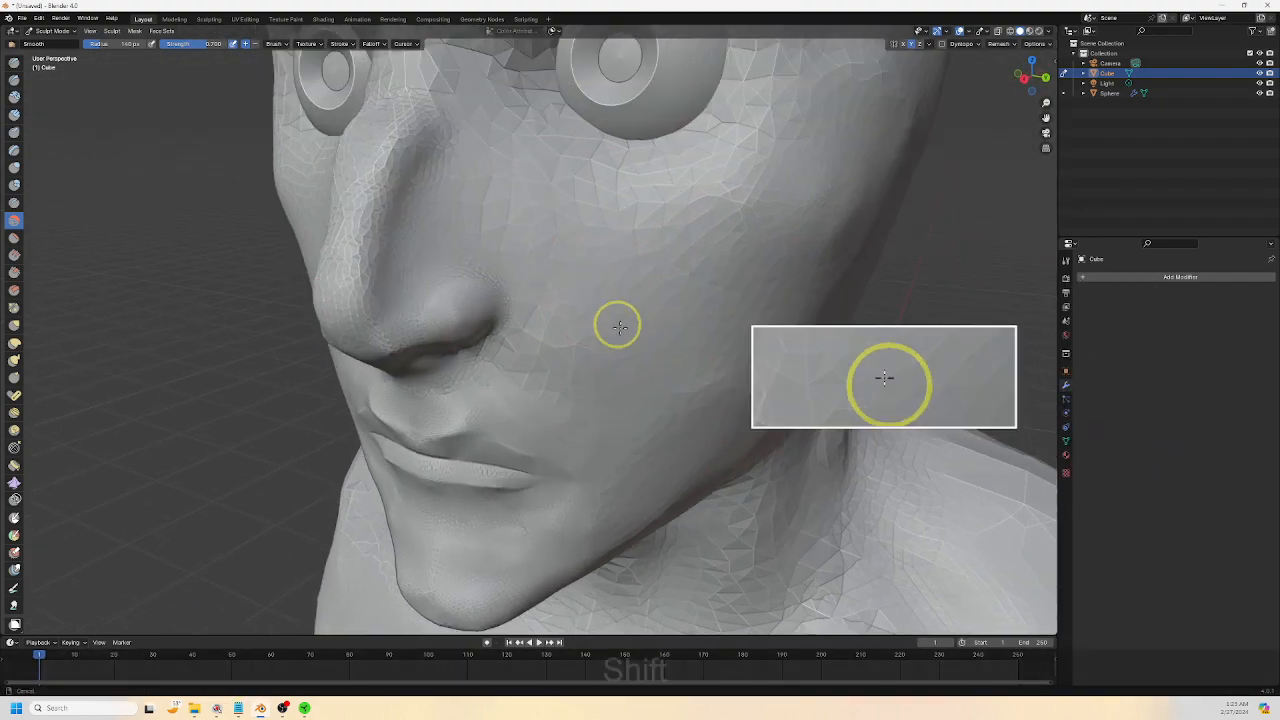
Enable dynamic topology and build up the skin along the eyeball's lower edge with the Draw brush
{"action": "middle_click_drag", "start_coordinate": [617, 326], "coordinate": [668, 452], "text": "shift"}
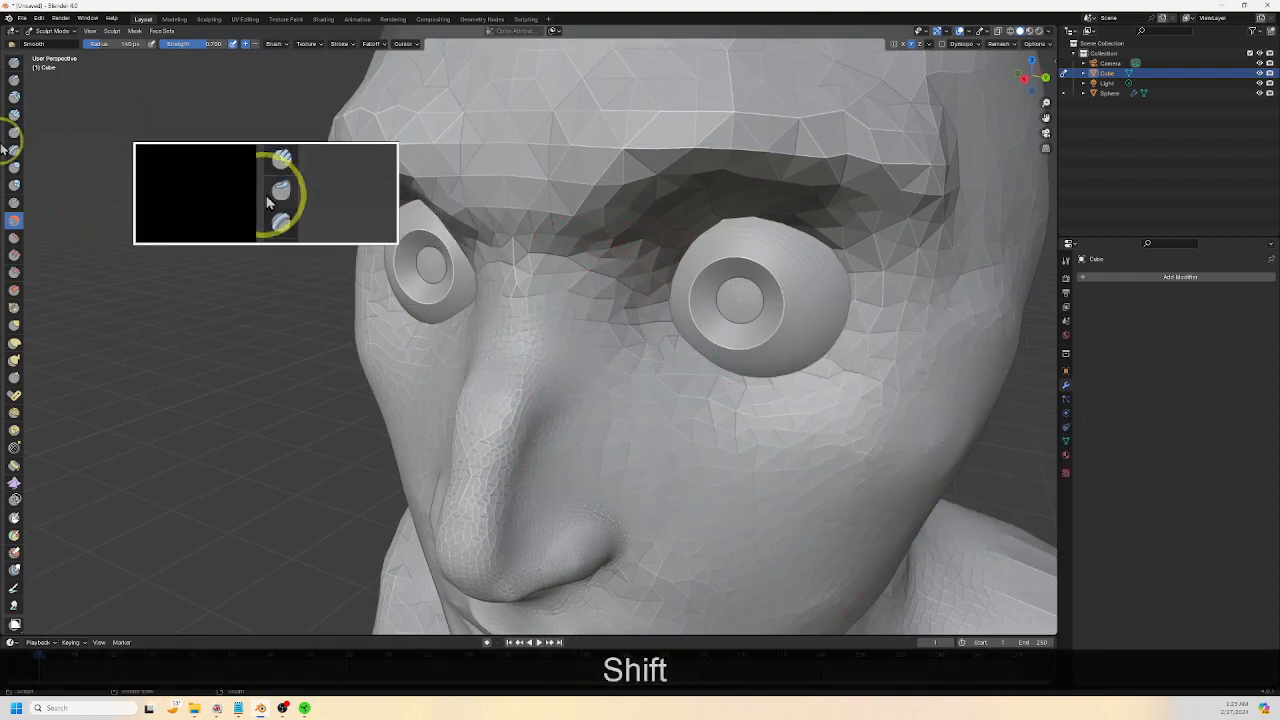
{"action": "left_click", "coordinate": [14, 64]}
{"action": "scroll", "coordinate": [650, 353], "scroll_direction": "up", "scroll_amount": 2}
{"action": "scroll", "coordinate": [656, 358], "scroll_direction": "up", "scroll_amount": 1}
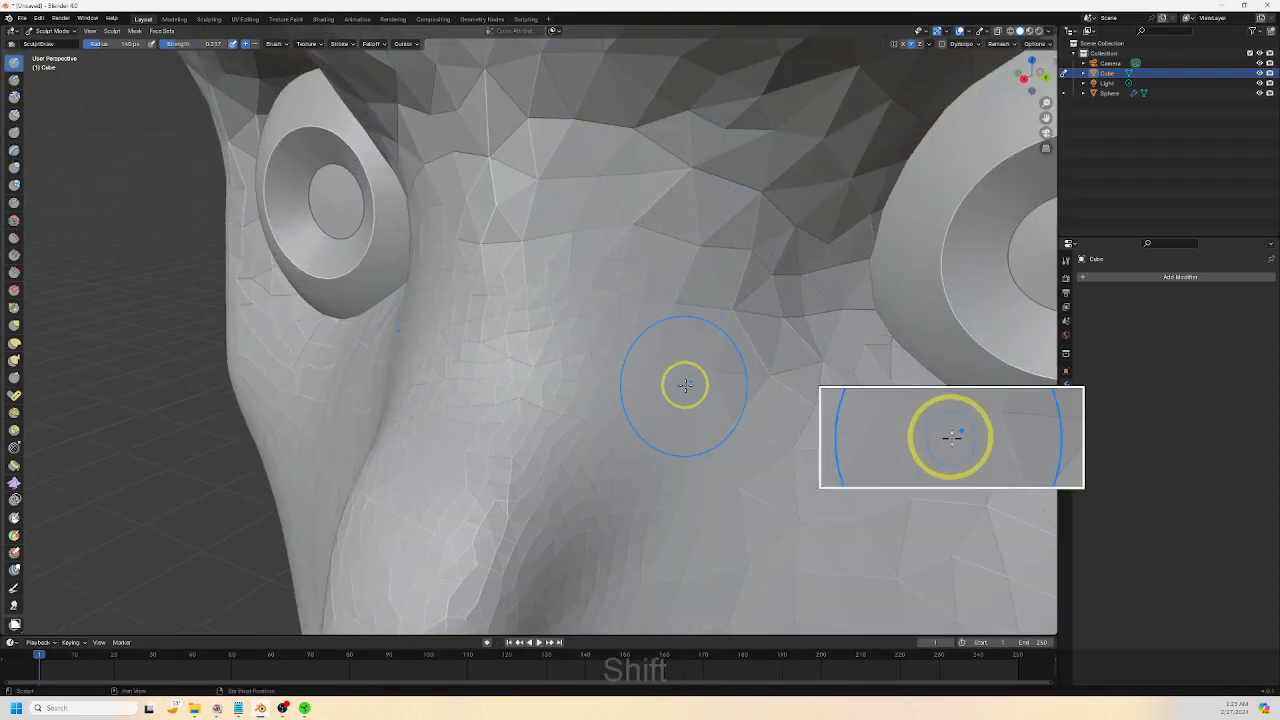
{"action": "scroll", "coordinate": [700, 393], "scroll_direction": "down", "scroll_amount": 1}
{"action": "middle_click_drag", "start_coordinate": [700, 393], "coordinate": [474, 424], "text": "shift"}
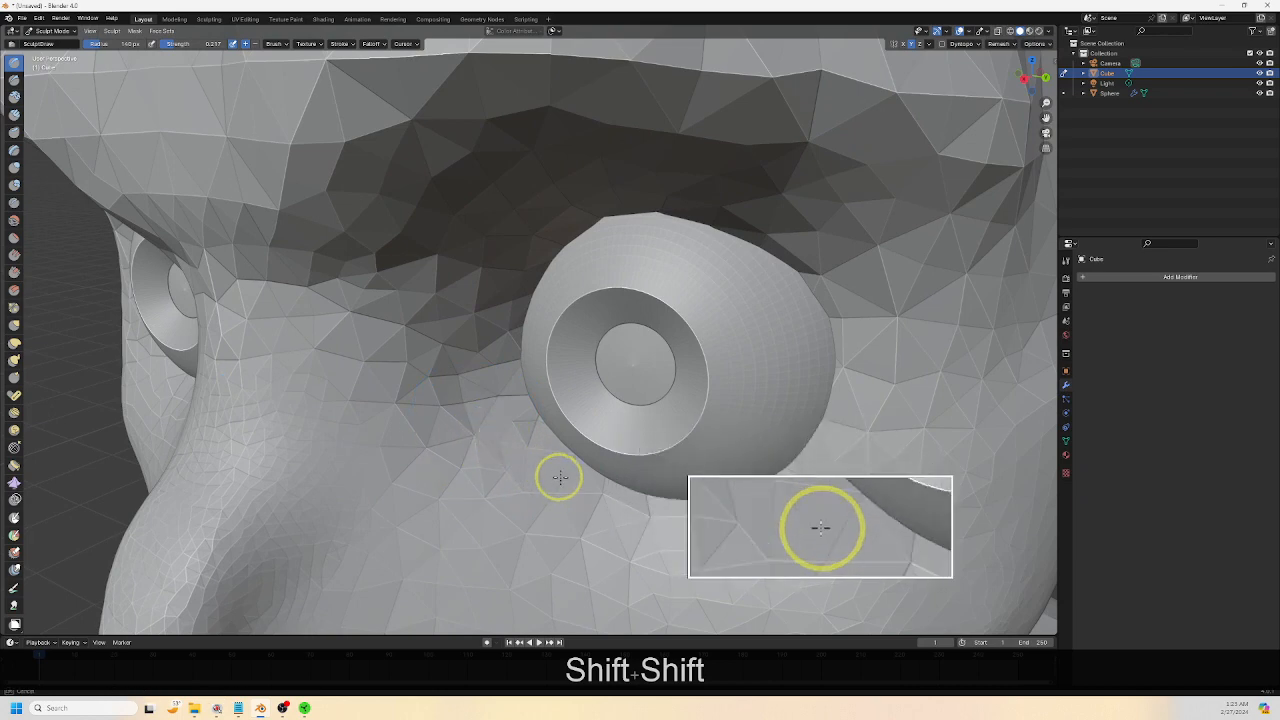
{"action": "left_click", "coordinate": [942, 45]}
{"action": "left_click", "coordinate": [894, 62]}
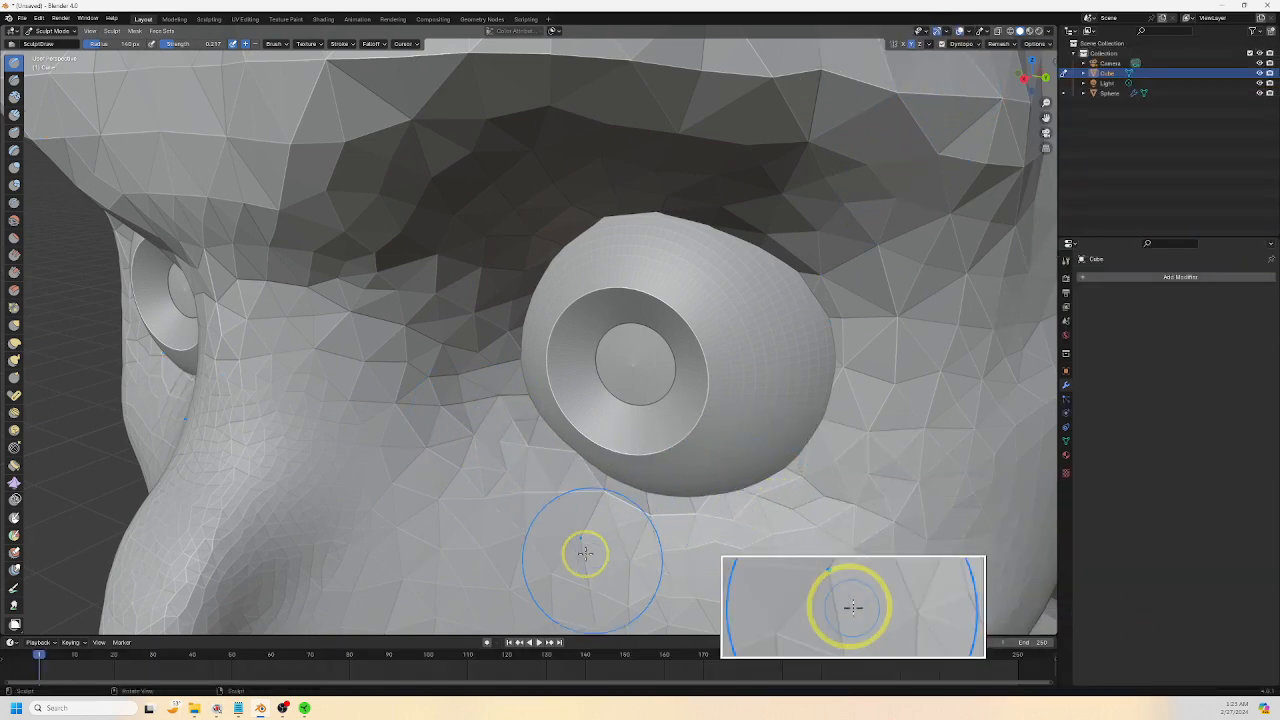
{"action": "mouse_move", "coordinate": [525, 432]}
{"action": "left_mouse_down"}
{"action": "mouse_move", "coordinate": [803, 486]}
{"action": "mouse_move", "coordinate": [674, 494]}
{"action": "mouse_move", "coordinate": [883, 420]}
{"action": "mouse_move", "coordinate": [563, 466]}
{"action": "mouse_move", "coordinate": [529, 454]}
{"action": "left_mouse_up"}
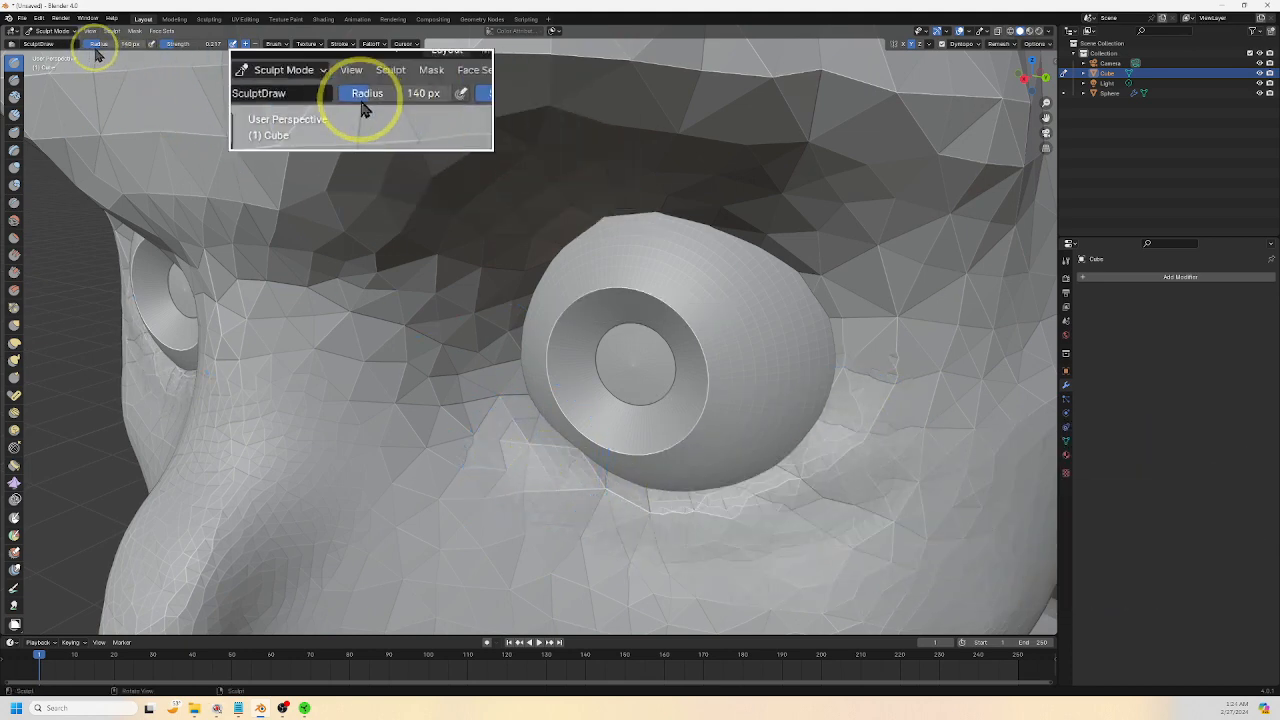
Build up an upper eyelid ridge over the eyeball using a smaller, stronger Draw brush
{"action": "mouse_move", "coordinate": [529, 453]}
{"action": "left_mouse_down"}
{"action": "mouse_move", "coordinate": [540, 457]}
{"action": "mouse_move", "coordinate": [485, 406]}
{"action": "mouse_move", "coordinate": [500, 295]}
{"action": "left_mouse_up"}
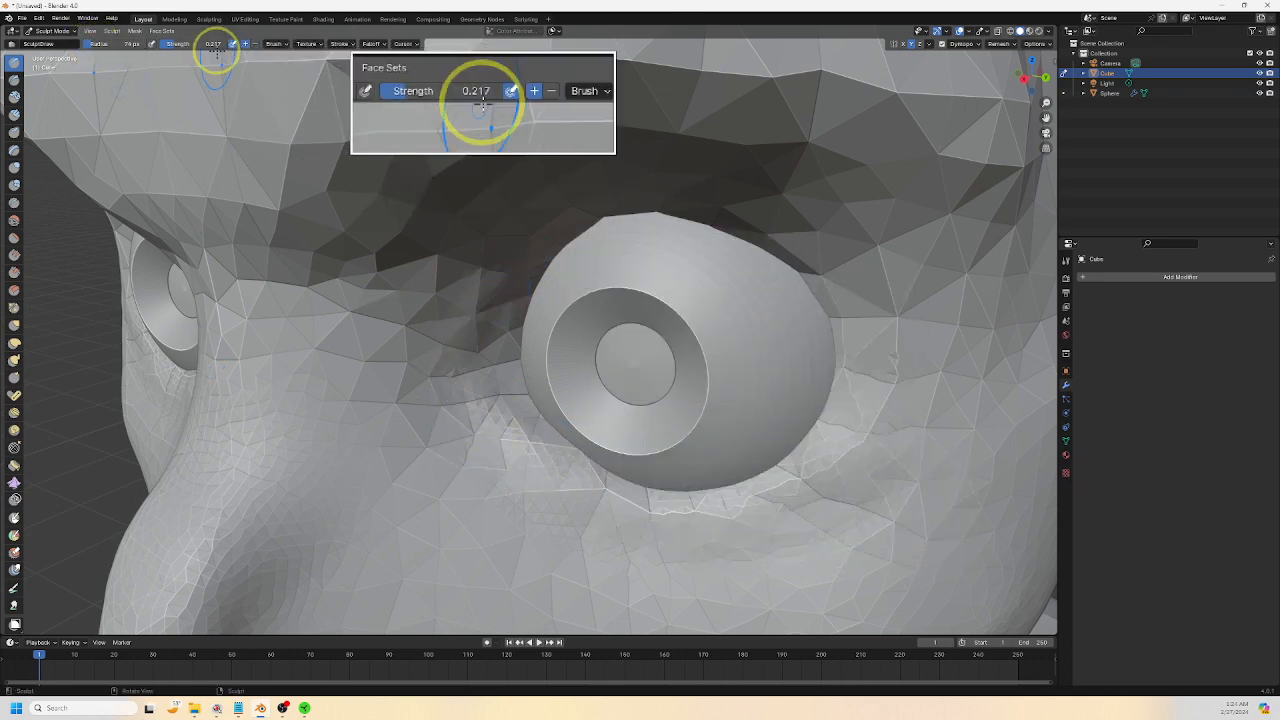
{"action": "left_click_drag", "start_coordinate": [174, 44], "coordinate": [190, 44]}
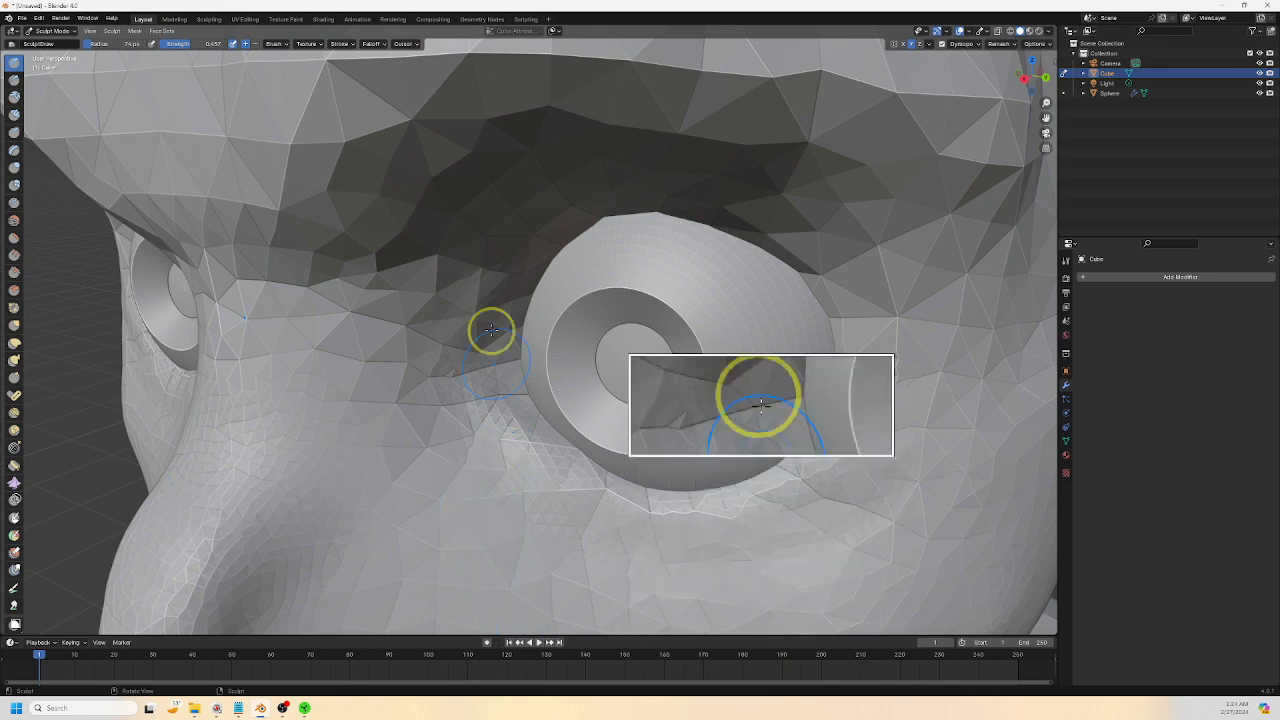
{"action": "mouse_move", "coordinate": [489, 331]}
{"action": "left_mouse_down"}
{"action": "mouse_move", "coordinate": [514, 284]}
{"action": "mouse_move", "coordinate": [504, 276]}
{"action": "mouse_move", "coordinate": [554, 243]}
{"action": "mouse_move", "coordinate": [666, 209]}
{"action": "mouse_move", "coordinate": [543, 229]}
{"action": "mouse_move", "coordinate": [660, 218]}
{"action": "mouse_move", "coordinate": [619, 222]}
{"action": "left_mouse_up"}
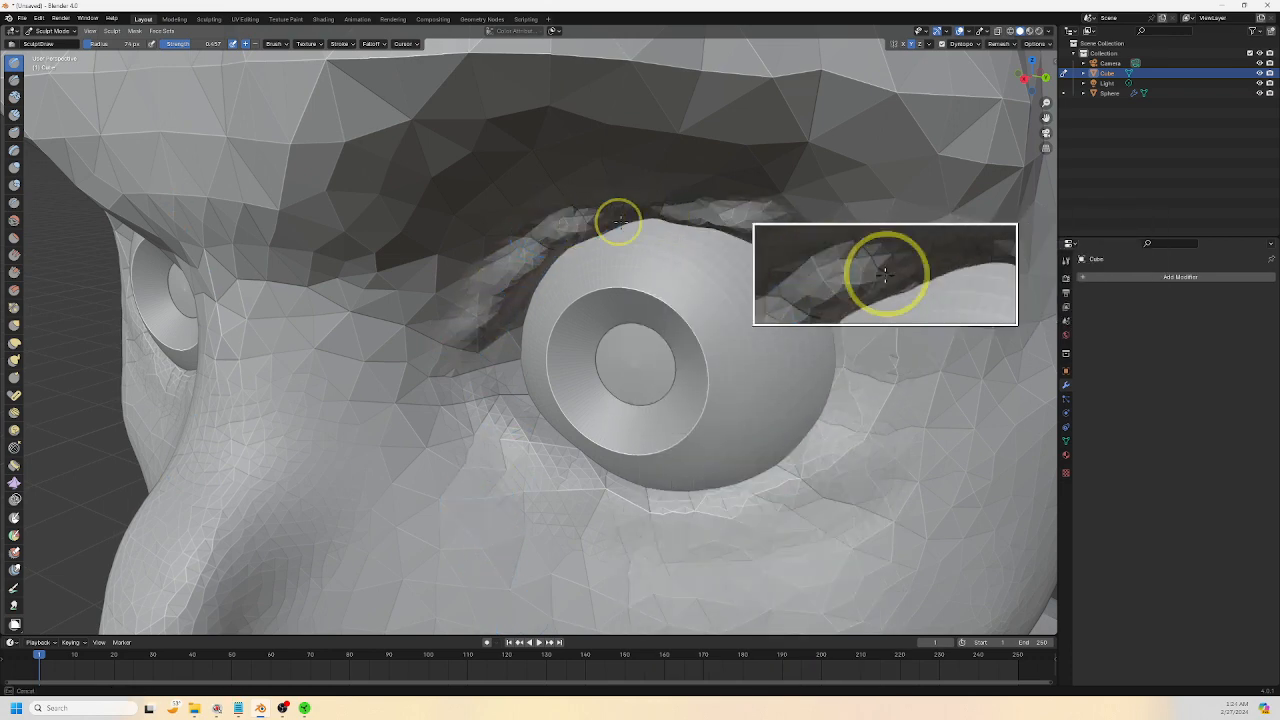
{"action": "mouse_move", "coordinate": [722, 234]}
{"action": "left_mouse_down"}
{"action": "mouse_move", "coordinate": [891, 314]}
{"action": "mouse_move", "coordinate": [920, 349]}
{"action": "mouse_move", "coordinate": [791, 254]}
{"action": "mouse_move", "coordinate": [670, 228]}
{"action": "left_mouse_up"}
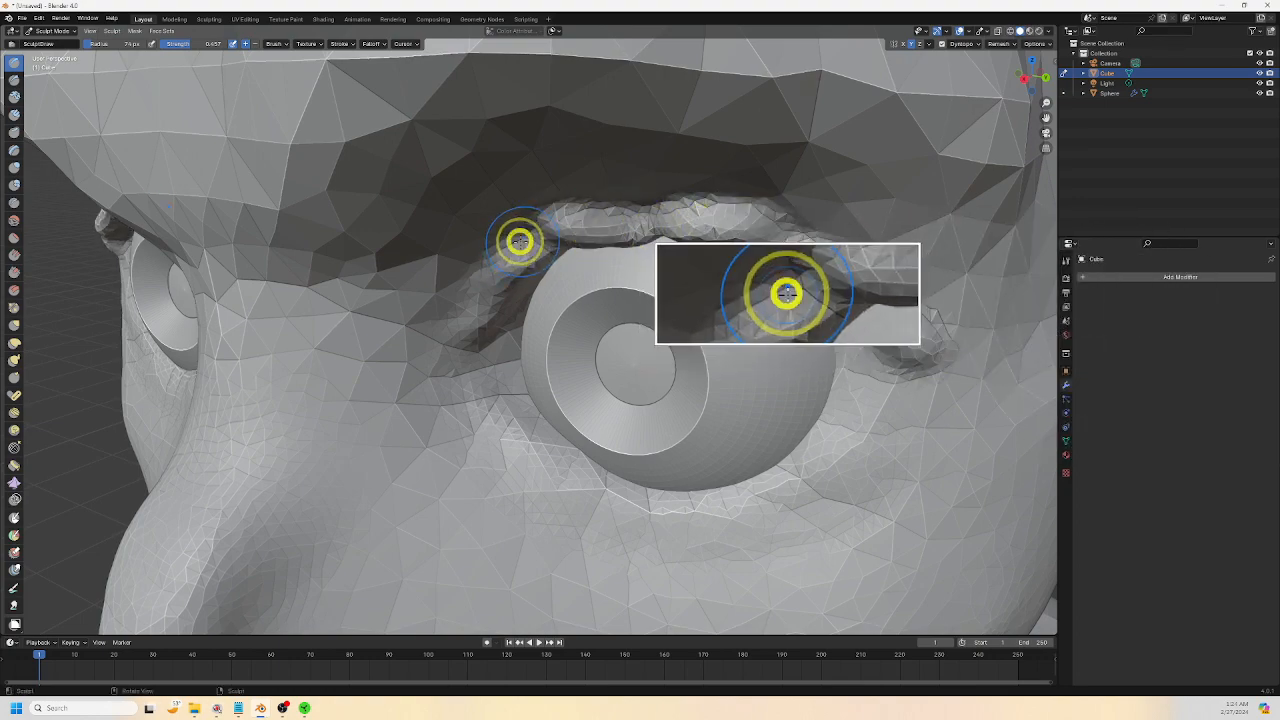
Smooth the upper eyelid ridge from the inner side of the eye to its outer end
{"action": "mouse_move", "coordinate": [519, 241]}
{"action": "left_mouse_down", "text": "shift"}
{"action": "mouse_move", "coordinate": [814, 251]}
{"action": "mouse_move", "coordinate": [812, 270]}
{"action": "left_mouse_up", "text": "shift"}
{"action": "middle_click_drag", "start_coordinate": [597, 247], "coordinate": [674, 408]}
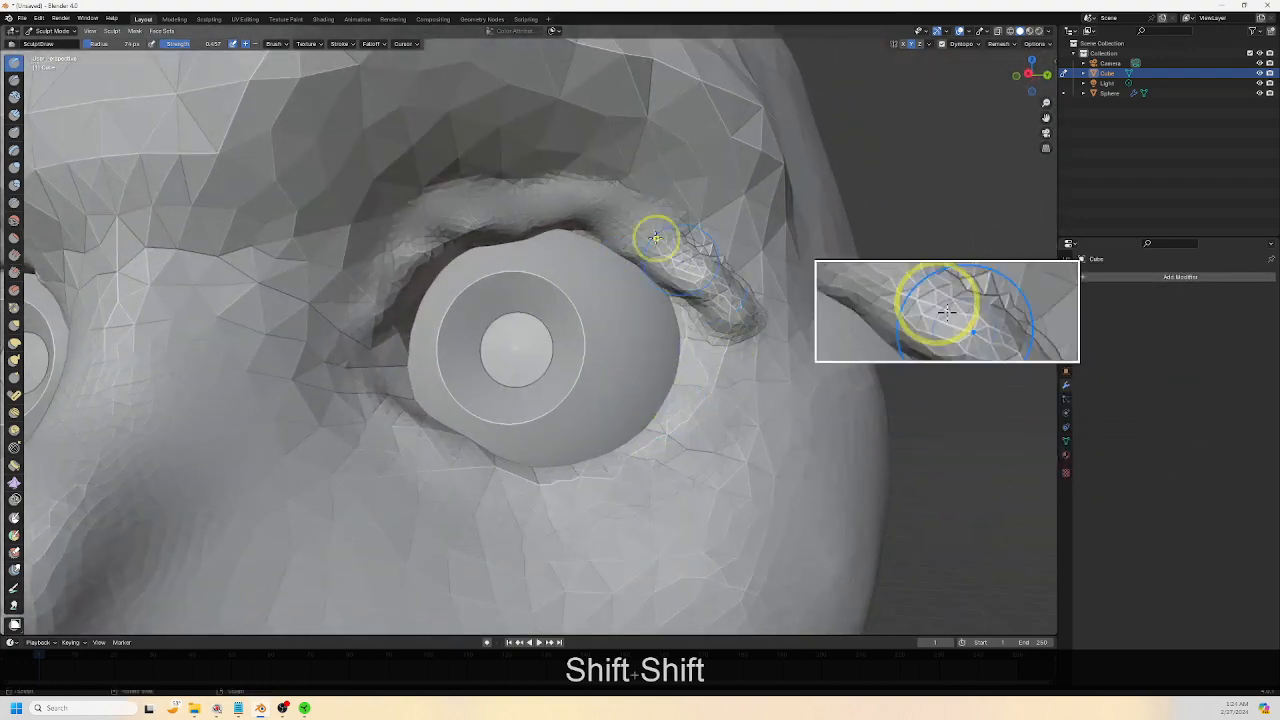
{"action": "left_click_drag", "start_coordinate": [650, 204], "coordinate": [674, 272], "text": "shift"}
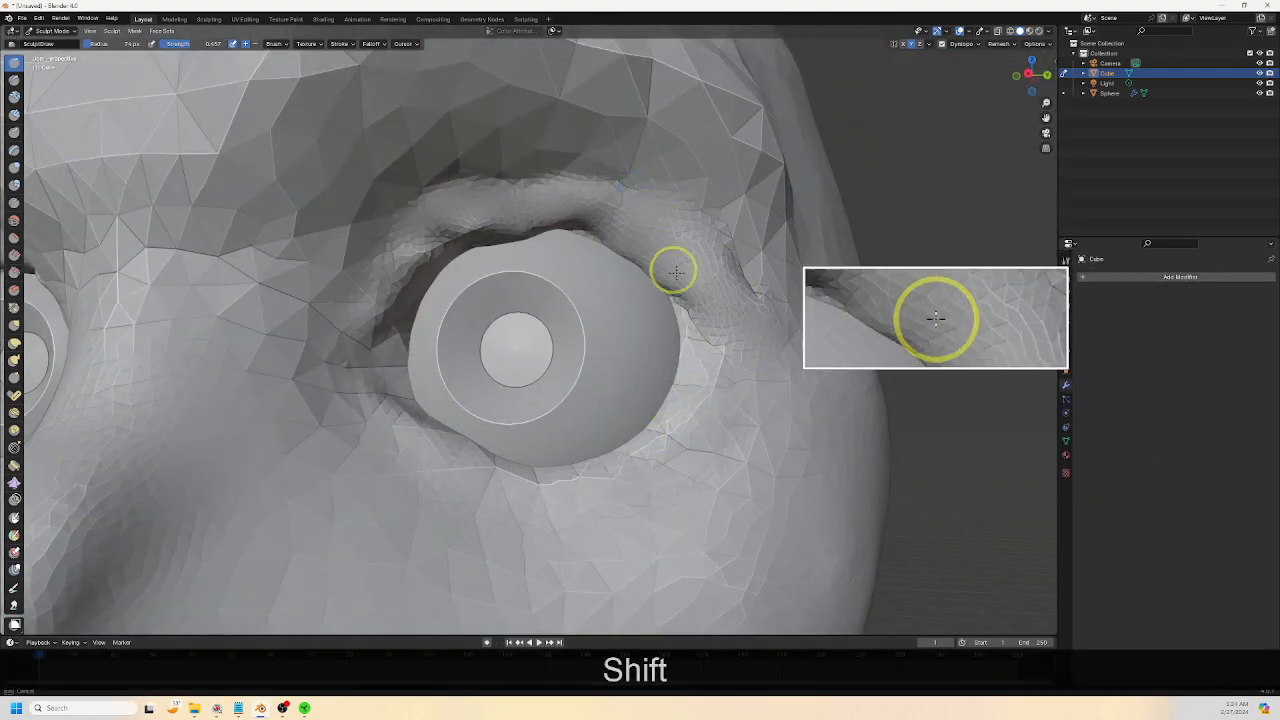
Sculpt an eyelid rim along the upper lid, around the inner eye corner and along the lower lid, softening its surroundings
{"action": "mouse_move", "coordinate": [611, 247]}
{"action": "left_mouse_down", "text": "shift"}
{"action": "mouse_move", "coordinate": [534, 206]}
{"action": "mouse_move", "coordinate": [482, 221]}
{"action": "mouse_move", "coordinate": [640, 249]}
{"action": "mouse_move", "coordinate": [723, 294]}
{"action": "mouse_move", "coordinate": [686, 300]}
{"action": "mouse_move", "coordinate": [697, 316]}
{"action": "left_mouse_up", "text": "shift"}
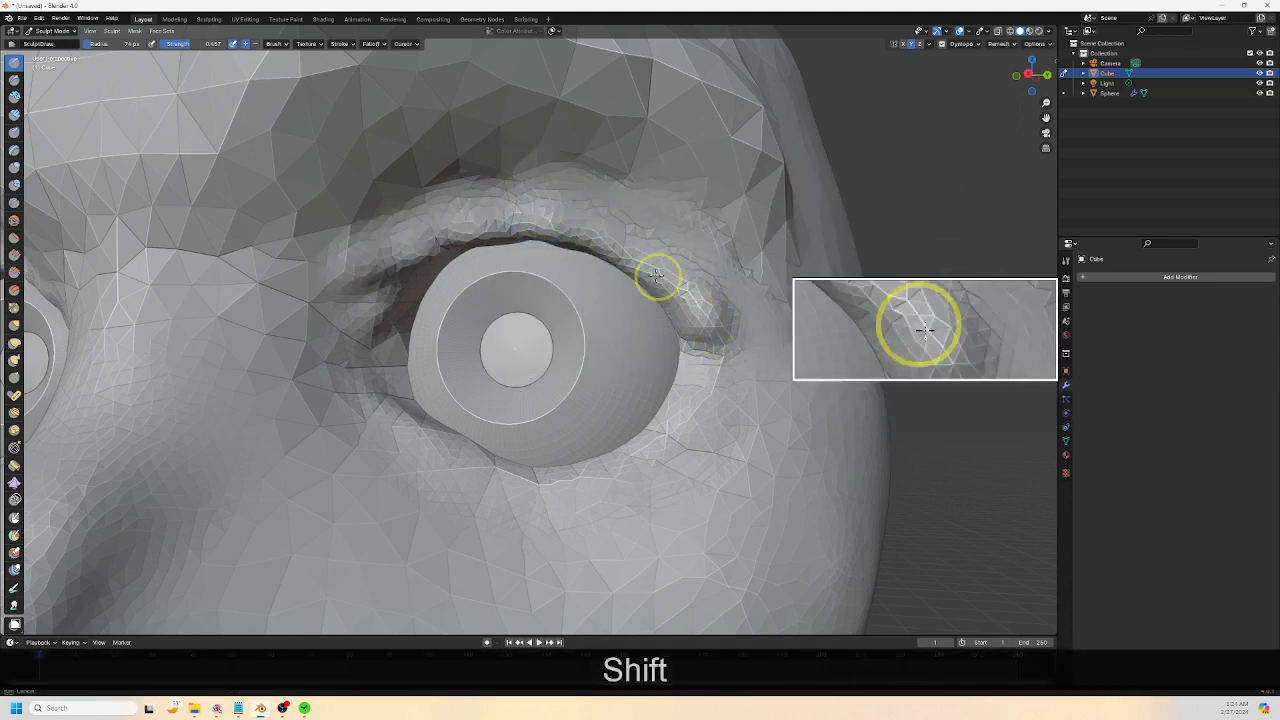
{"action": "left_click_drag", "start_coordinate": [660, 277], "coordinate": [700, 317], "text": "shift"}
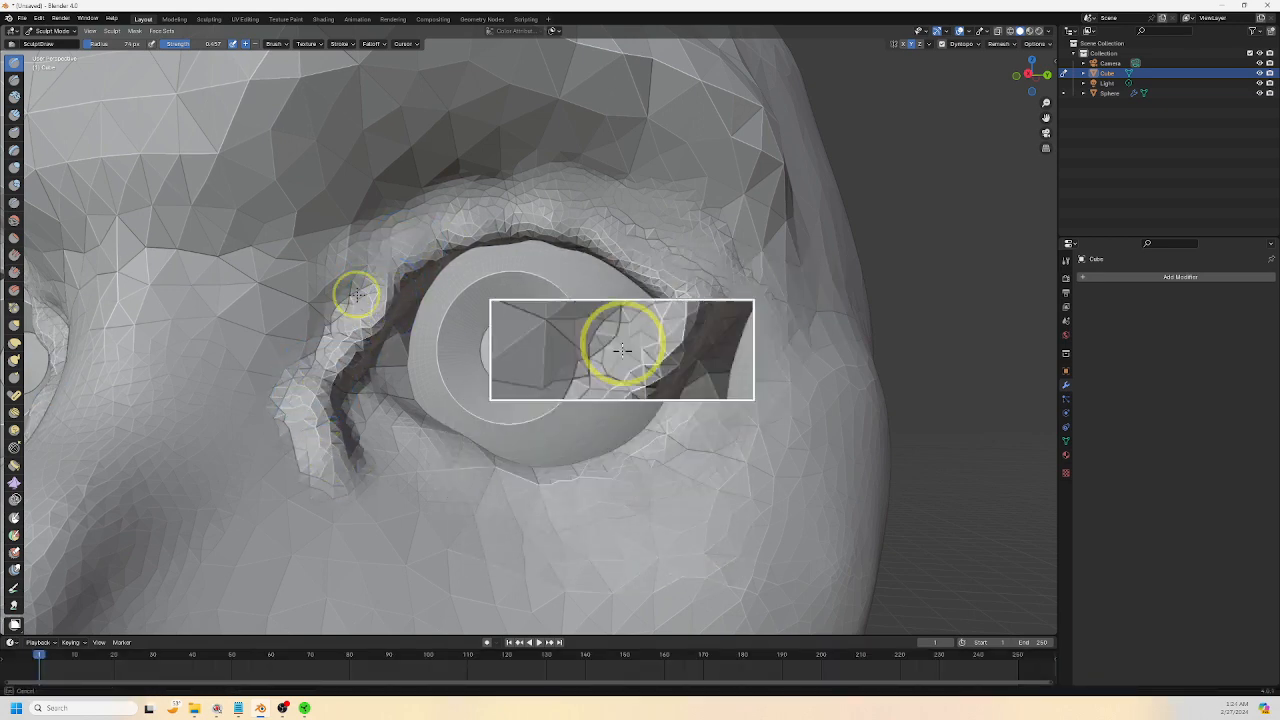
{"action": "mouse_move", "coordinate": [355, 293]}
{"action": "left_mouse_down", "text": "shift"}
{"action": "mouse_move", "coordinate": [417, 280]}
{"action": "mouse_move", "coordinate": [491, 191]}
{"action": "mouse_move", "coordinate": [691, 234]}
{"action": "mouse_move", "coordinate": [367, 443]}
{"action": "left_mouse_up", "text": "shift"}
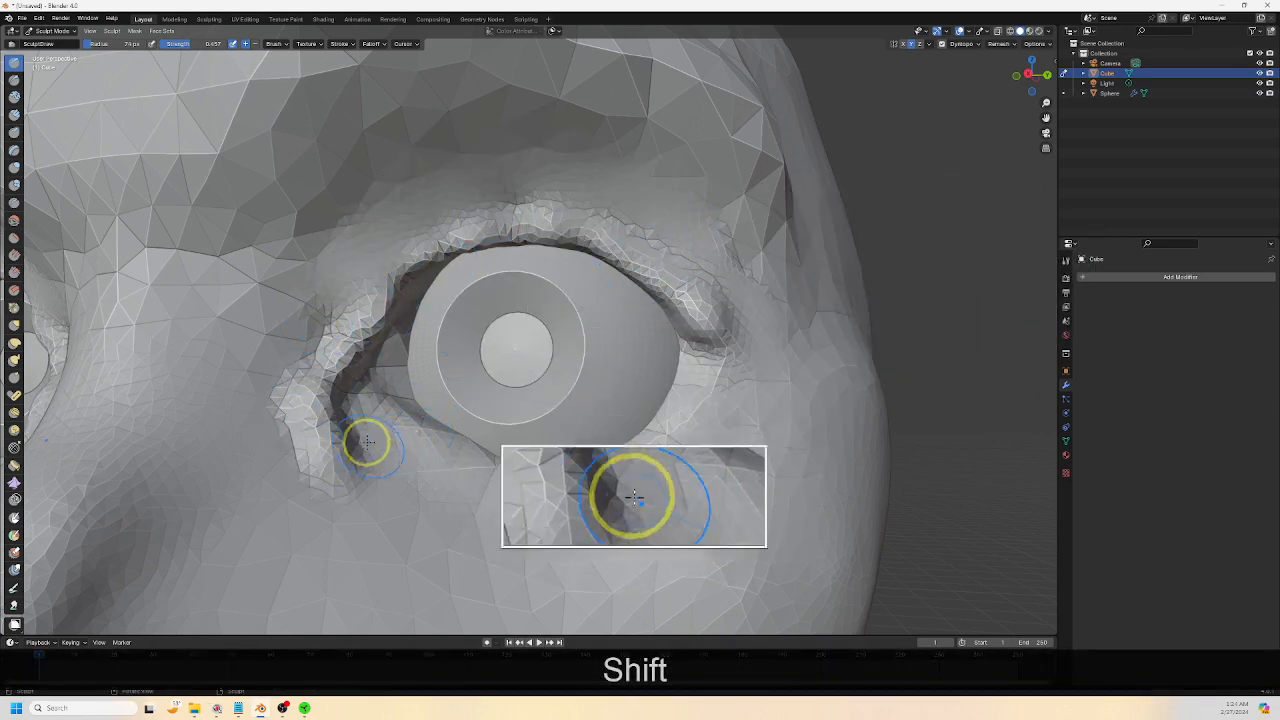
{"action": "left_click_drag", "start_coordinate": [453, 460], "coordinate": [629, 466], "text": "shift"}
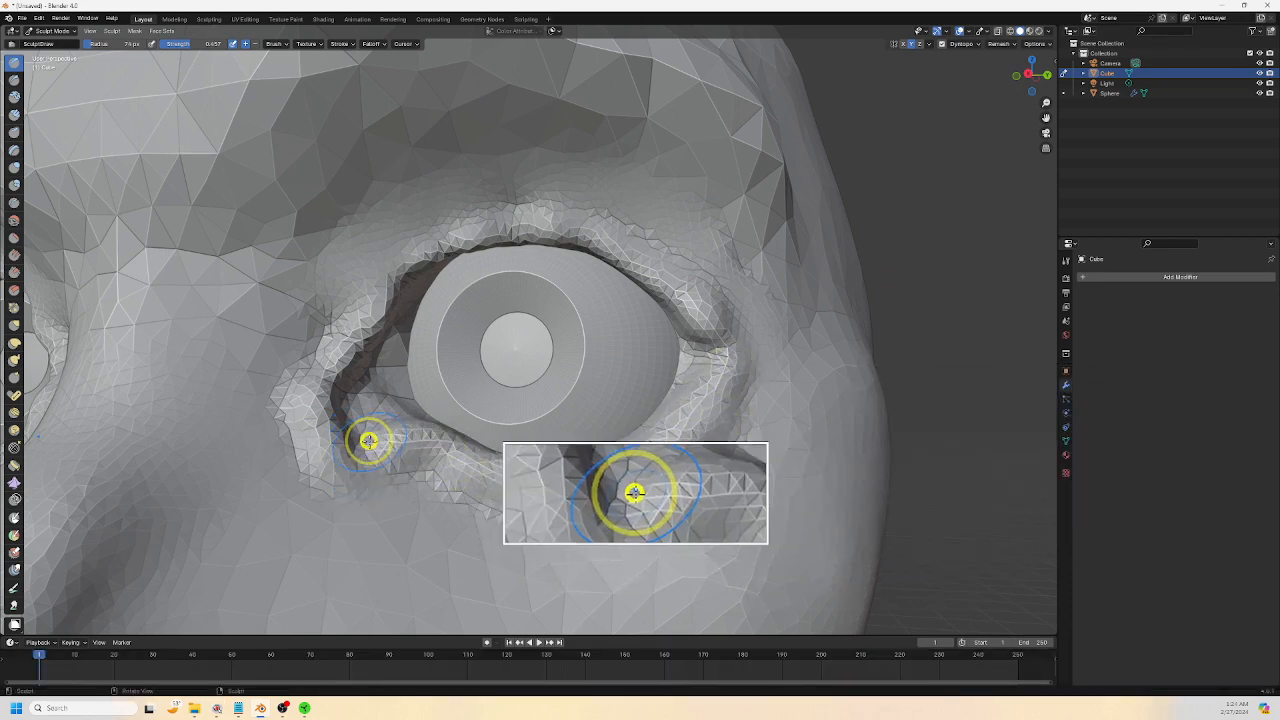
{"action": "mouse_move", "coordinate": [366, 437]}
{"action": "left_mouse_down", "text": "shift"}
{"action": "mouse_move", "coordinate": [337, 466]}
{"action": "mouse_move", "coordinate": [357, 463]}
{"action": "mouse_move", "coordinate": [314, 462]}
{"action": "mouse_move", "coordinate": [331, 302]}
{"action": "left_mouse_up", "text": "shift"}
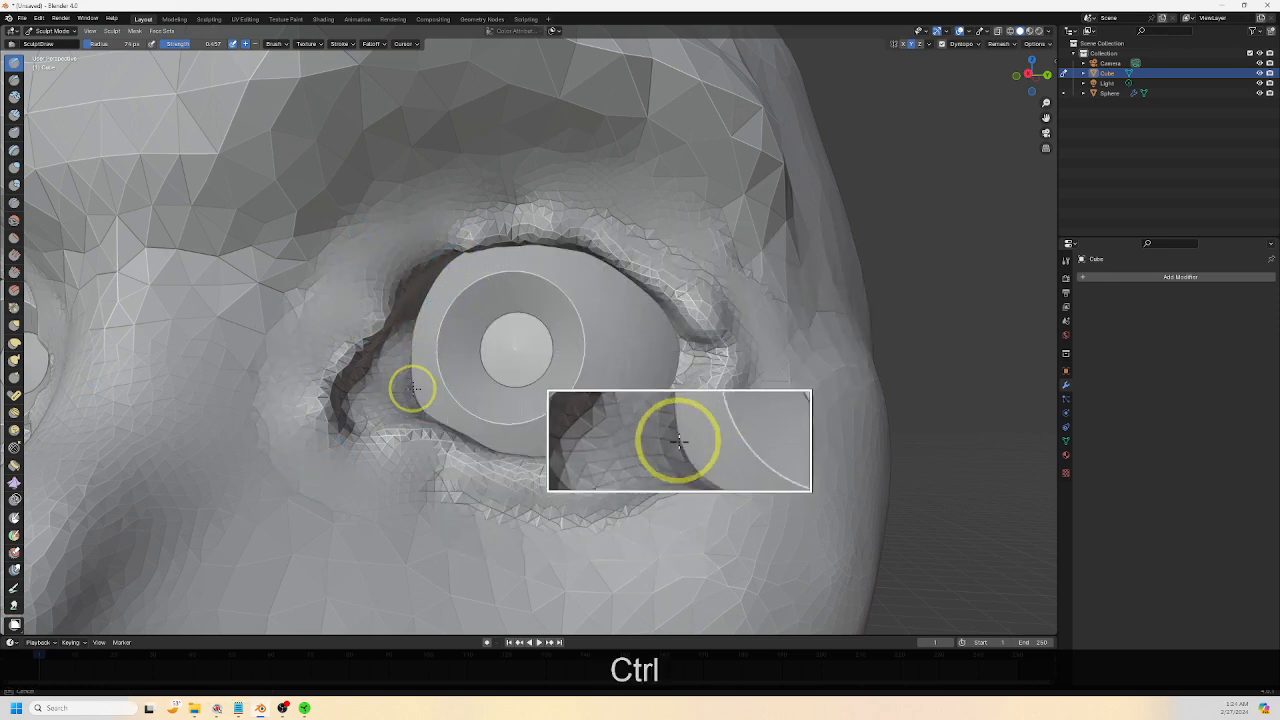
Thicken the upper eyelid over the eyeball and smooth it from the inner to the outer eye corner
{"action": "middle_click_drag", "start_coordinate": [375, 407], "coordinate": [503, 389], "text": "ctrl"}
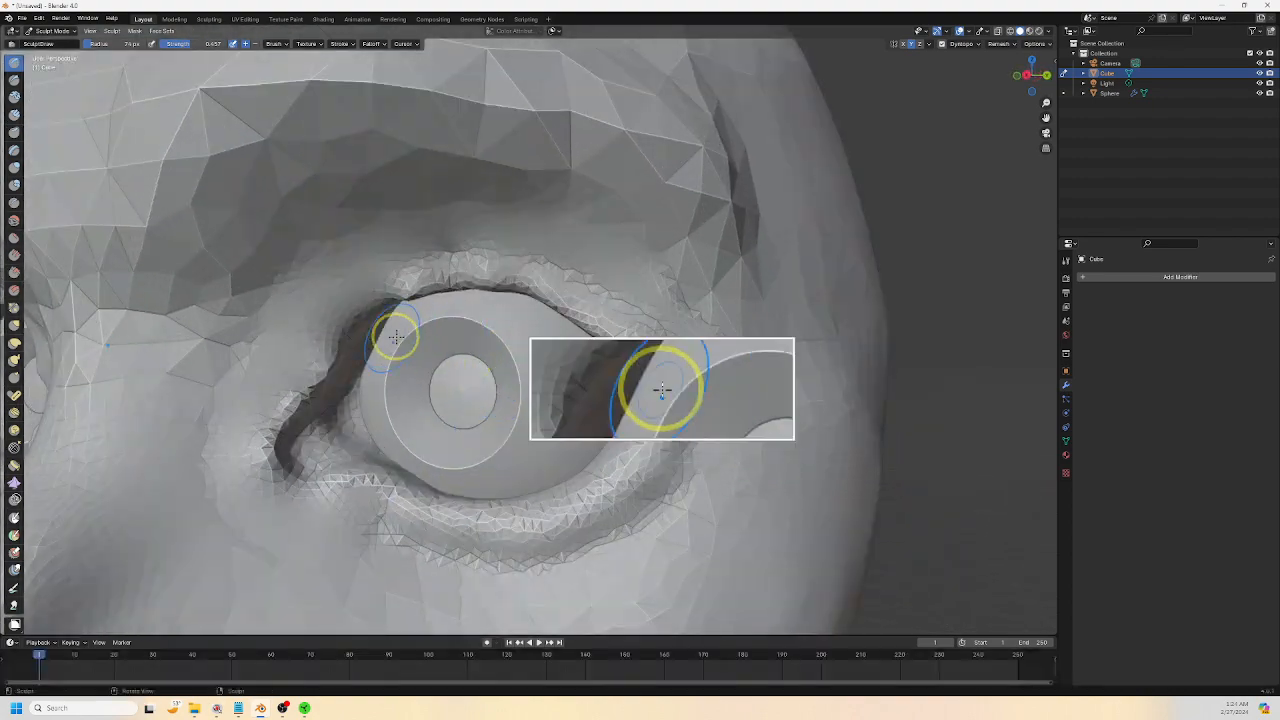
{"action": "middle_click_drag", "start_coordinate": [397, 337], "coordinate": [413, 456]}
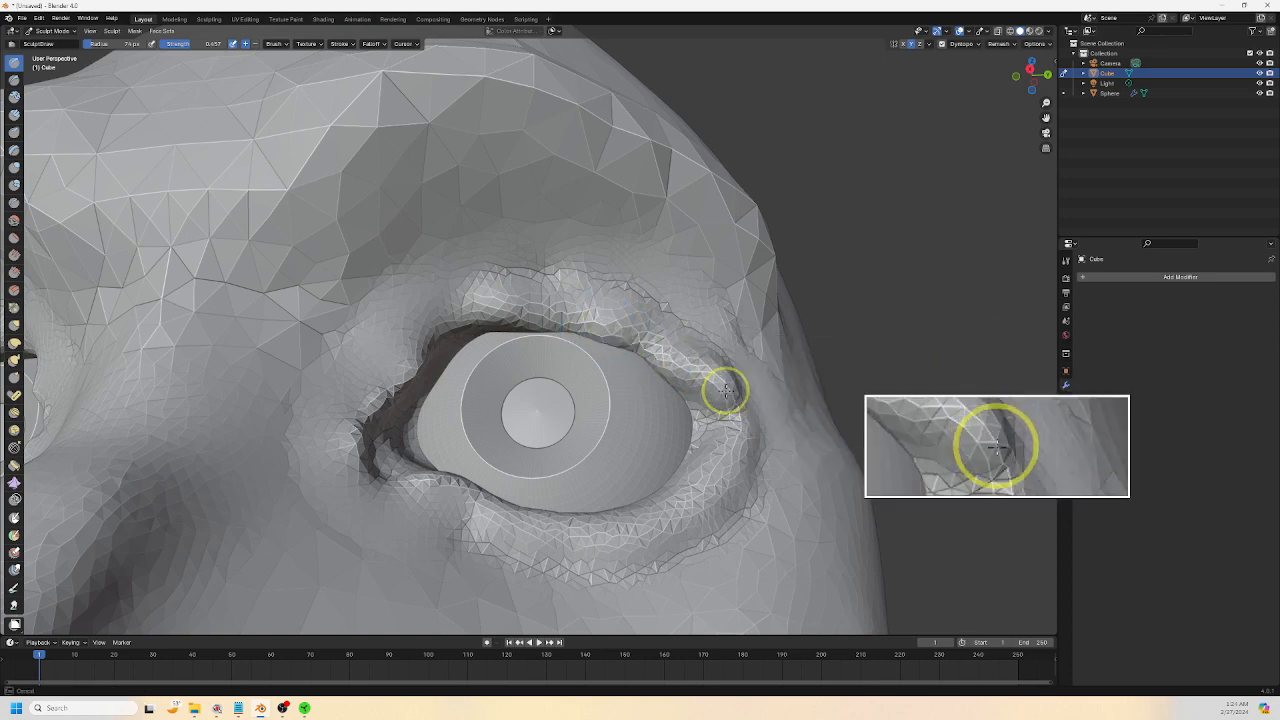
{"action": "left_click_drag", "start_coordinate": [658, 355], "coordinate": [632, 340], "text": "shift"}
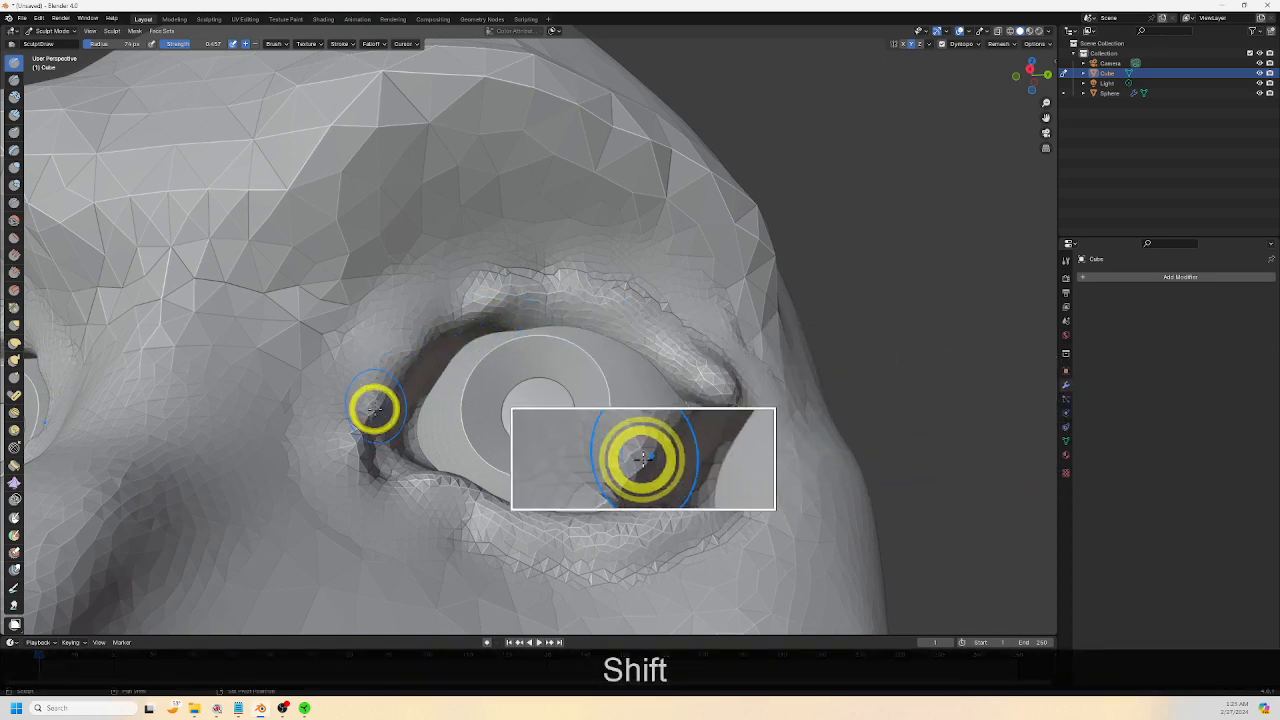
{"action": "mouse_move", "coordinate": [375, 409]}
{"action": "left_mouse_down", "text": "shift"}
{"action": "mouse_move", "coordinate": [367, 462]}
{"action": "mouse_move", "coordinate": [314, 494]}
{"action": "mouse_move", "coordinate": [439, 528]}
{"action": "mouse_move", "coordinate": [734, 573]}
{"action": "mouse_move", "coordinate": [777, 466]}
{"action": "mouse_move", "coordinate": [697, 402]}
{"action": "left_mouse_up", "text": "shift"}
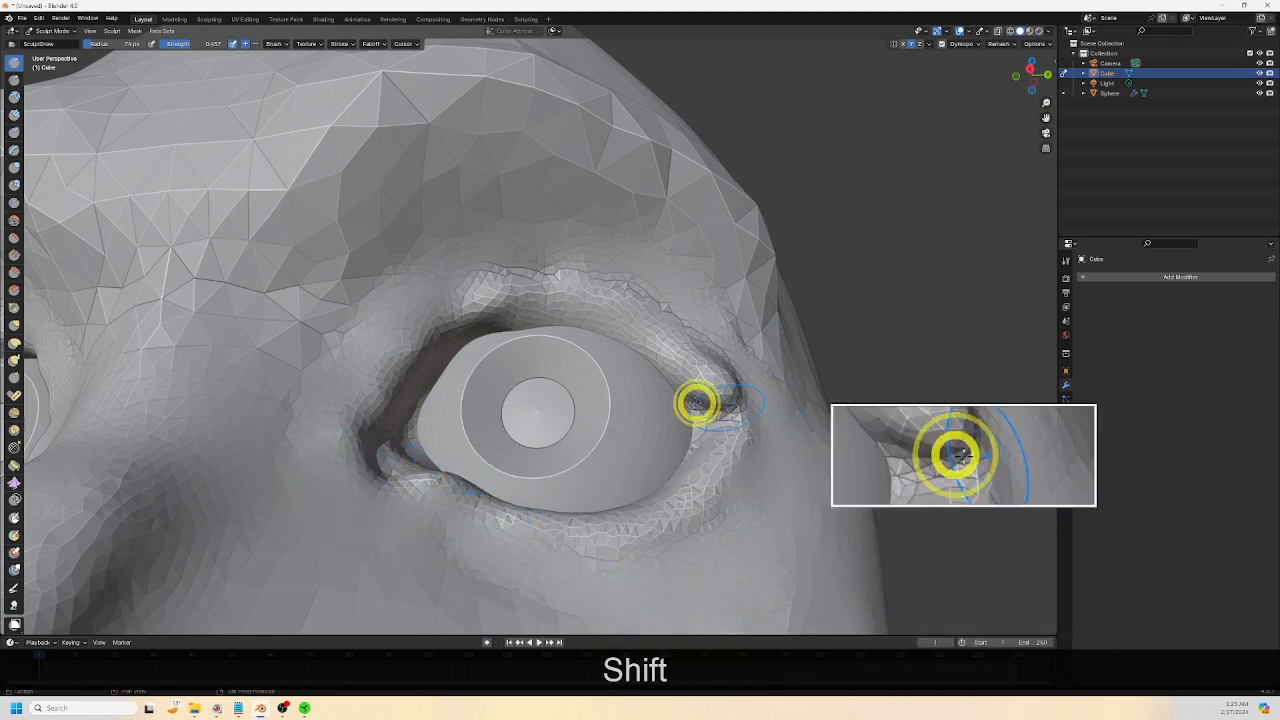
{"action": "left_click_drag", "start_coordinate": [696, 340], "coordinate": [714, 338], "text": "shift"}
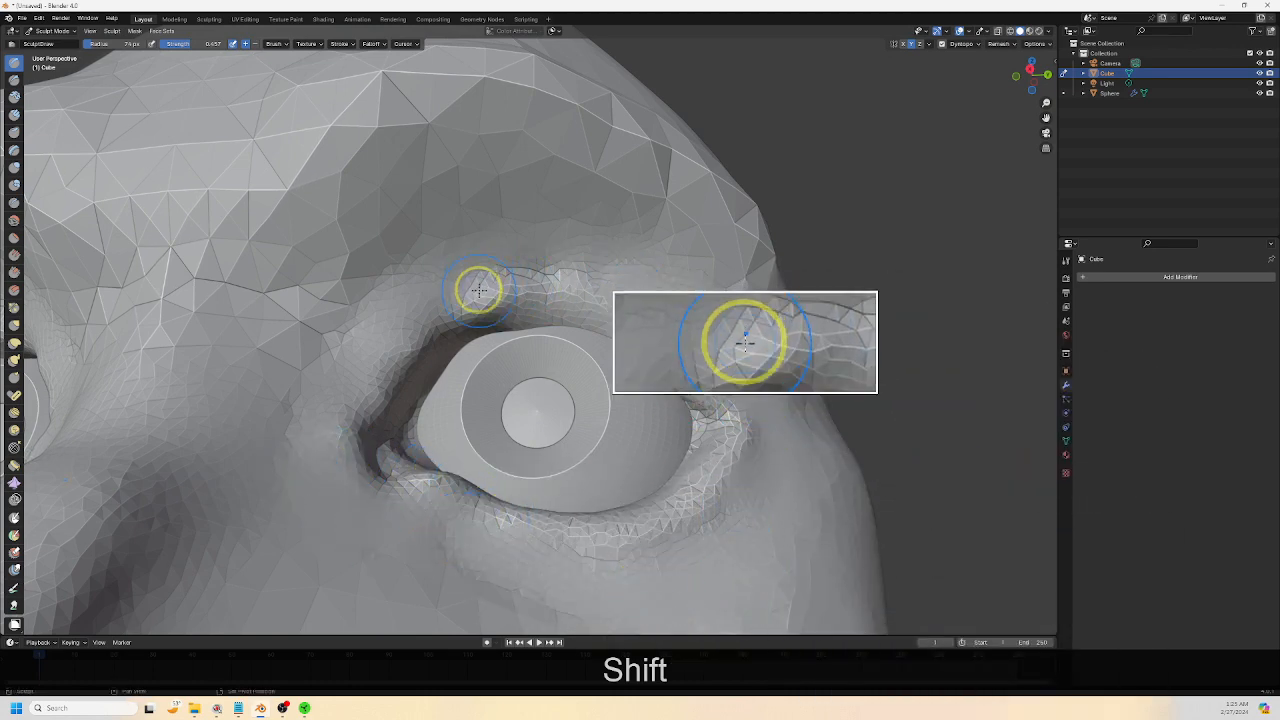
Smooth the upper eyelid and refine the outer eye corner and lower lid so they fit closely against the eyeball
{"action": "middle_click_drag", "start_coordinate": [479, 290], "coordinate": [608, 418]}
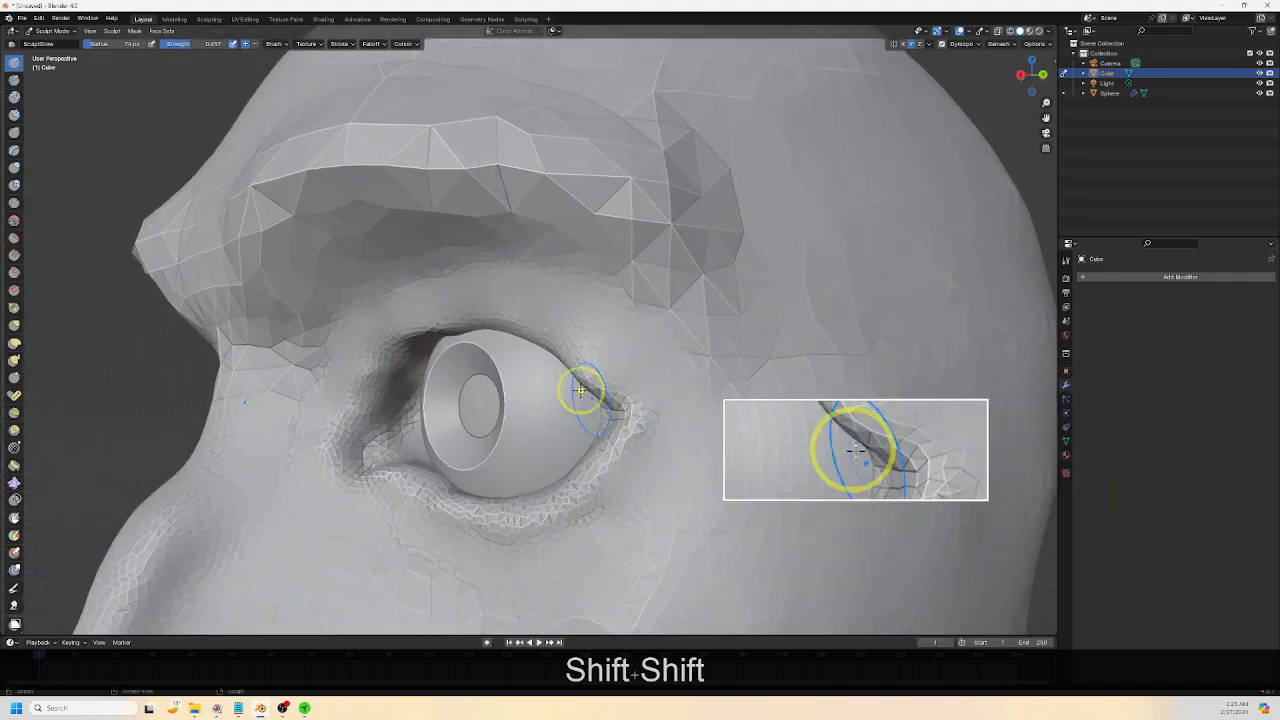
{"action": "mouse_move", "coordinate": [557, 365]}
{"action": "middle_mouse_down"}
{"action": "mouse_move", "coordinate": [623, 408]}
{"action": "mouse_move", "coordinate": [558, 358]}
{"action": "middle_mouse_up"}
{"action": "mouse_move", "coordinate": [624, 397]}
{"action": "middle_mouse_down"}
{"action": "mouse_move", "coordinate": [649, 400]}
{"action": "mouse_move", "coordinate": [591, 429]}
{"action": "middle_mouse_up"}
{"action": "left_click_drag", "start_coordinate": [483, 467], "coordinate": [486, 481], "text": "shift"}
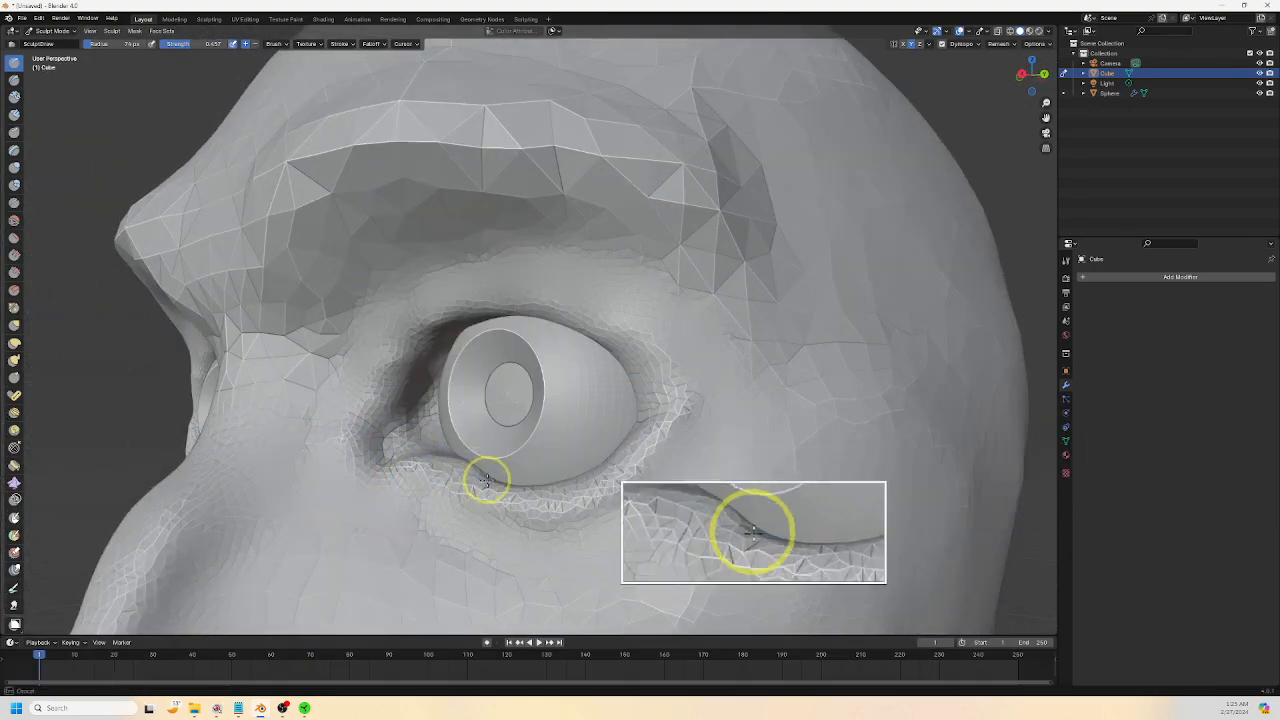
{"action": "middle_click_drag", "start_coordinate": [524, 497], "coordinate": [449, 534]}
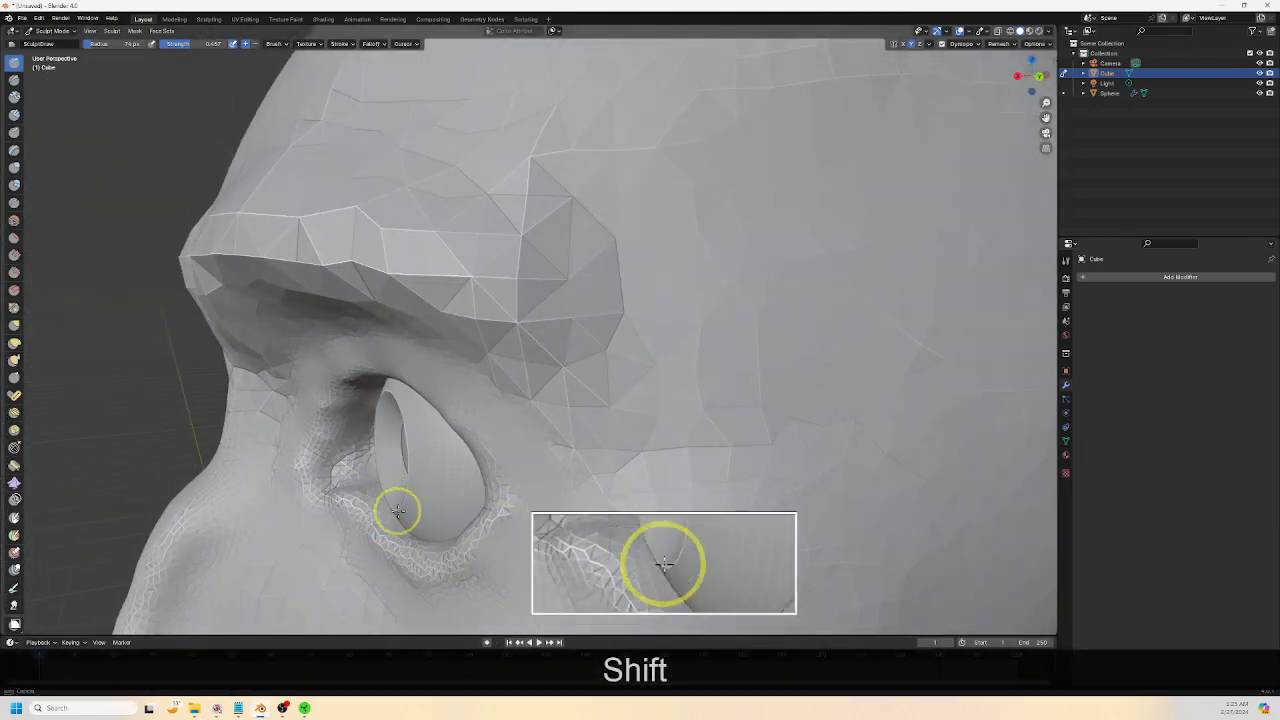
{"action": "mouse_move", "coordinate": [547, 528]}
{"action": "middle_mouse_down"}
{"action": "mouse_move", "coordinate": [580, 514]}
{"action": "mouse_move", "coordinate": [142, 300]}
{"action": "middle_mouse_up"}
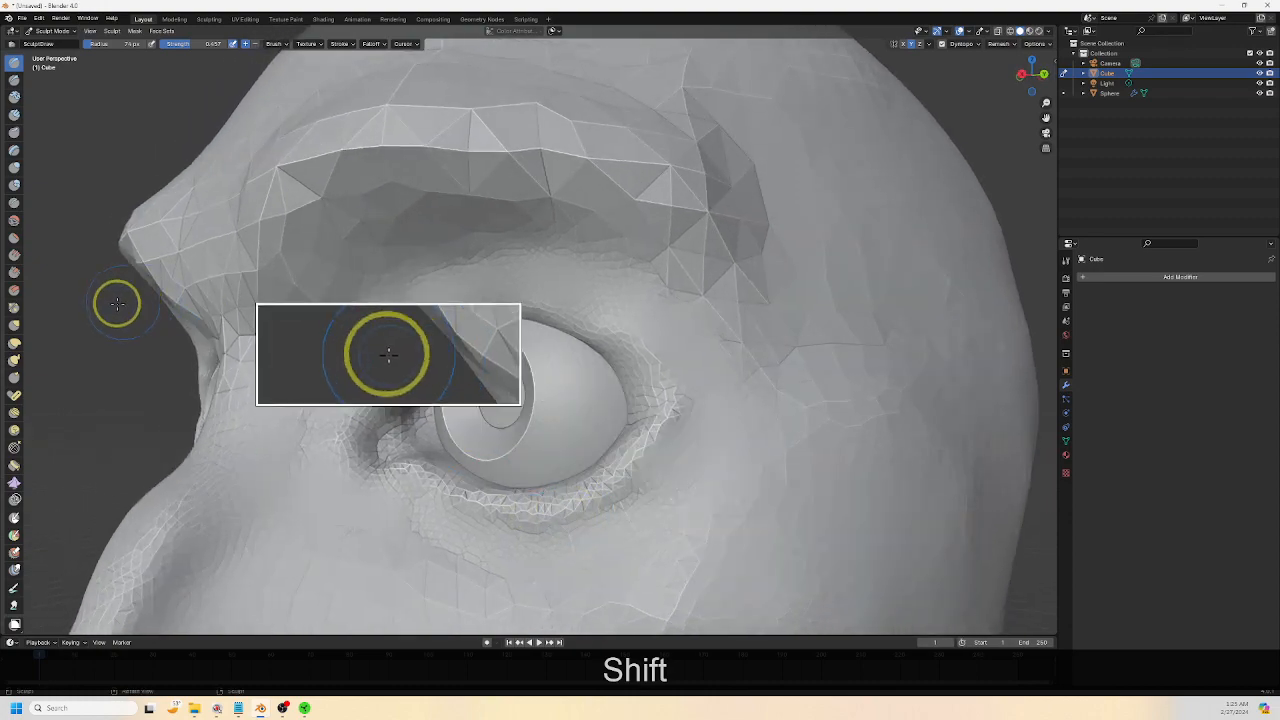
Carve creases with the Crease brush from the outer eye corner and the outer upper lid fold toward the temple
{"action": "left_click", "coordinate": [15, 208]}
{"action": "scroll", "coordinate": [575, 445], "scroll_direction": "up", "scroll_amount": 3}
{"action": "middle_click_drag", "start_coordinate": [734, 474], "coordinate": [511, 393], "text": "shift"}
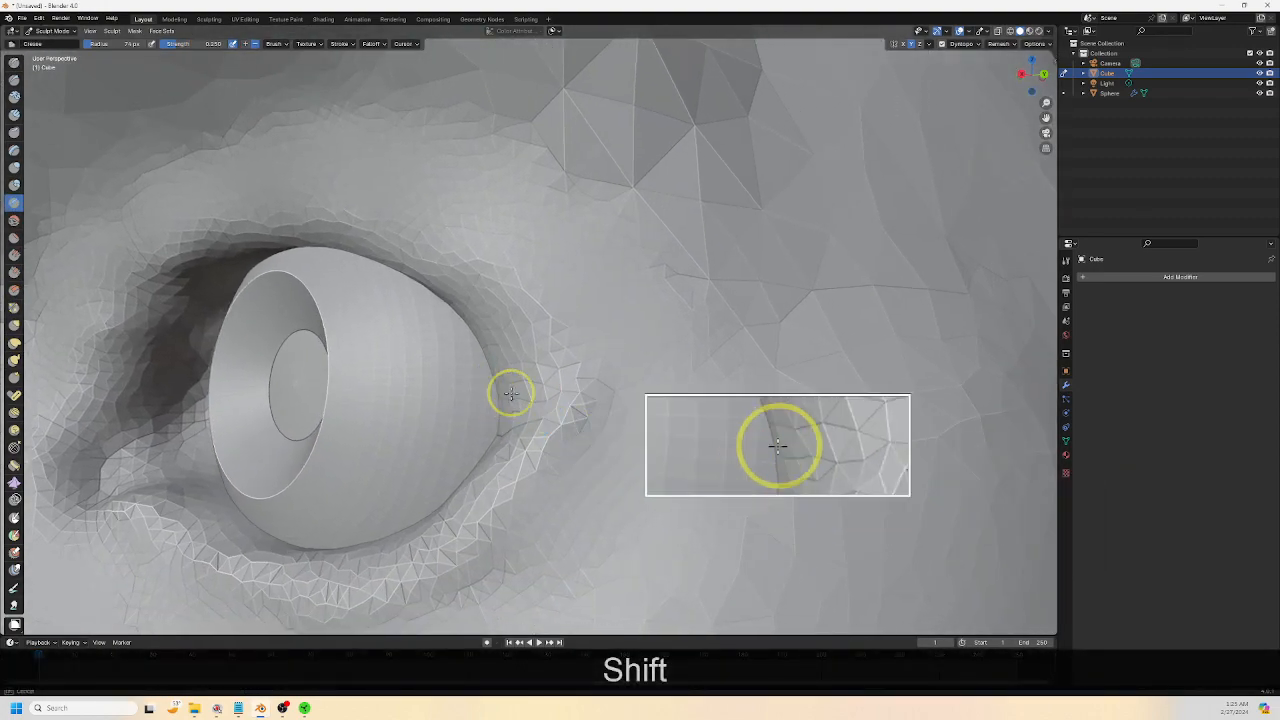
{"action": "left_click_drag", "start_coordinate": [478, 399], "coordinate": [768, 389]}
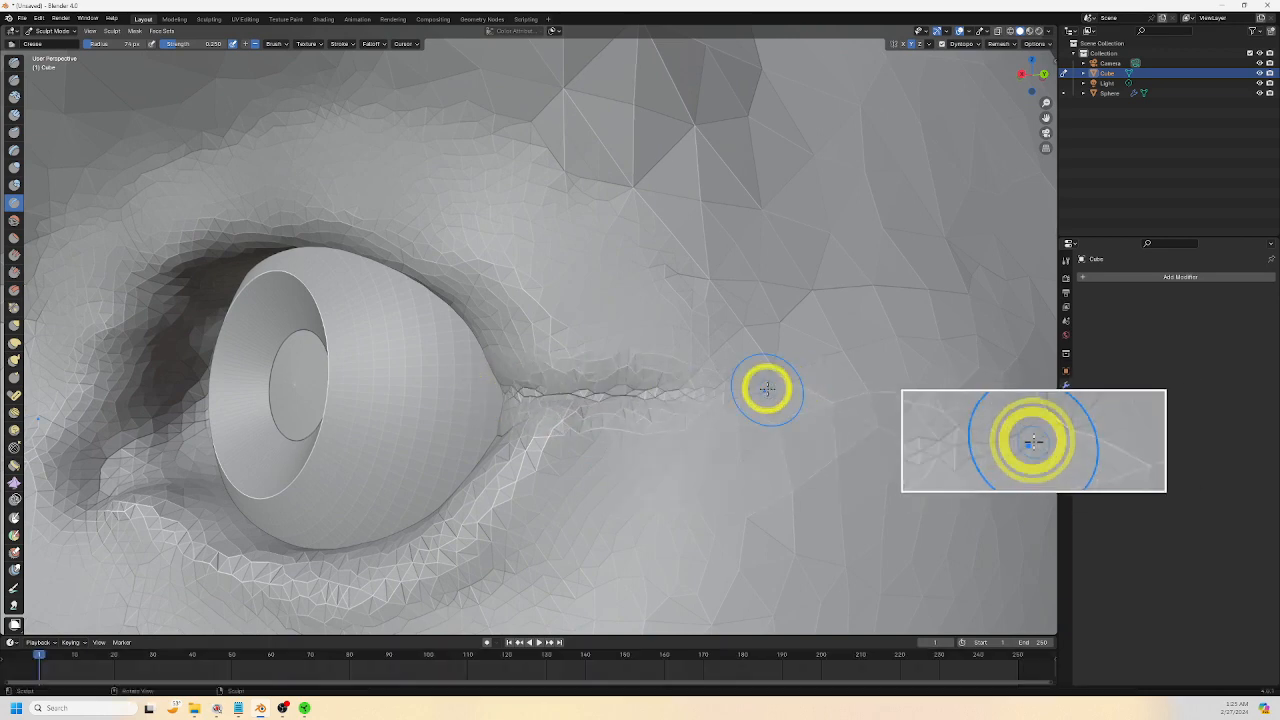
{"action": "mouse_move", "coordinate": [580, 165]}
{"action": "left_mouse_down"}
{"action": "mouse_move", "coordinate": [643, 191]}
{"action": "mouse_move", "coordinate": [538, 150]}
{"action": "mouse_move", "coordinate": [583, 157]}
{"action": "mouse_move", "coordinate": [514, 123]}
{"action": "mouse_move", "coordinate": [930, 316]}
{"action": "left_mouse_up"}
{"action": "left_click_drag", "start_coordinate": [711, 383], "coordinate": [775, 377]}
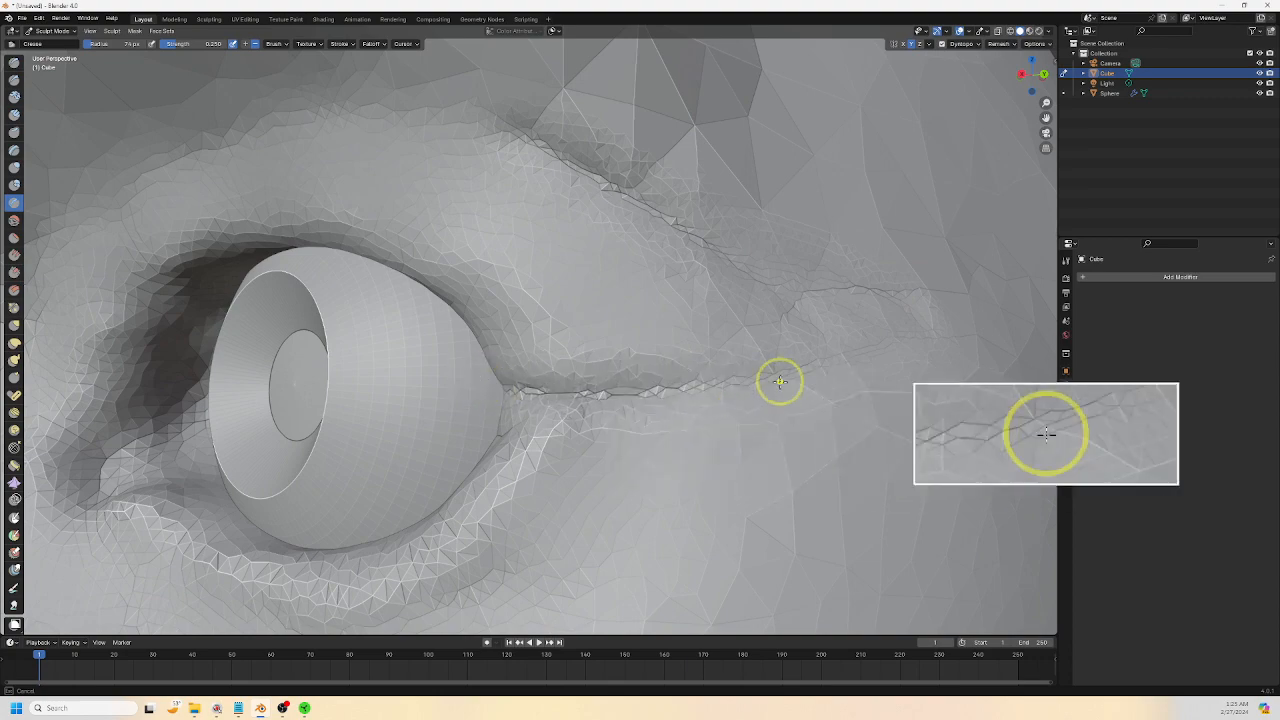
{"action": "middle_click_drag", "start_coordinate": [780, 377], "coordinate": [666, 357], "text": "shift"}
{"action": "mouse_move", "coordinate": [624, 299]}
{"action": "left_mouse_down"}
{"action": "mouse_move", "coordinate": [599, 336]}
{"action": "mouse_move", "coordinate": [776, 256]}
{"action": "mouse_move", "coordinate": [755, 244]}
{"action": "left_mouse_up"}
{"action": "scroll", "coordinate": [590, 368], "scroll_direction": "down", "scroll_amount": 5}
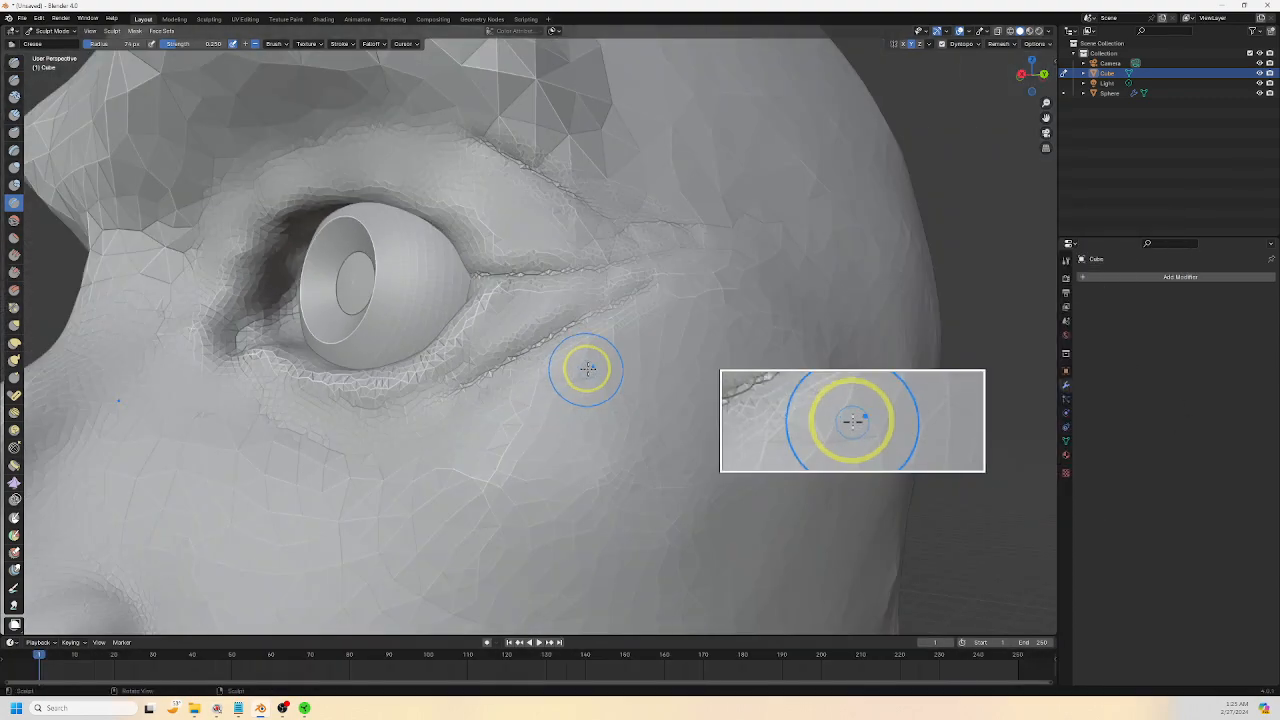
Crease the fold beneath the lower eyelid out toward the temple and deepen the fold above the upper eyelid
{"action": "middle_click_drag", "start_coordinate": [586, 368], "coordinate": [598, 398]}
{"action": "scroll", "coordinate": [598, 398], "scroll_direction": "up", "scroll_amount": 2}
{"action": "mouse_move", "coordinate": [502, 419]}
{"action": "left_mouse_down"}
{"action": "mouse_move", "coordinate": [306, 374]}
{"action": "mouse_move", "coordinate": [326, 389]}
{"action": "mouse_move", "coordinate": [534, 391]}
{"action": "mouse_move", "coordinate": [739, 322]}
{"action": "left_mouse_up"}
{"action": "middle_click_drag", "start_coordinate": [740, 323], "coordinate": [666, 394]}
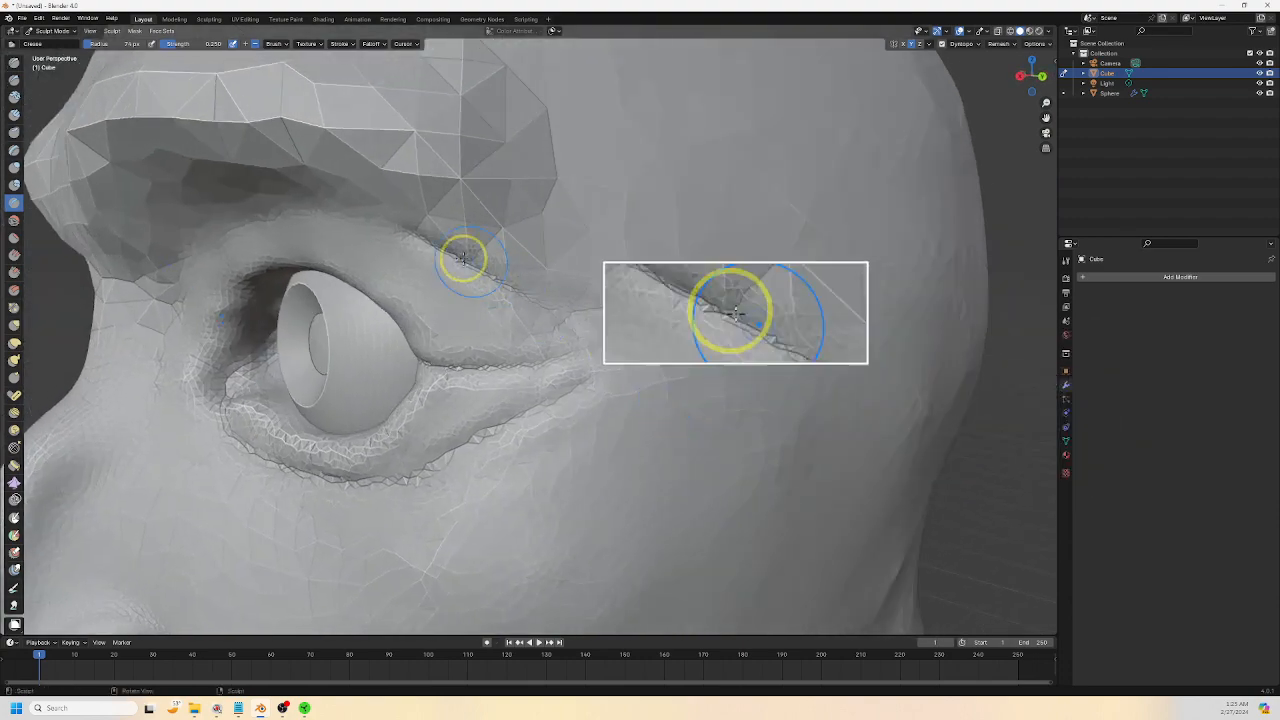
{"action": "middle_click_drag", "start_coordinate": [466, 260], "coordinate": [540, 290]}
{"action": "mouse_move", "coordinate": [244, 319]}
{"action": "left_mouse_down"}
{"action": "mouse_move", "coordinate": [203, 386]}
{"action": "mouse_move", "coordinate": [375, 240]}
{"action": "mouse_move", "coordinate": [578, 257]}
{"action": "mouse_move", "coordinate": [688, 300]}
{"action": "left_mouse_up"}
{"action": "scroll", "coordinate": [687, 318], "scroll_direction": "down", "scroll_amount": 1}
{"action": "middle_click_drag", "start_coordinate": [687, 320], "coordinate": [671, 306]}
{"action": "scroll", "coordinate": [706, 322], "scroll_direction": "down", "scroll_amount": 3}
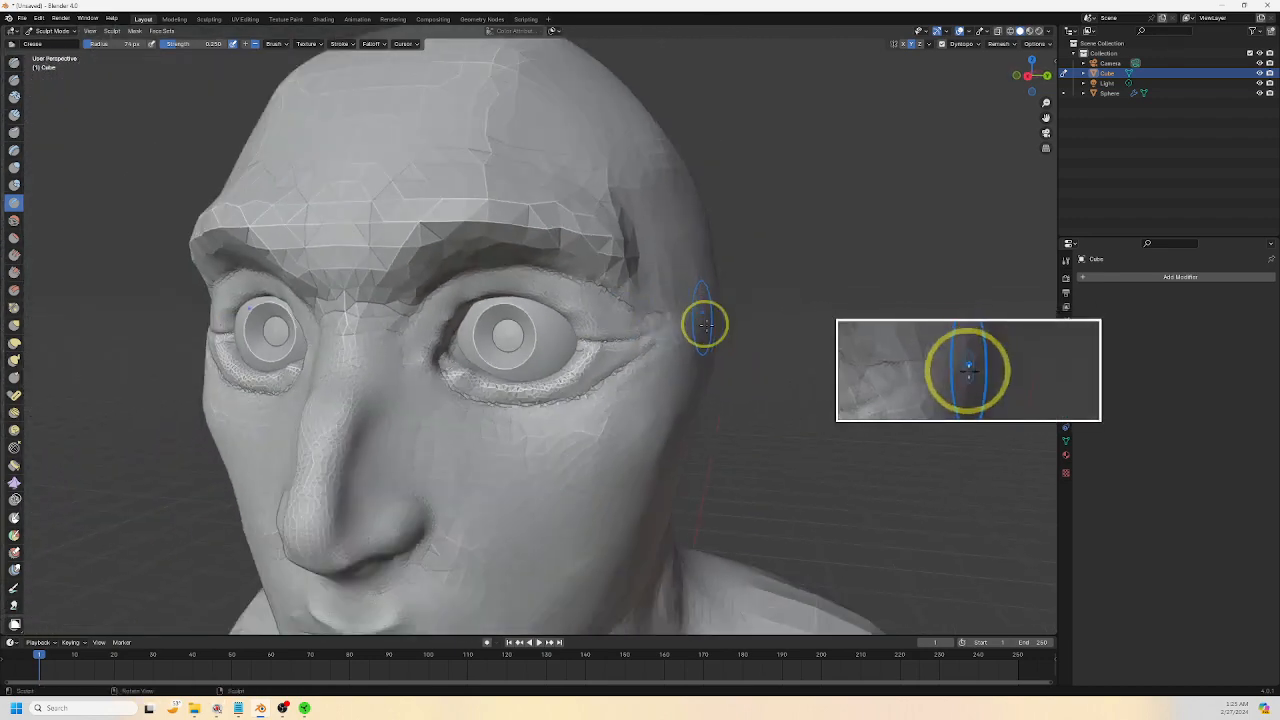
Reshape the upper eyelid with Elastic Deform so it comes down over the eyeball, adjusting the lids in side view
{"action": "left_click", "coordinate": [15, 343]}
{"action": "middle_click_drag", "start_coordinate": [500, 329], "coordinate": [505, 305]}
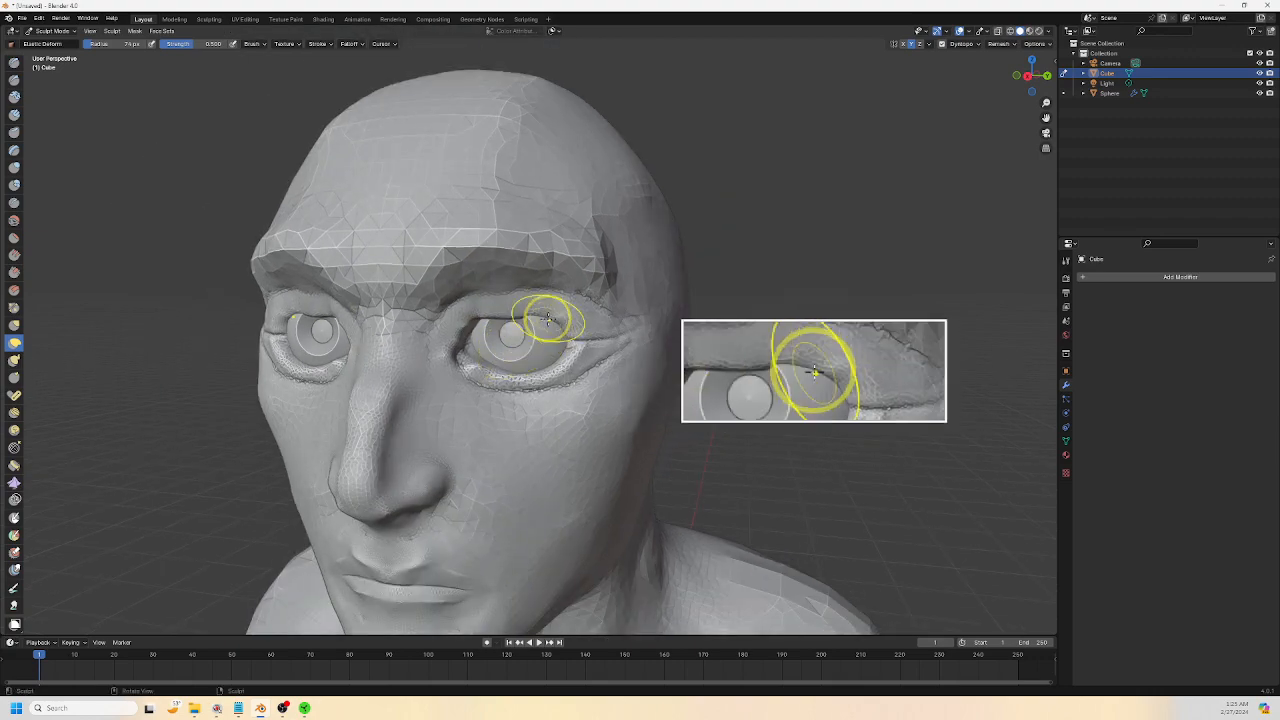
{"action": "middle_click_drag", "start_coordinate": [610, 349], "coordinate": [540, 357]}
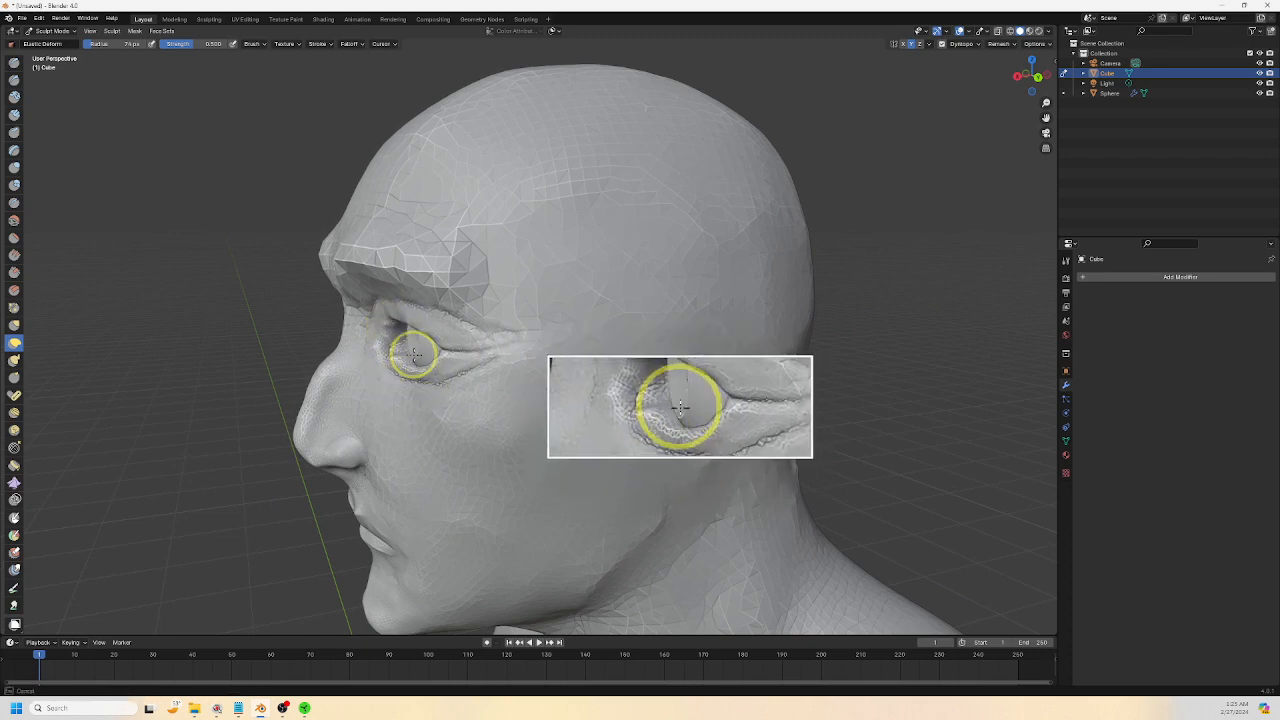
{"action": "left_click_drag", "start_coordinate": [414, 355], "coordinate": [408, 356]}
{"action": "mouse_move", "coordinate": [394, 362]}
{"action": "middle_mouse_down"}
{"action": "mouse_move", "coordinate": [423, 371]}
{"action": "mouse_move", "coordinate": [391, 365]}
{"action": "middle_mouse_up"}
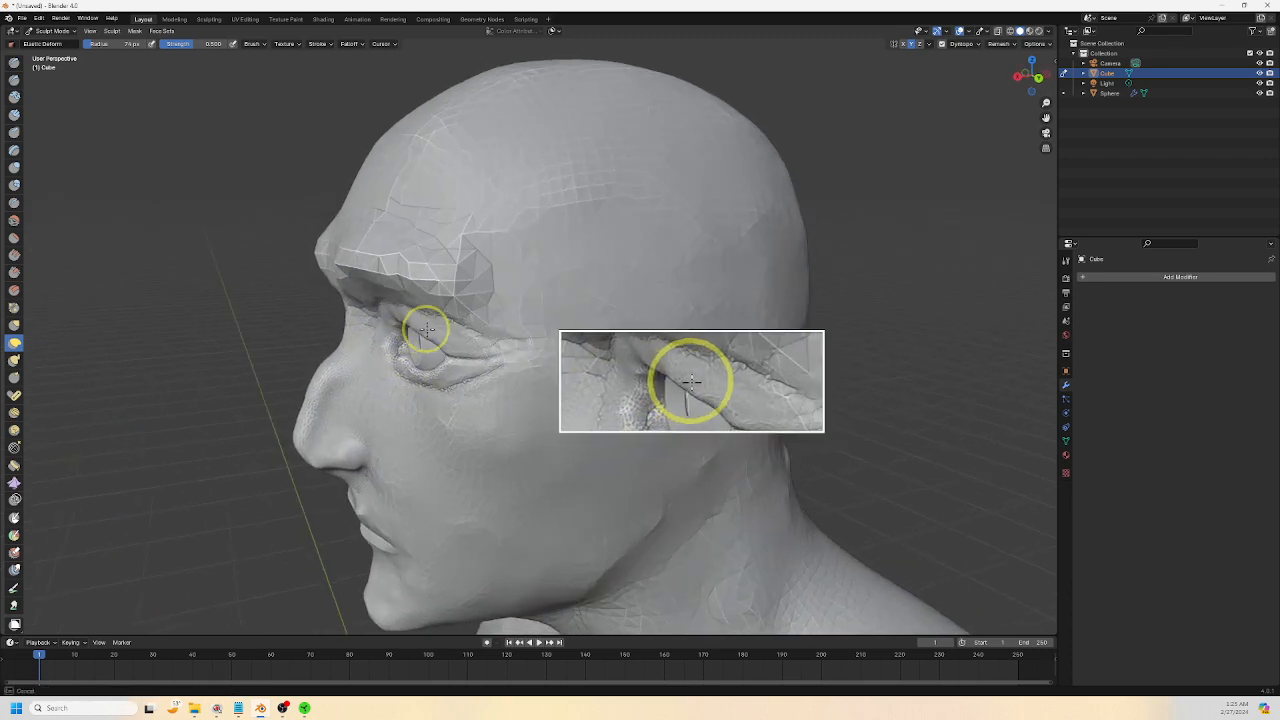
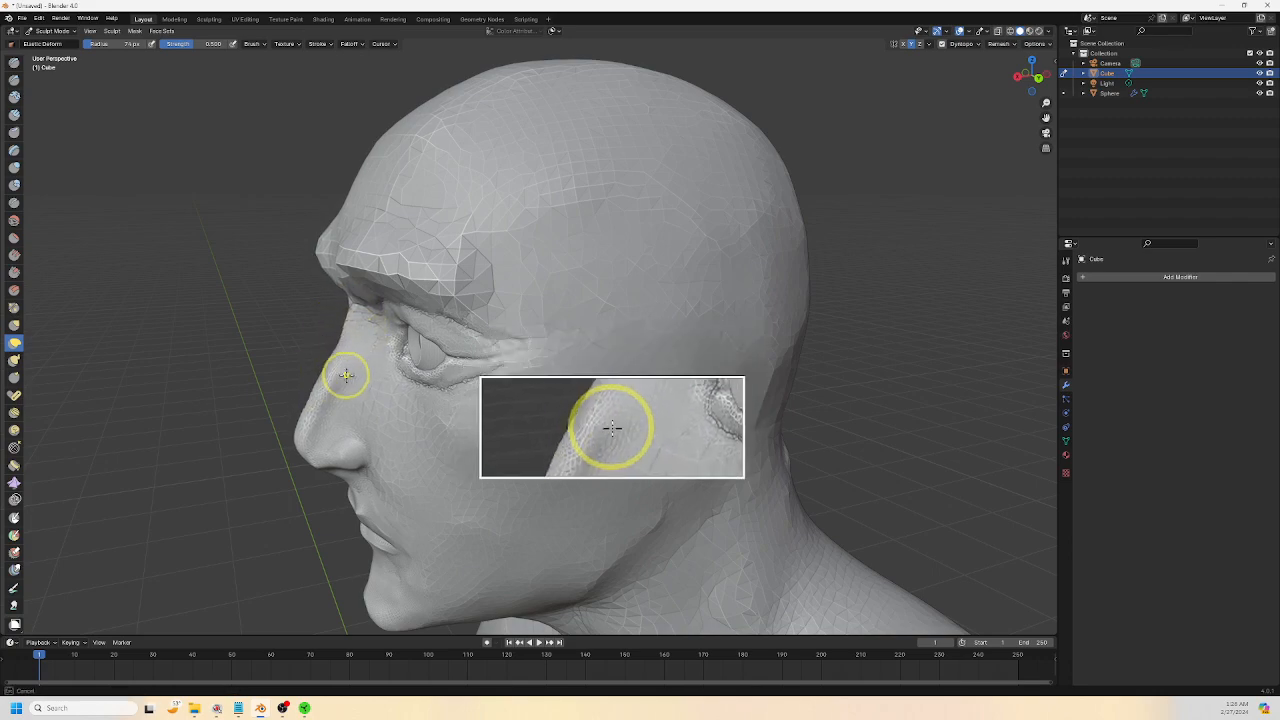
Examine the eye shape up close and the proportions of the whole face and bust from the front and at an angle
{"action": "middle_click_drag", "start_coordinate": [345, 375], "coordinate": [485, 369]}
{"action": "scroll", "coordinate": [570, 352], "scroll_direction": "up", "scroll_amount": 3}
{"action": "middle_click_drag", "start_coordinate": [578, 350], "coordinate": [519, 397], "text": "shift"}
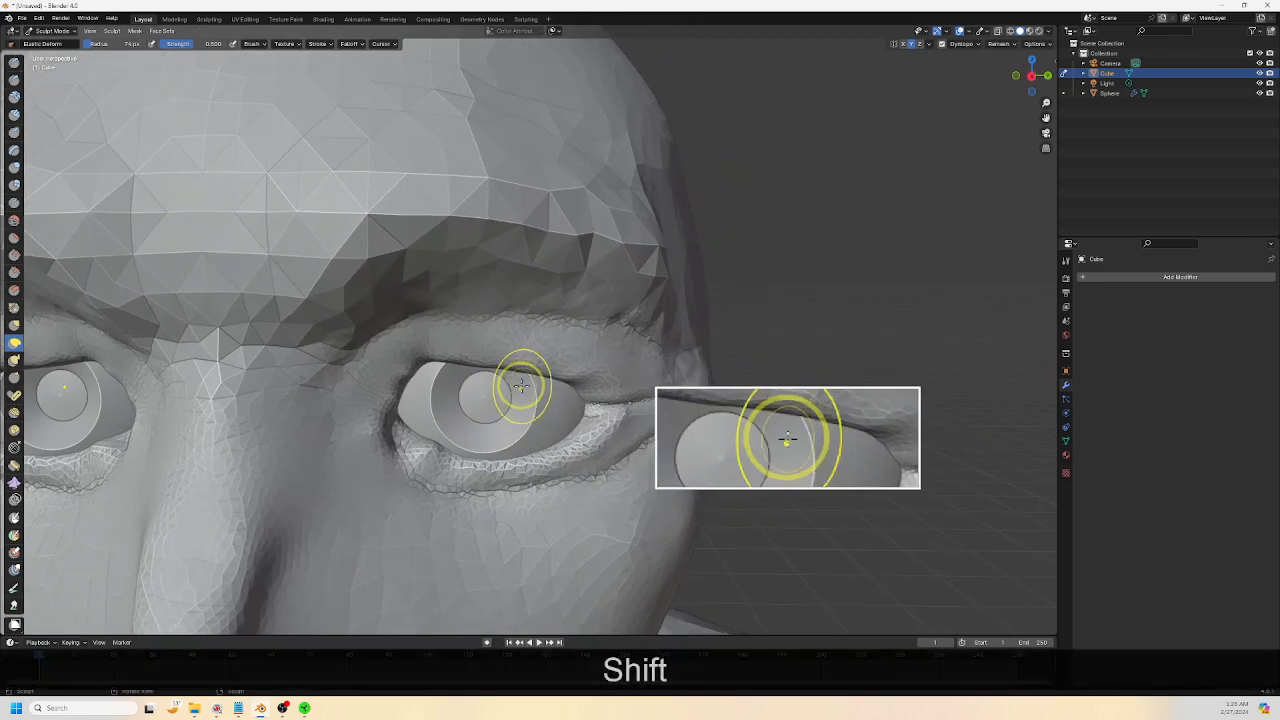
{"action": "scroll", "coordinate": [525, 390], "scroll_direction": "down", "scroll_amount": 5}
{"action": "scroll", "coordinate": [627, 423], "scroll_direction": "down", "scroll_amount": 4}
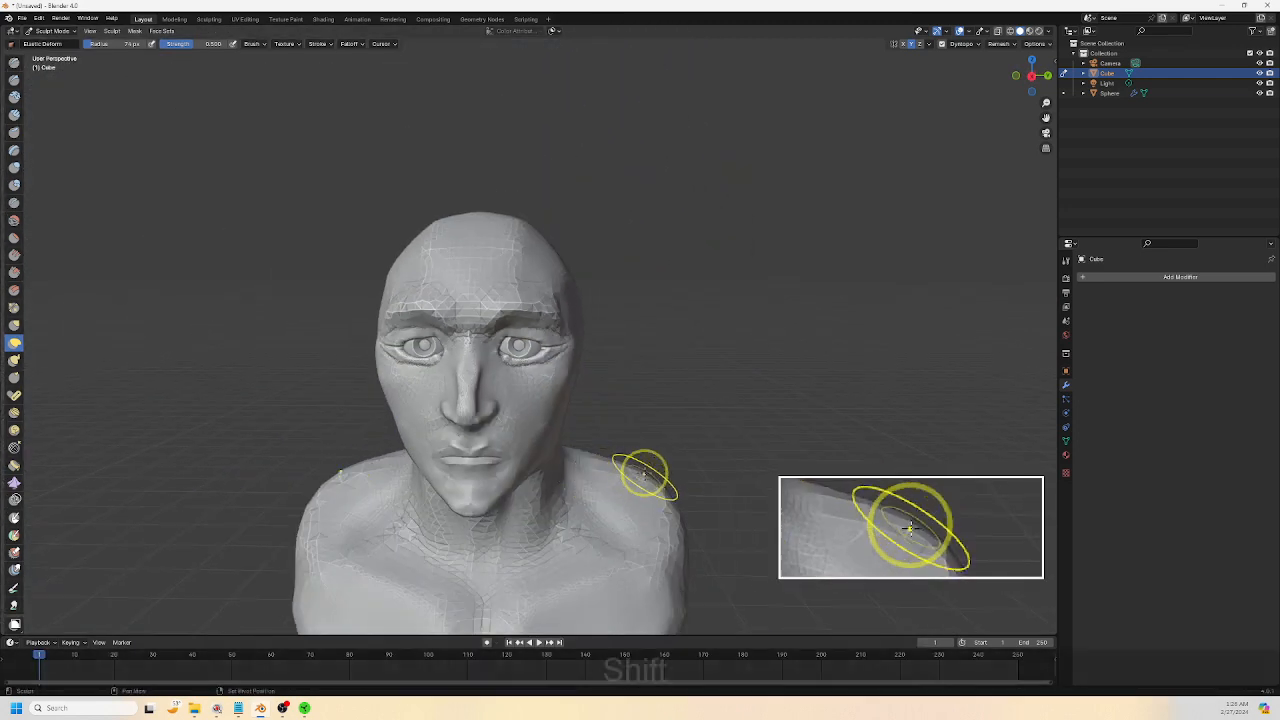
{"action": "middle_click_drag", "start_coordinate": [570, 513], "coordinate": [731, 443], "text": "shift"}
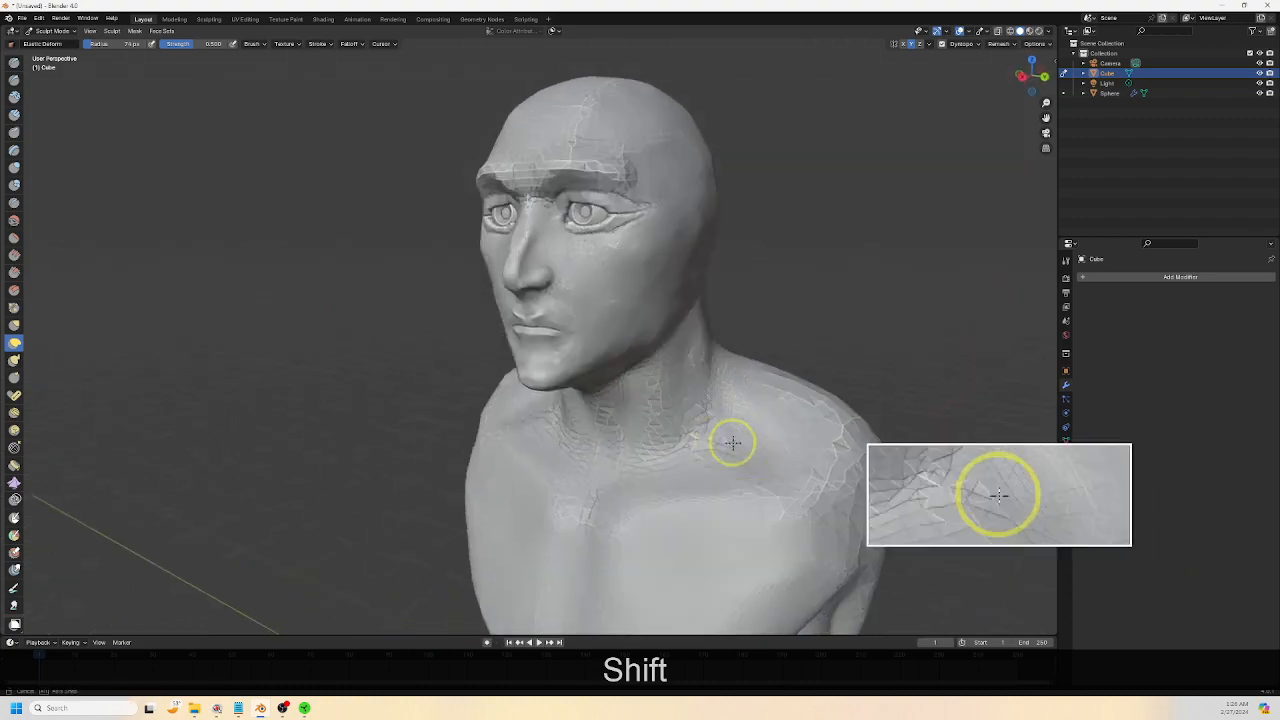
{"action": "scroll", "coordinate": [754, 395], "scroll_direction": "up", "scroll_amount": 6}
{"action": "middle_click_drag", "start_coordinate": [768, 353], "coordinate": [677, 494], "text": "shift"}
{"action": "scroll", "coordinate": [608, 389], "scroll_direction": "up", "scroll_amount": 2}
{"action": "scroll", "coordinate": [611, 388], "scroll_direction": "up", "scroll_amount": 4}
{"action": "middle_click_drag", "start_coordinate": [616, 318], "coordinate": [612, 490], "text": "shift"}
Sculpt the brow ridge above the eye with the SculptDraw brush, working outward from its inner end, and enlarge the brush radius
{"action": "left_click", "coordinate": [17, 219]}
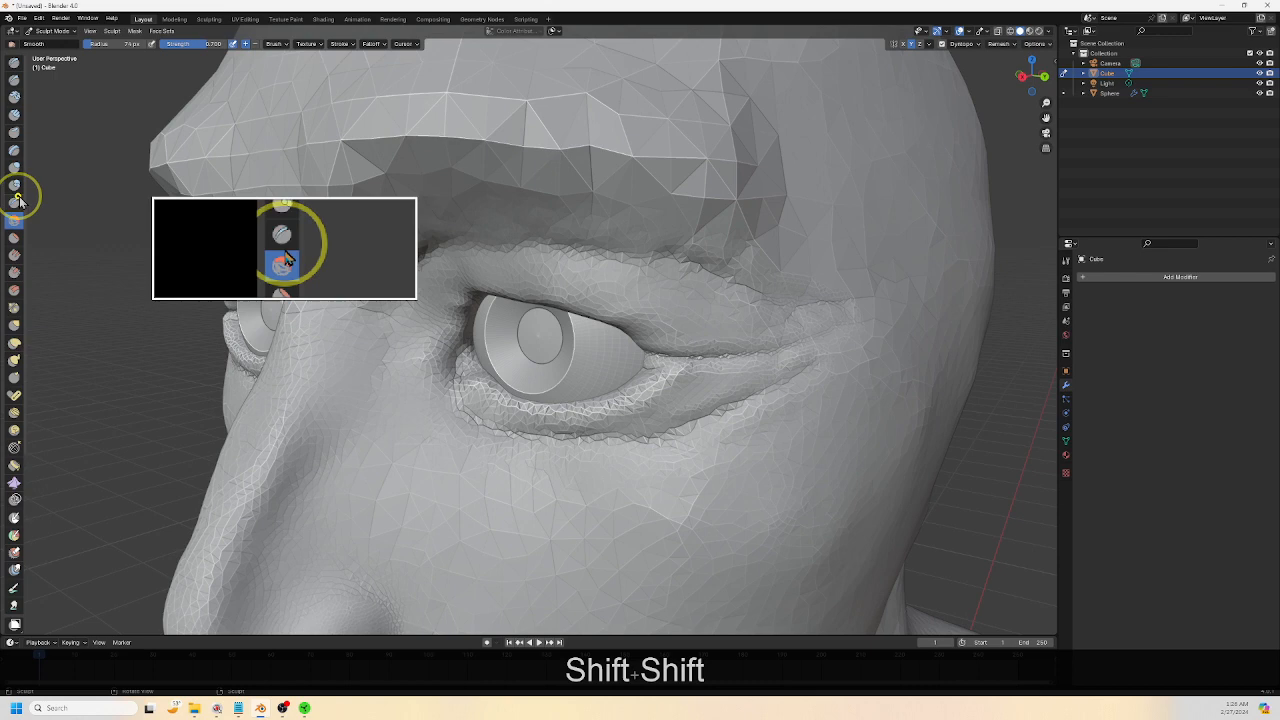
{"action": "left_click", "coordinate": [14, 62]}
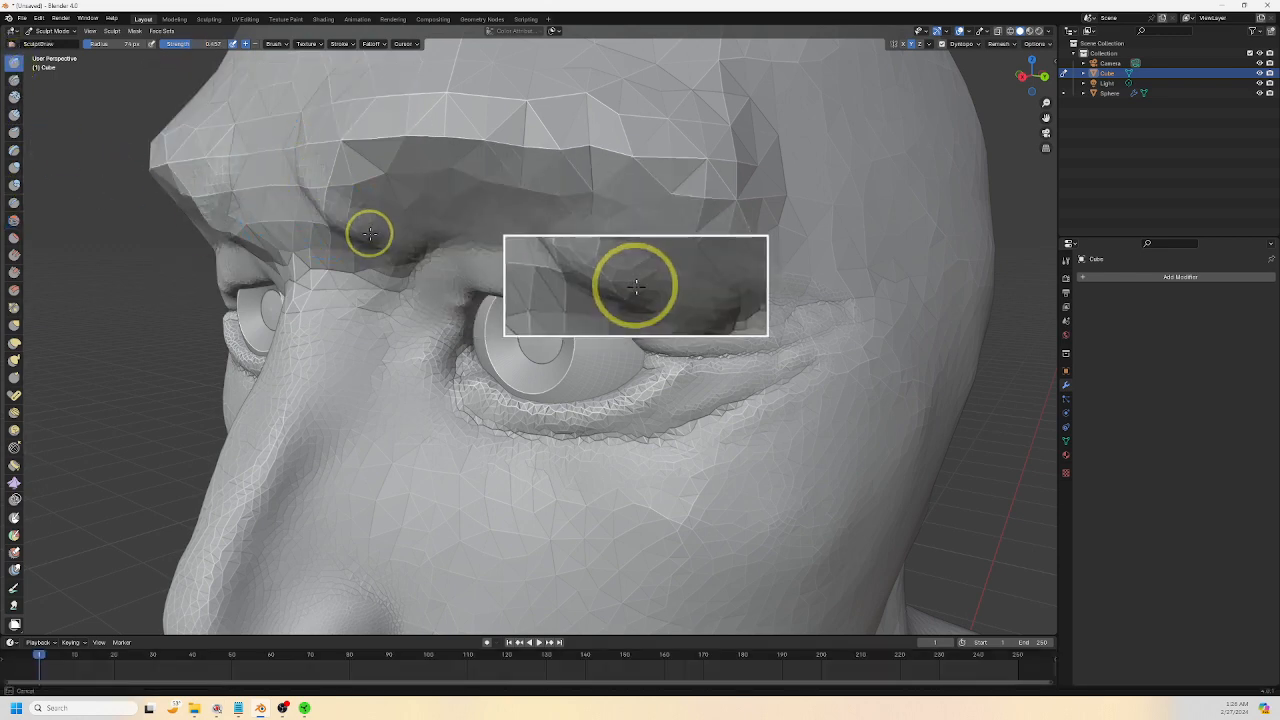
{"action": "middle_click_drag", "start_coordinate": [365, 151], "coordinate": [368, 170]}
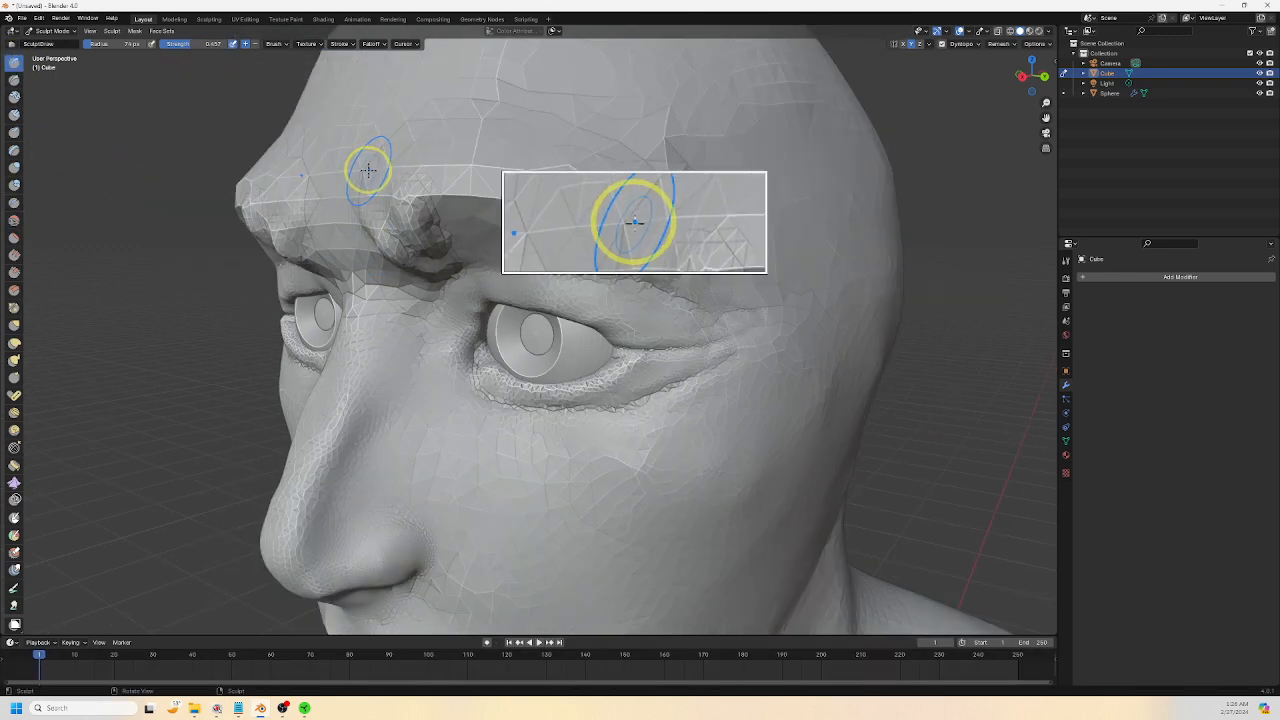
{"action": "left_click_drag", "start_coordinate": [423, 207], "coordinate": [627, 232]}
{"action": "left_click_drag", "start_coordinate": [97, 44], "coordinate": [104, 45]}
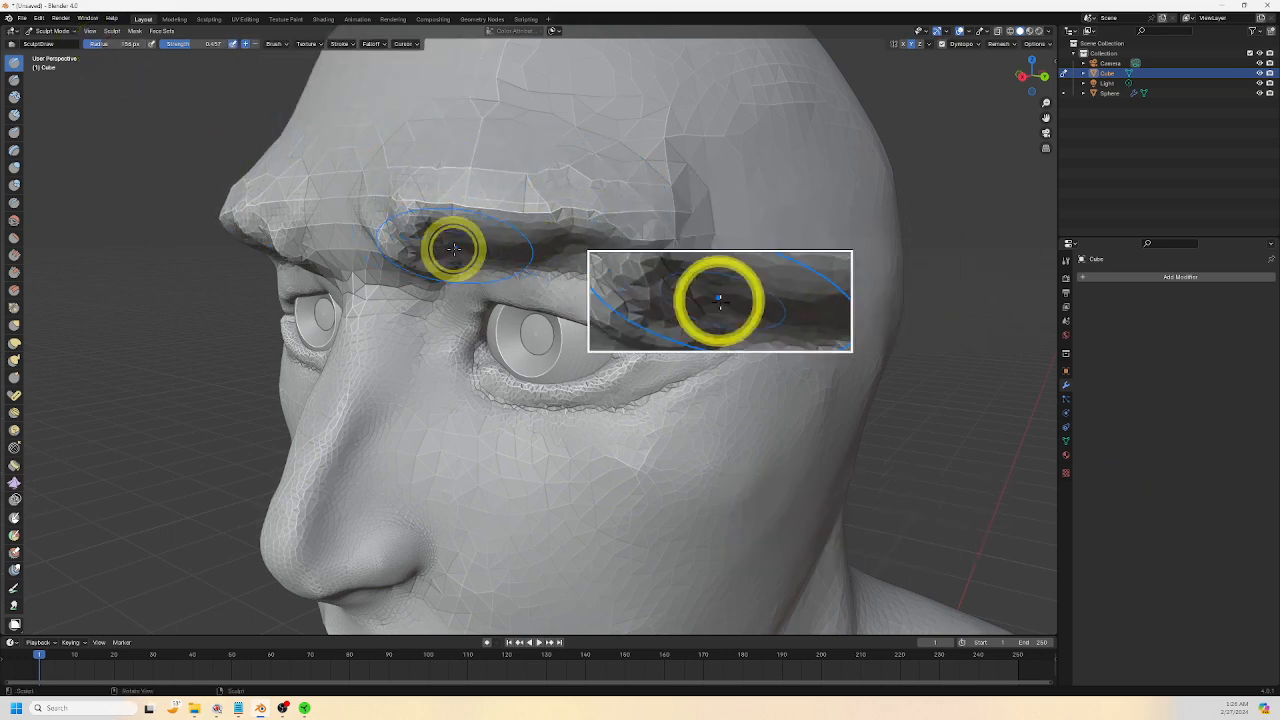
Smooth the brow ridge and the area beneath it from the inner end out to the temple
{"action": "left_click_drag", "start_coordinate": [480, 237], "coordinate": [690, 279]}
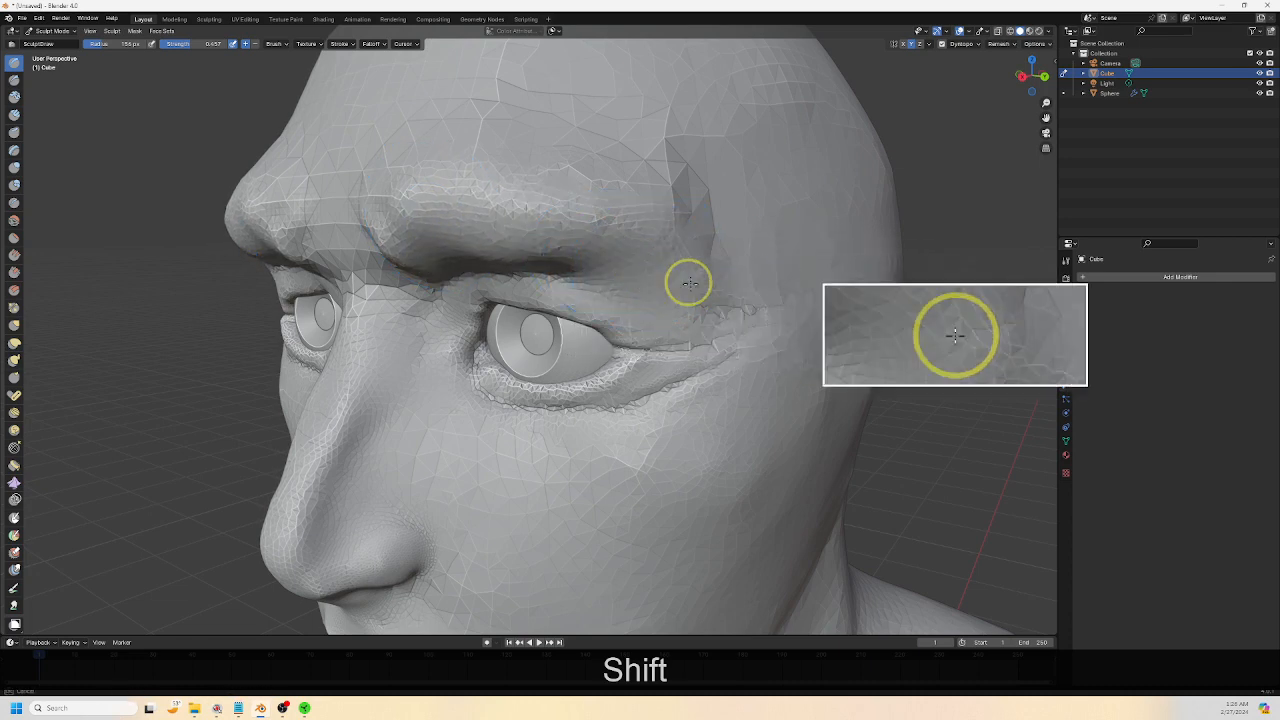
{"action": "left_click_drag", "start_coordinate": [690, 284], "coordinate": [738, 288], "text": "shift"}
{"action": "left_click_drag", "start_coordinate": [490, 179], "coordinate": [708, 218], "text": "shift"}
Smooth the forehead above the brow and the area between the brows down to the nose bridge
{"action": "middle_click_drag", "start_coordinate": [588, 148], "coordinate": [543, 288], "text": "shift"}
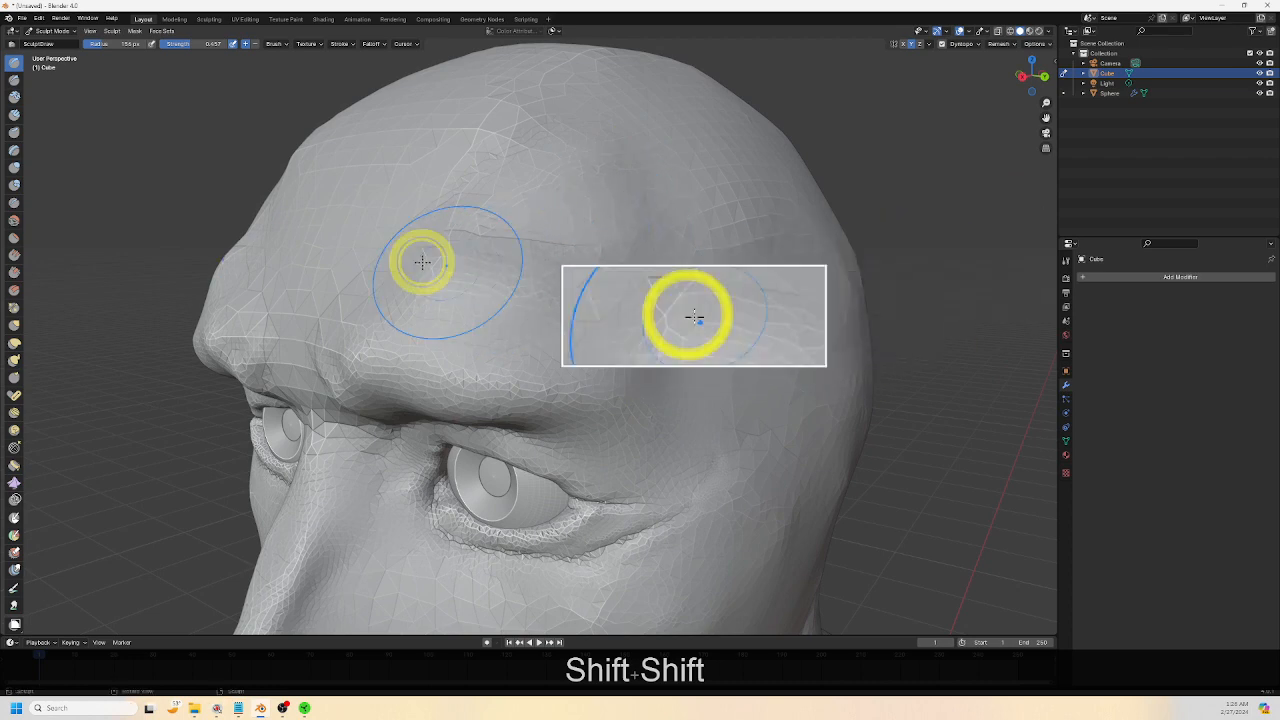
{"action": "mouse_move", "coordinate": [422, 262]}
{"action": "left_mouse_down", "text": "shift"}
{"action": "mouse_move", "coordinate": [343, 251]}
{"action": "mouse_move", "coordinate": [448, 157]}
{"action": "left_mouse_up", "text": "shift"}
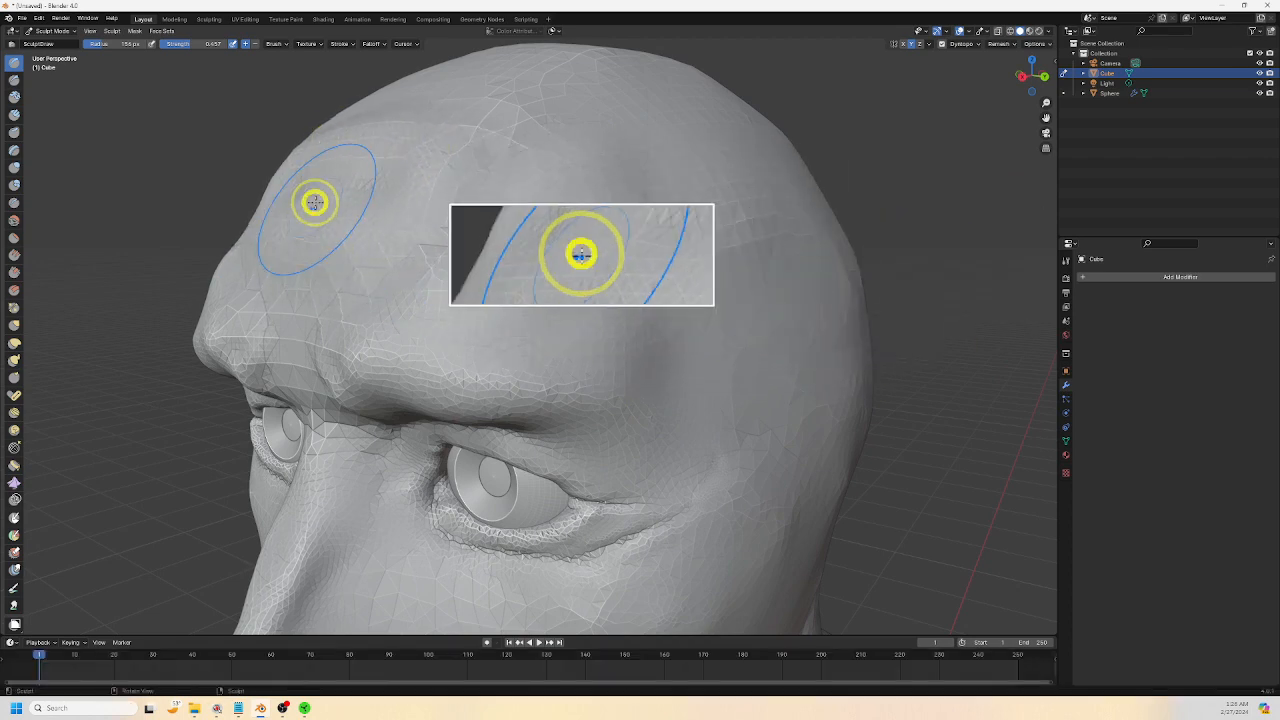
{"action": "left_click_drag", "start_coordinate": [315, 202], "coordinate": [357, 221], "text": "shift"}
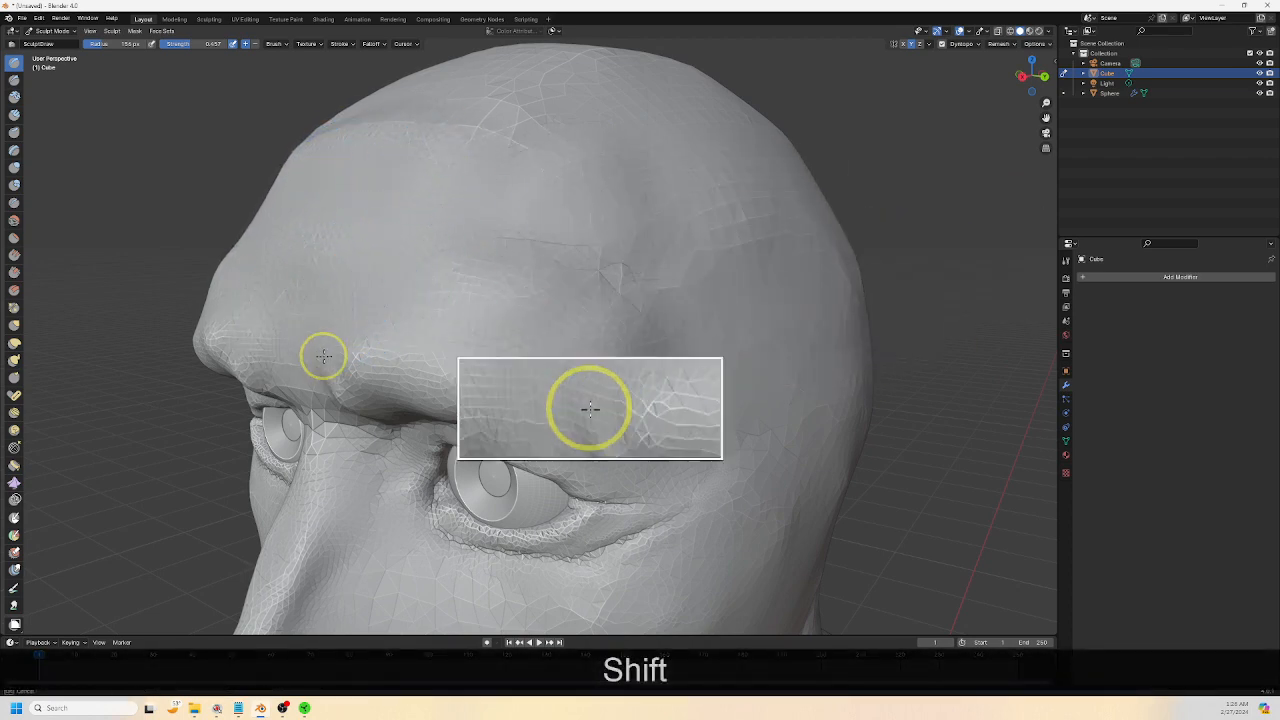
{"action": "left_click_drag", "start_coordinate": [323, 356], "coordinate": [337, 451], "text": "shift"}
Smooth the side of the forehead and the temple beside the eye
{"action": "scroll", "coordinate": [342, 480], "scroll_direction": "up", "scroll_amount": 4}
{"action": "middle_click_drag", "start_coordinate": [343, 480], "coordinate": [468, 372], "text": "shift"}
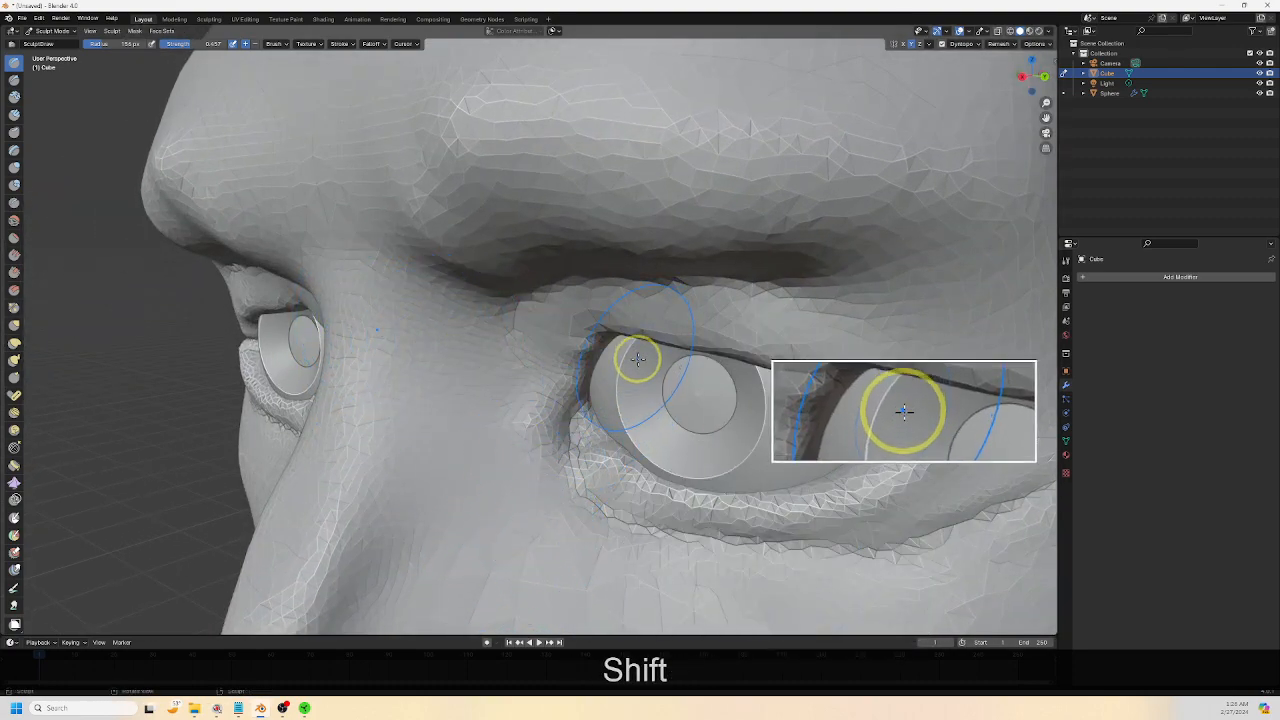
{"action": "scroll", "coordinate": [645, 359], "scroll_direction": "down", "scroll_amount": 2}
{"action": "middle_click_drag", "start_coordinate": [740, 357], "coordinate": [645, 440], "text": "shift"}
{"action": "middle_click_drag", "start_coordinate": [645, 440], "coordinate": [590, 440]}
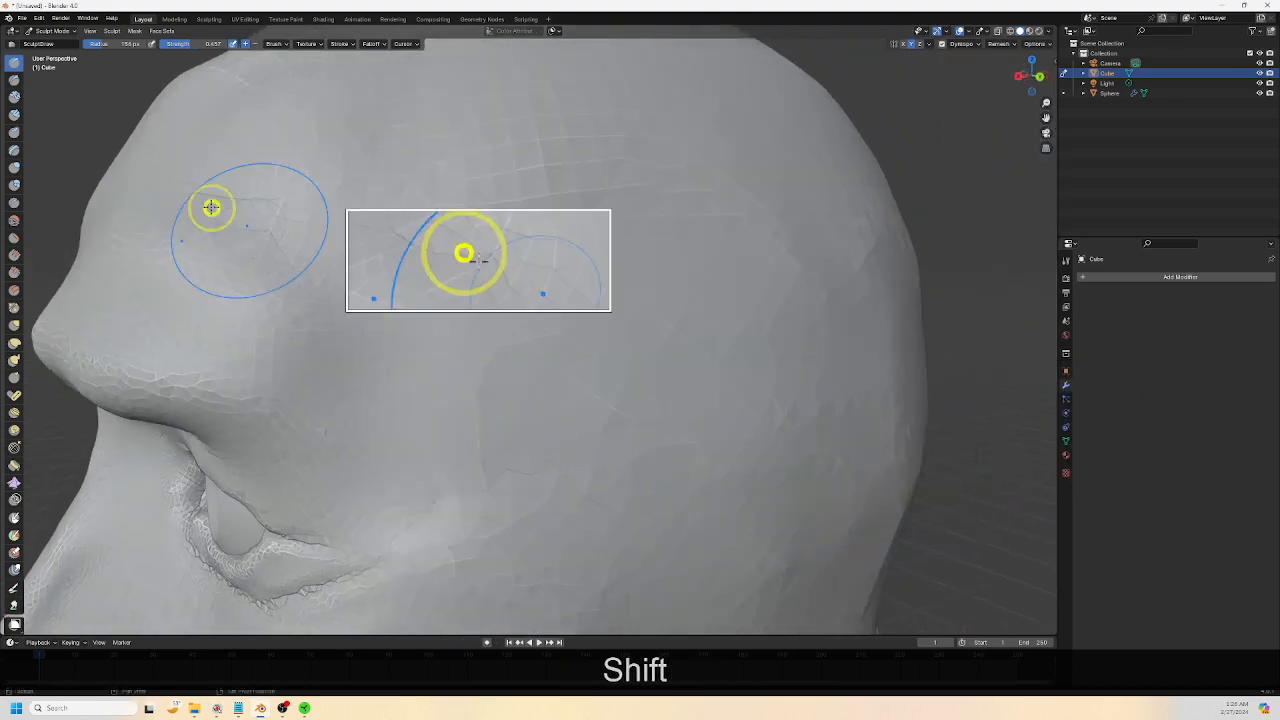
{"action": "mouse_move", "coordinate": [232, 256]}
{"action": "left_mouse_down", "text": "shift"}
{"action": "mouse_move", "coordinate": [423, 457]}
{"action": "mouse_move", "coordinate": [462, 478]}
{"action": "left_mouse_up", "text": "shift"}
Smooth the top, side and back of the skull to even out the coarse facets
{"action": "scroll", "coordinate": [510, 467], "scroll_direction": "down", "scroll_amount": 5}
{"action": "mouse_move", "coordinate": [514, 466]}
{"action": "middle_mouse_down"}
{"action": "mouse_move", "coordinate": [605, 455]}
{"action": "mouse_move", "coordinate": [580, 477]}
{"action": "middle_mouse_up"}
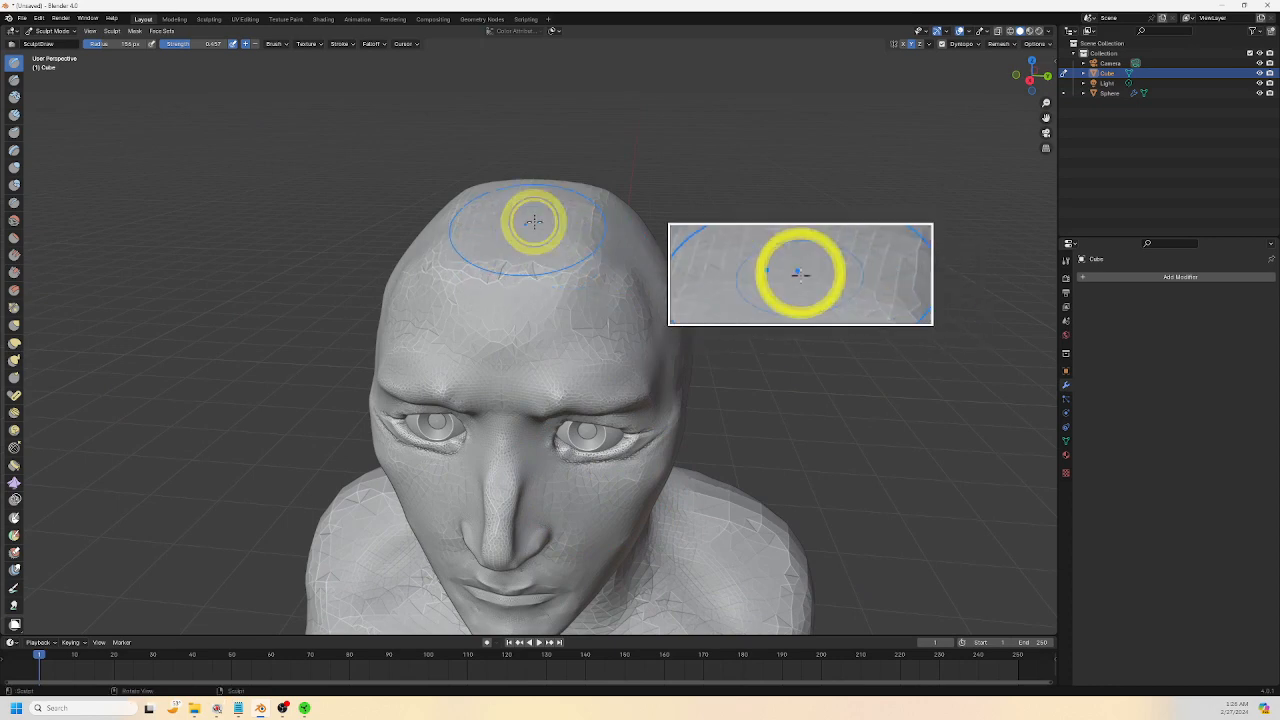
{"action": "middle_click_drag", "start_coordinate": [581, 289], "coordinate": [497, 257]}
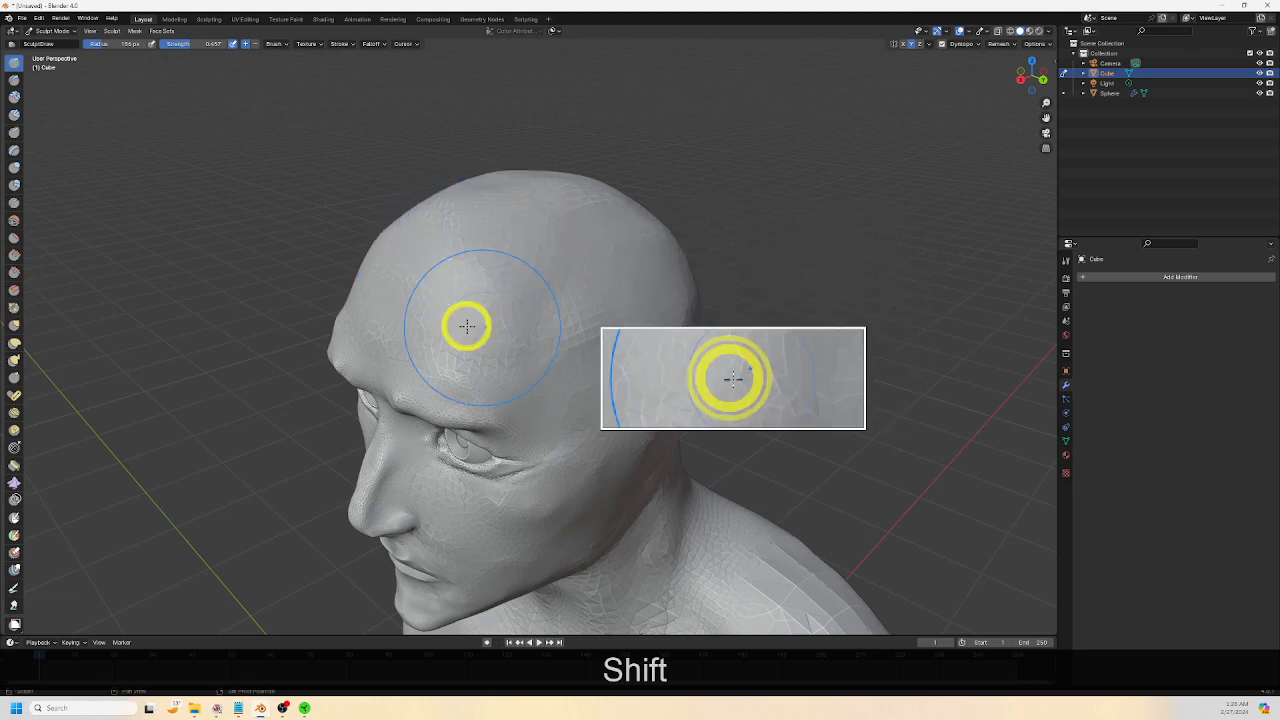
{"action": "middle_click_drag", "start_coordinate": [539, 319], "coordinate": [536, 311]}
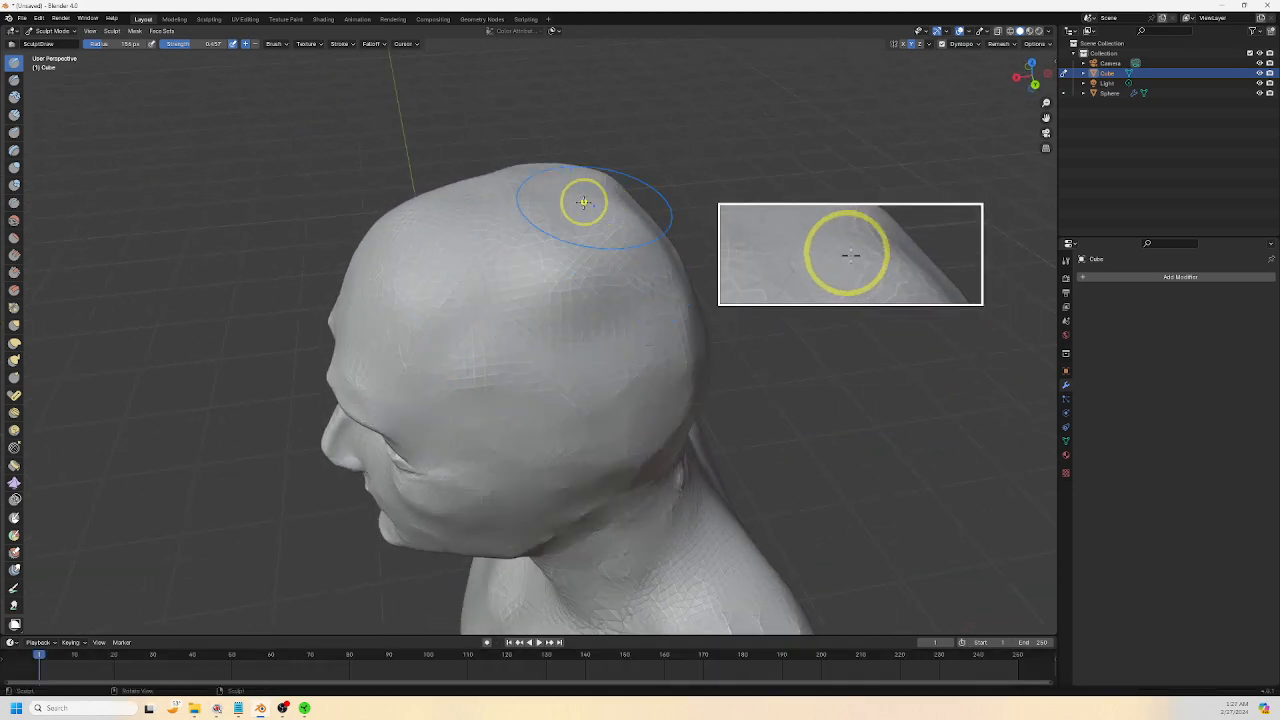
{"action": "mouse_move", "coordinate": [607, 270]}
{"action": "left_mouse_down", "text": "shift"}
{"action": "mouse_move", "coordinate": [614, 220]}
{"action": "mouse_move", "coordinate": [672, 290]}
{"action": "left_mouse_up", "text": "shift"}
{"action": "middle_click_drag", "start_coordinate": [672, 292], "coordinate": [583, 314]}
{"action": "mouse_move", "coordinate": [585, 338]}
{"action": "left_mouse_down", "text": "shift"}
{"action": "mouse_move", "coordinate": [593, 284]}
{"action": "mouse_move", "coordinate": [631, 346]}
{"action": "mouse_move", "coordinate": [624, 386]}
{"action": "left_mouse_up", "text": "shift"}
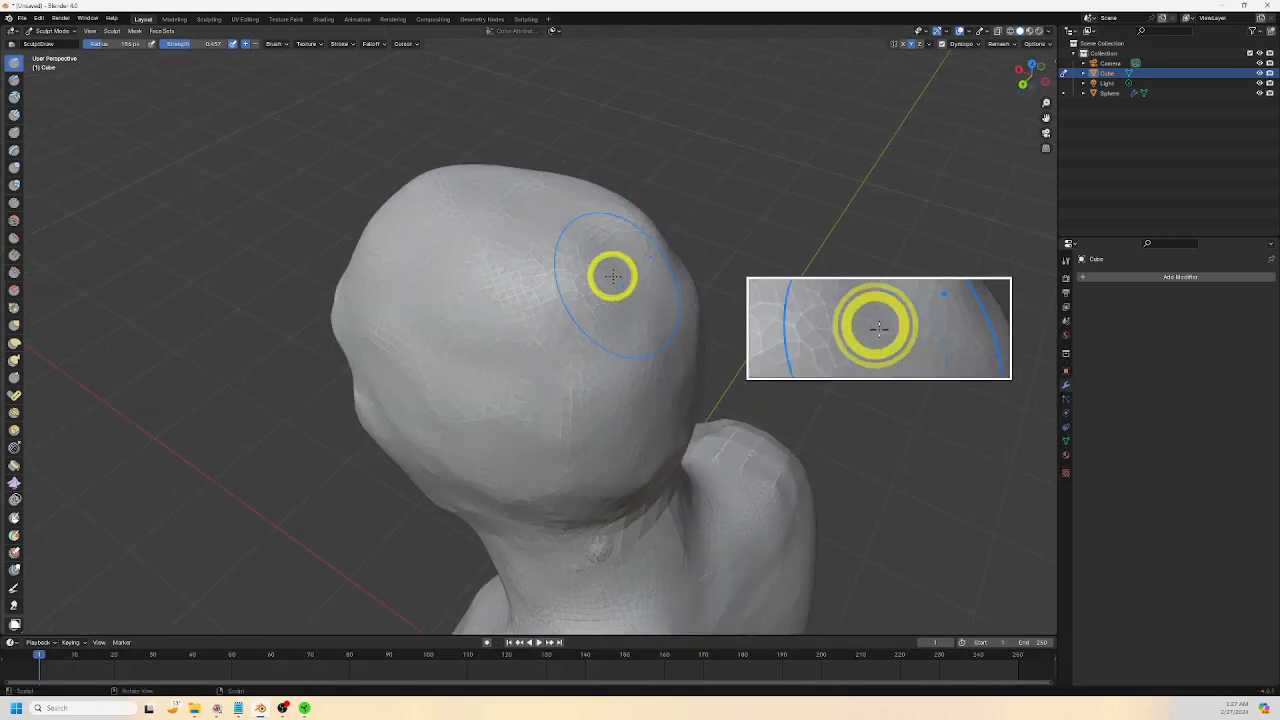
{"action": "mouse_move", "coordinate": [546, 222]}
{"action": "left_mouse_down", "text": "shift"}
{"action": "mouse_move", "coordinate": [583, 329]}
{"action": "mouse_move", "coordinate": [569, 374]}
{"action": "mouse_move", "coordinate": [580, 457]}
{"action": "left_mouse_up", "text": "shift"}
Smooth the lower back of the head and the side and nape of the neck
{"action": "middle_click_drag", "start_coordinate": [582, 460], "coordinate": [662, 436]}
{"action": "middle_click_drag", "start_coordinate": [676, 517], "coordinate": [634, 397], "text": "shift"}
{"action": "mouse_move", "coordinate": [643, 367]}
{"action": "left_mouse_down", "text": "shift"}
{"action": "mouse_move", "coordinate": [583, 454]}
{"action": "mouse_move", "coordinate": [602, 460]}
{"action": "left_mouse_up", "text": "shift"}
{"action": "left_click_drag", "start_coordinate": [653, 360], "coordinate": [554, 514], "text": "shift"}
{"action": "scroll", "coordinate": [575, 512], "scroll_direction": "down", "scroll_amount": 3}
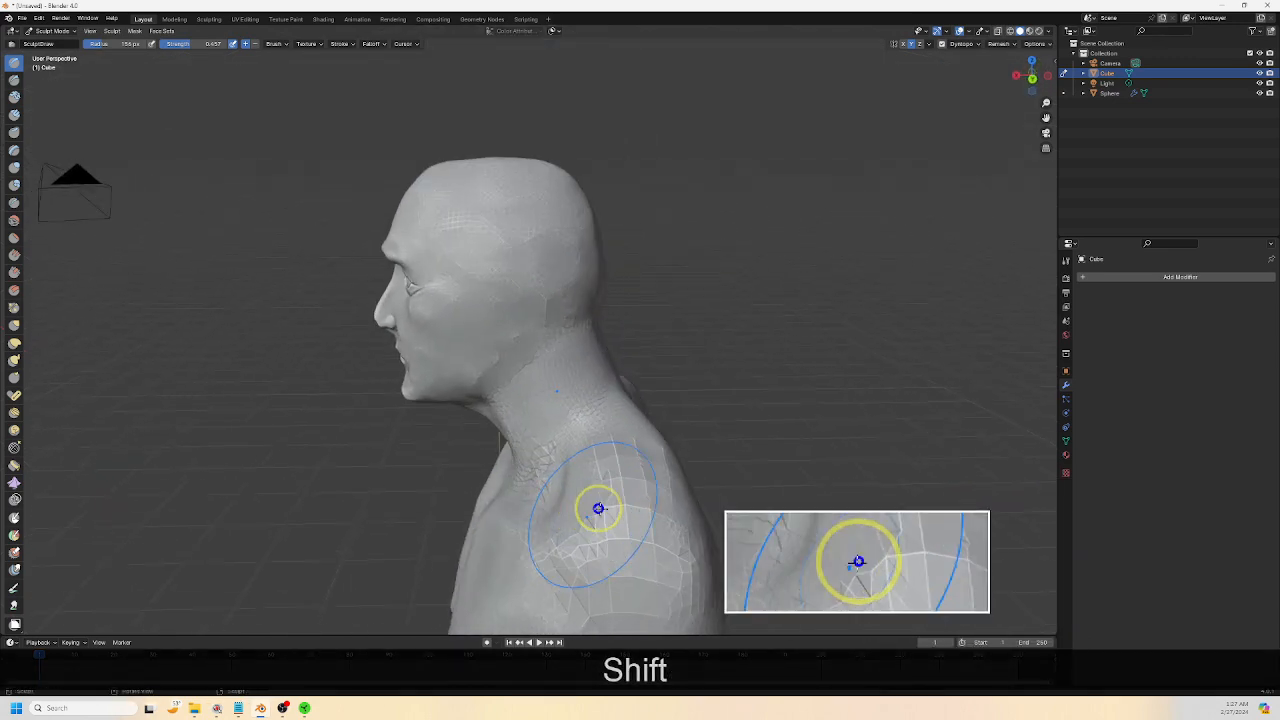
Smooth the top of the shoulder from its outer edge up to the base of the neck
{"action": "mouse_move", "coordinate": [597, 509]}
{"action": "middle_mouse_down"}
{"action": "mouse_move", "coordinate": [700, 497]}
{"action": "mouse_move", "coordinate": [719, 513]}
{"action": "mouse_move", "coordinate": [689, 526]}
{"action": "middle_mouse_up"}
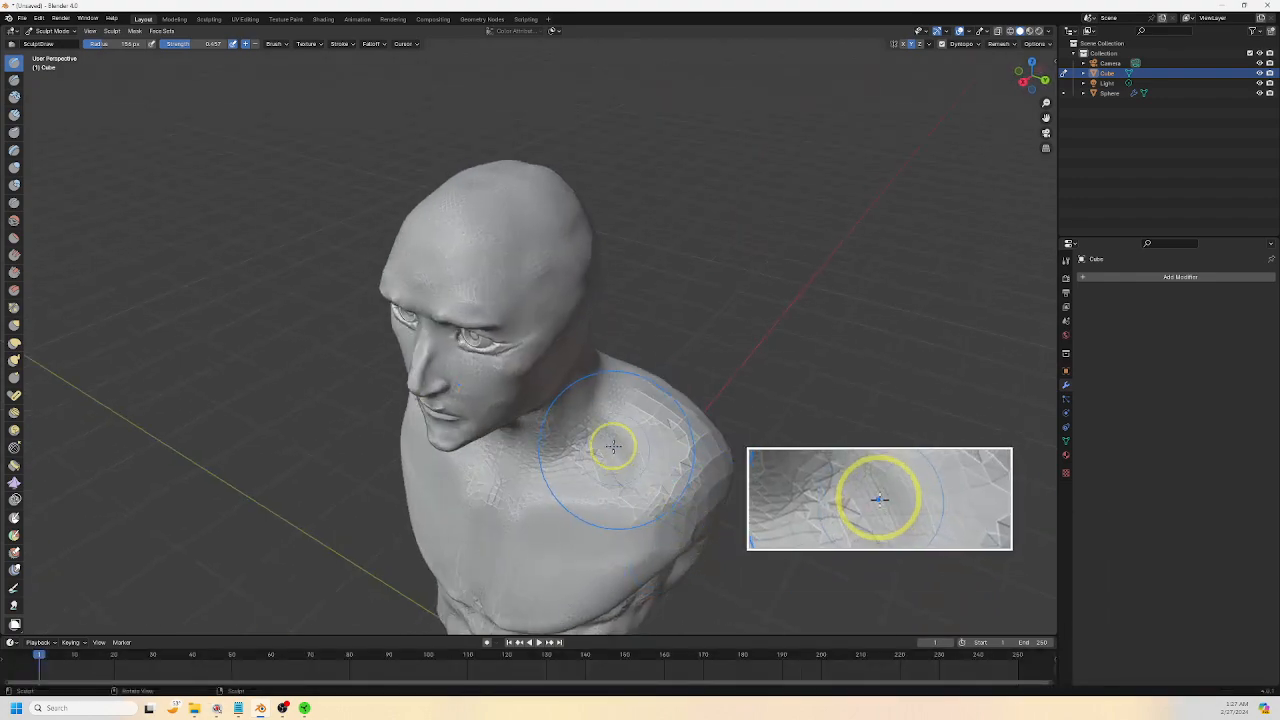
{"action": "scroll", "coordinate": [626, 449], "scroll_direction": "up", "scroll_amount": 3}
{"action": "middle_click_drag", "start_coordinate": [790, 442], "coordinate": [809, 420]}
{"action": "scroll", "coordinate": [809, 420], "scroll_direction": "down", "scroll_amount": 4}
{"action": "middle_click_drag", "start_coordinate": [745, 520], "coordinate": [664, 458]}
{"action": "scroll", "coordinate": [648, 458], "scroll_direction": "up", "scroll_amount": 4}
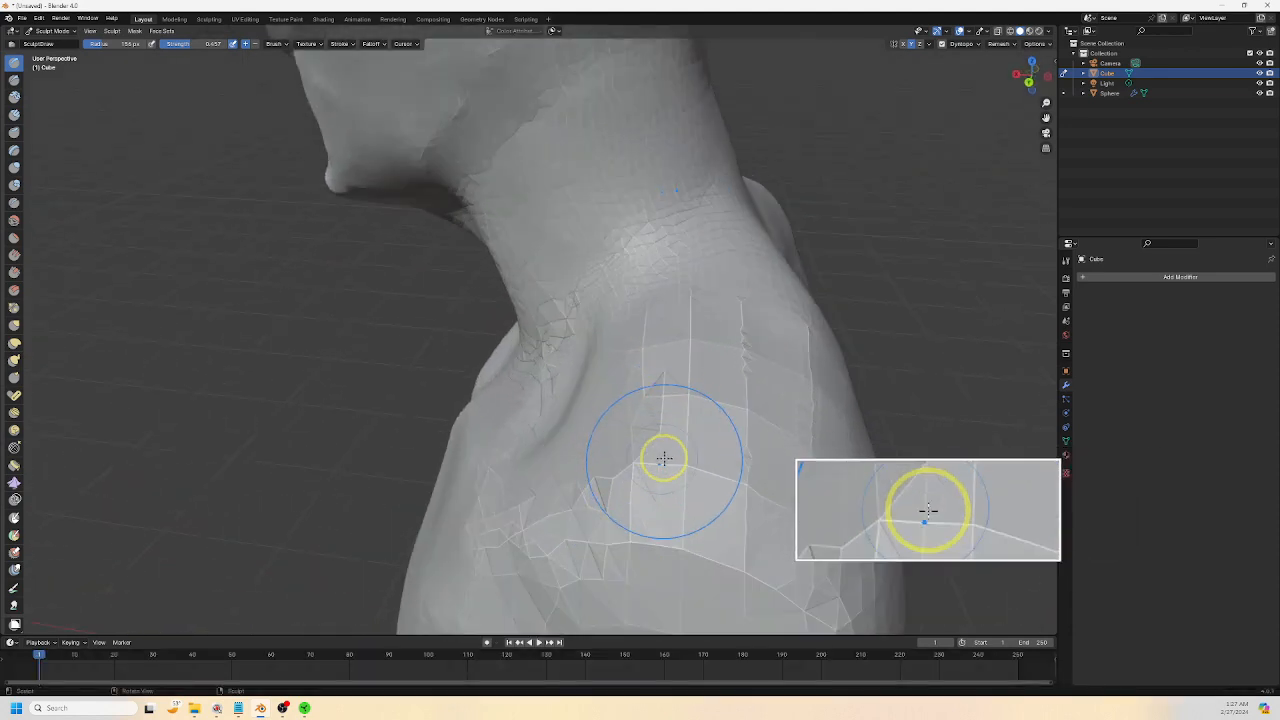
{"action": "middle_click_drag", "start_coordinate": [680, 390], "coordinate": [708, 358]}
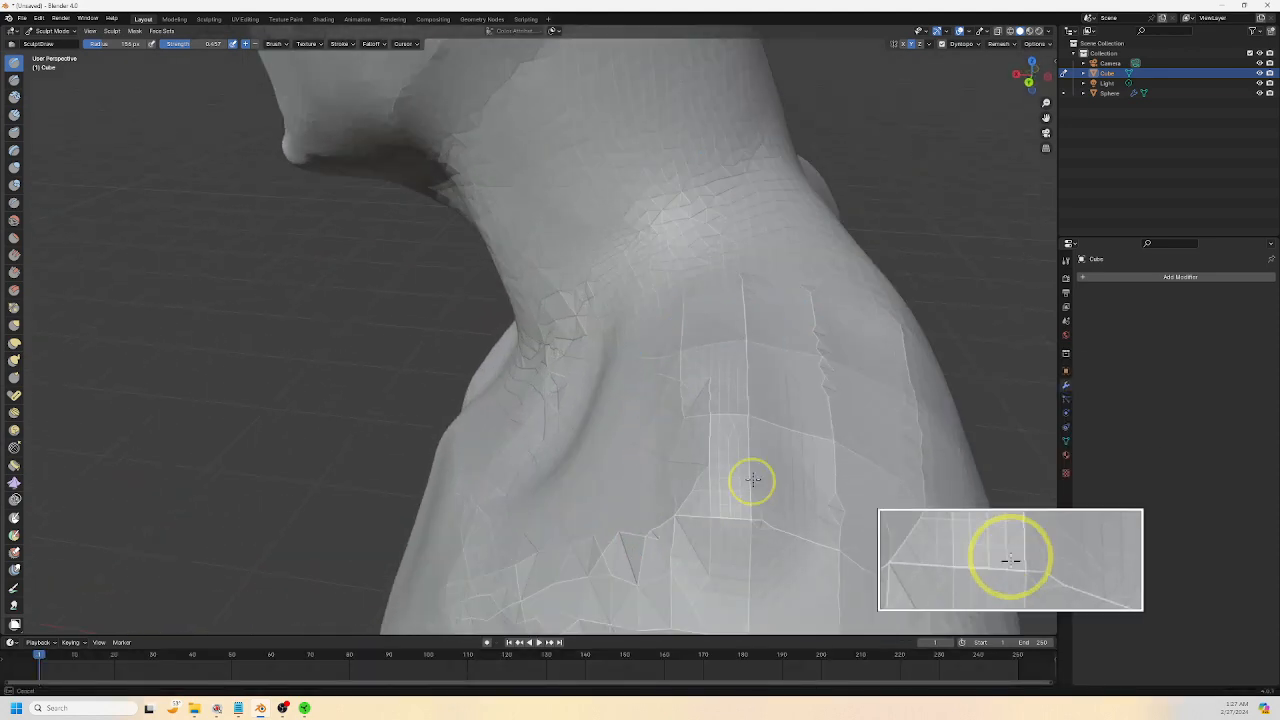
{"action": "mouse_move", "coordinate": [866, 546]}
{"action": "left_mouse_down", "text": "shift"}
{"action": "mouse_move", "coordinate": [720, 380]}
{"action": "mouse_move", "coordinate": [686, 360]}
{"action": "mouse_move", "coordinate": [833, 426]}
{"action": "mouse_move", "coordinate": [817, 518]}
{"action": "left_mouse_up", "text": "shift"}
{"action": "left_click_drag", "start_coordinate": [797, 353], "coordinate": [771, 286], "text": "shift"}
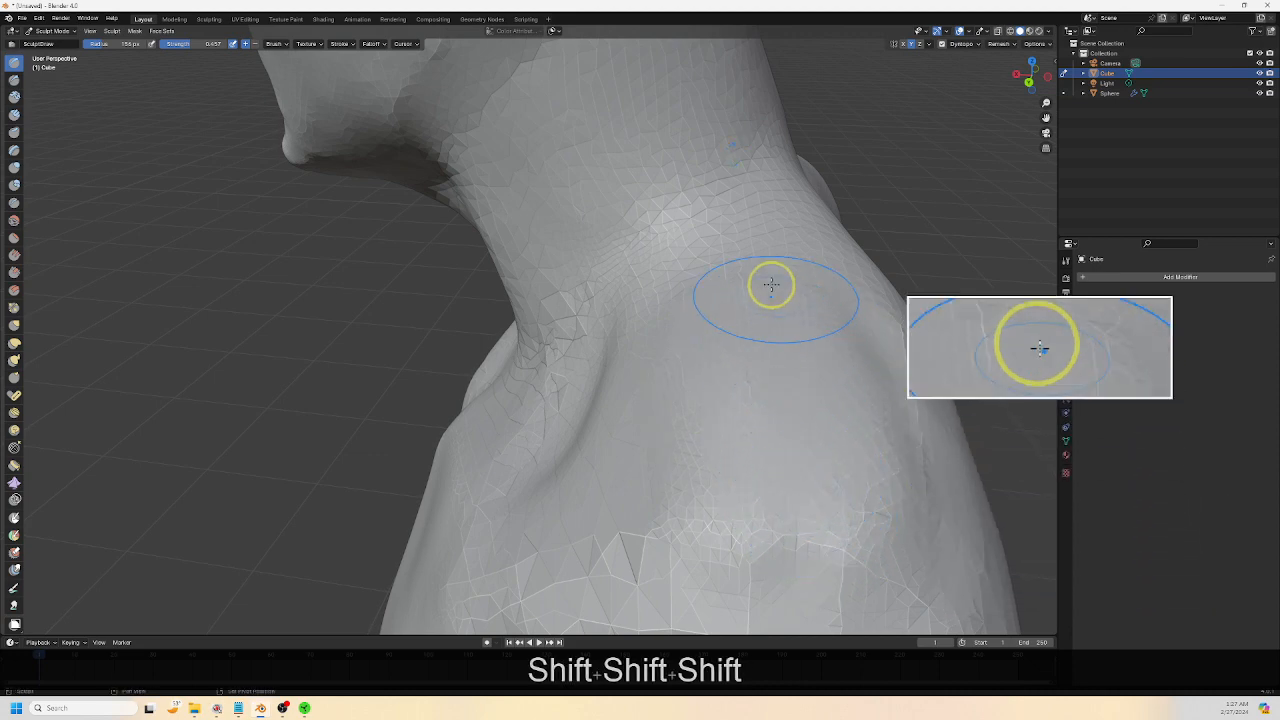
Smooth the rear and outer side of the shoulder and the upper arm
{"action": "scroll", "coordinate": [800, 423], "scroll_direction": "down", "scroll_amount": 4}
{"action": "scroll", "coordinate": [763, 454], "scroll_direction": "up", "scroll_amount": 3}
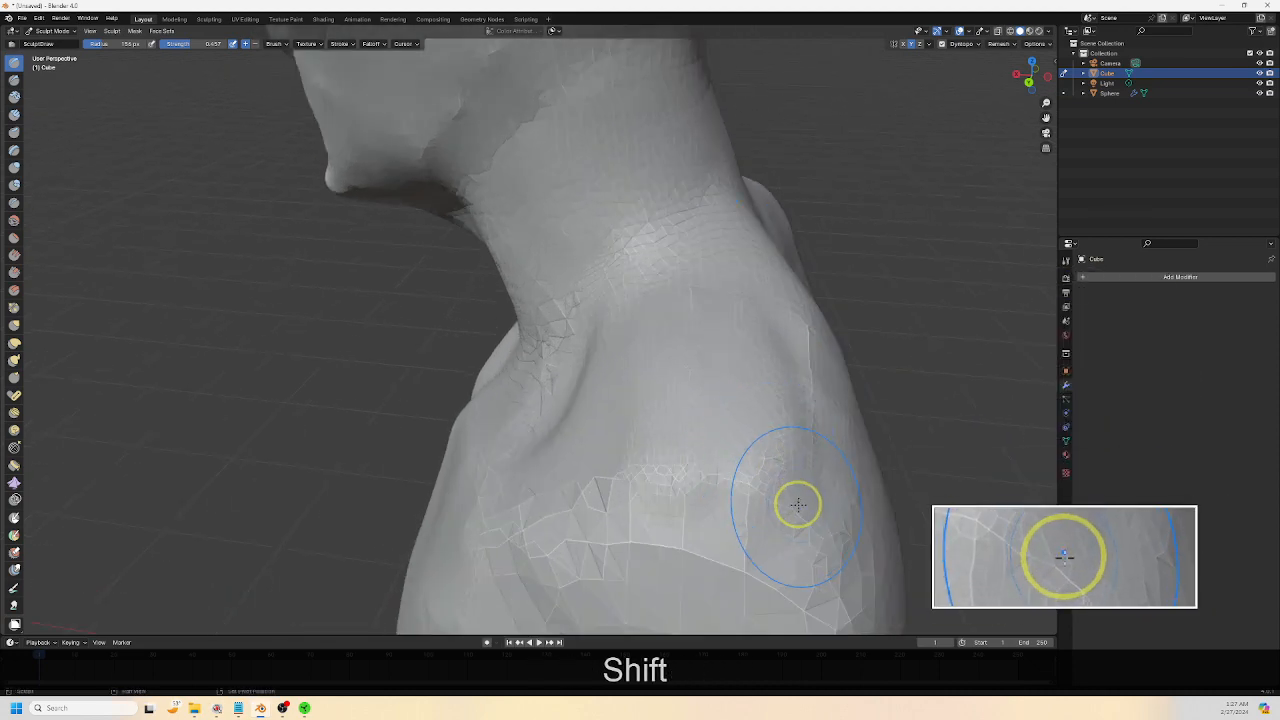
{"action": "mouse_move", "coordinate": [803, 484]}
{"action": "middle_mouse_down"}
{"action": "mouse_move", "coordinate": [783, 463]}
{"action": "mouse_move", "coordinate": [757, 511]}
{"action": "mouse_move", "coordinate": [765, 326]}
{"action": "mouse_move", "coordinate": [768, 361]}
{"action": "middle_mouse_up"}
{"action": "left_click_drag", "start_coordinate": [757, 352], "coordinate": [746, 411], "text": "shift"}
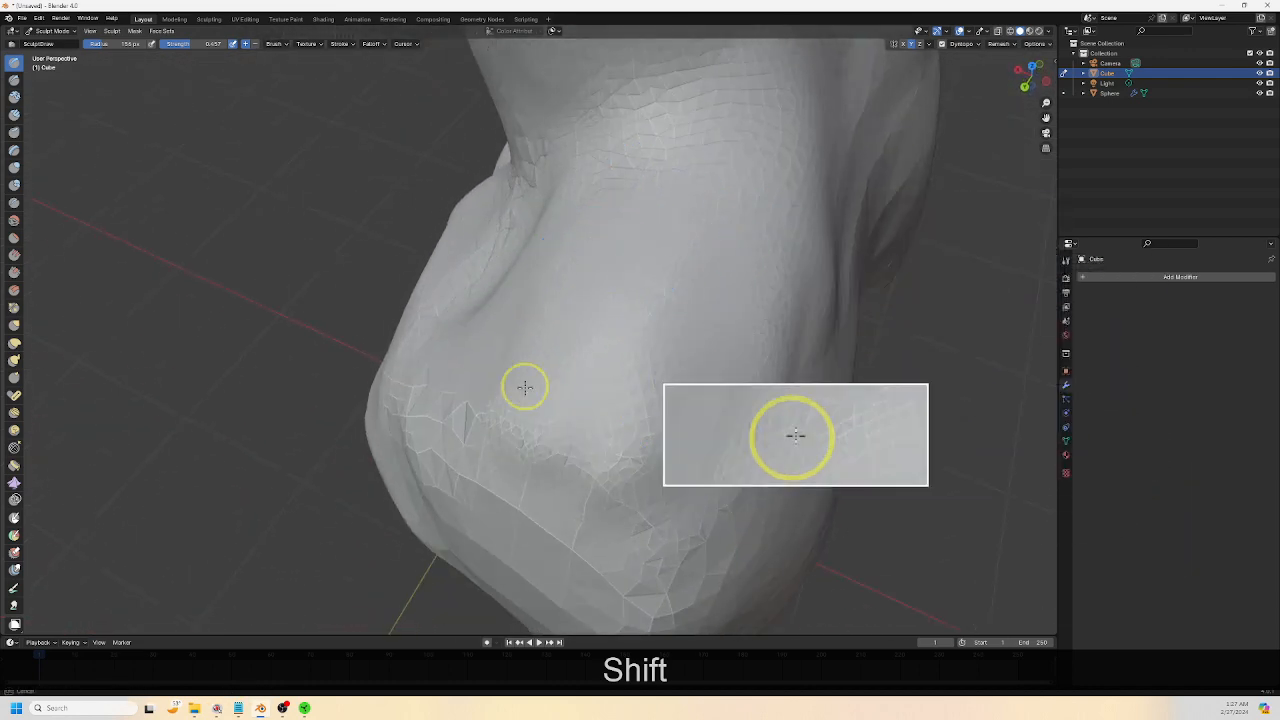
{"action": "middle_click_drag", "start_coordinate": [509, 487], "coordinate": [537, 435]}
{"action": "mouse_move", "coordinate": [597, 165]}
{"action": "left_mouse_down", "text": "shift"}
{"action": "mouse_move", "coordinate": [755, 251]}
{"action": "mouse_move", "coordinate": [730, 363]}
{"action": "mouse_move", "coordinate": [737, 215]}
{"action": "mouse_move", "coordinate": [532, 209]}
{"action": "mouse_move", "coordinate": [703, 371]}
{"action": "mouse_move", "coordinate": [660, 146]}
{"action": "mouse_move", "coordinate": [691, 103]}
{"action": "mouse_move", "coordinate": [556, 208]}
{"action": "mouse_move", "coordinate": [700, 117]}
{"action": "mouse_move", "coordinate": [806, 260]}
{"action": "mouse_move", "coordinate": [585, 240]}
{"action": "left_mouse_up", "text": "shift"}
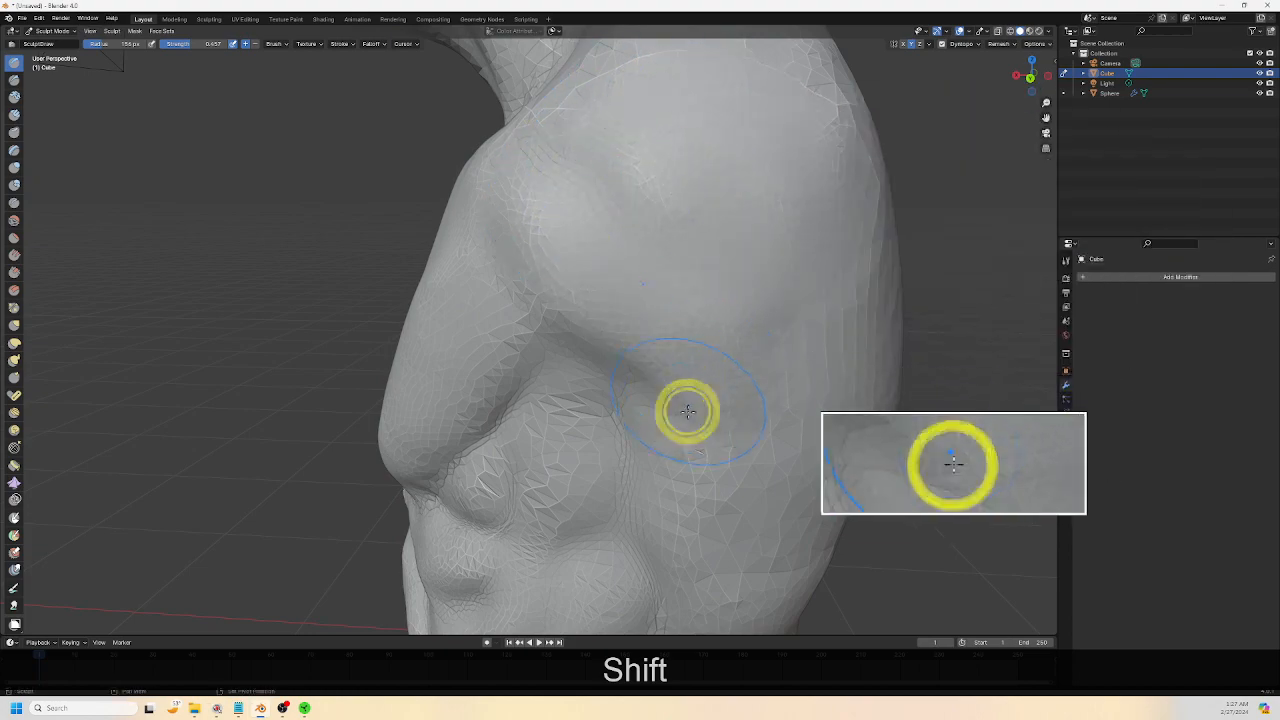
Smooth the side of the torso below the armpit and the upper rib muscle beneath the pectoral
{"action": "left_click_drag", "start_coordinate": [697, 507], "coordinate": [634, 510], "text": "shift"}
{"action": "scroll", "coordinate": [695, 487], "scroll_direction": "down", "scroll_amount": 2}
{"action": "mouse_move", "coordinate": [695, 487]}
{"action": "middle_mouse_down"}
{"action": "mouse_move", "coordinate": [813, 436]}
{"action": "mouse_move", "coordinate": [778, 409]}
{"action": "mouse_move", "coordinate": [757, 414]}
{"action": "middle_mouse_up"}
{"action": "scroll", "coordinate": [714, 440], "scroll_direction": "up", "scroll_amount": 3}
{"action": "middle_click_drag", "start_coordinate": [731, 466], "coordinate": [660, 423], "text": "shift"}
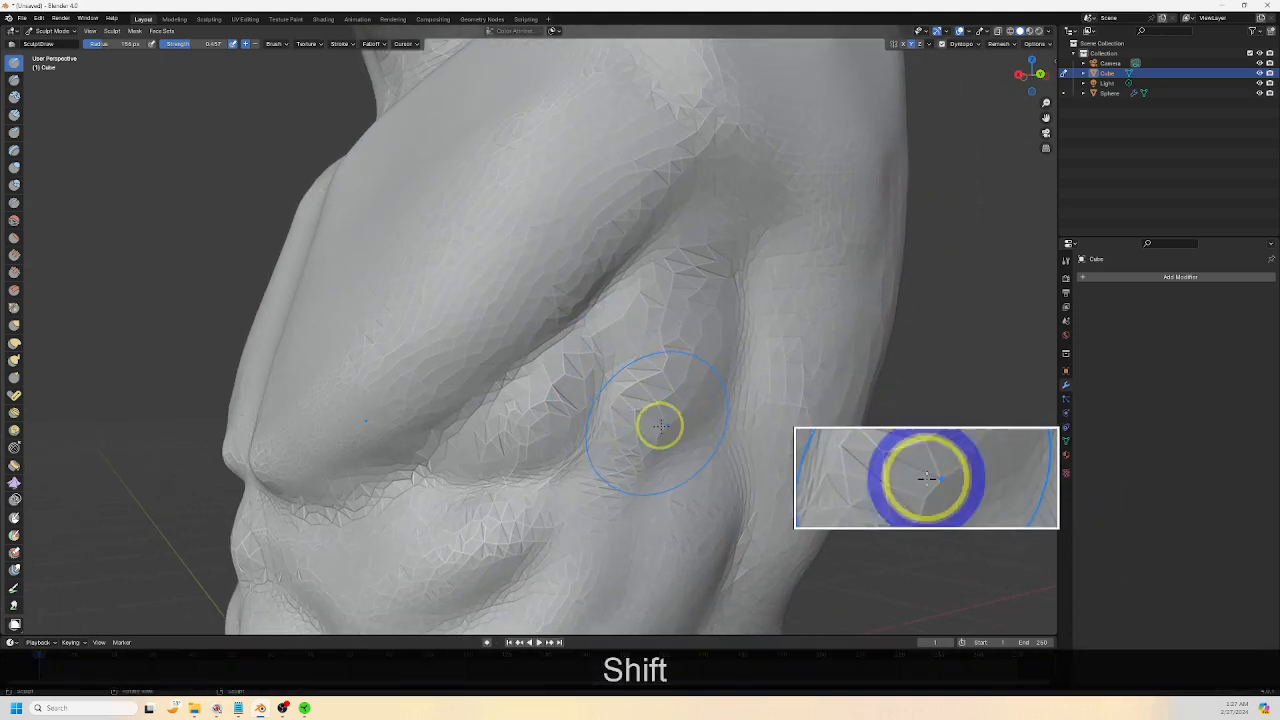
{"action": "scroll", "coordinate": [660, 423], "scroll_direction": "up", "scroll_amount": 1}
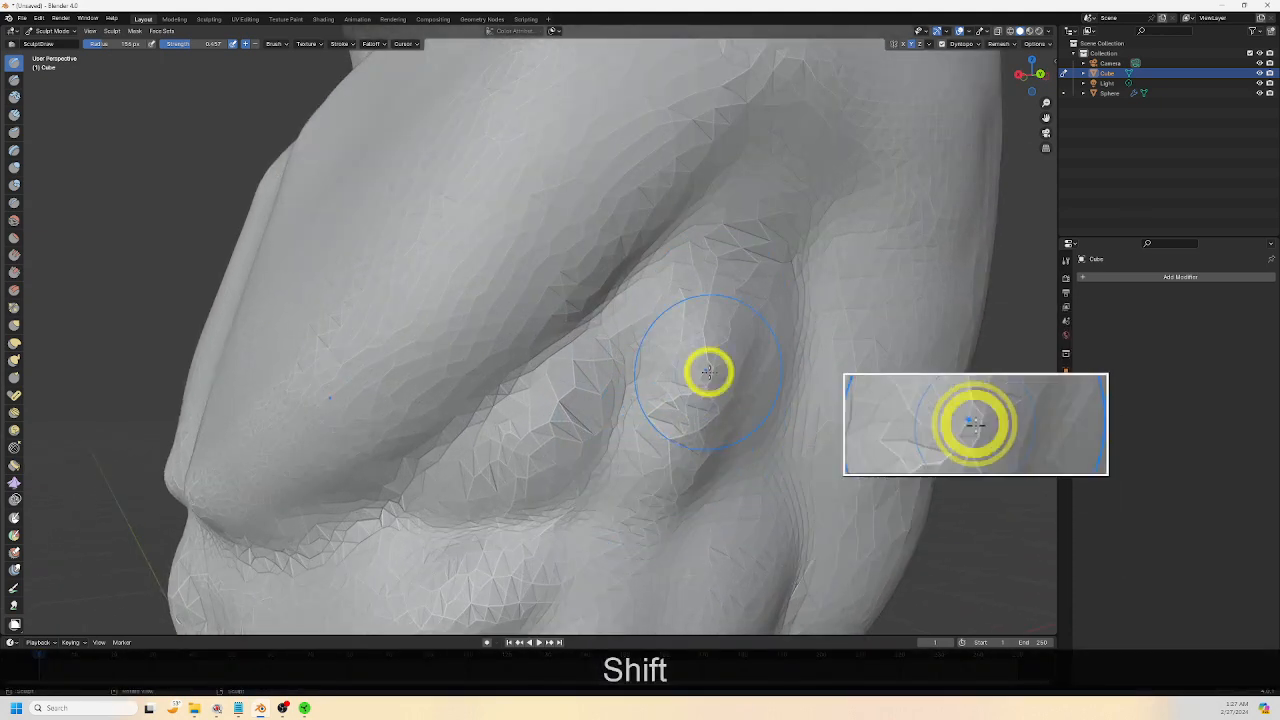
{"action": "mouse_move", "coordinate": [660, 466]}
{"action": "middle_mouse_down", "text": "shift"}
{"action": "mouse_move", "coordinate": [559, 486]}
{"action": "mouse_move", "coordinate": [697, 340]}
{"action": "middle_mouse_up", "text": "shift"}
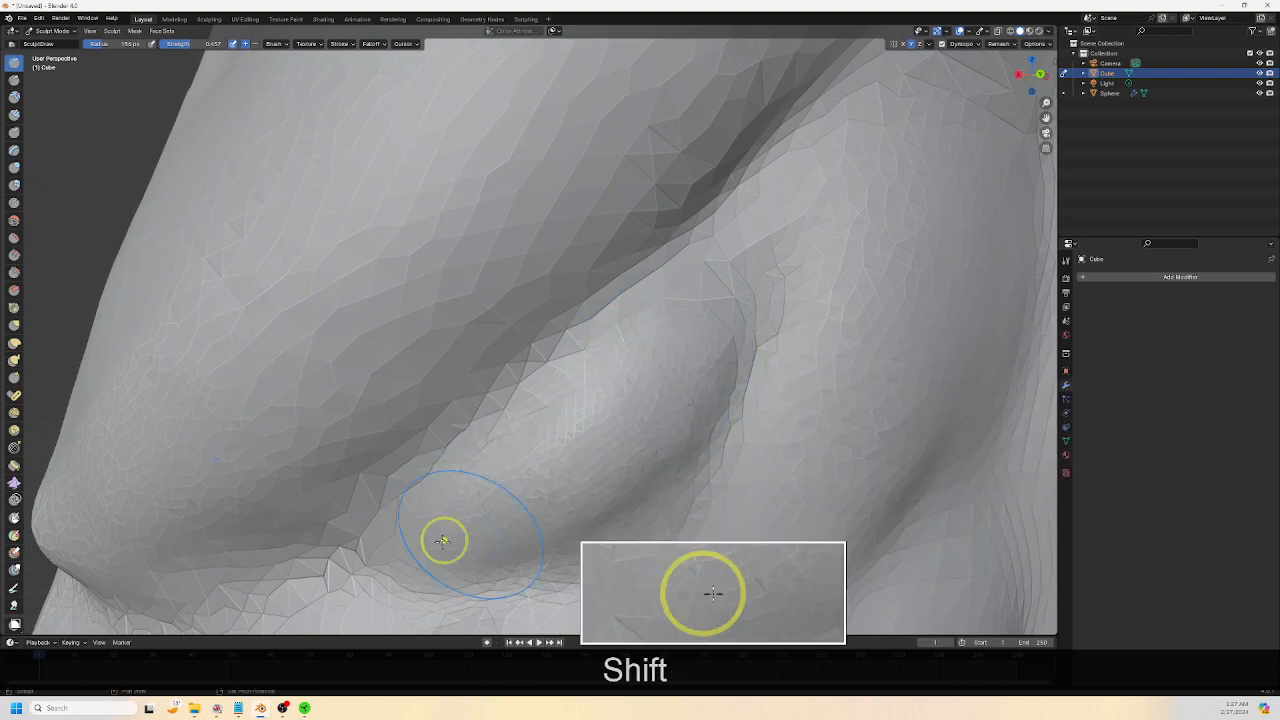
Smooth the next rib muscle down the side of the torso and the surface around it
{"action": "middle_click_drag", "start_coordinate": [646, 523], "coordinate": [707, 312], "text": "shift"}
{"action": "mouse_move", "coordinate": [690, 325]}
{"action": "left_mouse_down", "text": "shift"}
{"action": "mouse_move", "coordinate": [543, 408]}
{"action": "mouse_move", "coordinate": [545, 332]}
{"action": "left_mouse_up", "text": "shift"}
{"action": "left_click_drag", "start_coordinate": [662, 347], "coordinate": [482, 406], "text": "shift"}
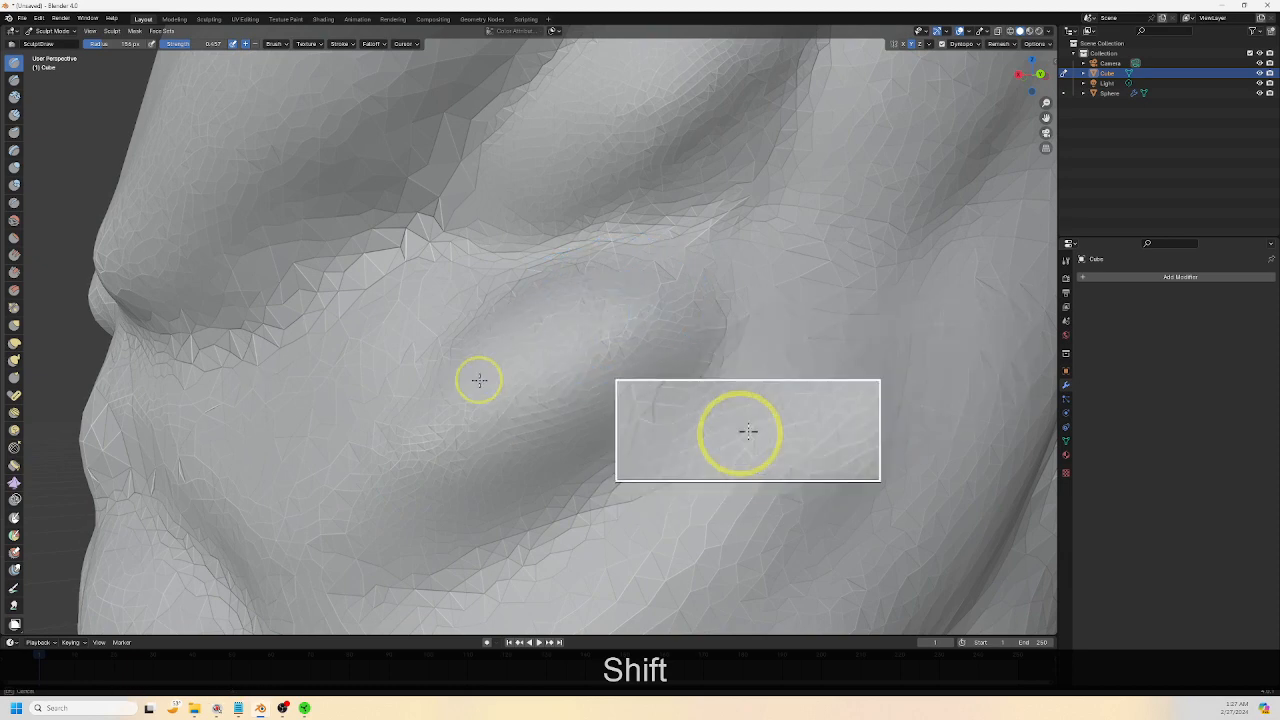
{"action": "left_click_drag", "start_coordinate": [583, 371], "coordinate": [503, 457], "text": "shift"}
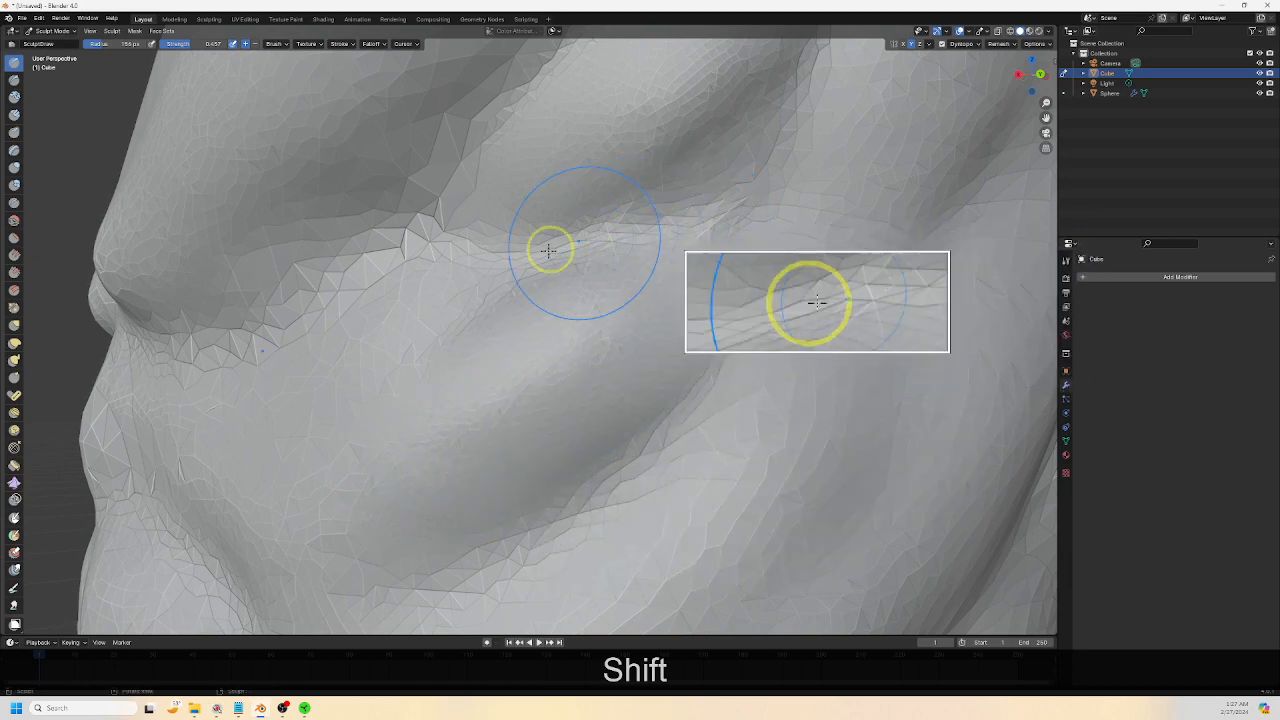
Smooth the jagged crease along the underside of the pectoral, from the breastbone out to the rib muscles
{"action": "middle_click_drag", "start_coordinate": [548, 250], "coordinate": [385, 355], "text": "shift"}
{"action": "middle_click_drag", "start_coordinate": [164, 305], "coordinate": [437, 300], "text": "shift"}
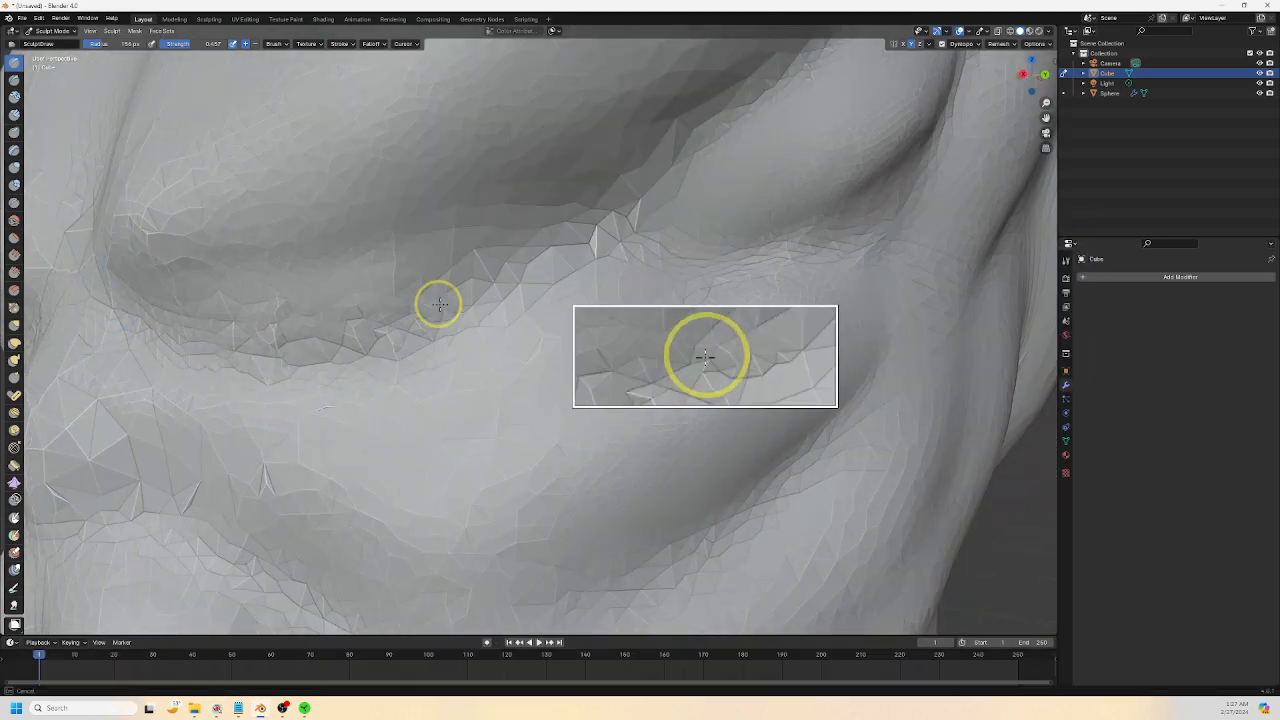
{"action": "middle_click_drag", "start_coordinate": [554, 234], "coordinate": [660, 251], "text": "shift"}
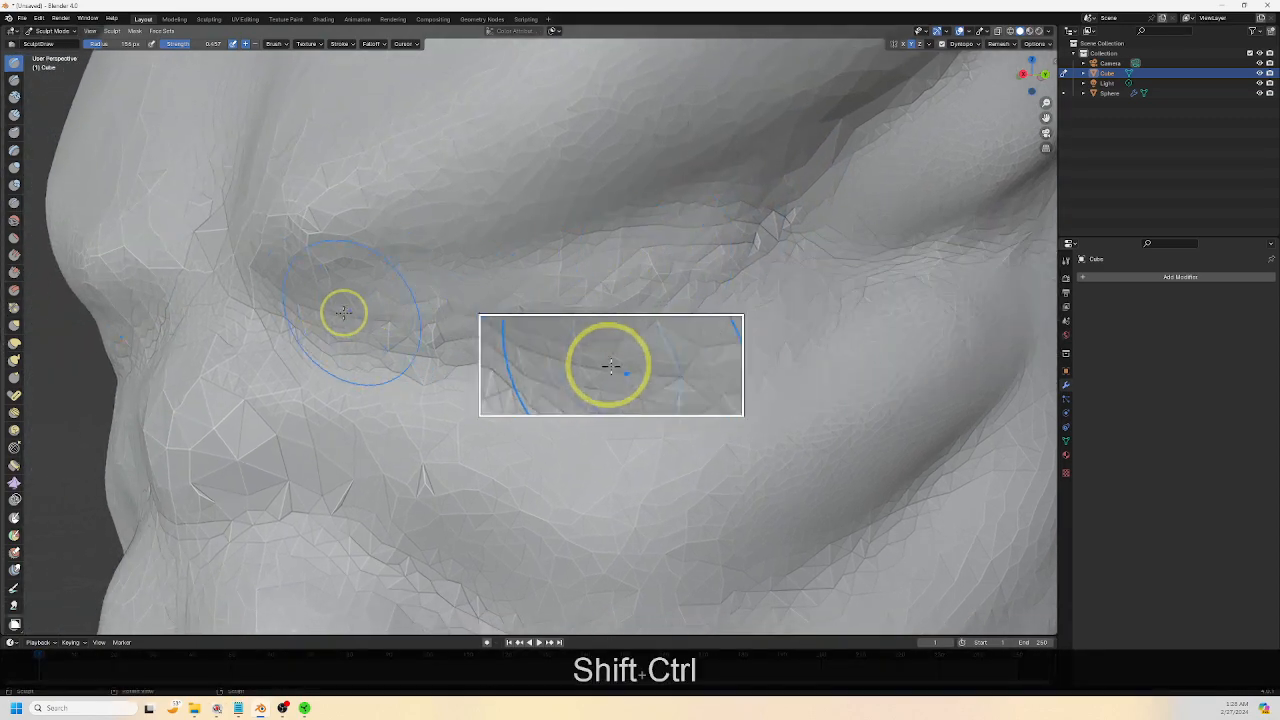
{"action": "mouse_move", "coordinate": [655, 278]}
{"action": "left_mouse_down", "text": "shift"}
{"action": "mouse_move", "coordinate": [426, 306]}
{"action": "mouse_move", "coordinate": [643, 246]}
{"action": "mouse_move", "coordinate": [580, 306]}
{"action": "mouse_move", "coordinate": [744, 242]}
{"action": "left_mouse_up", "text": "shift"}
{"action": "middle_click_drag", "start_coordinate": [823, 243], "coordinate": [685, 345], "text": "shift"}
{"action": "mouse_move", "coordinate": [514, 356]}
{"action": "left_mouse_down", "text": "shift"}
{"action": "mouse_move", "coordinate": [726, 206]}
{"action": "mouse_move", "coordinate": [528, 346]}
{"action": "left_mouse_up", "text": "shift"}
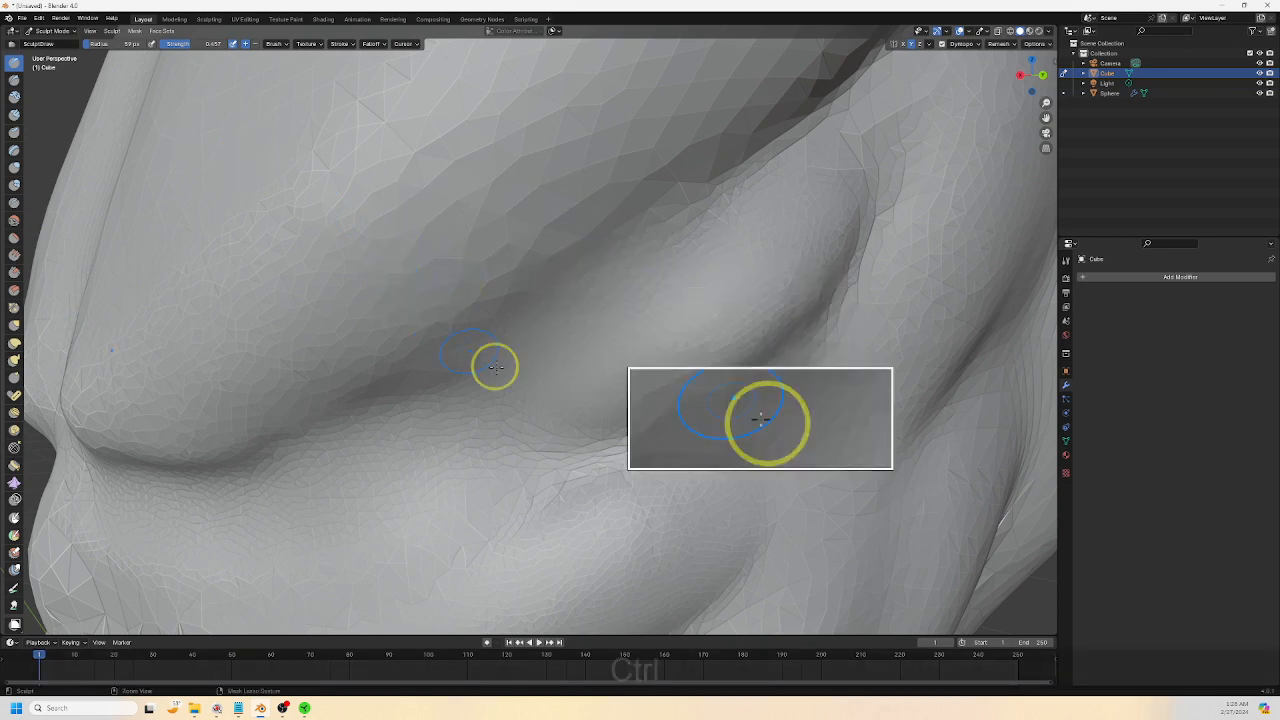
Carve the crease between the pectoral and the upper rib muscle deeper toward the armpit and smooth its edges
{"action": "mouse_move", "coordinate": [494, 366]}
{"action": "left_mouse_down", "text": "ctrl"}
{"action": "mouse_move", "coordinate": [677, 220]}
{"action": "mouse_move", "coordinate": [677, 248]}
{"action": "left_mouse_up", "text": "ctrl"}
{"action": "mouse_move", "coordinate": [471, 386]}
{"action": "left_mouse_down", "text": "ctrl"}
{"action": "mouse_move", "coordinate": [674, 277]}
{"action": "mouse_move", "coordinate": [837, 128]}
{"action": "mouse_move", "coordinate": [669, 206]}
{"action": "mouse_move", "coordinate": [420, 386]}
{"action": "mouse_move", "coordinate": [817, 110]}
{"action": "left_mouse_up", "text": "ctrl"}
{"action": "middle_click_drag", "start_coordinate": [808, 260], "coordinate": [770, 275]}
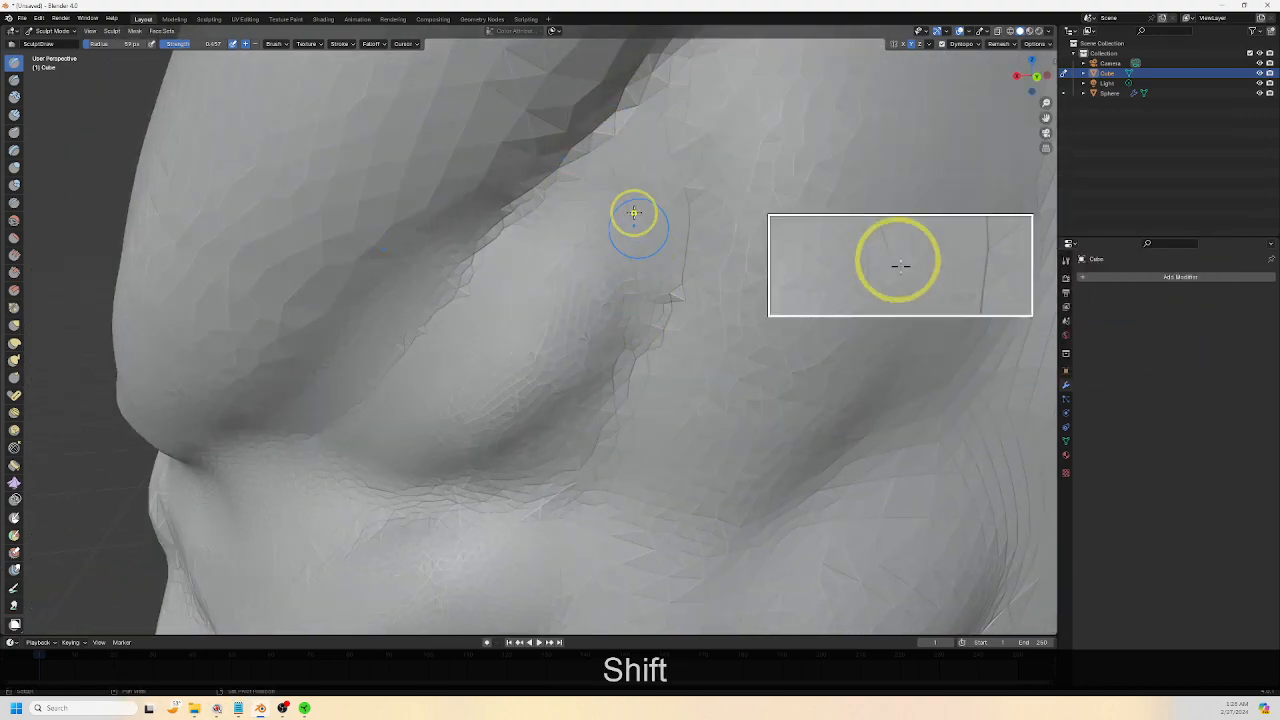
{"action": "mouse_move", "coordinate": [631, 117]}
{"action": "left_mouse_down", "text": "ctrl"}
{"action": "mouse_move", "coordinate": [648, 162]}
{"action": "mouse_move", "coordinate": [631, 191]}
{"action": "mouse_move", "coordinate": [677, 294]}
{"action": "mouse_move", "coordinate": [660, 130]}
{"action": "left_mouse_up", "text": "ctrl"}
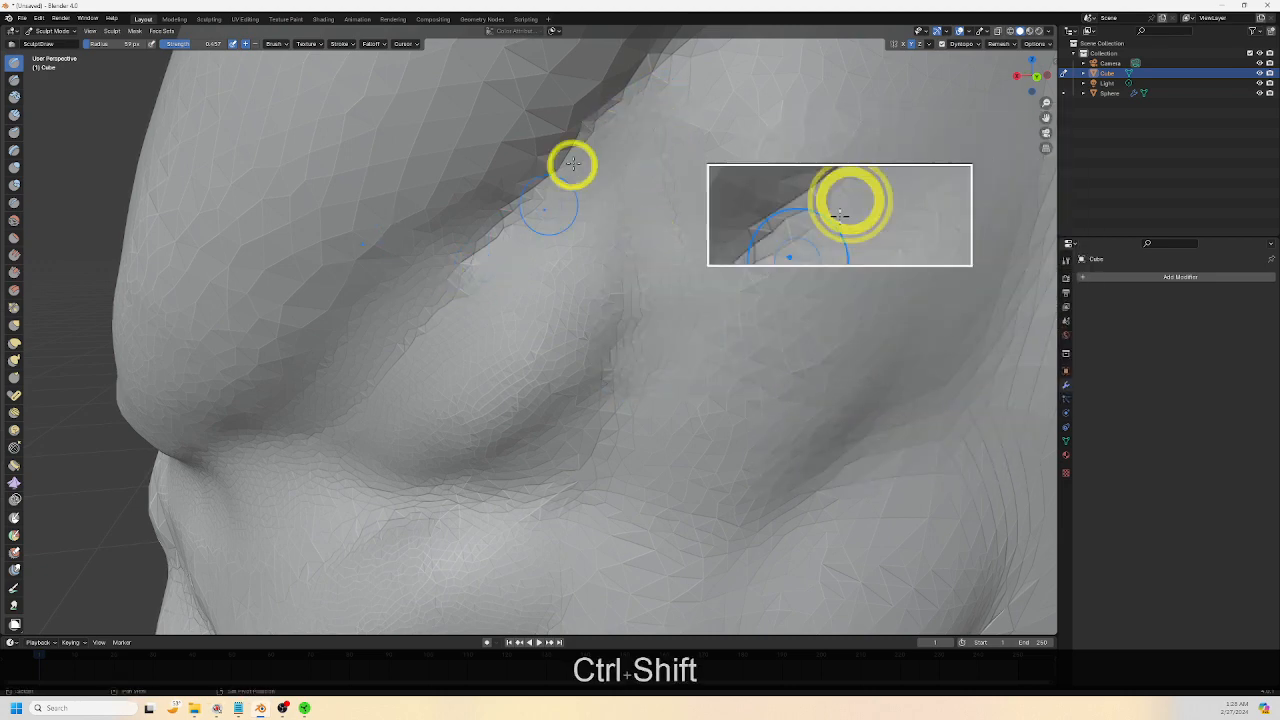
{"action": "left_click_drag", "start_coordinate": [470, 241], "coordinate": [646, 90], "text": "ctrl+shift"}
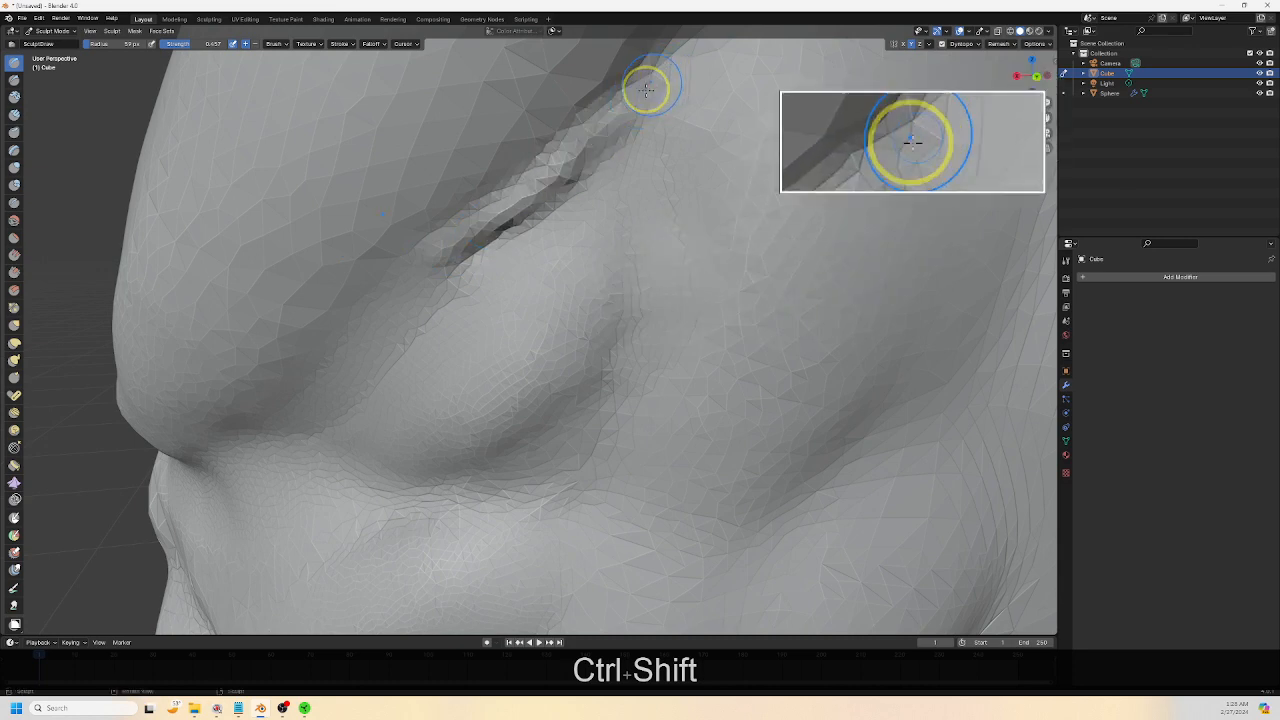
{"action": "mouse_move", "coordinate": [575, 157]}
{"action": "left_mouse_down", "text": "shift"}
{"action": "mouse_move", "coordinate": [646, 103]}
{"action": "mouse_move", "coordinate": [494, 225]}
{"action": "mouse_move", "coordinate": [643, 143]}
{"action": "left_mouse_up", "text": "shift"}
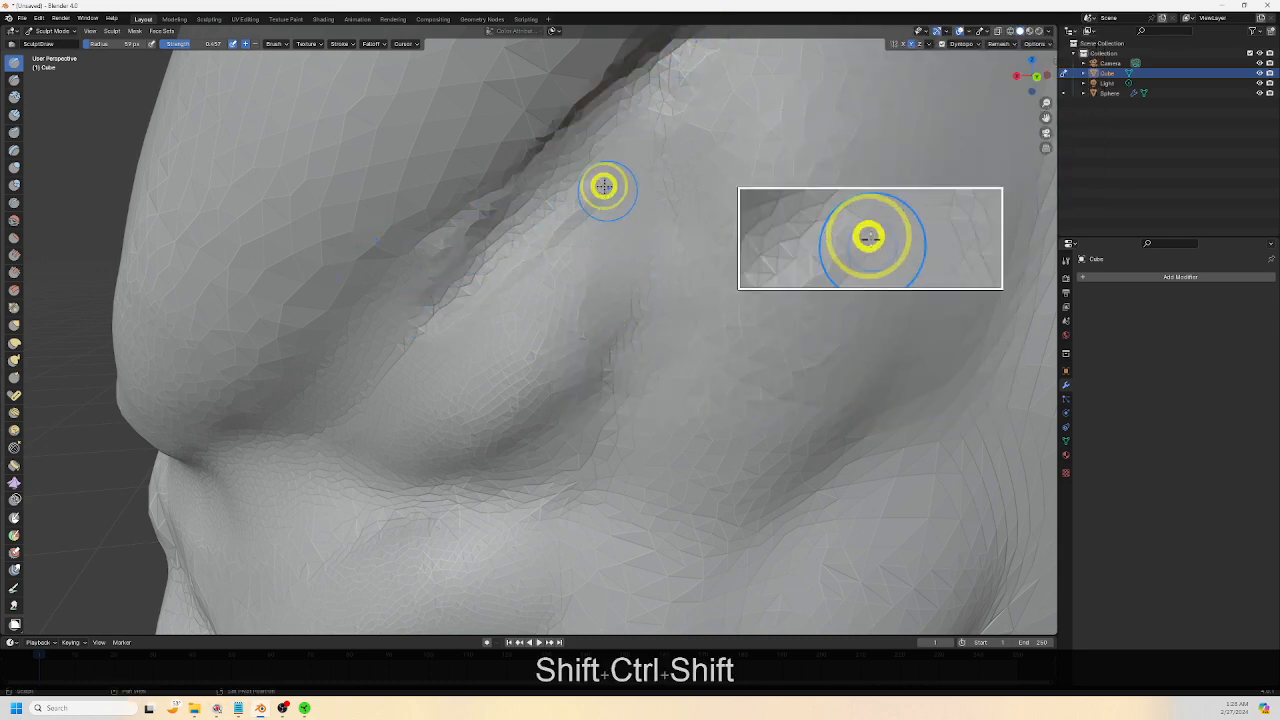
{"action": "mouse_move", "coordinate": [438, 240]}
{"action": "left_mouse_down", "text": "ctrl+shift"}
{"action": "mouse_move", "coordinate": [640, 74]}
{"action": "mouse_move", "coordinate": [646, 46]}
{"action": "mouse_move", "coordinate": [363, 343]}
{"action": "mouse_move", "coordinate": [708, 222]}
{"action": "left_mouse_up", "text": "ctrl+shift"}
Smooth the coarse facets at the base of the breastbone, above the abdominals, into an evenly rounded form
{"action": "scroll", "coordinate": [708, 222], "scroll_direction": "down", "scroll_amount": 5}
{"action": "middle_click_drag", "start_coordinate": [723, 326], "coordinate": [740, 271]}
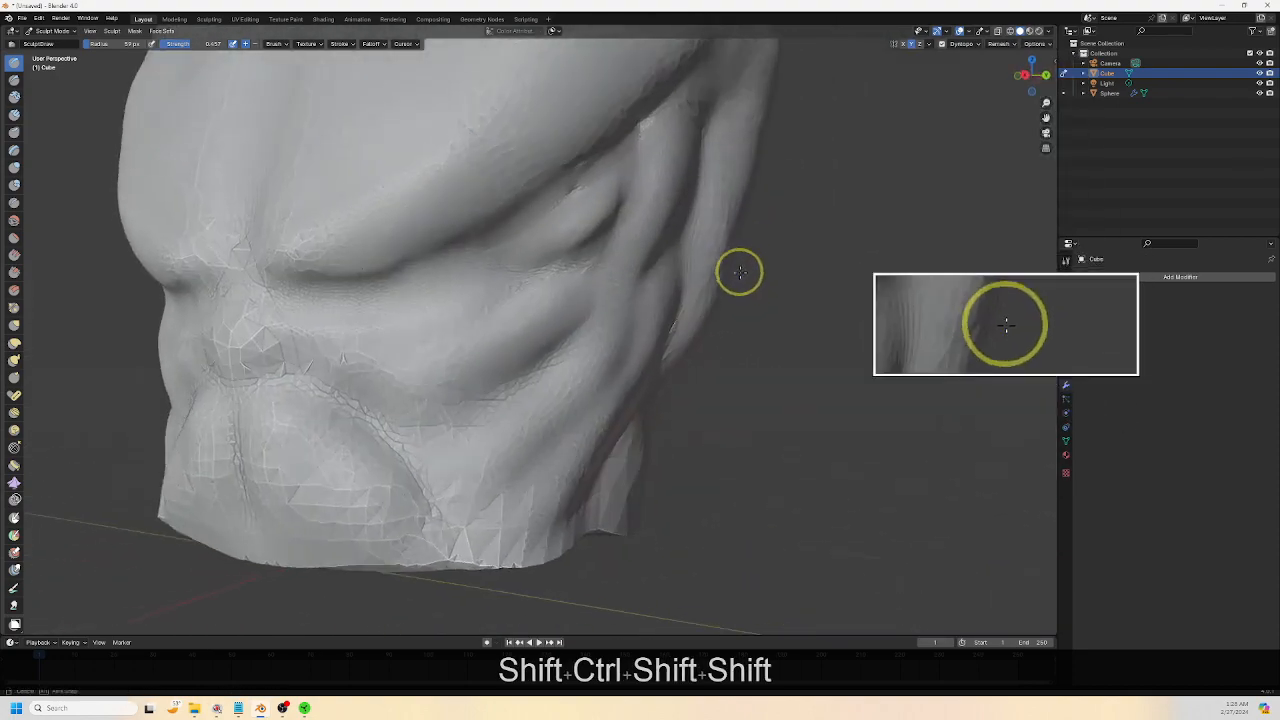
{"action": "mouse_move", "coordinate": [622, 325]}
{"action": "middle_mouse_down"}
{"action": "mouse_move", "coordinate": [477, 374]}
{"action": "mouse_move", "coordinate": [529, 377]}
{"action": "middle_mouse_up"}
{"action": "scroll", "coordinate": [500, 378], "scroll_direction": "up", "scroll_amount": 5}
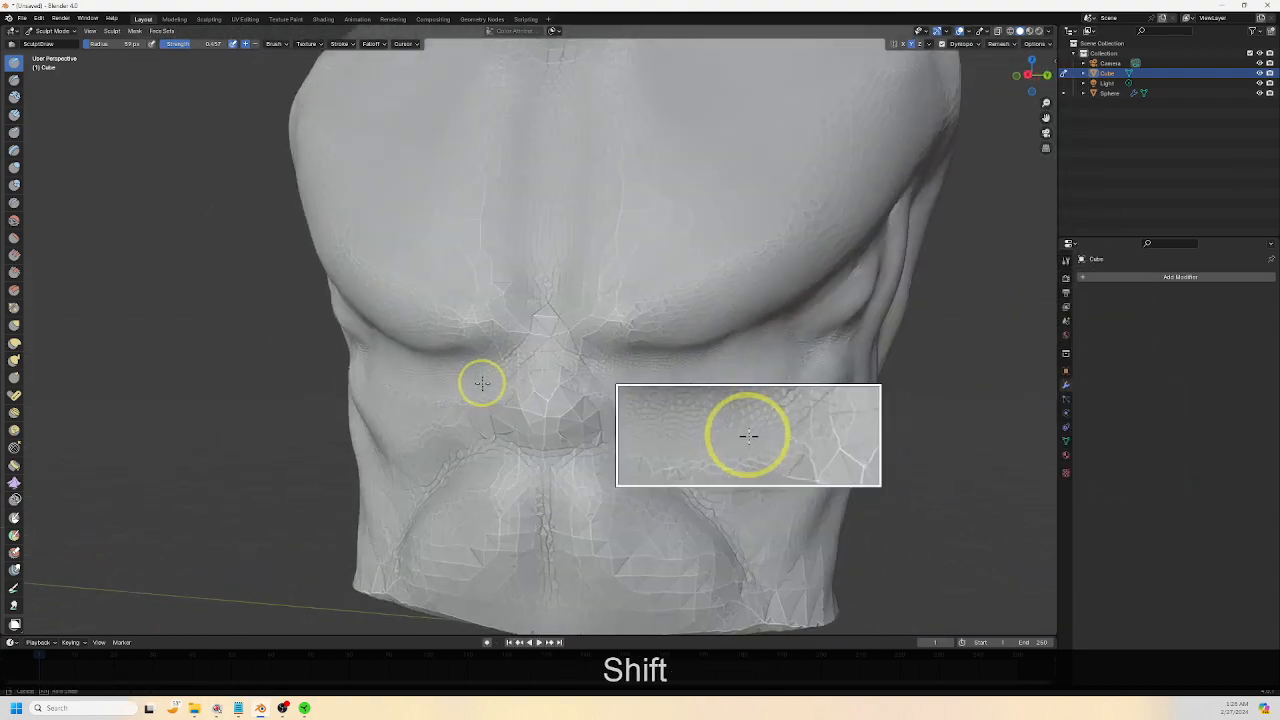
{"action": "middle_click_drag", "start_coordinate": [627, 422], "coordinate": [611, 318], "text": "shift"}
{"action": "scroll", "coordinate": [563, 394], "scroll_direction": "up", "scroll_amount": 5}
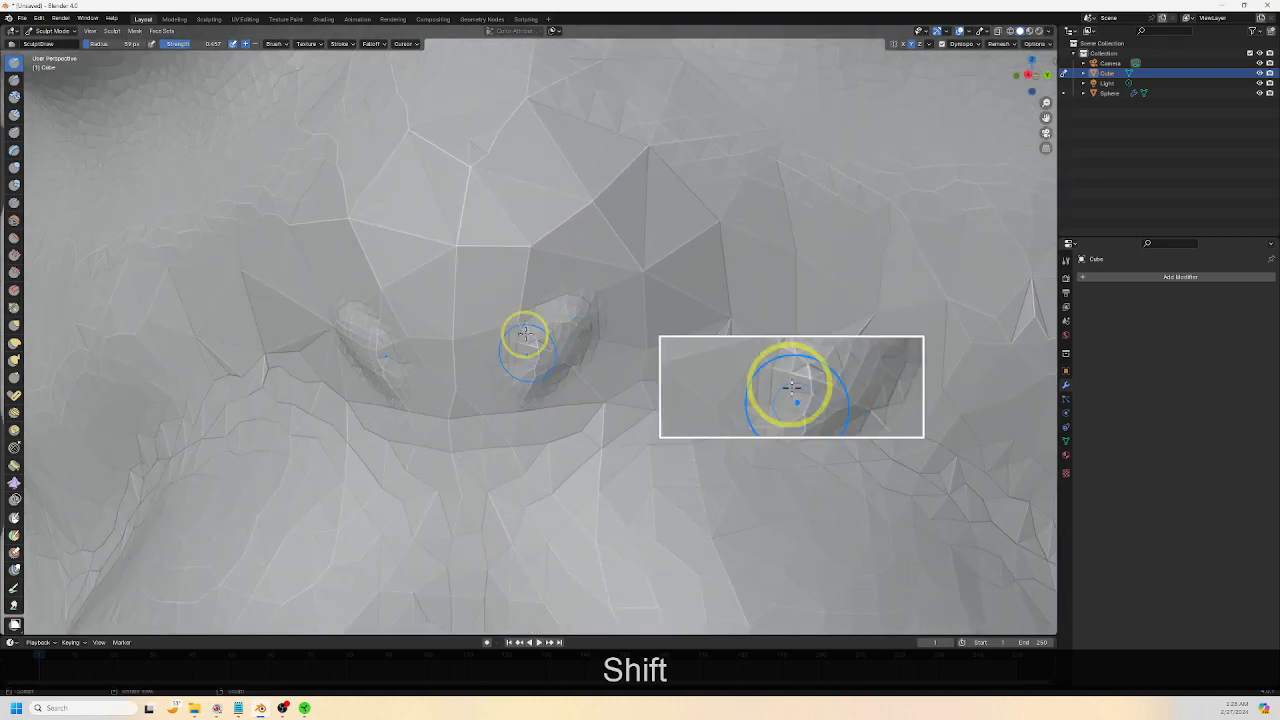
{"action": "mouse_move", "coordinate": [599, 168]}
{"action": "left_mouse_down", "text": "shift"}
{"action": "mouse_move", "coordinate": [631, 214]}
{"action": "mouse_move", "coordinate": [511, 134]}
{"action": "mouse_move", "coordinate": [480, 409]}
{"action": "mouse_move", "coordinate": [450, 407]}
{"action": "mouse_move", "coordinate": [529, 377]}
{"action": "mouse_move", "coordinate": [430, 317]}
{"action": "left_mouse_up", "text": "shift"}
{"action": "mouse_move", "coordinate": [521, 183]}
{"action": "left_mouse_down", "text": "shift"}
{"action": "mouse_move", "coordinate": [611, 194]}
{"action": "mouse_move", "coordinate": [529, 109]}
{"action": "mouse_move", "coordinate": [680, 276]}
{"action": "left_mouse_up", "text": "shift"}
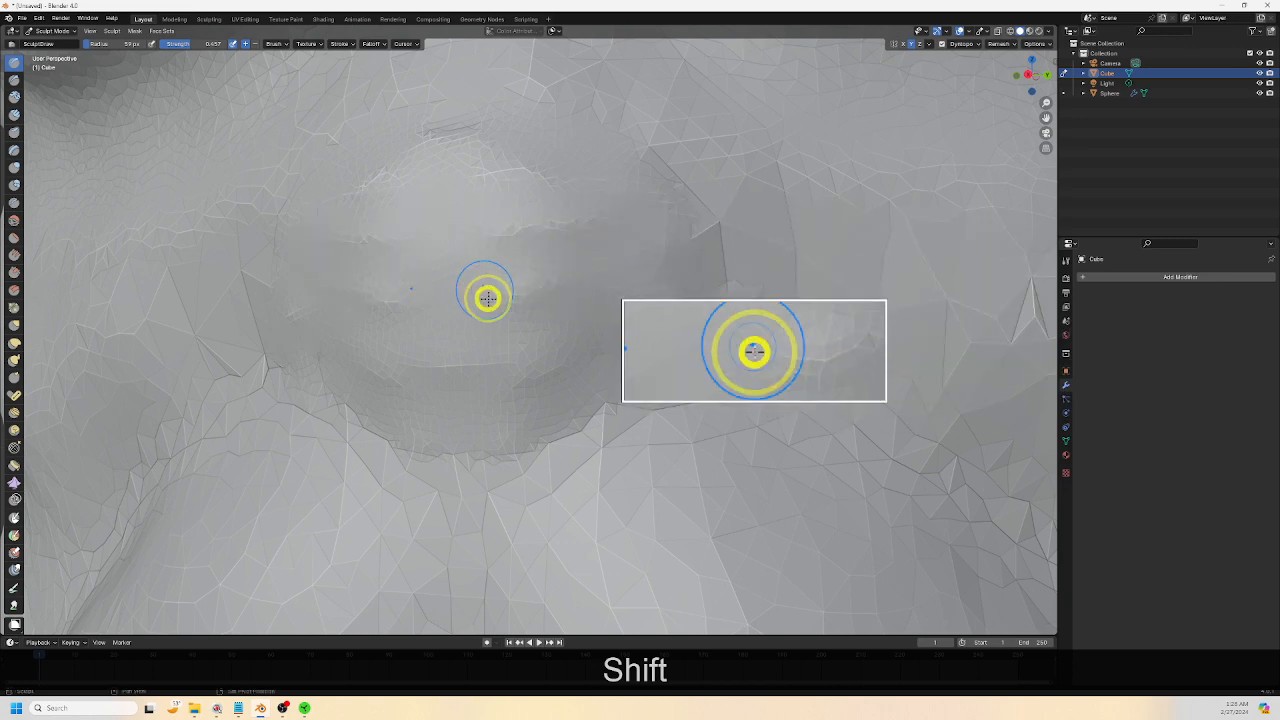
Blend the upper and side edges of the rounded breastbone base into the surrounding chest and ribs
{"action": "scroll", "coordinate": [500, 310], "scroll_direction": "down", "scroll_amount": 2}
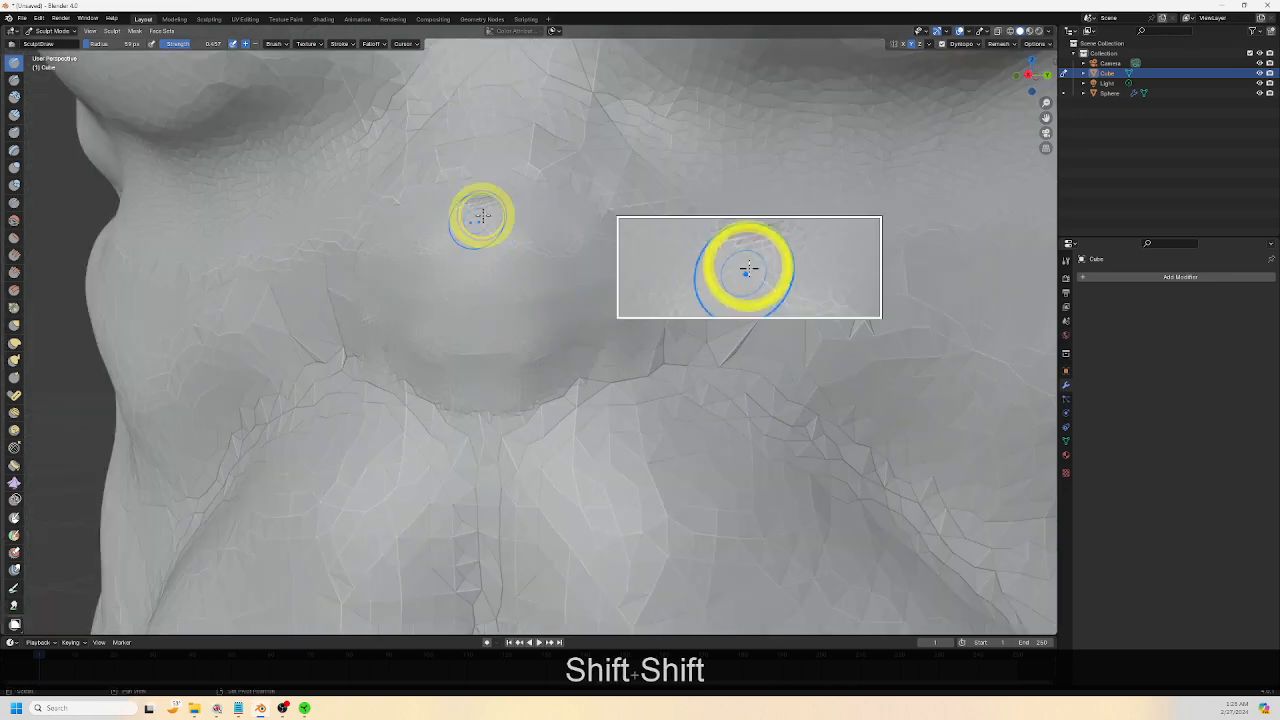
{"action": "mouse_move", "coordinate": [553, 198]}
{"action": "left_mouse_down", "text": "shift"}
{"action": "mouse_move", "coordinate": [460, 206]}
{"action": "mouse_move", "coordinate": [540, 183]}
{"action": "mouse_move", "coordinate": [643, 260]}
{"action": "left_mouse_up", "text": "shift"}
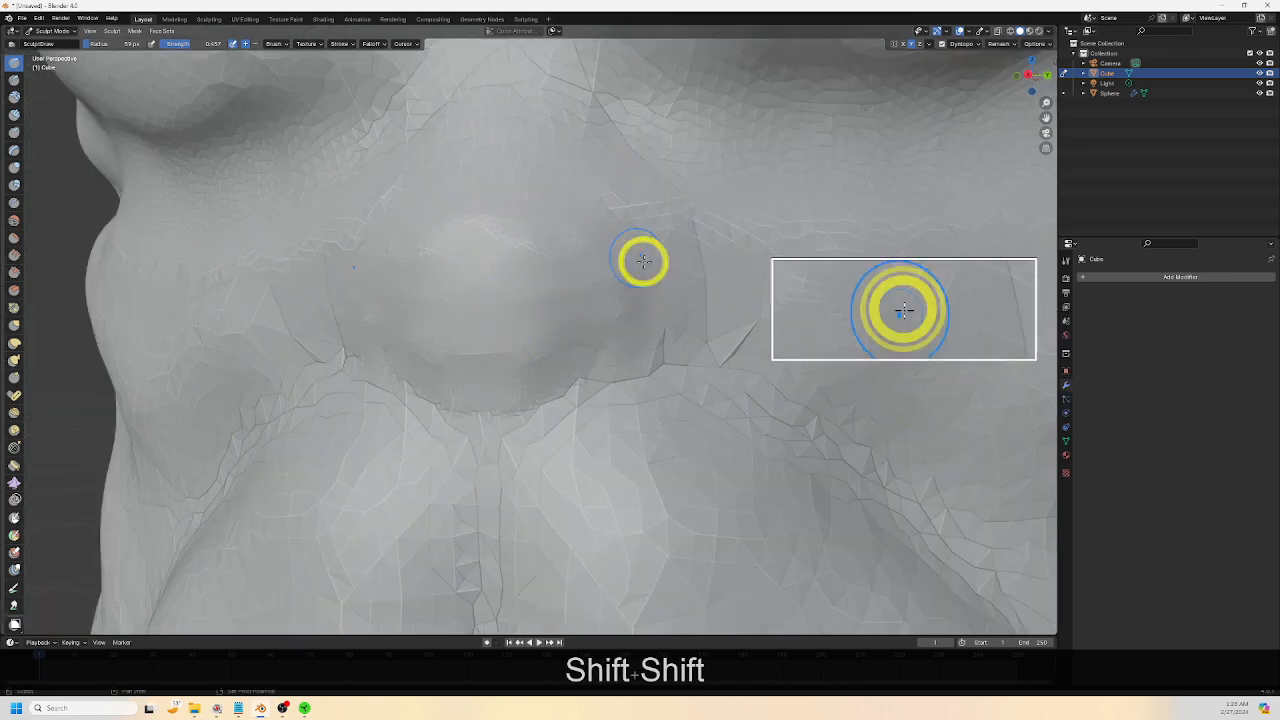
{"action": "left_click_drag", "start_coordinate": [674, 354], "coordinate": [777, 334], "text": "shift"}
Examine the whole bust from the front and side, checking the torso, shoulders, neck and head for remaining rough areas
{"action": "scroll", "coordinate": [828, 345], "scroll_direction": "down", "scroll_amount": 4}
{"action": "middle_click_drag", "start_coordinate": [830, 349], "coordinate": [798, 362]}
{"action": "scroll", "coordinate": [798, 362], "scroll_direction": "down", "scroll_amount": 4}
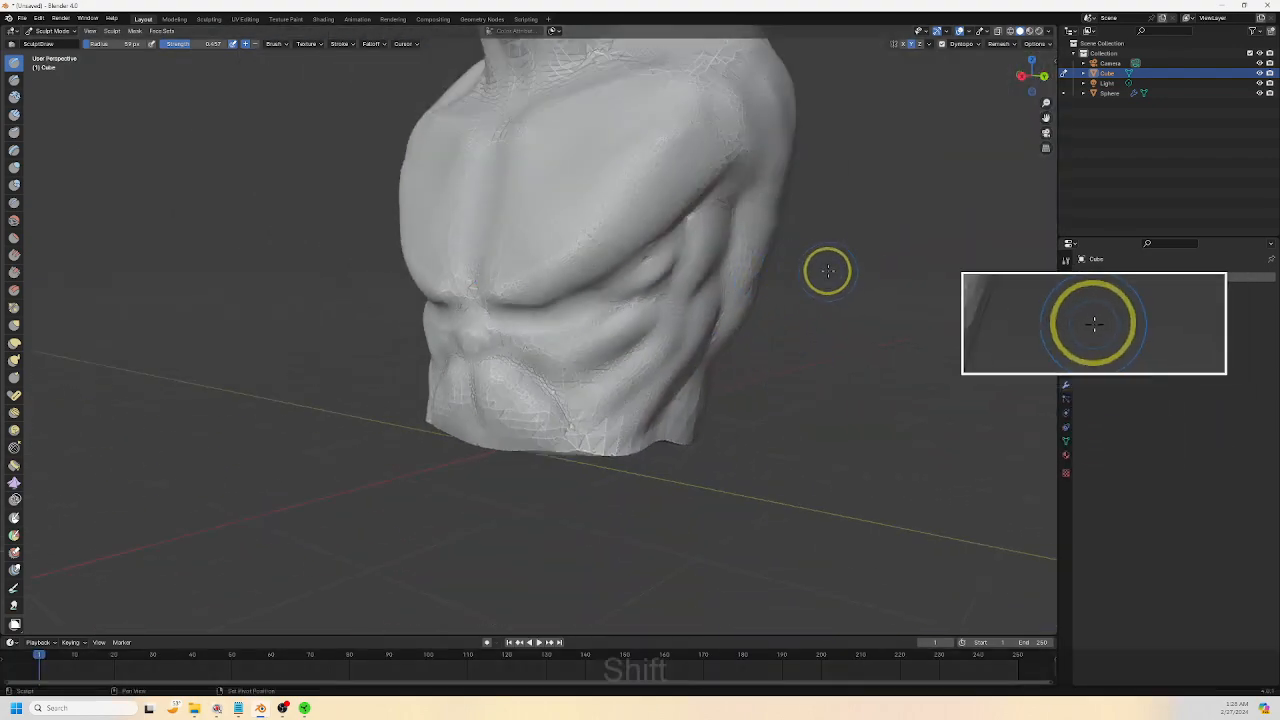
{"action": "middle_click_drag", "start_coordinate": [826, 269], "coordinate": [781, 578], "text": "shift"}
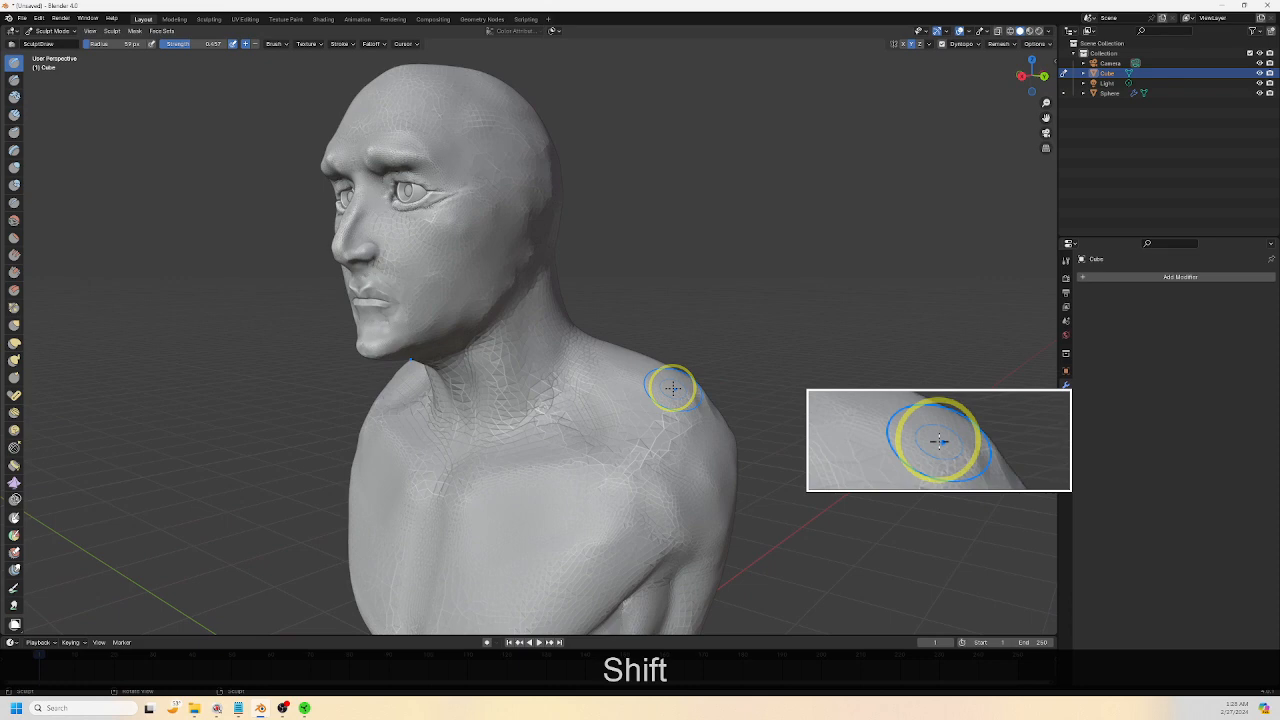
{"action": "middle_click_drag", "start_coordinate": [672, 337], "coordinate": [697, 226], "text": "shift"}
{"action": "scroll", "coordinate": [735, 300], "scroll_direction": "down", "scroll_amount": 2}
{"action": "middle_click_drag", "start_coordinate": [734, 307], "coordinate": [810, 384]}
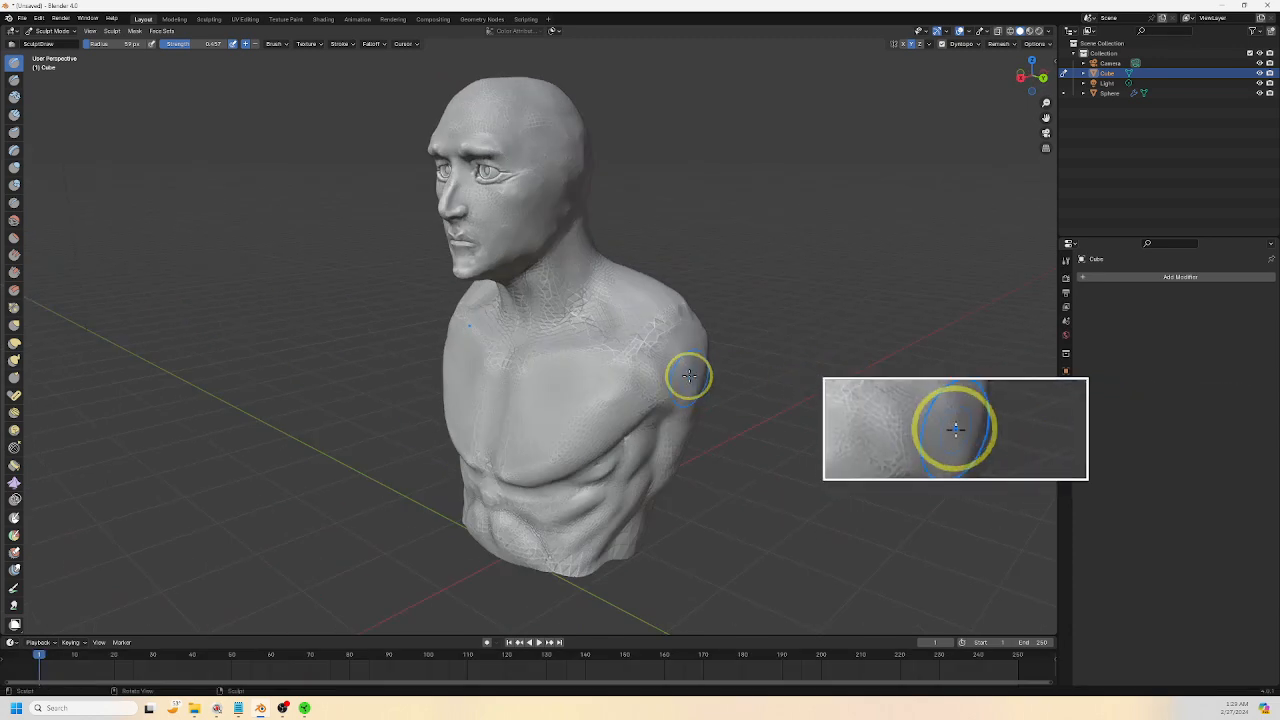
{"action": "middle_click_drag", "start_coordinate": [675, 344], "coordinate": [712, 437], "text": "shift"}
{"action": "scroll", "coordinate": [694, 408], "scroll_direction": "up", "scroll_amount": 4}
{"action": "middle_click_drag", "start_coordinate": [691, 377], "coordinate": [443, 340]}
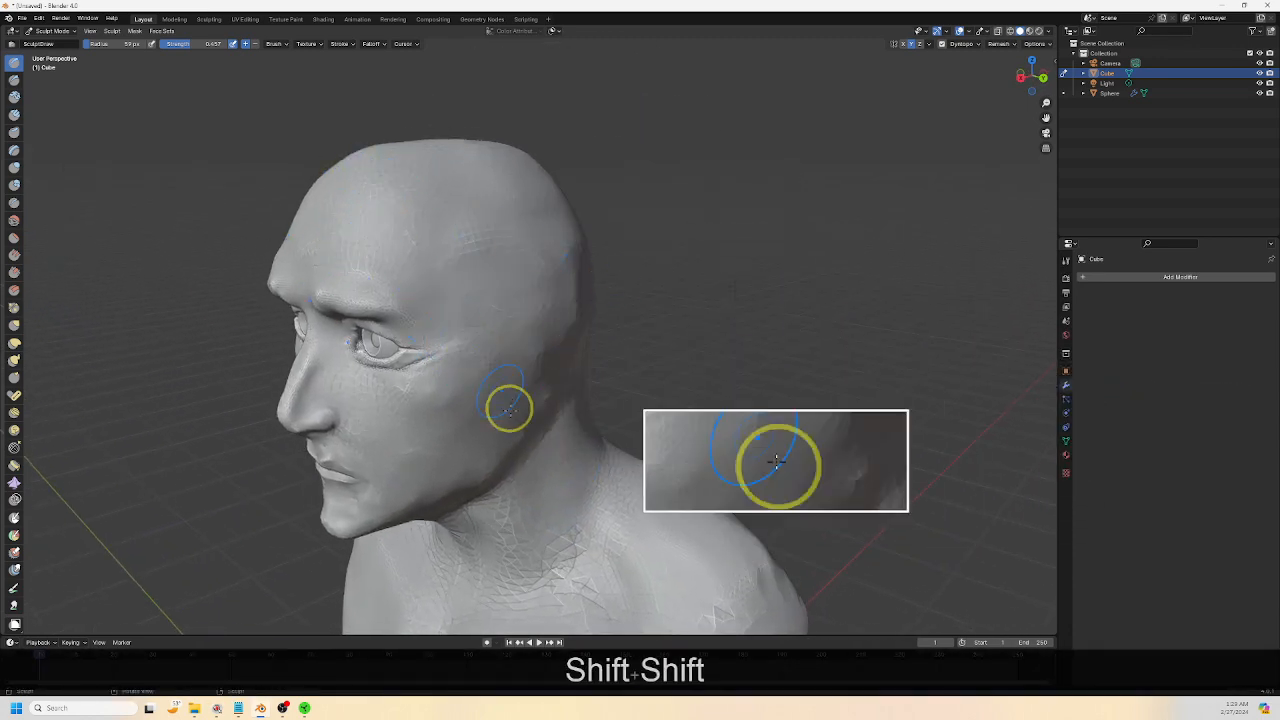
{"action": "middle_click_drag", "start_coordinate": [510, 530], "coordinate": [529, 249], "text": "shift"}
{"action": "scroll", "coordinate": [540, 290], "scroll_direction": "down", "scroll_amount": 4}
{"action": "middle_click_drag", "start_coordinate": [571, 383], "coordinate": [600, 271]}
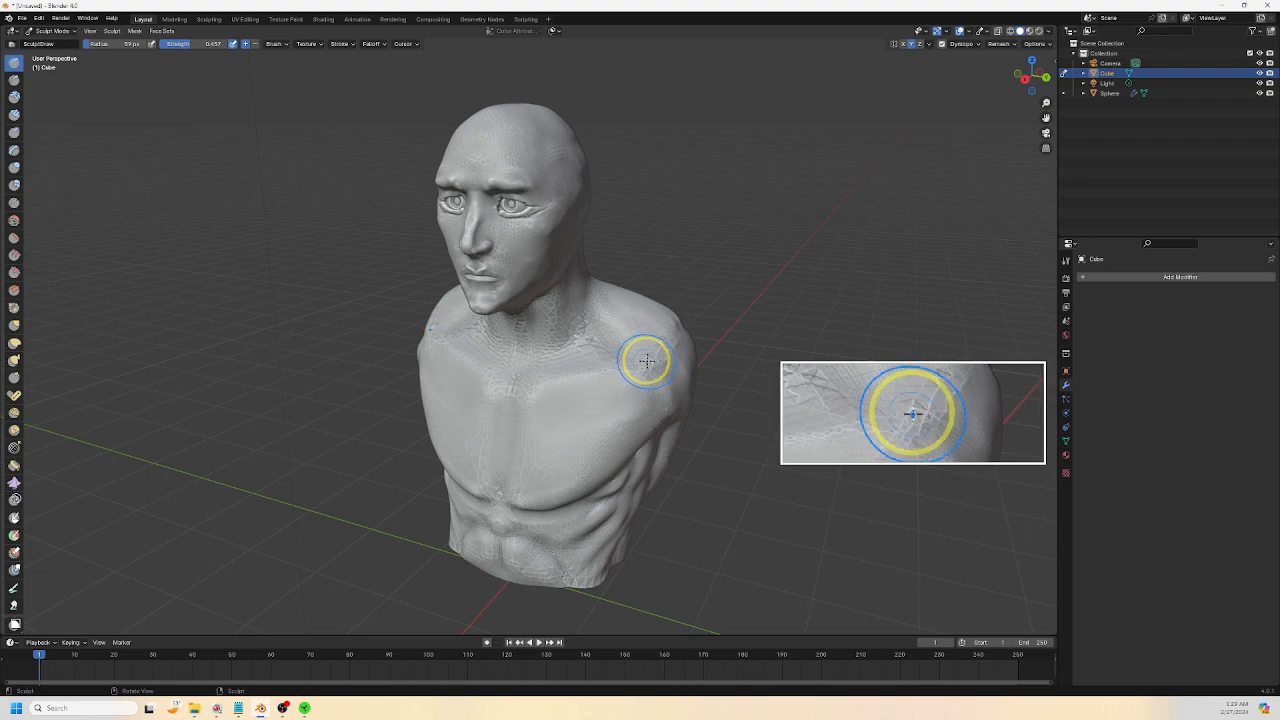
{"action": "middle_click_drag", "start_coordinate": [660, 349], "coordinate": [743, 390]}
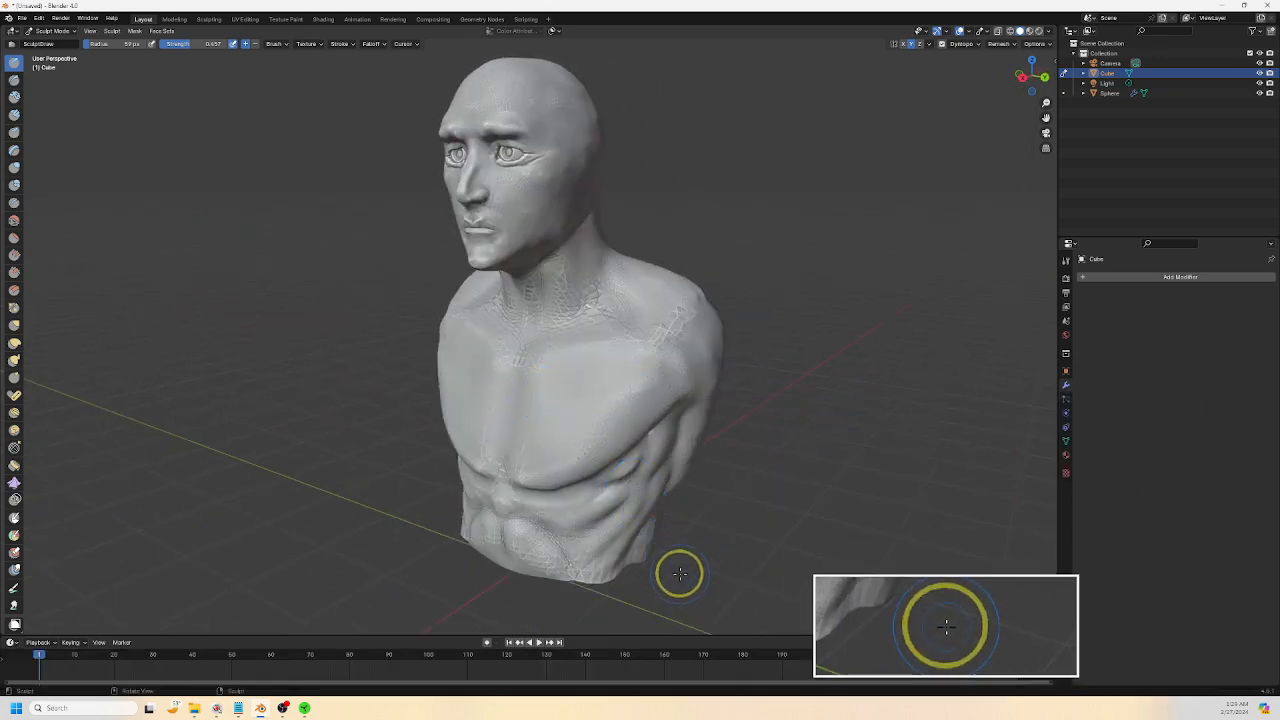
{"action": "middle_click_drag", "start_coordinate": [651, 503], "coordinate": [622, 484]}
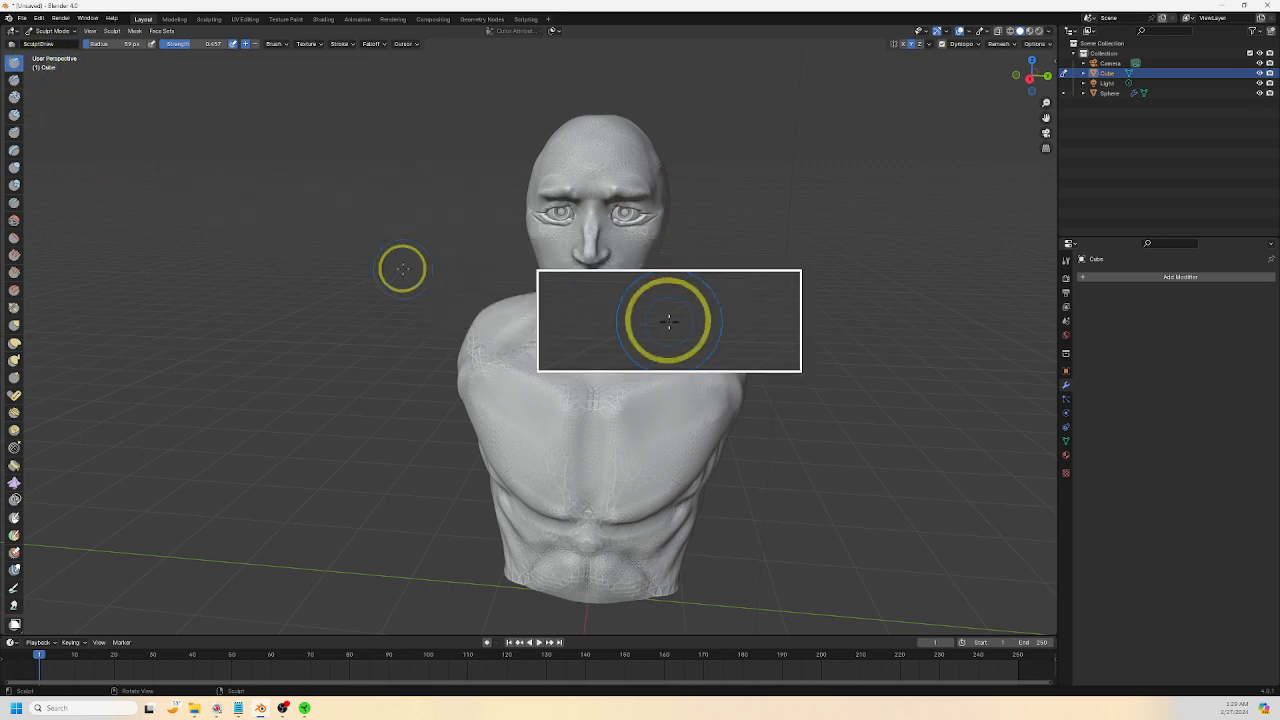
{"action": "middle_click_drag", "start_coordinate": [731, 329], "coordinate": [720, 366]}
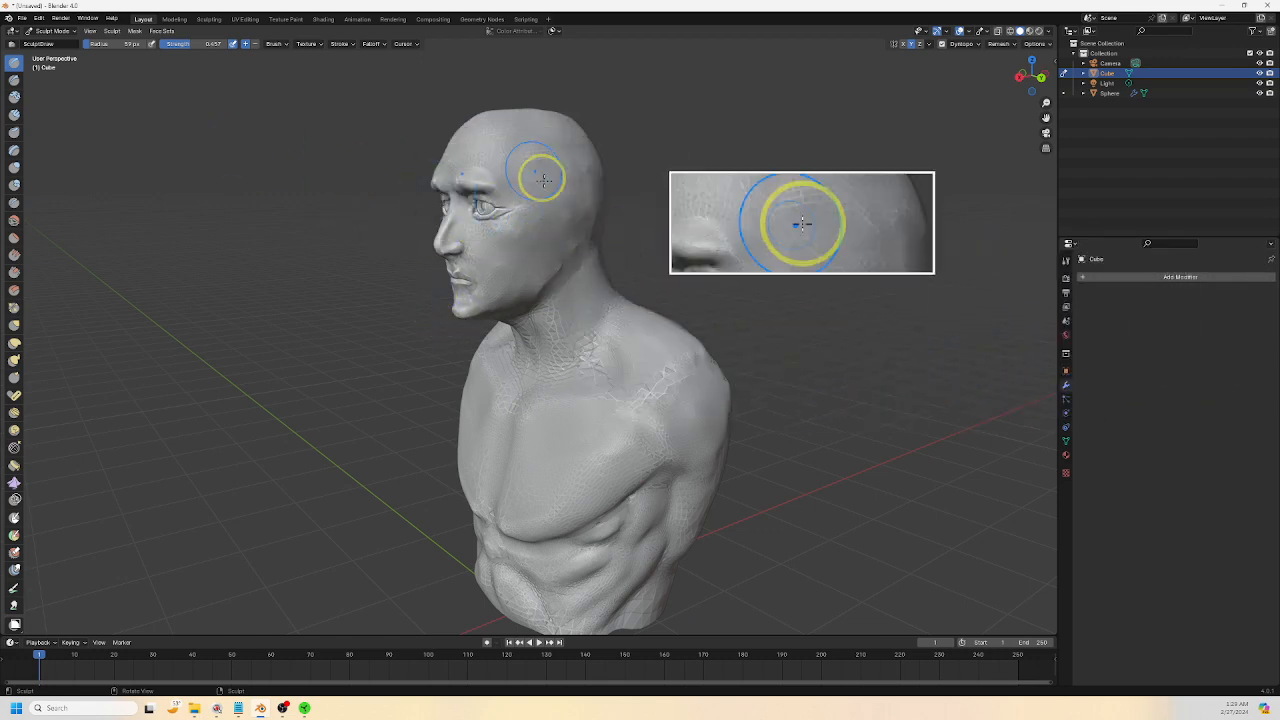
{"action": "mouse_move", "coordinate": [721, 487]}
{"action": "middle_mouse_down"}
{"action": "mouse_move", "coordinate": [714, 414]}
{"action": "mouse_move", "coordinate": [620, 417]}
{"action": "mouse_move", "coordinate": [587, 435]}
{"action": "mouse_move", "coordinate": [626, 434]}
{"action": "mouse_move", "coordinate": [580, 343]}
{"action": "mouse_move", "coordinate": [600, 411]}
{"action": "mouse_move", "coordinate": [669, 408]}
{"action": "mouse_move", "coordinate": [646, 409]}
{"action": "mouse_move", "coordinate": [674, 391]}
{"action": "mouse_move", "coordinate": [749, 401]}
{"action": "mouse_move", "coordinate": [626, 380]}
{"action": "mouse_move", "coordinate": [540, 384]}
{"action": "middle_mouse_up"}
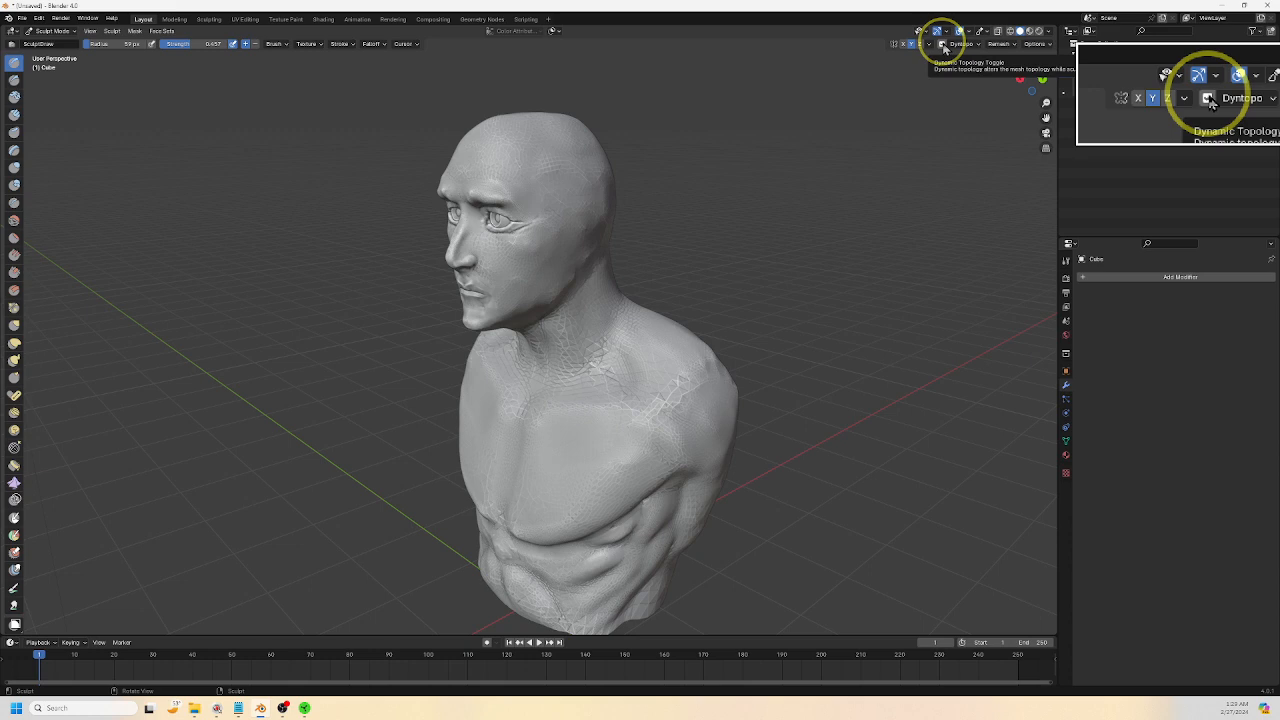
{"action": "left_click", "coordinate": [942, 45]}
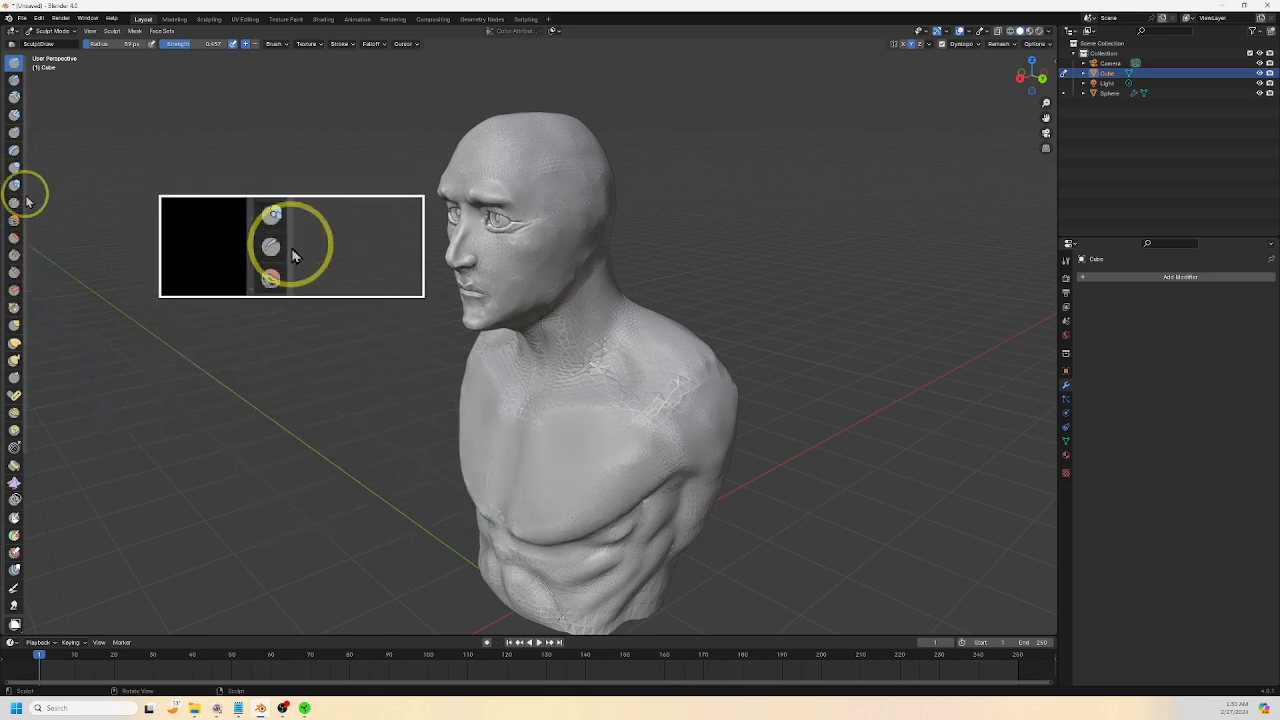
{"action": "middle_click_drag", "start_coordinate": [86, 329], "coordinate": [149, 346]}
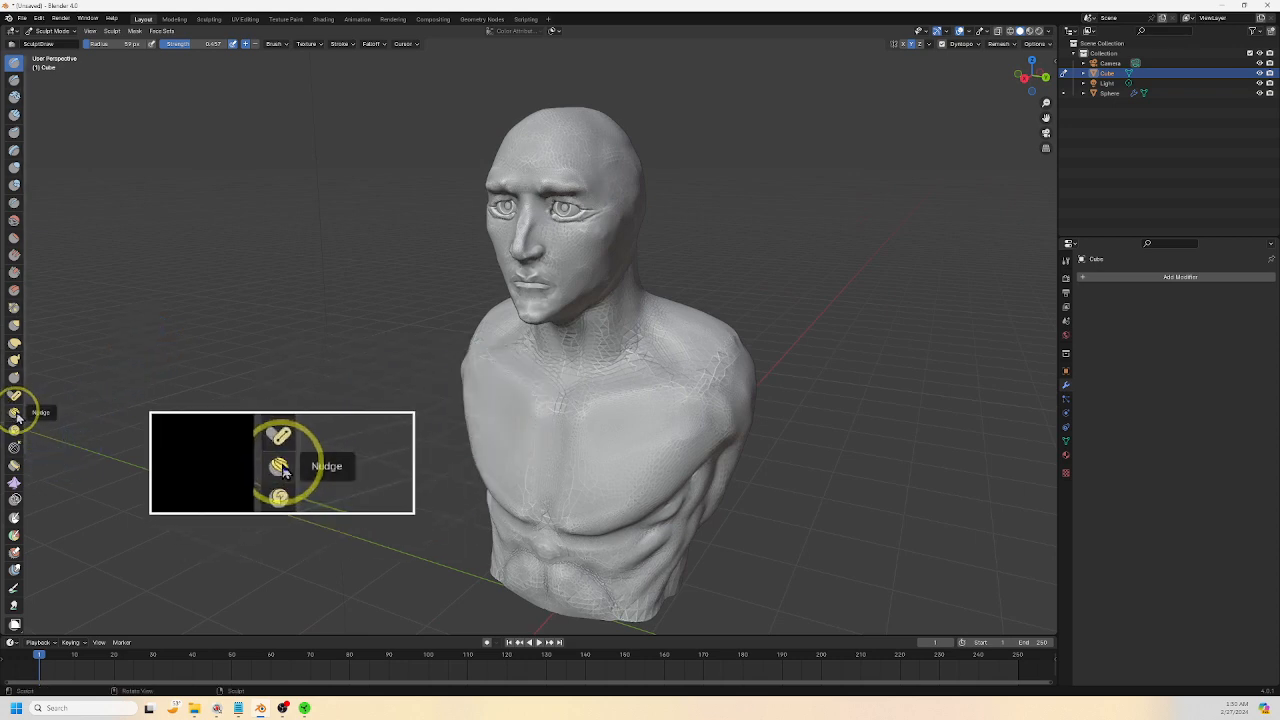
{"action": "scroll", "coordinate": [18, 470], "scroll_direction": "down", "scroll_amount": 3}
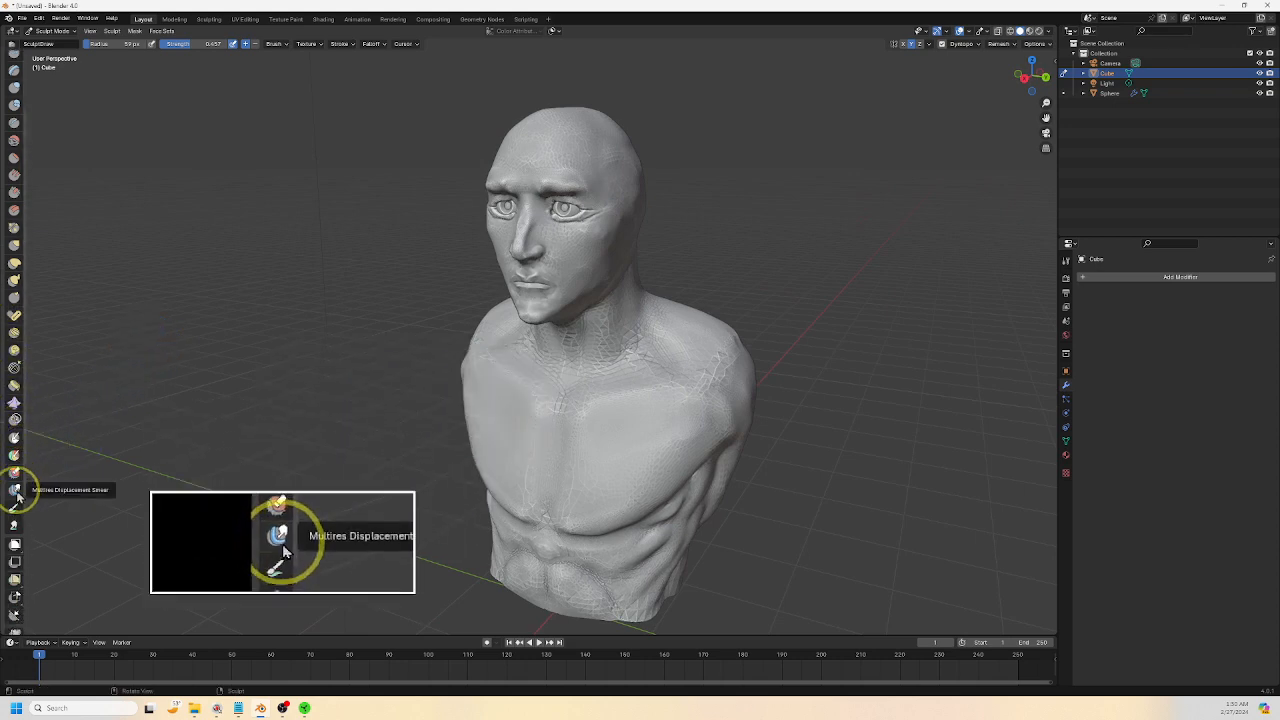
{"action": "scroll", "coordinate": [16, 510], "scroll_direction": "down", "scroll_amount": 5}
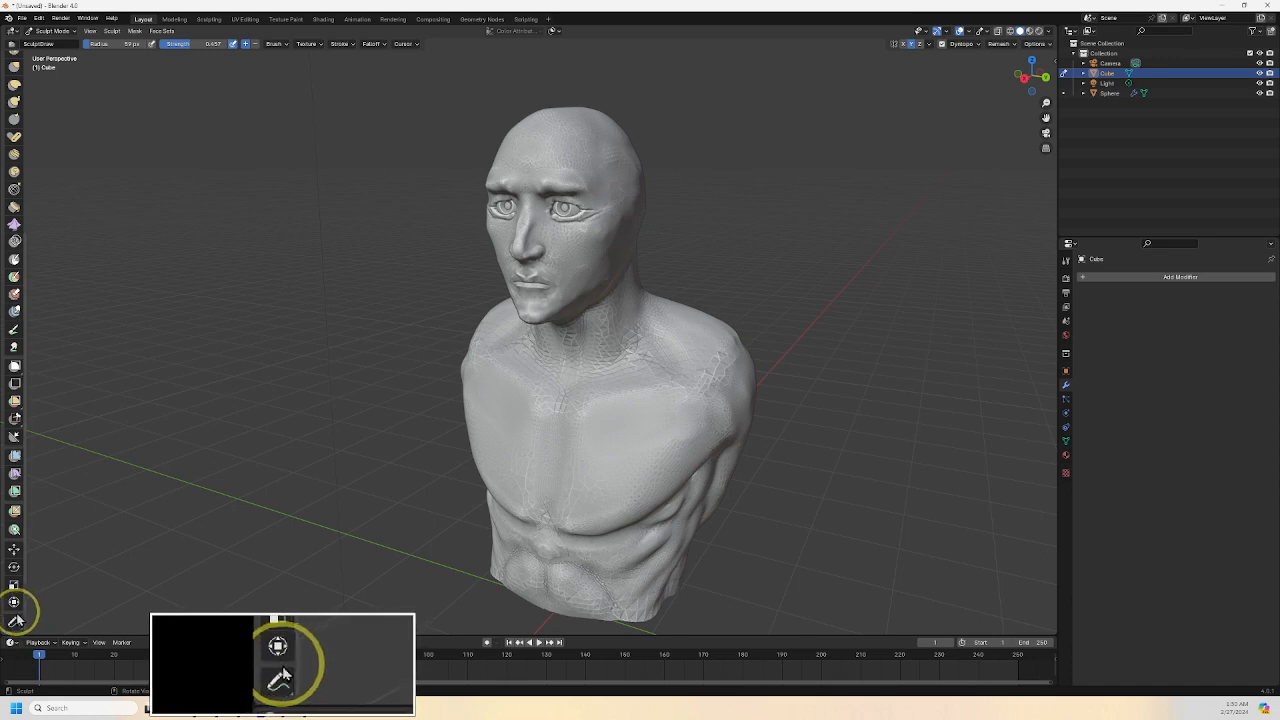
{"action": "scroll", "coordinate": [15, 298], "scroll_direction": "up", "scroll_amount": 6}
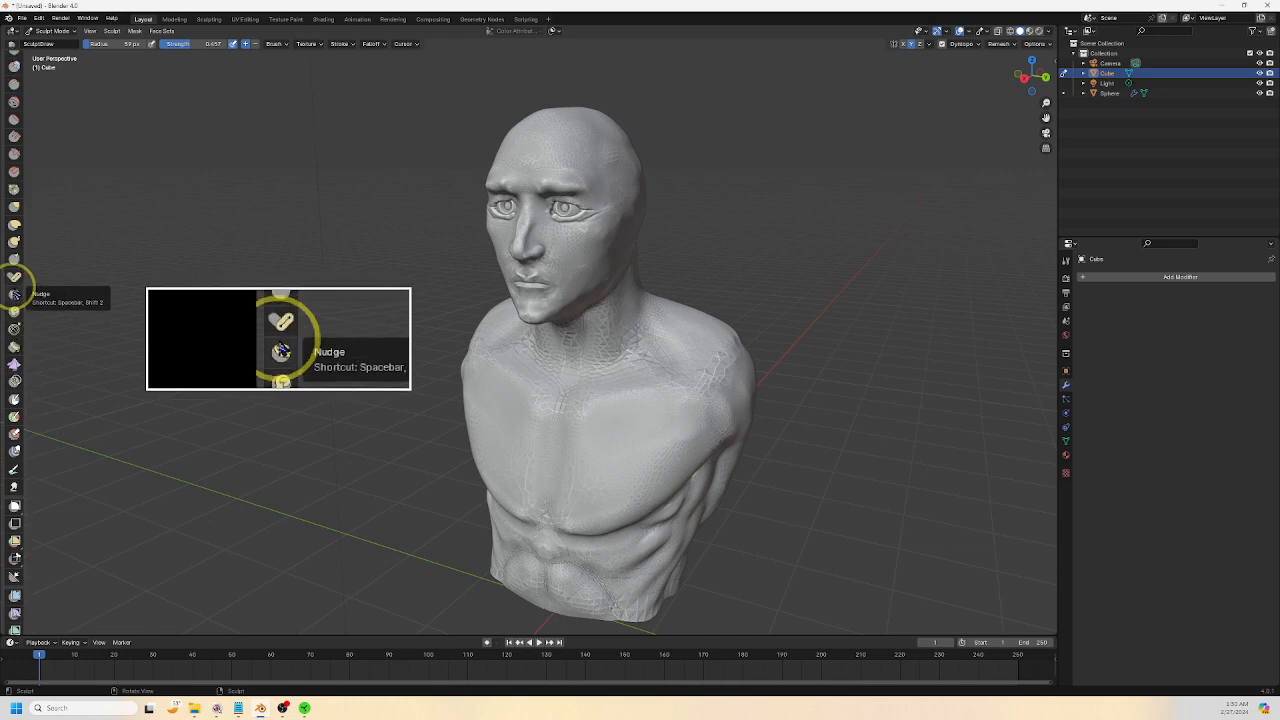
{"action": "scroll", "coordinate": [15, 265], "scroll_direction": "up", "scroll_amount": 3}
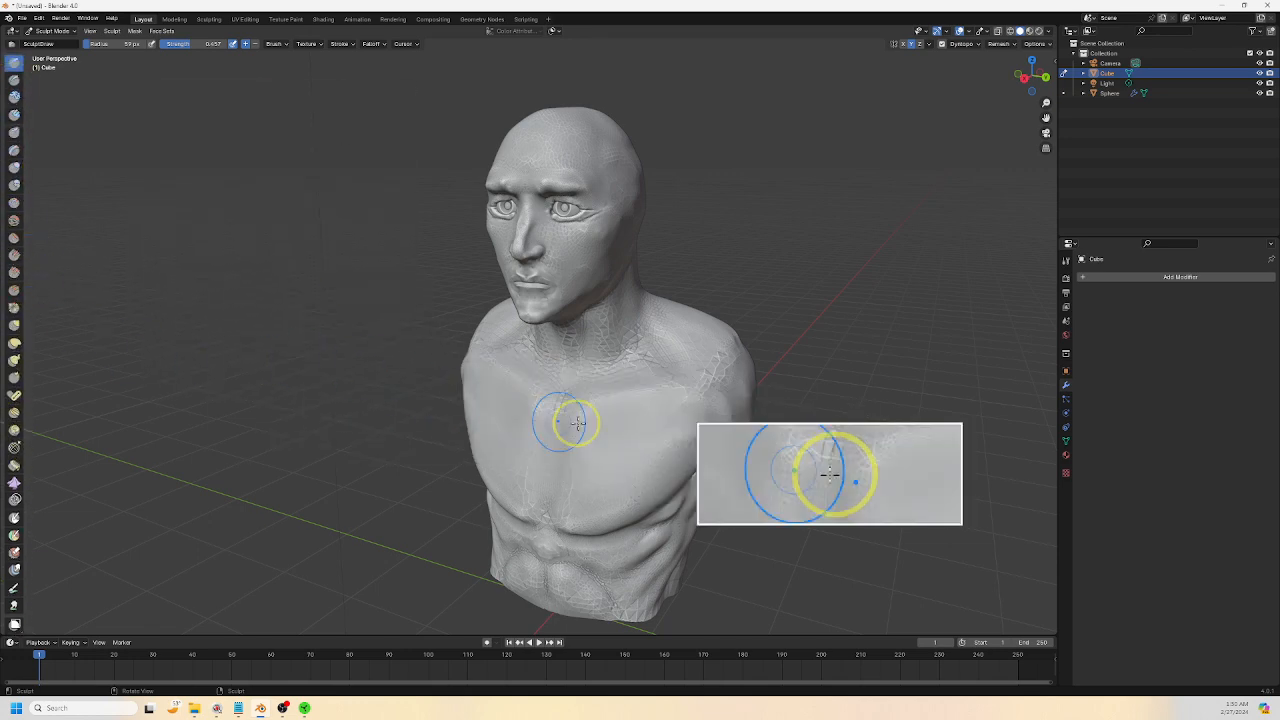
{"action": "middle_click_drag", "start_coordinate": [578, 423], "coordinate": [250, 148]}
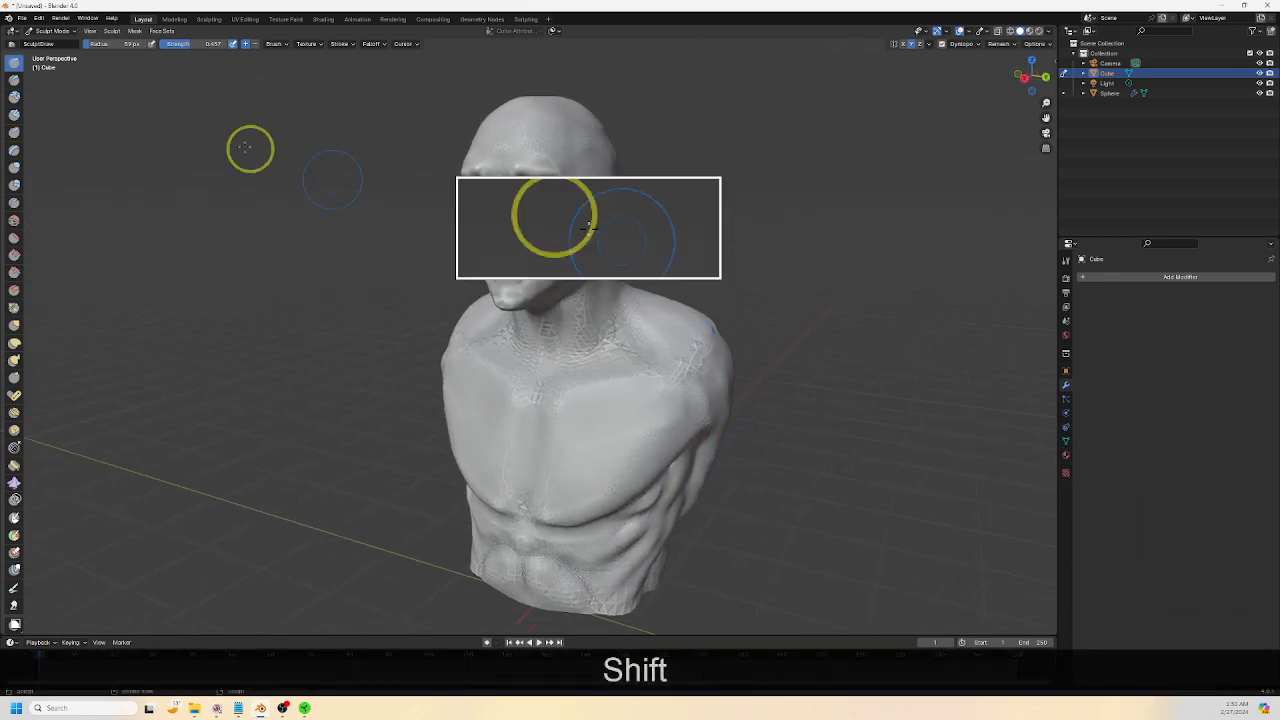